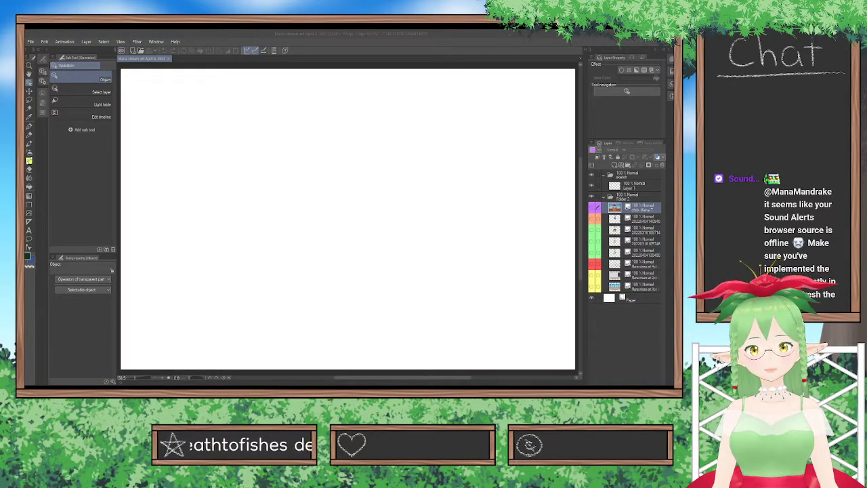
key("alt+Tab")
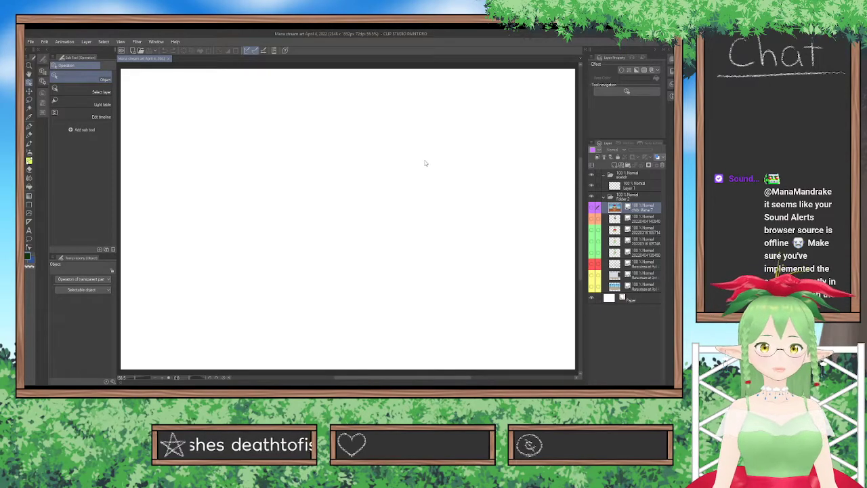
left_click_drag(487, 34, 351, 38)
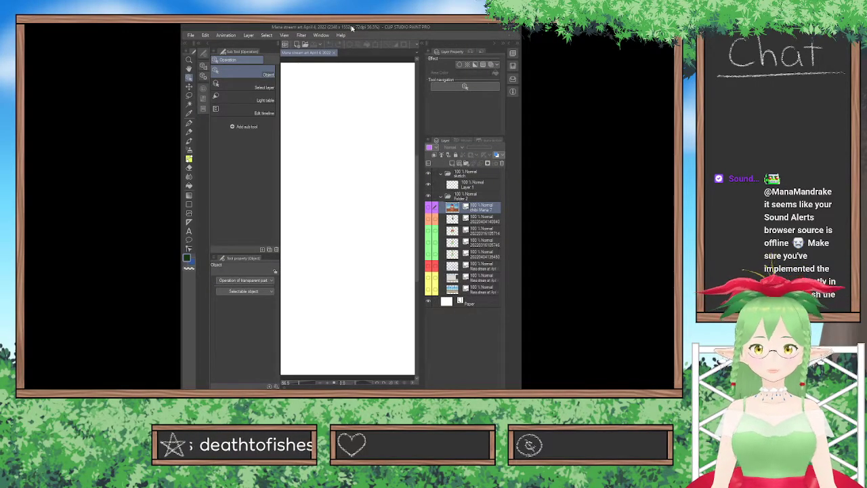
left_click(507, 29)
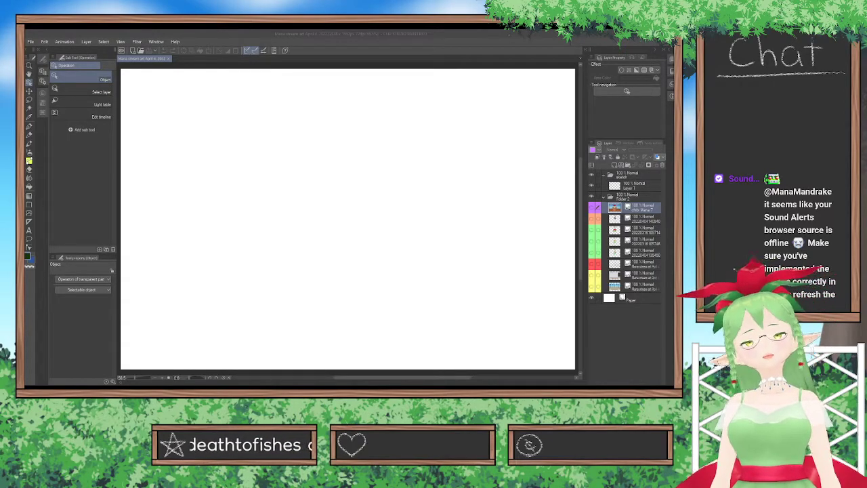
left_click(435, 323)
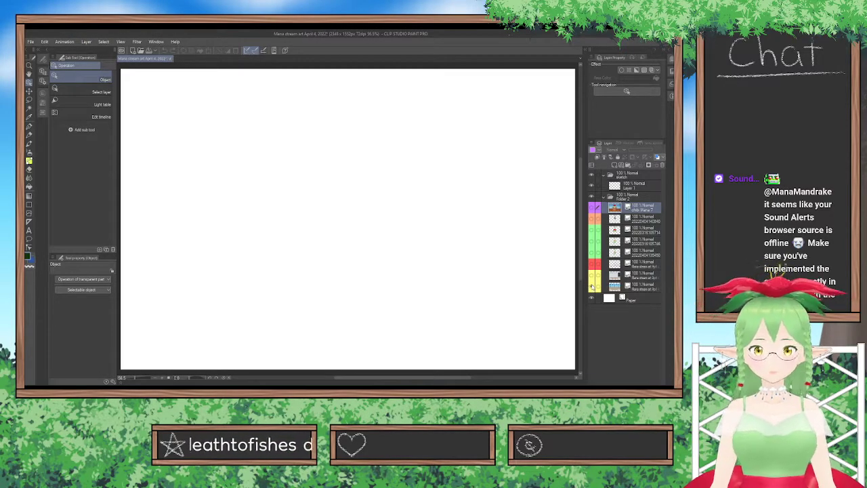
Preview the two yellow-marked background layers and hide them again.
left_click(592, 285)
left_click(592, 275)
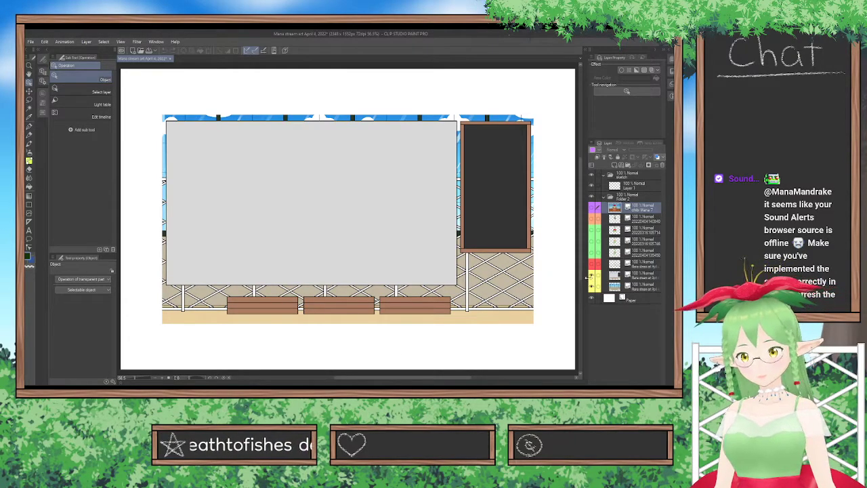
left_click(591, 275)
left_click(592, 287)
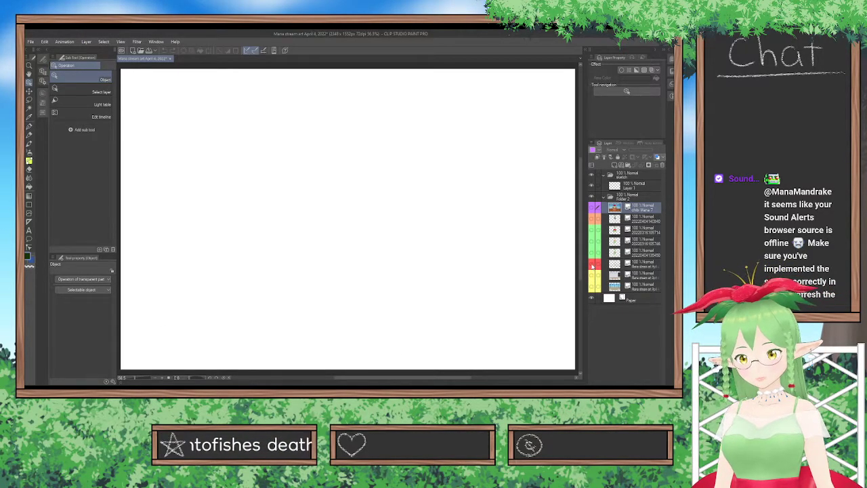
Preview the green-marked character reference layers, hide them again, and move the lowest green-marked layer up one place.
left_click(591, 231)
left_click(592, 243)
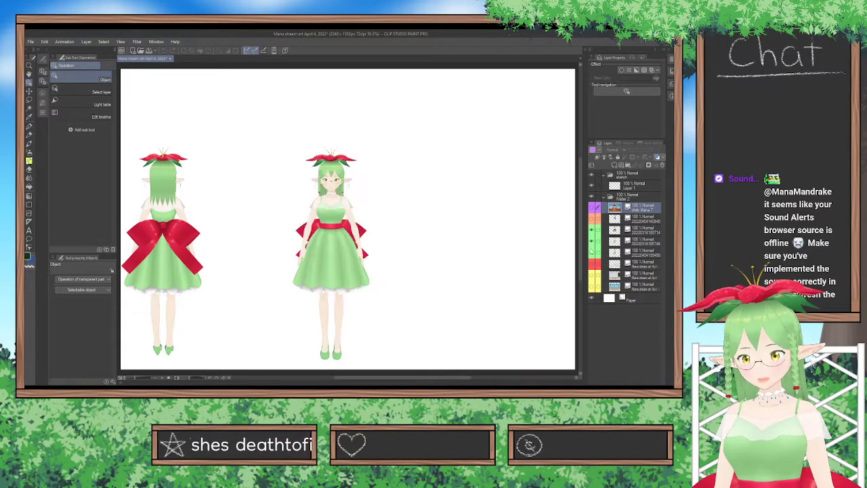
left_click(592, 253)
left_click(592, 252)
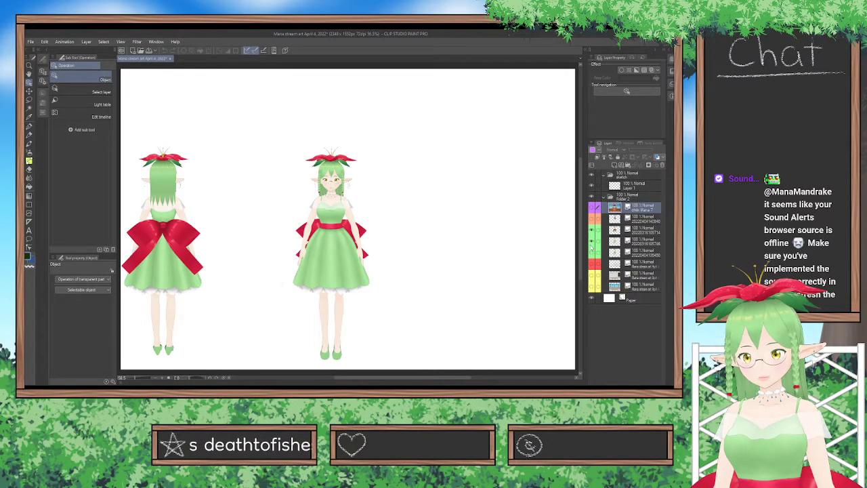
left_click(592, 243)
left_click(591, 231)
left_click_drag(628, 251, 628, 237)
Preview the orange-marked pose reference and the purple-marked chibi picture, leaving both hidden.
left_click(615, 220)
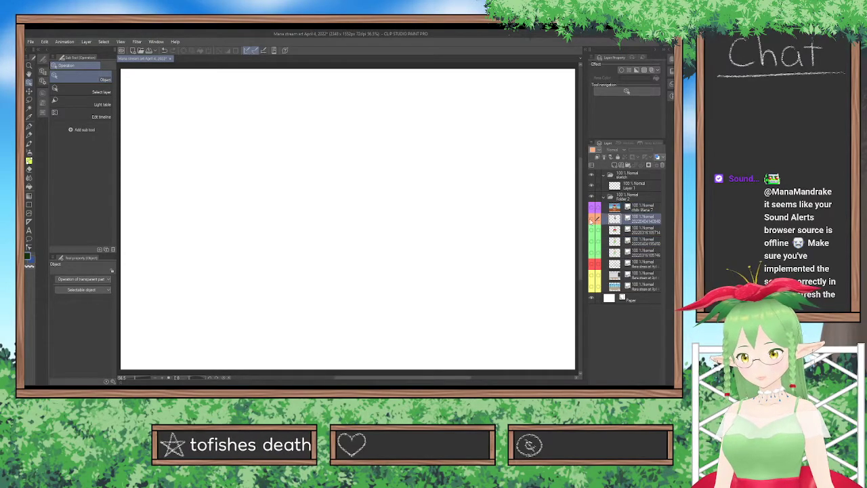
left_click(594, 219)
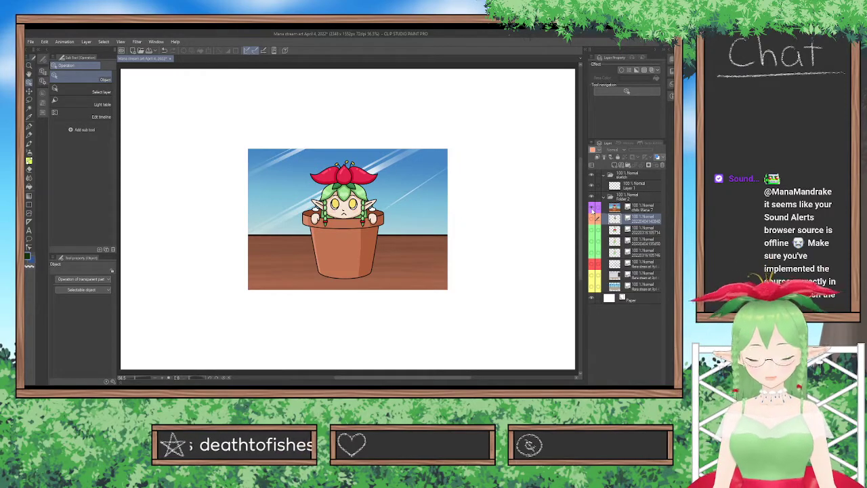
left_click(594, 211)
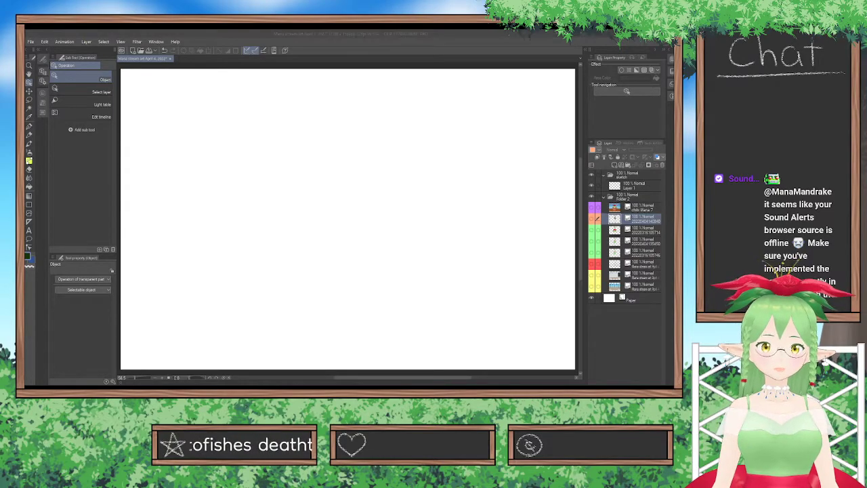
left_click(441, 350)
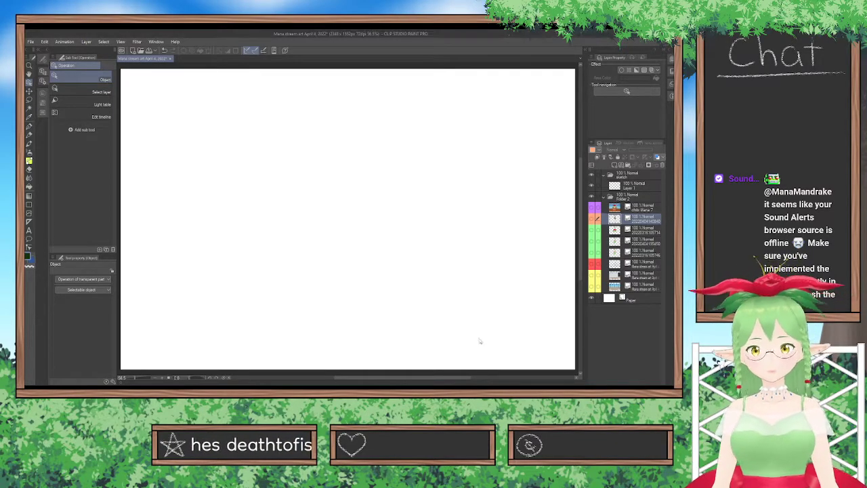
Show the red-marked sketch layer and fit the whole canvas in view.
left_click(593, 267)
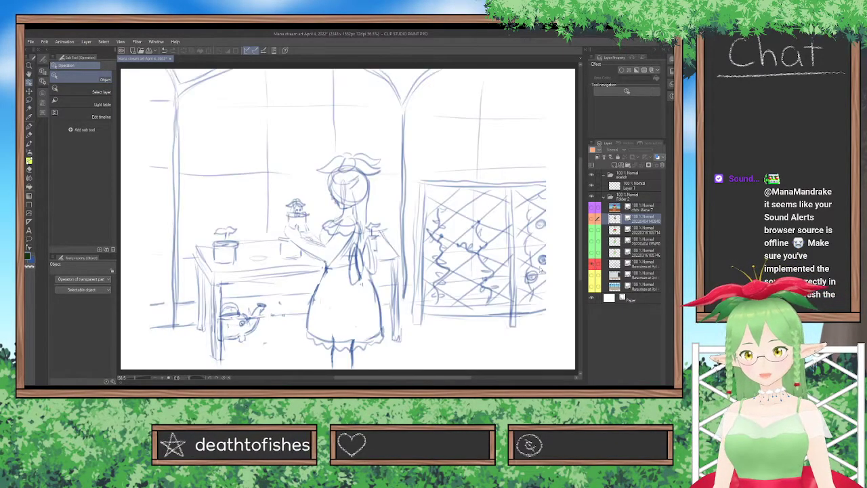
scroll(475, 282, "down", 2)
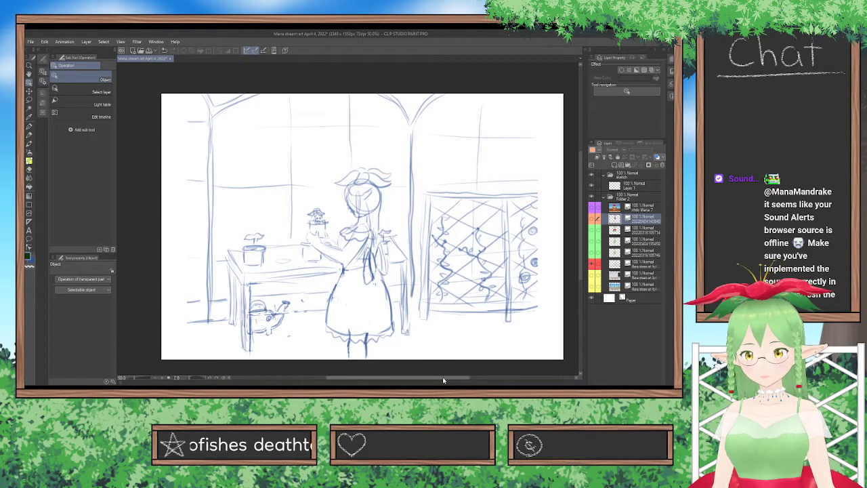
left_click_drag(444, 378, 450, 376)
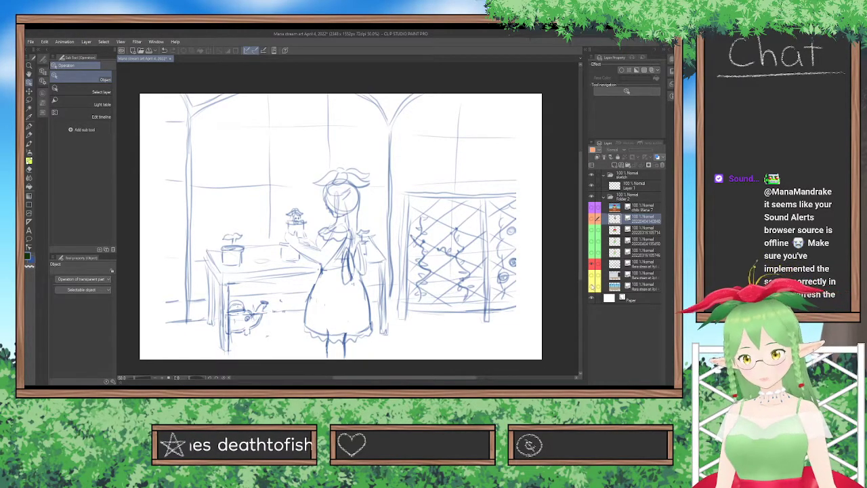
Compare the yellow-marked backgrounds and the green- and orange-marked references with the sketch, hiding each one again.
left_click(591, 285)
left_click(592, 276)
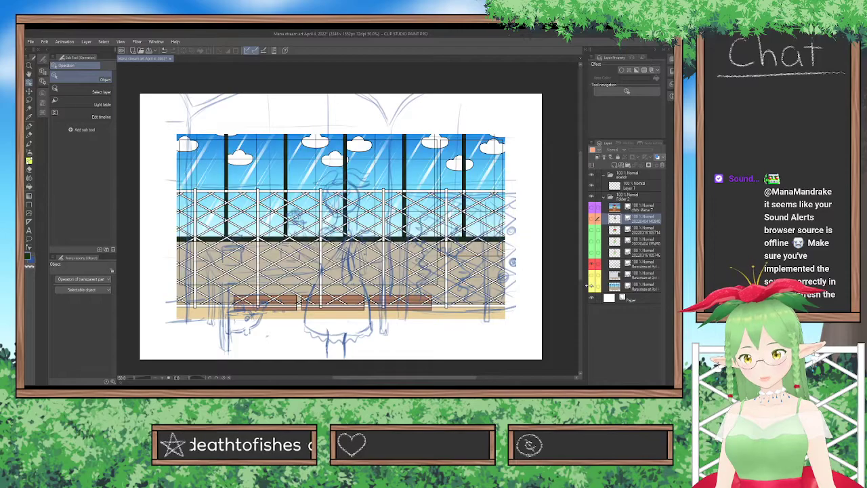
left_click(592, 289)
left_click(592, 231)
left_click(592, 230)
left_click(593, 219)
left_click(592, 220)
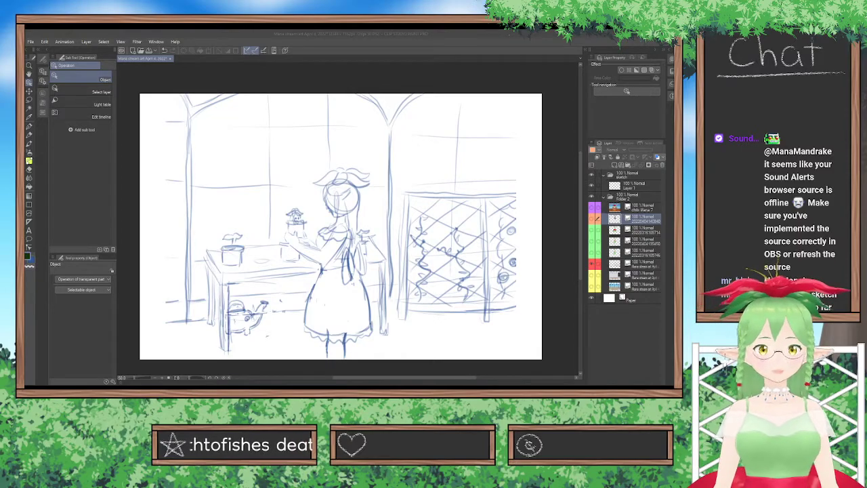
Check the orange-marked pose reference against the sketch, hide it again, and make Layer 1 in the sketch folder active.
key("alt+Tab")
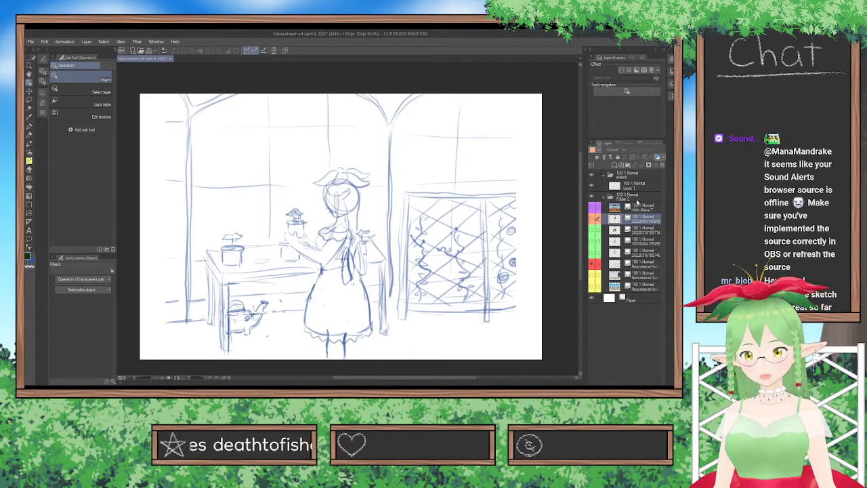
left_click(644, 187)
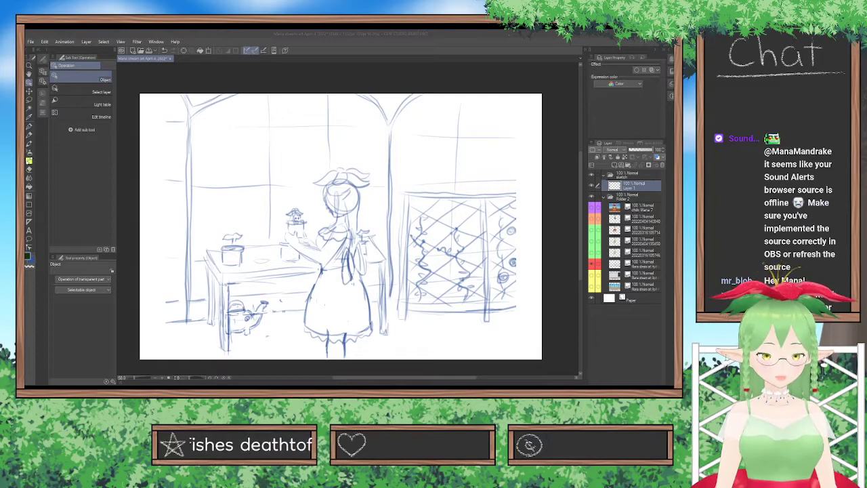
key("alt+Tab")
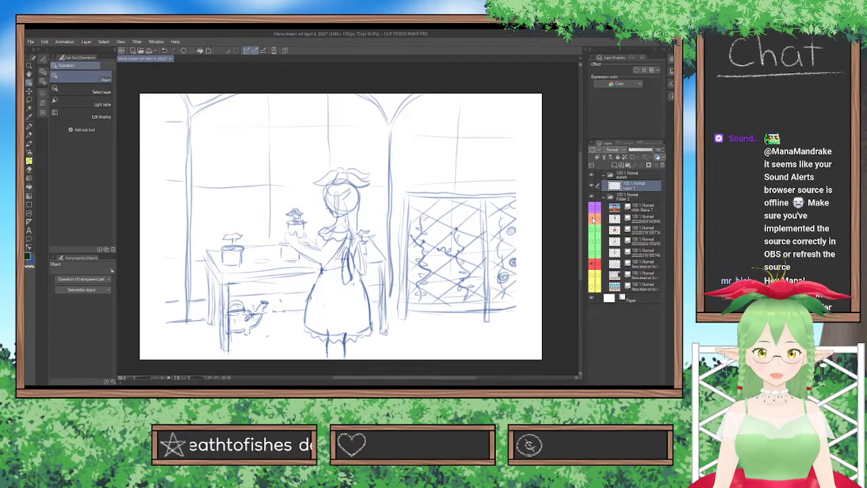
left_click(593, 219)
left_click(637, 217)
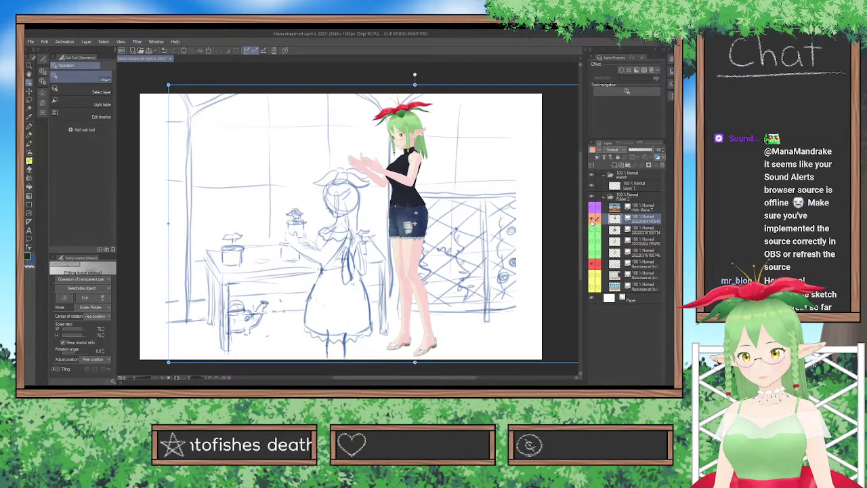
left_click(592, 220)
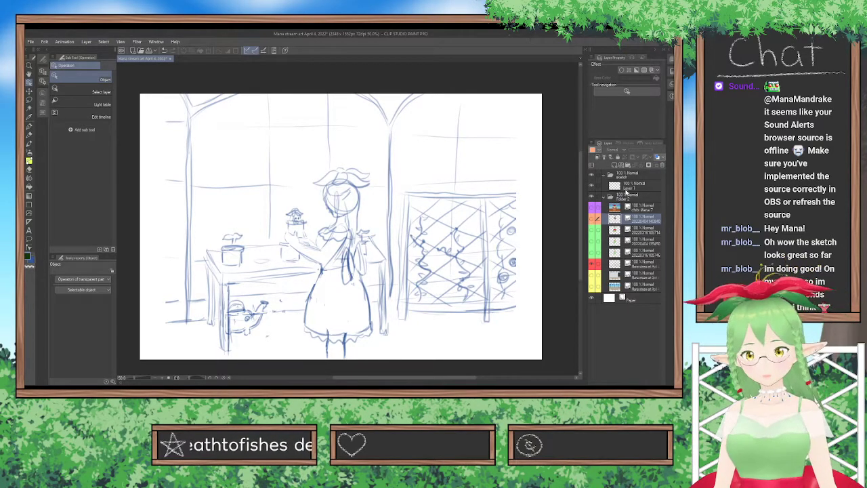
left_click(626, 185)
scroll(391, 272, "up", 2)
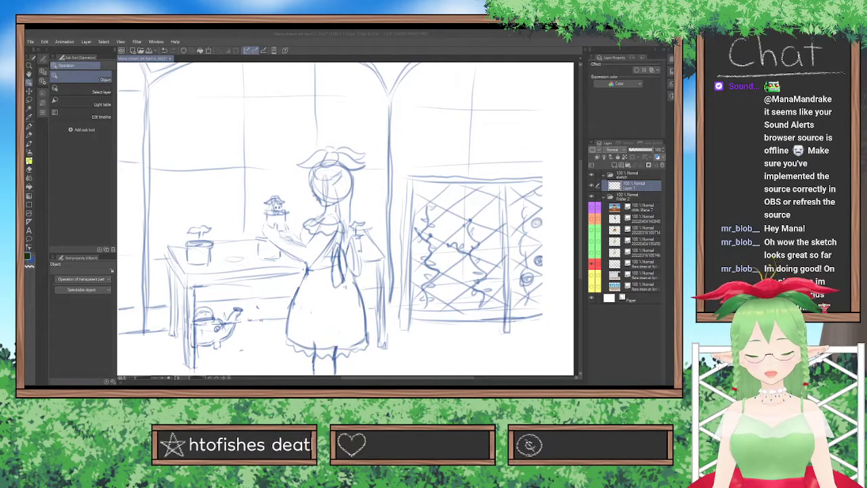
Show the orange-marked pose reference and scale it down to roughly match the sketched girl beside it.
left_click(599, 252)
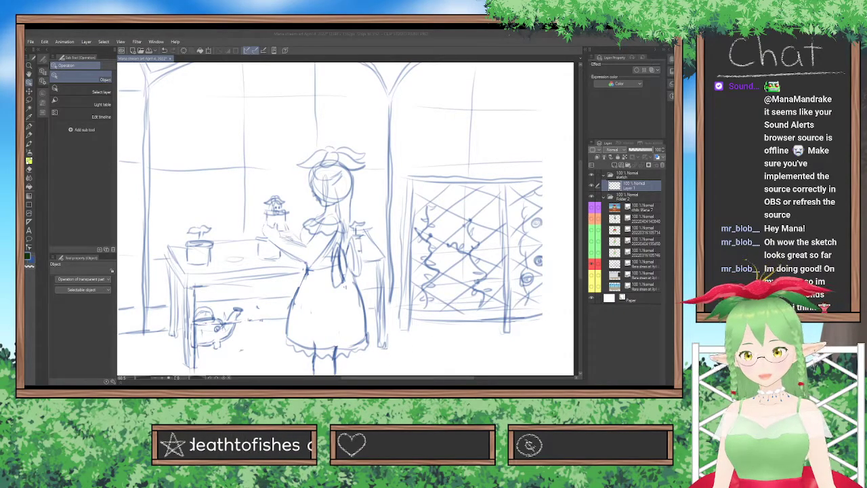
left_click(592, 219)
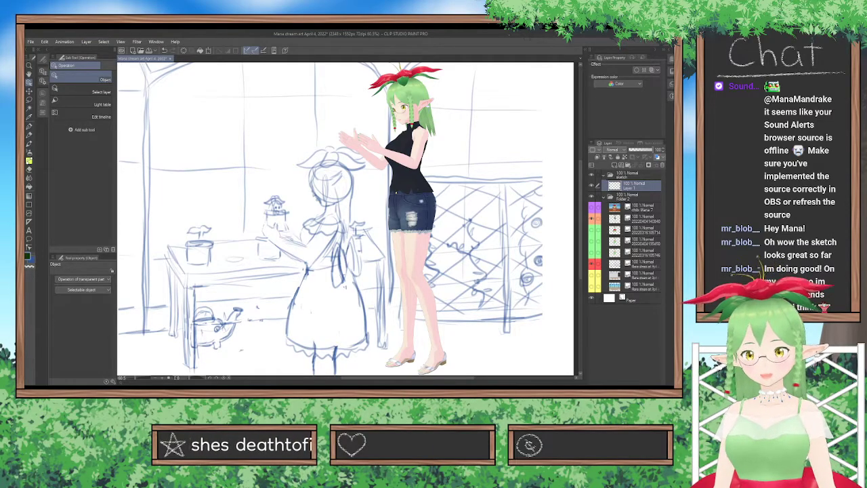
left_click(419, 213)
scroll(419, 213, "down", 3)
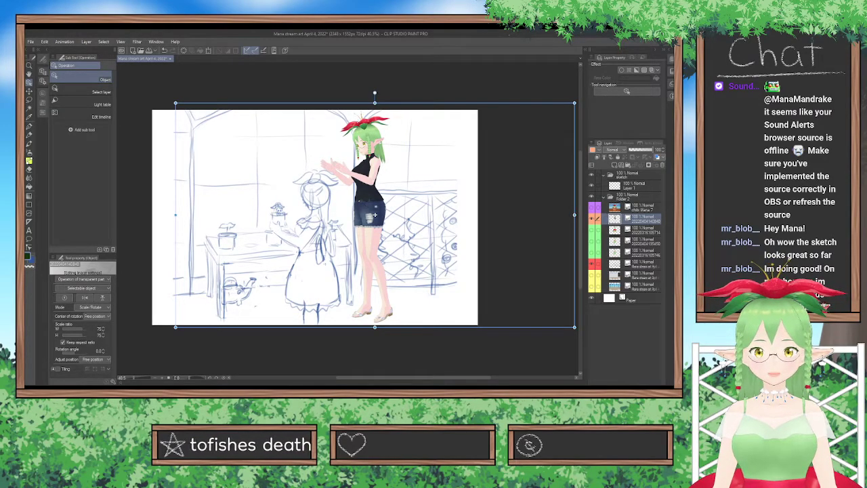
left_click_drag(374, 104, 369, 159)
Undo the accidental shift of the red-marked sketch layer and lock that layer.
left_click_drag(377, 270, 388, 270)
key("ctrl+z")
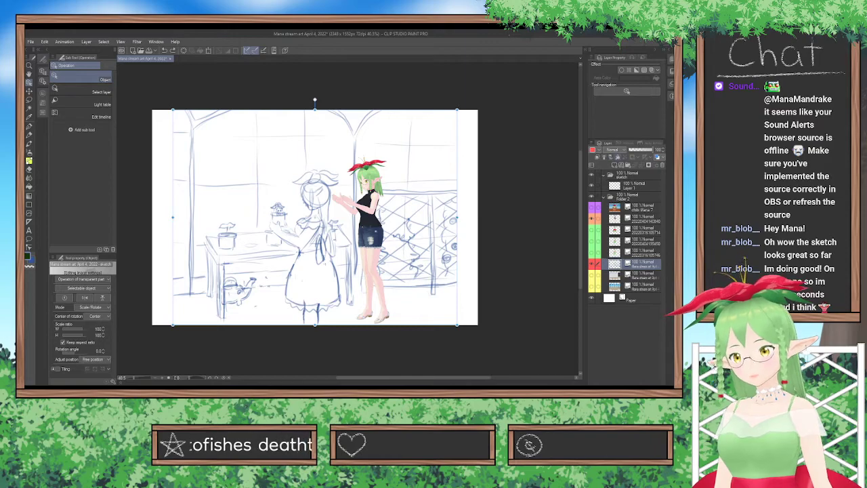
left_click(618, 157)
Make Layer 1 in the sketch folder active and set up the Pen tool with a dark pink drawing colour.
left_click(634, 186)
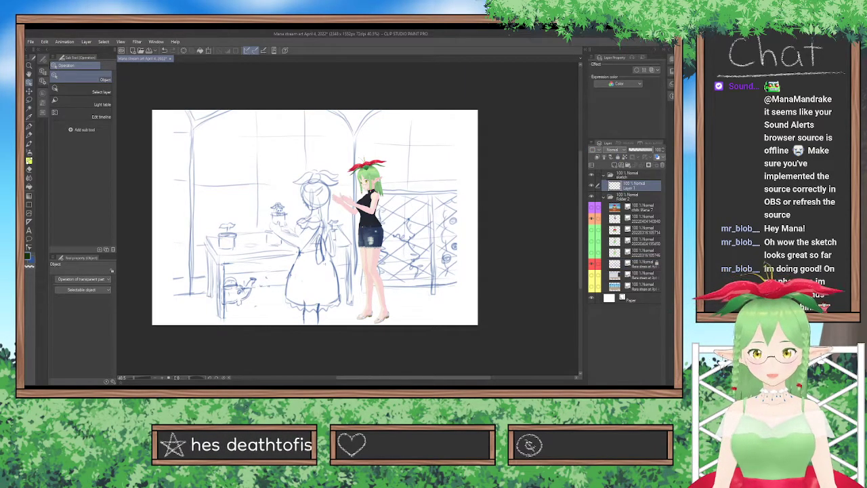
scroll(322, 243, "up", 2)
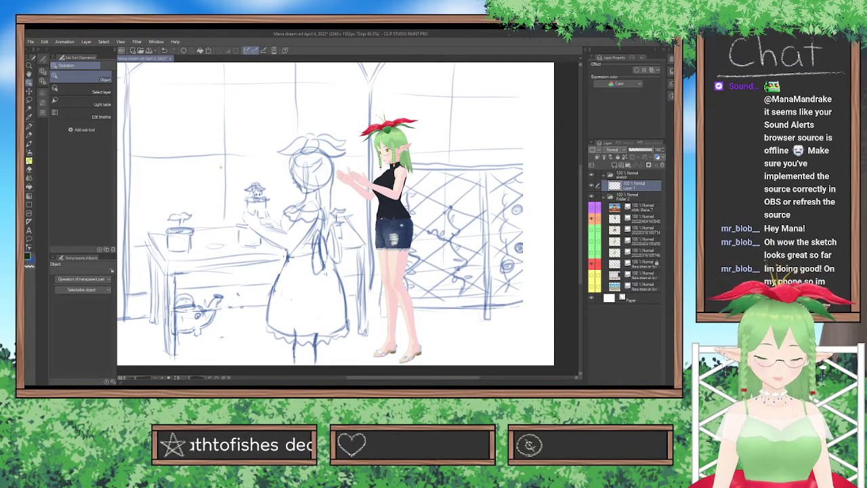
key("p")
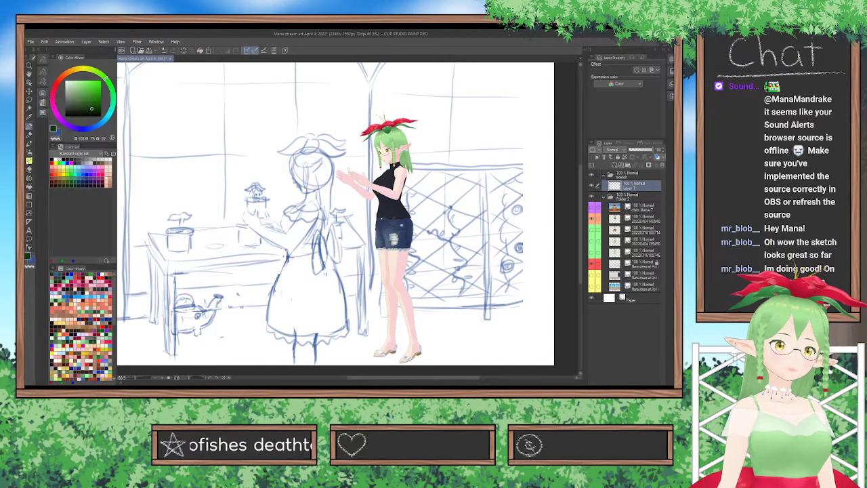
left_click(104, 179)
left_click(99, 174)
left_click(104, 177)
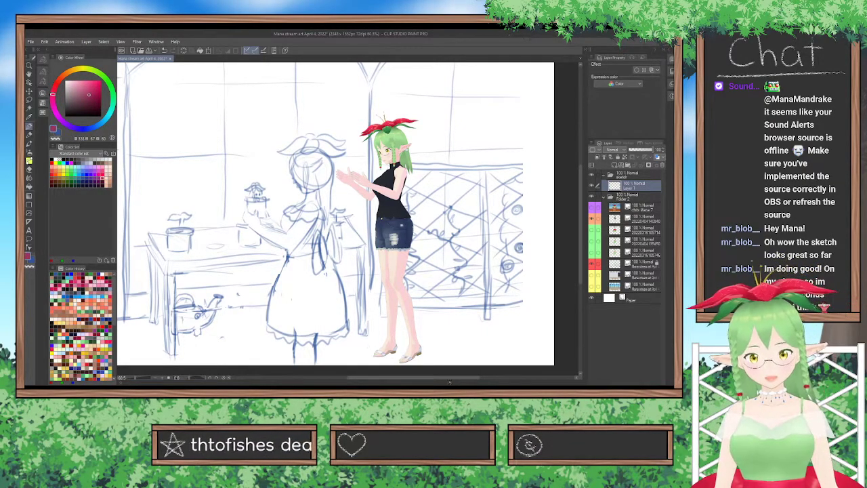
left_click_drag(449, 377, 429, 377)
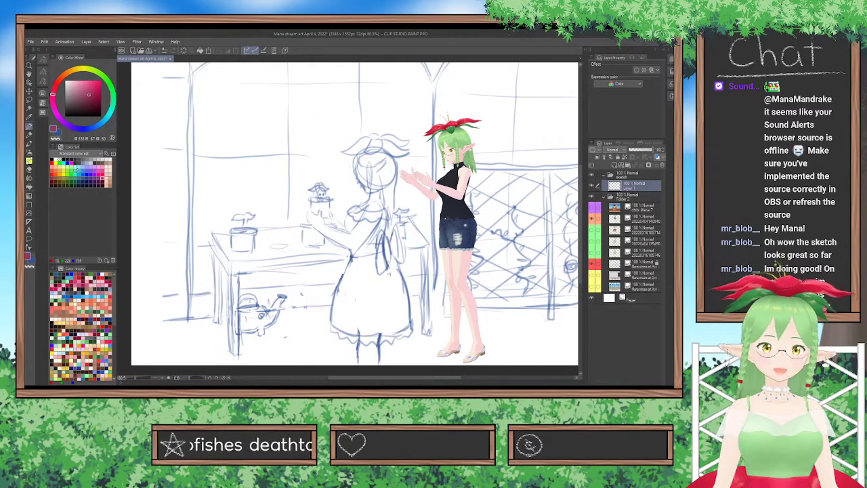
Show the window-and-fence background in place of the sketch, and move the red-marked sketch layer below the background layers.
left_click(591, 286)
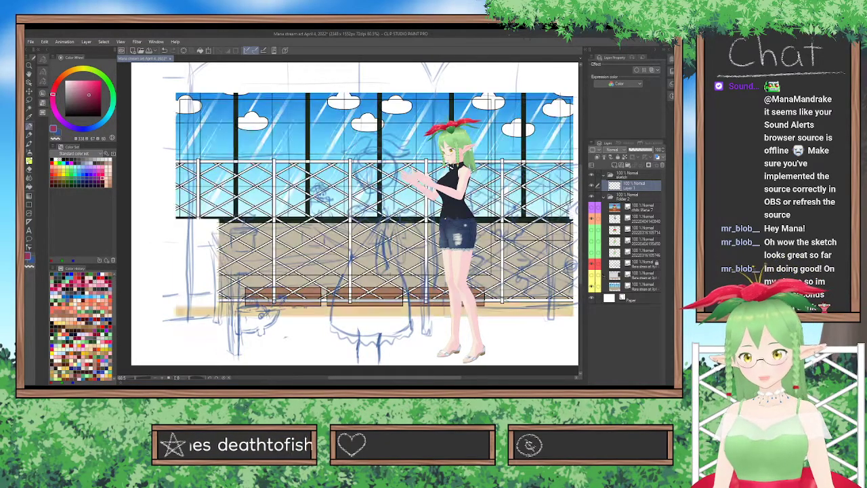
left_click(637, 287)
left_click(592, 263)
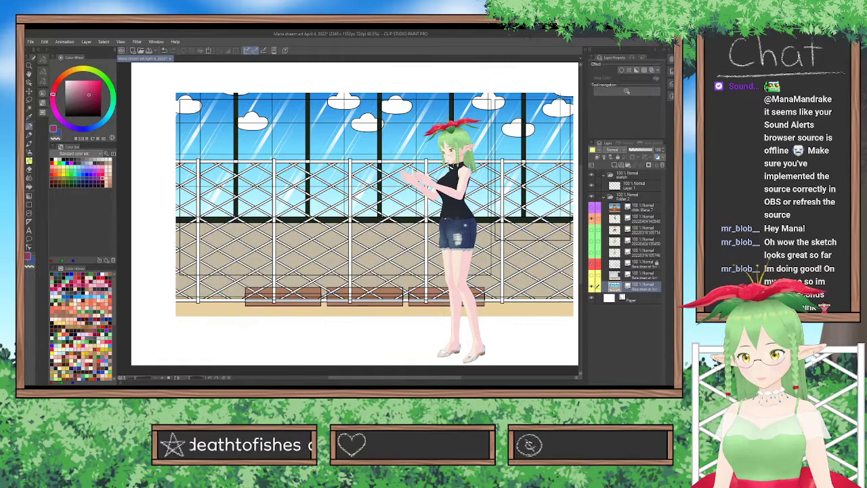
scroll(498, 235, "down", 2)
left_click_drag(607, 267, 624, 298)
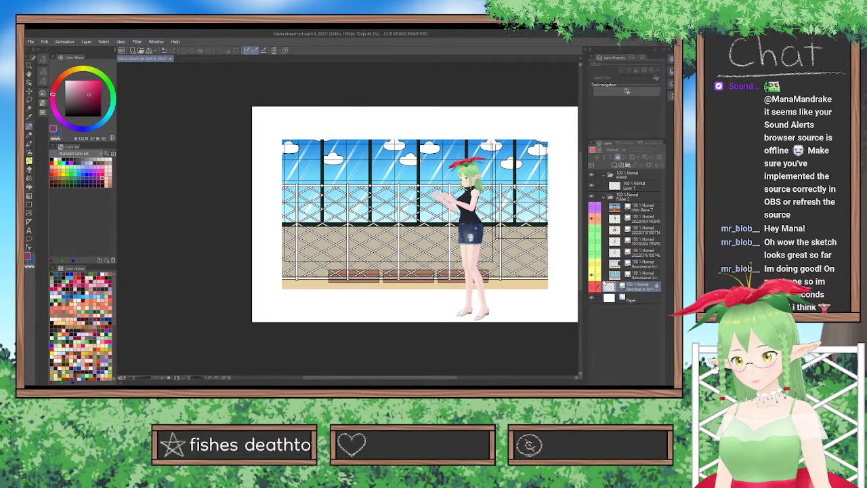
With the pose reference hidden, move the window-and-fence background into the canvas's upper-left corner and shrink it to just under half the canvas width.
left_click(593, 218)
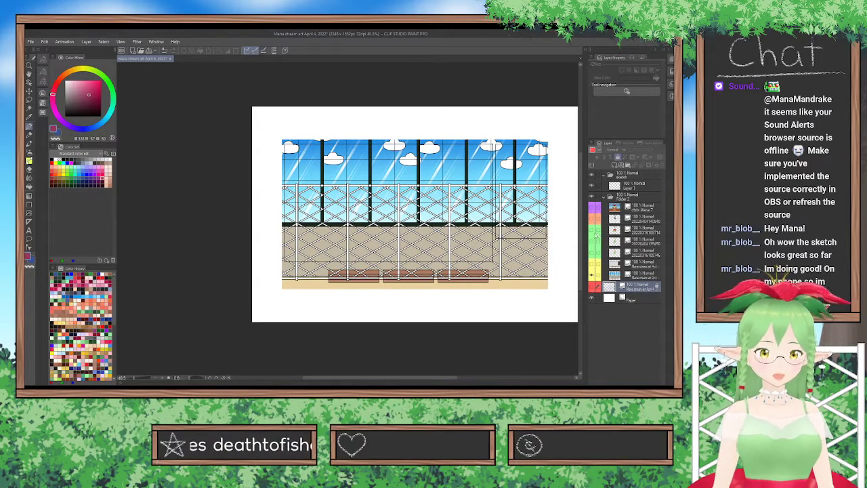
left_click(630, 274)
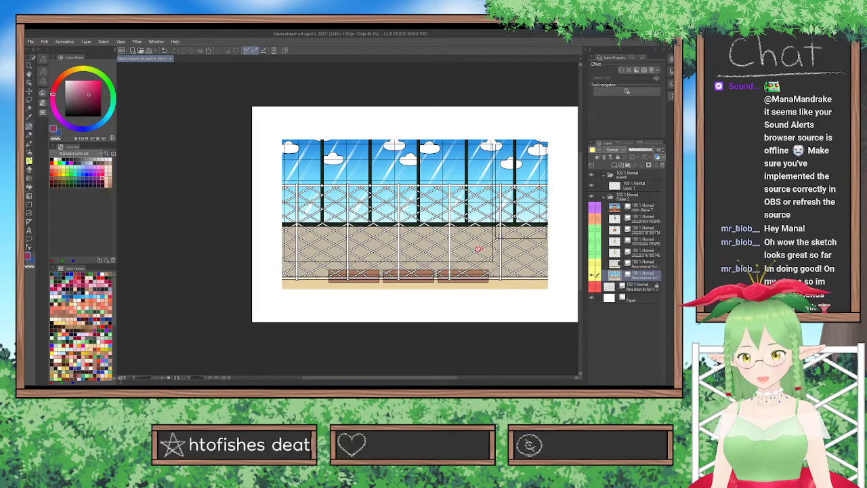
left_click(28, 91)
left_click_drag(300, 204, 271, 174)
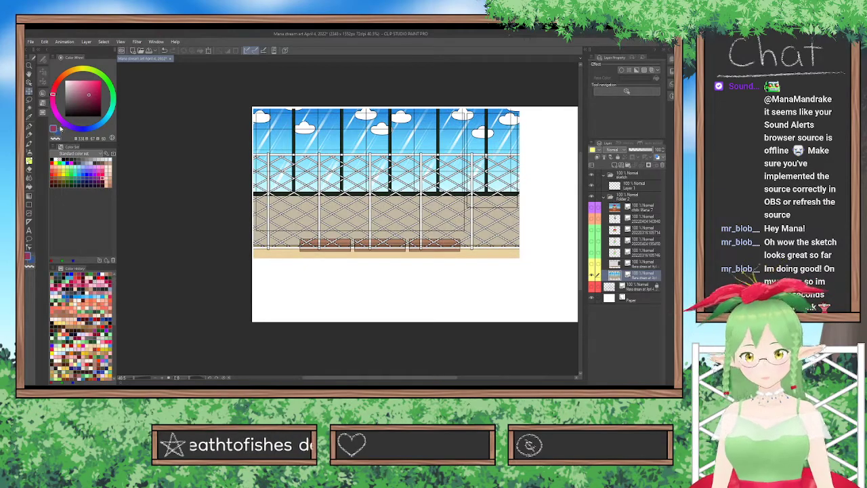
left_click(28, 82)
left_click_drag(521, 258, 418, 201)
Show the grey stream-panel layer and scale it down into the canvas's upper-left corner to match the shrunken background.
left_click(615, 266)
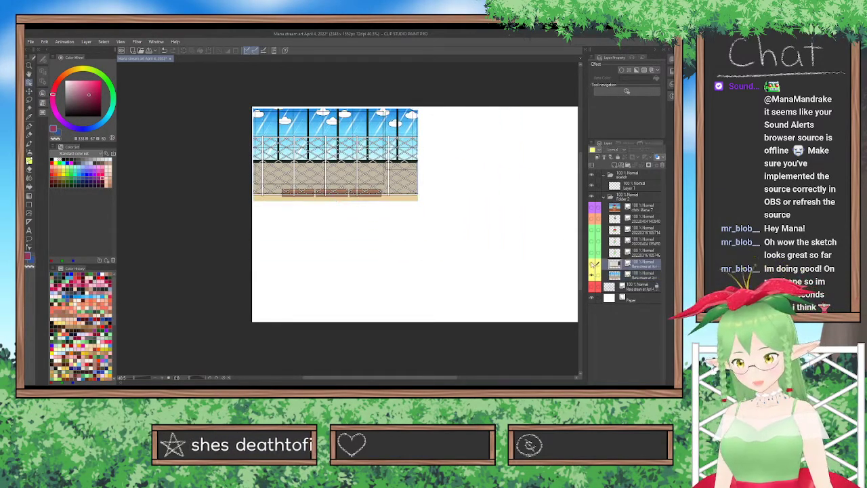
left_click(592, 265)
left_click_drag(547, 289, 422, 195)
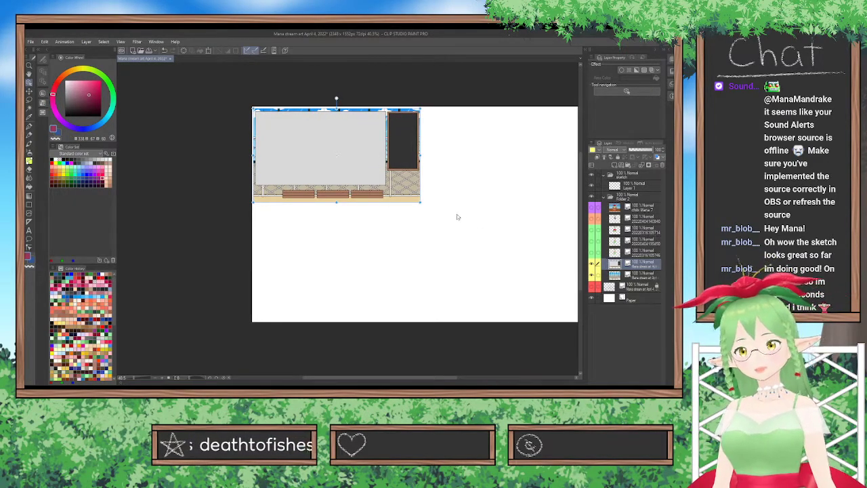
scroll(458, 217, "up", 1)
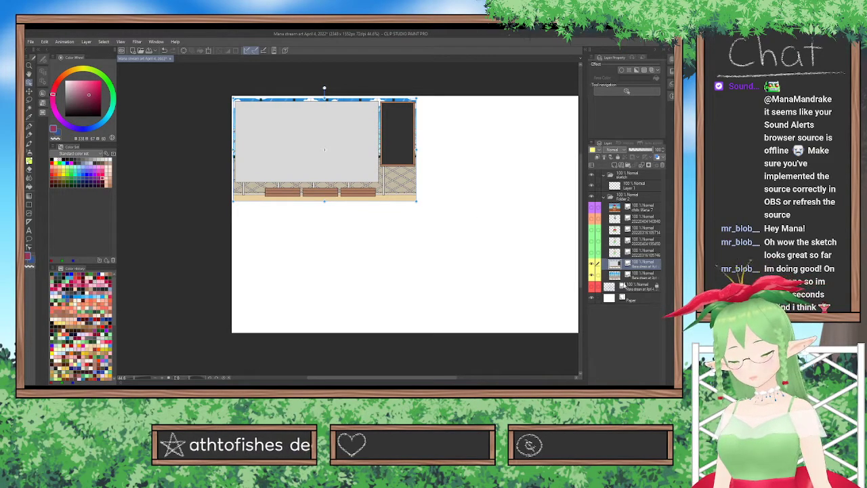
Show the rough girl sketch with both background references hidden, and make Layer 1 in the sketch folder active.
left_click(592, 288)
left_click(628, 183)
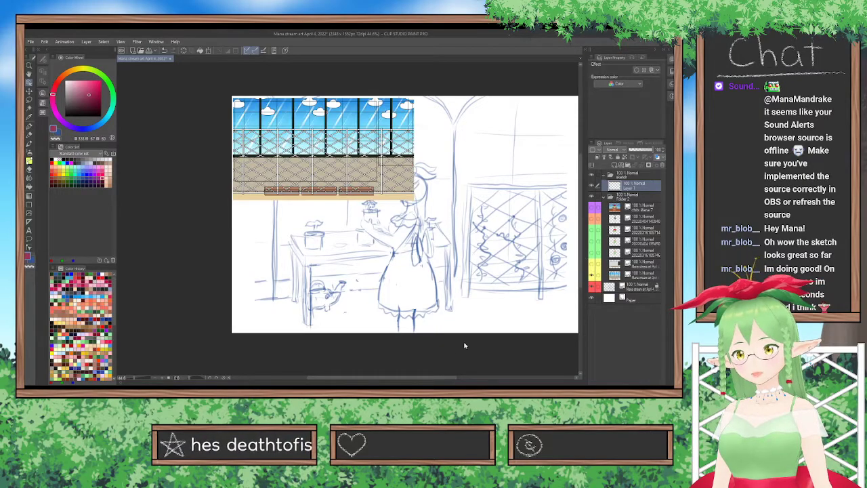
scroll(406, 366, "right", 2)
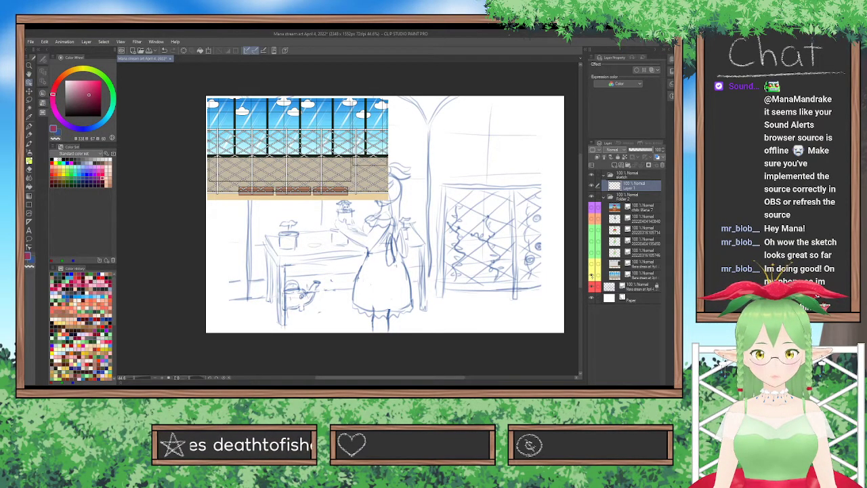
left_click(591, 276)
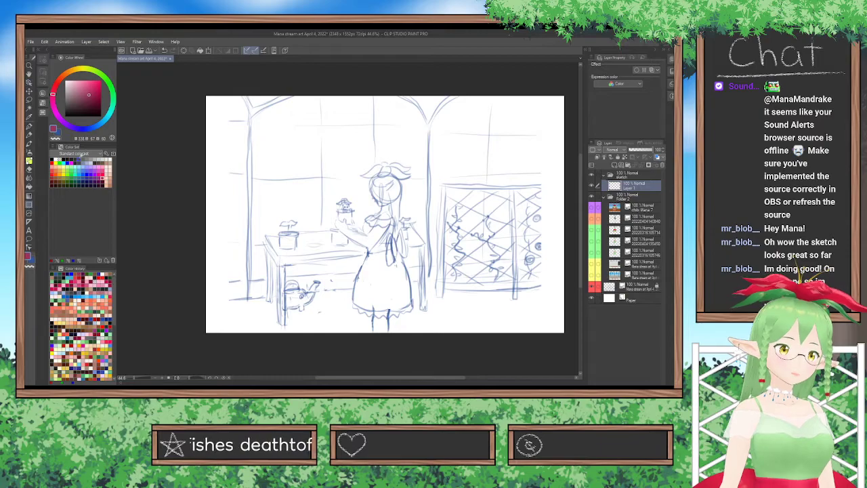
Draw two parallel dark pink straight lines across the full canvas width at floor level, sloping gently upward to the right.
left_click(42, 59)
left_click(42, 72)
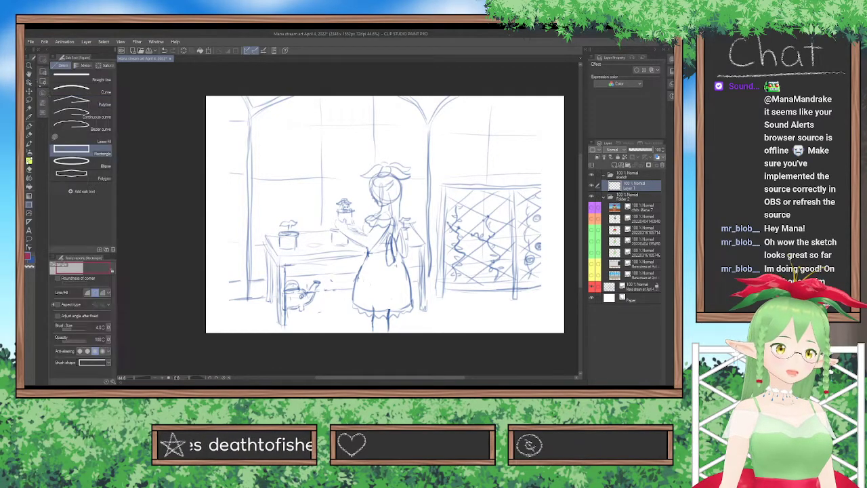
left_click(43, 60)
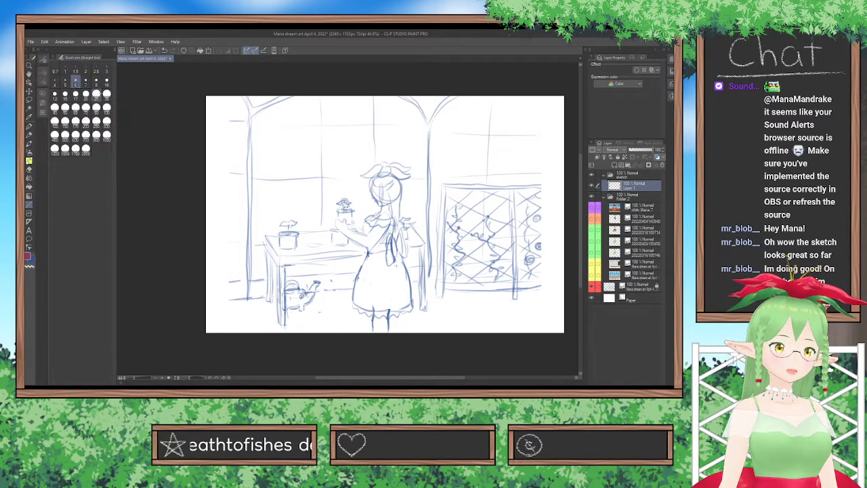
left_click_drag(186, 307, 578, 276)
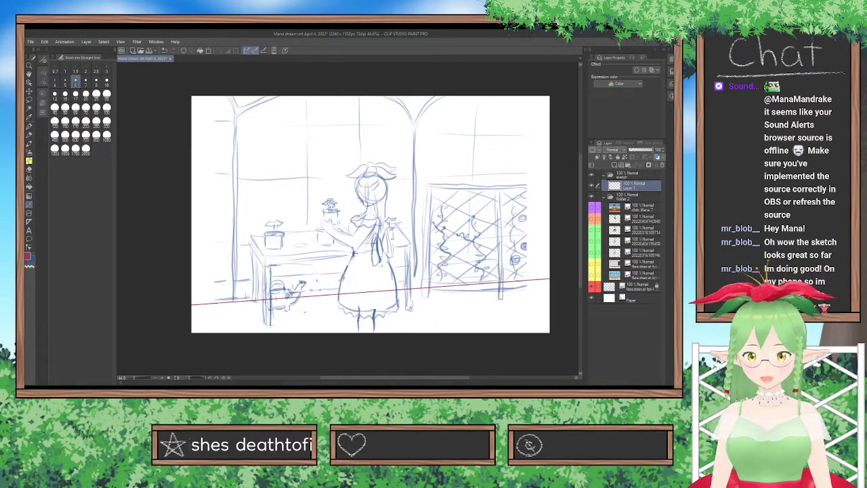
left_click_drag(187, 286, 570, 259)
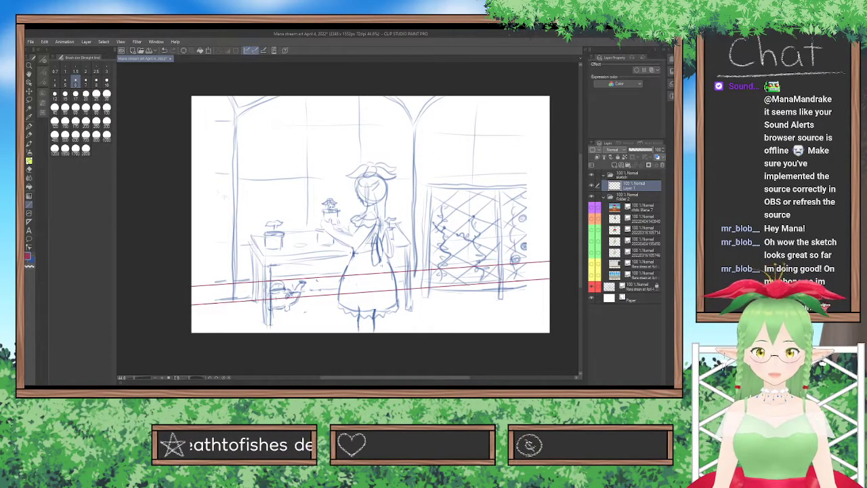
left_click_drag(181, 174, 496, 149)
key("ctrl+z")
key("ctrl+z")
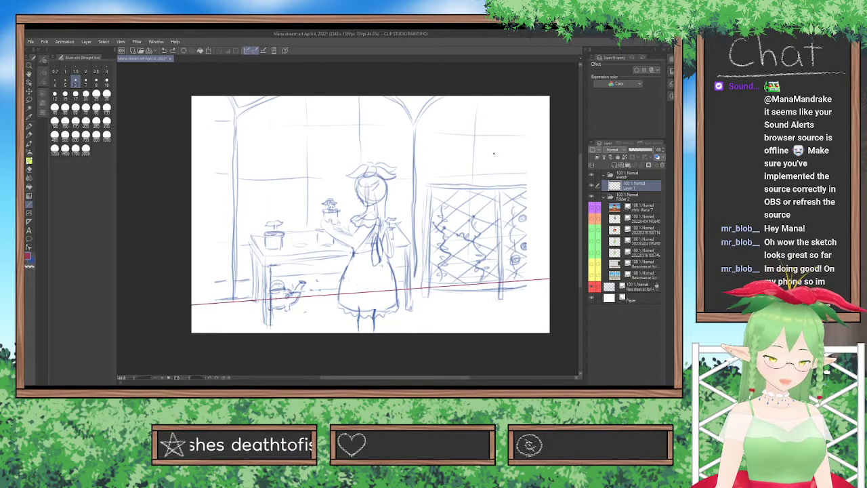
key("ctrl+y")
Duplicate the guide-line layer and move the copy up so its line crosses the canvas at table-top height.
key("ctrl+c")
key("ctrl+v")
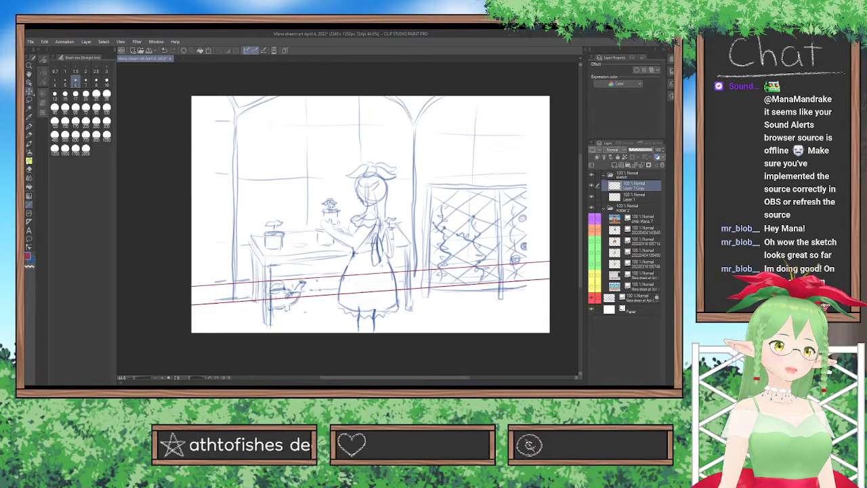
left_click(29, 91)
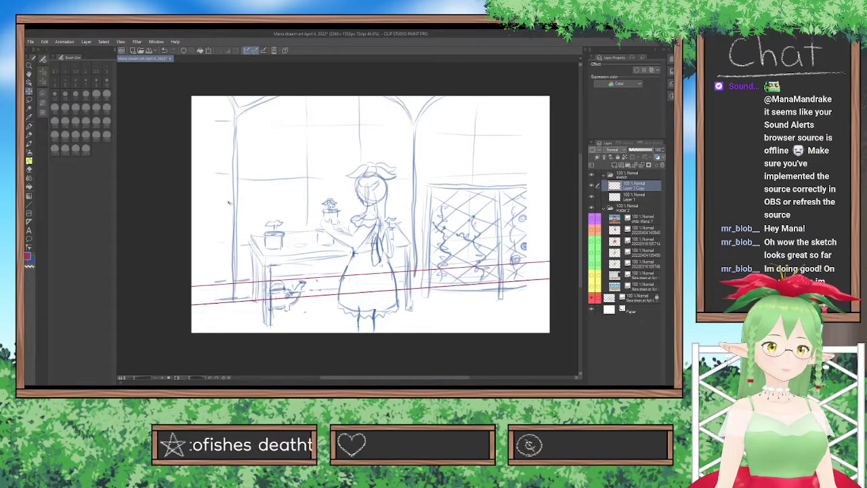
left_click_drag(360, 282, 442, 238)
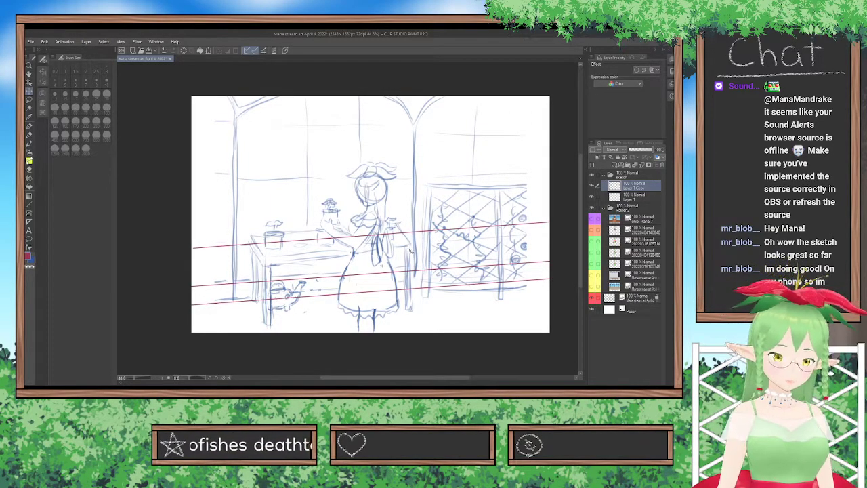
Duplicate the guide-line layer twice more, placing one copy through the girl's head and the other across the upper windows.
key("ctrl+c")
key("ctrl+v")
left_click_drag(407, 247, 406, 197)
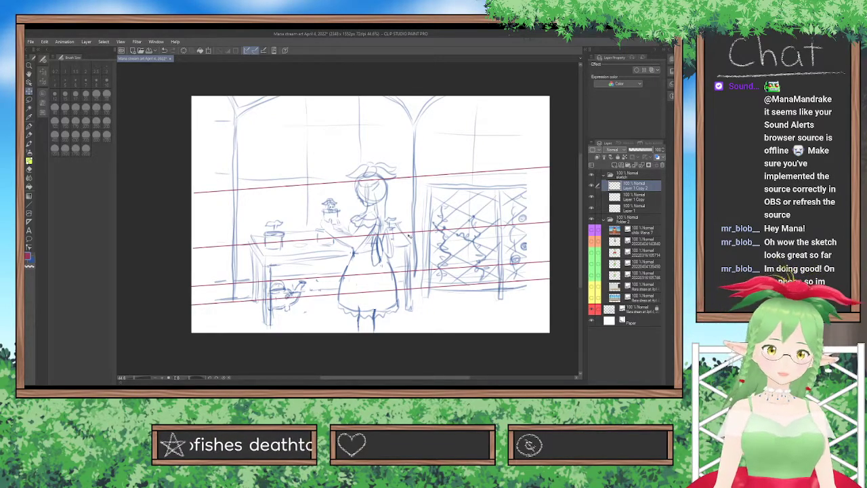
key("ctrl+c")
key("ctrl+v")
left_click_drag(401, 238, 398, 140)
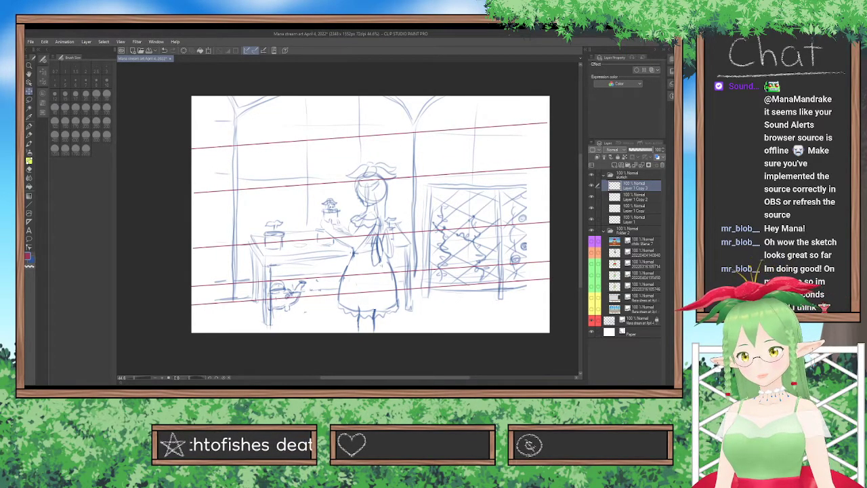
Merge Layer 1 and its three copies in the sketch folder into a single guide-line layer.
left_click(633, 175)
left_click_drag(597, 183, 598, 220)
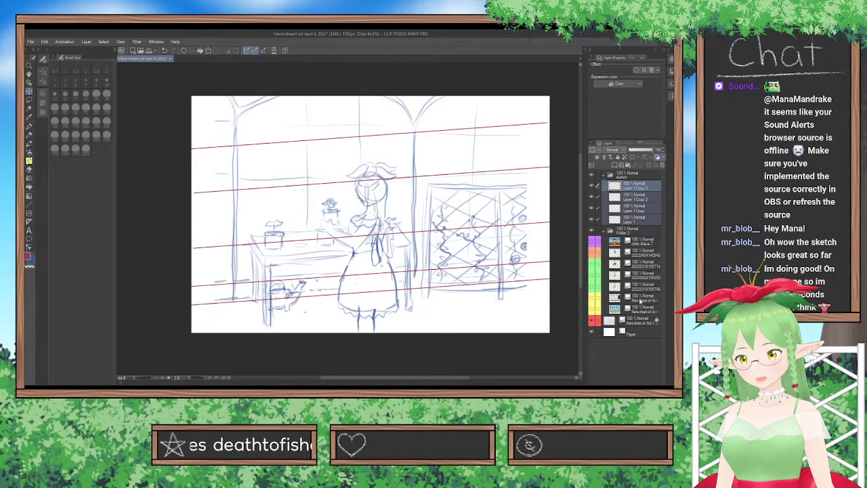
key("shift+alt+e")
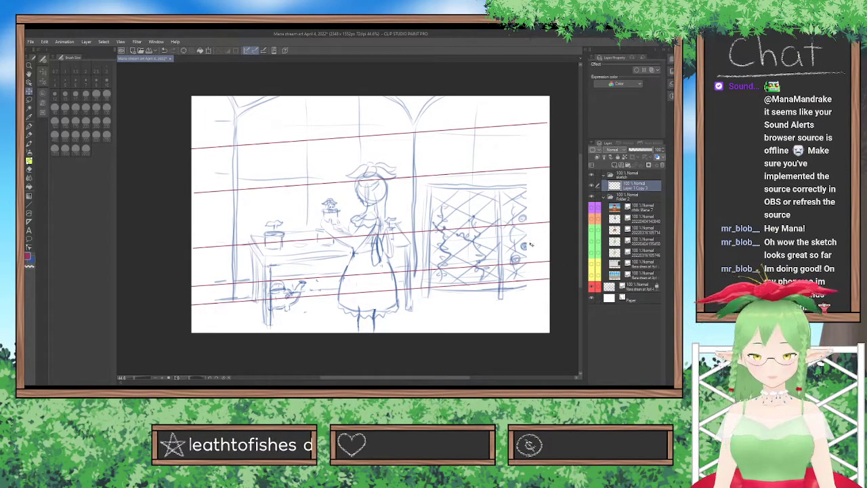
Transform the merged guide lines, slightly softening their slope, nudging them up and stretching them past the canvas's right edge.
key("ctrl+t")
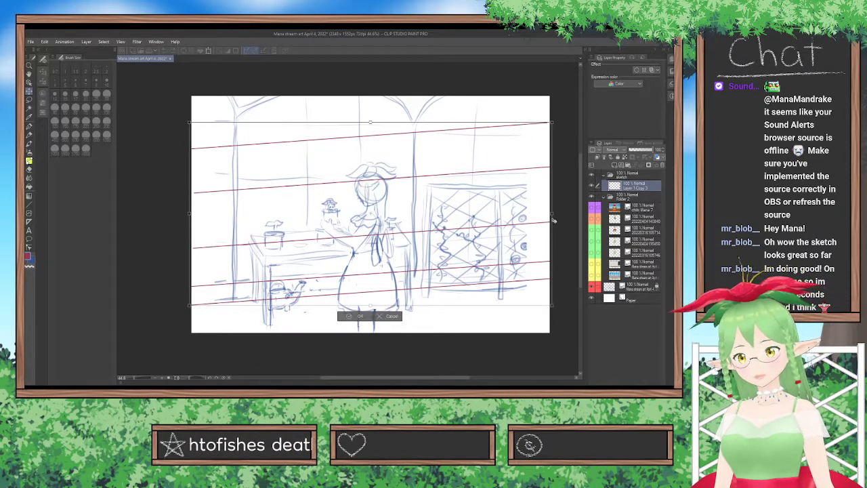
left_click_drag(553, 217, 553, 224)
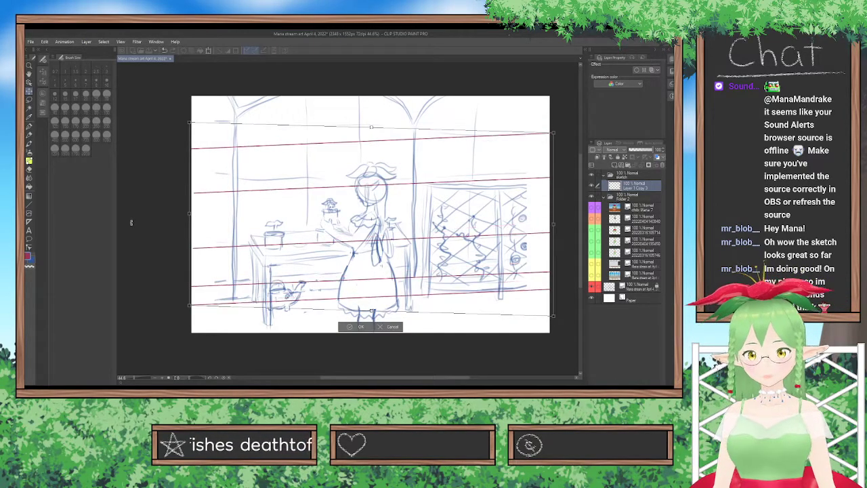
left_click_drag(189, 215, 189, 211)
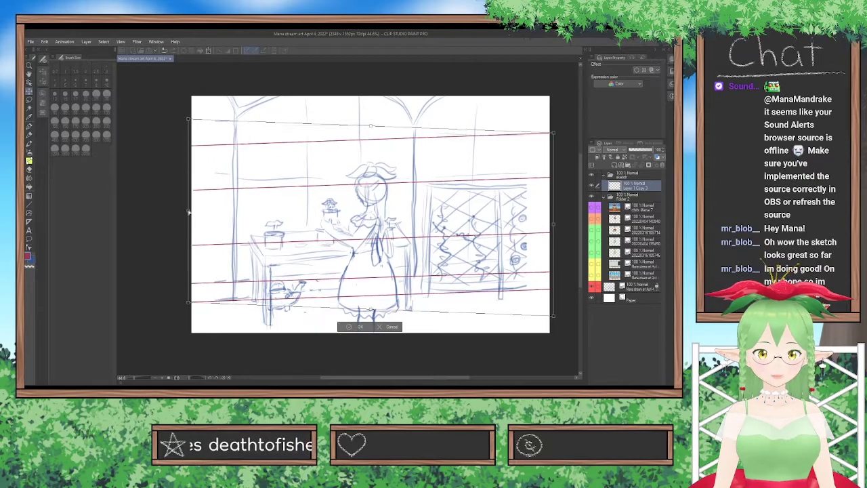
left_click_drag(553, 229, 552, 217)
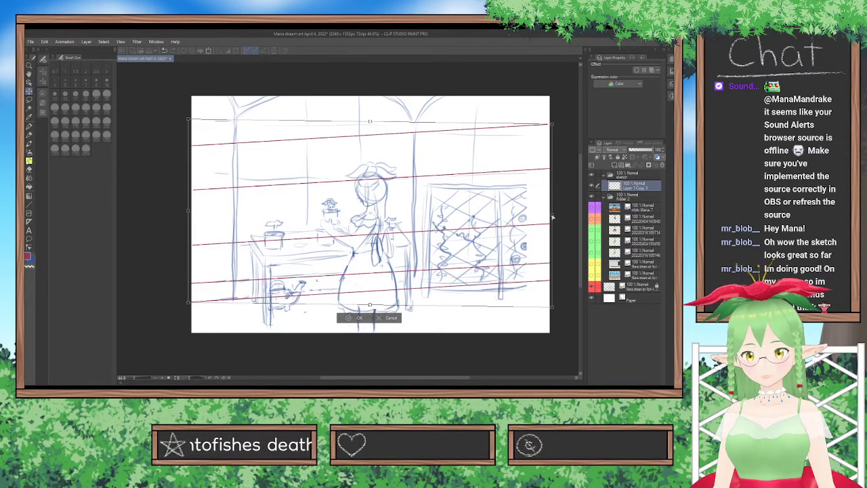
left_click_drag(448, 247, 444, 245)
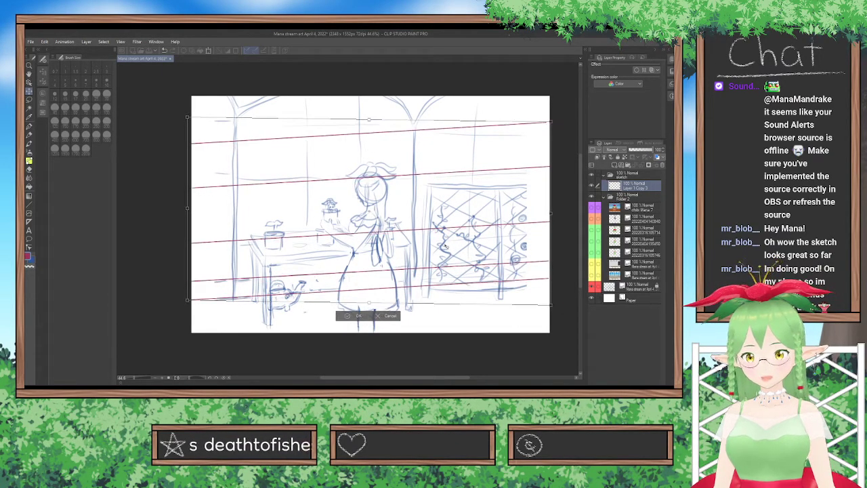
mouse_move(551, 214)
left_mouse_down()
mouse_move(533, 161)
mouse_move(557, 187)
mouse_move(560, 214)
left_mouse_up()
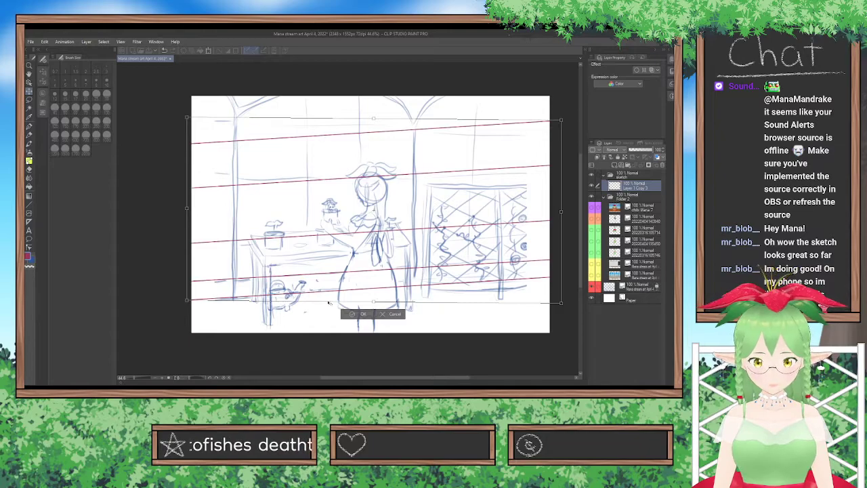
left_click(350, 316)
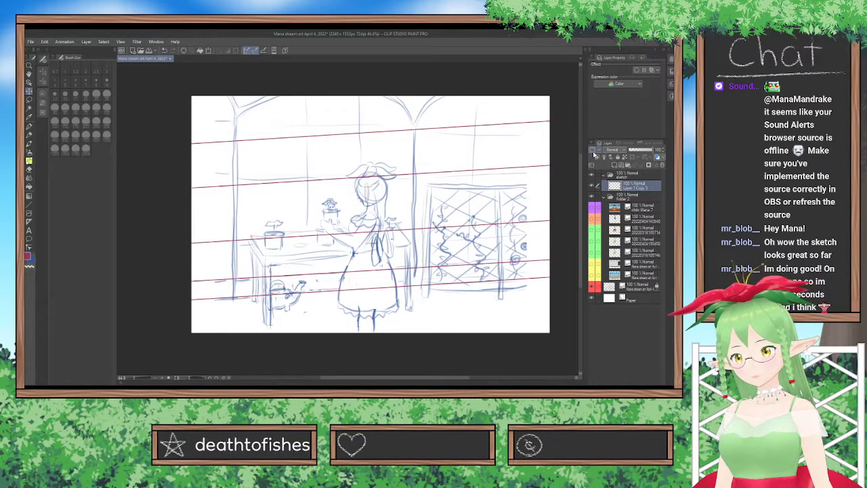
Add a new layer above the guide lines and set up the Rectangle tool with the same brush size as the straight lines.
left_click(599, 149)
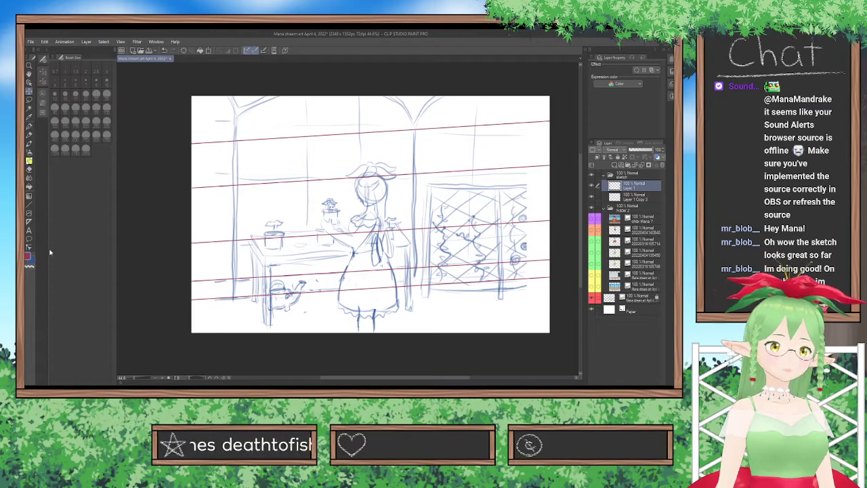
left_click(29, 205)
left_click(43, 72)
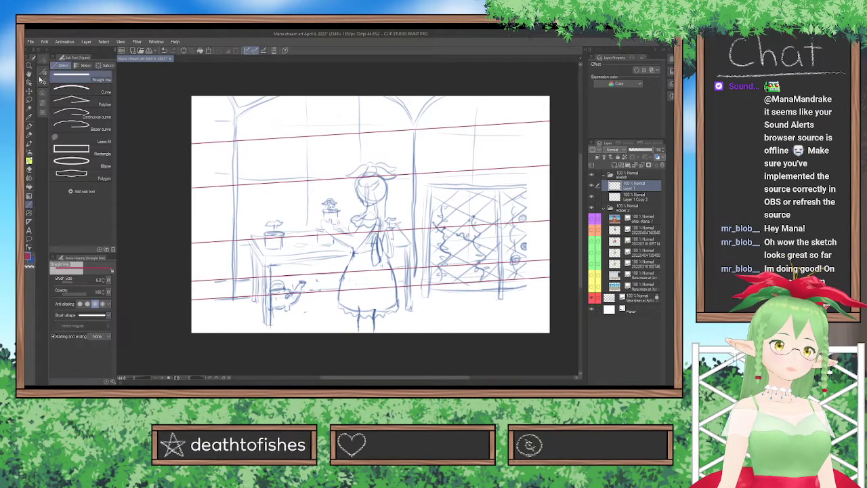
left_click(71, 149)
left_click(43, 61)
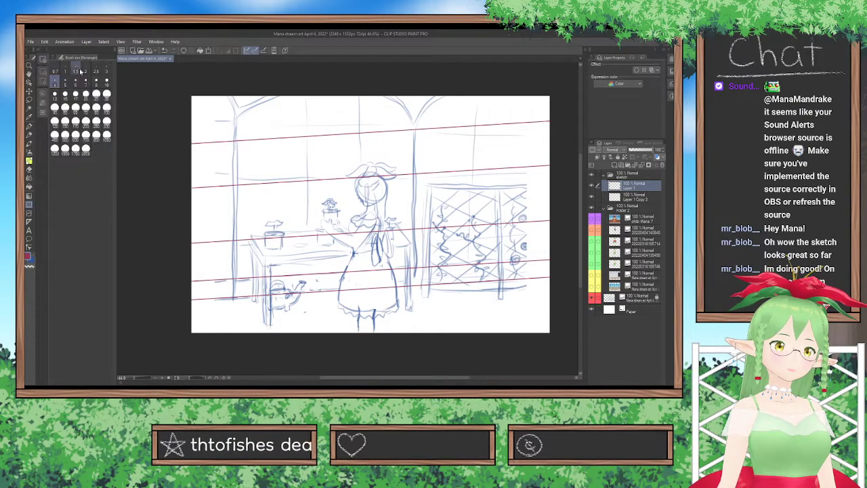
left_click(76, 81)
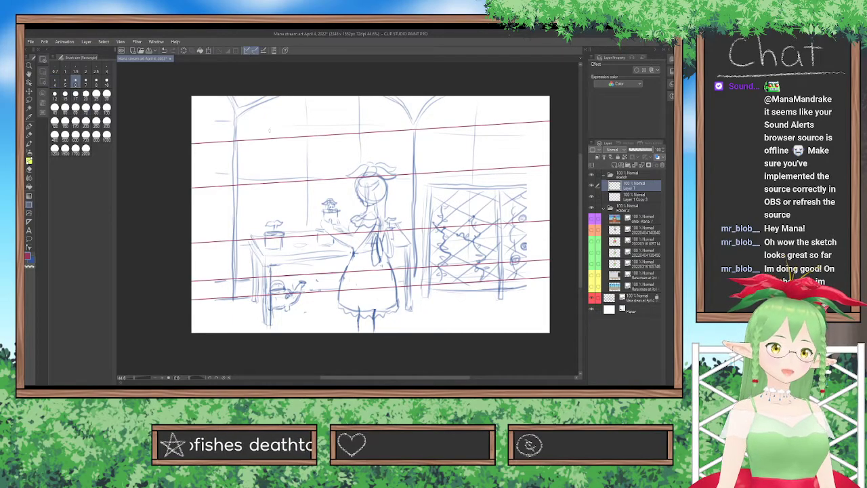
Draw a tall, narrow rectangle for the left window post from the canvas's top edge to the floor line and align it with the sketch.
left_click_drag(229, 95, 236, 298)
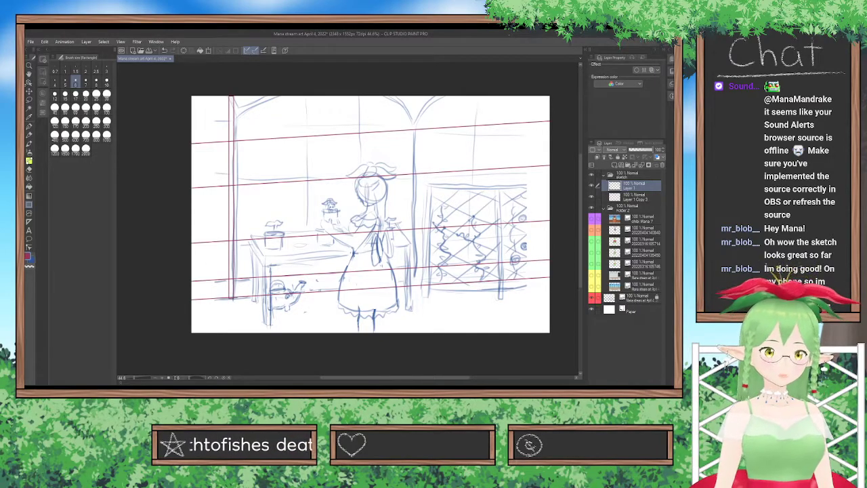
left_click(30, 91)
left_click_drag(201, 190, 215, 195)
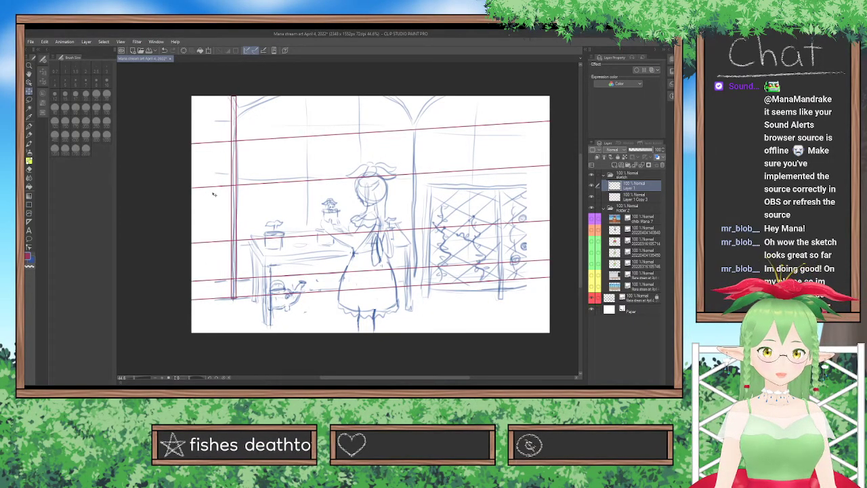
left_click(30, 204)
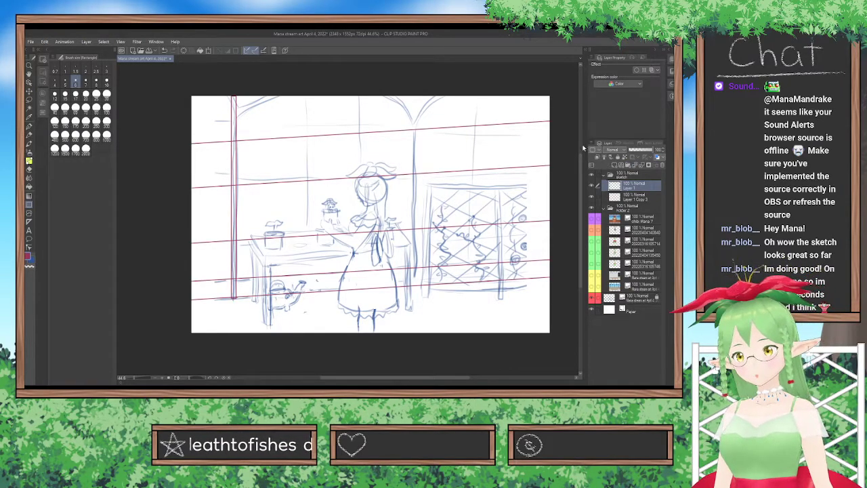
On a new layer, draw the second window post as a tall, narrow rectangle, align it with the sketch, and merge it into the first post's layer.
left_click(614, 165)
left_click_drag(409, 96, 414, 291)
left_click(29, 91)
left_click_drag(420, 198, 423, 200)
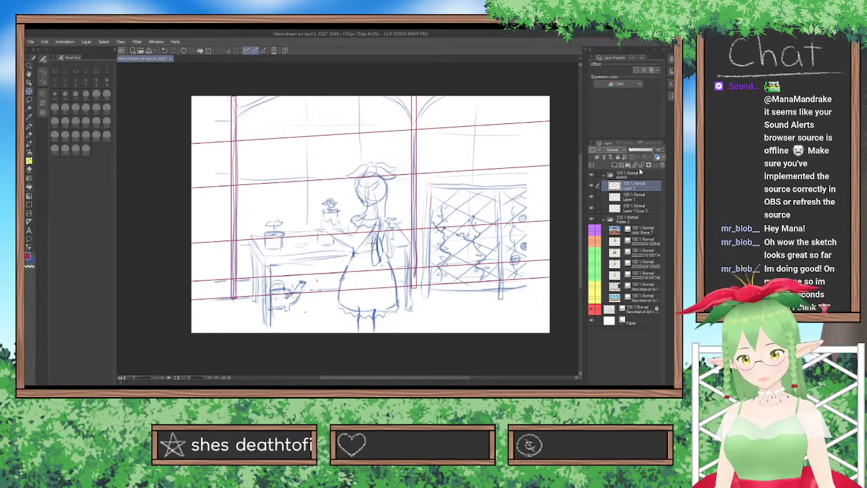
left_click(643, 166)
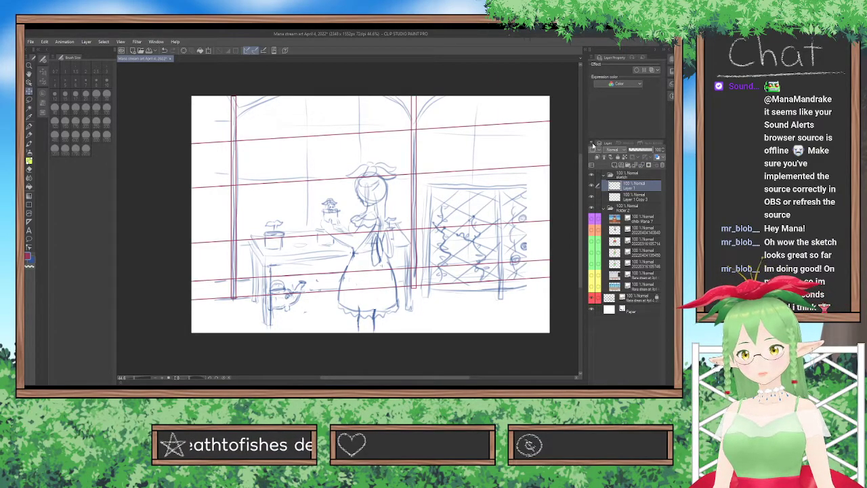
Add a new layer above the posts and switch to the freehand drawing pen.
key("ctrl+z")
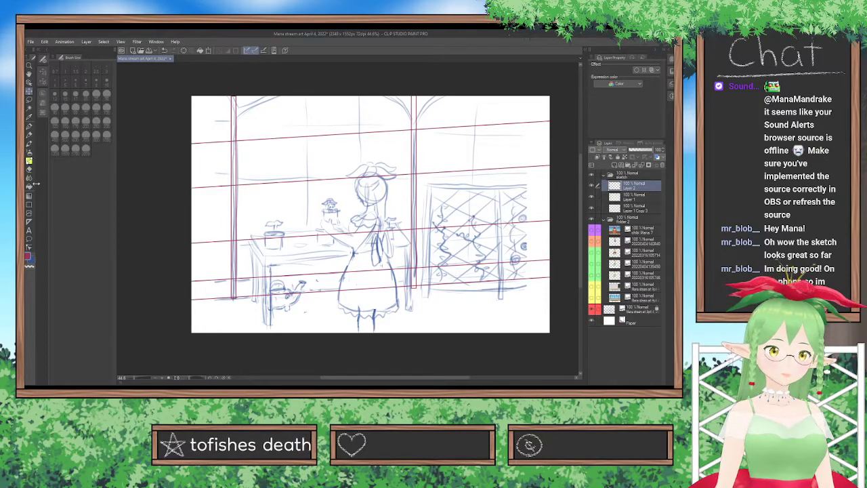
left_click(29, 125)
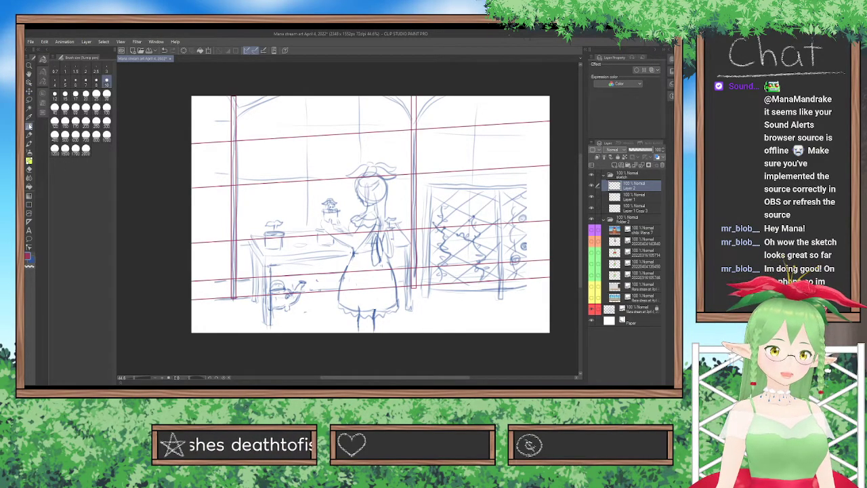
left_click_drag(237, 122, 274, 96)
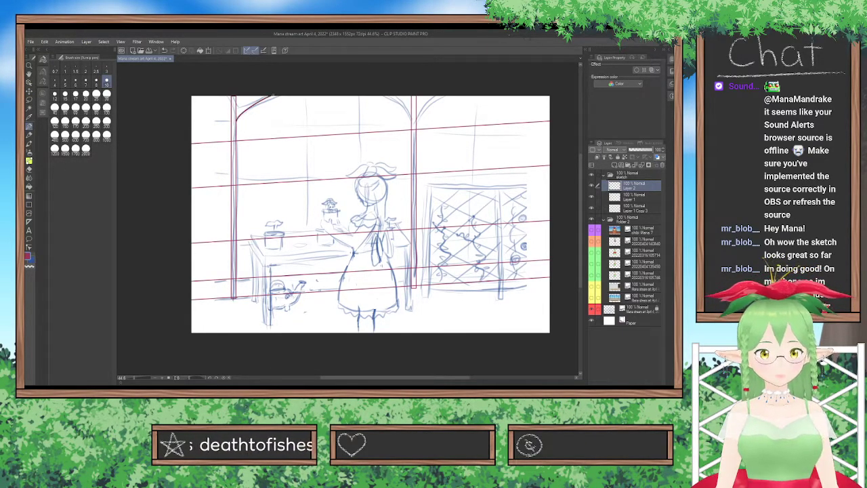
key("ctrl+z")
left_click_drag(237, 124, 282, 97)
key("ctrl+z")
left_click_drag(385, 96, 417, 121)
key("ctrl+z")
left_click_drag(384, 96, 414, 122)
key("ctrl+z")
Draw a curved arch line from the second post's right side up to the canvas's top edge.
mouse_move(385, 96)
left_mouse_down()
mouse_move(414, 124)
mouse_move(443, 97)
left_mouse_up()
key("ctrl+z")
key("ctrl+z")
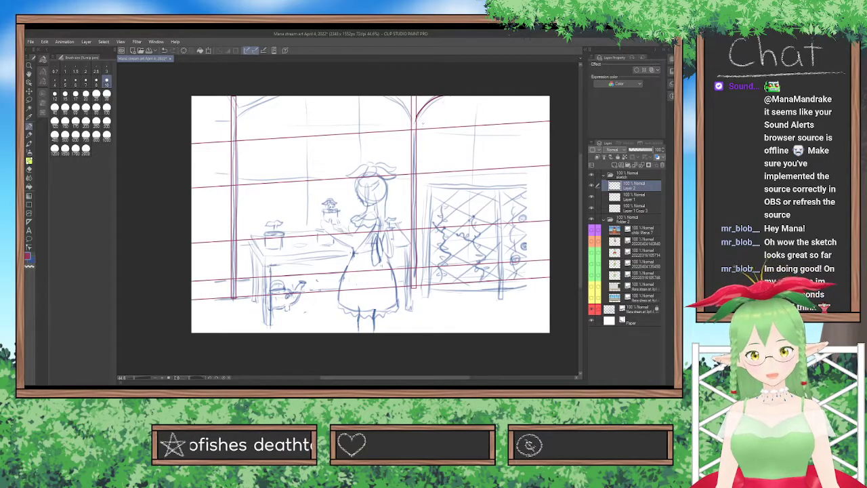
Duplicate the arch curve's layer, flip the copy horizontally, and position it against the second post's left side, level with the original.
key("ctrl+v")
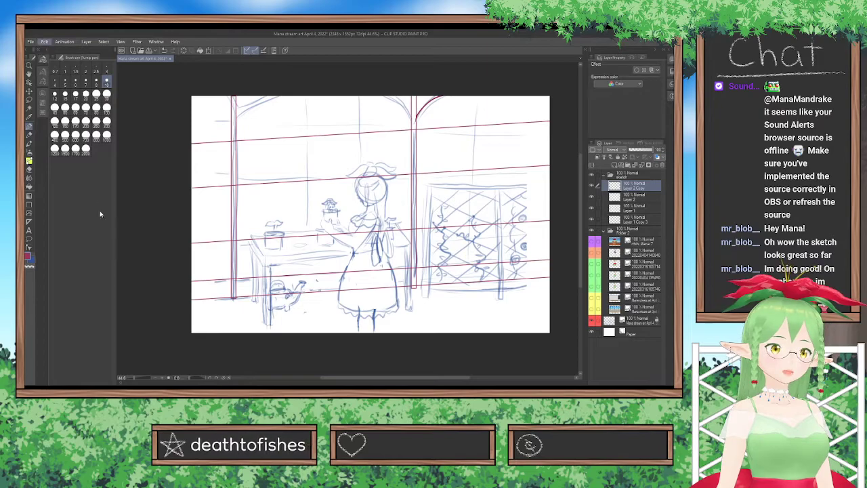
left_click(182, 273)
left_click_drag(439, 110, 408, 110)
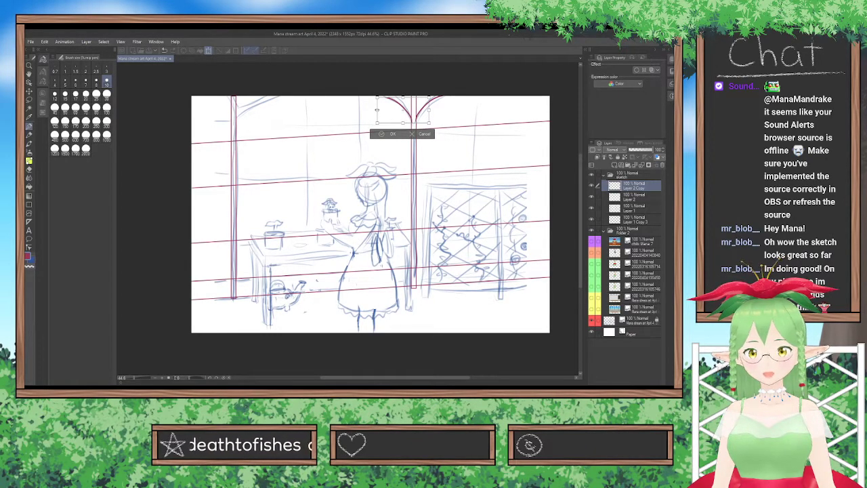
left_click(396, 134)
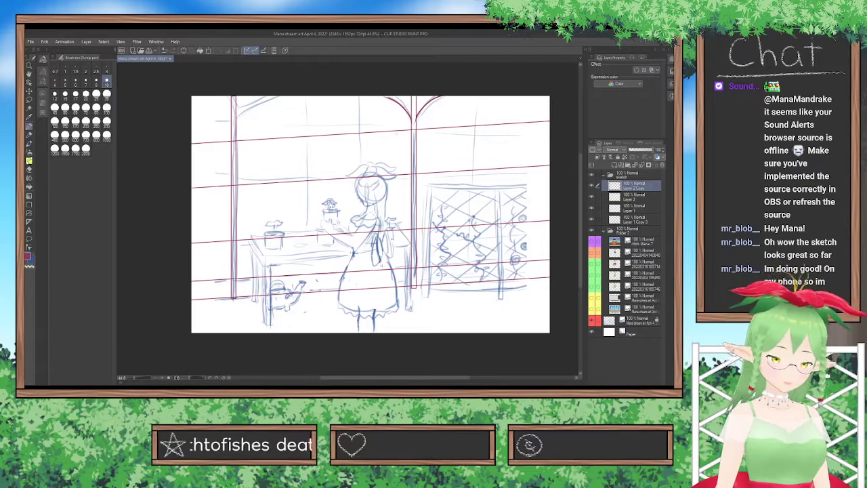
key("ctrl+t")
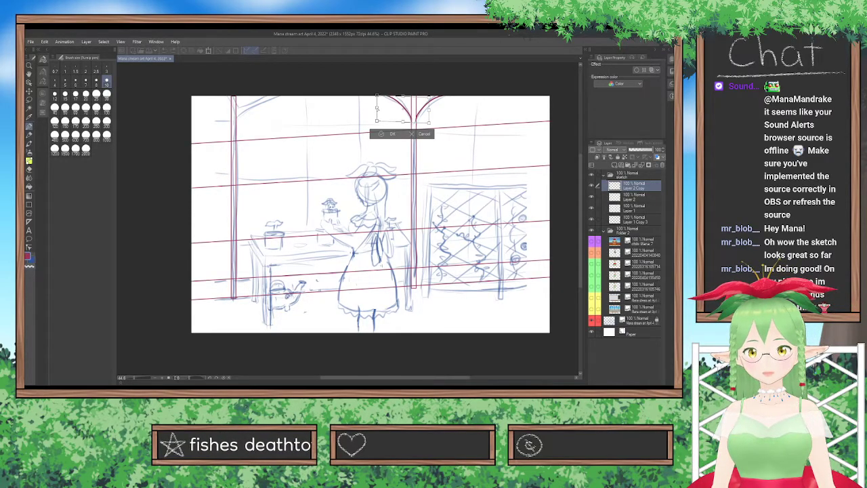
left_click(382, 135)
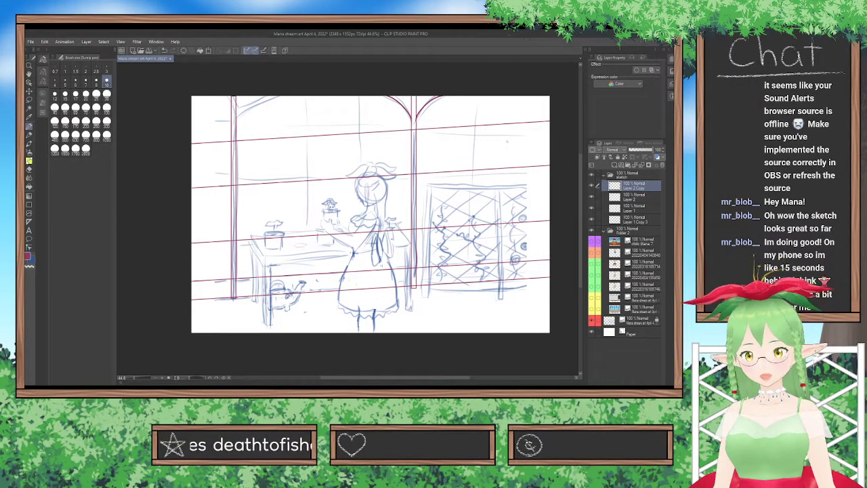
key("ctrl+v")
left_click(29, 91)
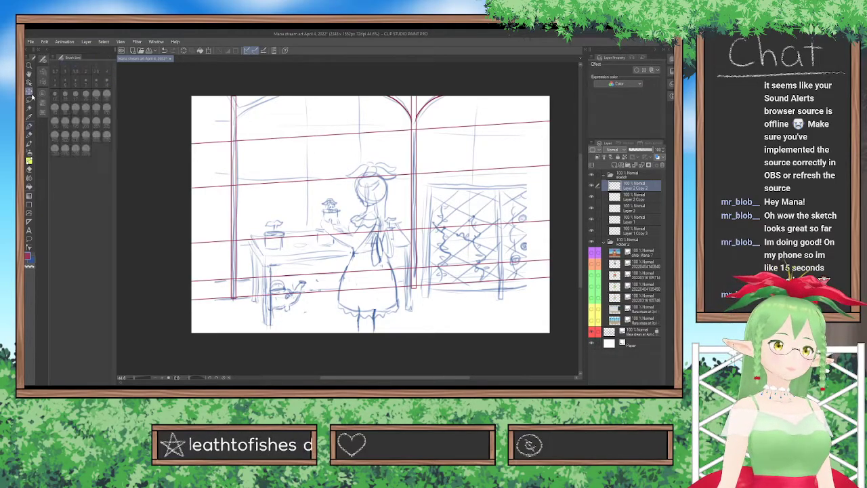
left_click_drag(303, 138, 240, 151)
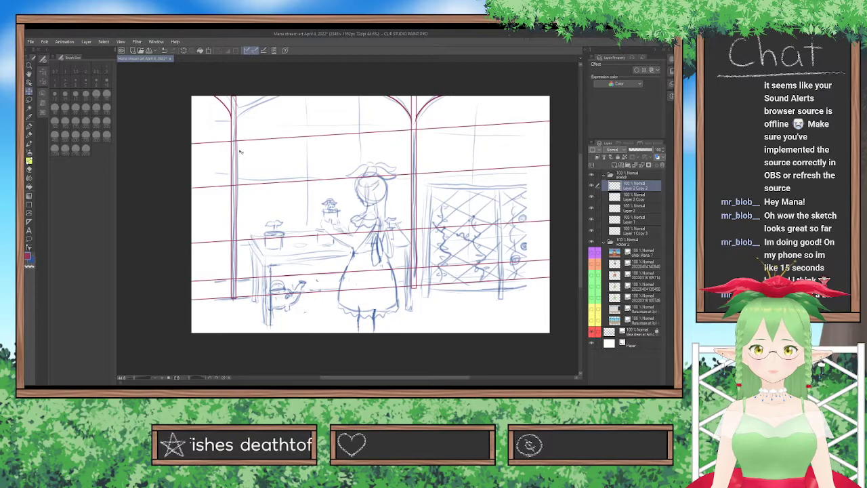
key("ctrl+z")
key("ctrl+z")
Merge the mirrored curve into the original's layer, then duplicate the arch pair and move the copy onto the left post.
left_click(642, 165)
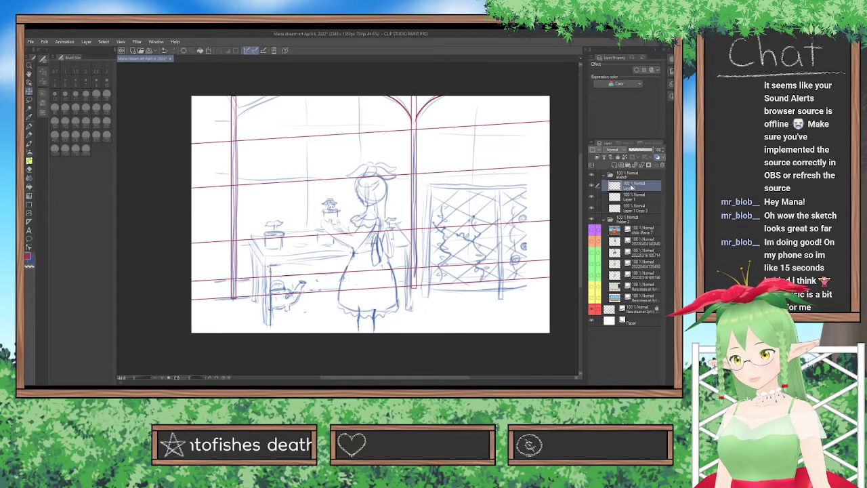
key("ctrl+v")
left_click_drag(419, 189, 238, 184)
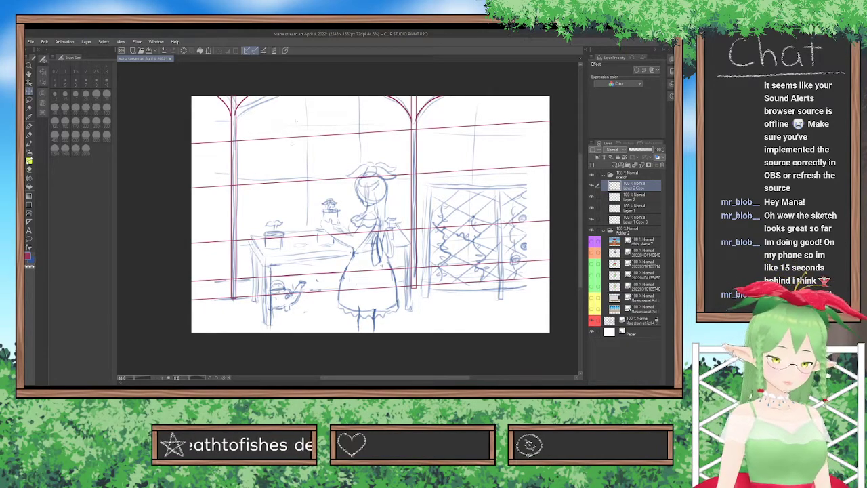
Transform the left post's arch pair, tilting it slightly and lowering it to match the sketch, and merge it into the other arches' layer.
key("ctrl+t")
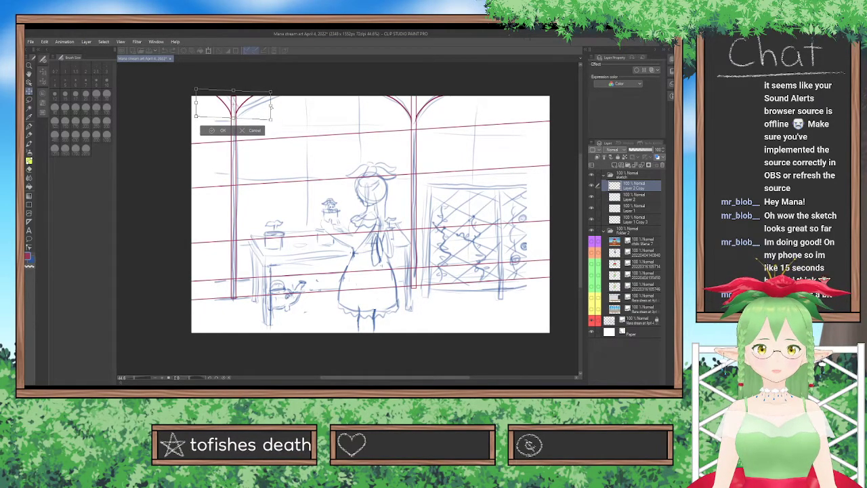
left_click_drag(262, 109, 262, 113)
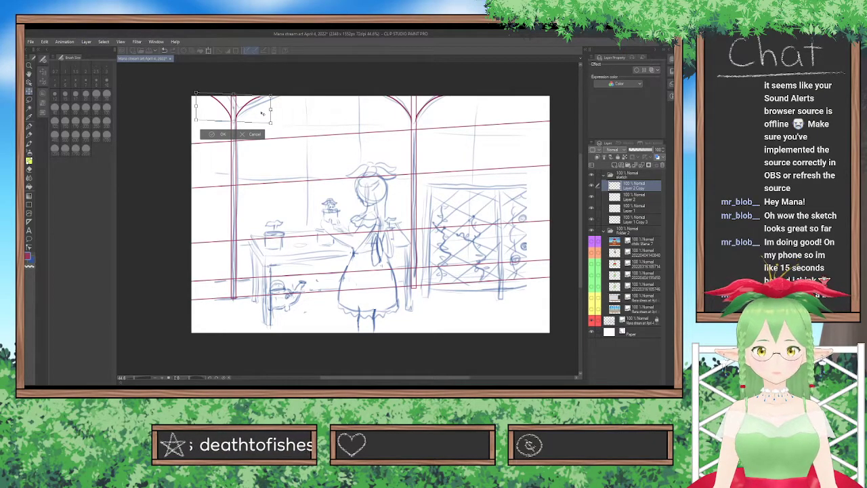
left_click_drag(262, 113, 262, 122)
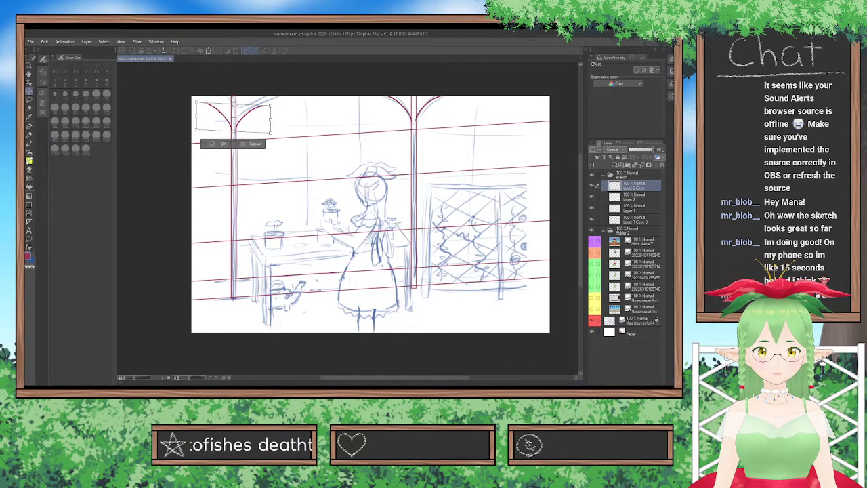
mouse_move(245, 119)
left_mouse_down()
mouse_move(245, 108)
mouse_move(235, 124)
left_mouse_up()
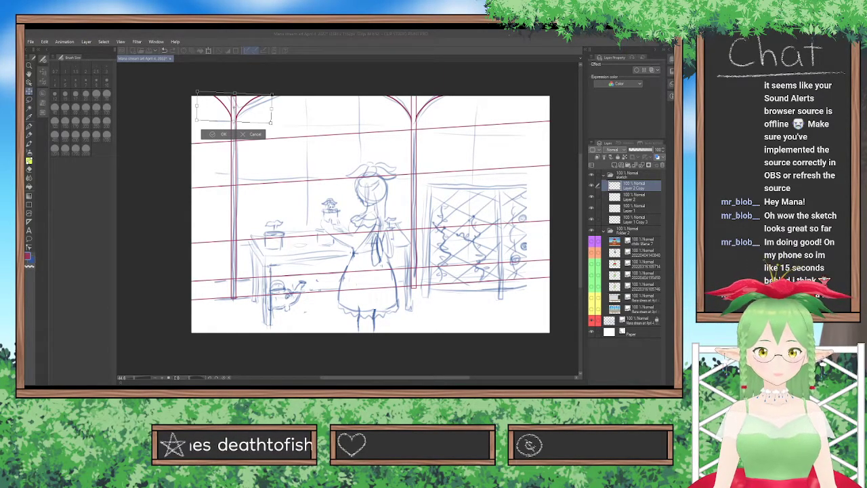
left_click(321, 349)
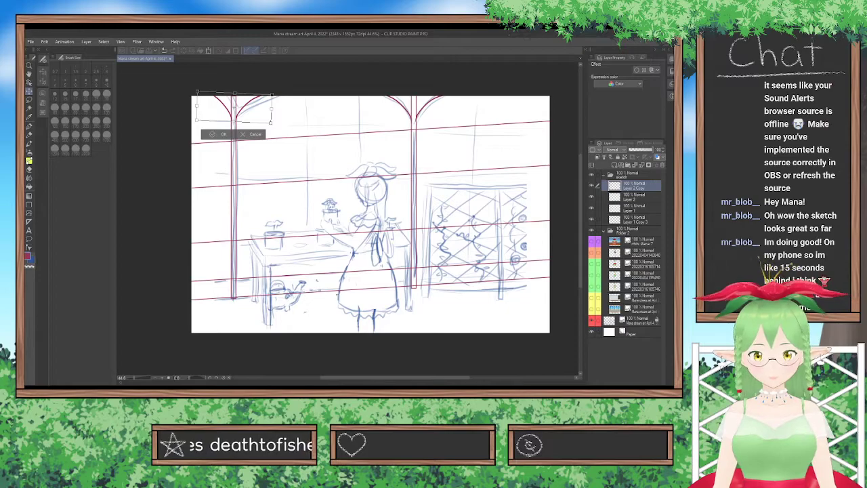
left_click(222, 135)
key("ctrl+z")
key("ctrl+z")
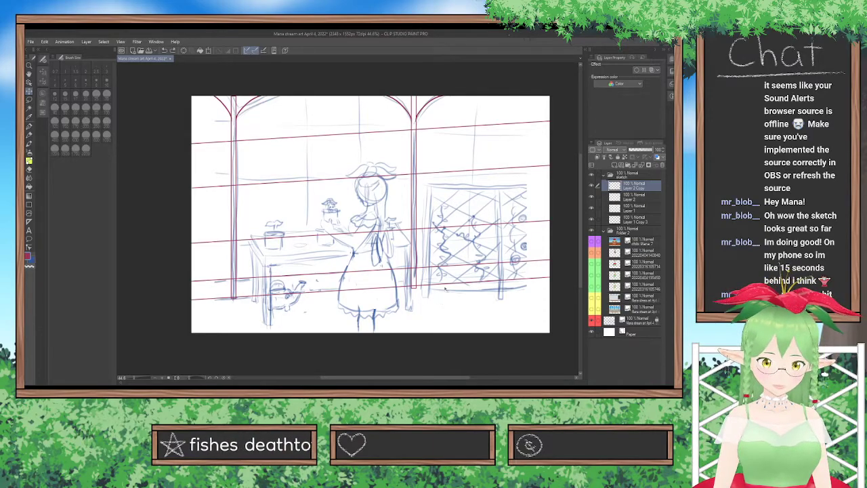
left_click(642, 165)
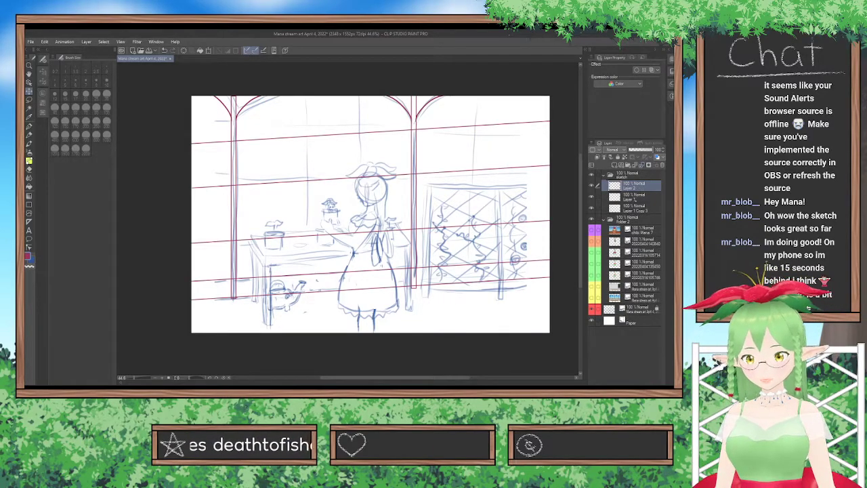
Transform the guide-line layer, raising its left side and lowering its right side slightly to soften the lines' slope.
left_click(636, 199)
left_click(607, 206)
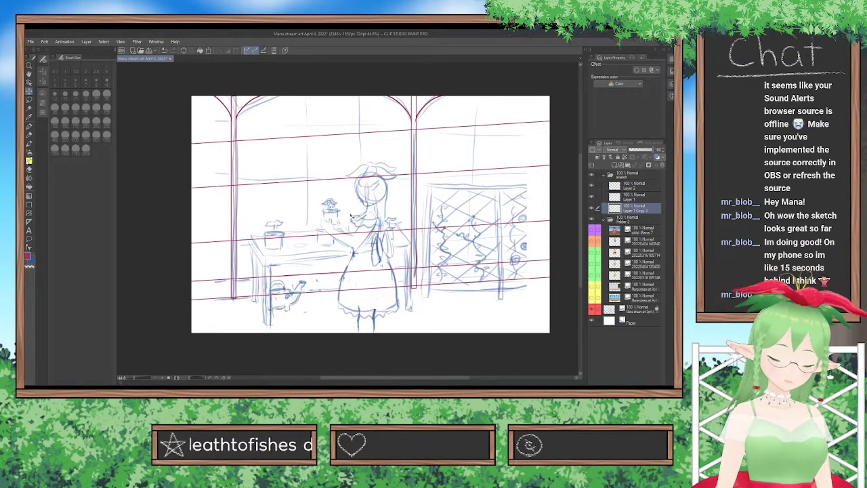
key("ctrl+t")
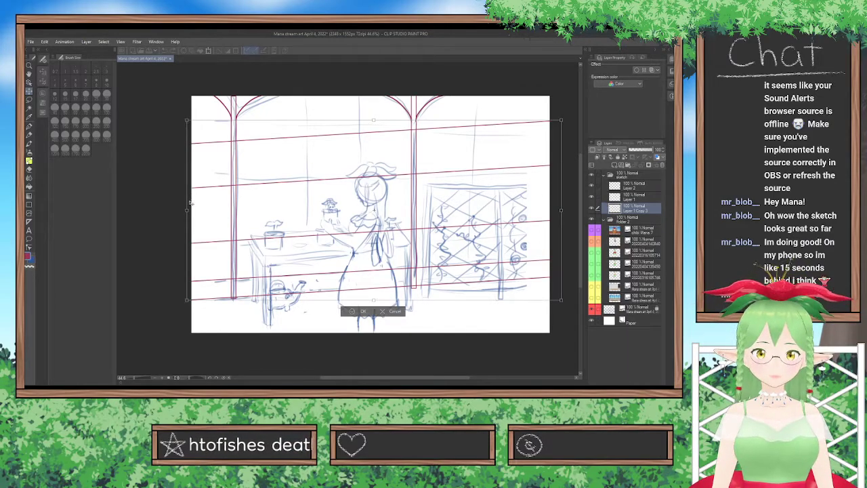
left_click_drag(187, 211, 186, 208)
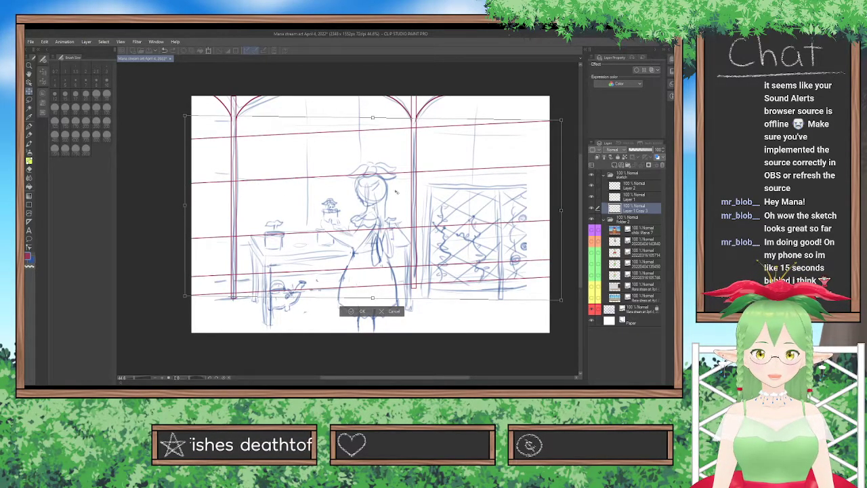
left_click_drag(562, 212, 563, 216)
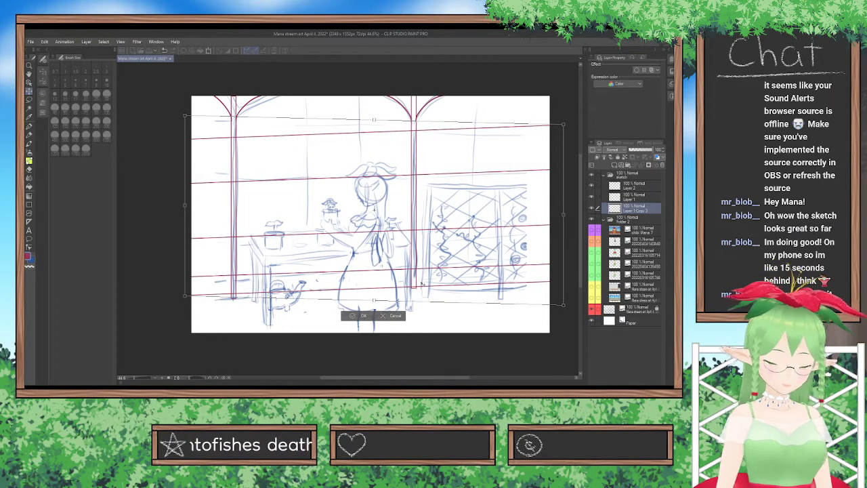
key("Return")
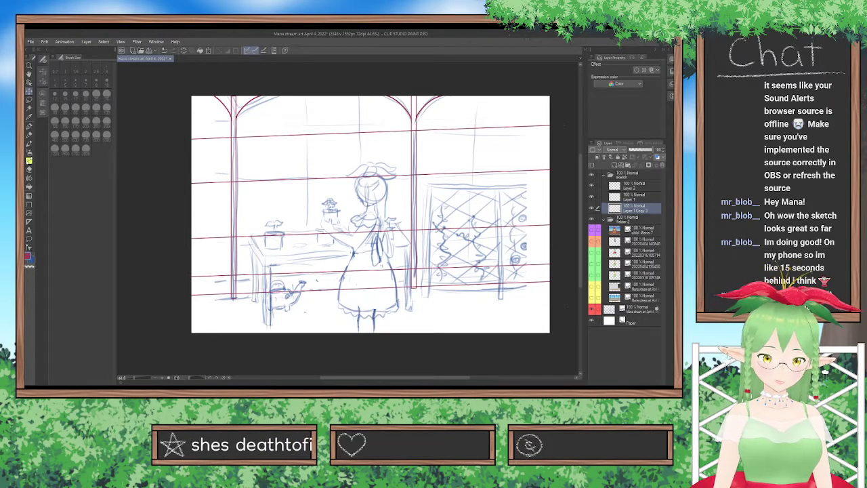
Distort the guide lines by lowering their upper-right corner and raising their lower-right corner slightly, so the upper lines run nearly level.
key("ctrl+t")
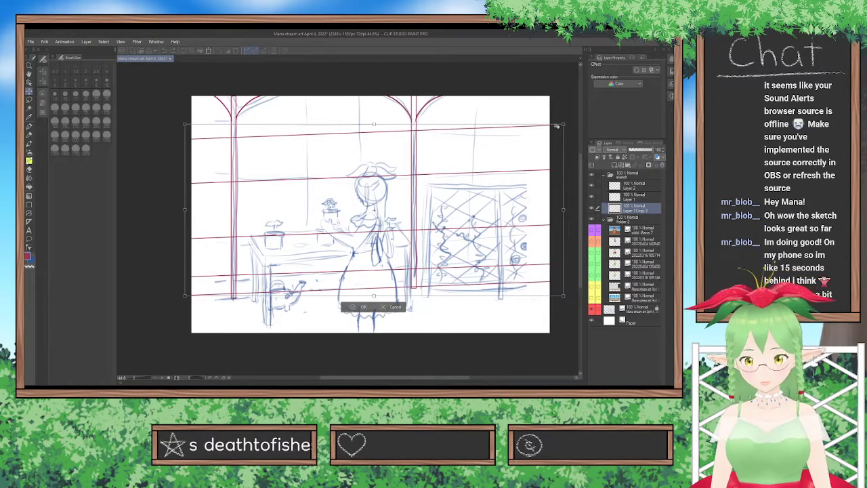
left_click_drag(565, 125, 569, 141)
left_click_drag(564, 296, 563, 291)
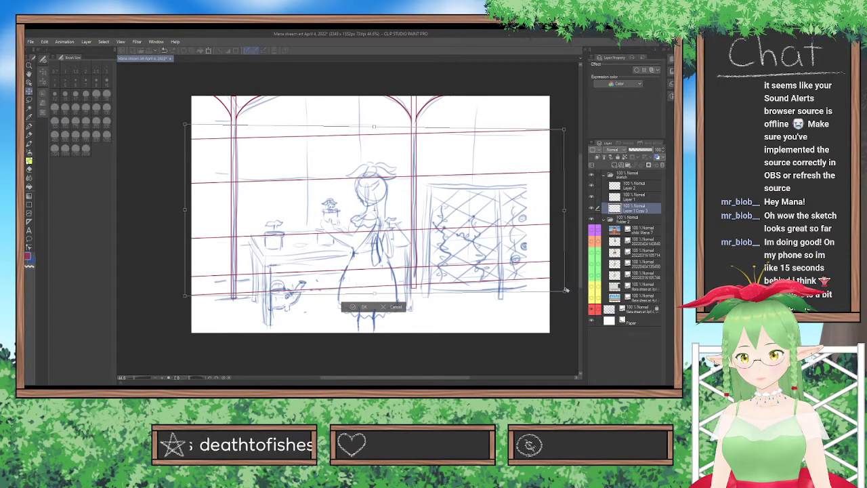
left_click_drag(565, 291, 563, 292)
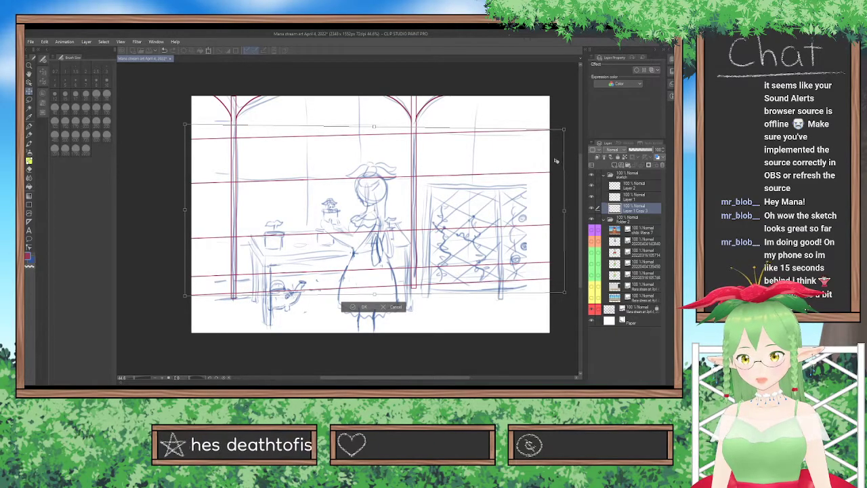
left_click_drag(566, 131, 566, 133)
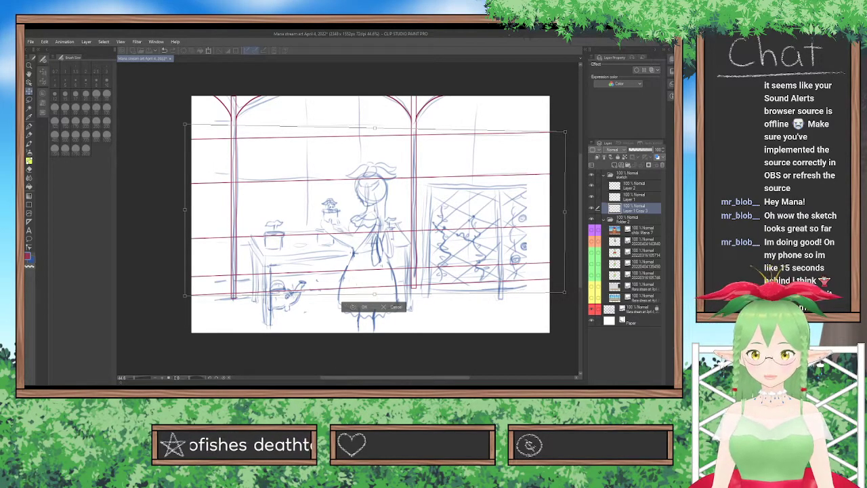
key("Return")
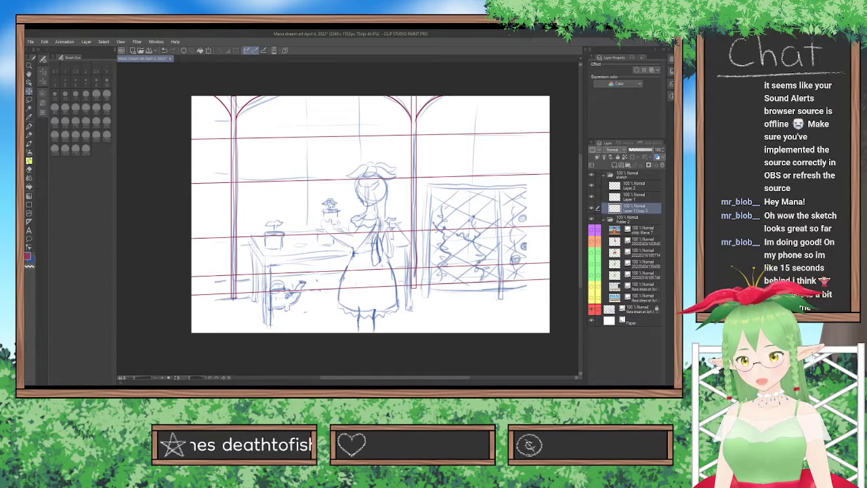
Hide the rough sketch and merge the arches layer into the window posts layer.
left_click(592, 309)
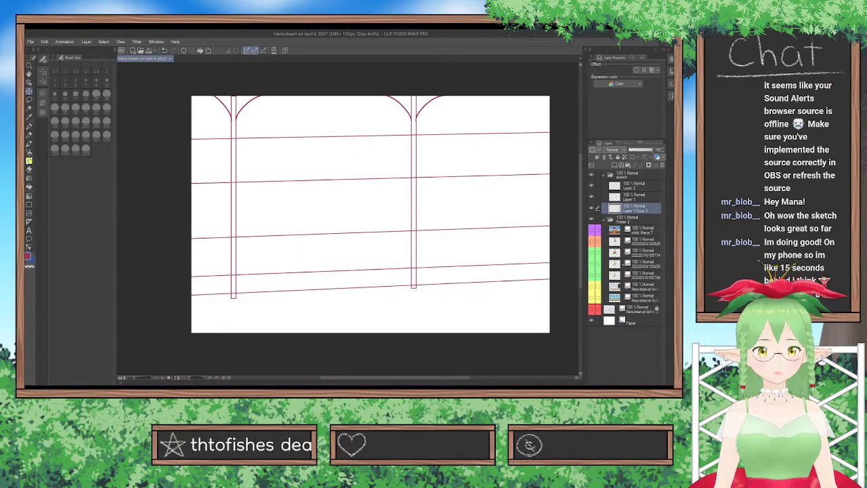
left_click(638, 187)
left_click(642, 164)
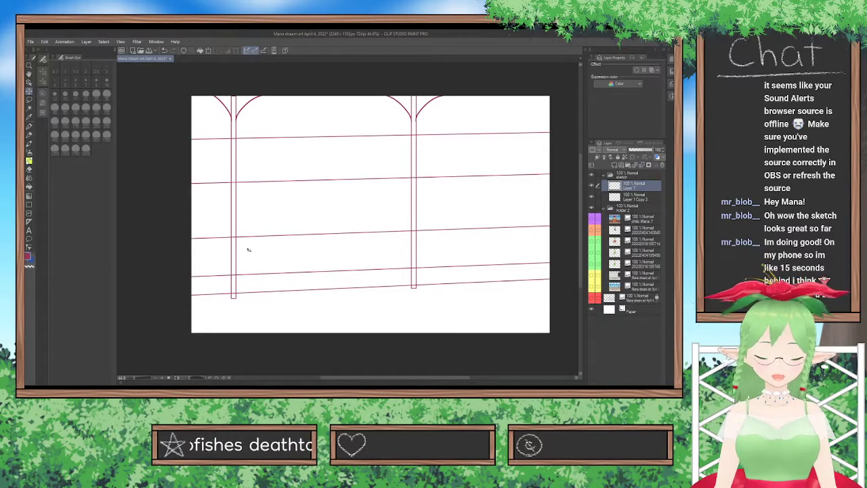
Enclose the left window post and its arches in a rectangular selection, move them slightly to the right, and clear the selection.
left_click(28, 99)
left_click(66, 101)
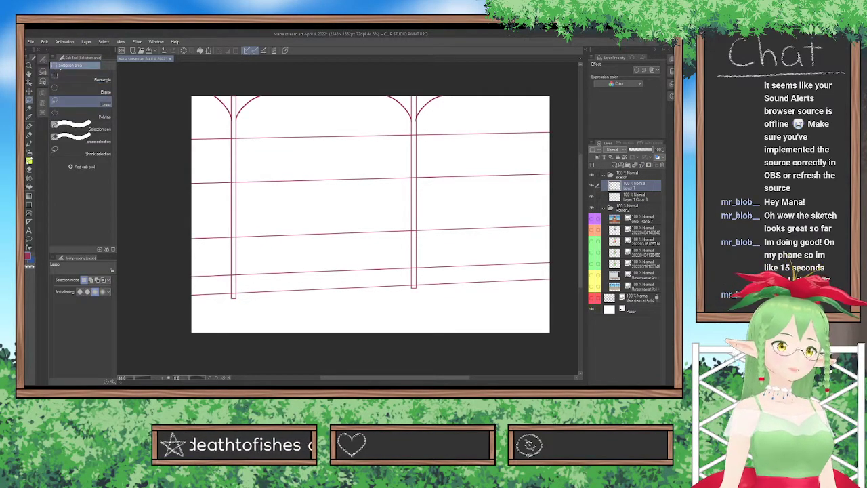
left_click(81, 79)
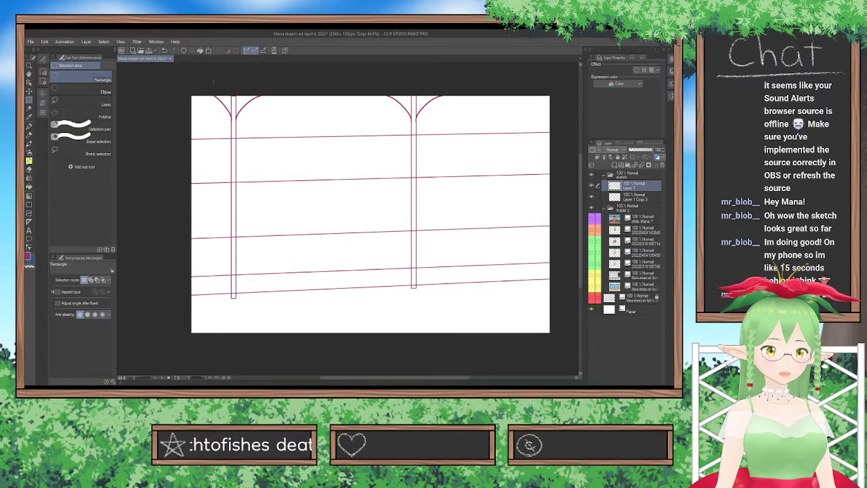
left_click_drag(202, 72, 325, 334)
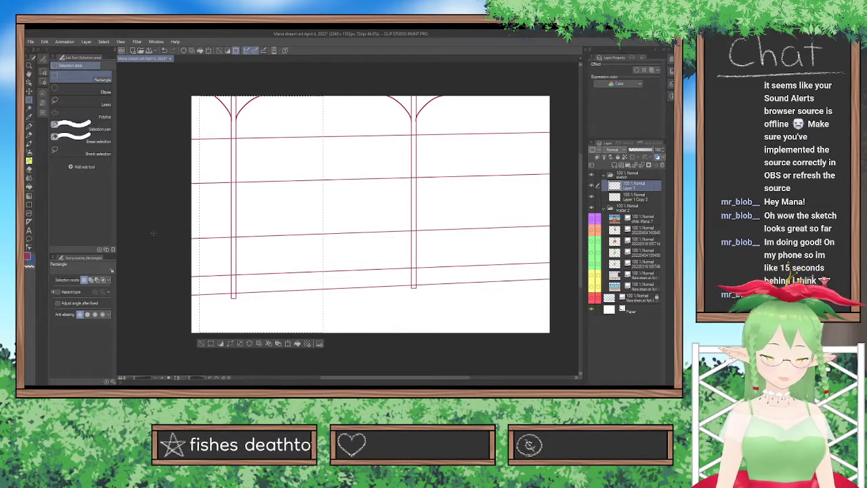
left_click(29, 91)
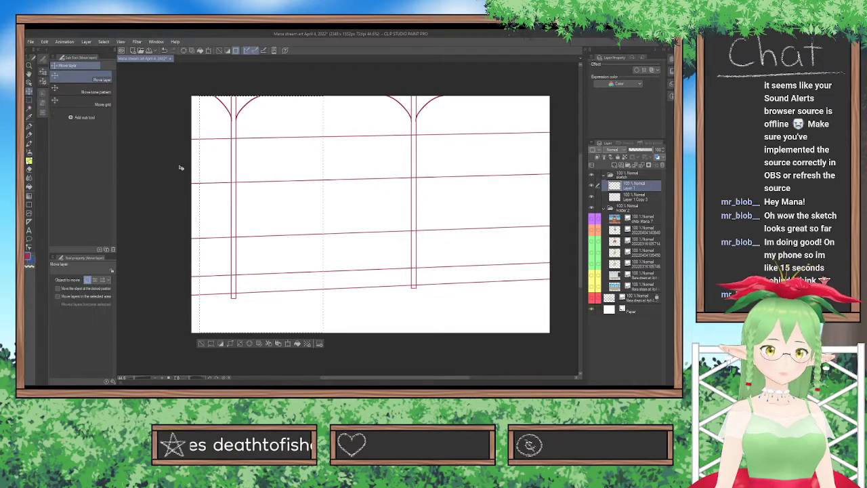
left_click_drag(270, 218, 272, 215)
key("ctrl+z")
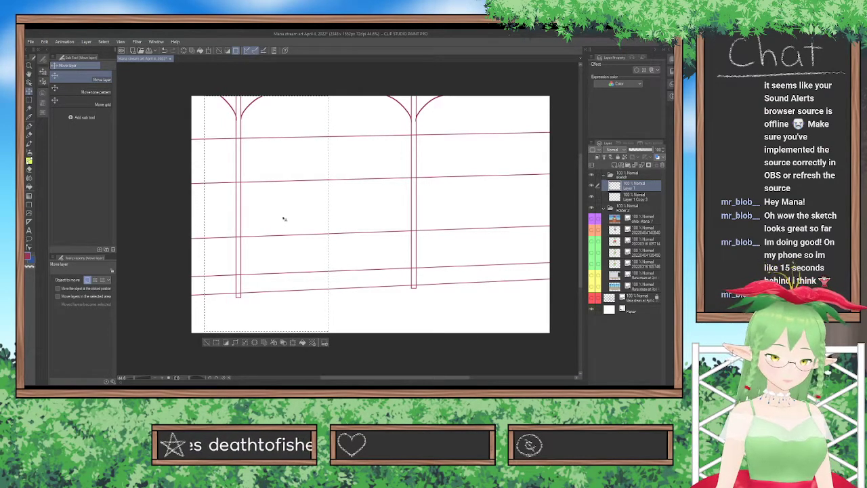
key("ctrl+z")
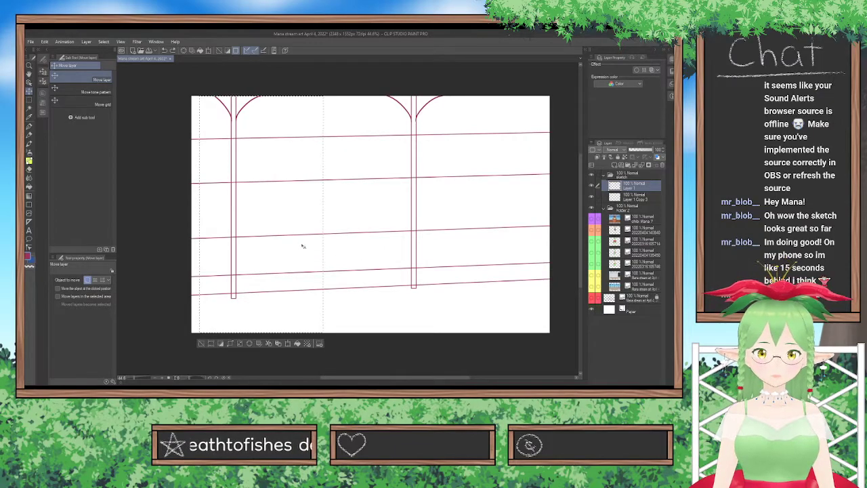
key("ctrl+y")
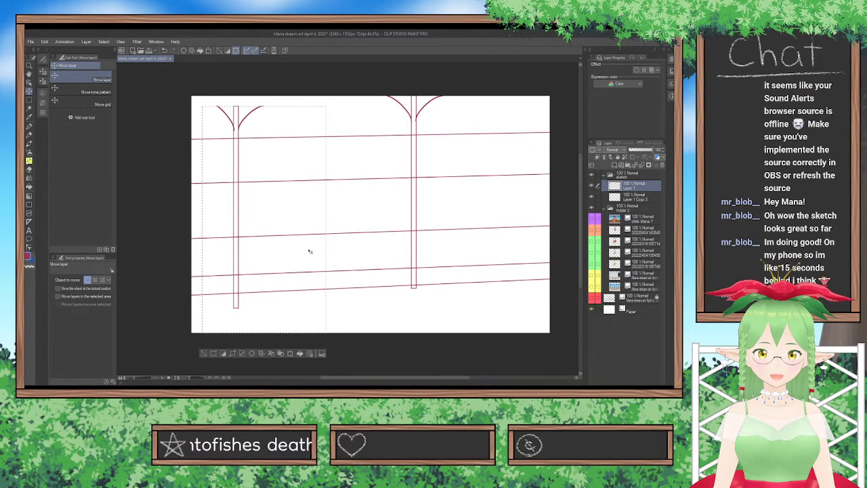
key("ctrl+z")
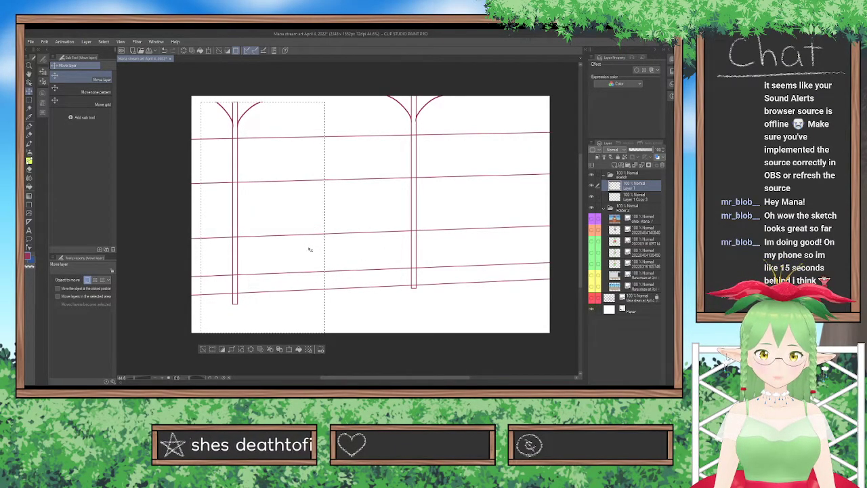
key("ctrl+z")
left_click_drag(309, 246, 308, 240)
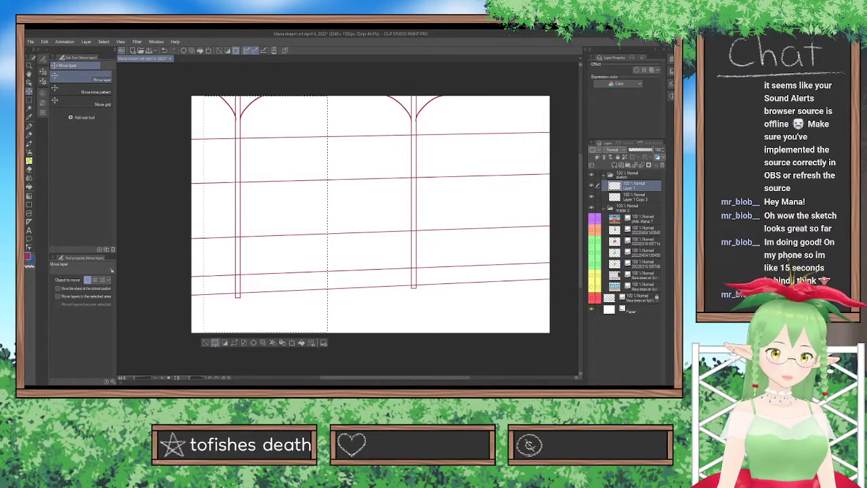
left_click(205, 342)
Free-transform the right window post with its arches, stretching it upward and widening its upper end slightly, and clear the selection.
left_click_drag(355, 97, 464, 324)
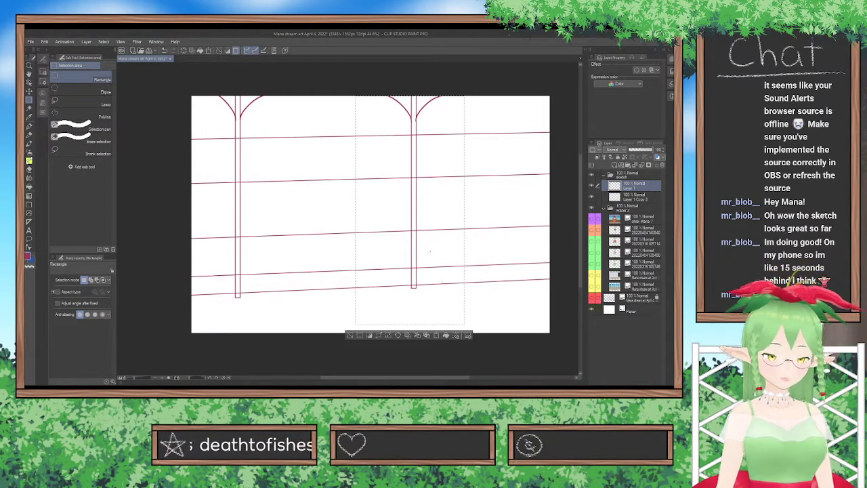
key("ctrl+t")
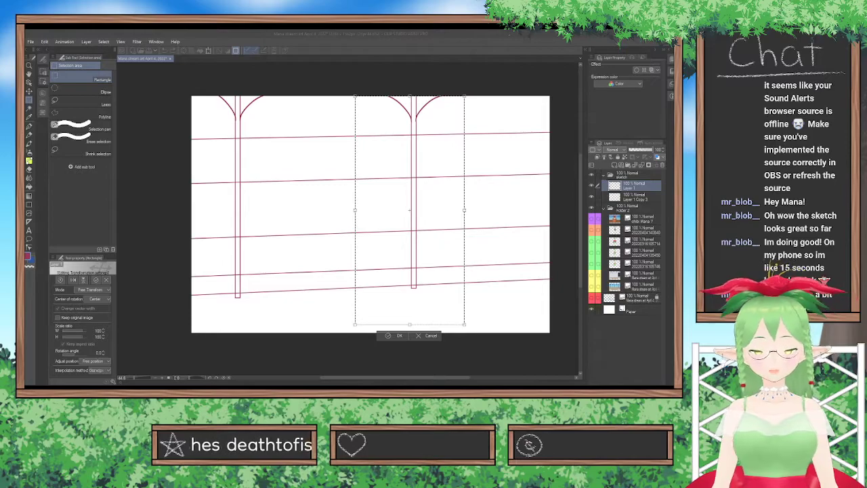
left_click(332, 226)
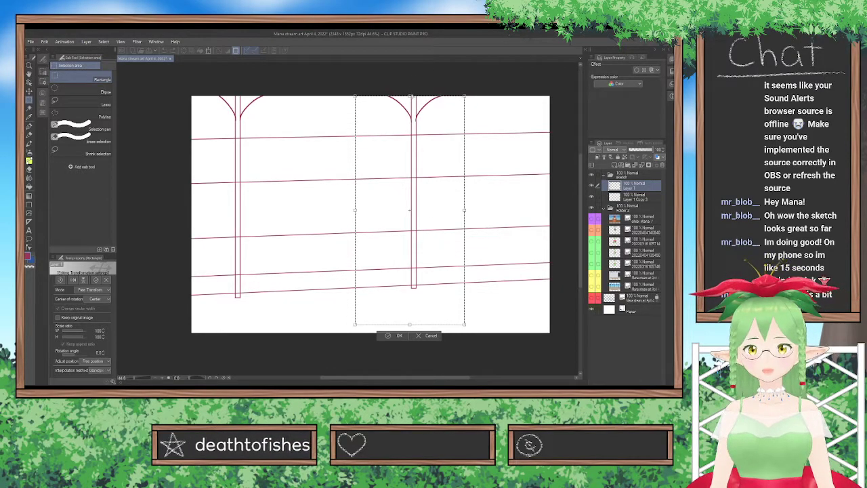
left_click_drag(410, 96, 411, 88)
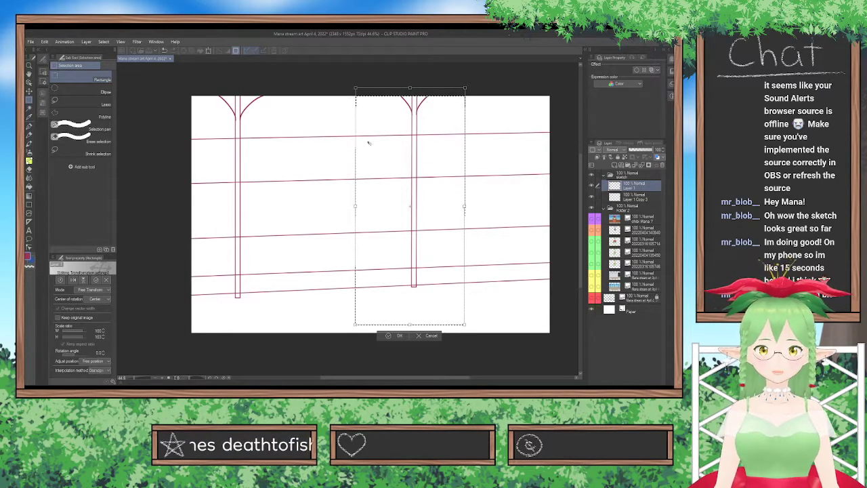
left_click_drag(355, 89, 353, 89)
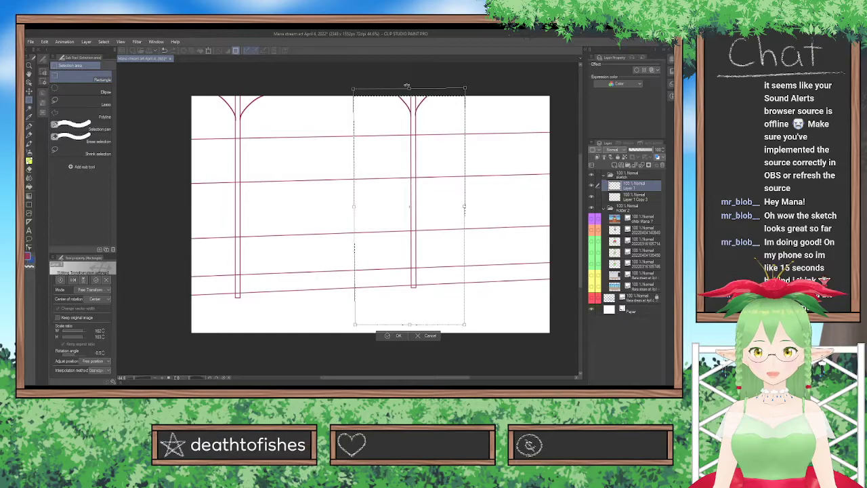
left_click_drag(465, 88, 466, 89)
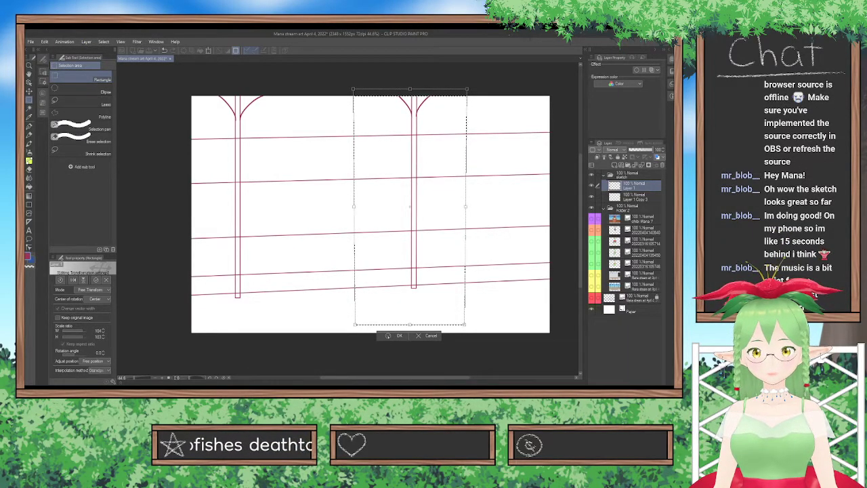
key("Return")
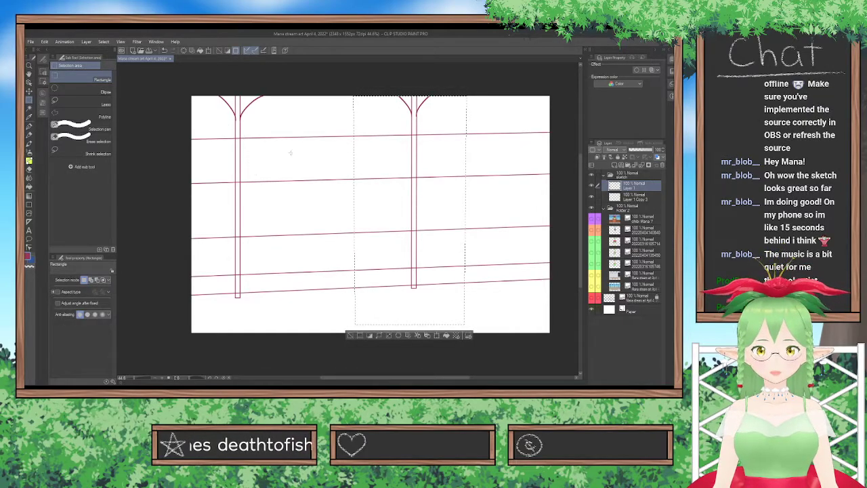
left_click(351, 335)
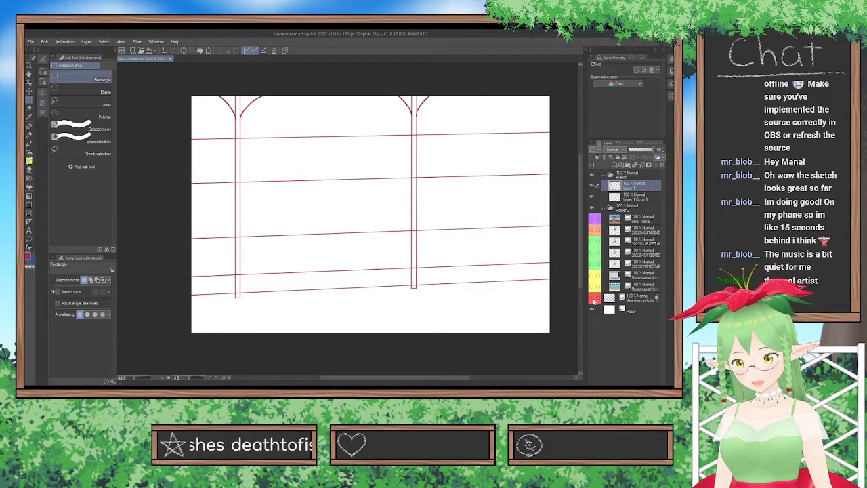
Choose green and draw a narrow upright rectangle over the left trellis post of the rough sketch, showing the sketch only for reference.
left_click(593, 298)
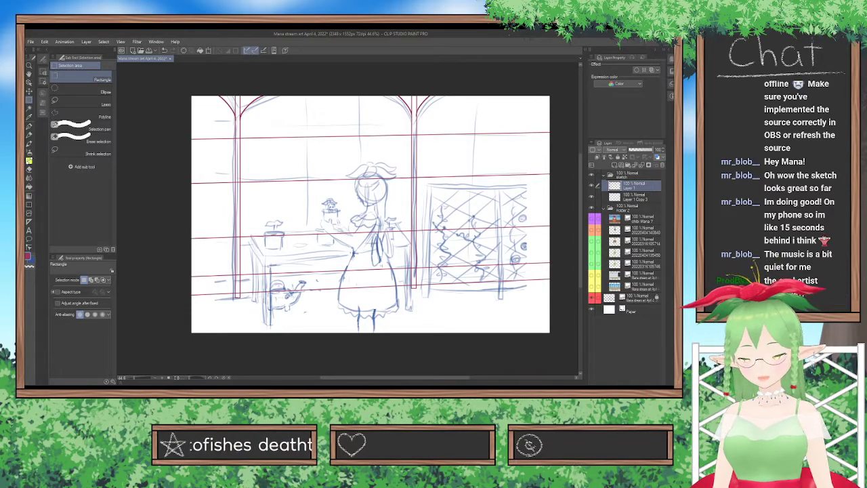
left_click(593, 298)
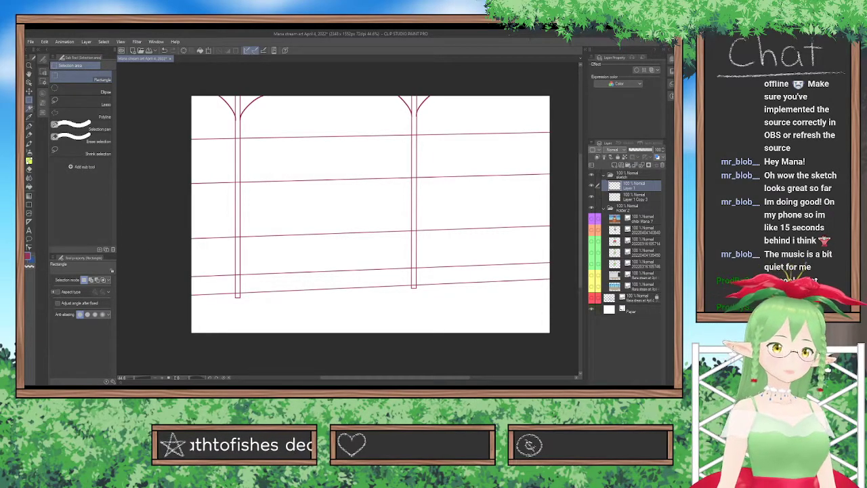
left_click(29, 126)
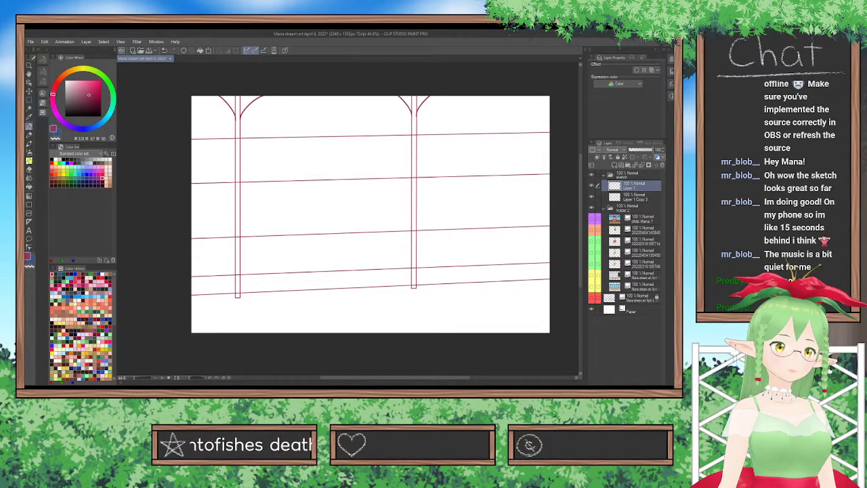
left_click(72, 179)
left_click(71, 178)
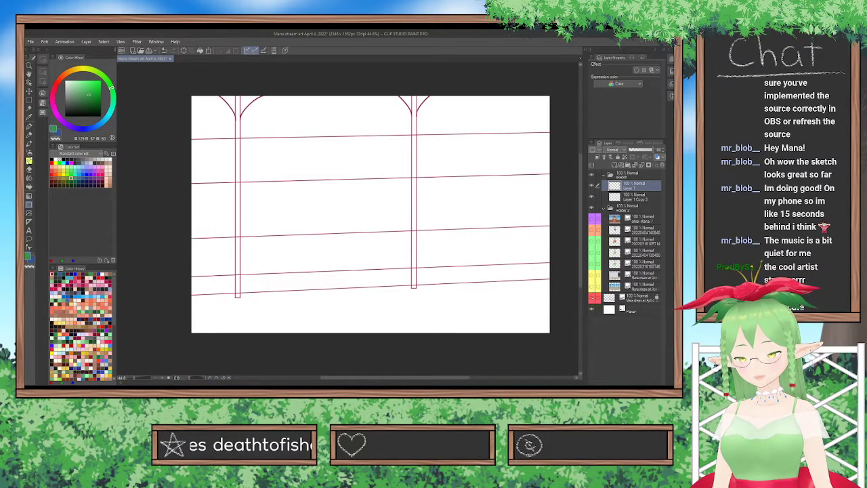
left_click(592, 298)
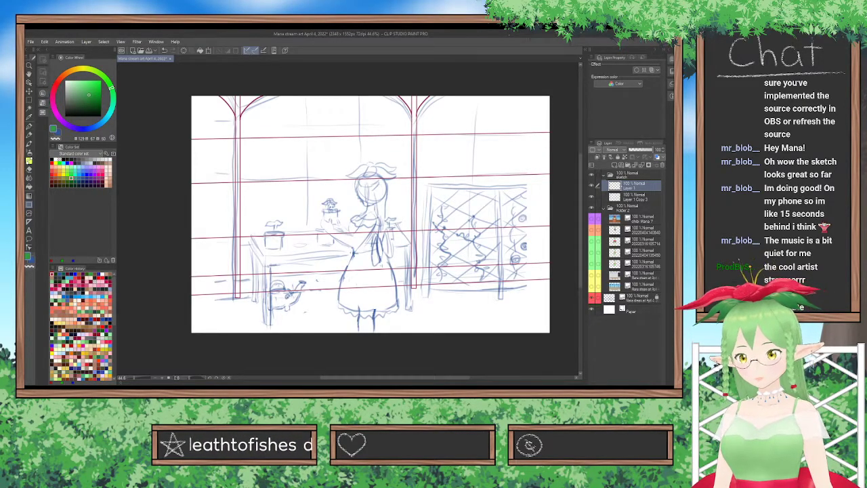
mouse_move(426, 184)
left_mouse_down()
mouse_move(428, 309)
mouse_move(428, 296)
left_mouse_up()
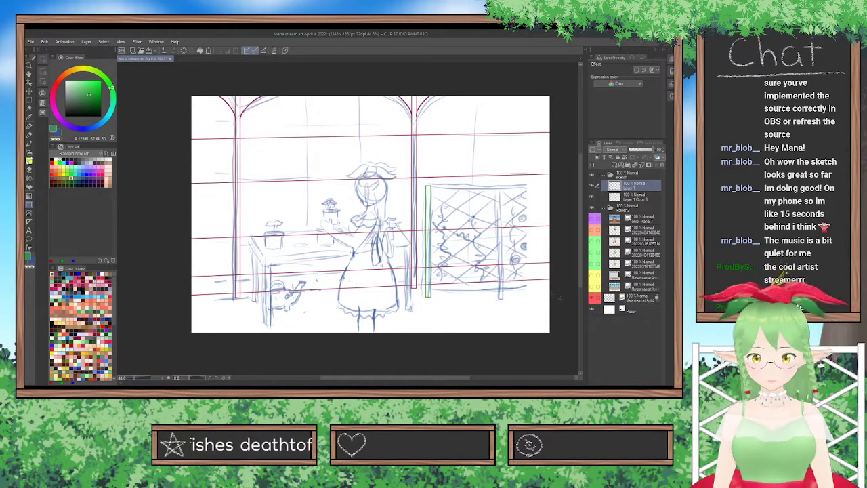
left_click(591, 298)
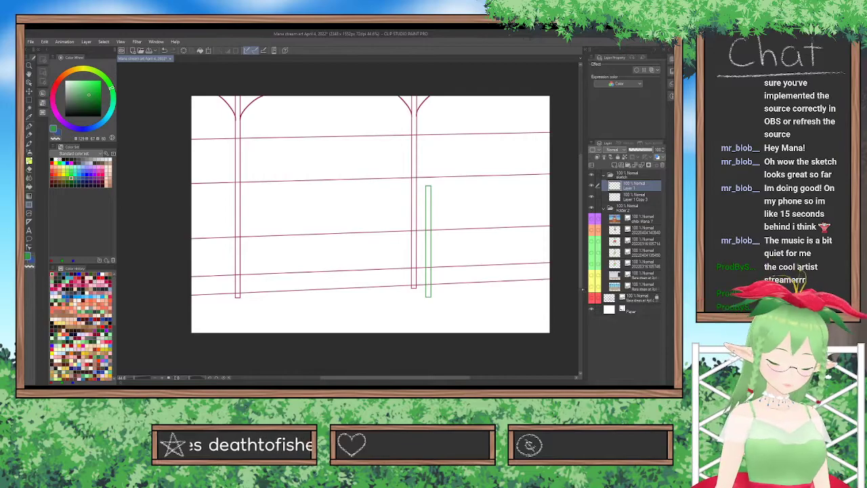
Duplicate the green post, align the copy with the second trellis post in the rough sketch, and merge it into the first post's layer.
key("ctrl+v")
key("k")
left_click_drag(499, 273, 552, 267)
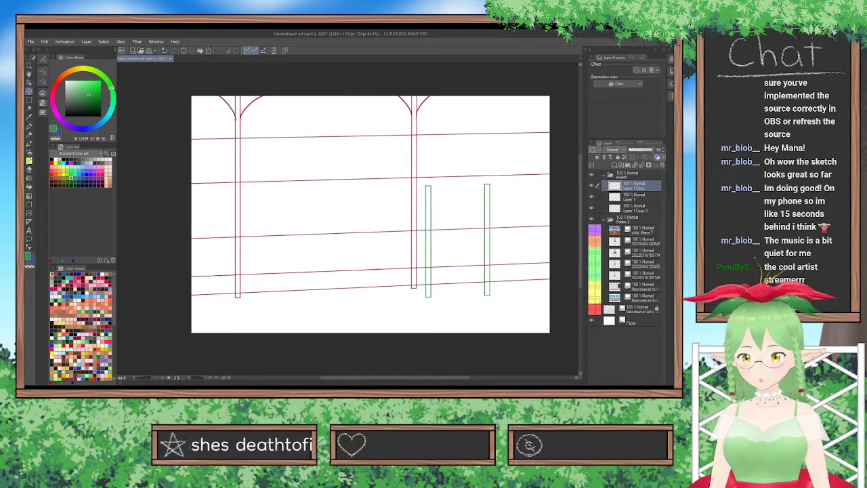
left_click(592, 310)
left_click(591, 310)
mouse_move(506, 289)
left_mouse_down()
mouse_move(566, 302)
mouse_move(561, 296)
left_mouse_up()
left_click(591, 309)
left_click(591, 310)
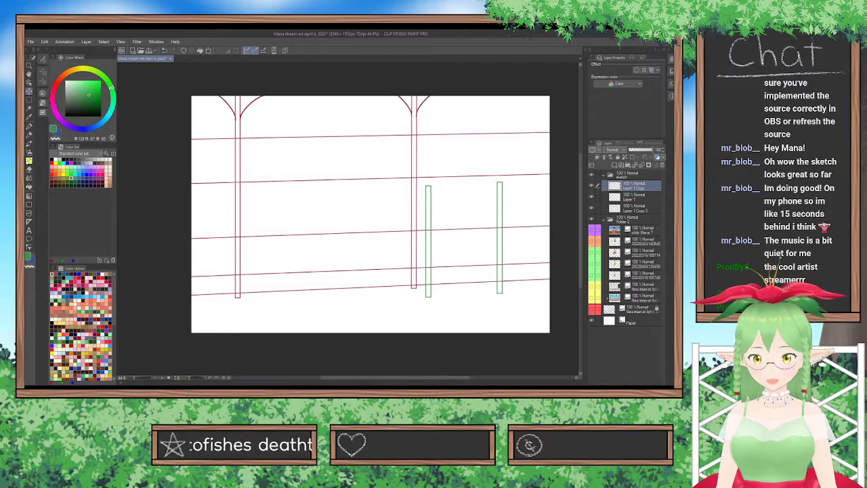
left_click(642, 166)
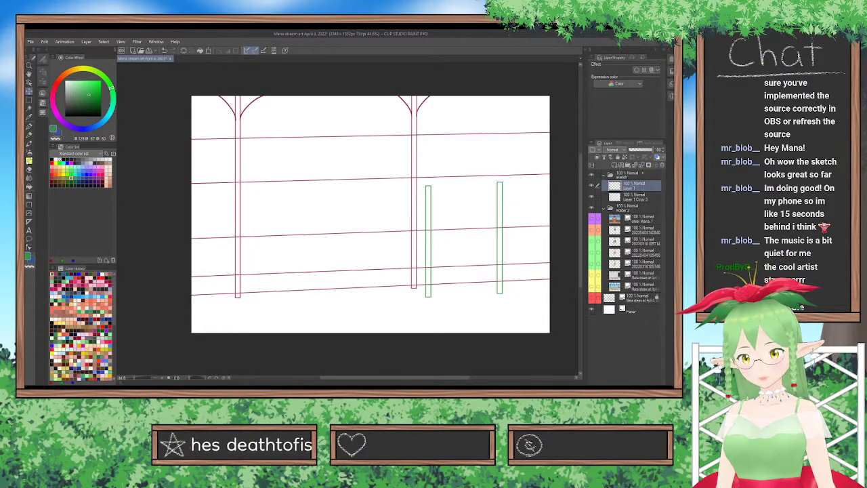
key("ctrl+v")
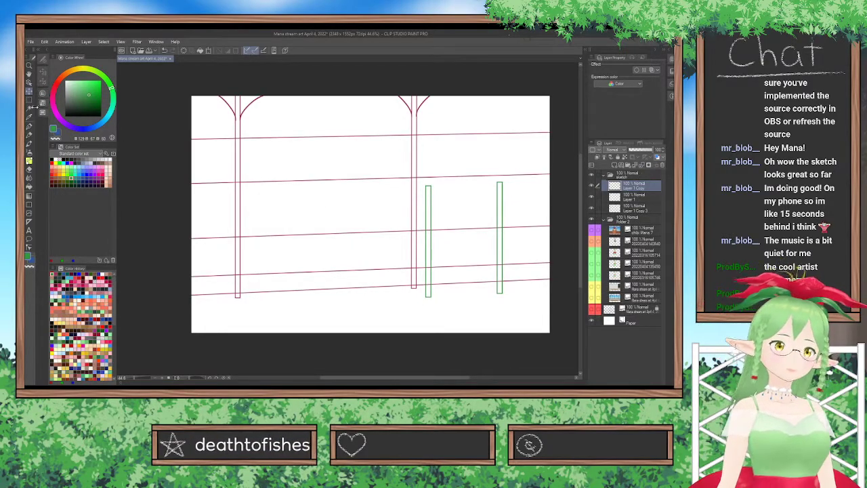
left_click_drag(435, 266, 504, 264)
key("ctrl+d")
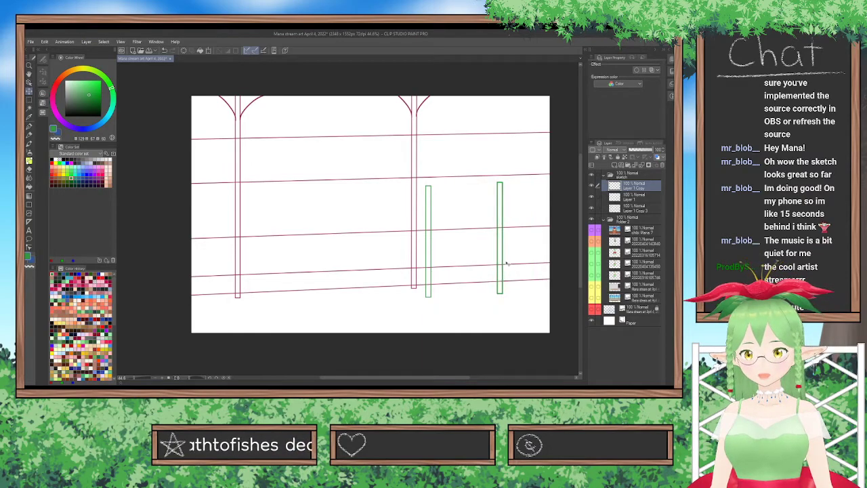
key("ctrl+e")
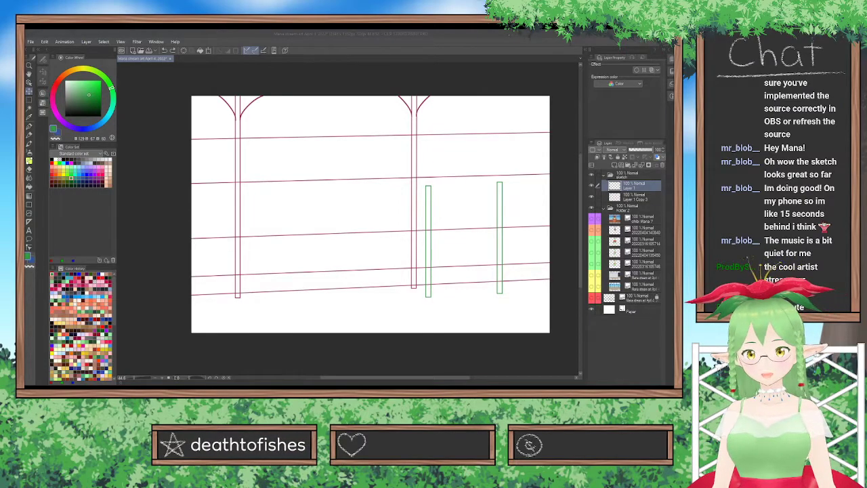
left_click(395, 322)
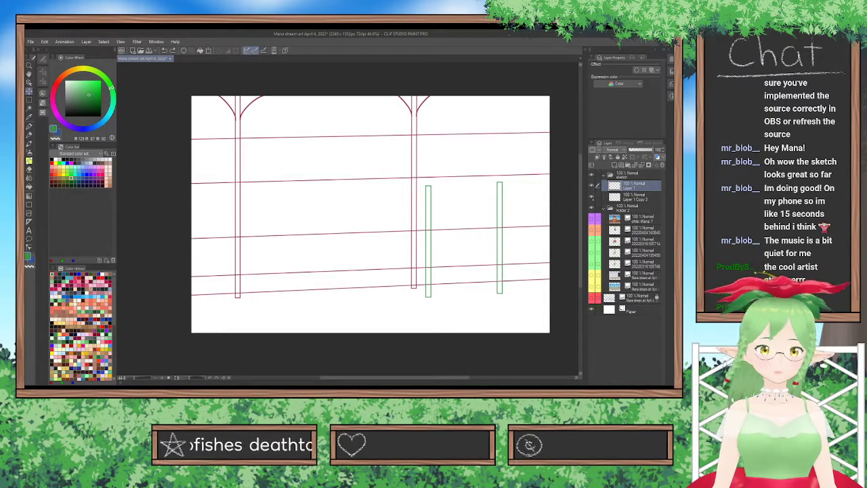
Check the trellis posts against the rough sketch, then show the fence reference image without the guide lines and examine its lattice up close.
left_click(592, 298)
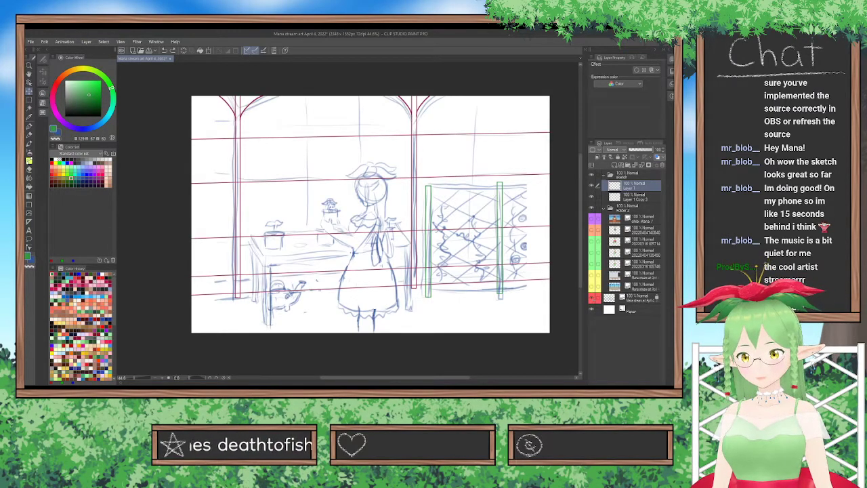
left_click(591, 298)
left_click(592, 286)
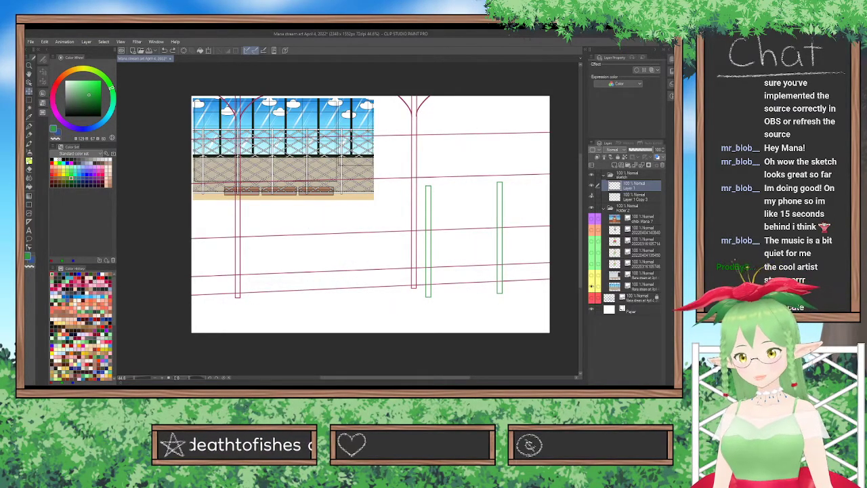
left_click(589, 197)
scroll(405, 174, "up", 7)
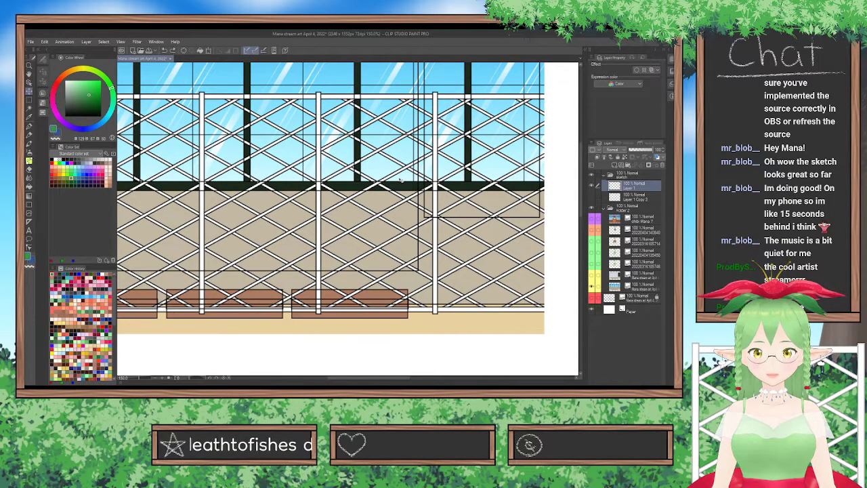
scroll(400, 179, "down", 7)
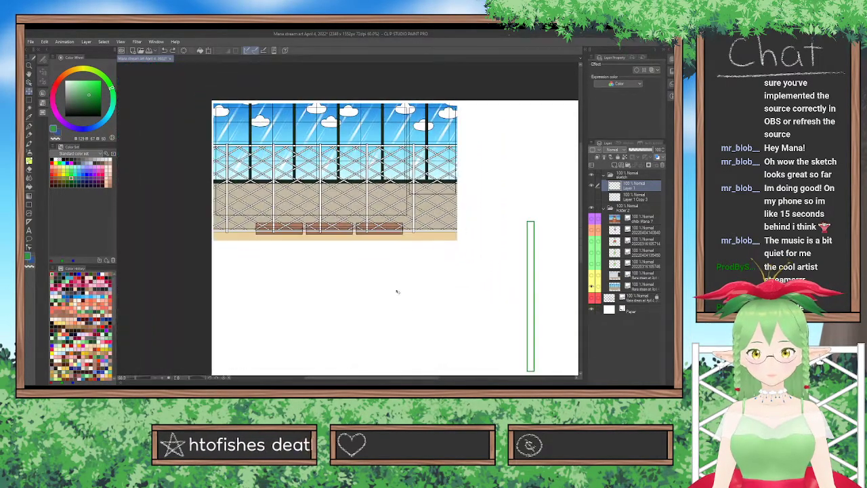
Show the red guide lines and window posts again, add a new layer above the green posts, and choose the straight line tool.
left_click_drag(412, 377, 565, 260)
scroll(581, 245, "up", 2)
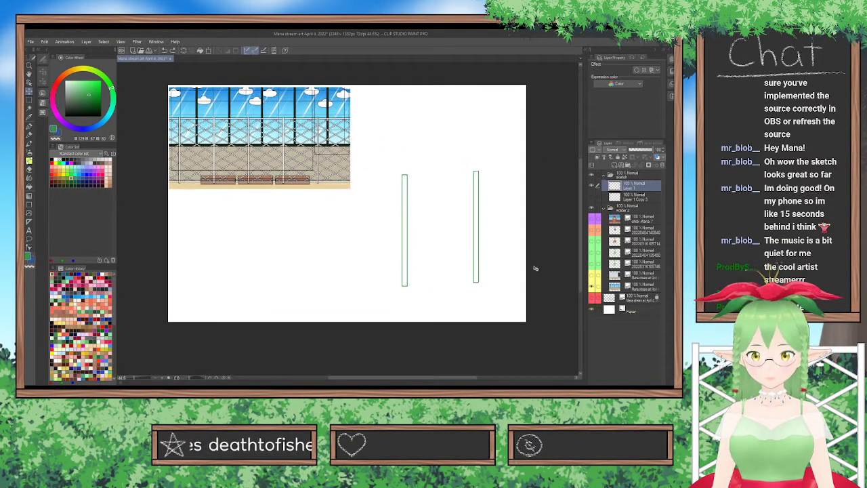
left_click_drag(581, 288, 581, 280)
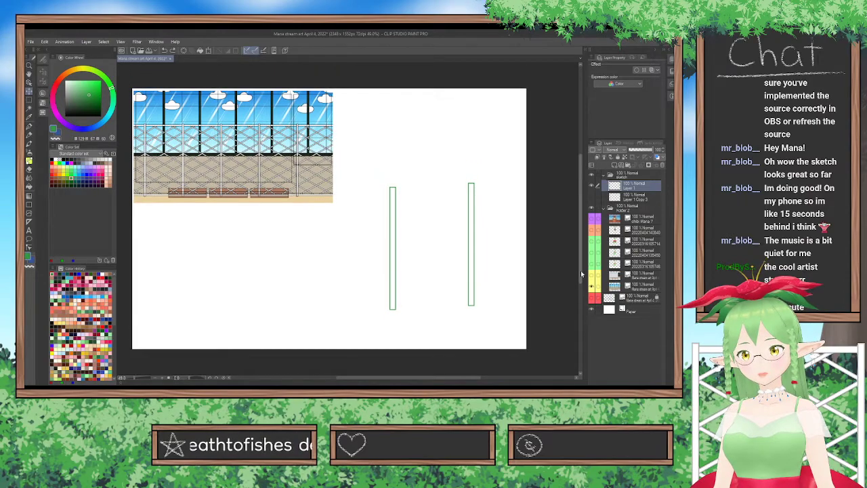
left_click(591, 196)
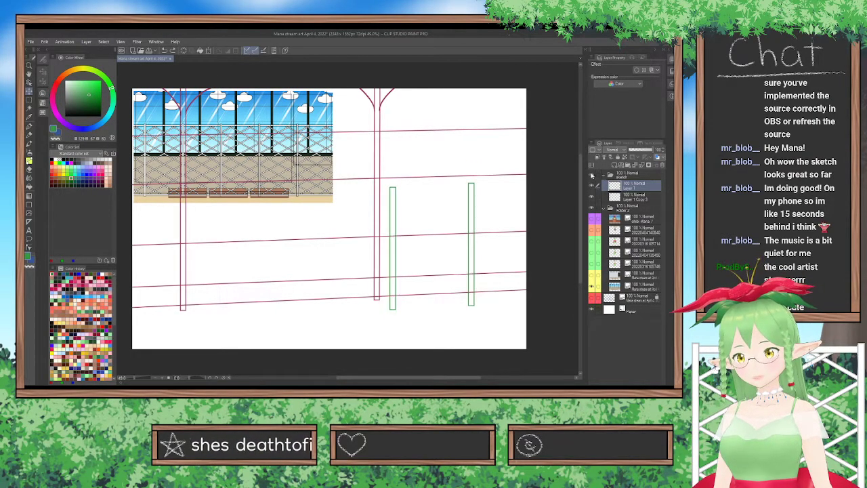
left_click(603, 144)
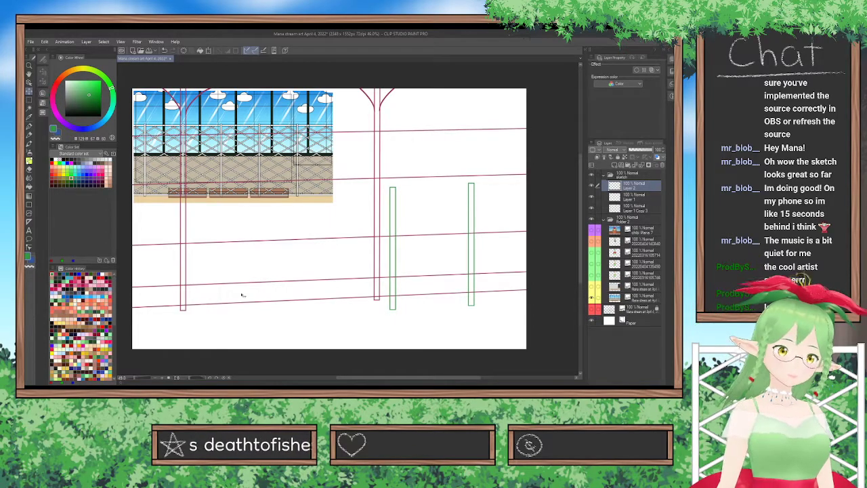
left_click(29, 204)
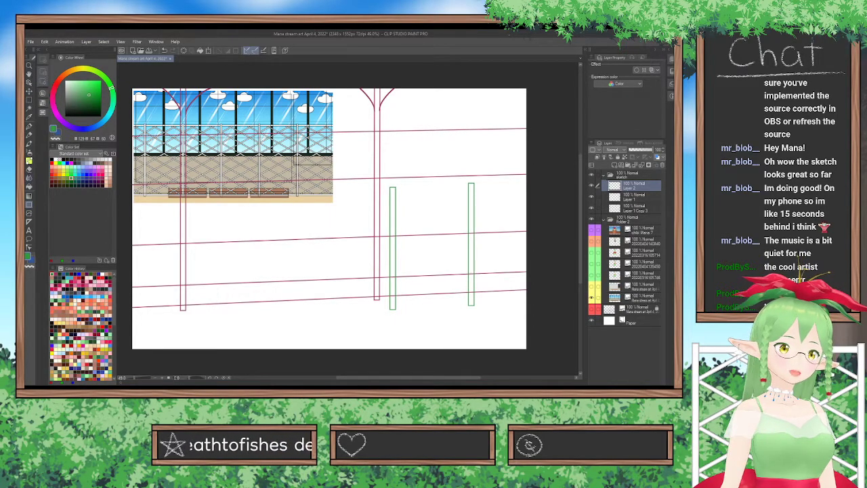
left_click(42, 72)
left_click(81, 77)
left_click(41, 60)
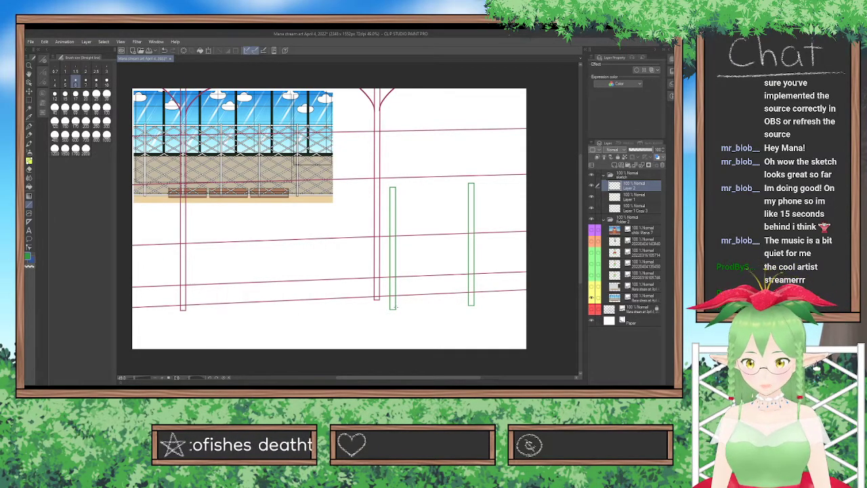
Draw a thin double-line bottom rail connecting the lower ends of the two green trellis posts.
left_click_drag(472, 304, 393, 308)
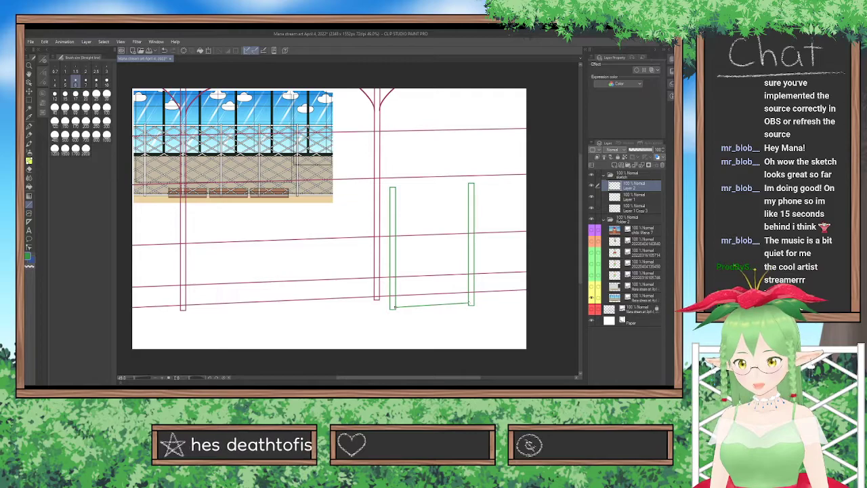
key("ctrl+z")
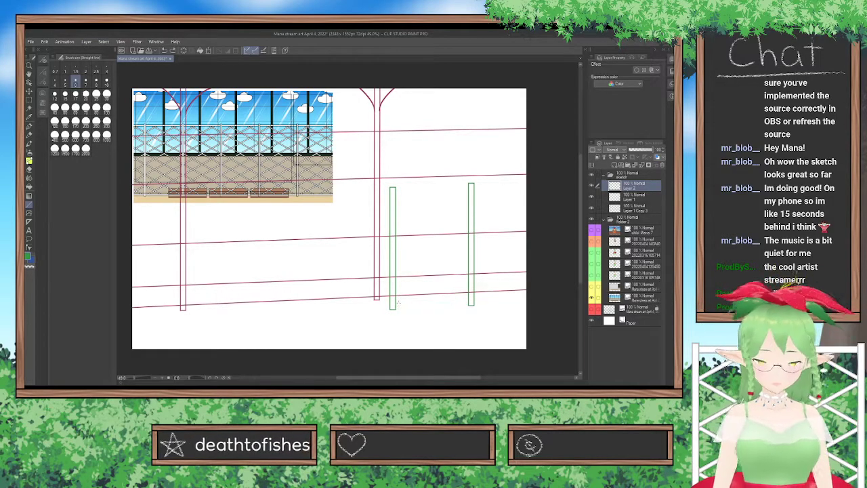
left_click_drag(393, 307, 473, 304)
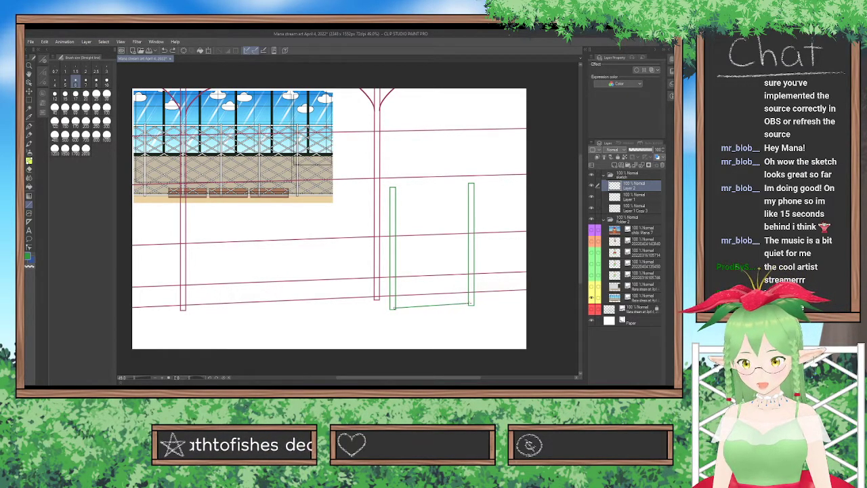
key("ctrl+z")
left_click_drag(393, 306, 472, 304)
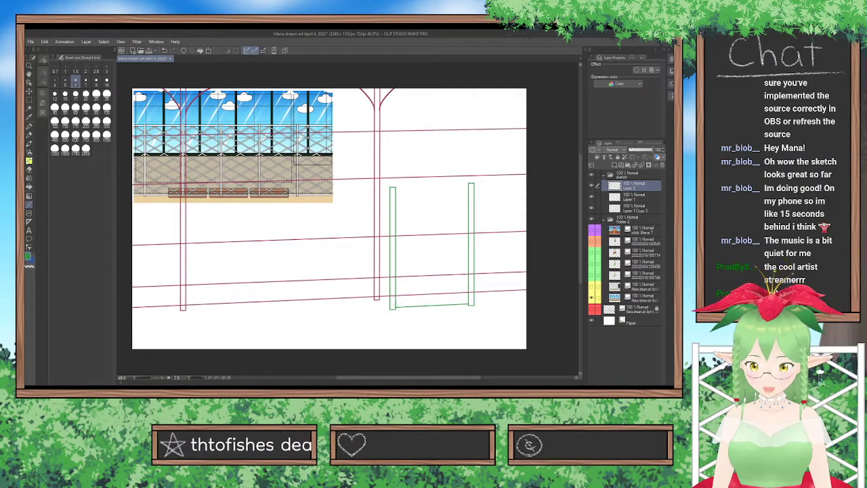
left_click_drag(412, 303, 472, 303)
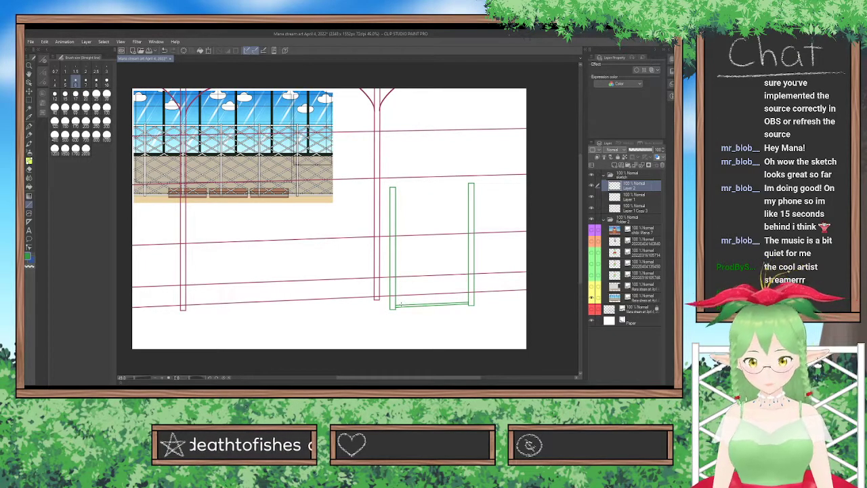
Draw a double-line diagonal slat rising from the left end of the bottom rail to the right trellis post.
left_click_drag(398, 303, 463, 274)
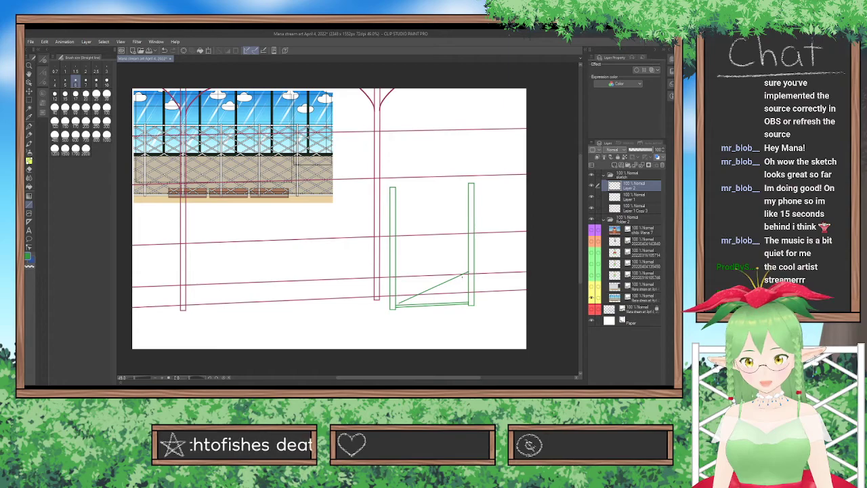
key("ctrl+z")
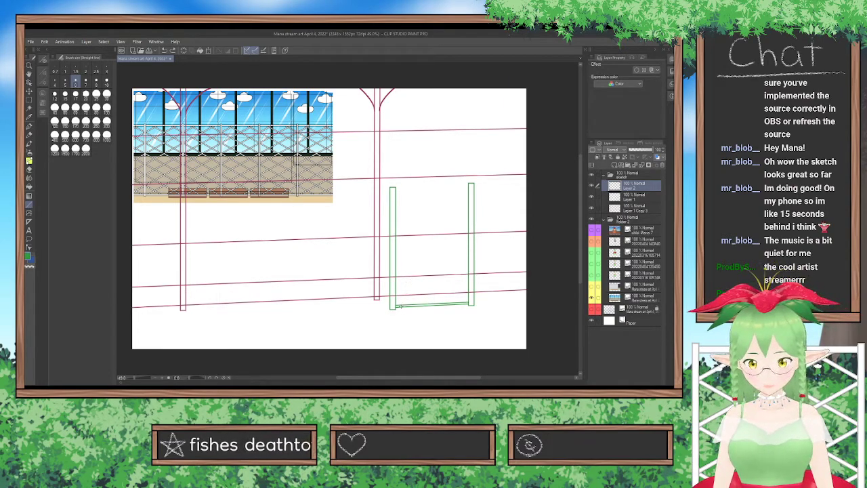
left_click_drag(401, 304, 470, 276)
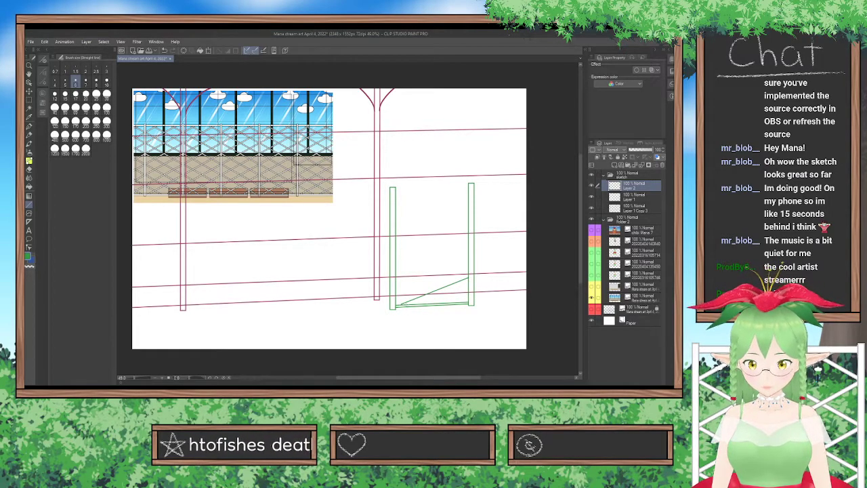
left_click_drag(405, 305, 446, 291)
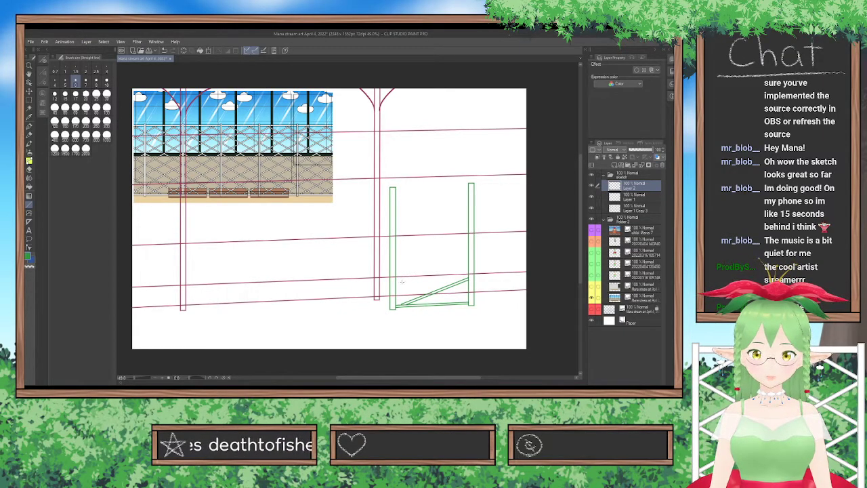
Try three double-line slats descending from the left trellis post, stacked upward above the bottom rail.
left_click_drag(395, 289, 427, 303)
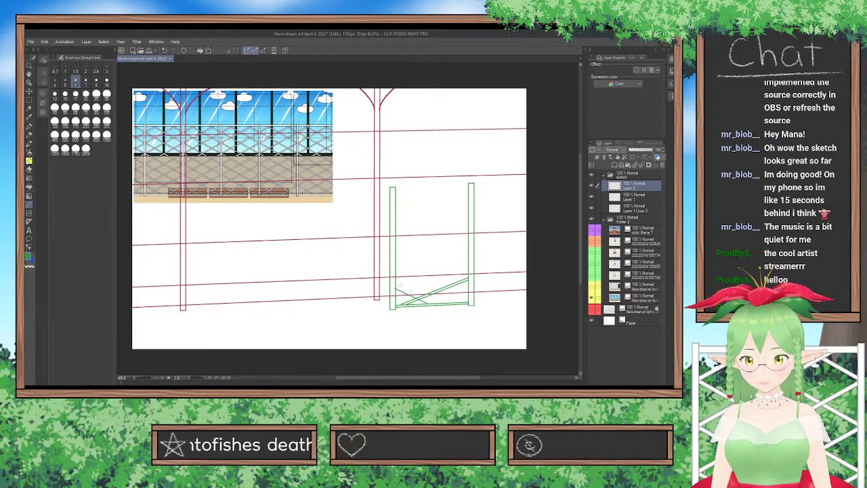
left_click_drag(395, 287, 432, 304)
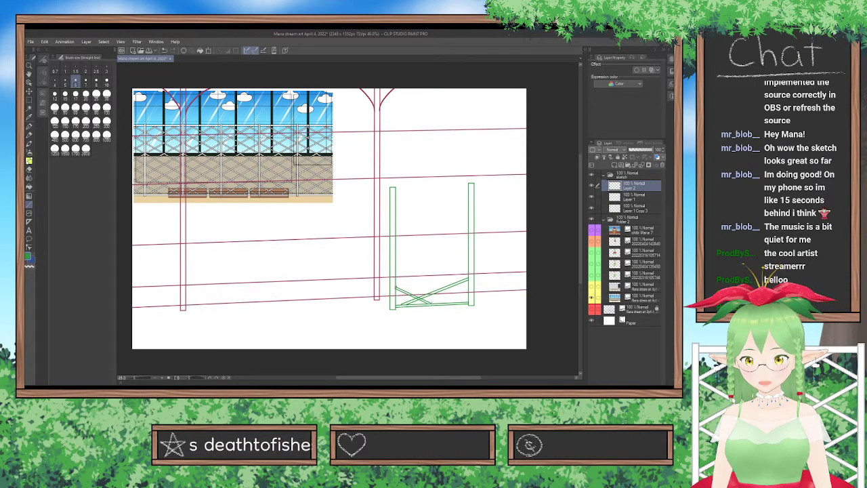
left_click_drag(396, 267, 452, 302)
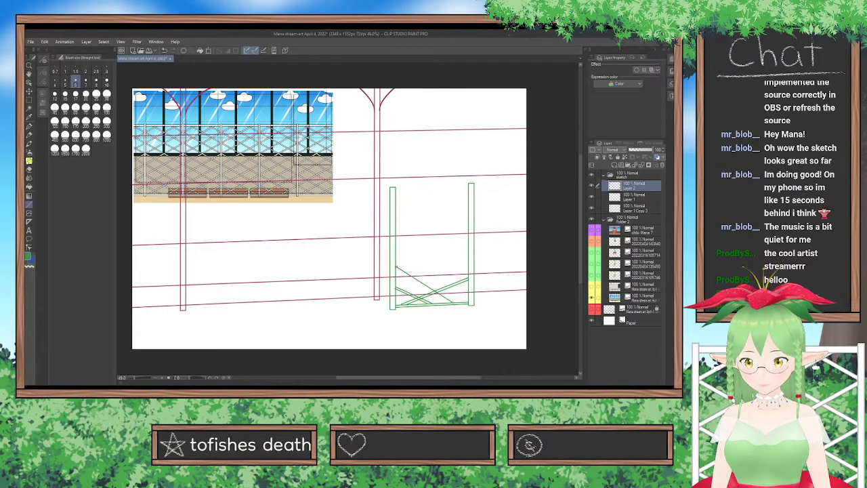
left_click_drag(395, 263, 457, 302)
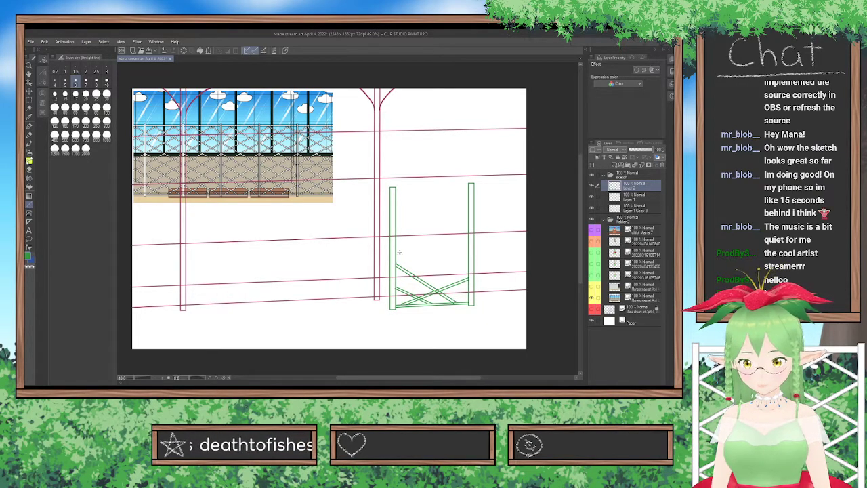
left_click_drag(396, 246, 466, 290)
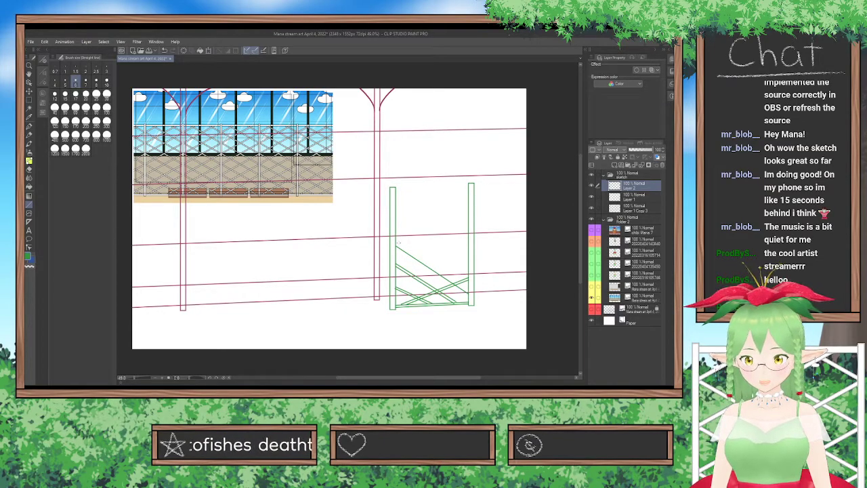
left_click_drag(397, 242, 468, 293)
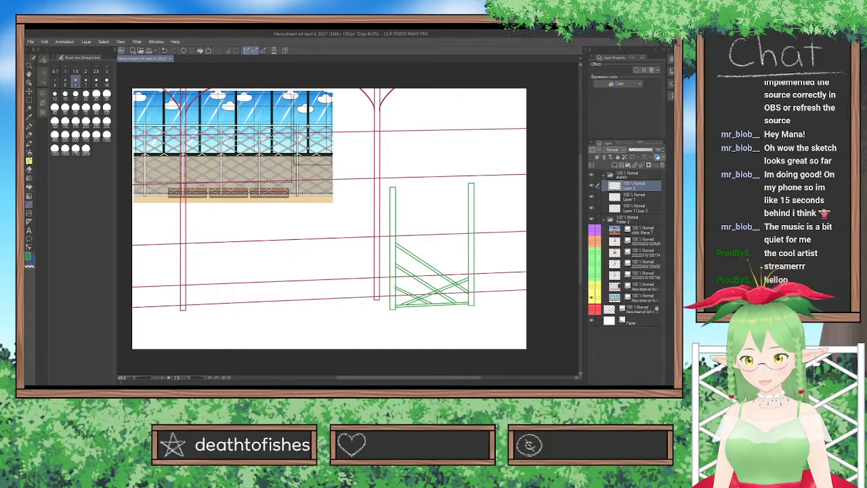
Try further slats rising from the left trellis post to the right one, crossing the descending slats.
left_click_drag(397, 291, 468, 263)
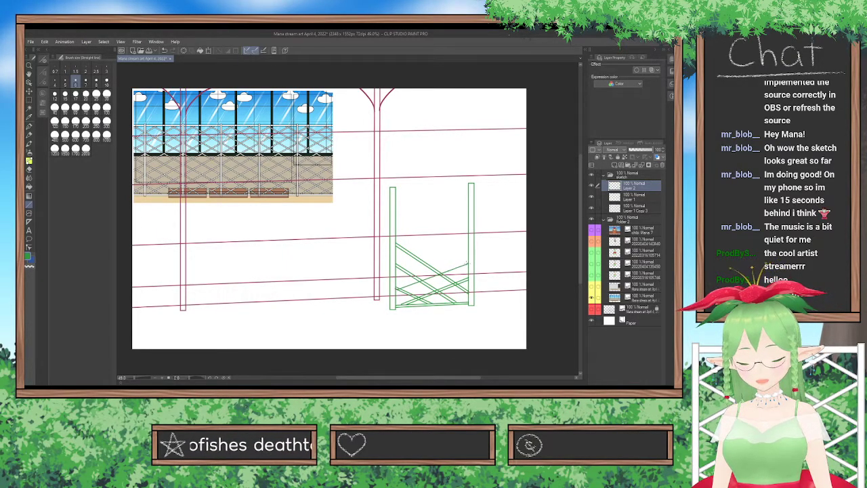
mouse_move(397, 286)
left_mouse_down()
mouse_move(465, 251)
mouse_move(469, 258)
left_mouse_up()
key("ctrl+z")
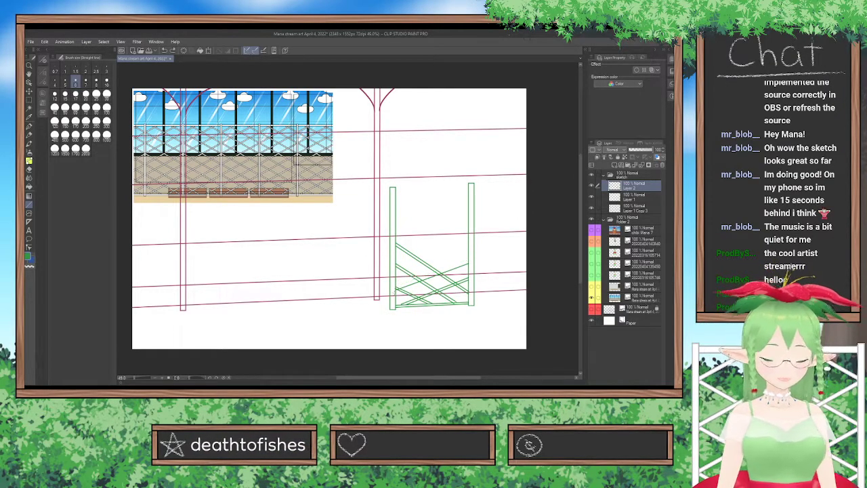
left_click_drag(397, 287, 470, 258)
left_click_drag(395, 276, 468, 240)
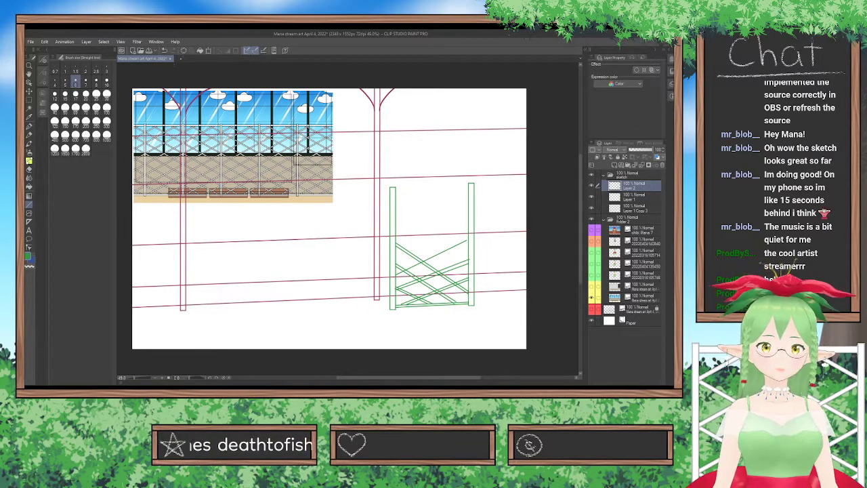
Clear the lattice layer, then undo back to only the bottom rail and the first rising slat.
left_click(183, 51)
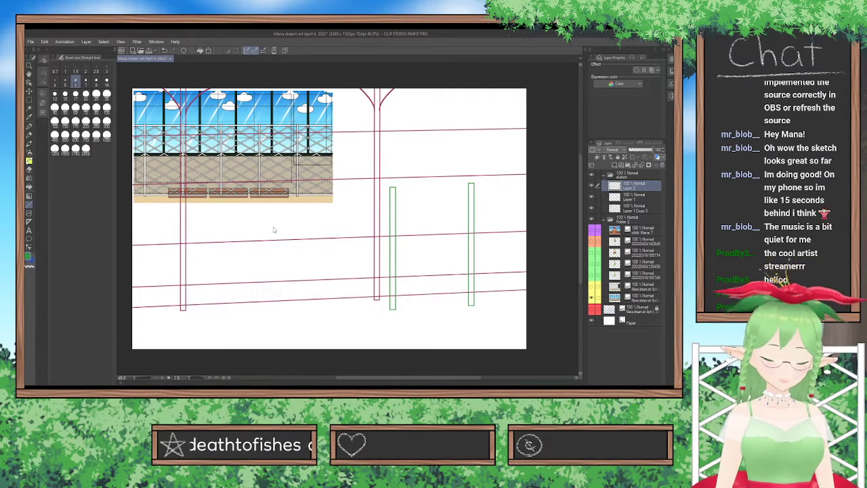
key("ctrl+z")
key("ctrl+z")
key("ctrl+z")
key("ctrl+z")
key("ctrl+z")
key("ctrl+z")
key("ctrl+z")
key("ctrl+z")
key("ctrl+z")
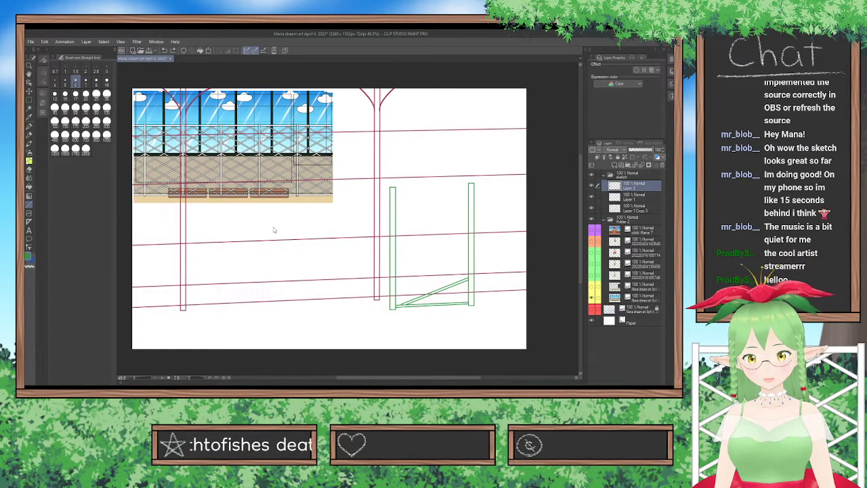
On a new layer, trace the lower long rising slat of one fence panel in the reference image with two green lines.
scroll(269, 209, "up", 3)
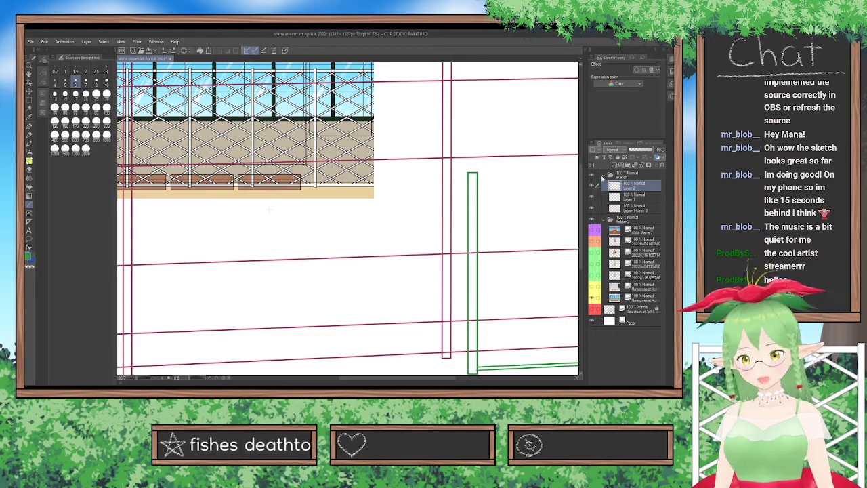
left_click(614, 165)
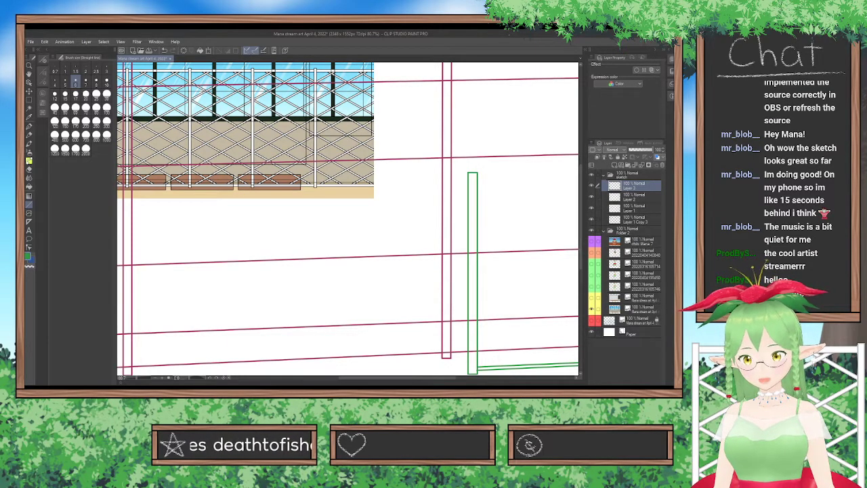
scroll(316, 154, "up", 2)
left_click_drag(584, 199, 581, 183)
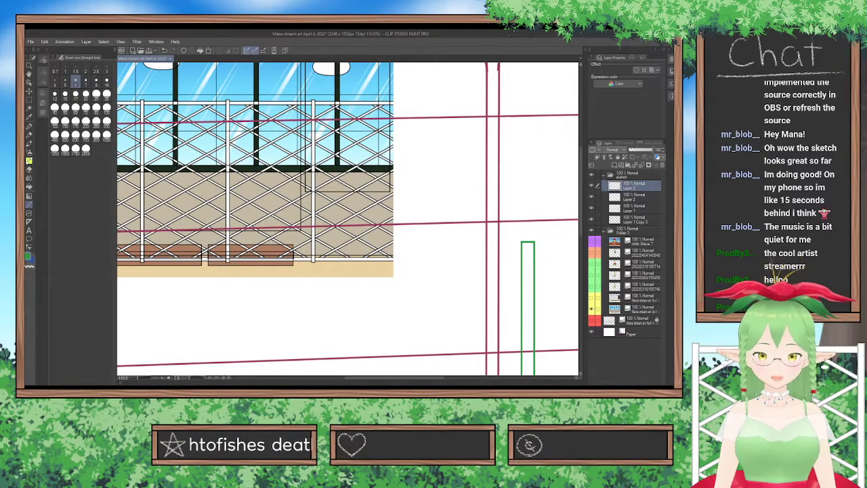
left_click_drag(319, 256, 396, 214)
key("ctrl+z")
left_click_drag(235, 258, 311, 214)
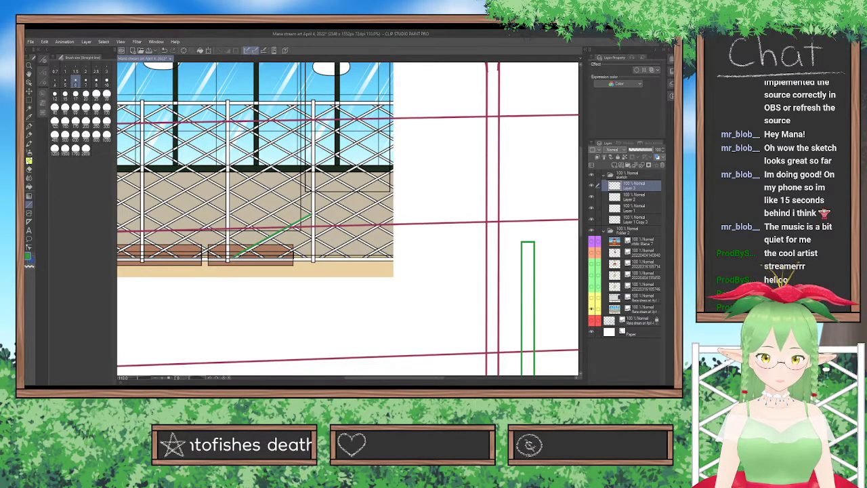
left_click_drag(238, 259, 313, 216)
Trace the short slats in the panel's lower corners and the long descending slat that crosses the first rising one.
left_click_drag(227, 238, 312, 236)
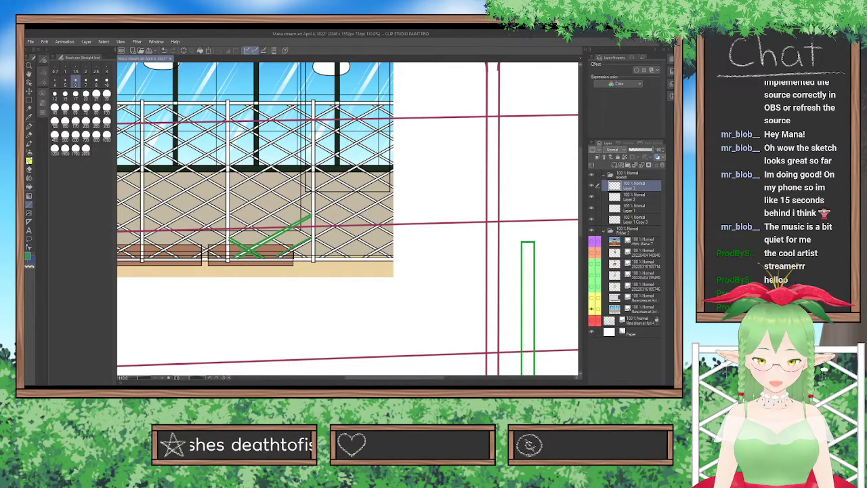
left_click_drag(230, 216, 296, 256)
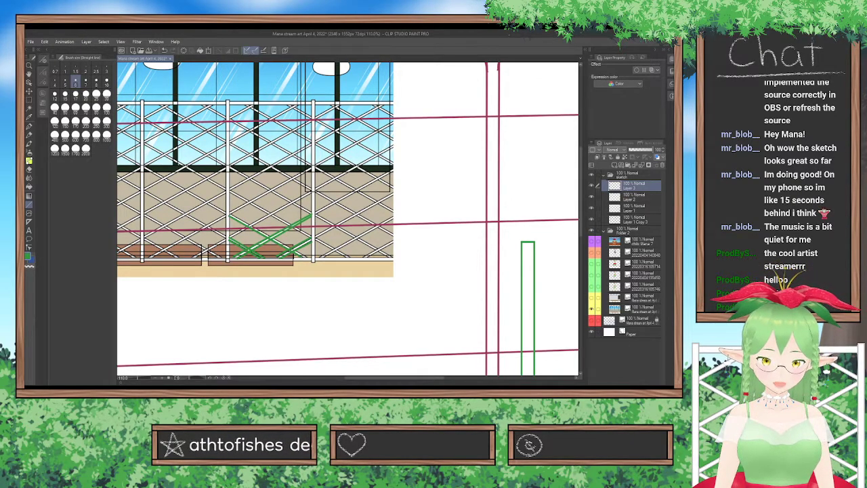
left_click_drag(229, 213, 304, 255)
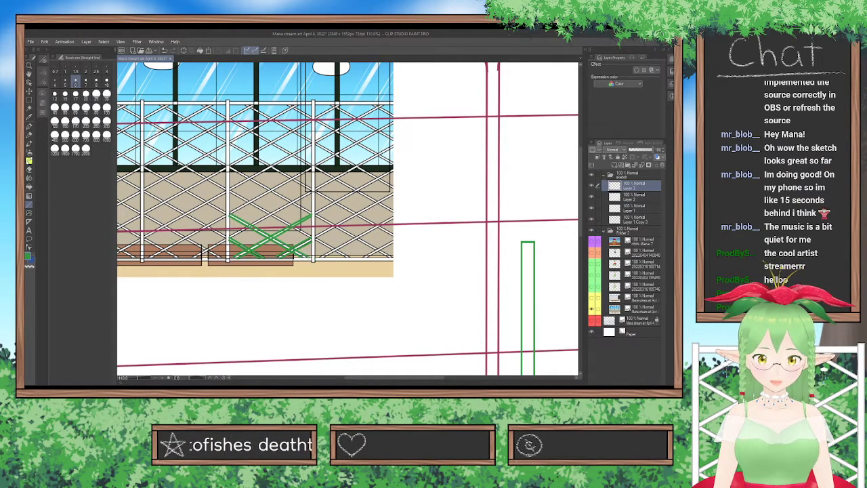
Trace the second long rising slat of the fence panel and the descending slat crossing it, each with two green lines.
left_click_drag(232, 235, 310, 196)
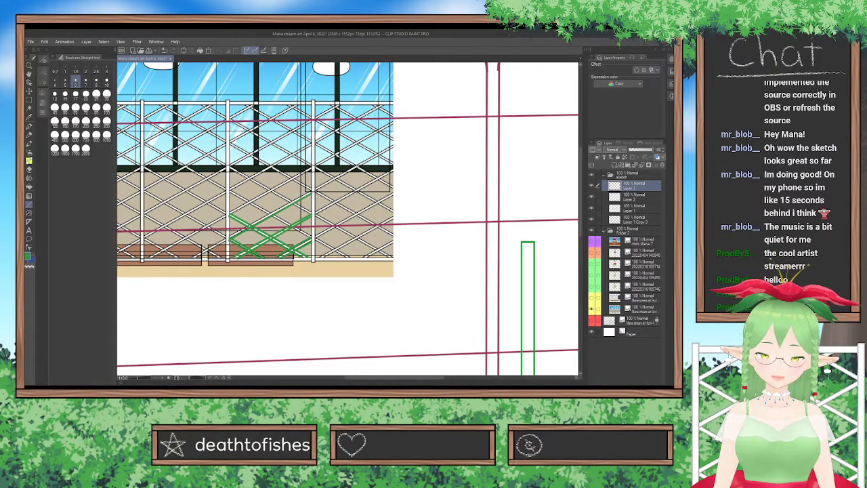
left_click_drag(231, 234, 311, 193)
left_click_drag(229, 192, 309, 237)
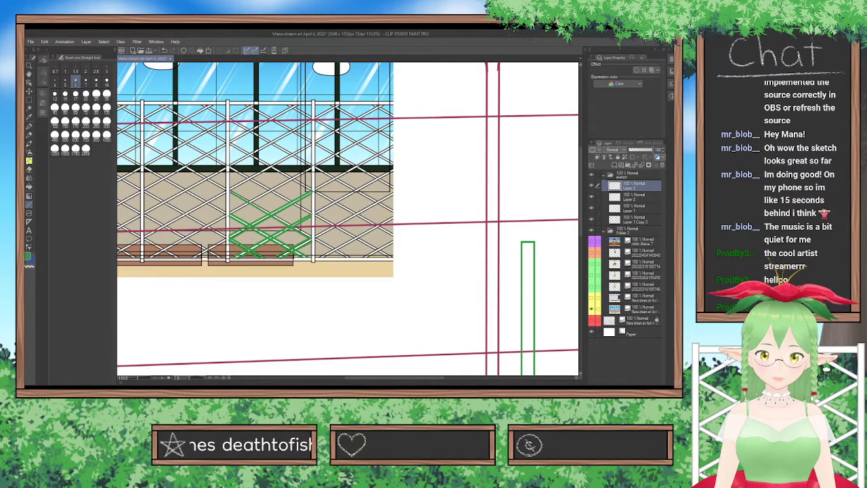
key("ctrl+z")
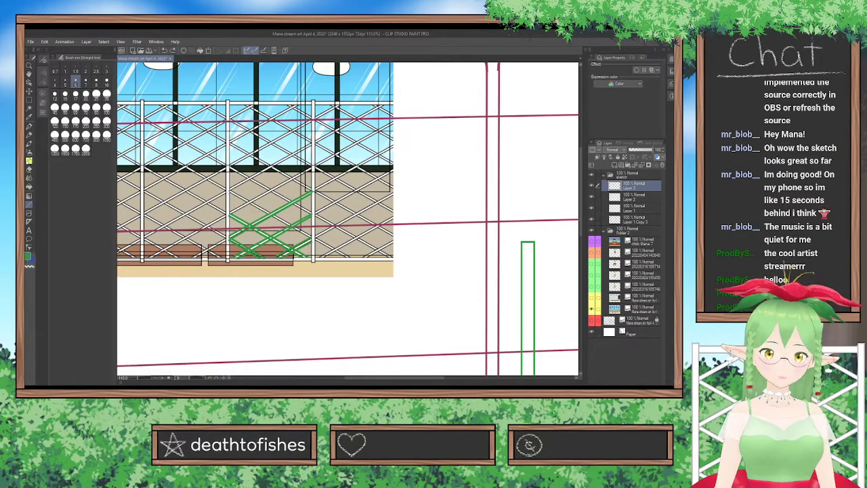
left_click_drag(229, 192, 311, 238)
left_click_drag(229, 190, 312, 237)
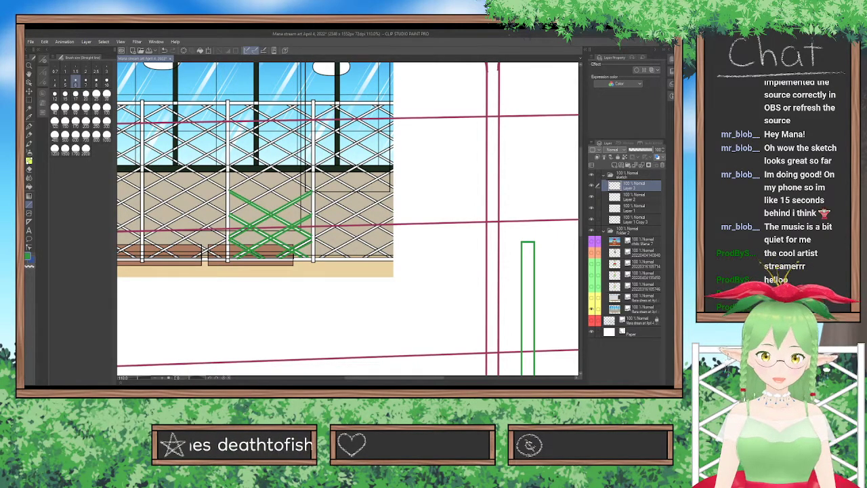
mouse_move(230, 191)
left_mouse_down()
mouse_move(299, 217)
mouse_move(313, 234)
left_mouse_up()
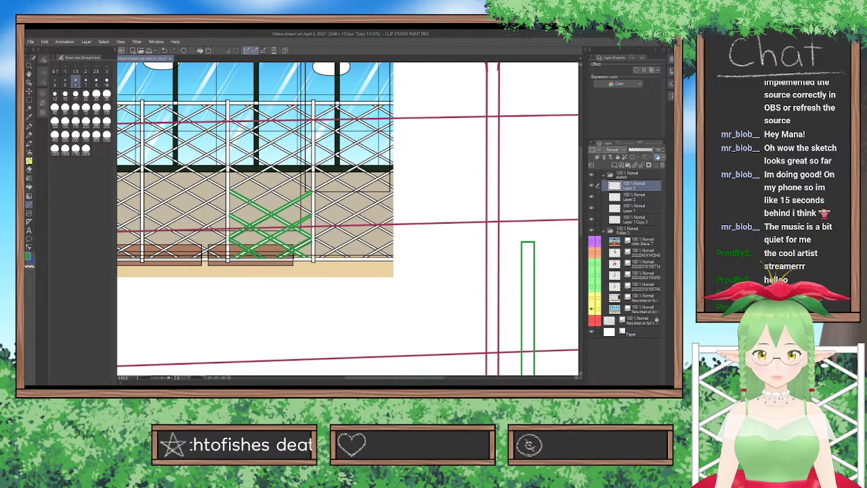
Trace the third rising slat up to the dark window sill level and the descending slat that crosses it.
left_click_drag(232, 213, 310, 169)
left_click_drag(229, 213, 306, 167)
key("ctrl+z")
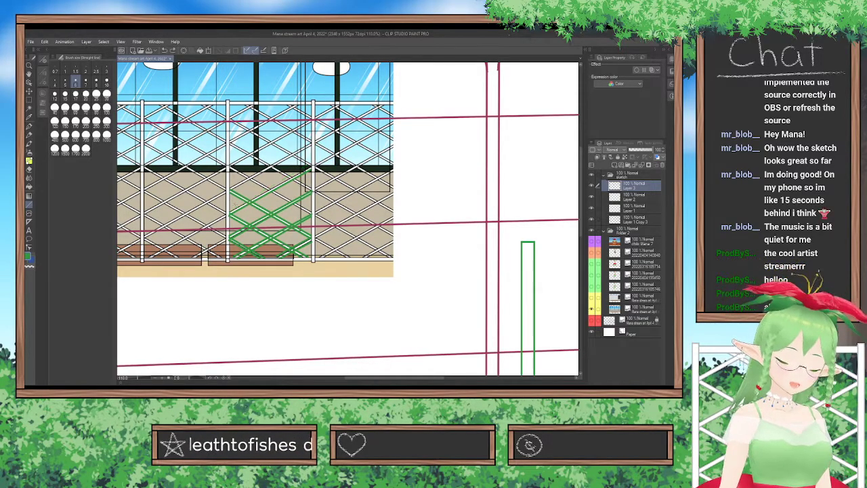
left_click_drag(229, 213, 301, 162)
key("ctrl+z")
left_click_drag(229, 212, 312, 166)
left_click_drag(229, 167, 311, 215)
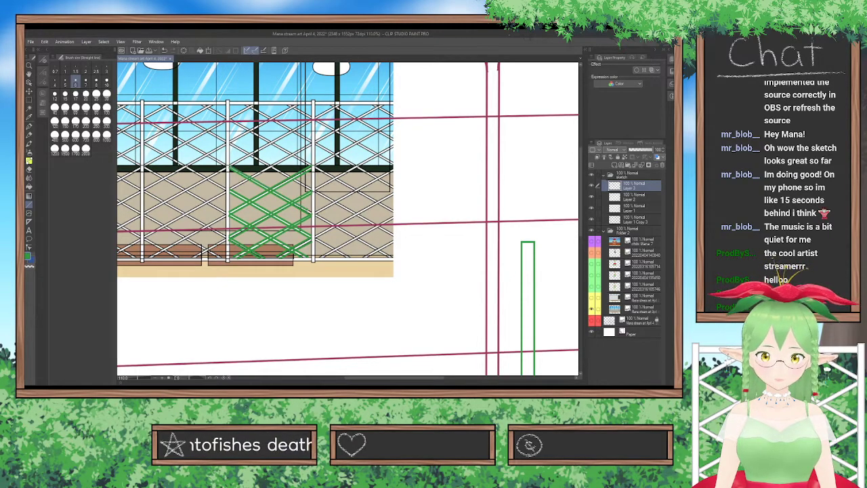
left_click_drag(230, 189, 313, 147)
key("ctrl+z")
left_click_drag(229, 192, 305, 148)
key("ctrl+z")
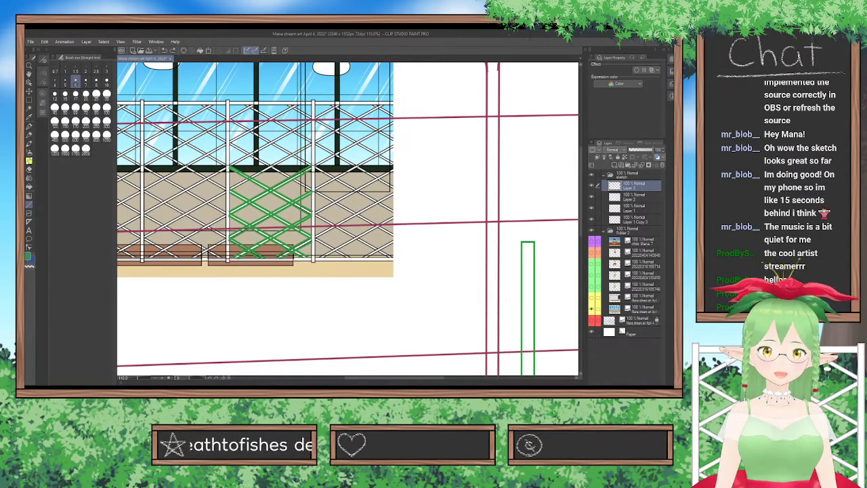
left_click_drag(230, 191, 307, 149)
key("ctrl+z")
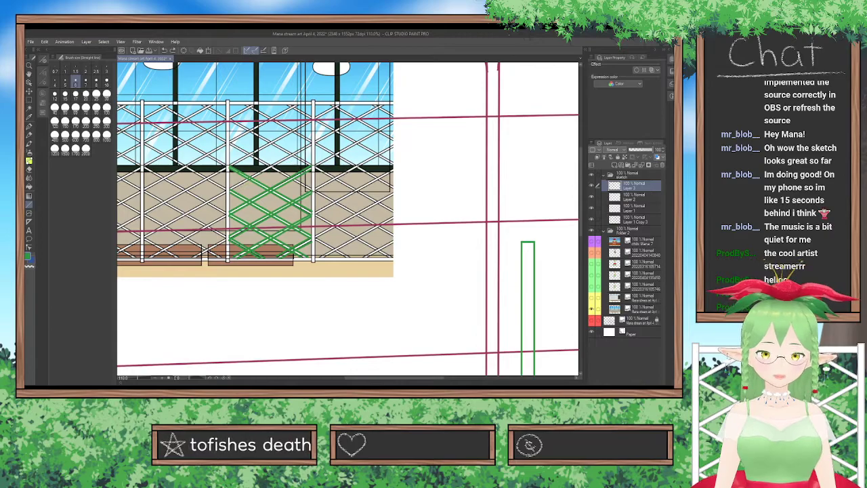
left_click_drag(230, 192, 292, 158)
key("ctrl+z")
Trace the next two pairs of crossing long slats in the upper half of the fence panel.
left_click_drag(231, 191, 312, 147)
left_click_drag(231, 188, 311, 143)
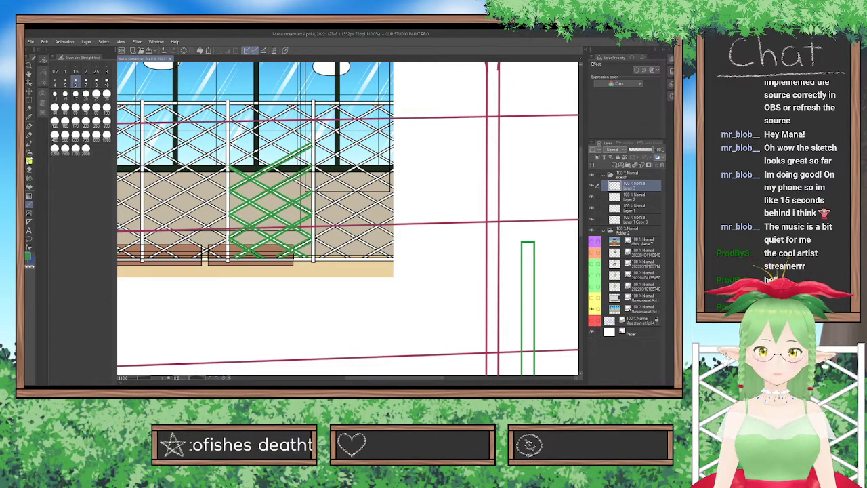
left_click_drag(230, 143, 312, 191)
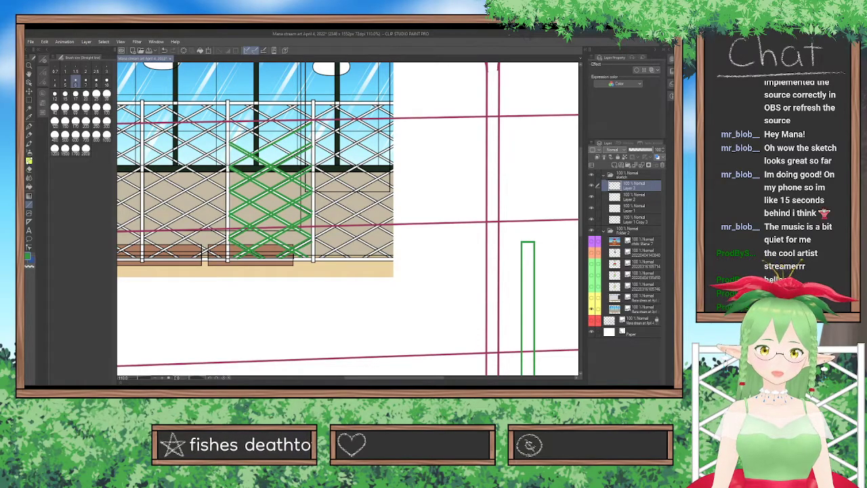
left_click_drag(231, 164, 312, 121)
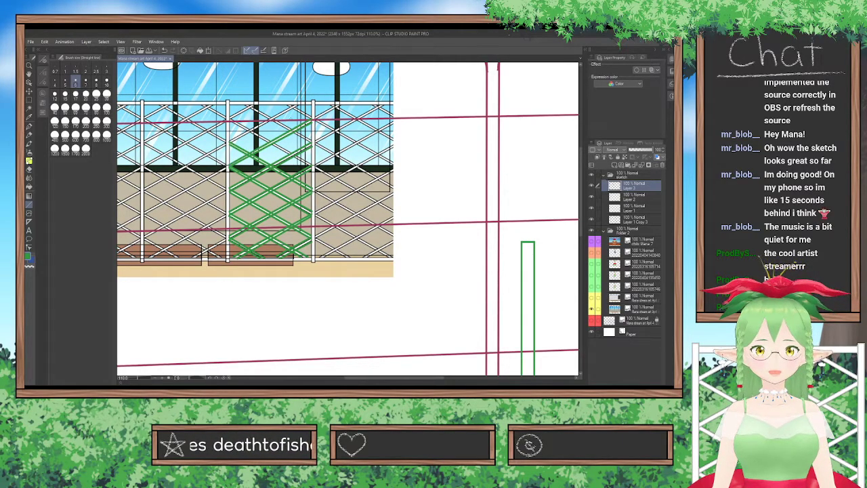
left_click_drag(231, 121, 313, 168)
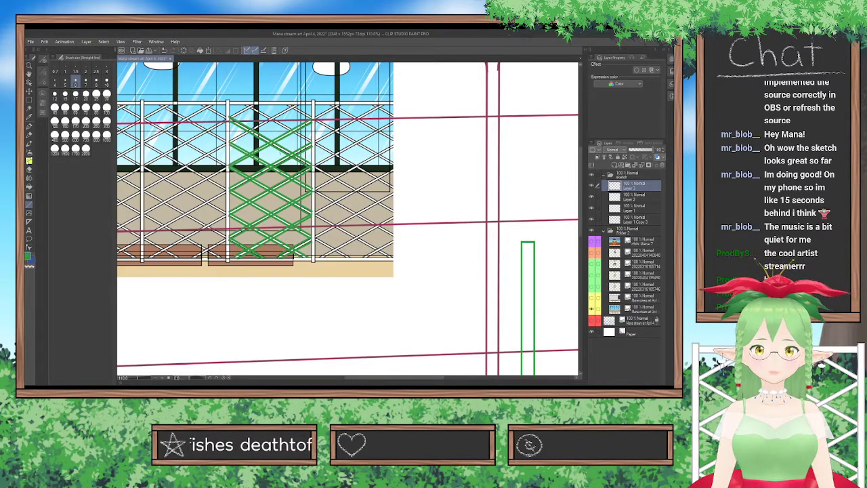
Trace the remaining slats that end at the fence panel's top rail, including the short ones in its upper corners.
left_click_drag(231, 144, 299, 106)
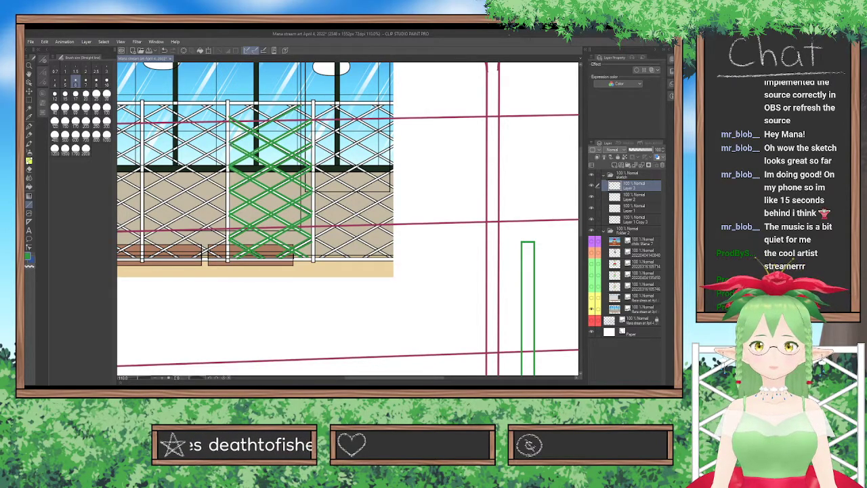
left_click_drag(231, 139, 294, 105)
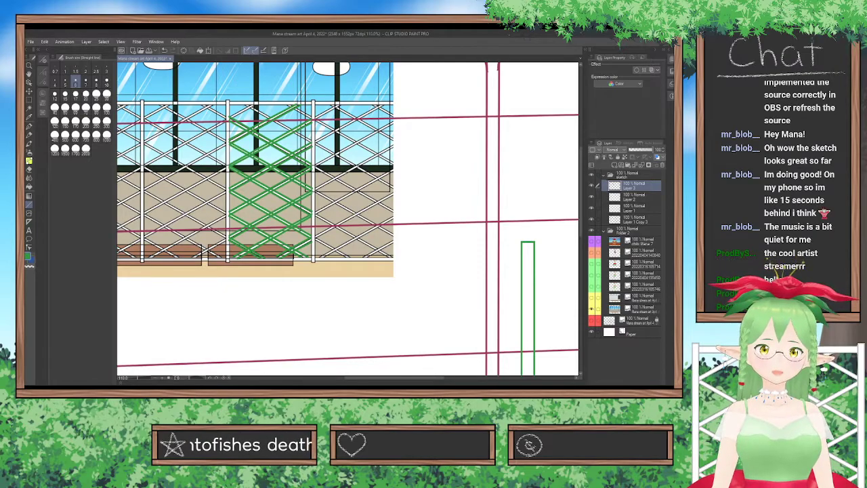
left_click_drag(230, 118, 253, 104)
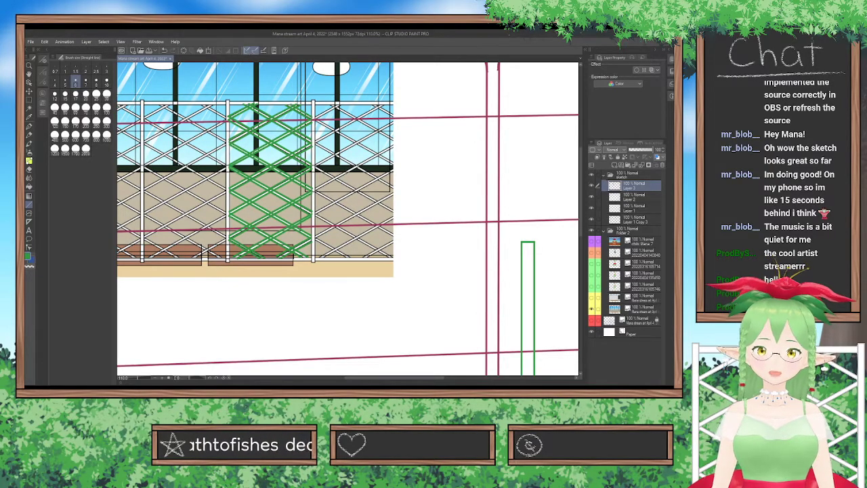
Hide the fence reference, then move and enlarge the traced lattice to fit between the two green trellis posts.
scroll(285, 211, "down", 6)
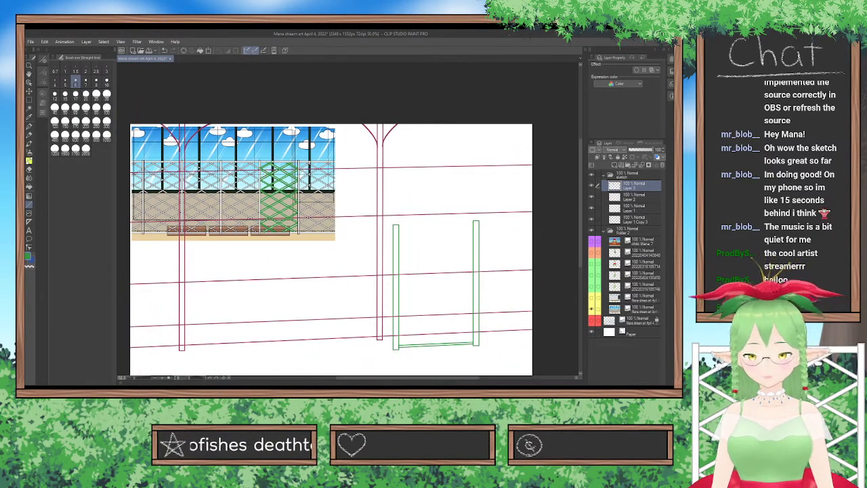
left_click(592, 308)
scroll(349, 203, "up", 2)
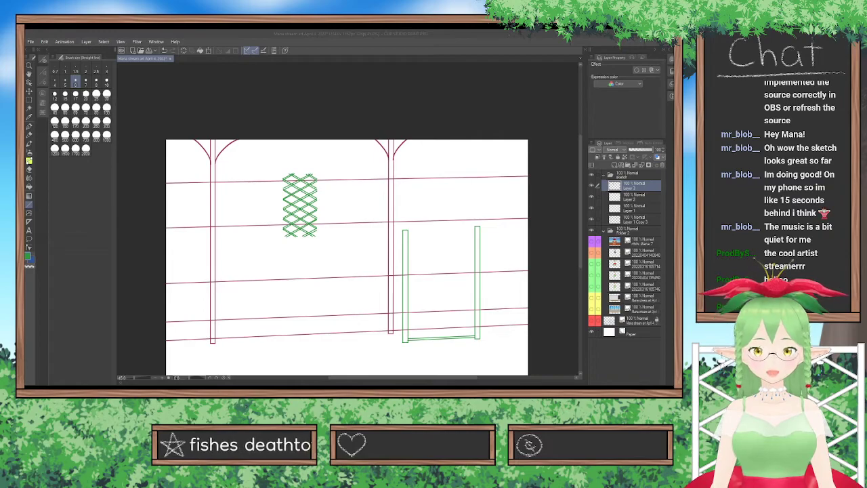
left_click(302, 367)
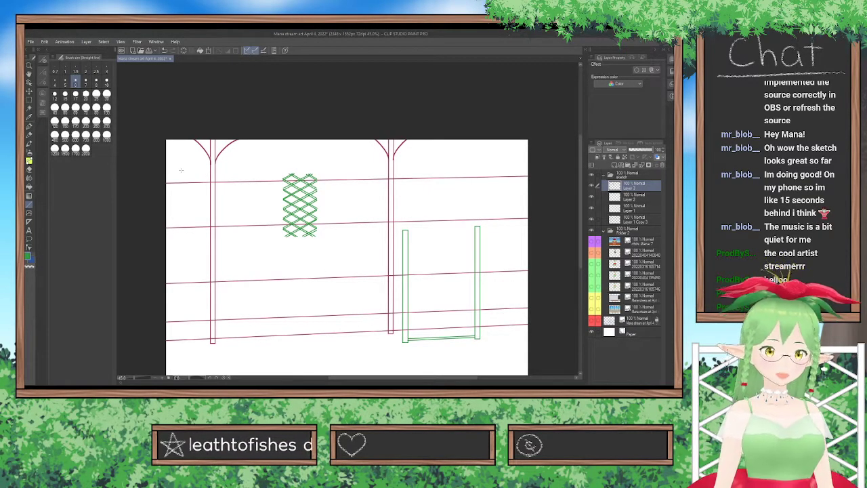
left_click(209, 52)
left_click_drag(319, 205, 472, 294)
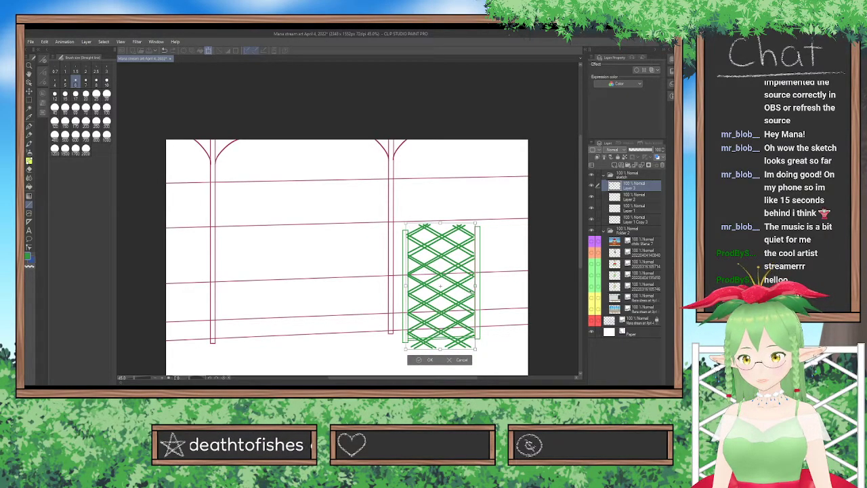
left_click(430, 360)
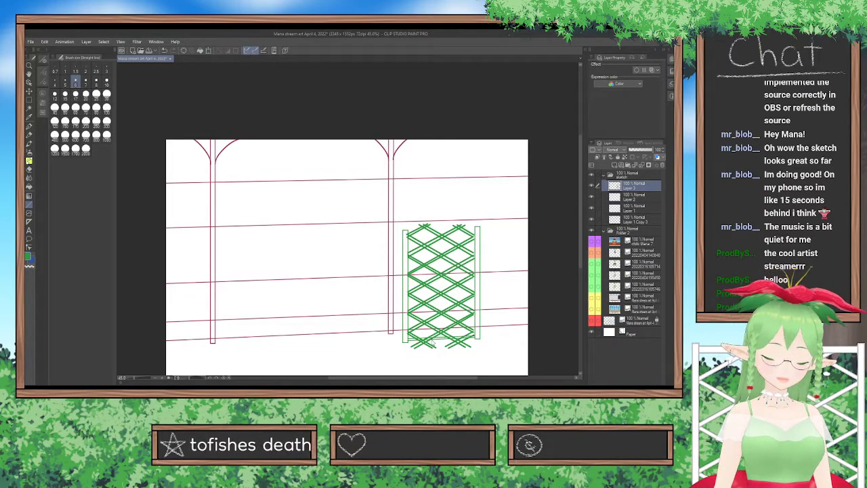
Raise the lattice onto the bottom rail and stretch its sides slightly so it meets both posts in perspective.
key("ctrl+t")
left_click_drag(454, 330, 454, 319)
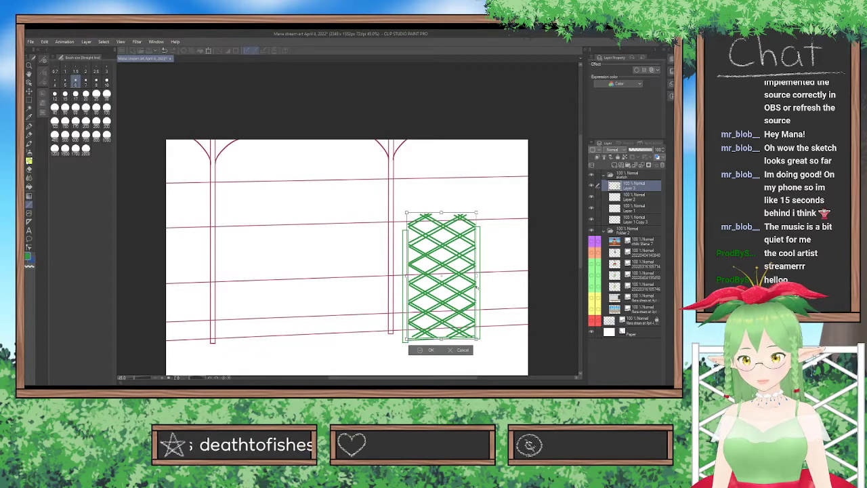
left_click_drag(476, 281, 479, 277)
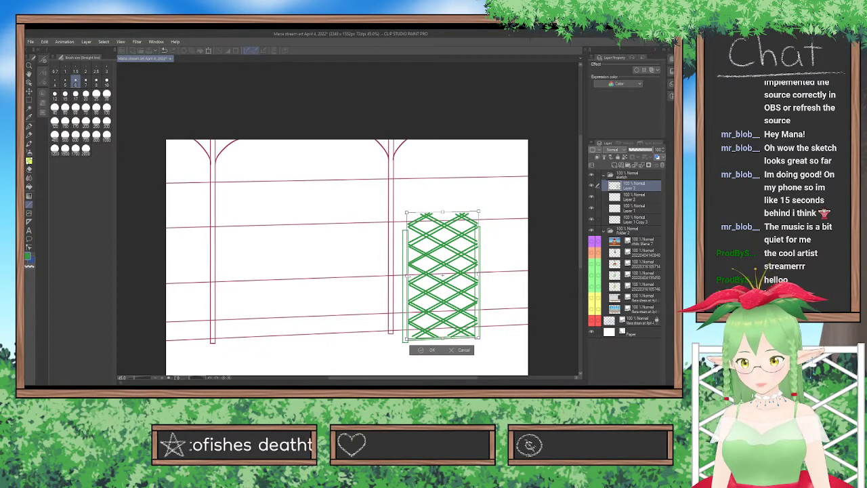
left_click_drag(406, 277, 405, 278)
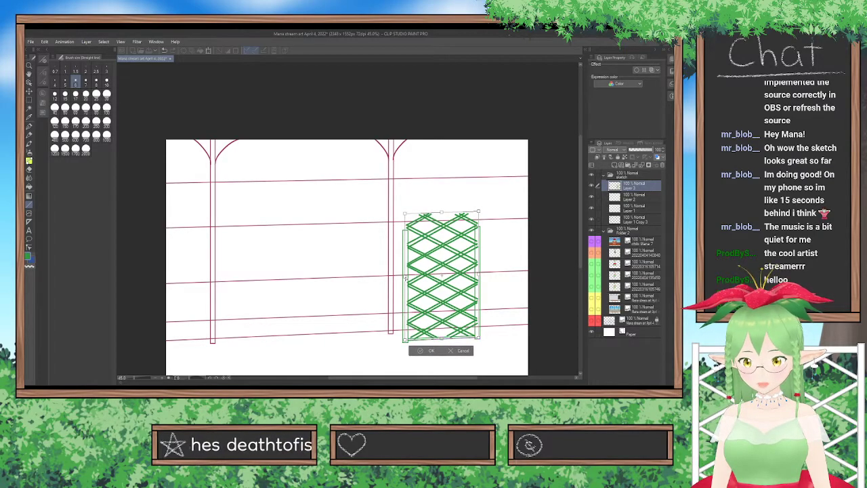
left_click(430, 351)
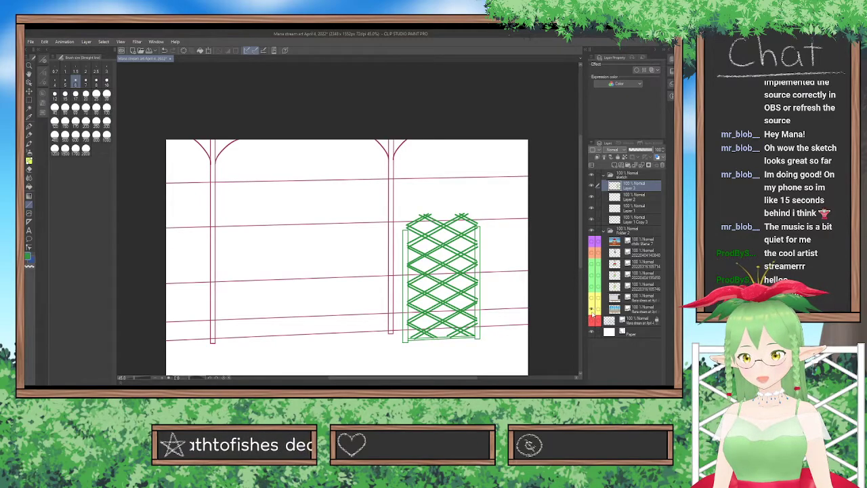
Show the fence reference again and erase the lattice ends sticking out above the tops of the trellis posts.
left_click(592, 316)
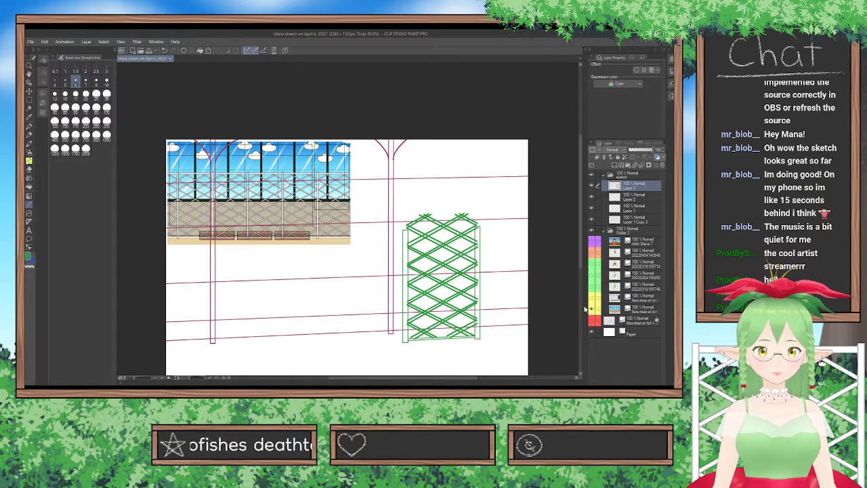
scroll(515, 290, "up", 2)
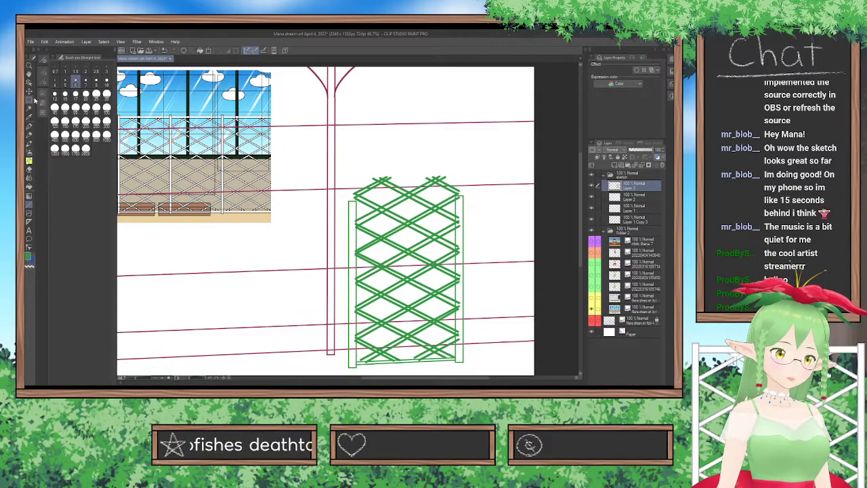
left_click(29, 169)
left_click_drag(354, 191, 372, 202)
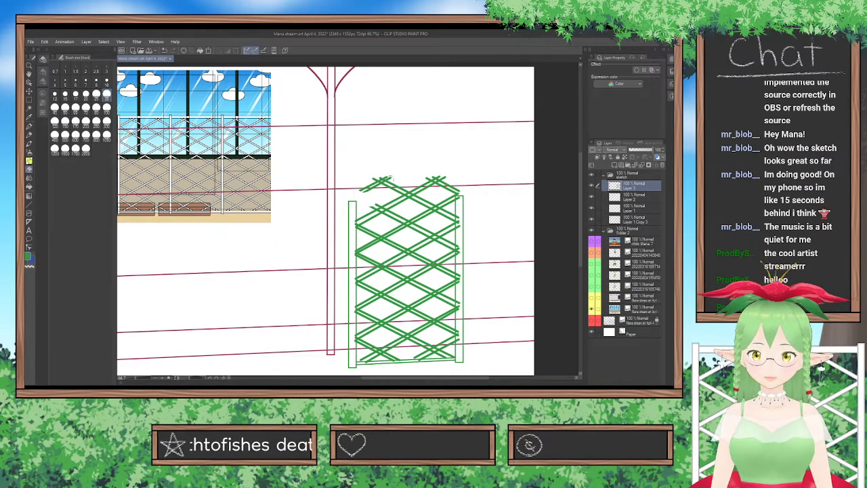
mouse_move(400, 179)
left_mouse_down()
mouse_move(368, 194)
mouse_move(357, 184)
mouse_move(363, 176)
mouse_move(437, 175)
mouse_move(454, 179)
mouse_move(421, 177)
mouse_move(468, 195)
mouse_move(396, 183)
mouse_move(421, 185)
mouse_move(390, 192)
mouse_move(424, 193)
mouse_move(366, 198)
mouse_move(461, 196)
left_mouse_up()
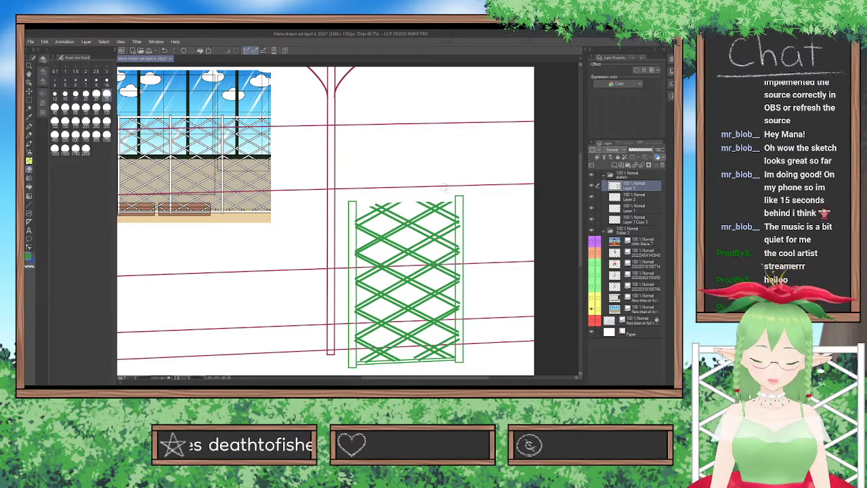
Duplicate the trellis's bottom rail on its own layer and move the copy up to the tops of the two green posts.
left_click(29, 204)
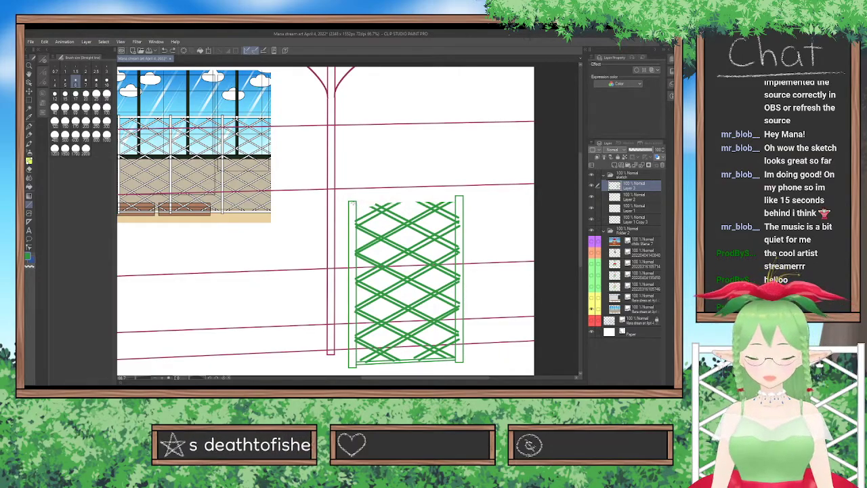
left_click(628, 206)
left_click(627, 195)
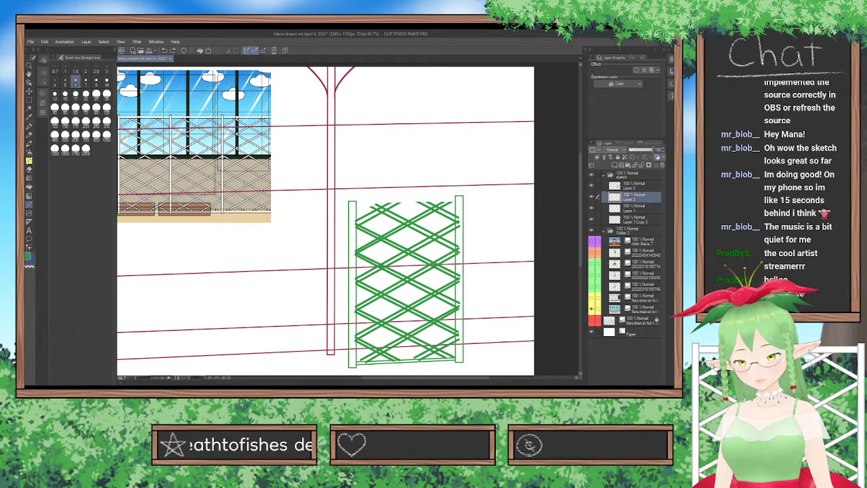
key("ctrl+v")
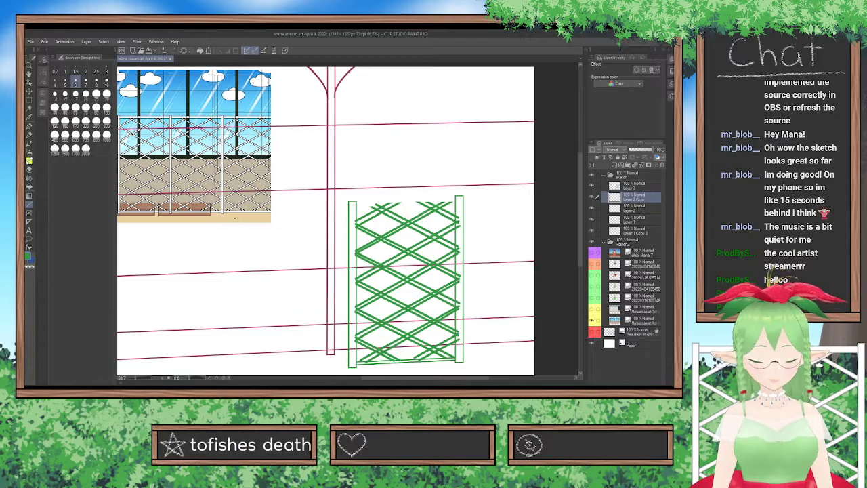
key("k")
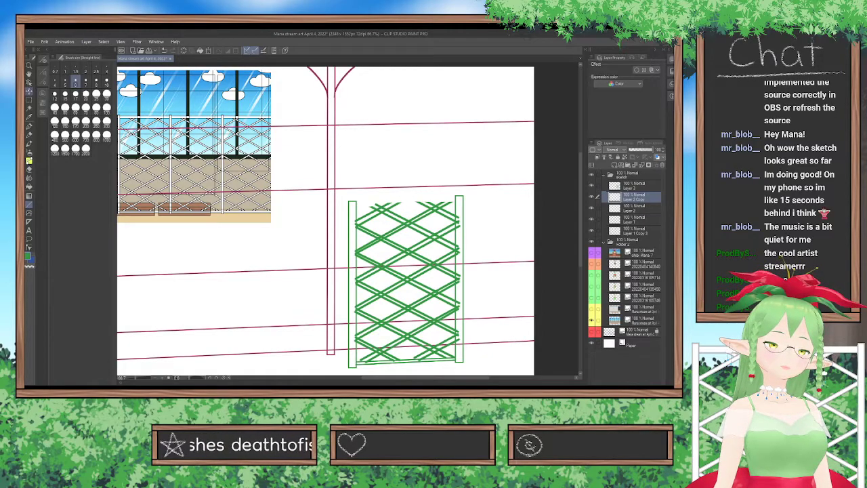
left_click_drag(462, 302, 461, 143)
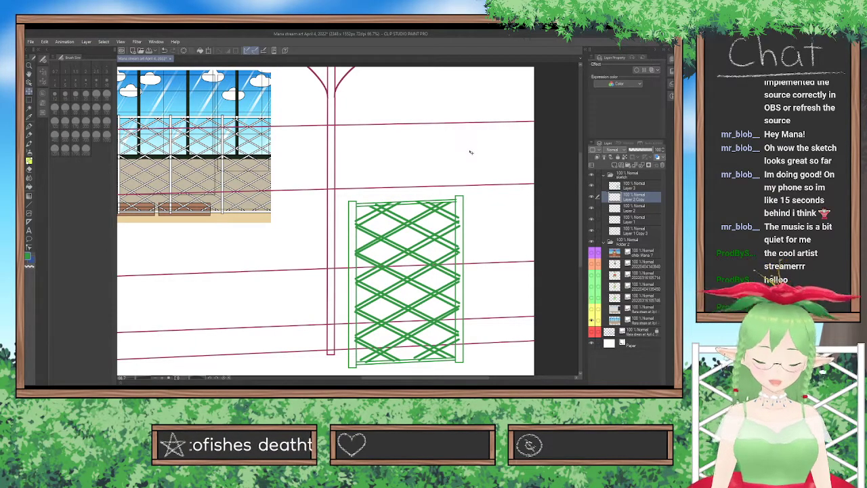
Transform the top rail slightly so it fits between the green posts and follows the perspective slope.
key("ctrl+t")
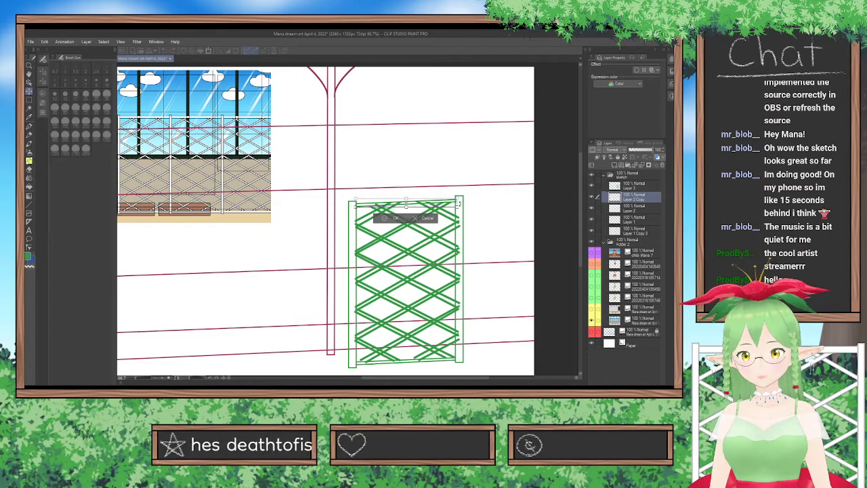
scroll(454, 196, "up", 2)
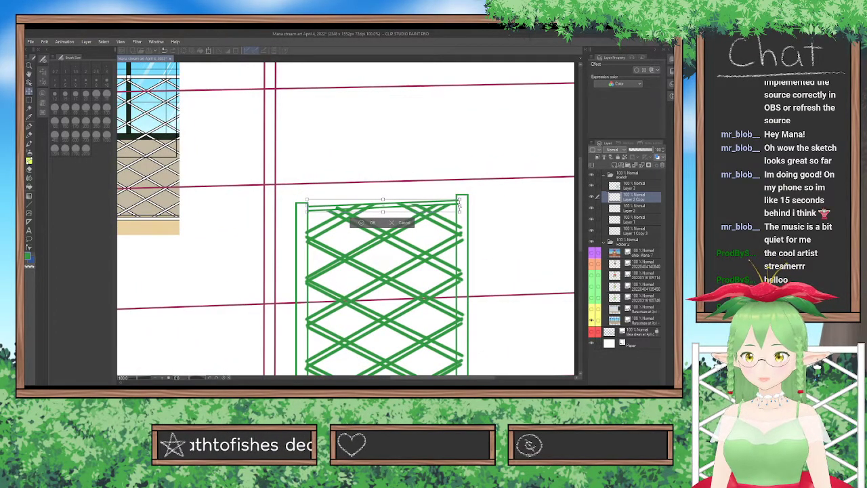
left_click_drag(459, 200, 459, 204)
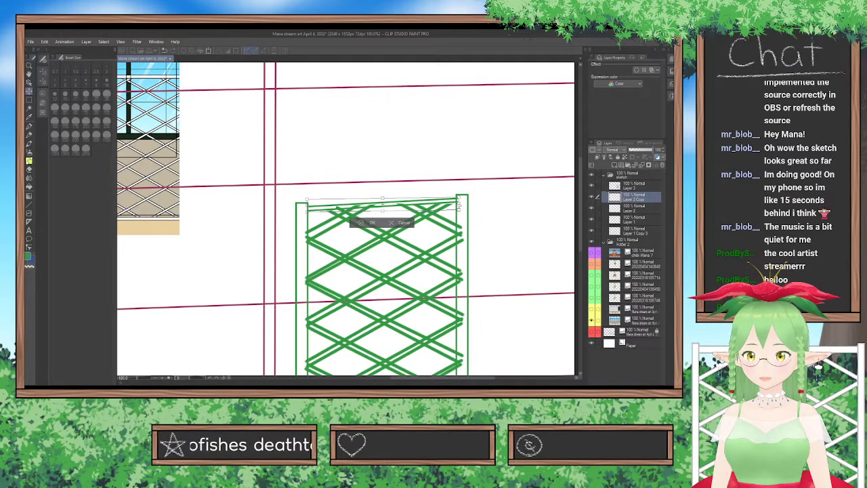
key("Return")
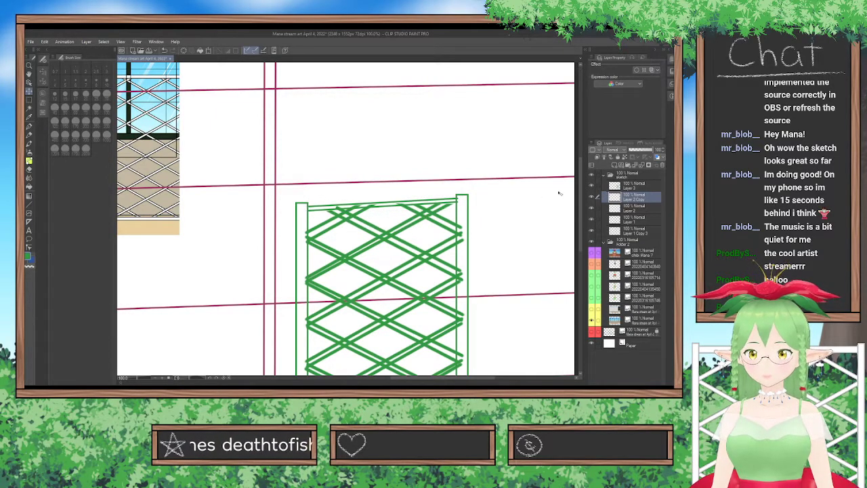
Transform the bottom rail slightly so its ends fit between the two green posts.
left_click(634, 208)
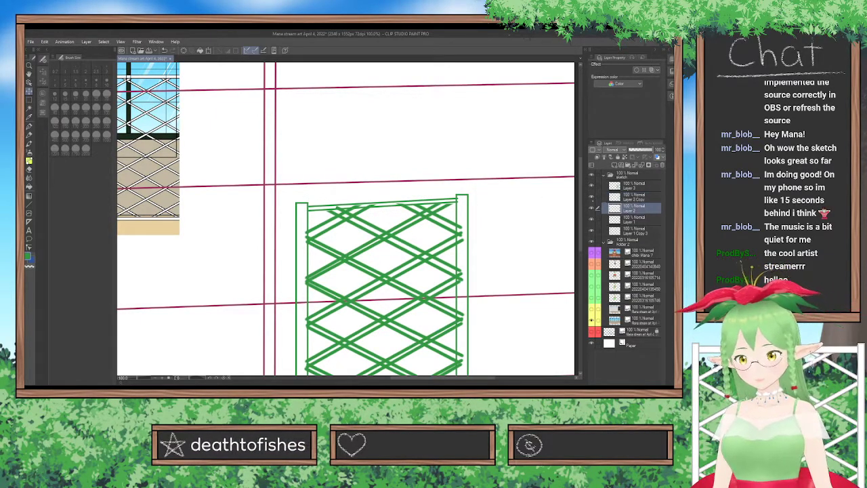
scroll(569, 248, "down", 5)
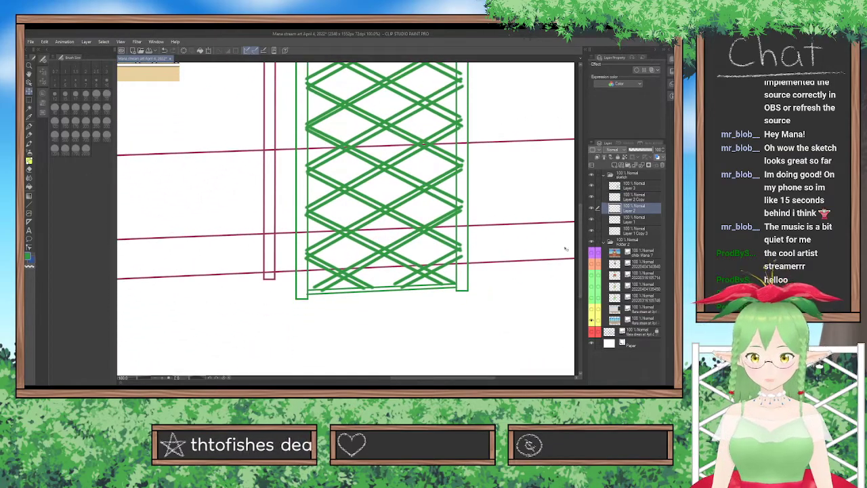
key("ctrl+t")
left_click_drag(458, 290, 459, 289)
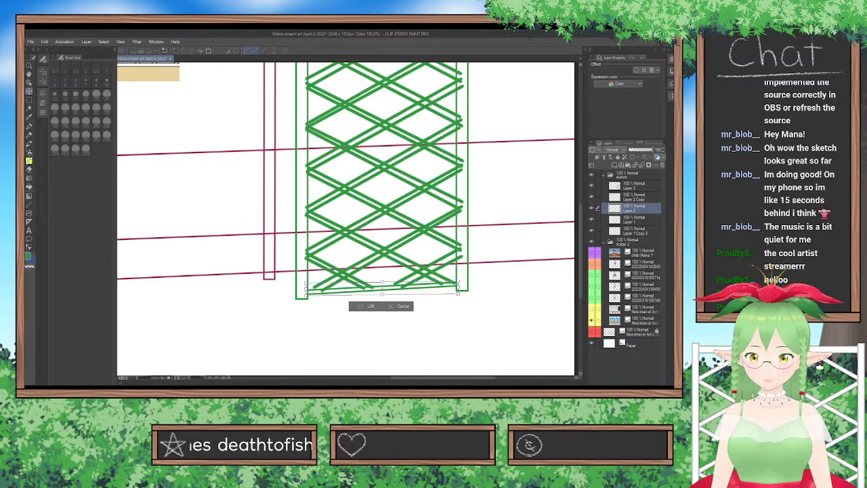
key("Return")
scroll(498, 210, "down", 3)
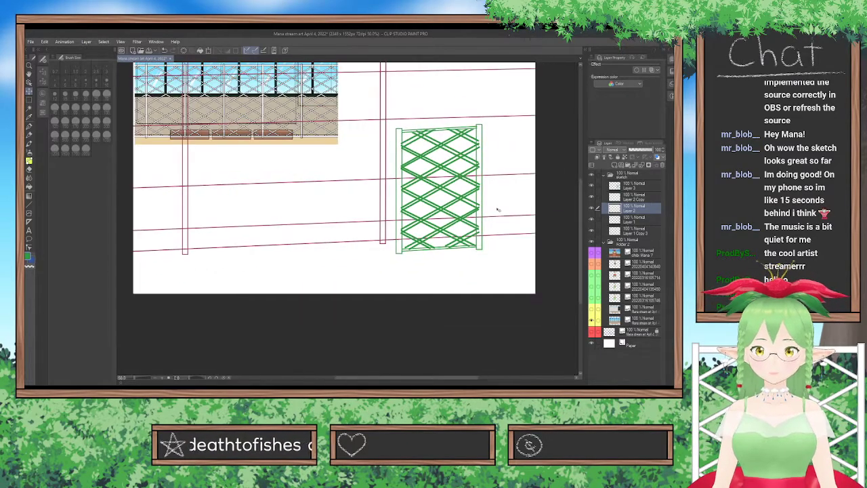
Erase the slat ends on the lattice layer that overlap the posts along both sides of the trellis.
left_click(636, 185)
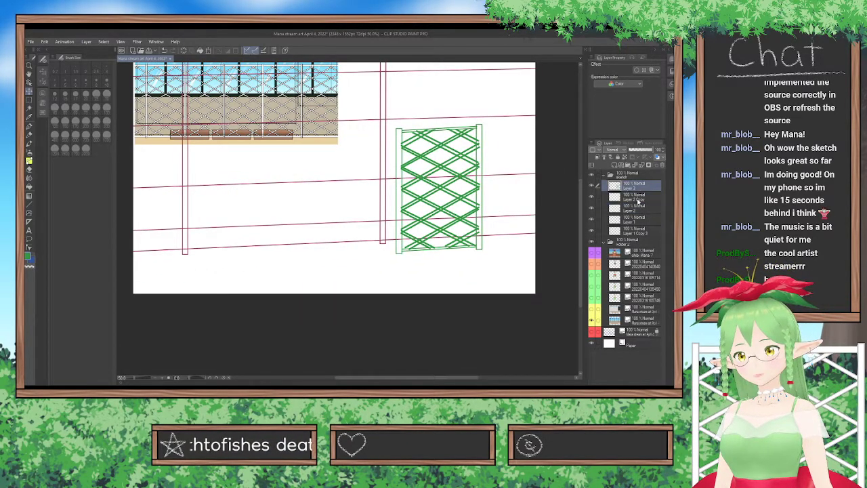
scroll(521, 179, "up", 1)
scroll(521, 180, "up", 1)
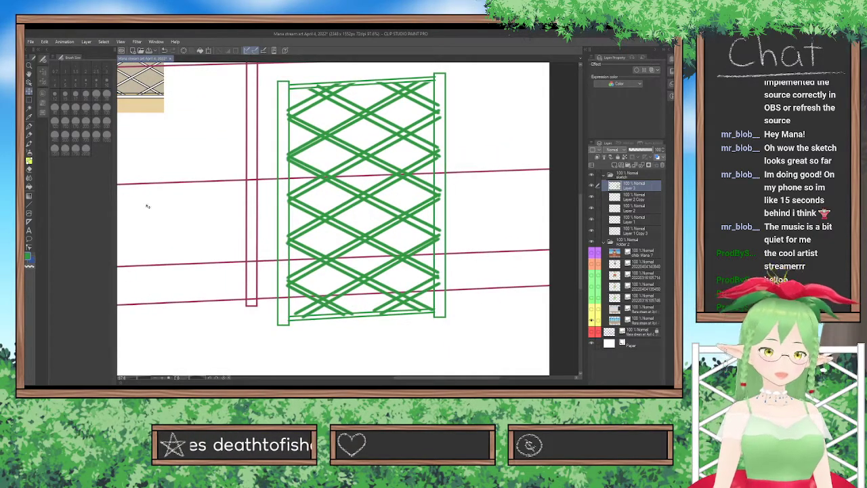
left_click(29, 170)
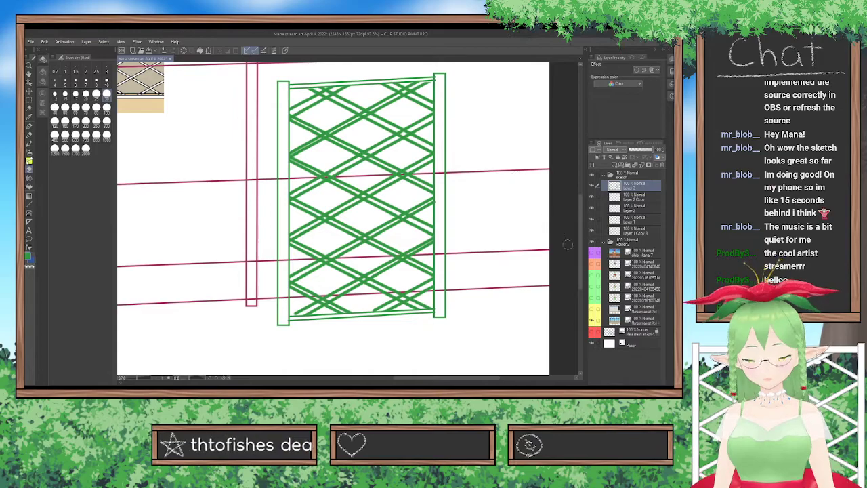
Merge the lattice layer with the two rail layers below it and hide the fence reference.
key("ctrl+e")
key("ctrl+e")
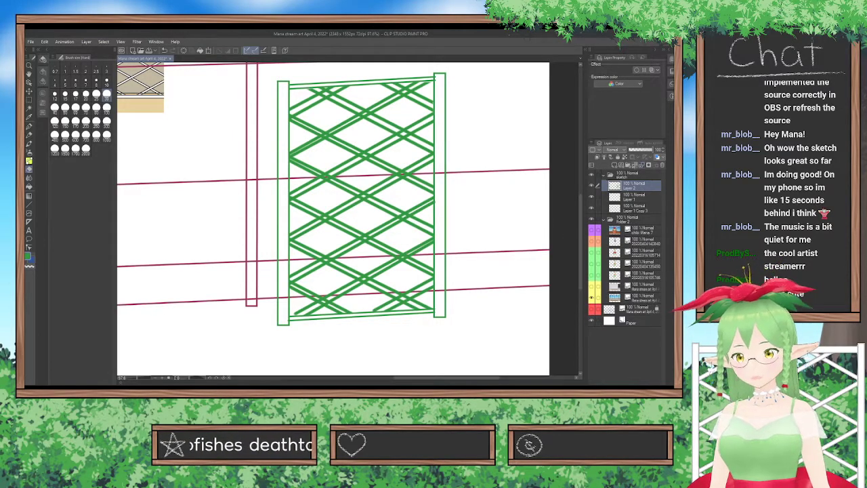
scroll(426, 197, "down", 5)
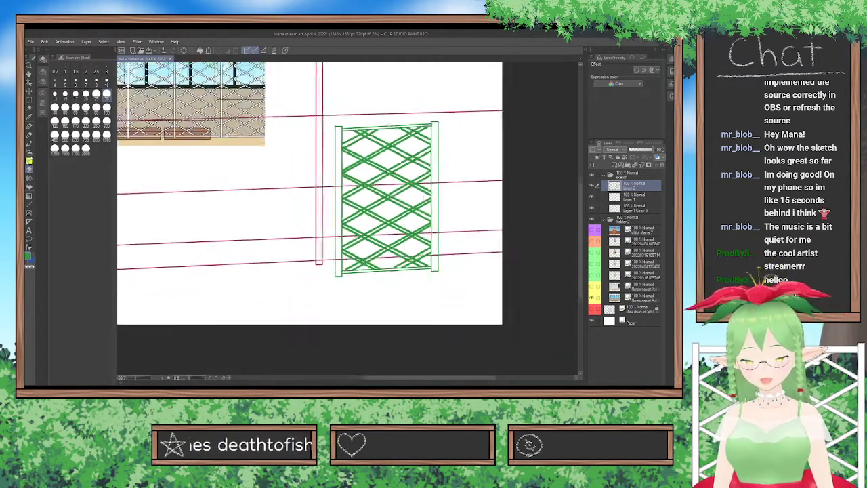
scroll(330, 177, "up", 1)
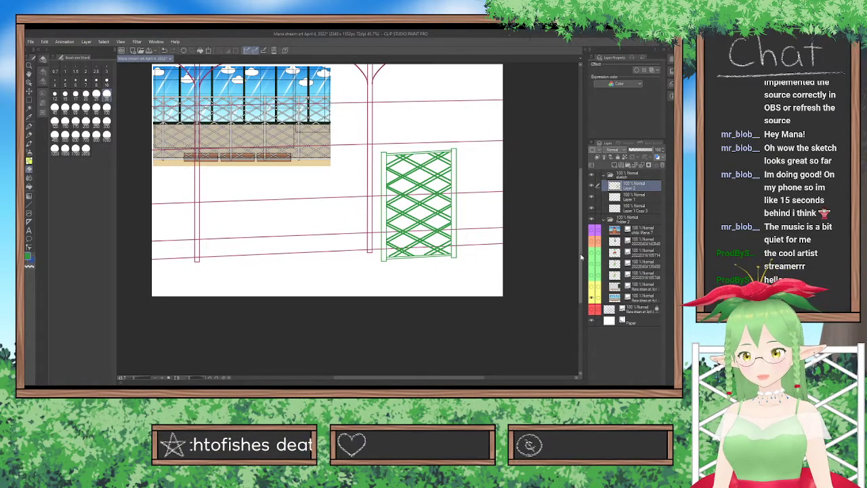
left_click_drag(582, 258, 582, 237)
left_click_drag(470, 378, 461, 381)
scroll(393, 320, "up", 1)
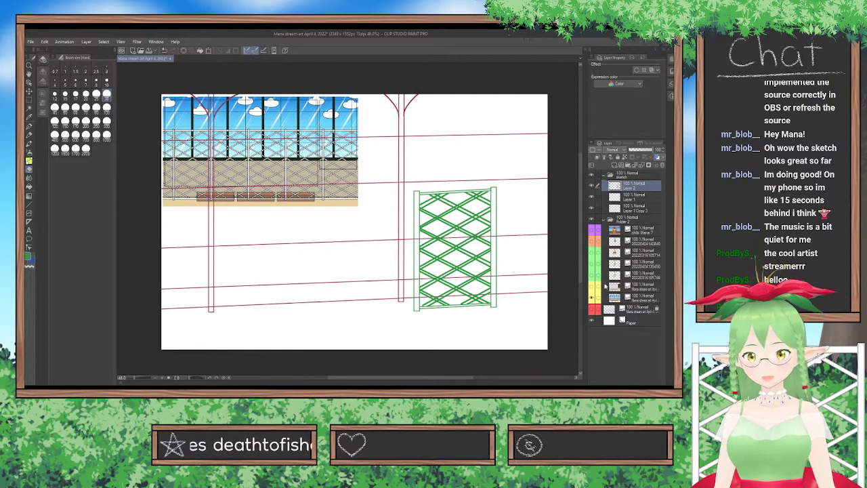
left_click(591, 298)
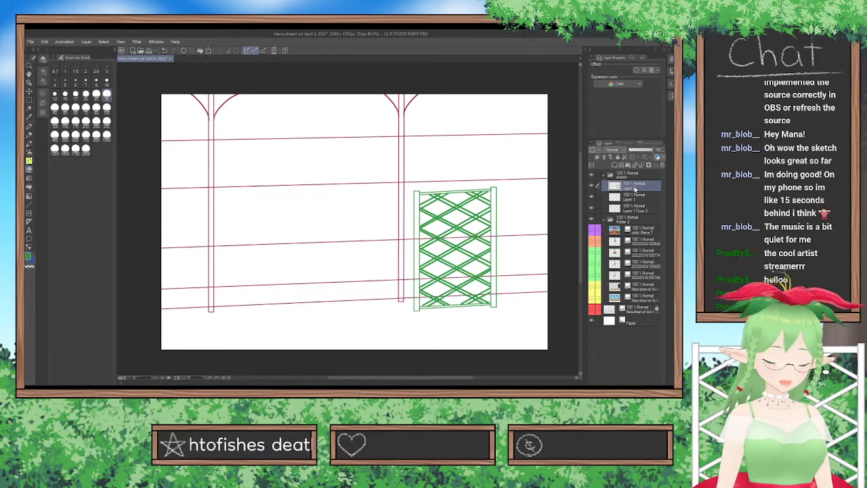
Duplicate the merged trellis layer and move the copy right so the second panel adjoins the first at its right post.
key("ctrl+c")
key("ctrl+v")
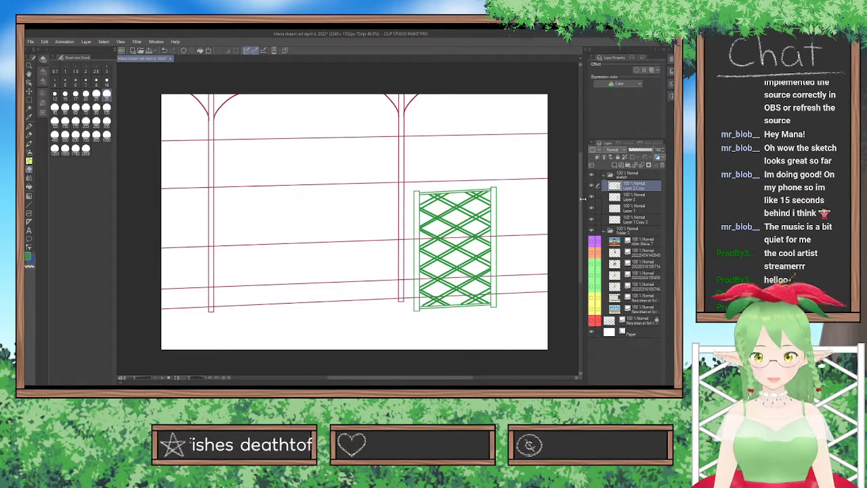
key("k")
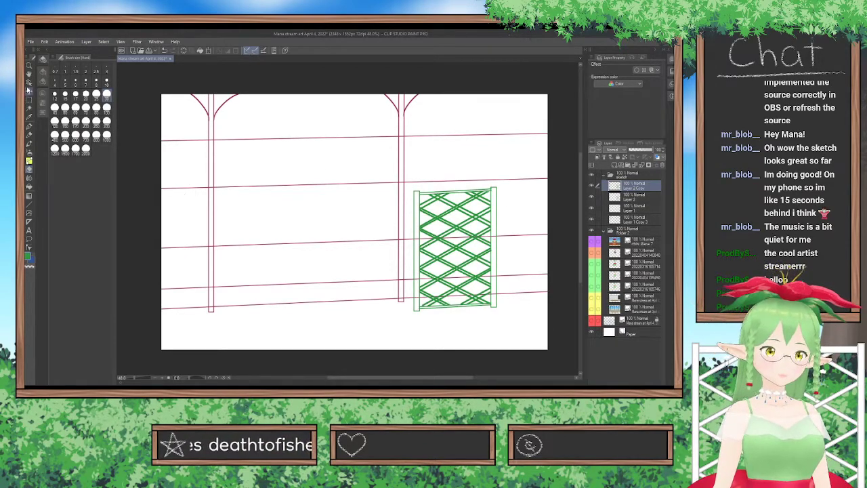
mouse_move(332, 304)
left_mouse_down()
mouse_move(408, 308)
mouse_move(420, 301)
mouse_move(409, 302)
left_mouse_up()
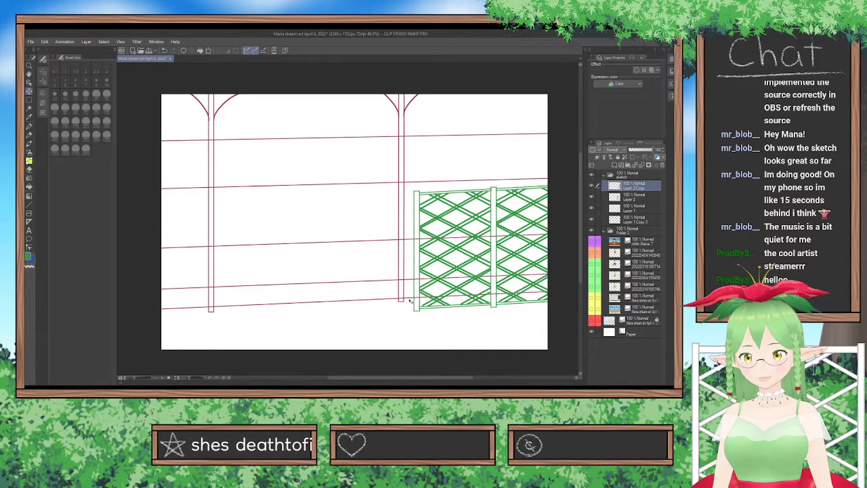
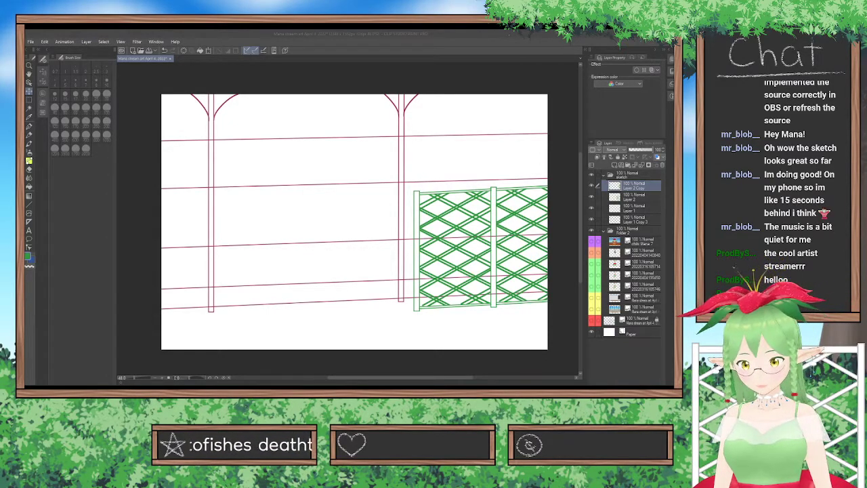
Merge the duplicated trellis panel with the original trellis, and combine the result with the Layer 1 linework beneath.
key("alt+Tab")
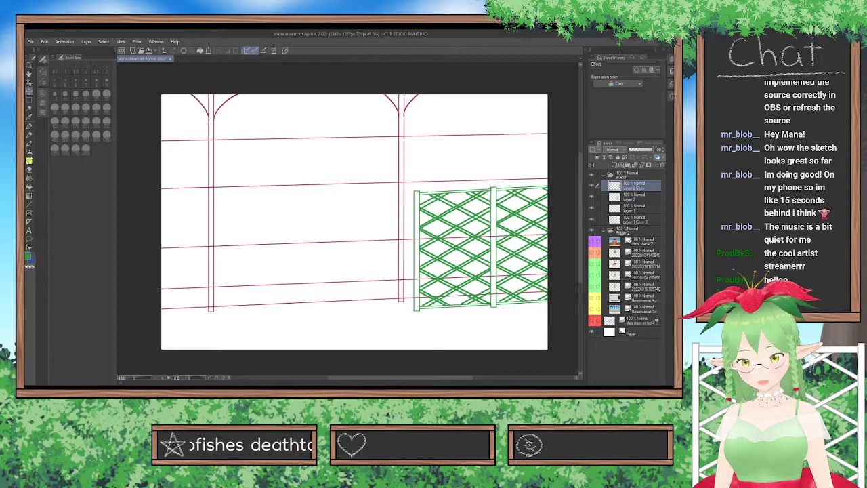
left_click(642, 165)
left_click(634, 196)
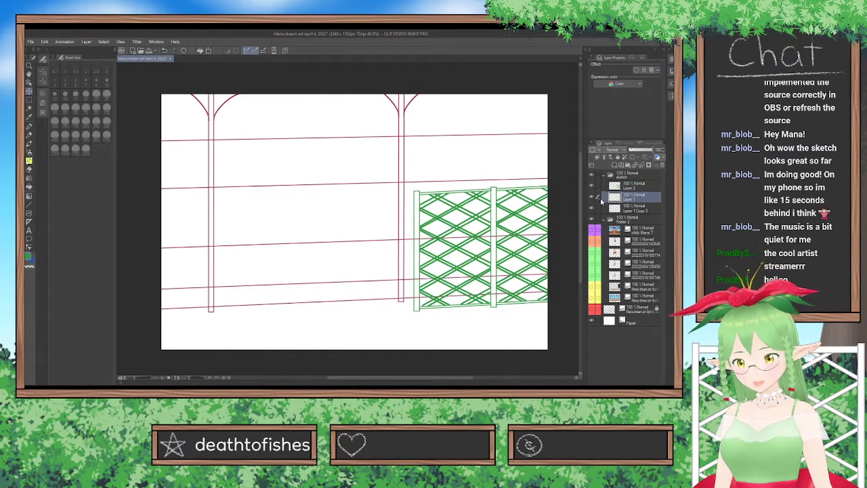
left_click(592, 197)
left_click(592, 197)
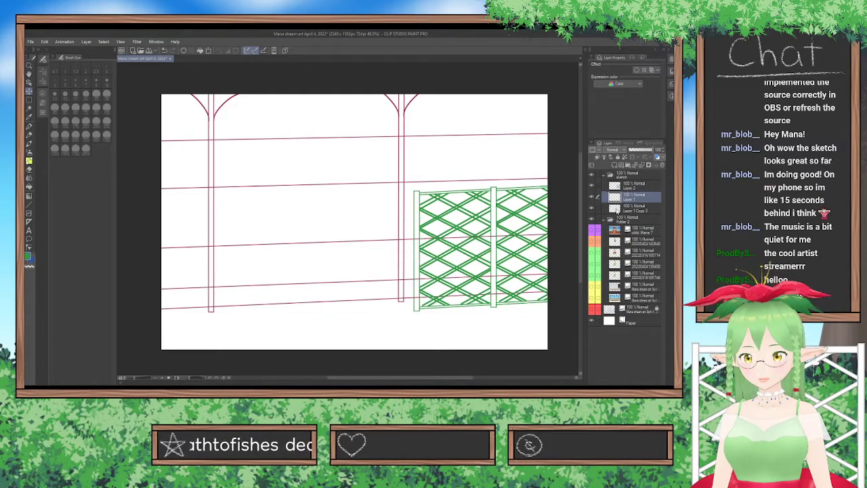
left_click(617, 208)
left_click(630, 187)
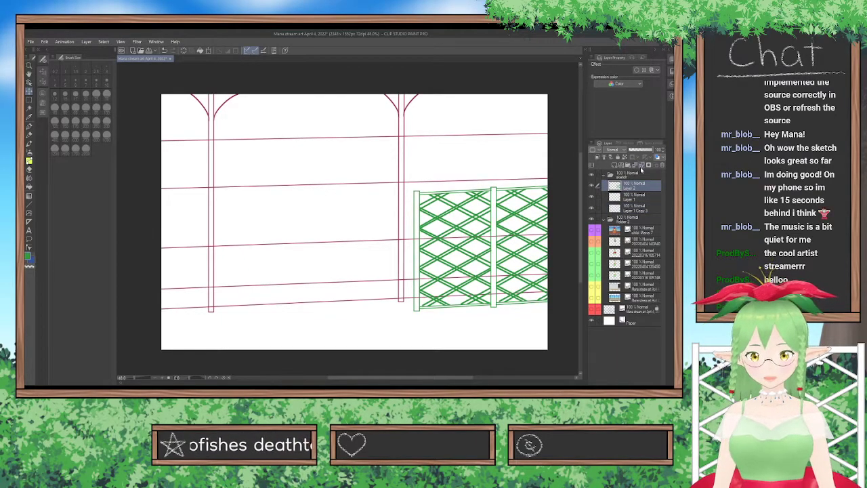
left_click(641, 166)
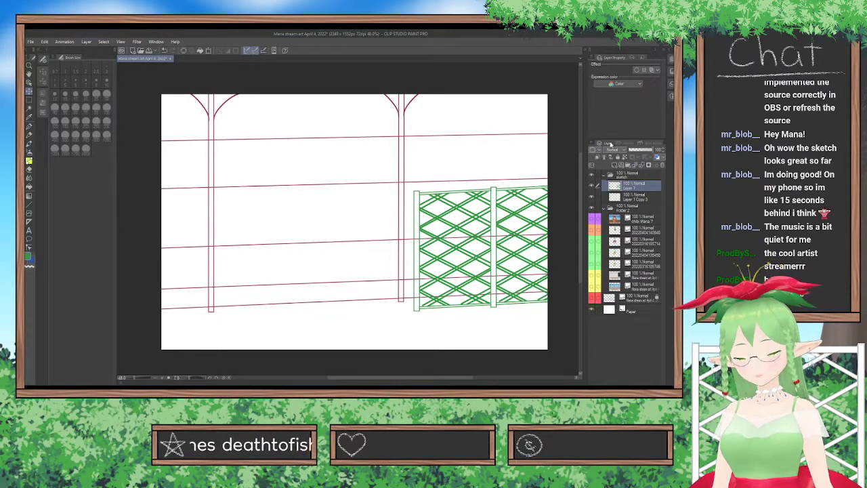
Add an empty layer above the merged linework and set up the Rectangle figure tool with a dark blue colour.
key("ctrl+z")
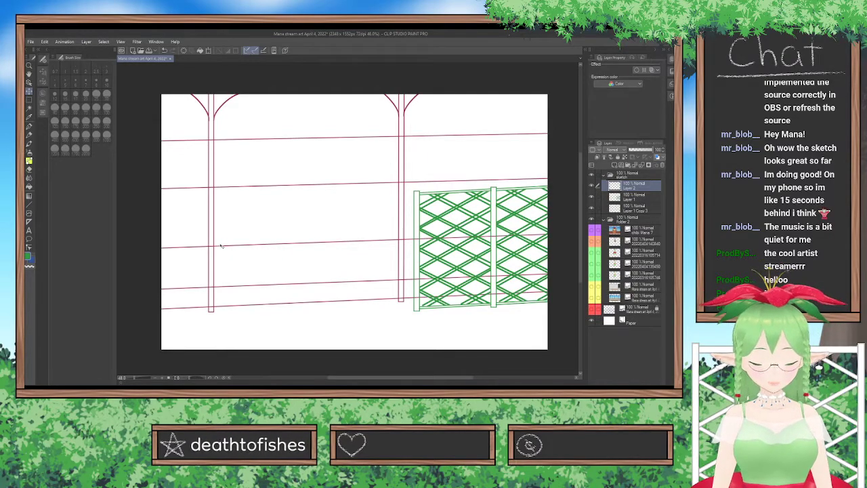
left_click(43, 102)
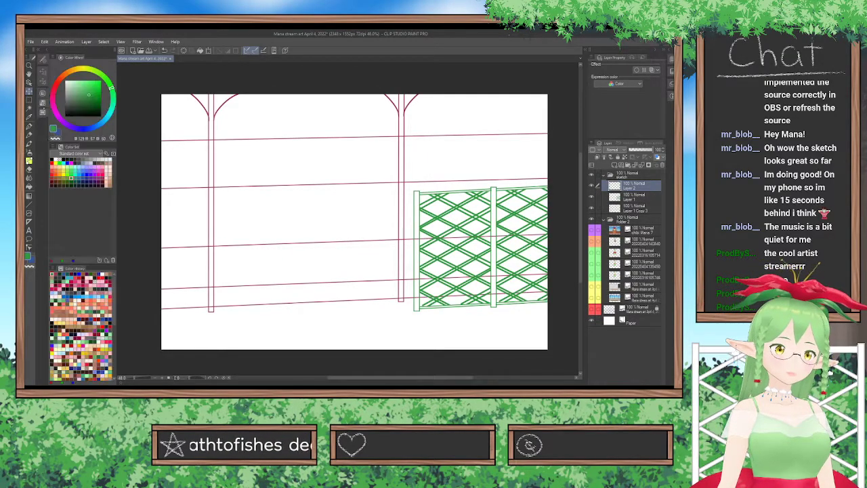
left_click(81, 174)
left_click(83, 174)
left_click(86, 175)
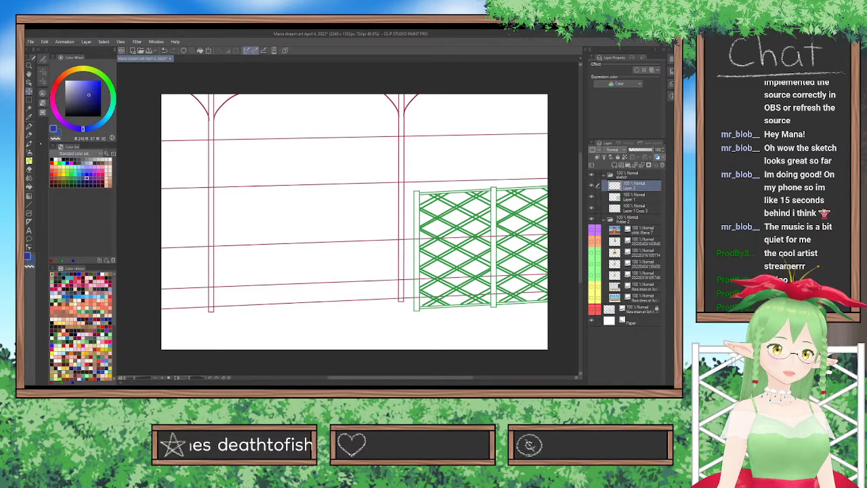
left_click(29, 204)
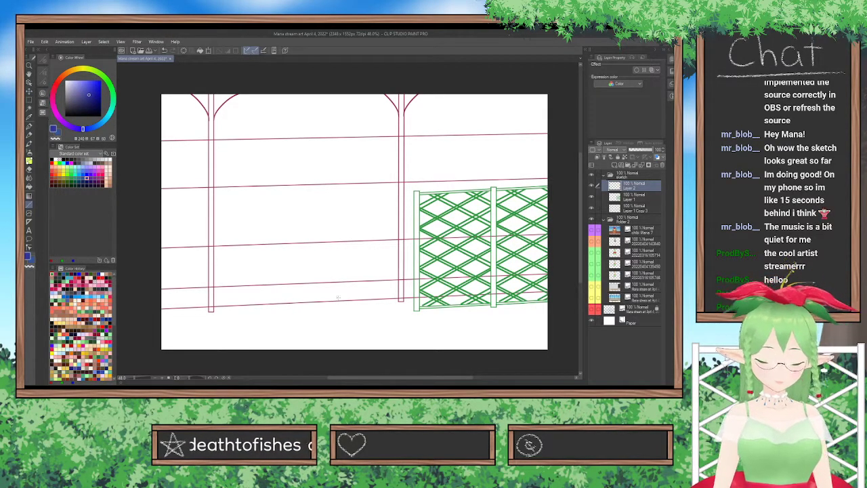
left_click(42, 76)
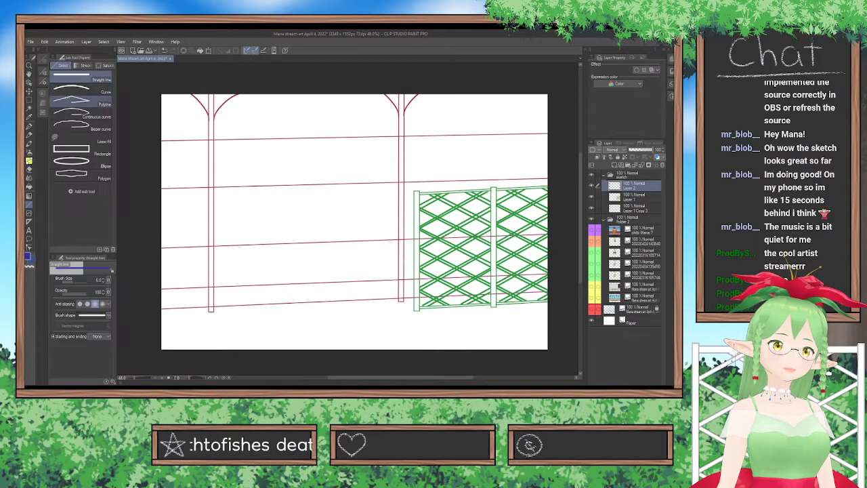
left_click(83, 152)
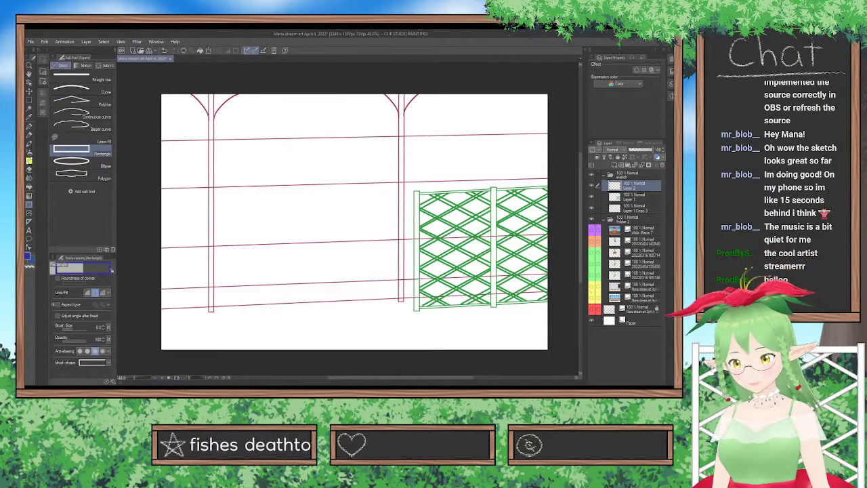
Show the rough scene sketch, unlock its layer, lower its opacity until the lines are faint, and lock it again.
left_click(592, 309)
left_click(639, 309)
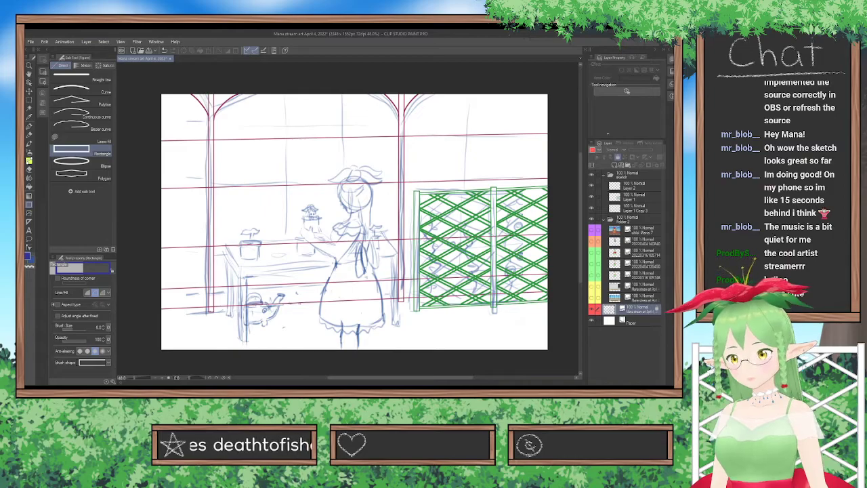
left_click(620, 164)
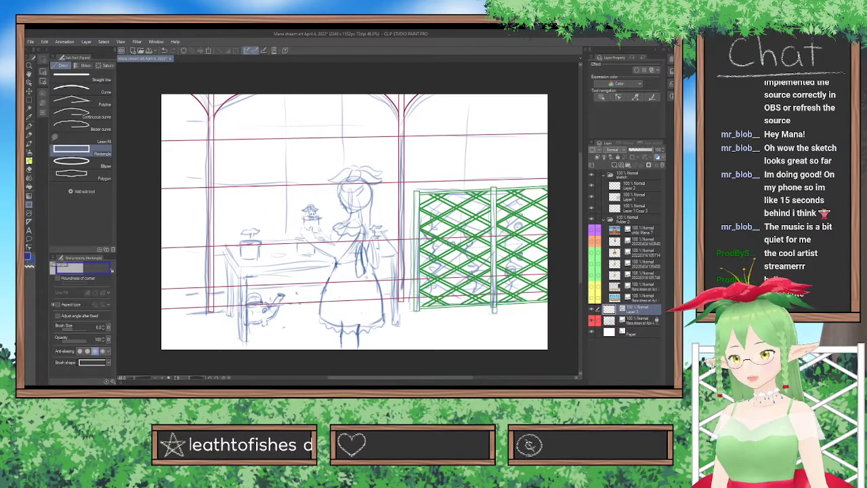
key("ctrl+z")
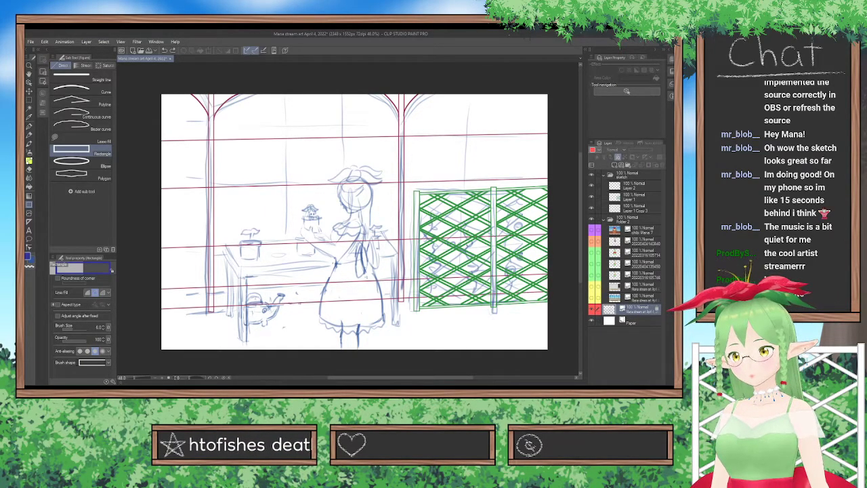
left_click(618, 157)
left_click(644, 150)
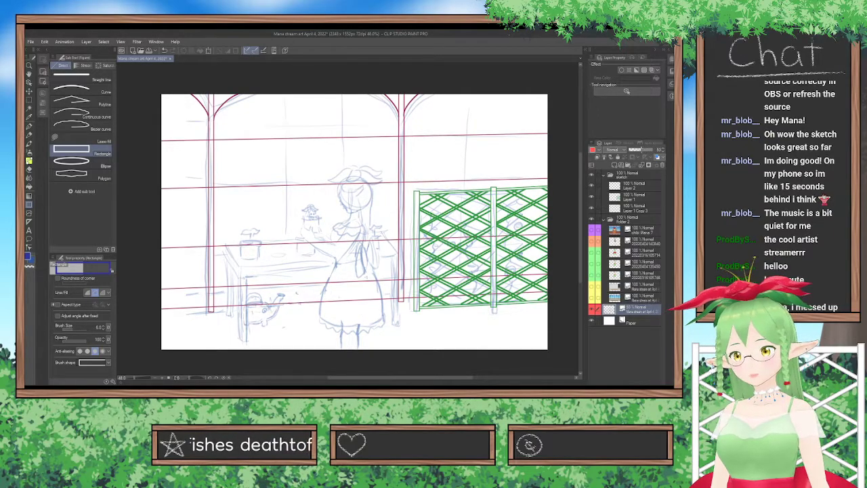
left_click_drag(641, 150, 638, 150)
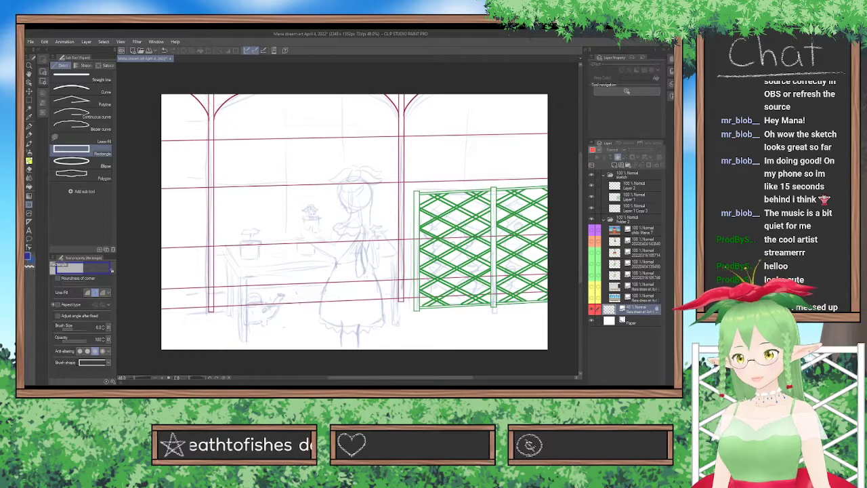
left_click(618, 157)
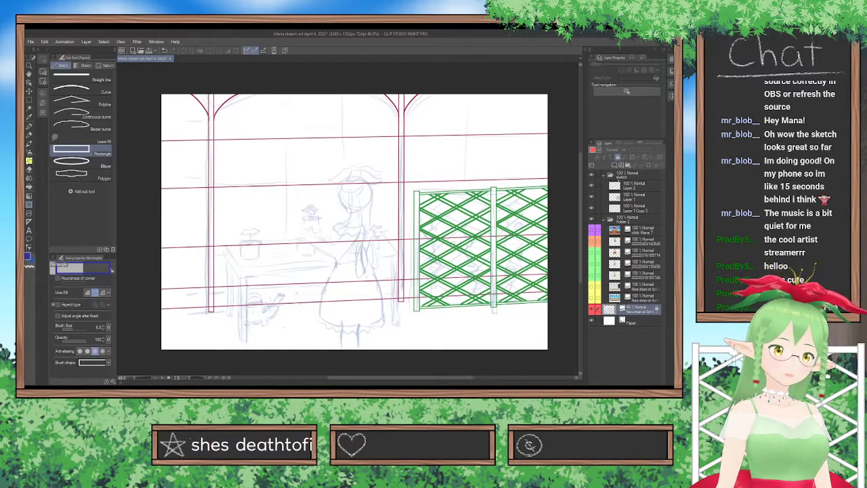
Draw a blue rectangle over the sketched table on Layer 2 and free-transform it into a slanted tabletop in perspective.
left_click(637, 186)
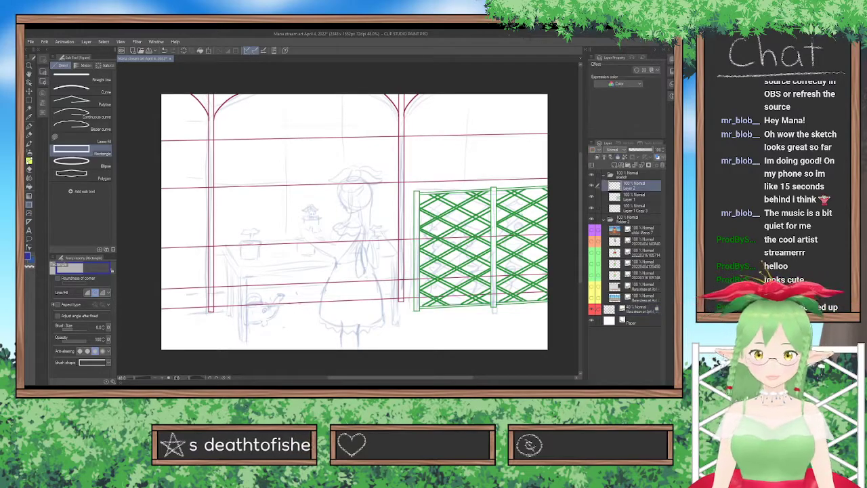
mouse_move(222, 244)
left_mouse_down()
mouse_move(389, 268)
mouse_move(407, 277)
mouse_move(404, 298)
left_mouse_up()
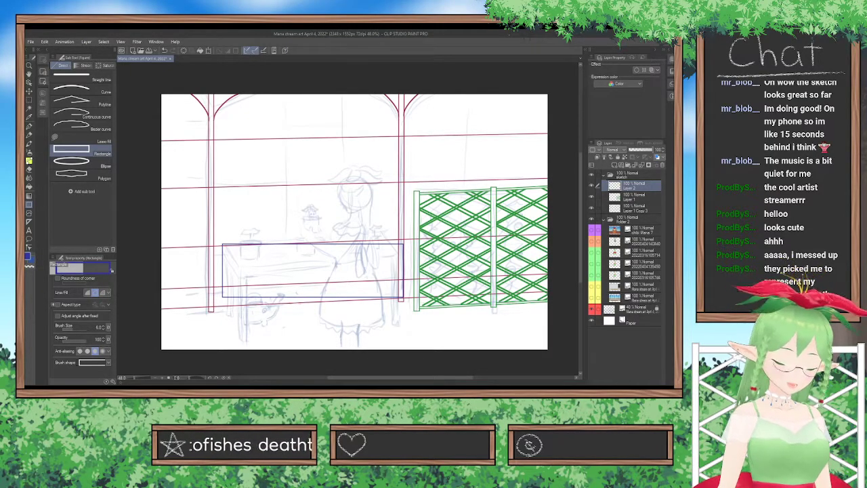
key("ctrl+t")
mouse_move(314, 296)
left_mouse_down()
mouse_move(322, 276)
mouse_move(324, 311)
mouse_move(322, 298)
left_mouse_up()
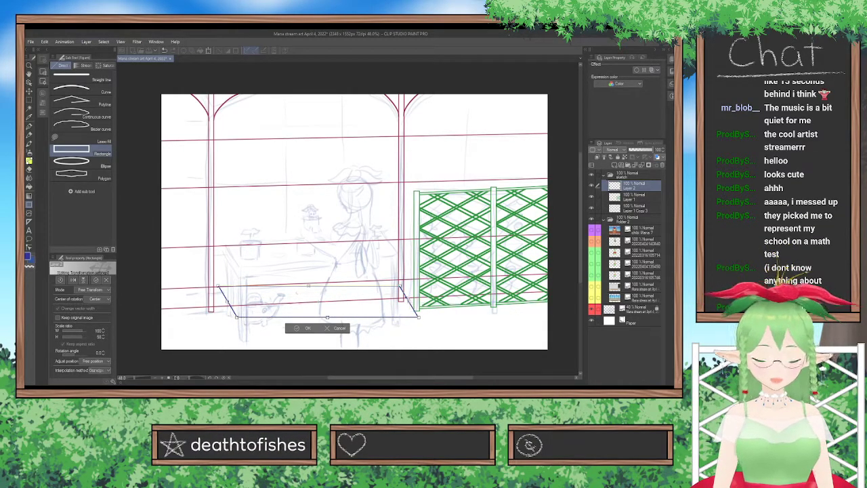
left_click_drag(409, 301, 383, 259)
left_click_drag(329, 272, 329, 264)
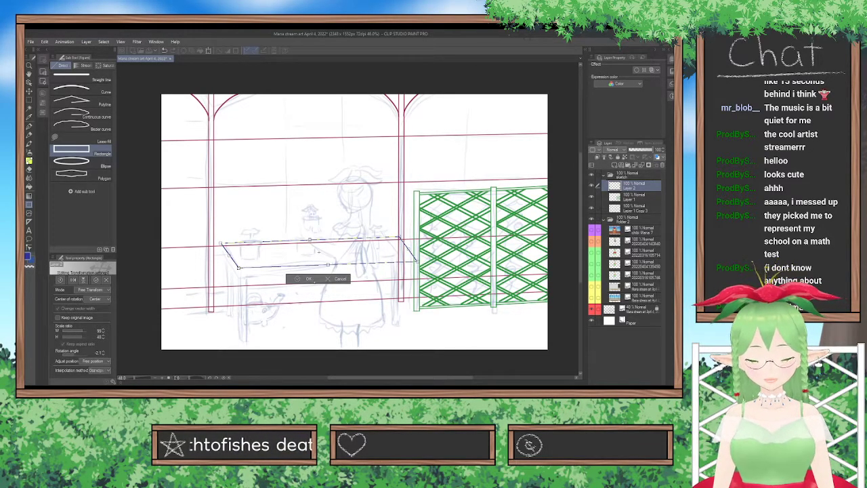
left_click(296, 278)
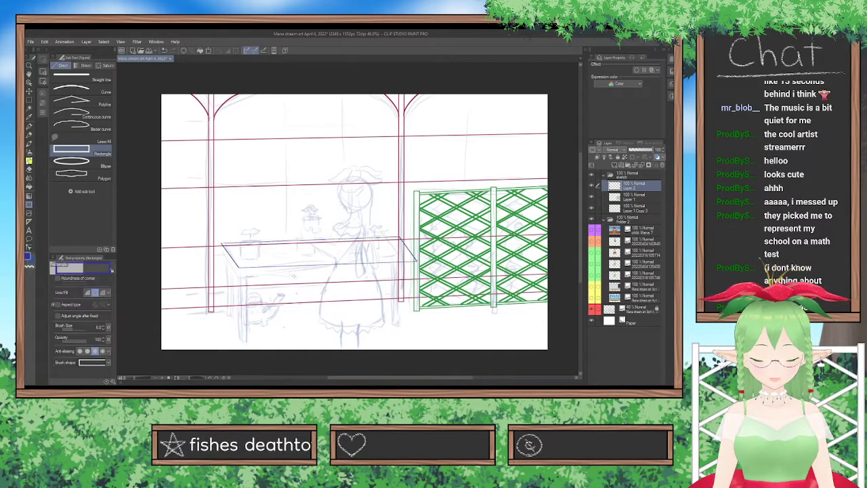
Duplicate the tabletop outline layer and move the copy slightly down to form the tabletop's lower edge.
left_click(29, 91)
left_click_drag(348, 186, 348, 190)
key("ctrl+v")
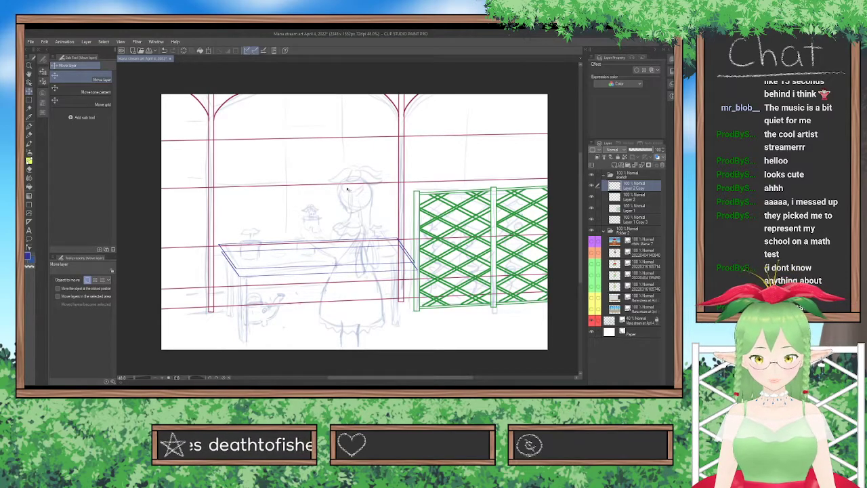
left_click_drag(345, 195, 343, 196)
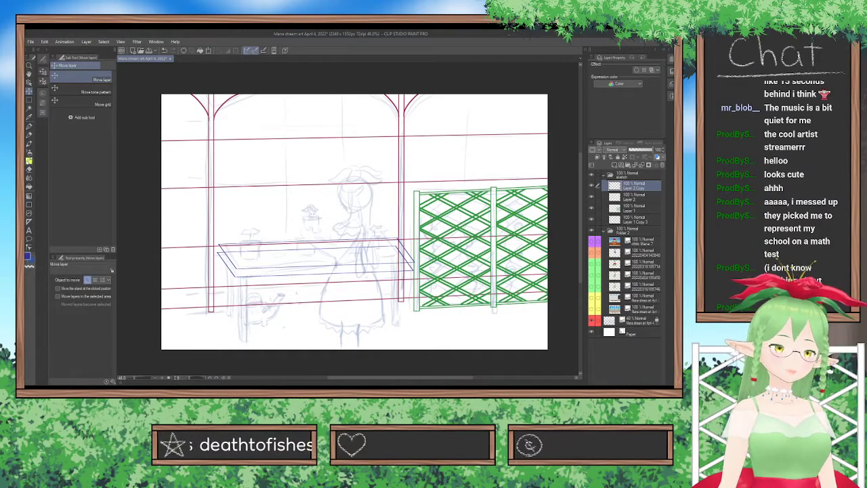
Select the copied tabletop's rear edges with the Selection pen, delete them and clear the selection.
left_click(29, 100)
left_click(75, 128)
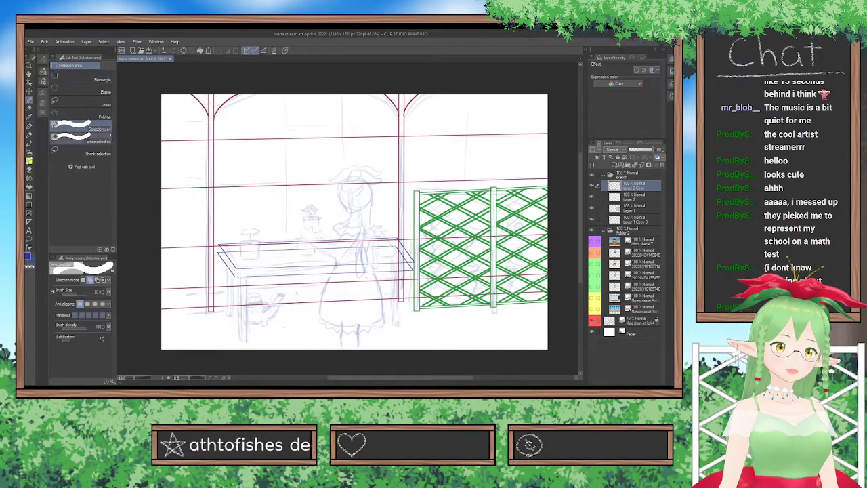
mouse_move(231, 242)
left_mouse_down()
mouse_move(309, 251)
mouse_move(301, 256)
mouse_move(303, 239)
mouse_move(324, 245)
mouse_move(309, 251)
mouse_move(358, 256)
mouse_move(382, 249)
mouse_move(339, 252)
mouse_move(386, 240)
left_mouse_up()
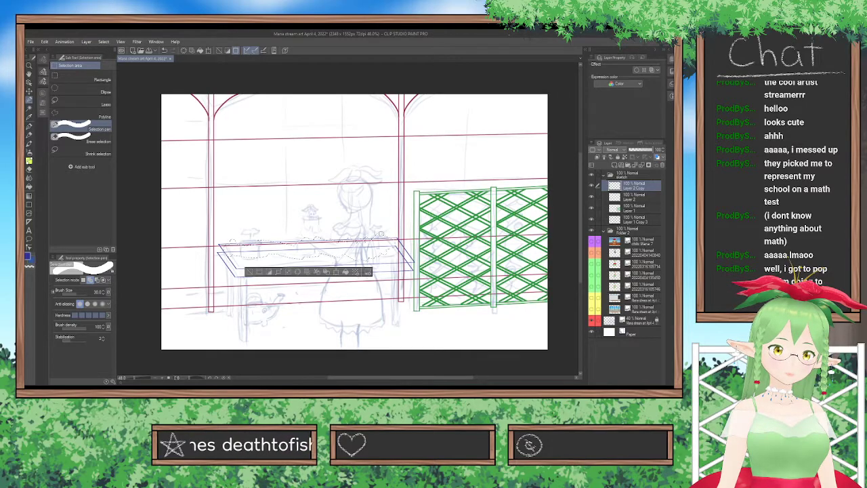
mouse_move(392, 239)
left_mouse_down()
mouse_move(412, 261)
mouse_move(382, 242)
mouse_move(376, 249)
left_mouse_up()
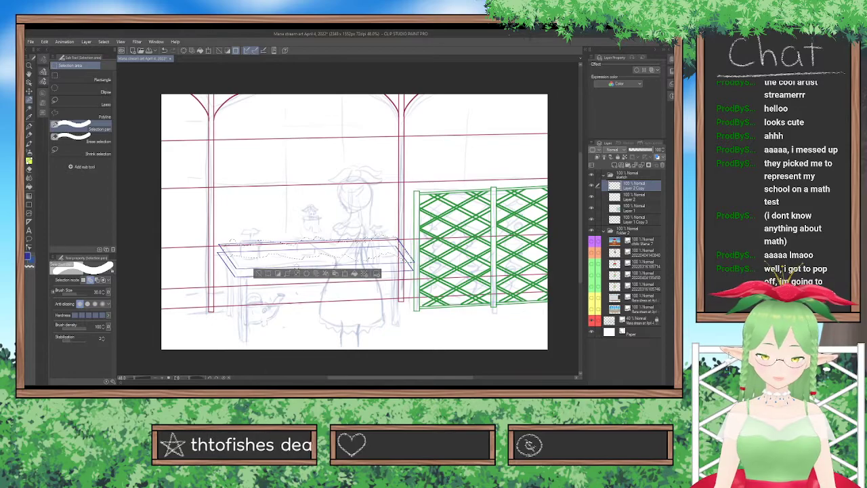
key("ctrl+d")
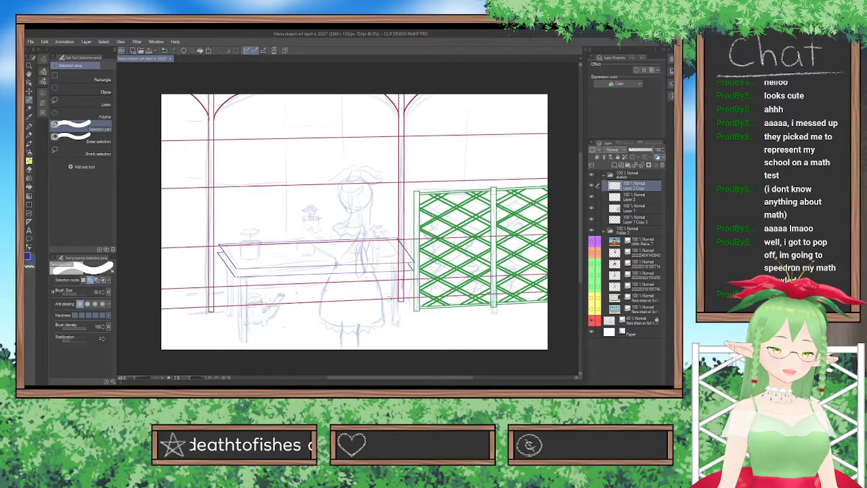
Try to close the tabletop's right end on Layer 2 with a short vertical shape joining the upper and lower front corners.
scroll(350, 259, "up", 1)
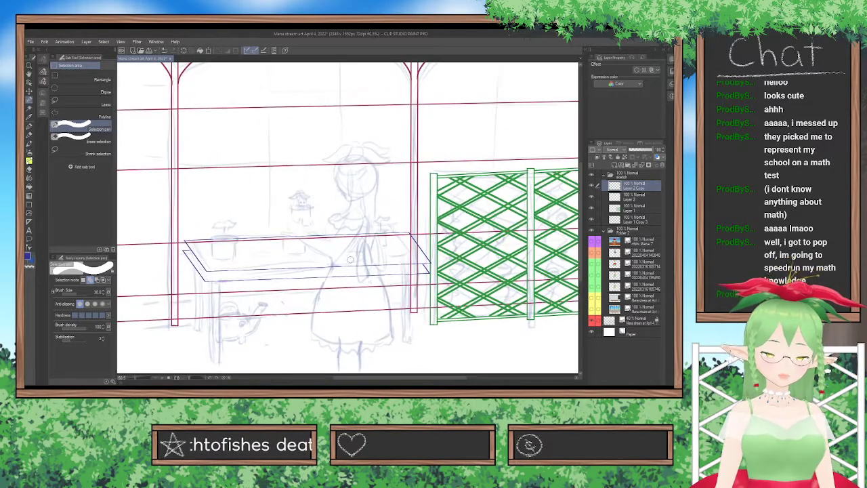
scroll(350, 259, "up", 1)
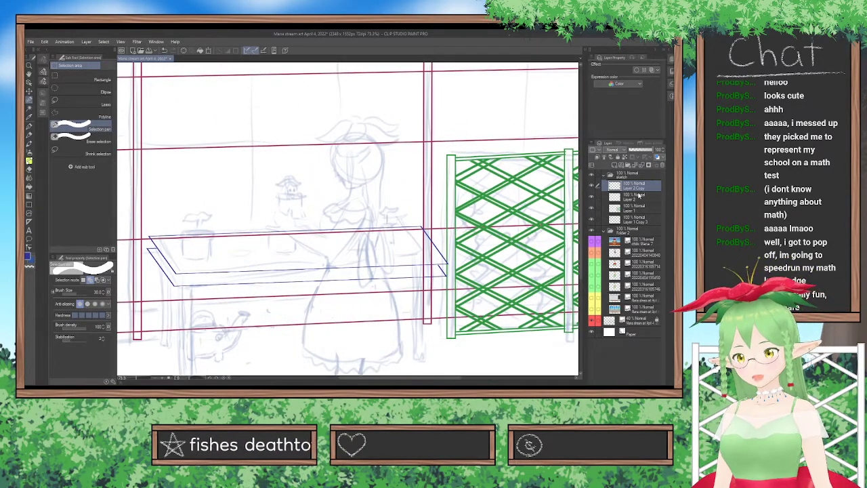
left_click(638, 196)
left_click(591, 186)
left_click(591, 186)
scroll(464, 218, "up", 1)
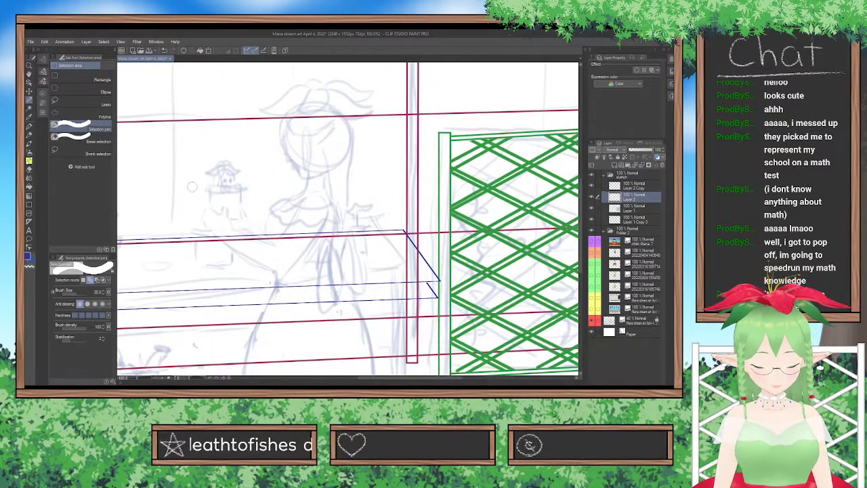
left_click(29, 203)
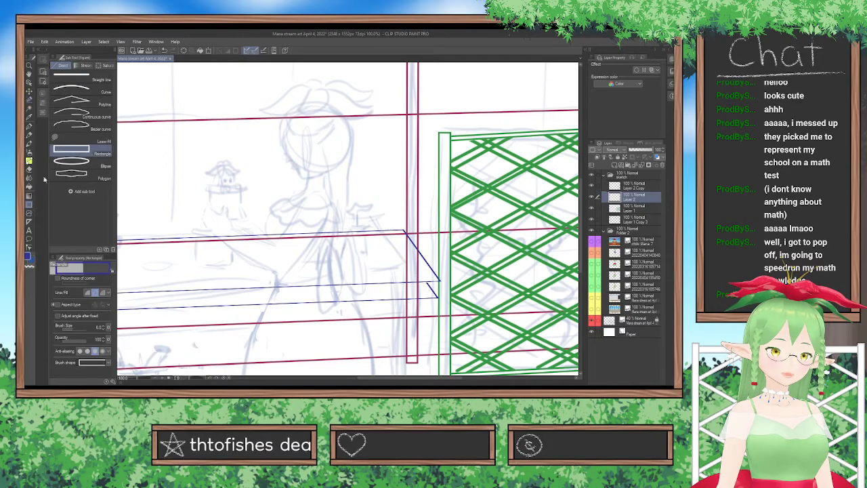
left_click(99, 79)
left_click(83, 151)
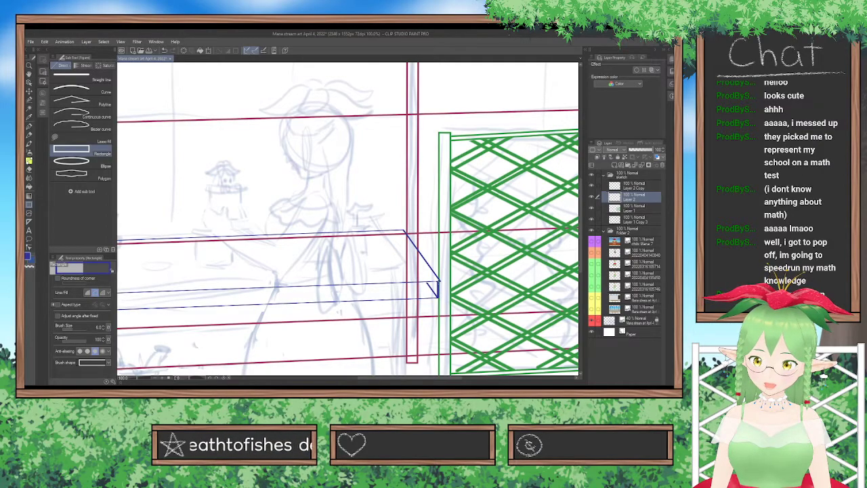
Undo the corner join along with the deletion and selection of the copied tabletop's rear edges.
key("ctrl+z")
key("ctrl+z")
key("ctrl+z")
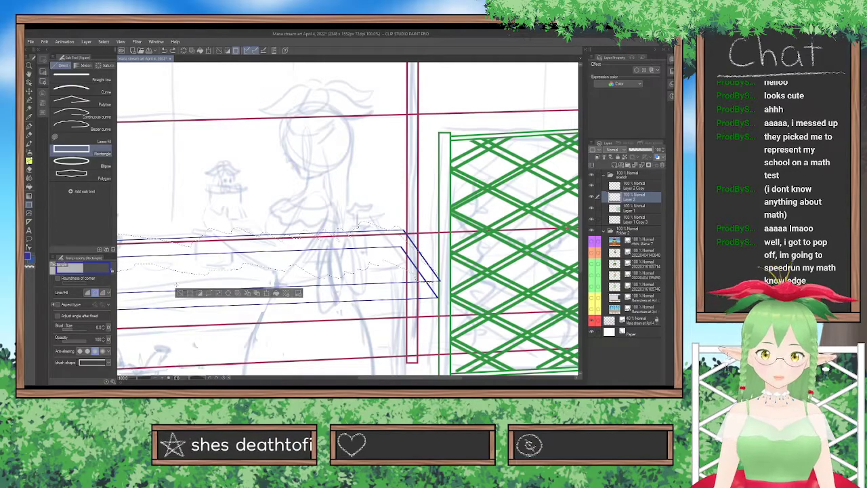
key("ctrl+z")
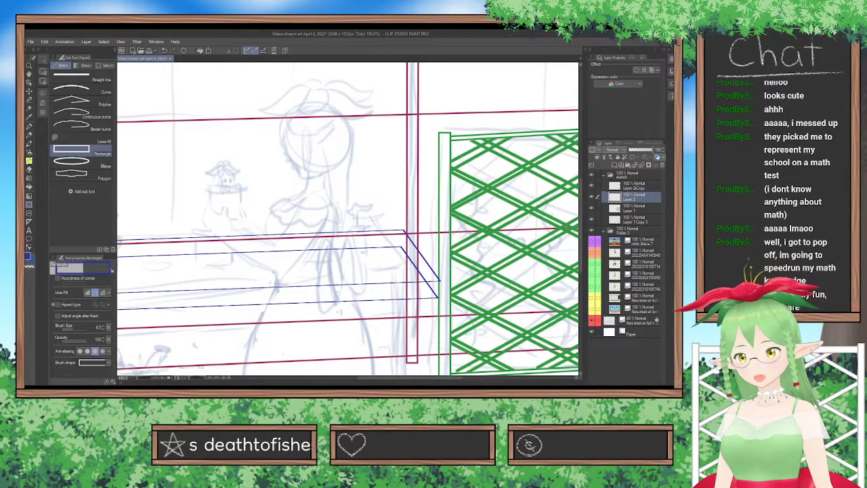
Try to draw the tabletop's right front corner edge on Layer 2 Copy, then duplicate the layer and shift the duplicate left.
left_click(634, 185)
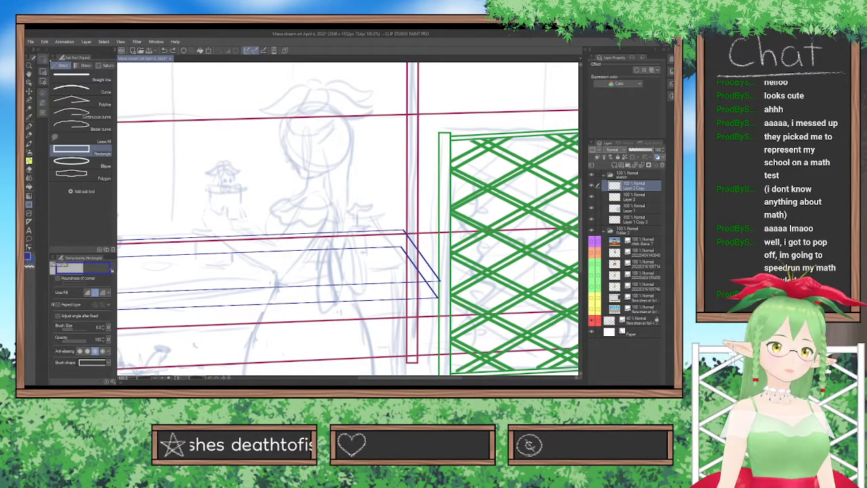
left_click(43, 72)
left_click(54, 82)
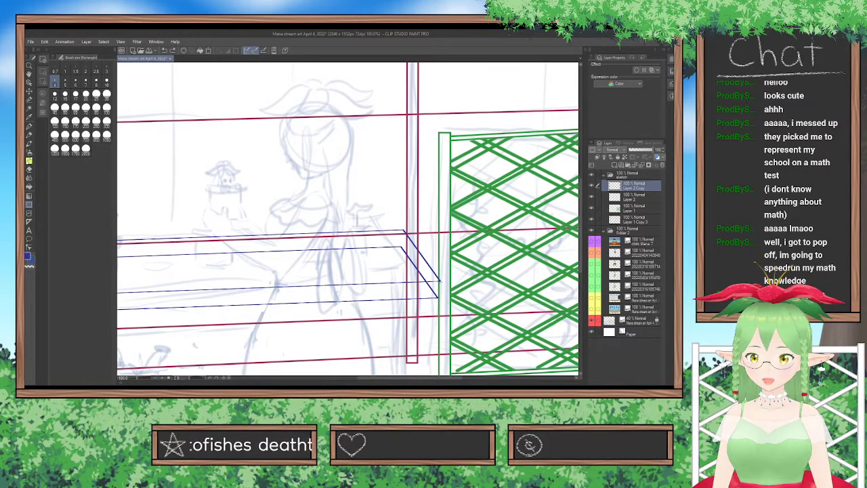
left_click_drag(439, 282, 440, 302)
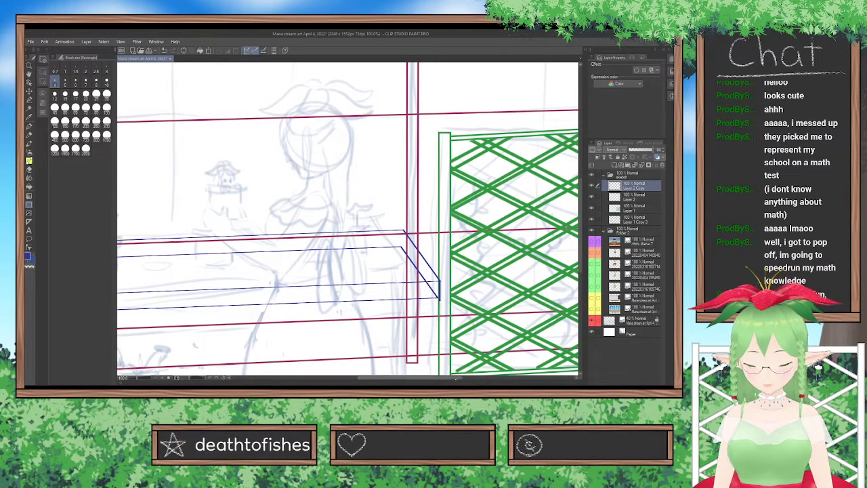
key("ctrl+c")
key("ctrl+v")
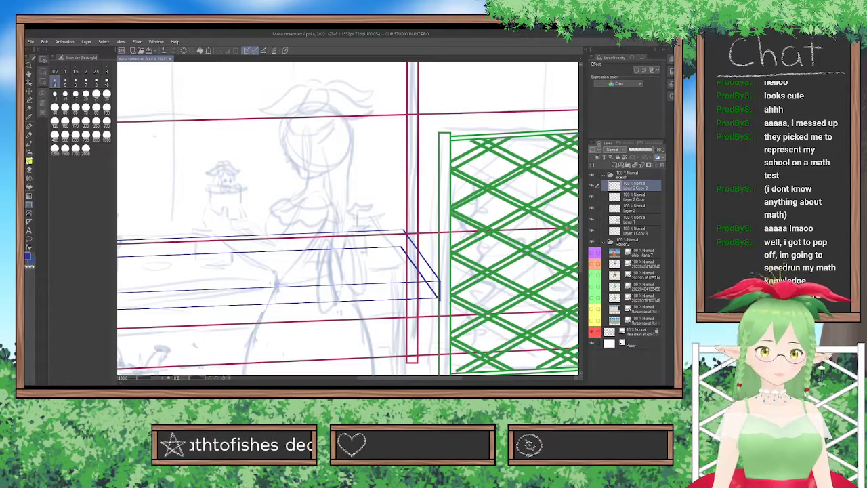
key("k")
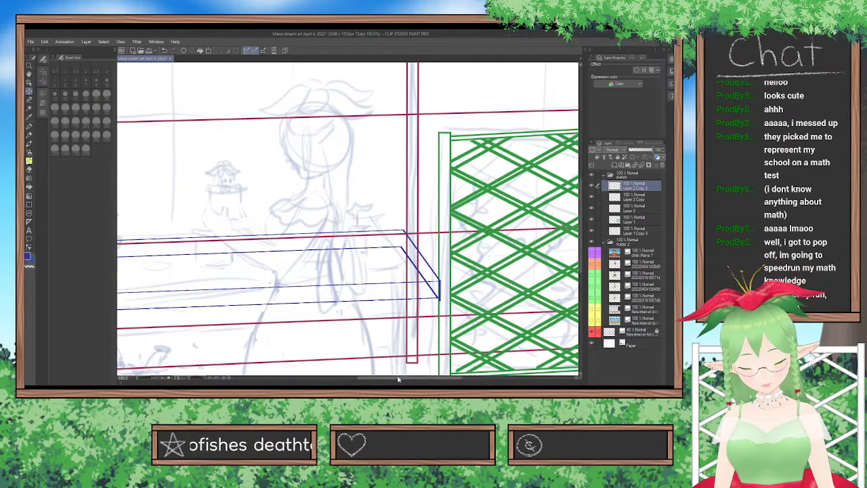
left_click_drag(396, 378, 371, 378)
left_click_drag(437, 329, 200, 337)
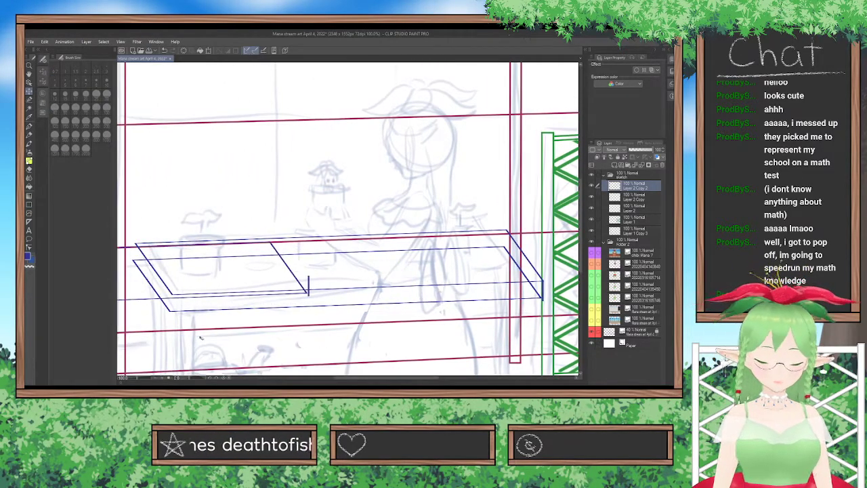
Undo the shifted duplicate layer and the corner edge drawn on Layer 2 Copy.
key("ctrl+z")
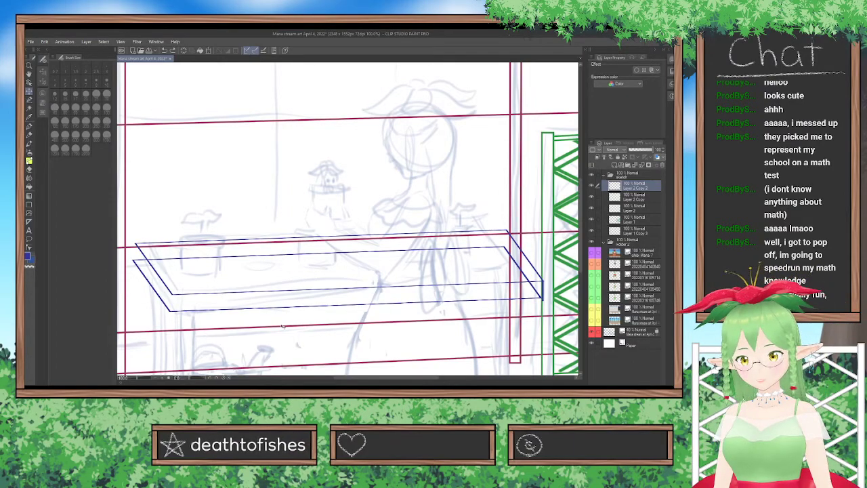
key("ctrl+z")
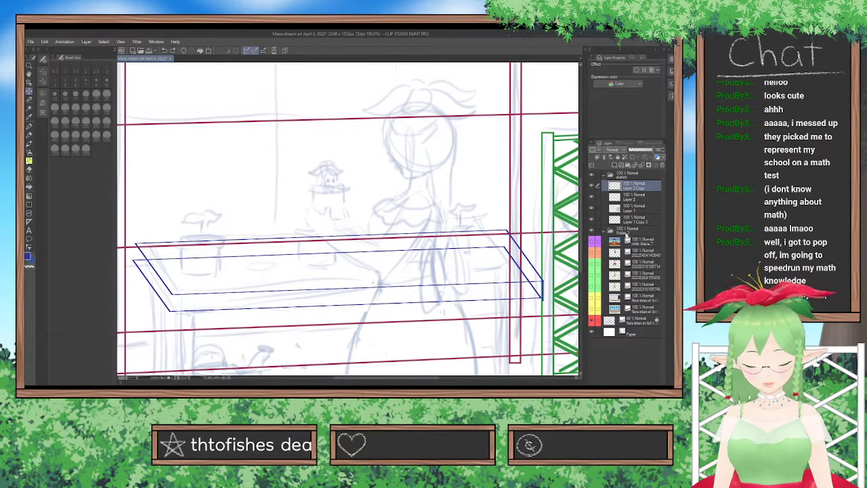
key("ctrl+y")
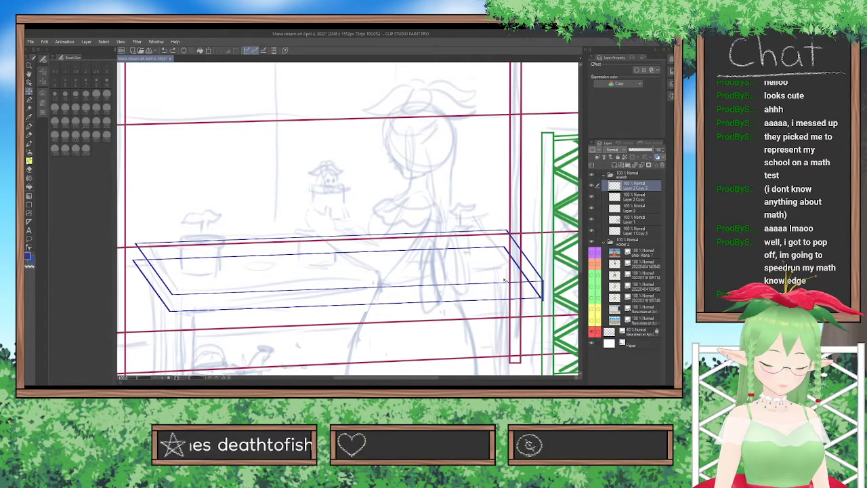
key("ctrl+y")
key("ctrl+y")
key("ctrl+z")
key("ctrl+z")
key("ctrl+z")
left_click(592, 185)
left_click(592, 186)
key("ctrl+z")
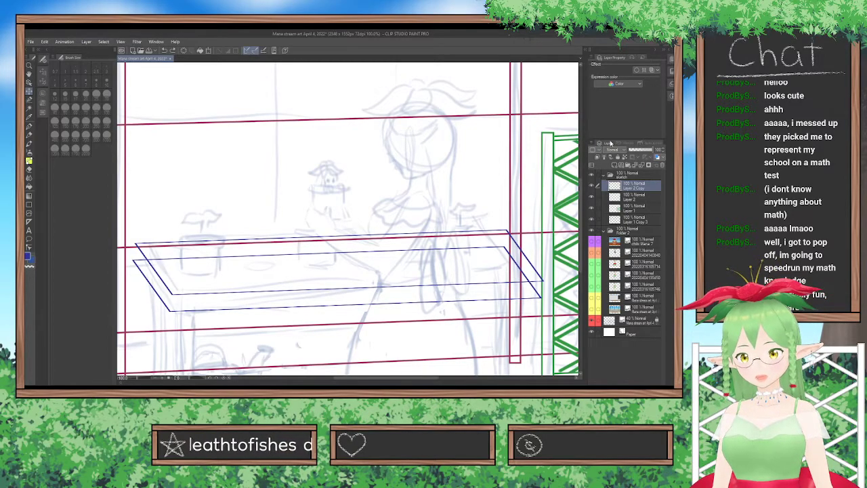
Draw a short vertical edge at the tabletop's right front corner on a new layer and place a duplicate at the left front corner.
key("ctrl+shift+n")
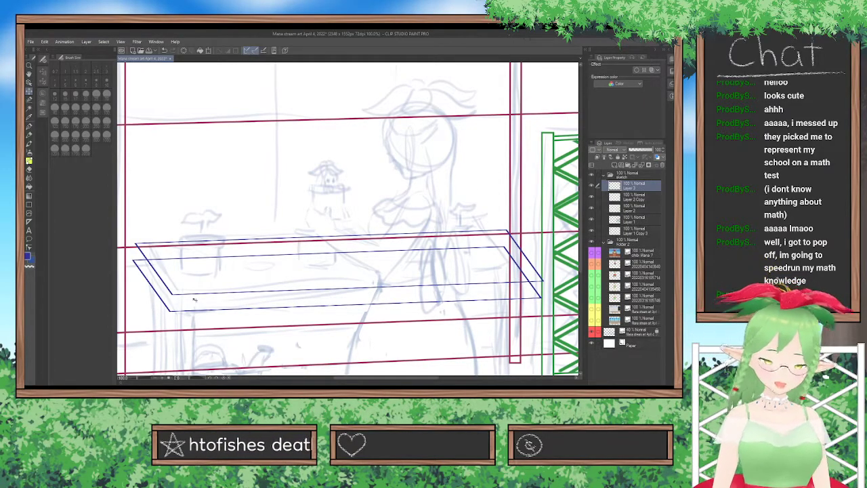
left_click(30, 200)
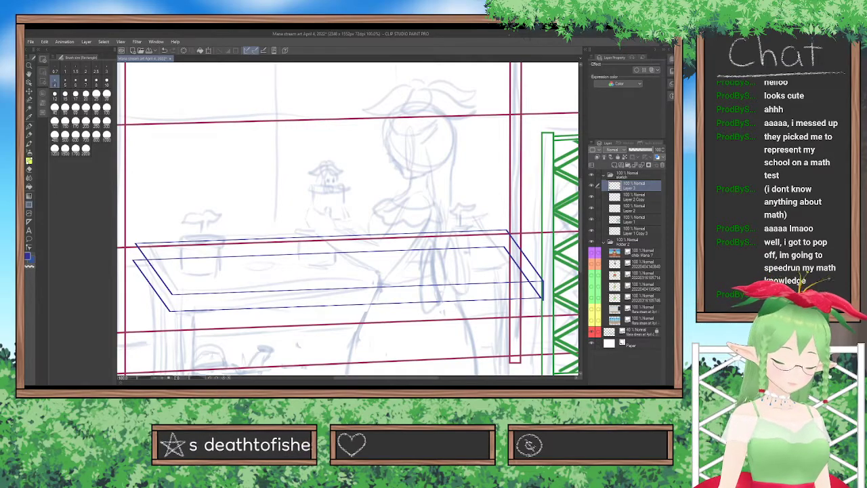
key("ctrl+v")
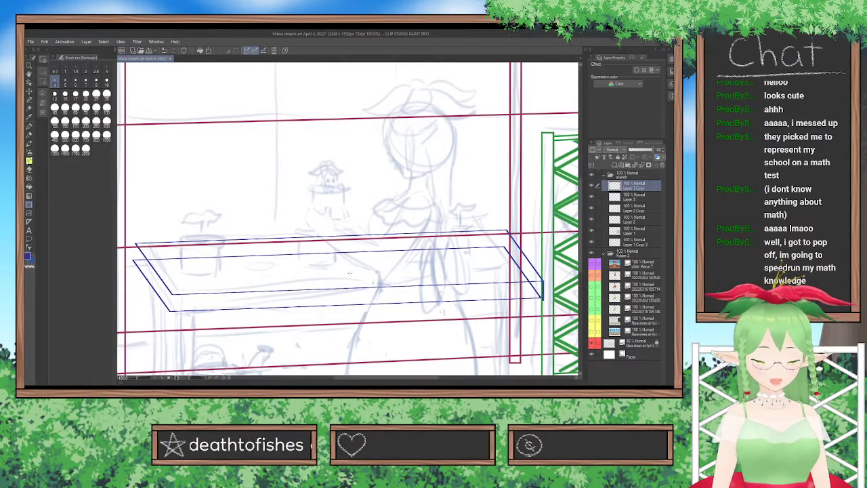
left_click(29, 91)
left_click_drag(481, 297, 122, 308)
left_click_drag(313, 350, 302, 350)
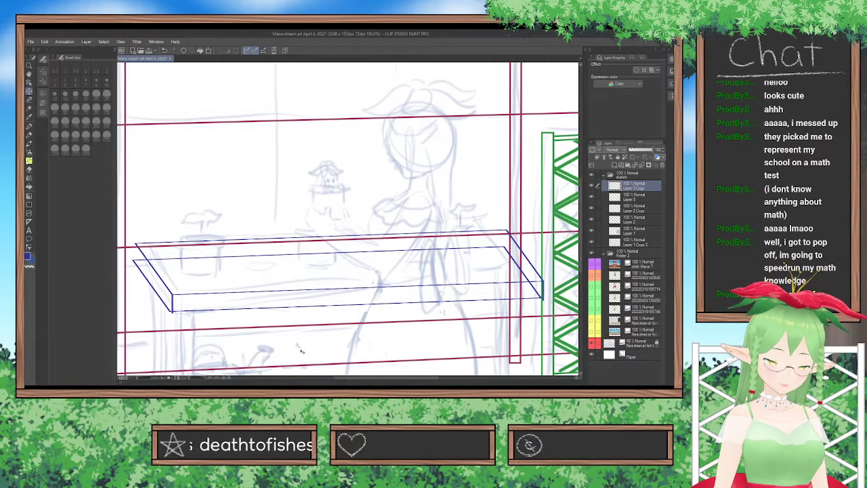
Duplicate the vertical corner edge again and place it at the tabletop's left rear corner.
key("ctrl+v")
left_click_drag(303, 350, 267, 295)
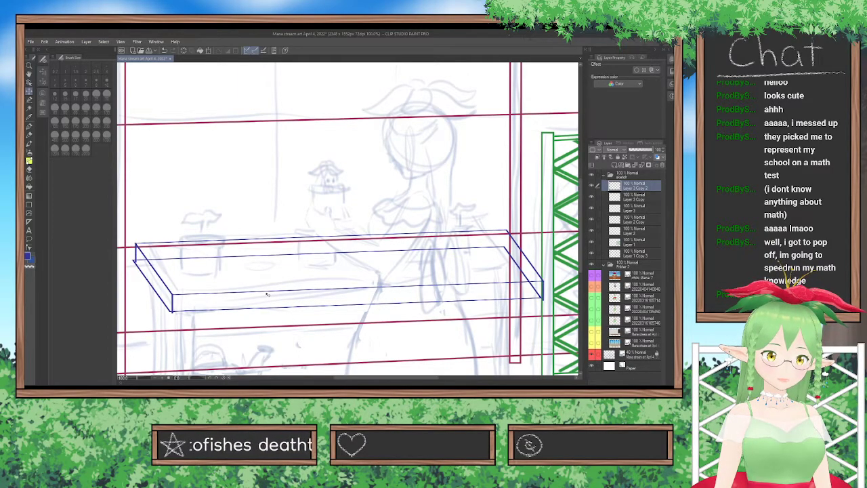
left_click_drag(267, 294, 266, 294)
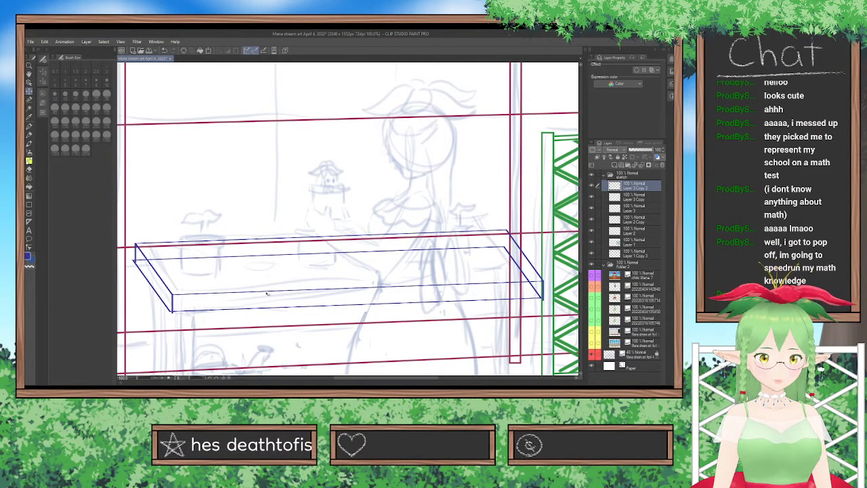
Align the lower outline on Layer 2 Copy with the corner edges and erase its hidden rear and right-side lines inside the tabletop.
left_click(635, 220)
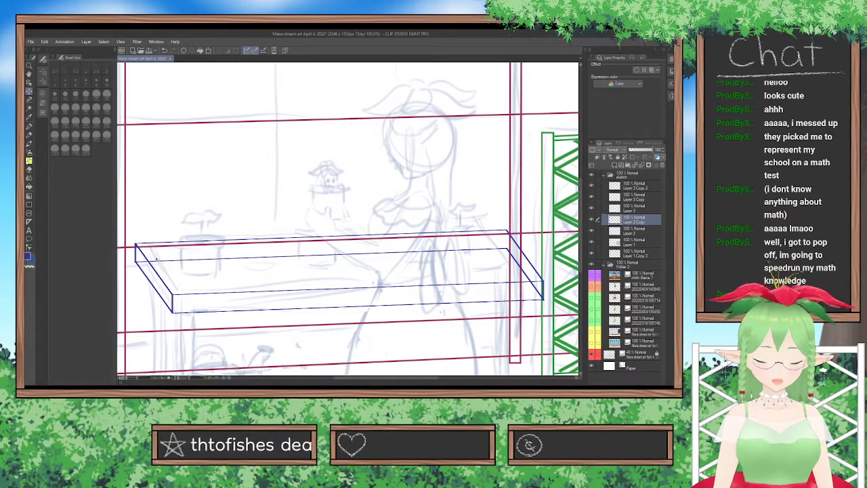
left_click(29, 170)
left_click(107, 109)
mouse_move(170, 248)
left_mouse_down()
mouse_move(148, 256)
mouse_move(189, 252)
left_mouse_up()
key("ctrl+z")
left_click(107, 96)
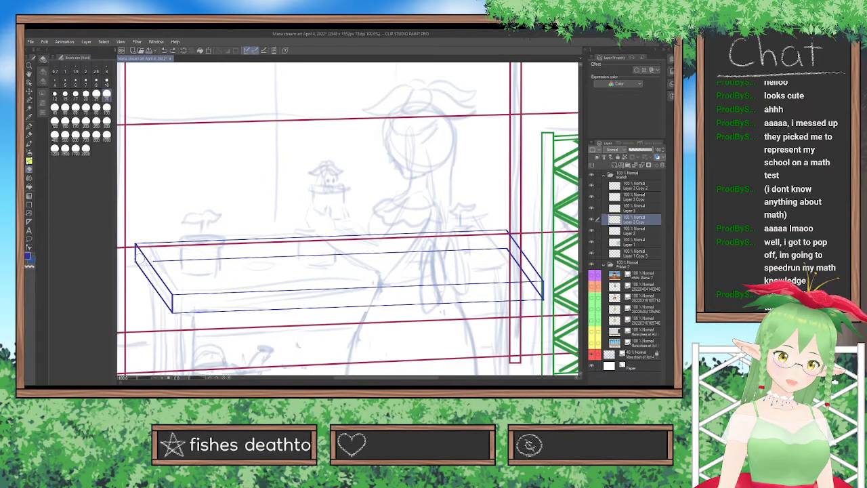
mouse_move(139, 260)
left_mouse_down()
mouse_move(175, 252)
mouse_move(247, 260)
mouse_move(294, 244)
mouse_move(301, 254)
mouse_move(360, 249)
mouse_move(349, 242)
mouse_move(432, 260)
mouse_move(448, 256)
mouse_move(441, 245)
mouse_move(478, 257)
mouse_move(484, 236)
mouse_move(508, 245)
mouse_move(536, 291)
left_mouse_up()
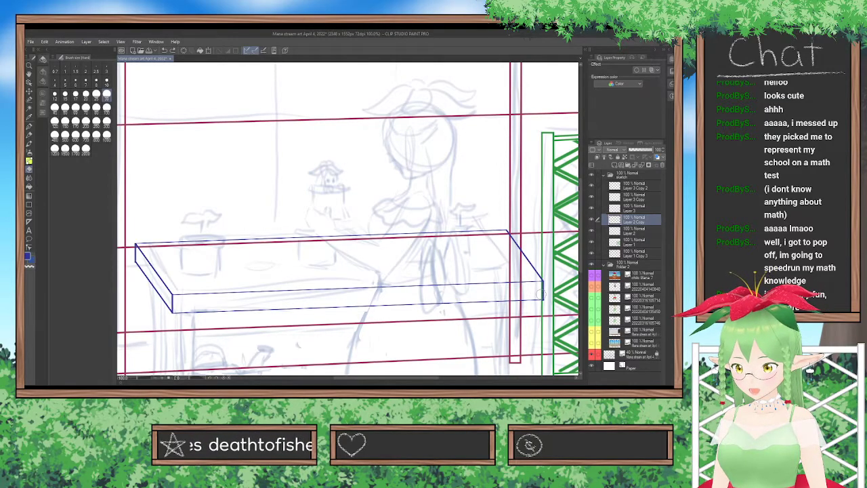
Merge the three corner-edge layers down into Layer 2 Copy.
scroll(543, 240, "down", 3)
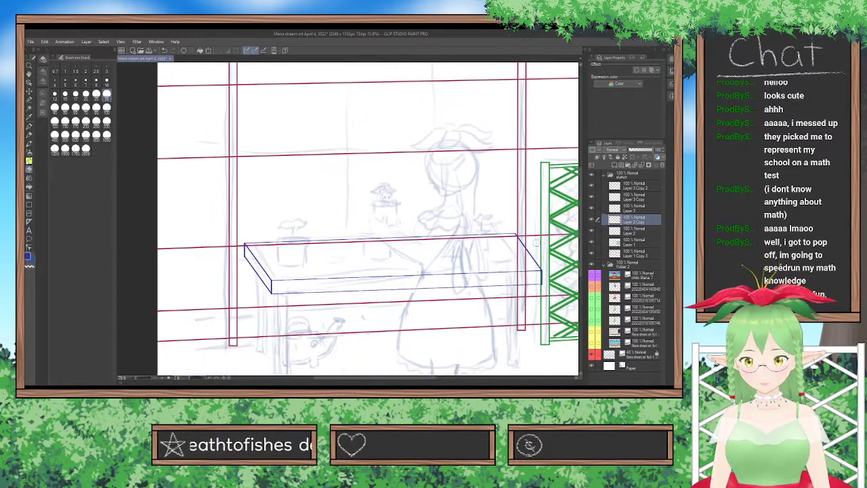
left_click(647, 186)
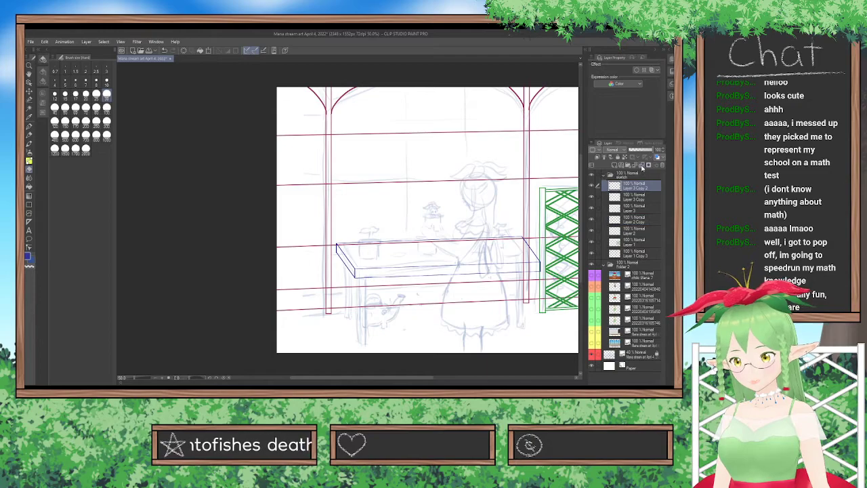
left_click(642, 165)
left_click(643, 165)
left_click(592, 209)
left_click(593, 209)
left_click(643, 166)
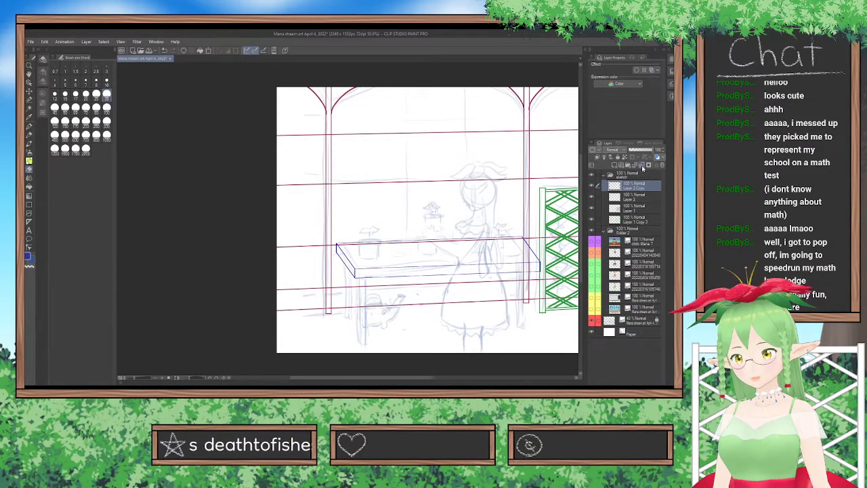
Colour-code Layer 1 green, Layer 1 Copy 3 crimson and Layer 2 blue in the layer list, and reselect Layer 2 Copy.
scroll(417, 306, "up", 2)
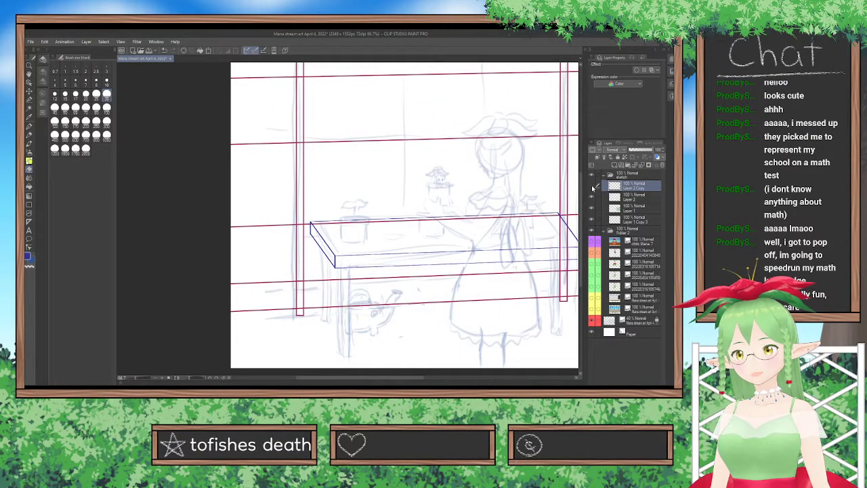
left_click_drag(582, 192, 582, 204)
scroll(478, 225, "up", 4)
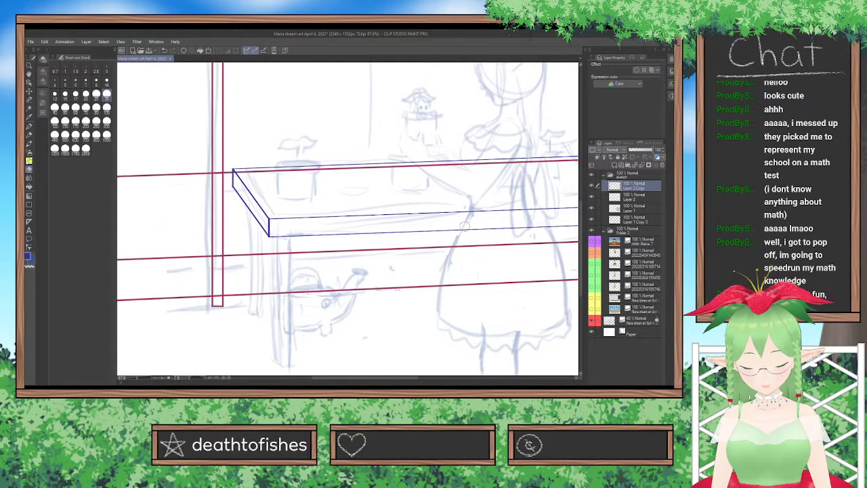
left_click(627, 217)
left_click(626, 207)
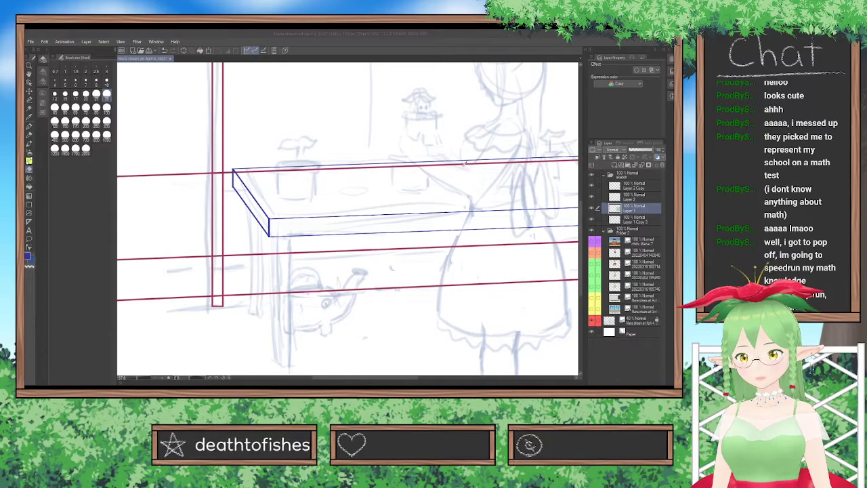
left_click(622, 220)
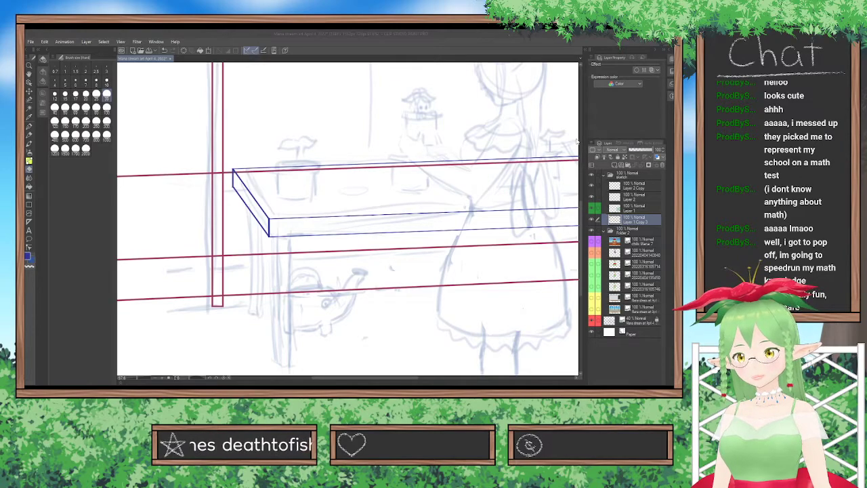
left_click(623, 196)
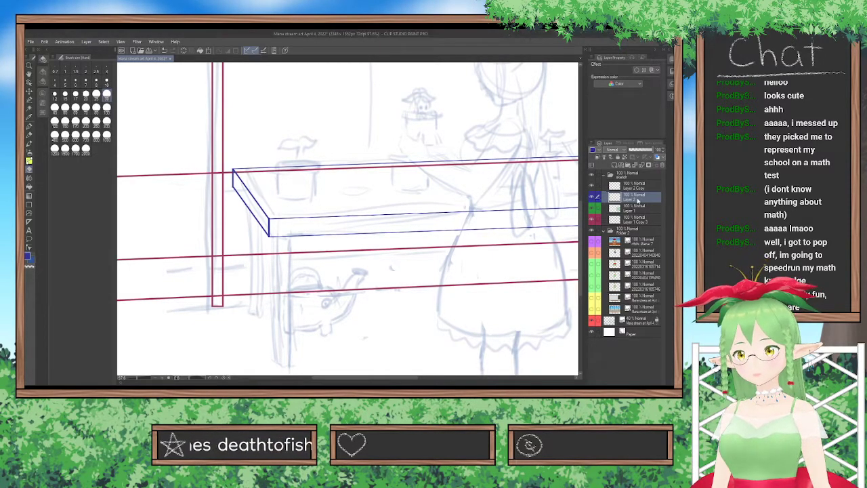
left_click(633, 185)
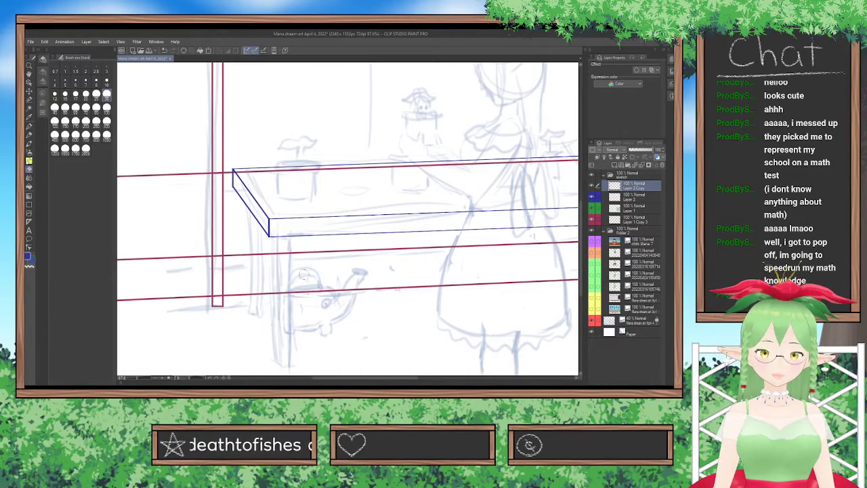
Try a narrow rectangular table leg below the tabletop's left front corner and undo it.
scroll(576, 215, "down", 2)
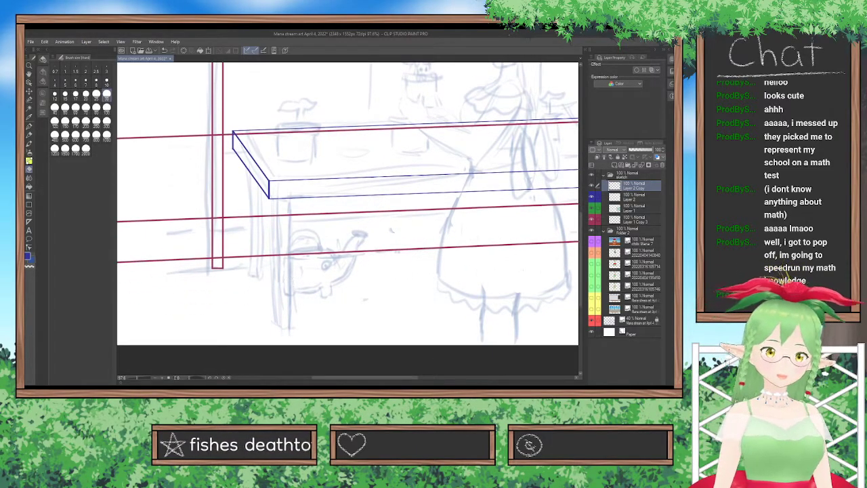
left_click(29, 204)
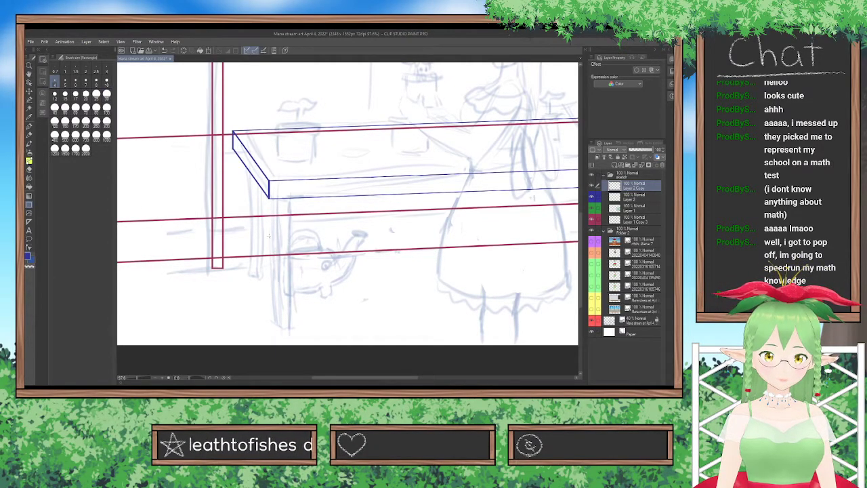
left_click_drag(269, 195, 275, 330)
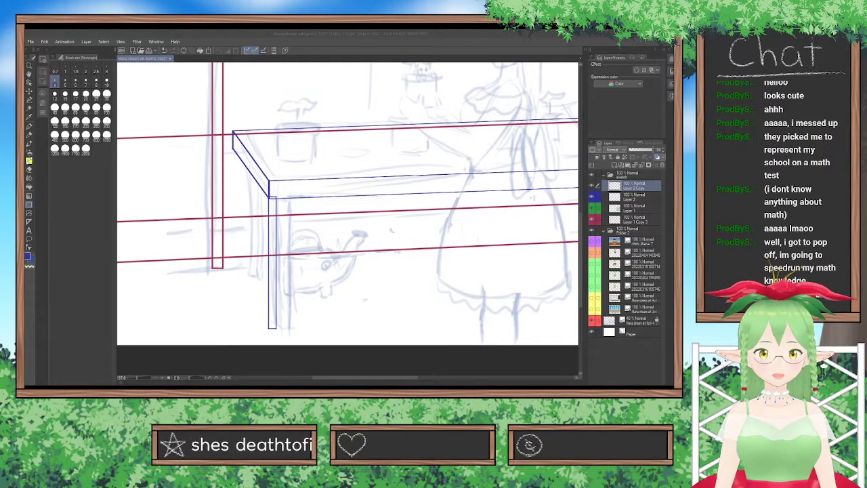
key("ctrl+z")
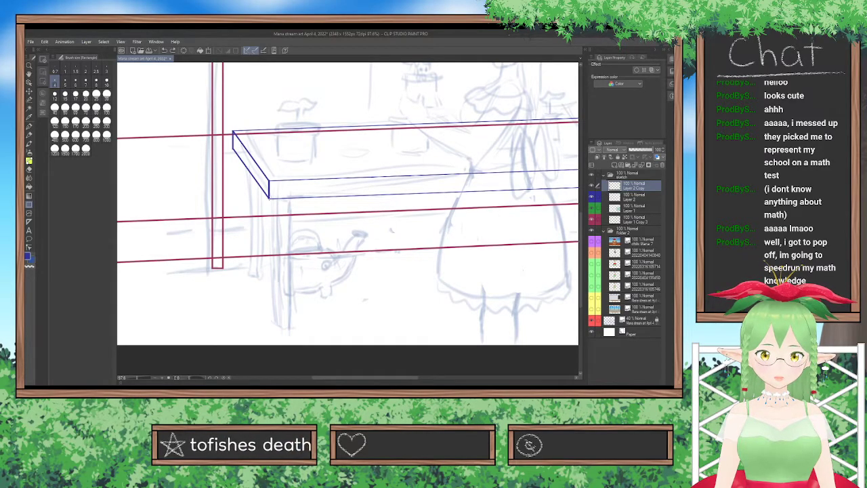
Draw a narrow rectangular front face for the table's left front leg, skew it to the tabletop's slope and place it under the corner.
left_click_drag(269, 197, 285, 328)
left_click_drag(286, 263, 281, 261)
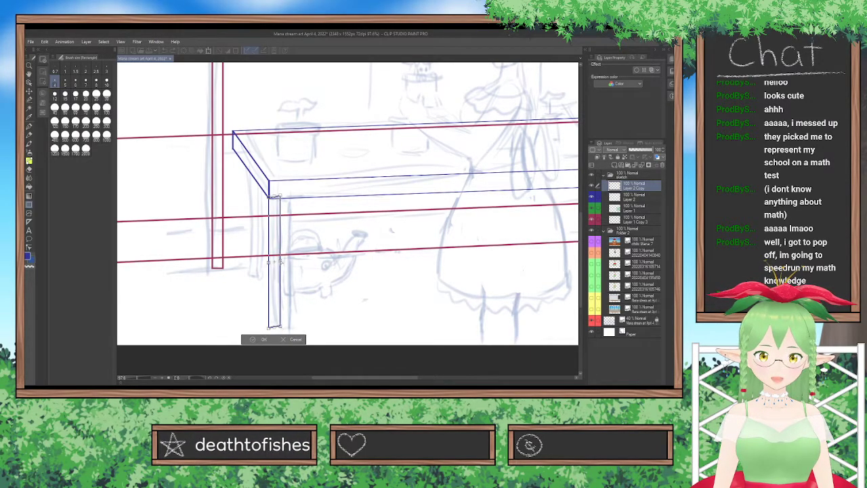
left_click_drag(282, 287, 268, 229)
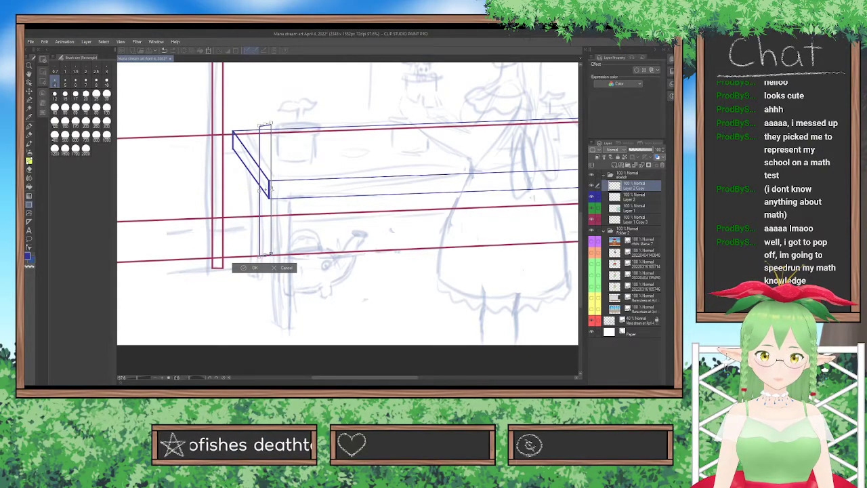
left_click_drag(267, 207, 279, 265)
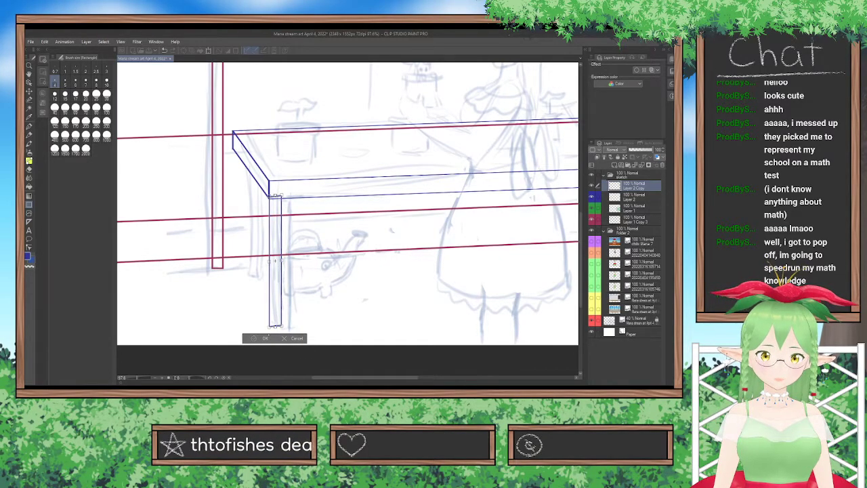
left_click(265, 338)
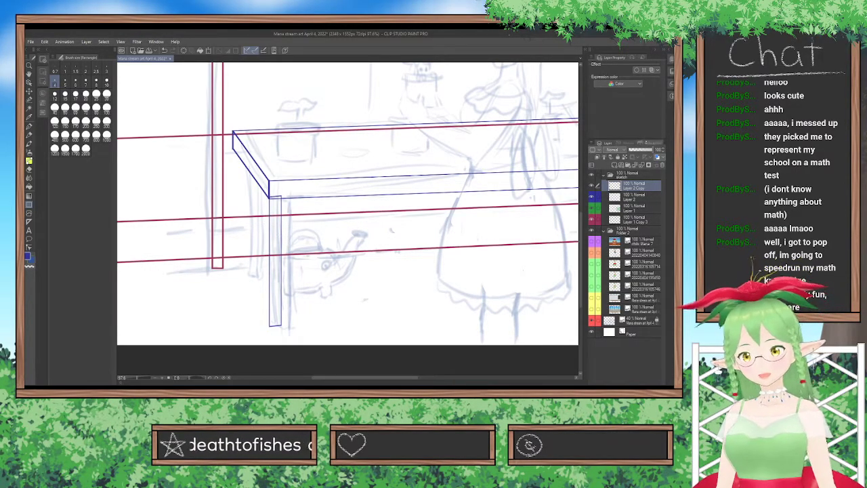
Draw the leg's side face as a narrow rectangle on a new layer, skewed in perspective and fitted along the front face's left edge.
key("ctrl+shift+n")
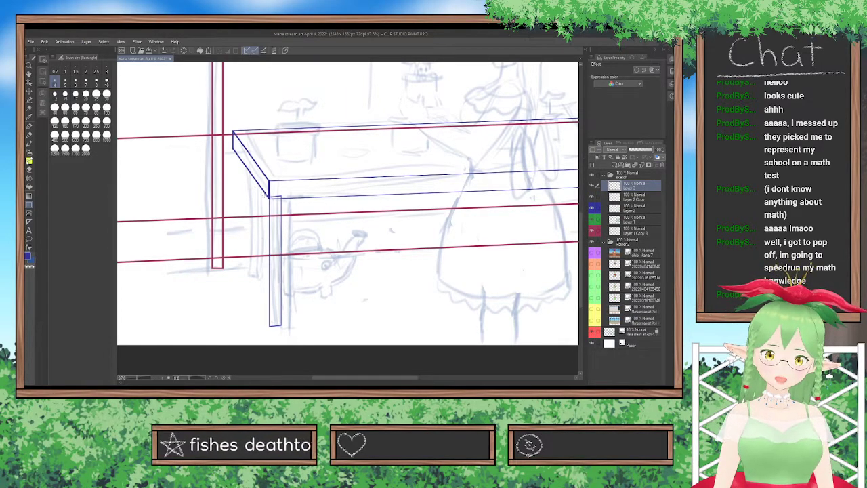
left_click_drag(263, 191, 270, 325)
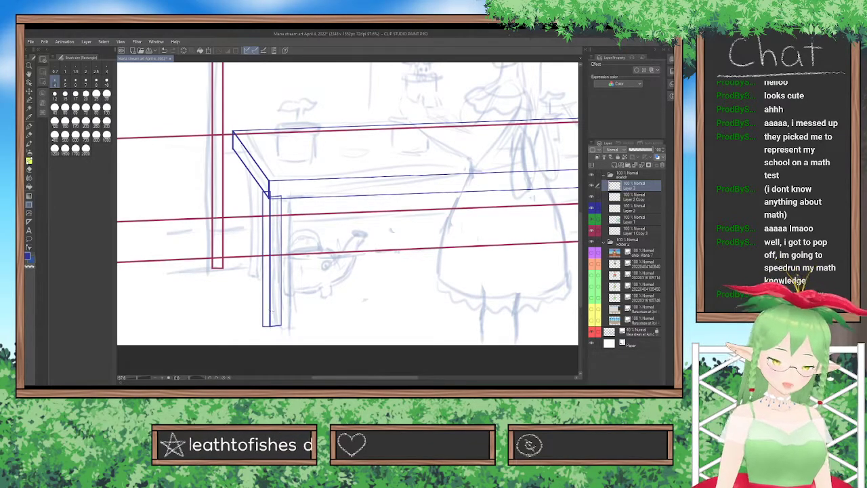
key("ctrl+t")
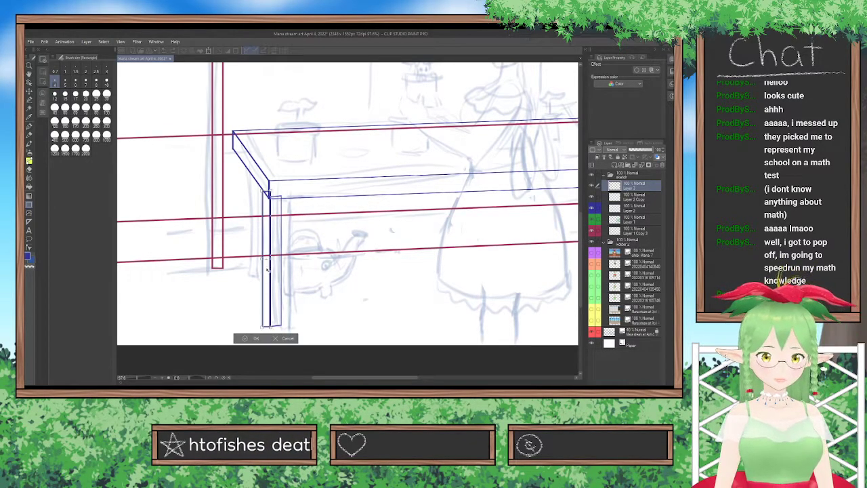
left_click_drag(263, 258, 268, 256)
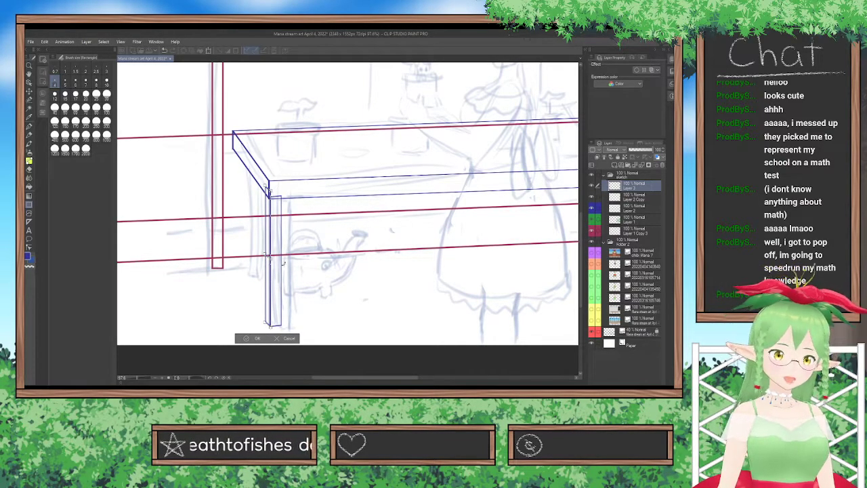
scroll(232, 272, "up", 4)
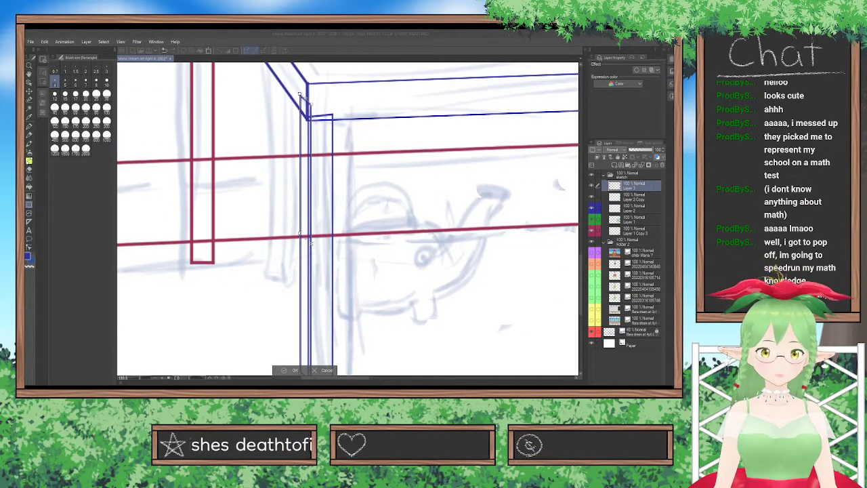
left_click(277, 326)
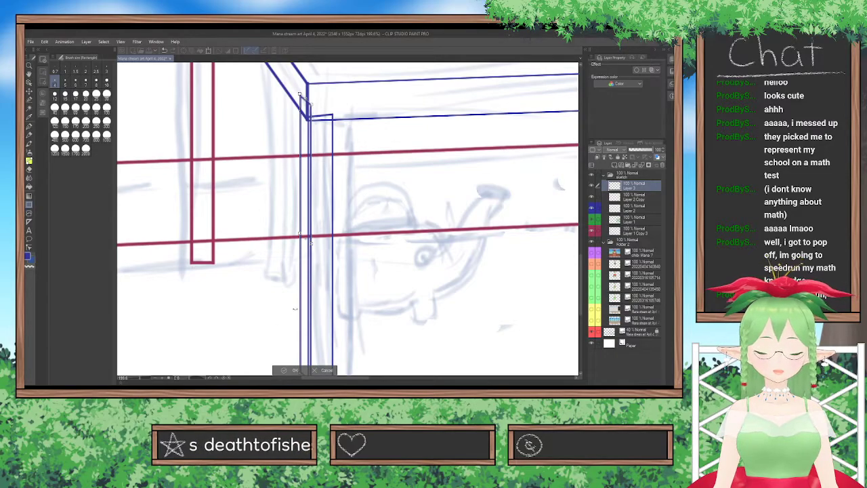
left_click_drag(581, 261, 580, 270)
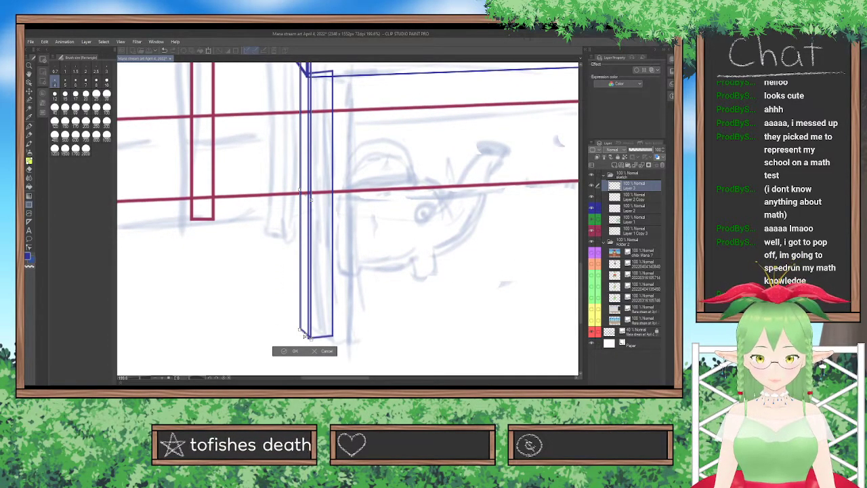
left_click_drag(299, 328, 297, 331)
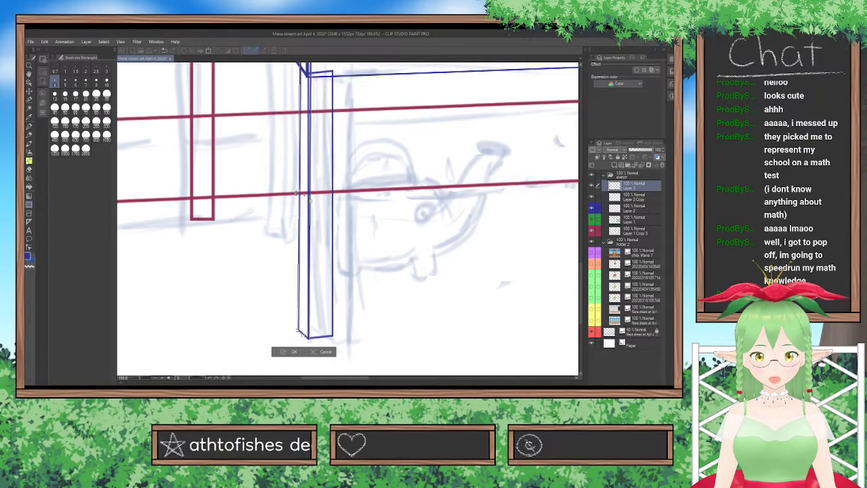
left_click_drag(298, 331, 304, 334)
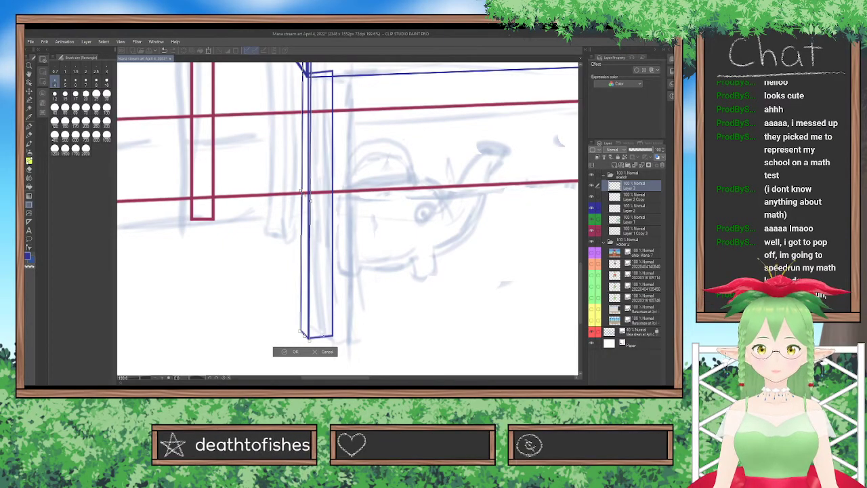
left_click(295, 351)
scroll(296, 351, "down", 2)
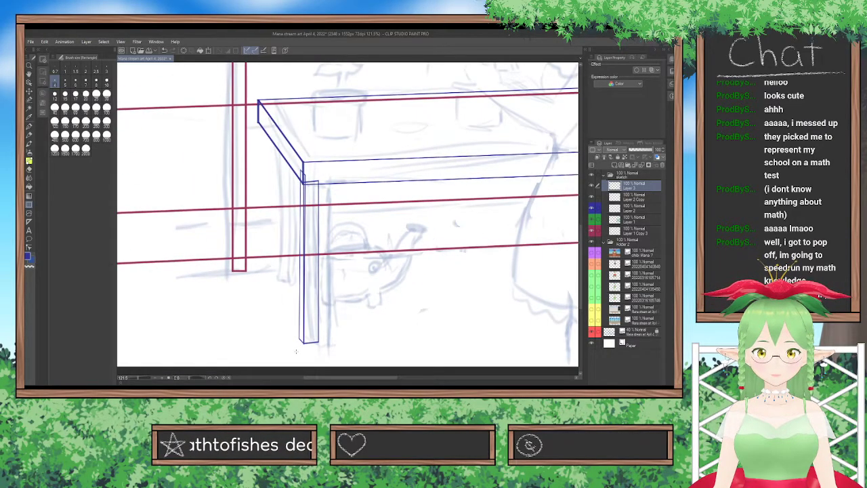
Nudge the leg's side face slightly left so its right edge lines up with the front face.
scroll(295, 351, "up", 2)
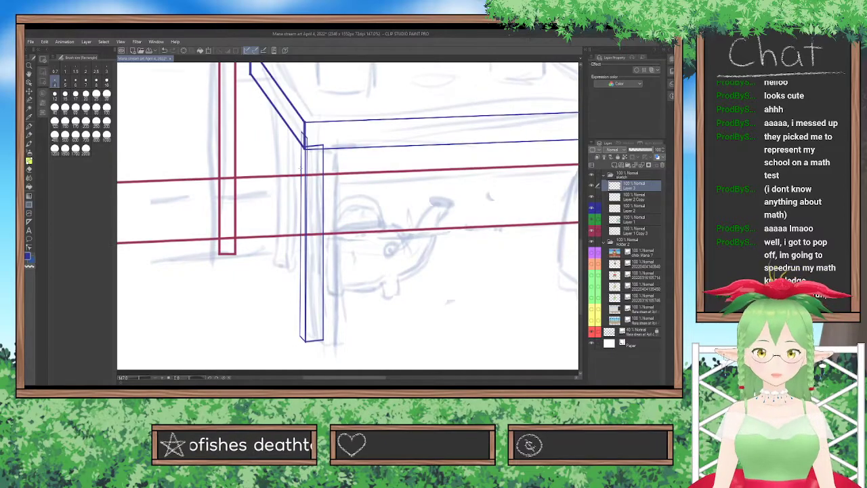
key("ctrl+t")
scroll(308, 132, "up", 2)
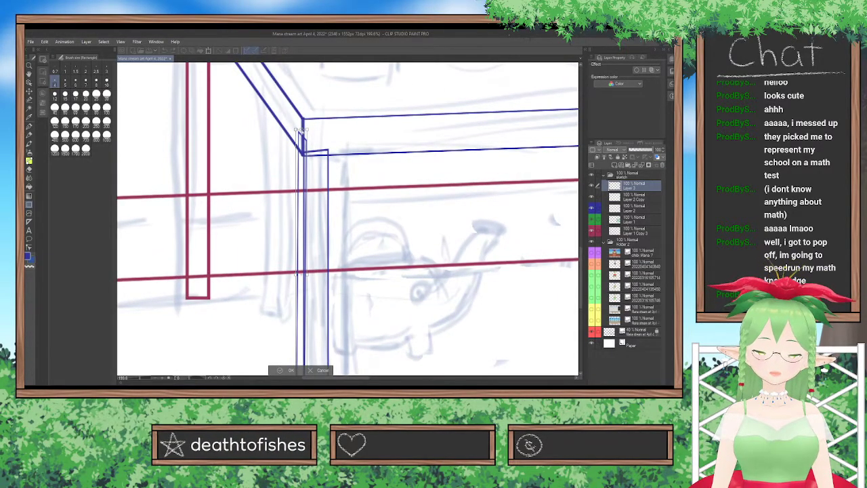
key("Left")
key("Left")
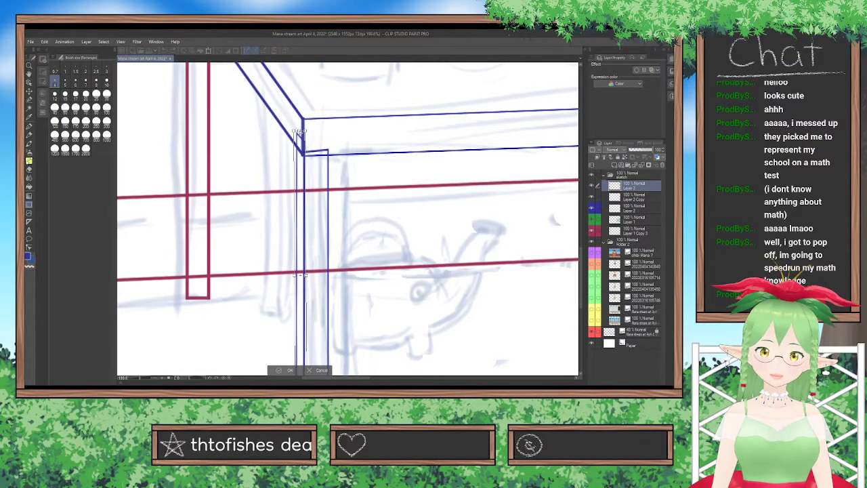
left_click(289, 372)
scroll(295, 341, "down", 3)
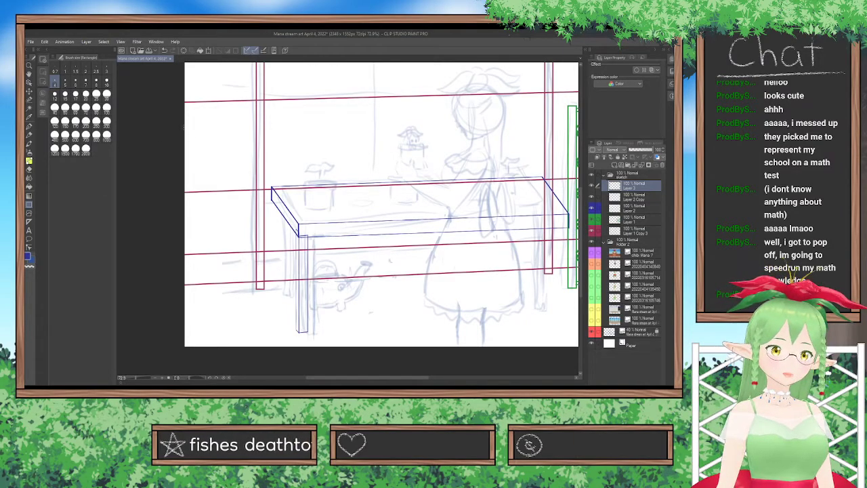
Move the side face clear of the leg's front face and tint Layer 3 with the light blue layer colour.
left_click(30, 91)
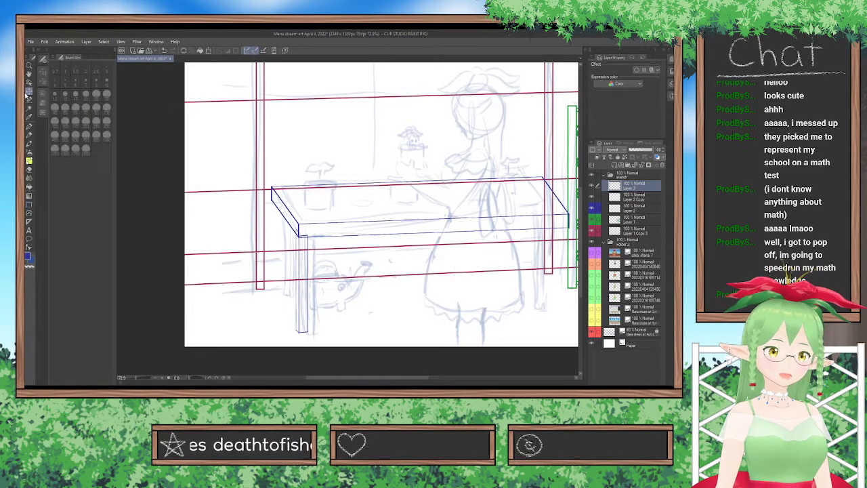
left_click_drag(279, 312, 274, 293)
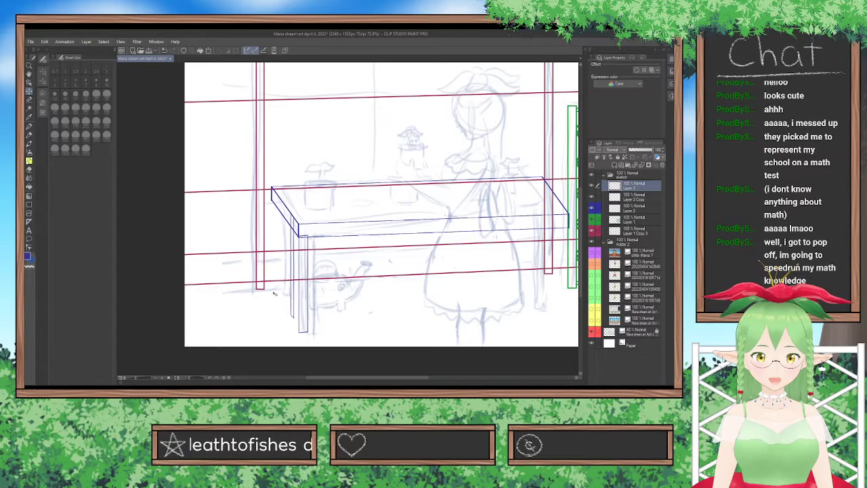
scroll(274, 293, "up", 5)
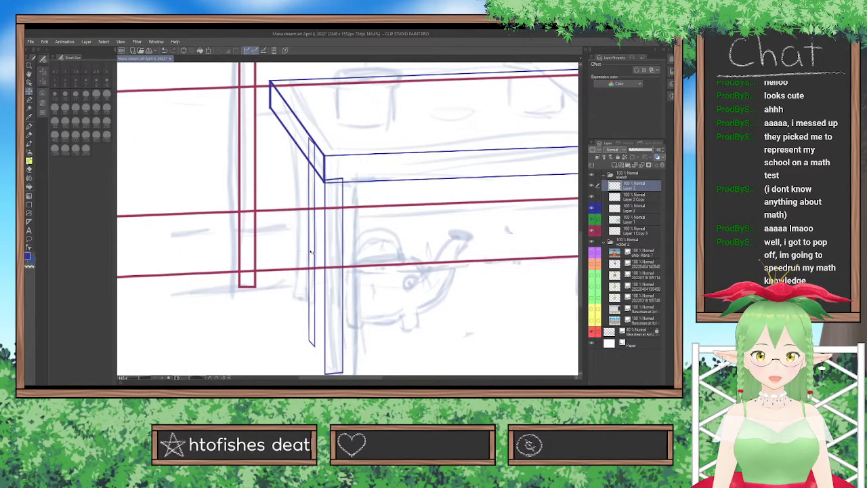
left_click_drag(311, 252, 311, 251)
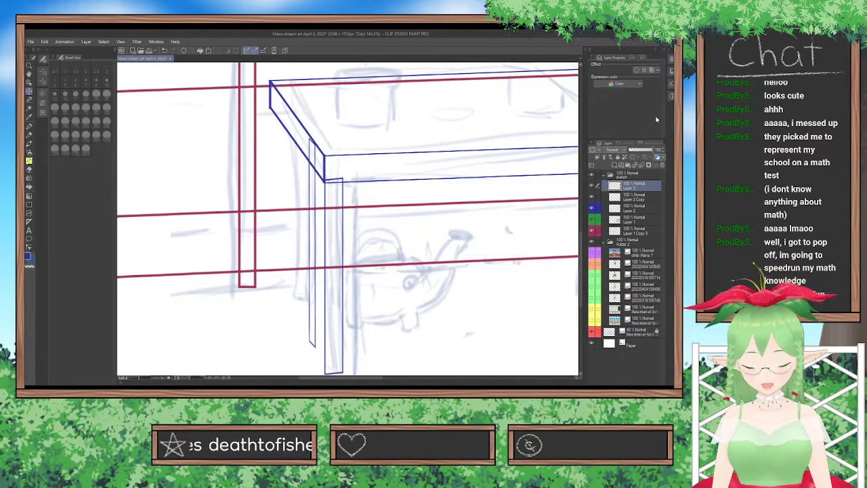
left_click(651, 71)
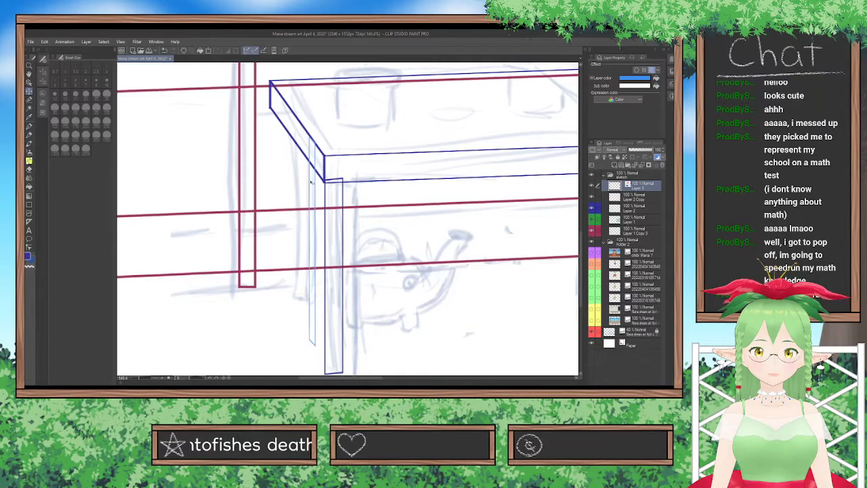
scroll(311, 181, "up", 1)
key("ctrl+t")
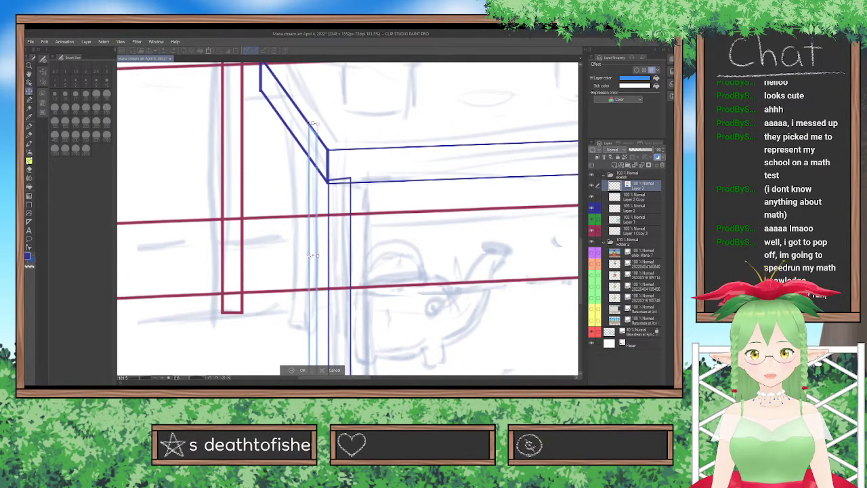
left_click(298, 371)
scroll(307, 295, "down", 5)
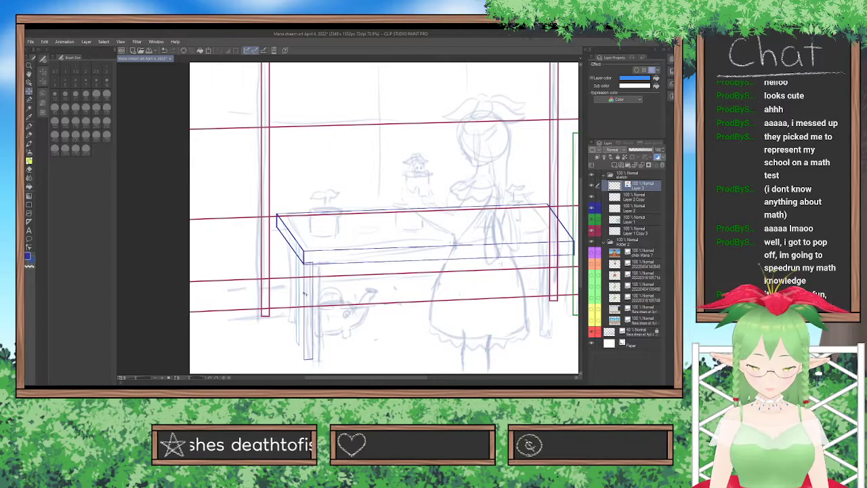
Move the tinted side face back against the front face's left edge and check the joint at the leg's foot.
scroll(304, 293, "up", 4)
left_click_drag(581, 230, 572, 250)
left_click_drag(358, 251, 367, 279)
scroll(323, 273, "up", 2)
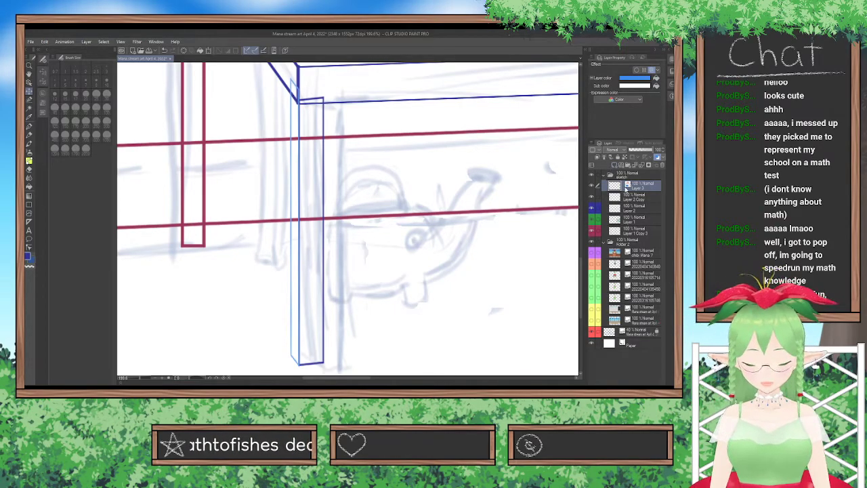
scroll(359, 305, "up", 6)
scroll(341, 309, "up", 1)
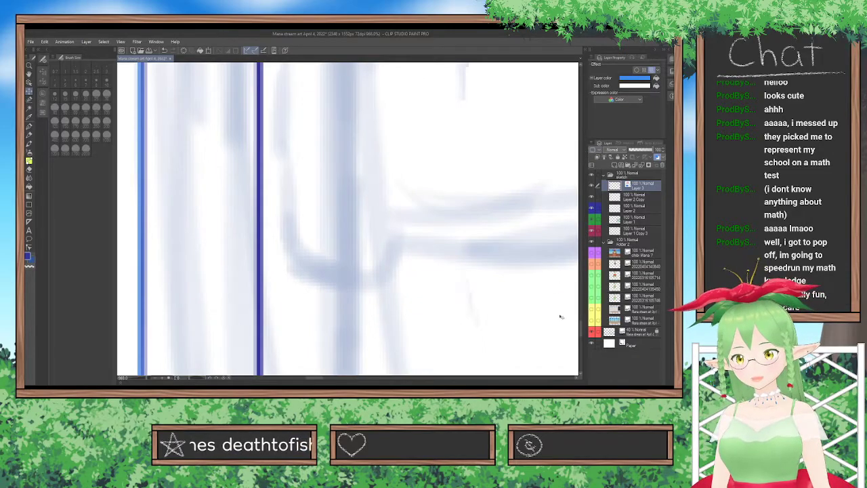
left_click_drag(581, 327, 580, 333)
mouse_move(340, 373)
left_mouse_down()
mouse_move(296, 376)
mouse_move(325, 381)
left_mouse_up()
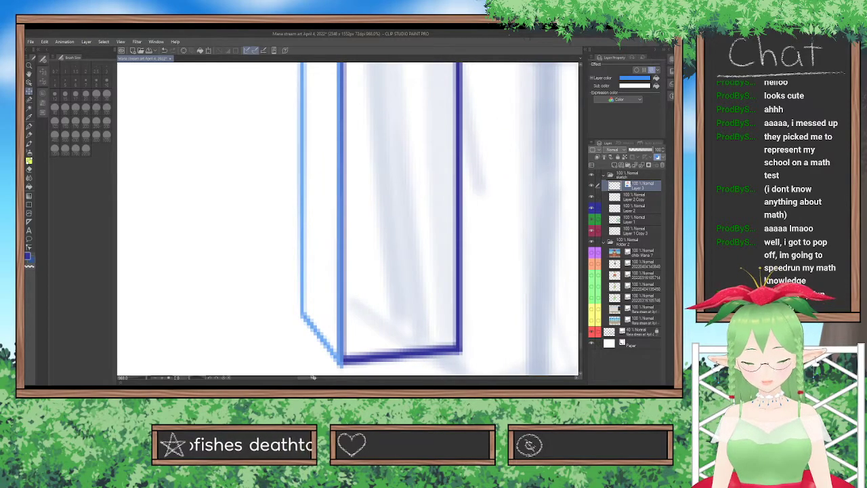
Turn off the layer colour on Layer 3 and merge it down into Layer 2 Copy.
scroll(333, 324, "down", 6)
scroll(332, 323, "down", 5)
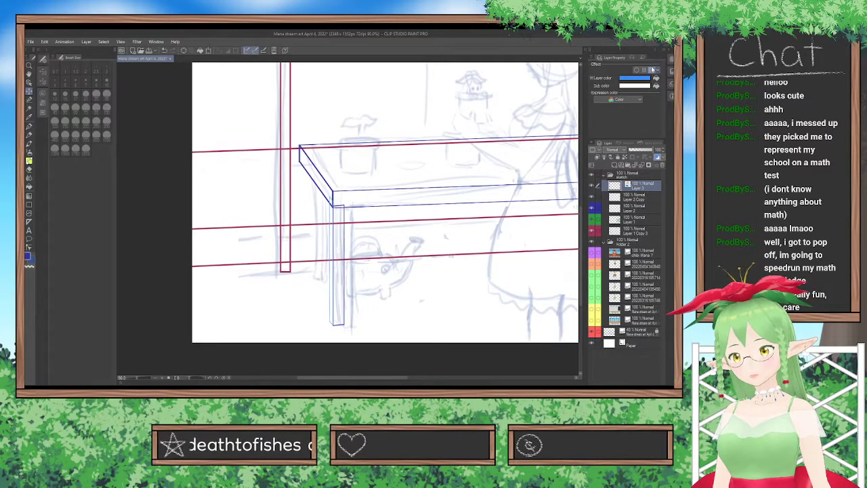
left_click(653, 70)
left_click(639, 167)
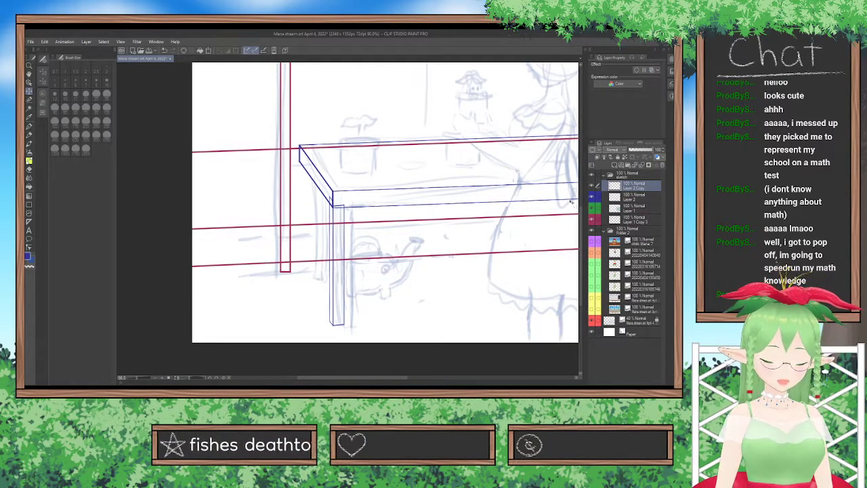
Paste a copy of the front leg, place it under the tabletop's rear corner and scale it shorter and narrower.
key("ctrl+v")
left_click_drag(322, 286, 305, 245)
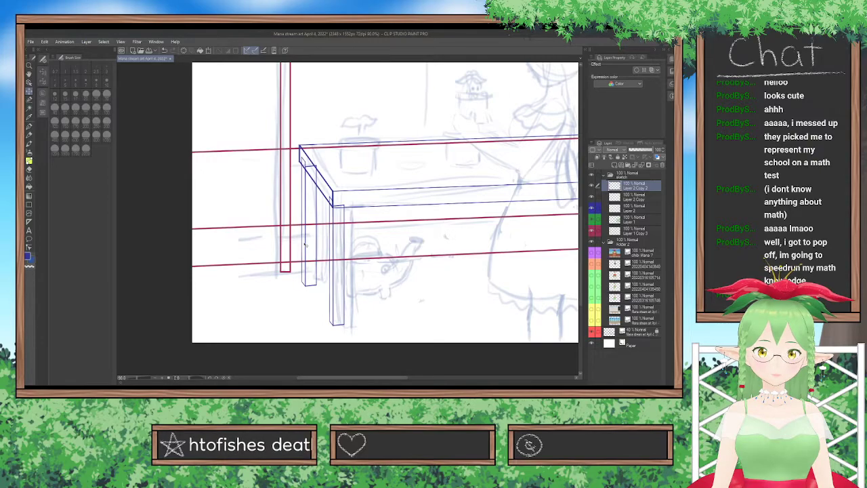
key("ctrl+t")
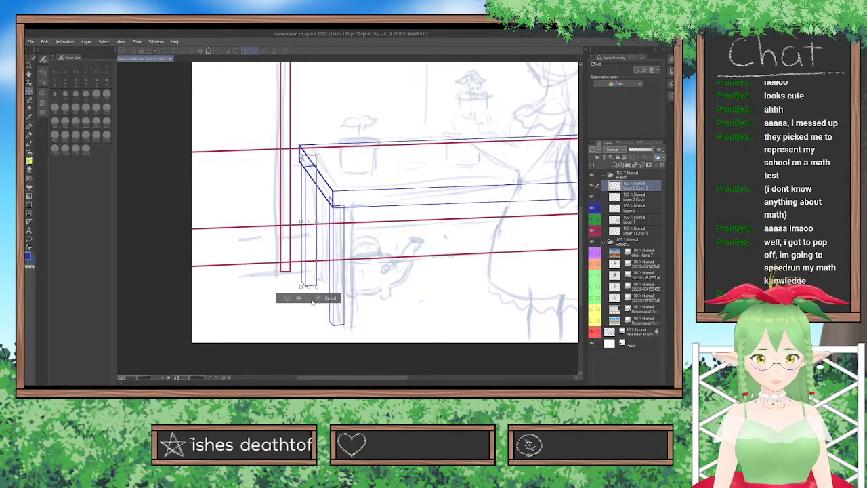
left_click_drag(308, 286, 308, 276)
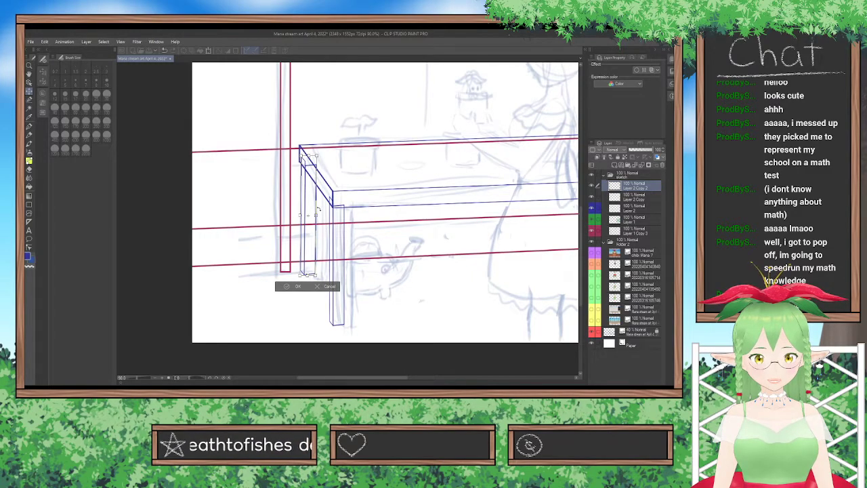
left_click_drag(317, 215, 313, 216)
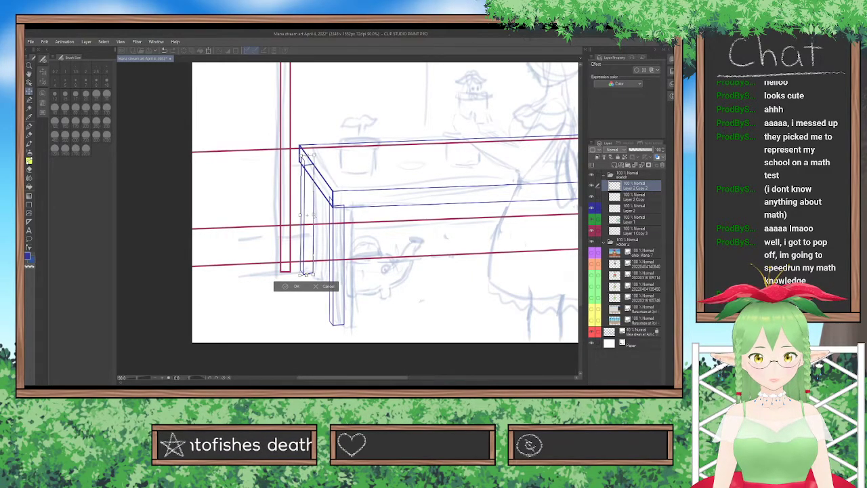
left_click_drag(313, 215, 313, 215)
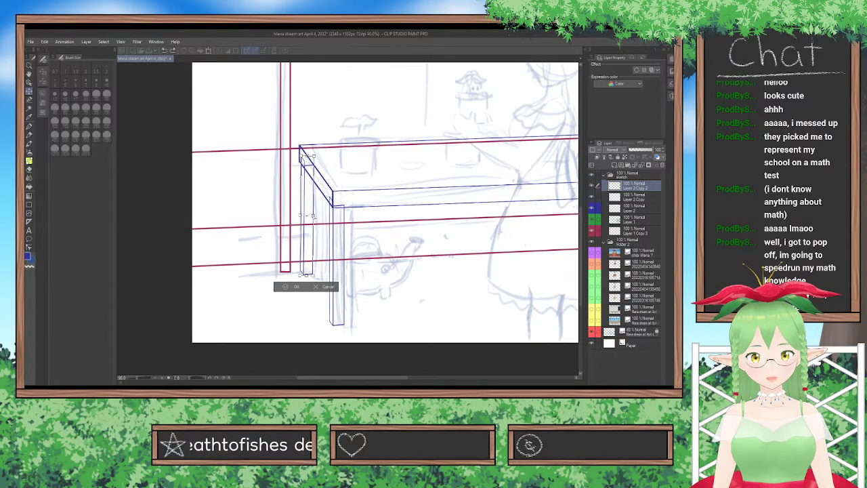
Narrow the rear leg slightly more, apply the transform and shift it right towards the front leg.
scroll(315, 229, "up", 5)
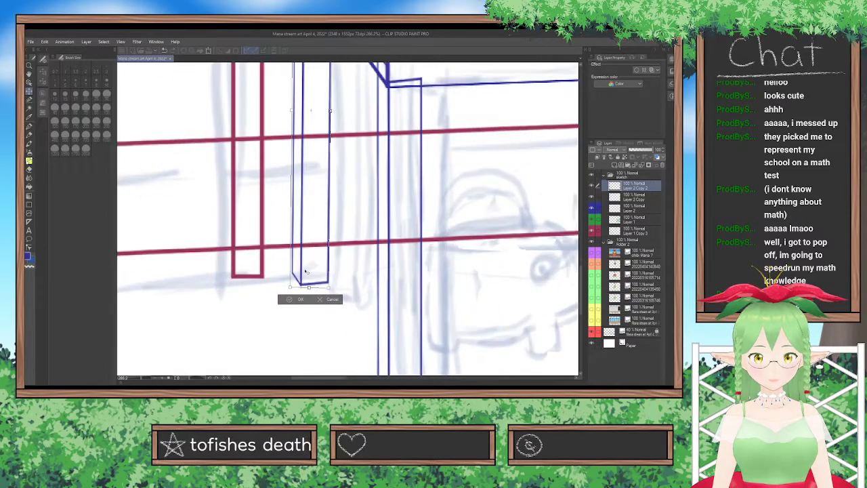
scroll(359, 124, "down", 1)
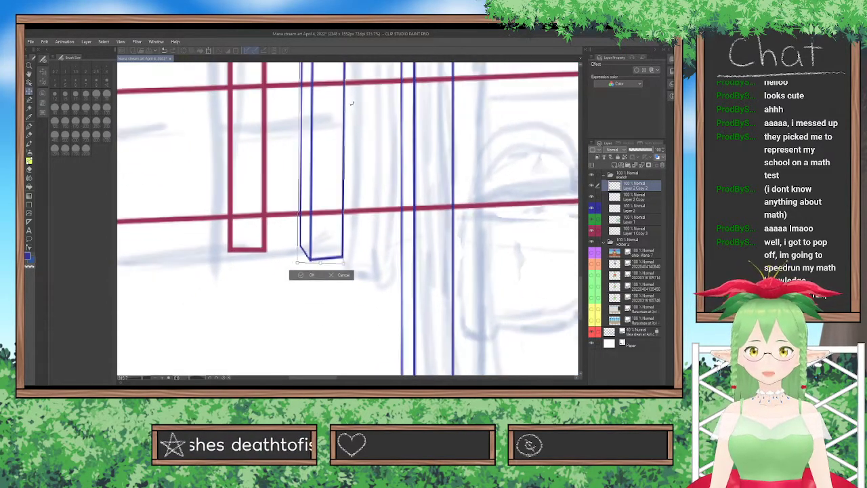
scroll(347, 84, "down", 1)
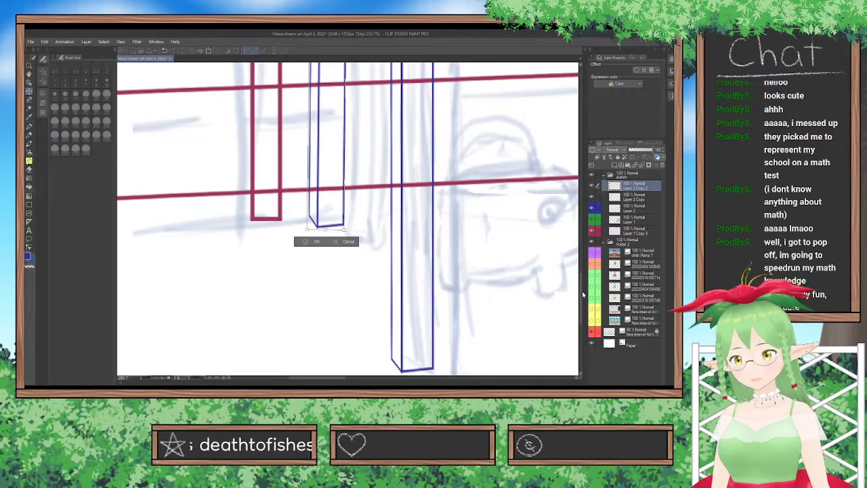
left_click_drag(579, 292, 580, 276)
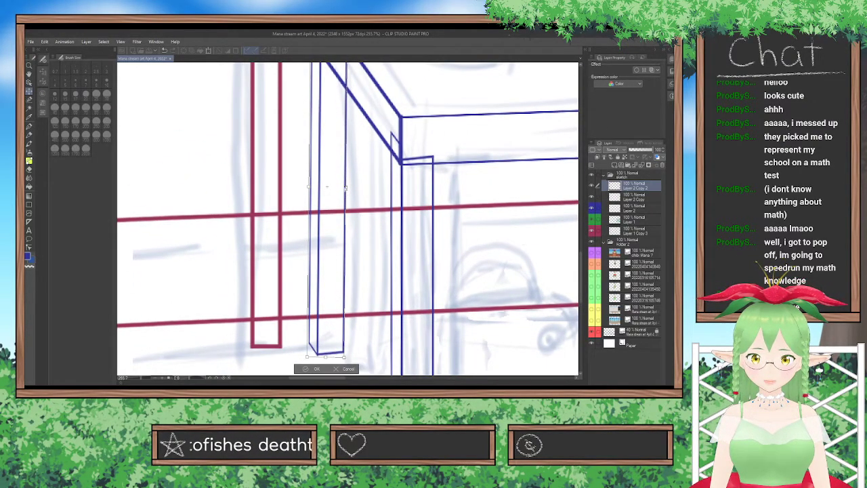
left_click_drag(345, 188, 344, 188)
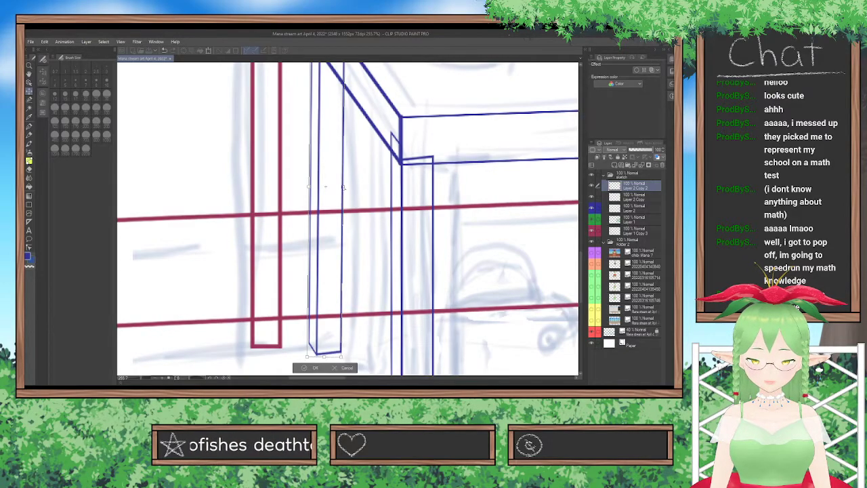
scroll(344, 189, "down", 3)
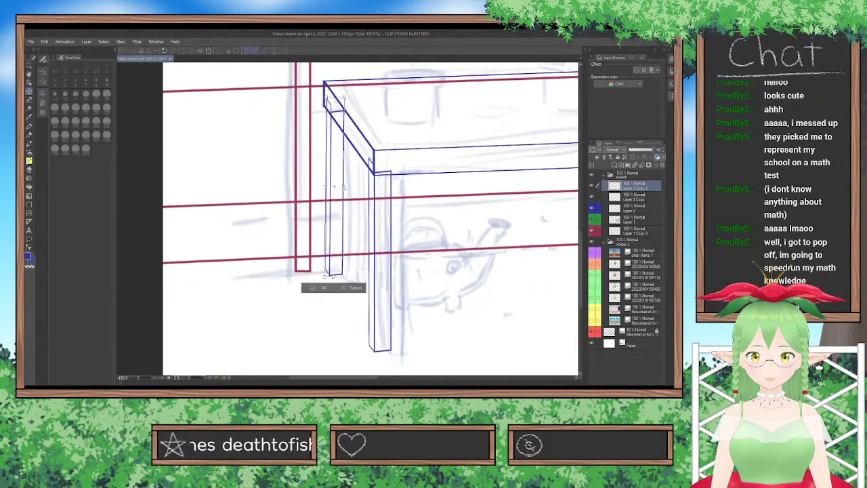
left_click(320, 288)
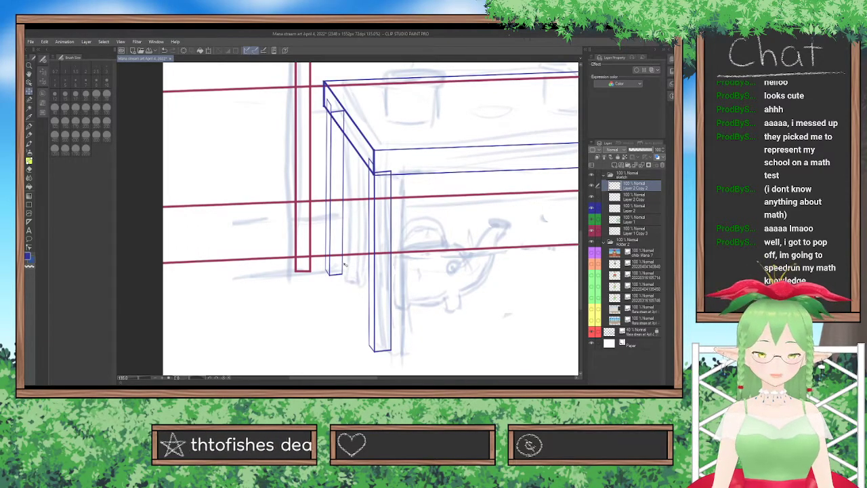
scroll(299, 225, "down", 2)
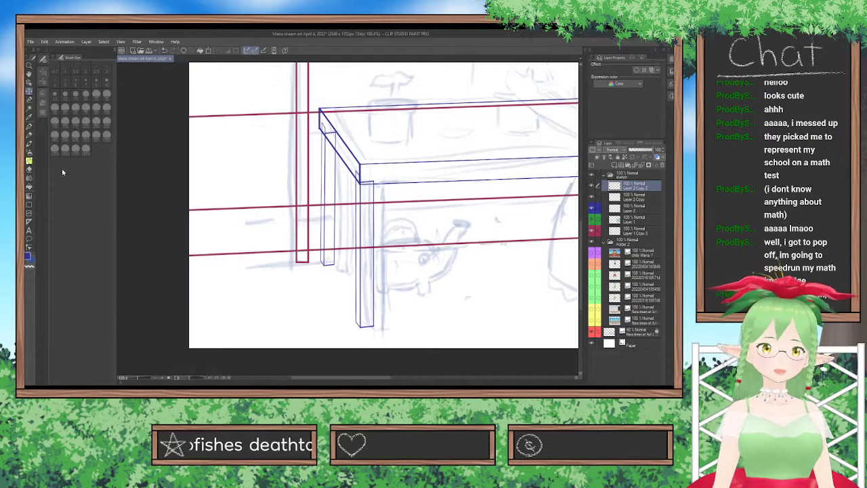
left_click_drag(353, 223, 361, 224)
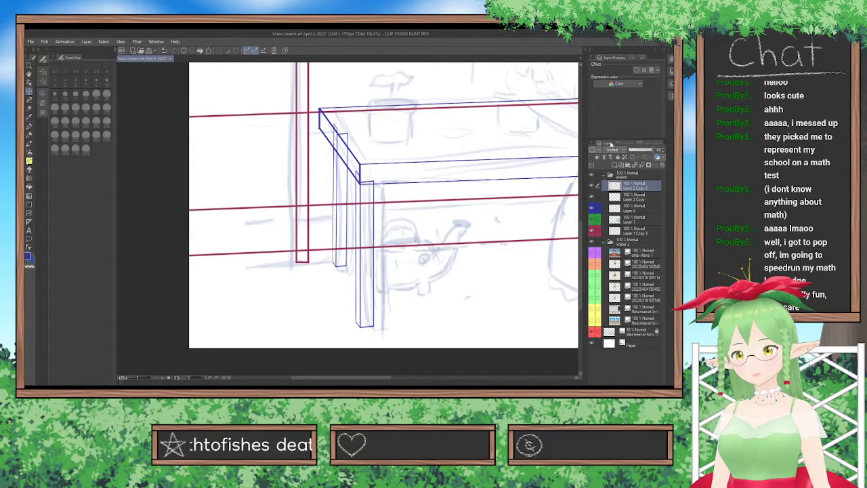
Add a new layer above the leg copies and ready the straight line tool with the orange colour.
left_click(615, 165)
left_click(29, 205)
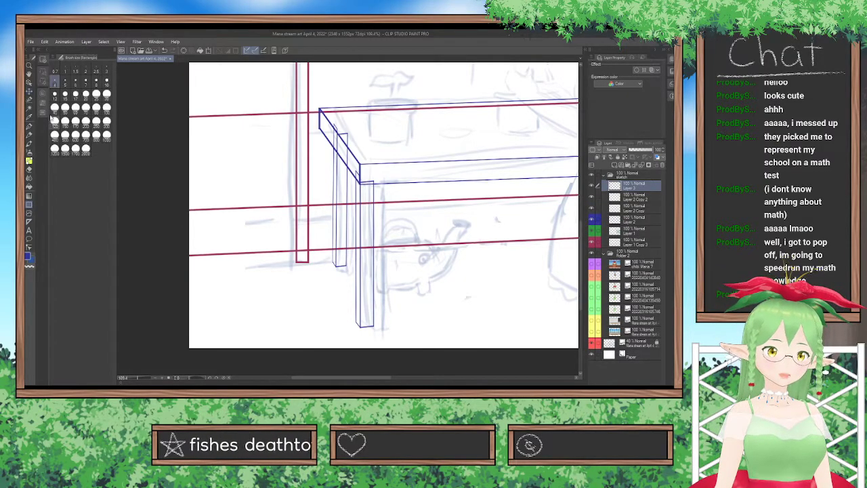
left_click(43, 73)
left_click(42, 102)
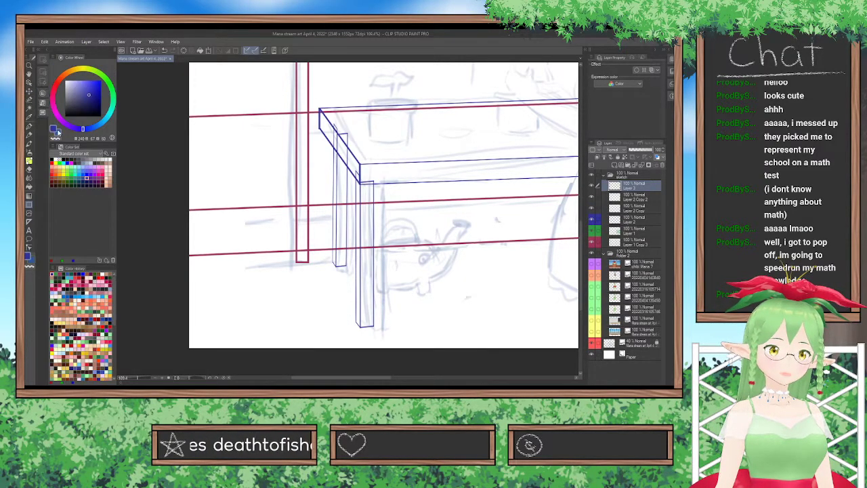
left_click(57, 132)
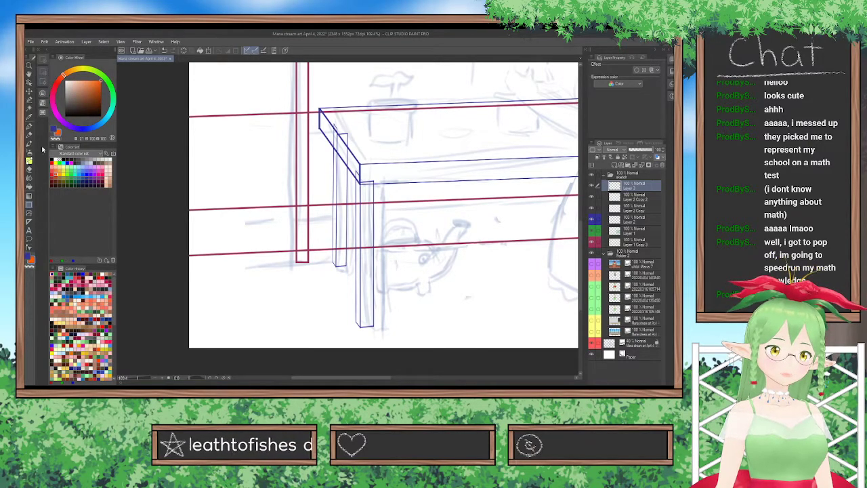
left_click(43, 78)
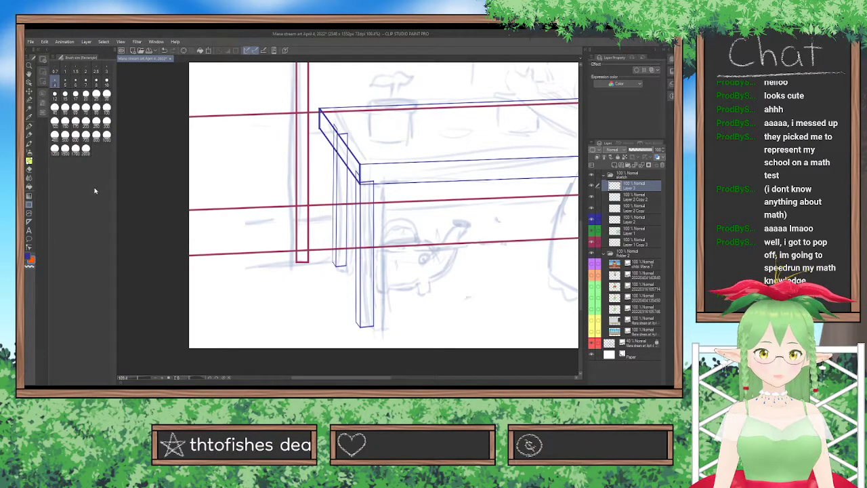
left_click(43, 74)
left_click(73, 78)
left_click(42, 78)
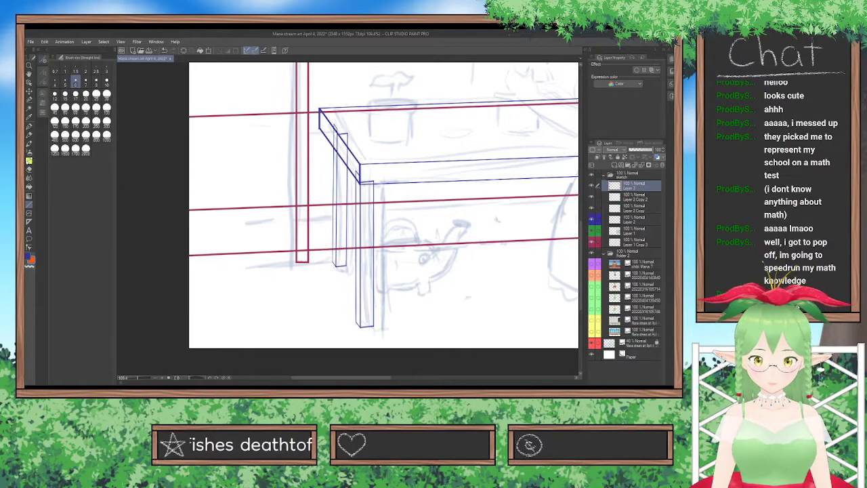
left_click_drag(332, 261, 360, 329)
scroll(359, 330, "up", 8)
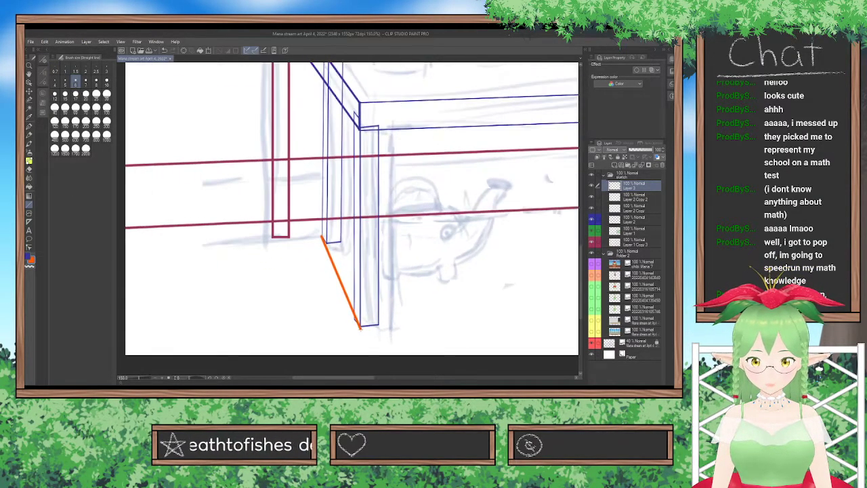
key("ctrl+z")
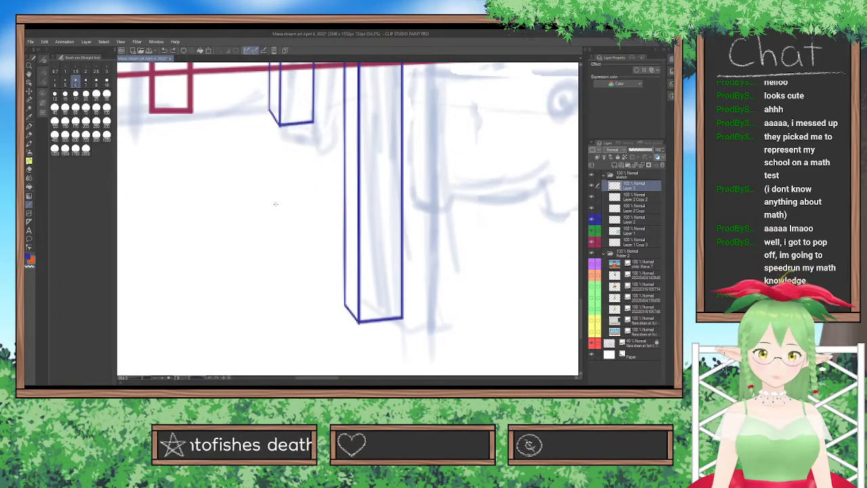
Draw an orange diagonal guide line at the front leg's foot and rotate it to follow the foot's slanted side edge.
mouse_move(238, 121)
left_mouse_down()
mouse_move(336, 300)
mouse_move(350, 345)
mouse_move(364, 345)
left_mouse_up()
key("ctrl+t")
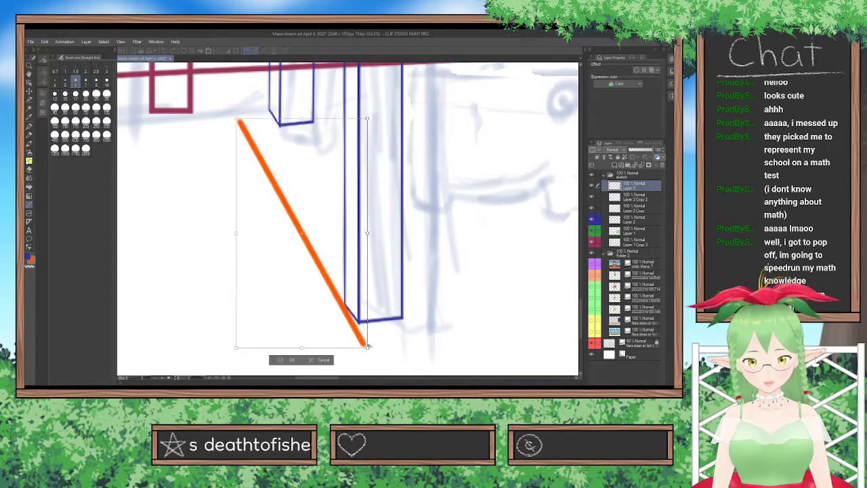
left_click_drag(388, 310, 343, 305)
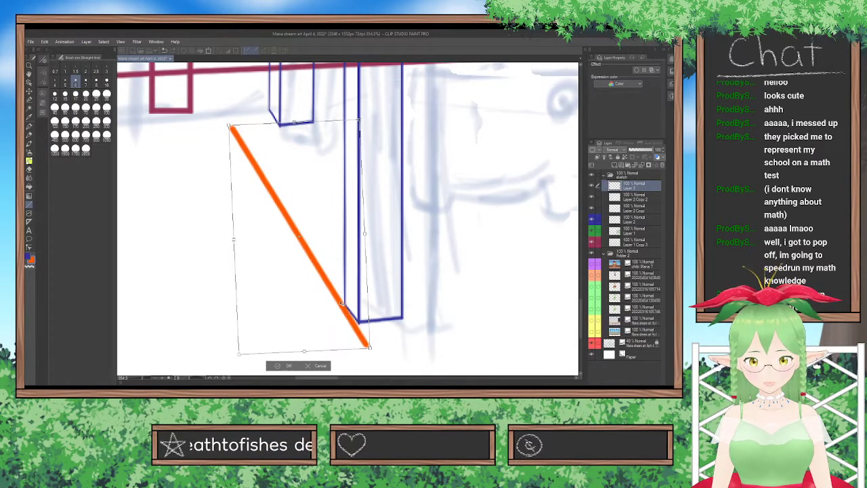
left_click_drag(412, 317, 414, 314)
left_click_drag(344, 300, 341, 304)
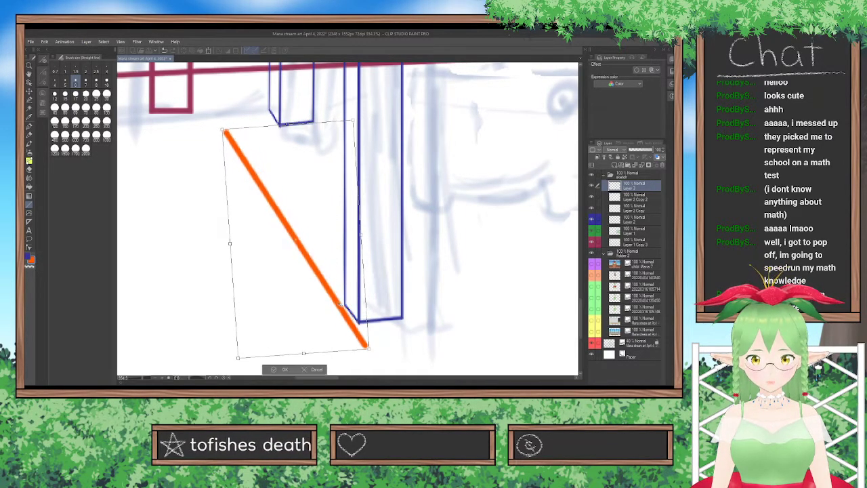
left_click_drag(400, 317, 403, 312)
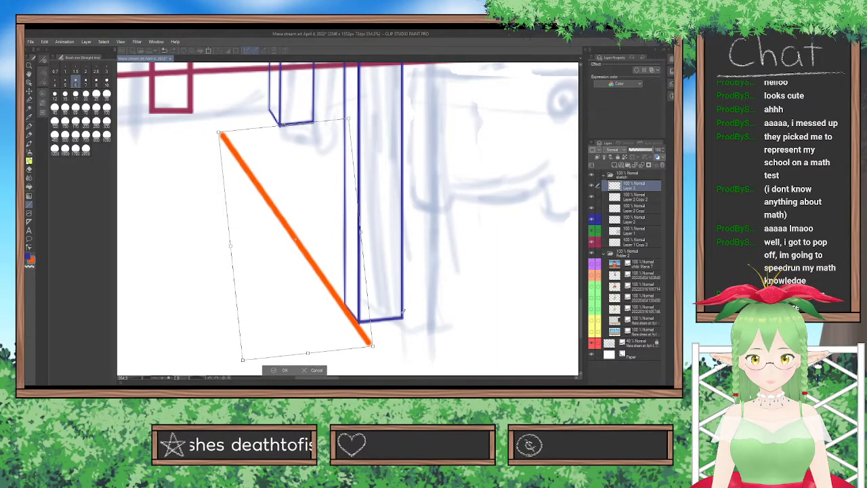
left_click(282, 371)
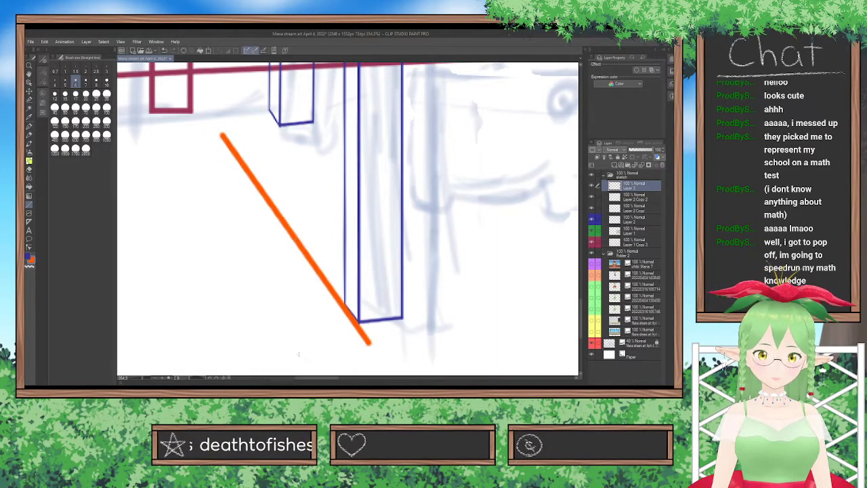
Move the orange guide line right so it passes through the right corner of the front leg's foot.
left_click(29, 93)
left_click_drag(350, 255, 399, 253)
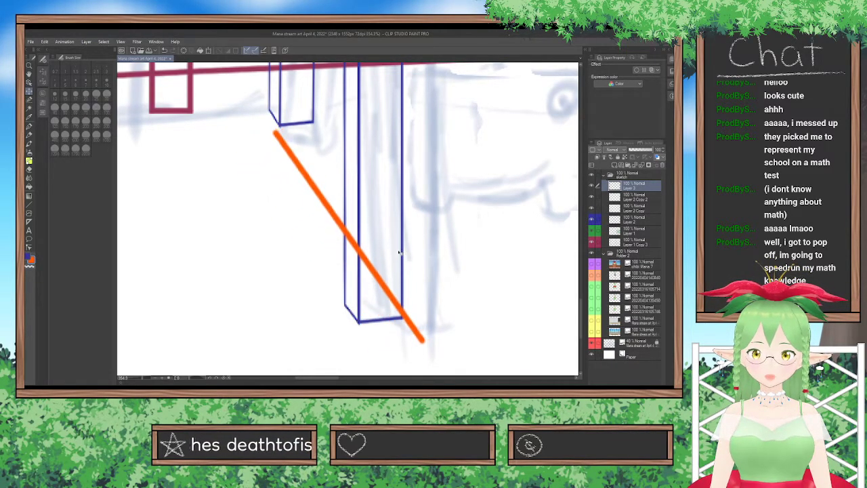
scroll(399, 253, "down", 4)
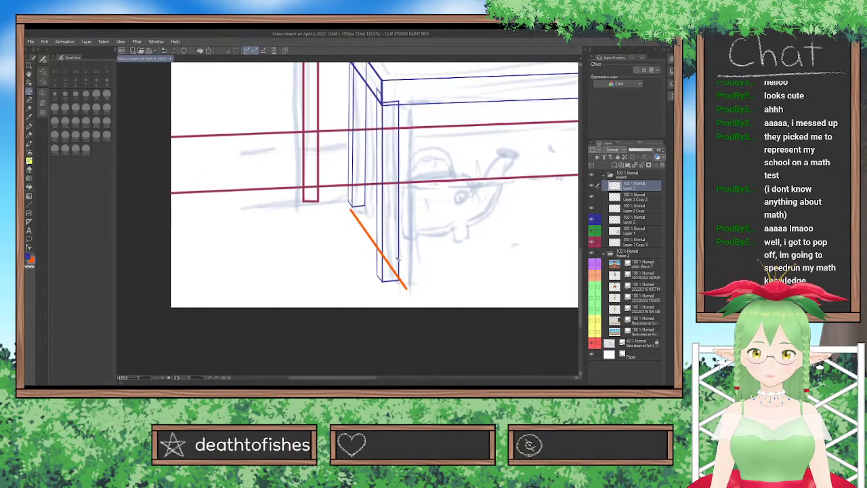
Move the rear leg on Layer 2 Copy 2 left so its foot's right corner meets the orange guide line.
left_click(643, 197)
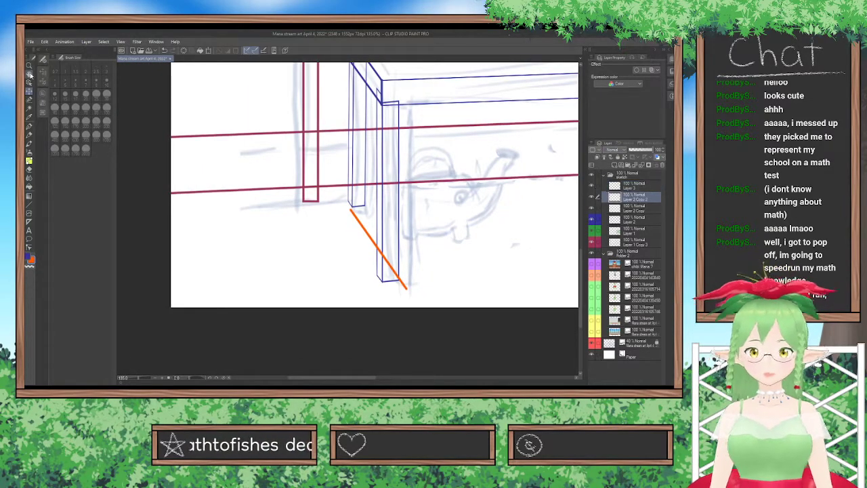
left_click_drag(371, 158, 359, 161)
scroll(358, 162, "down", 2)
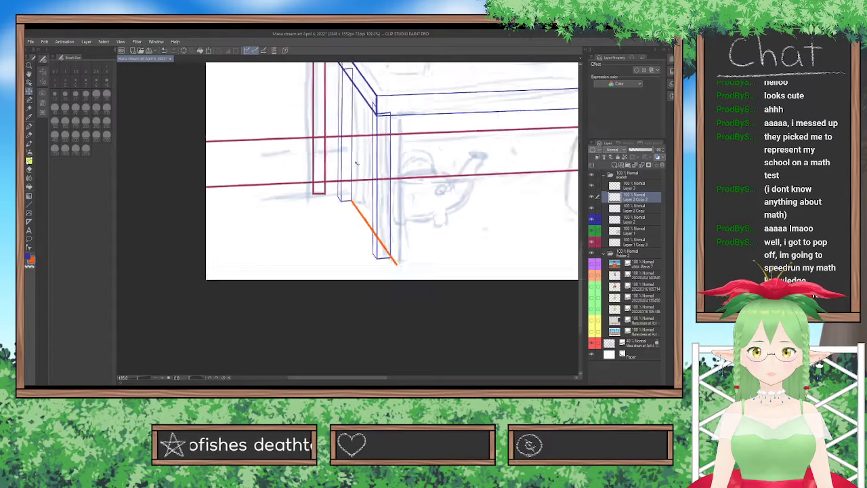
scroll(355, 163, "up", 4)
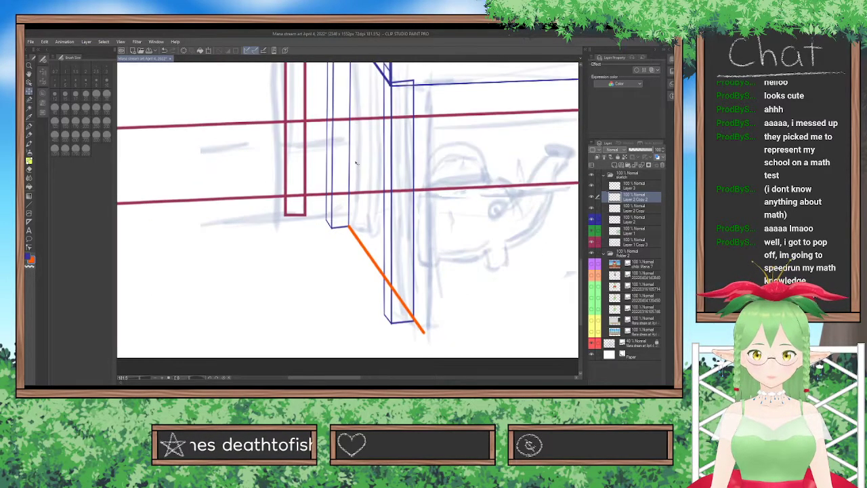
Move the orange guide line on Layer 3 left onto the middle bottom corner of the front leg's foot.
left_click(644, 186)
left_click_drag(469, 246, 437, 240)
scroll(416, 239, "down", 2)
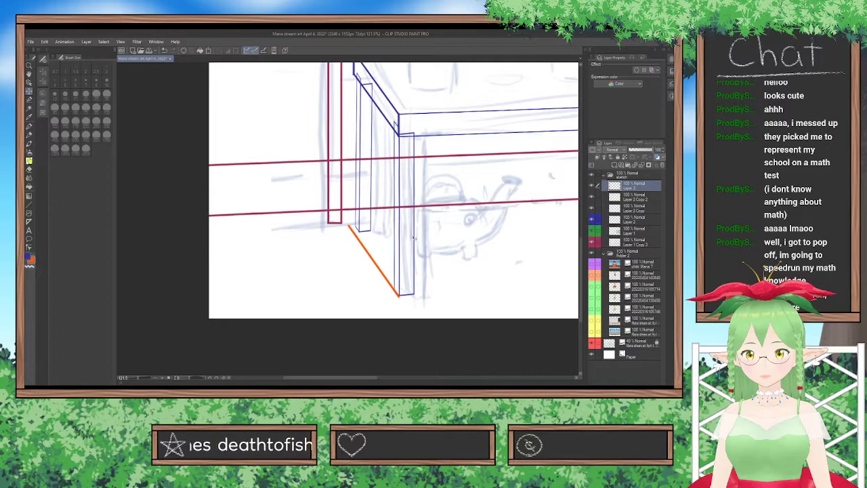
left_click(624, 202)
left_click_drag(508, 225, 503, 223)
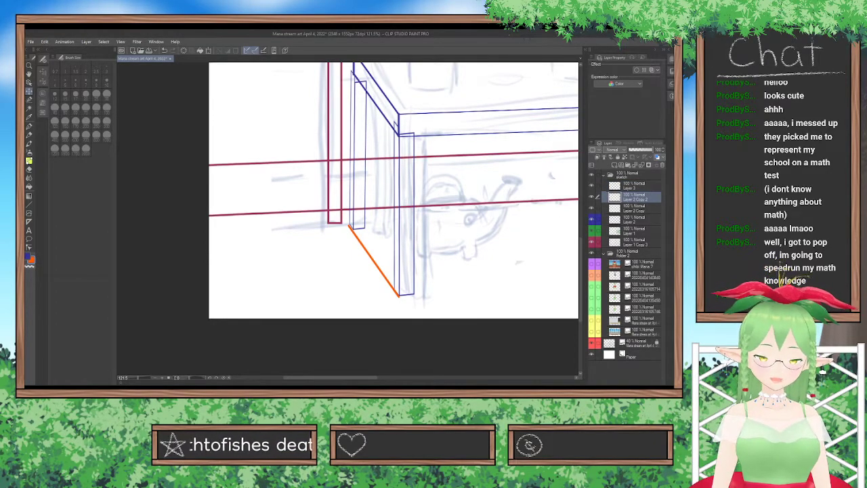
key("ctrl+z")
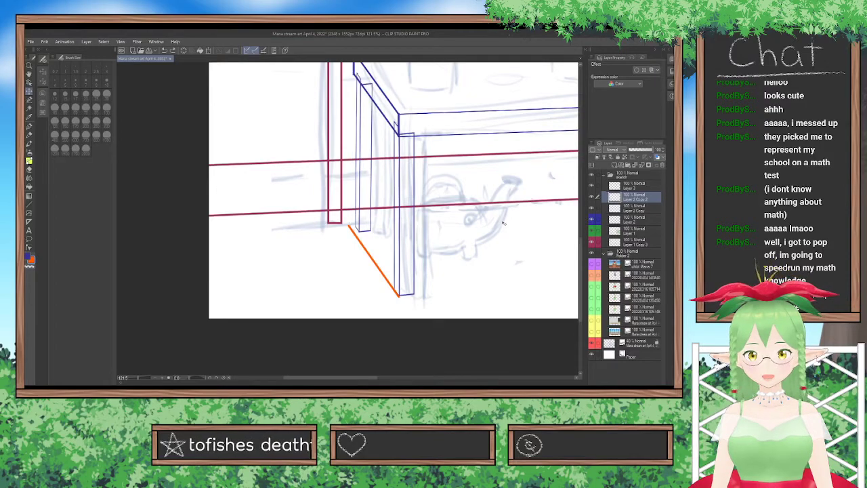
Delete Layer 3 with the orange guide line.
left_click(600, 185)
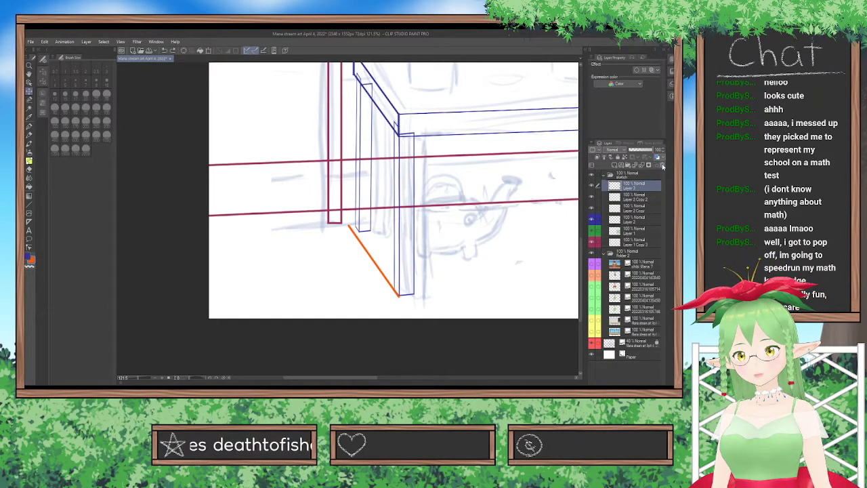
key("ctrl+z")
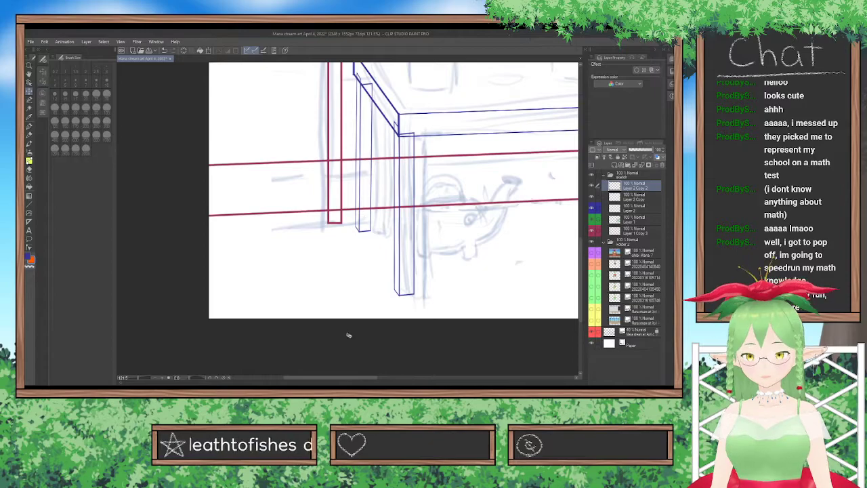
scroll(350, 339, "down", 3)
left_click_drag(353, 377, 399, 373)
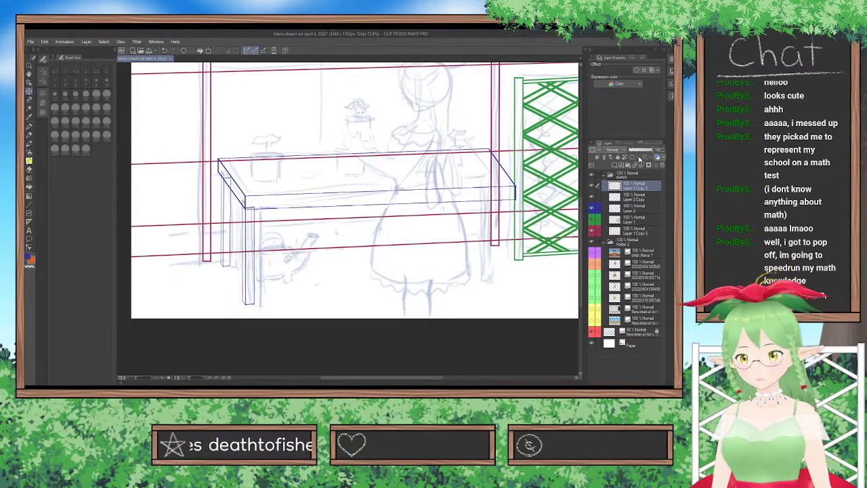
Duplicate the rear leg layer Layer 2 Copy 2 and place the copy under the tabletop's rear right corner.
left_click(641, 166)
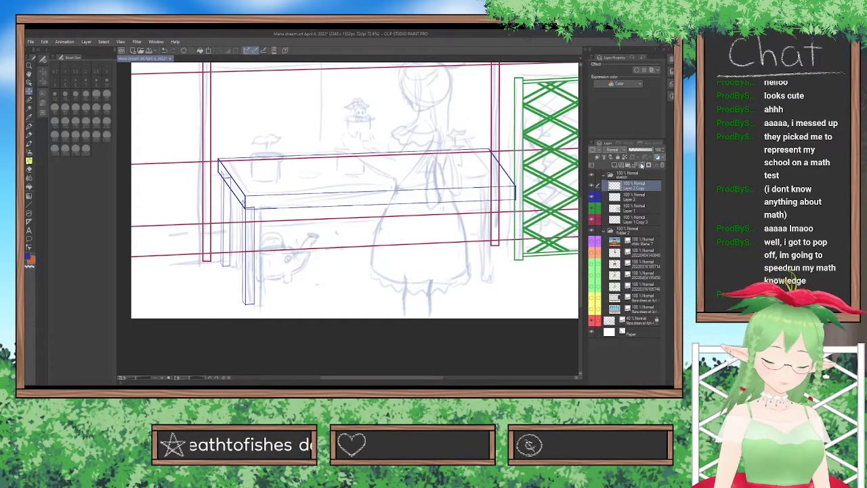
left_click(638, 167)
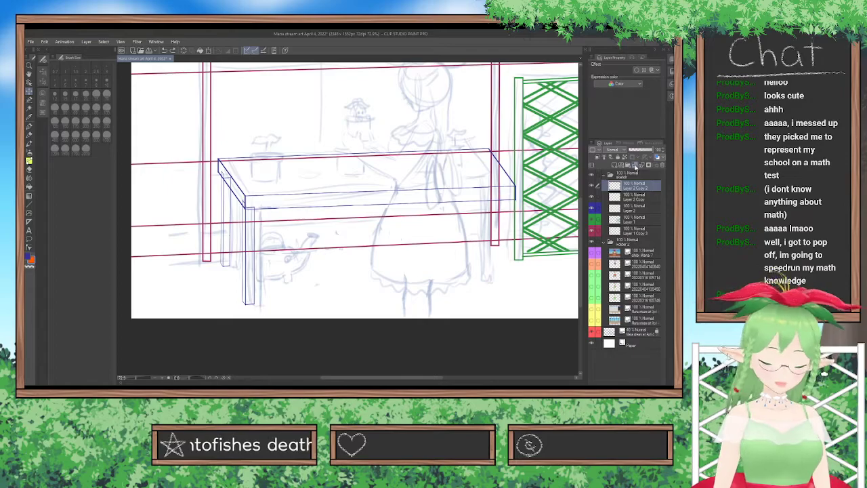
key("ctrl+v")
left_click_drag(241, 211, 500, 200)
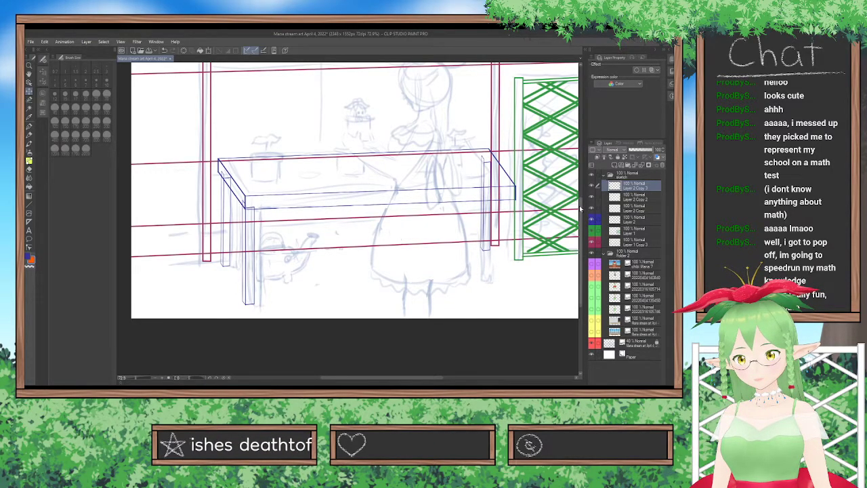
Duplicate the front leg layer Layer 2 Copy and move the copy under the tabletop's front right corner.
left_click(622, 208)
key("ctrl+c")
key("ctrl+v")
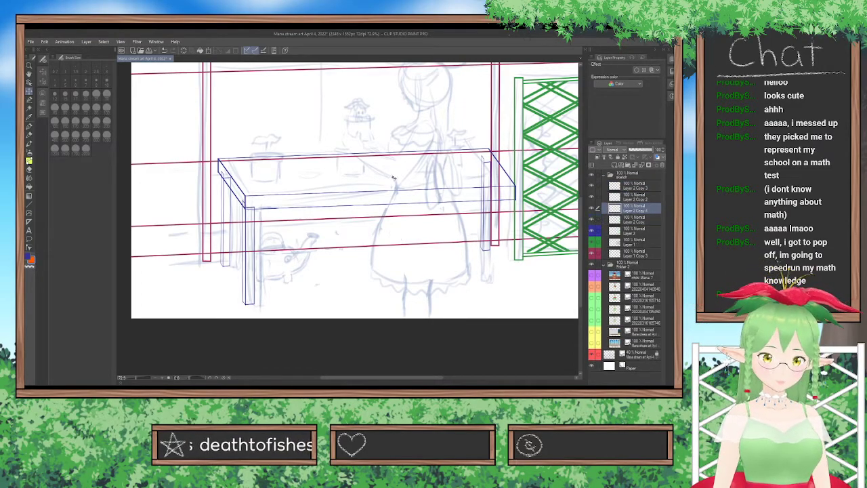
left_click_drag(279, 256, 511, 243)
Tint Layer 2 Copy 4 with the blue layer color and nudge the front right leg's outer edge onto the tabletop corner.
scroll(512, 242, "up", 5)
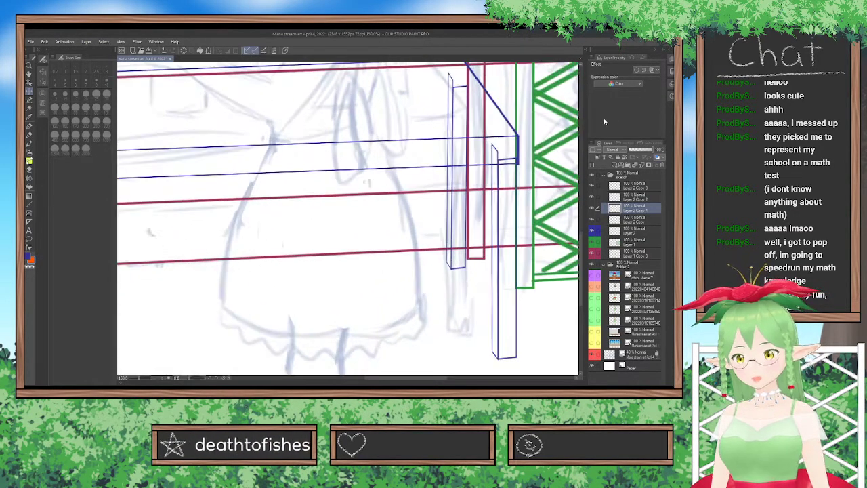
left_click(652, 70)
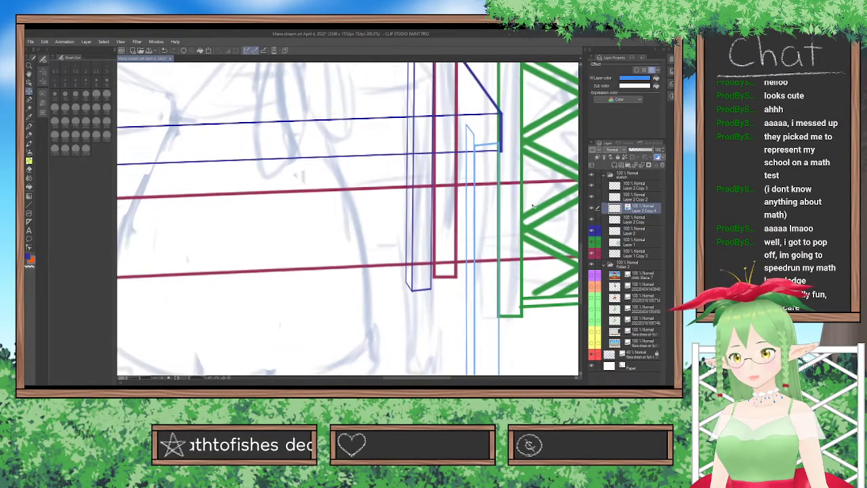
left_click_drag(533, 206, 536, 205)
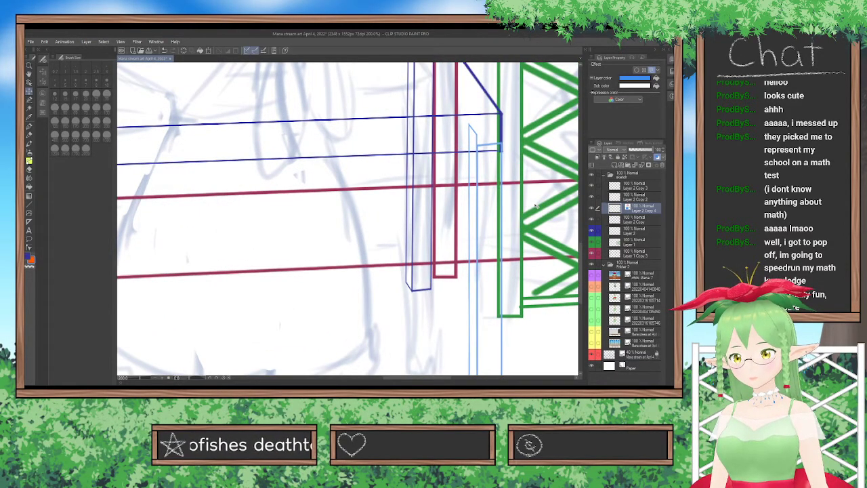
scroll(535, 206, "down", 4)
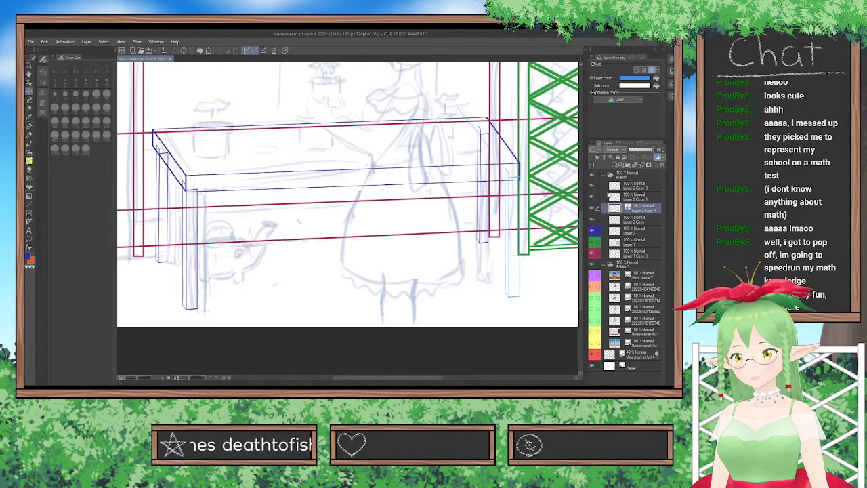
Tint Layer 2 Copy 3 with the blue layer color and nudge the rear right leg slightly left.
left_click(630, 189)
left_click(649, 77)
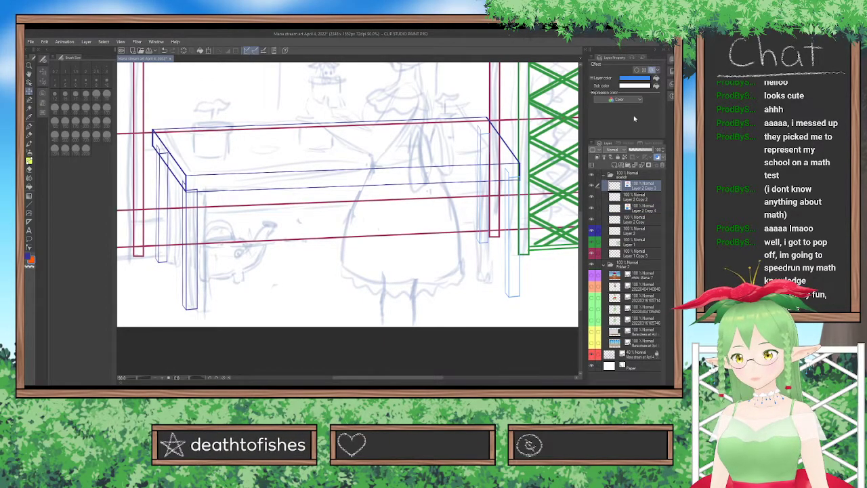
scroll(535, 276, "up", 3)
left_click_drag(535, 276, 533, 276)
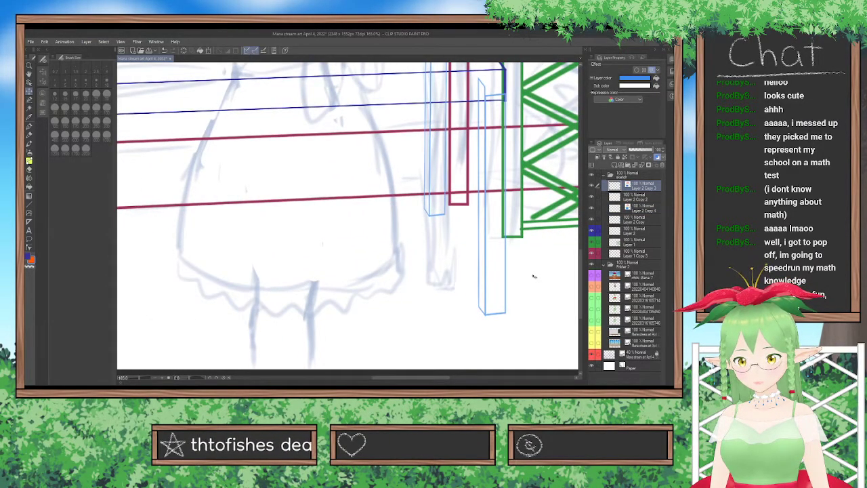
Remove the layer color from Layer 2 Copy 4 and Layer 2 Copy 3, and merge all leg layers into Layer 2 Copy.
scroll(549, 235, "down", 6)
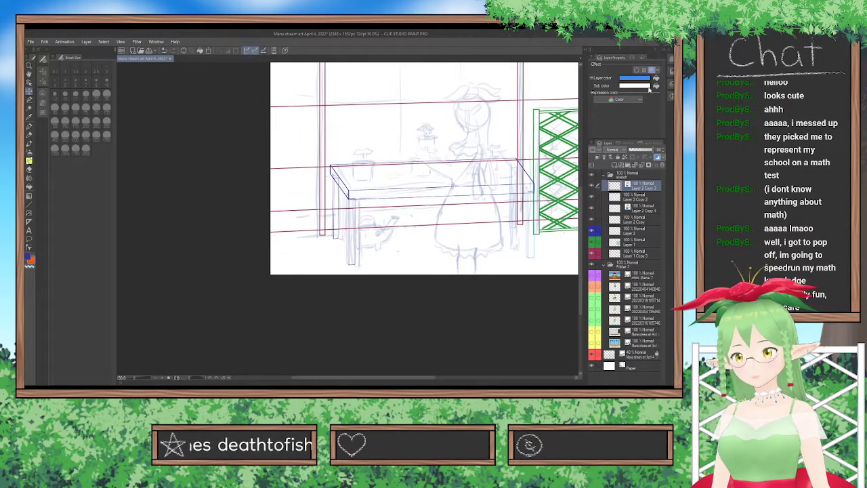
left_click(632, 210)
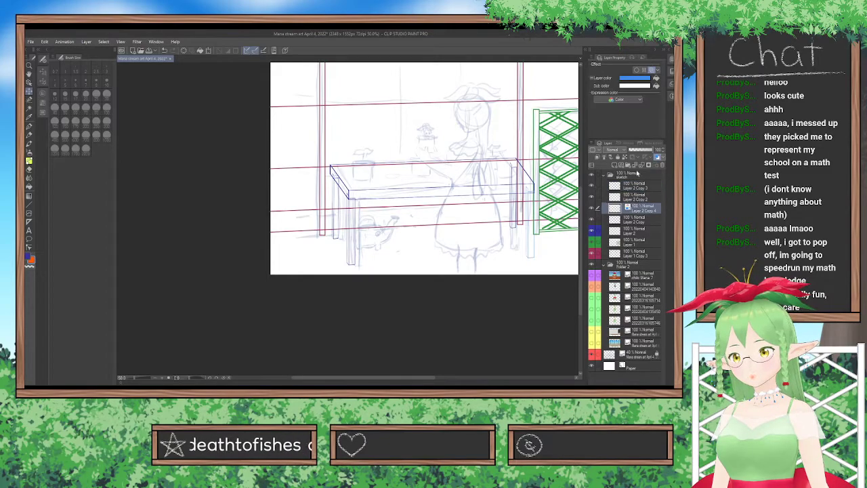
left_click(629, 187)
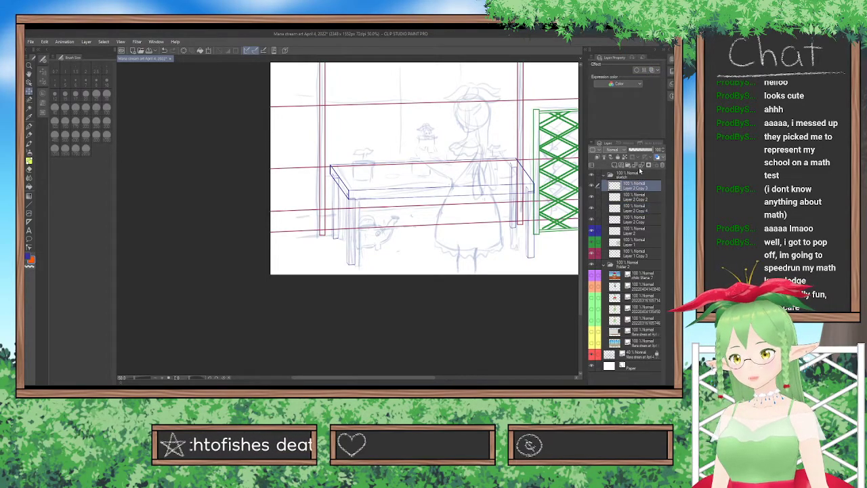
left_click(641, 165)
left_click(642, 165)
left_click(642, 165)
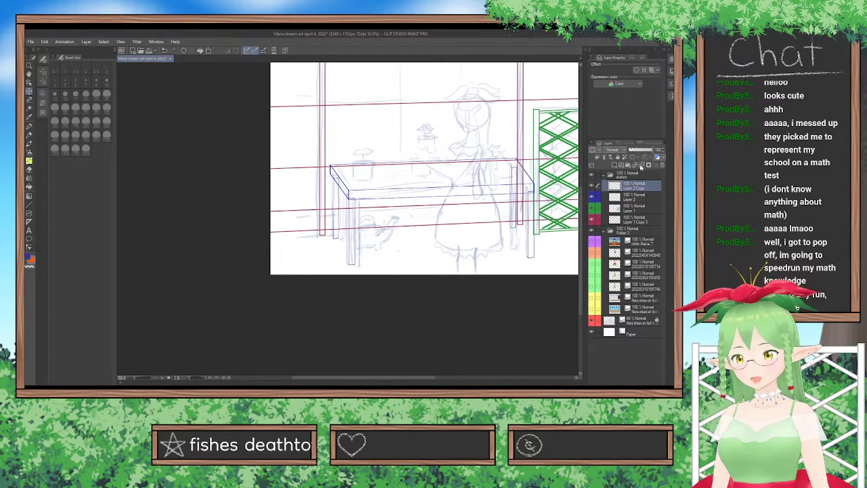
Erase the leg lines that overlap the tabletop at its corners.
scroll(521, 214, "up", 3)
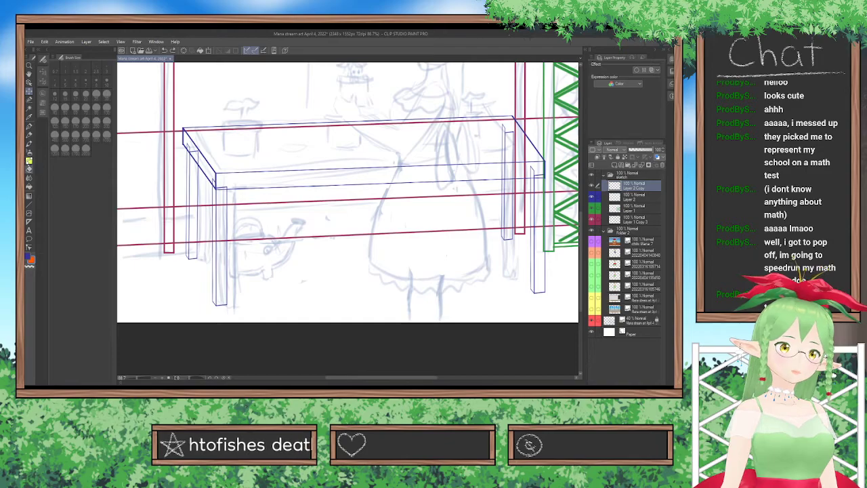
left_click(29, 168)
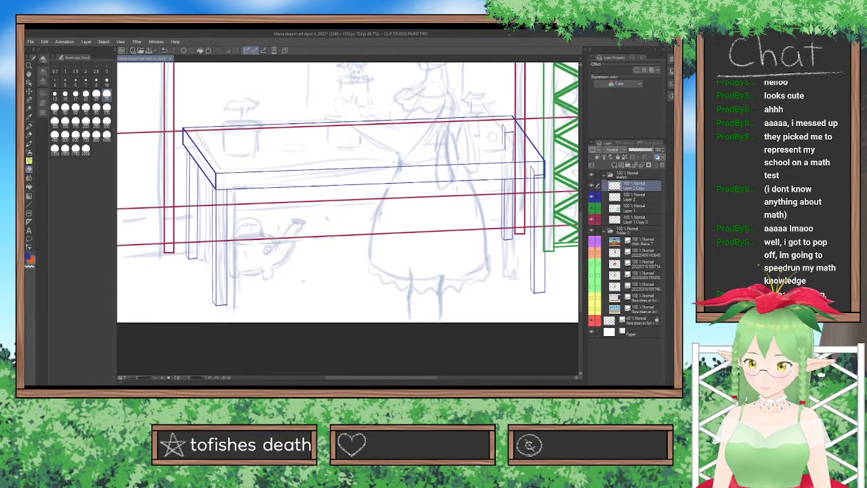
left_click_drag(534, 166, 531, 172)
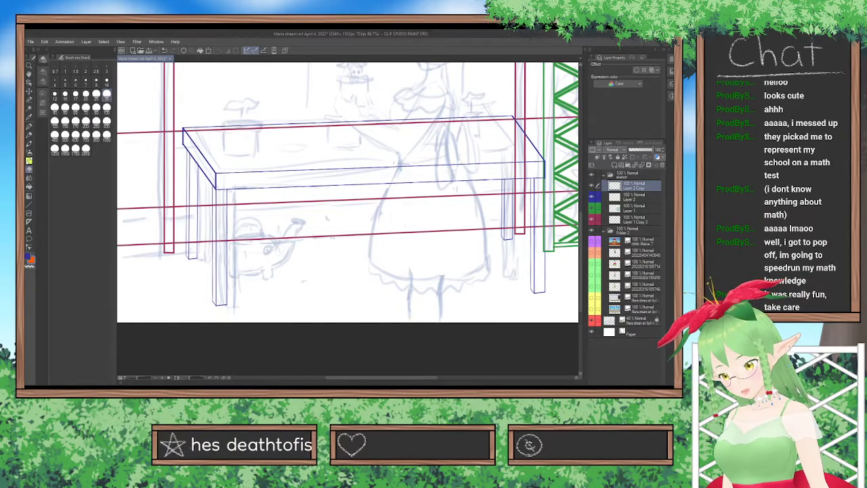
Merge the leg layer Layer 2 Copy down into the tabletop's Layer 2.
left_click_drag(358, 378, 383, 378)
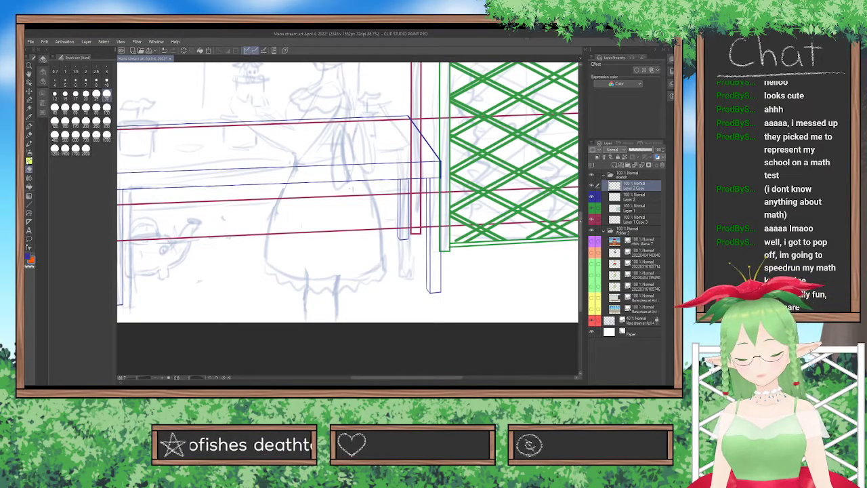
left_click_drag(581, 220, 581, 203)
scroll(485, 181, "down", 2)
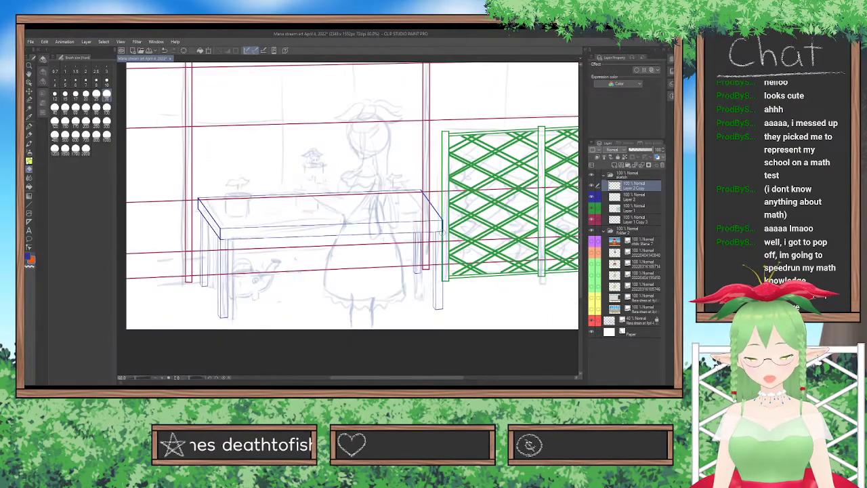
left_click(642, 165)
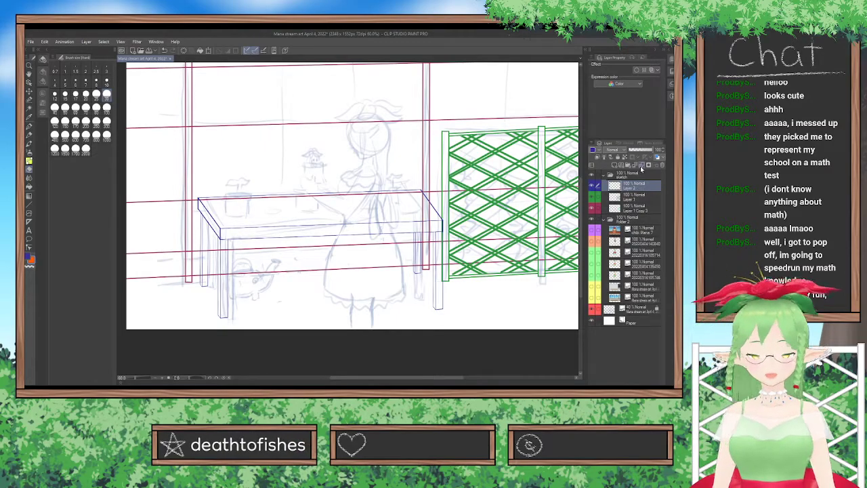
Move the whole table on Layer 2 slightly down, keeping its front right corner beside the trellis fence's left post.
left_click(29, 91)
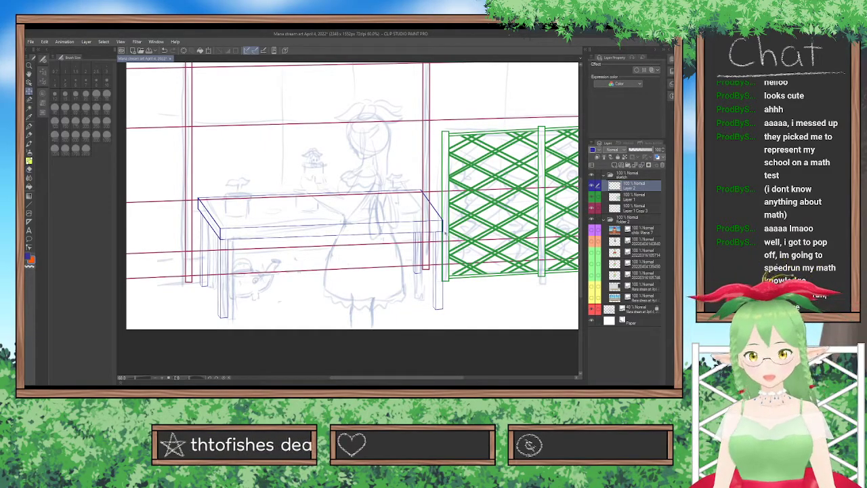
left_click_drag(475, 256, 464, 252)
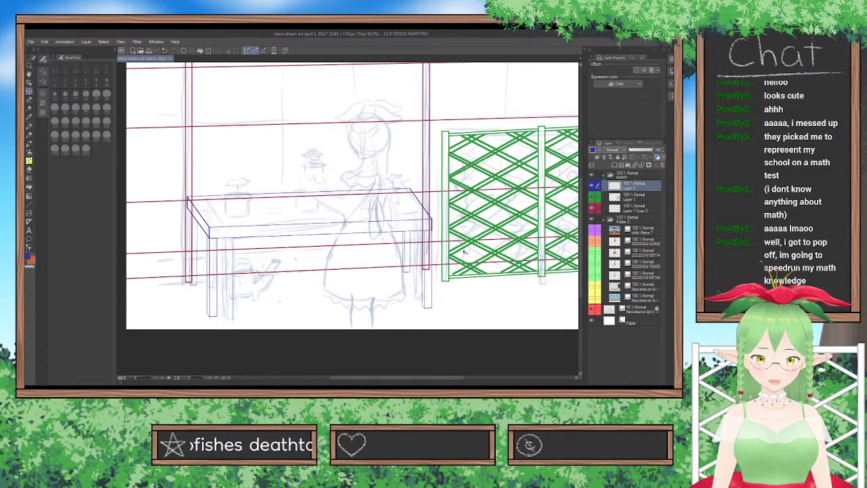
key("ctrl+z")
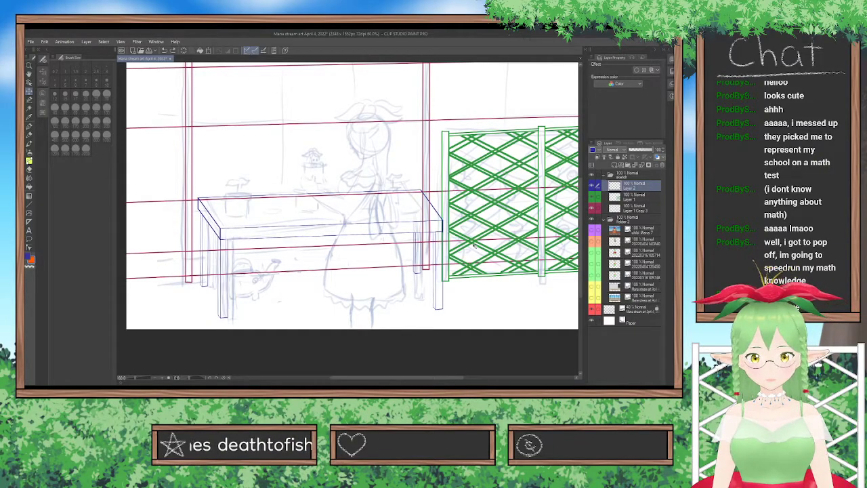
left_click_drag(470, 246, 468, 247)
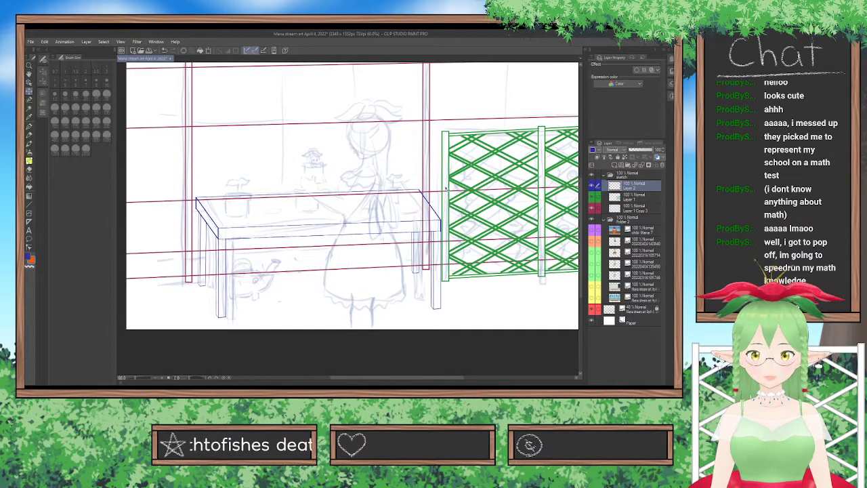
left_click_drag(492, 264, 498, 276)
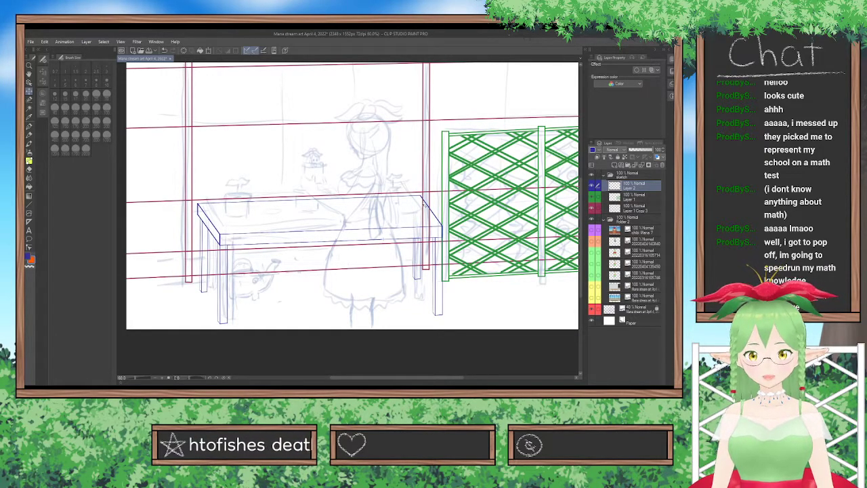
Move the trellis fence on Layer 1 right and slightly up, leaving a gap between it and the table.
left_click(643, 197)
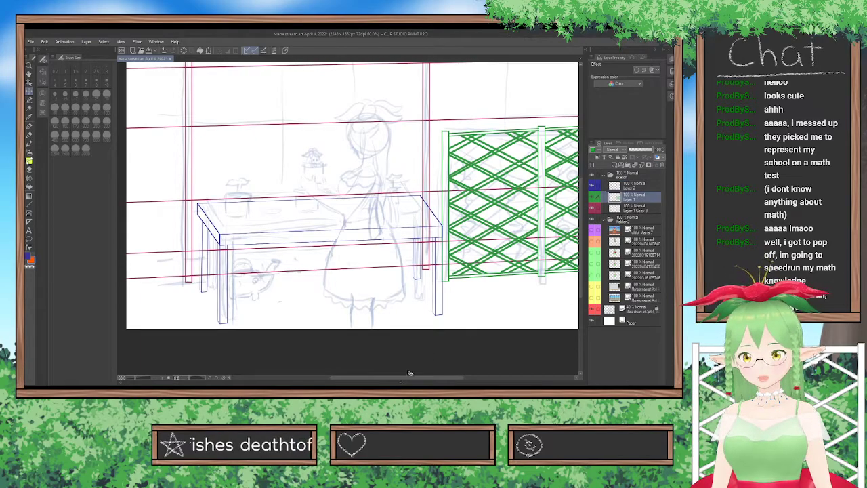
left_click_drag(423, 378, 456, 374)
left_click_drag(459, 275, 482, 268)
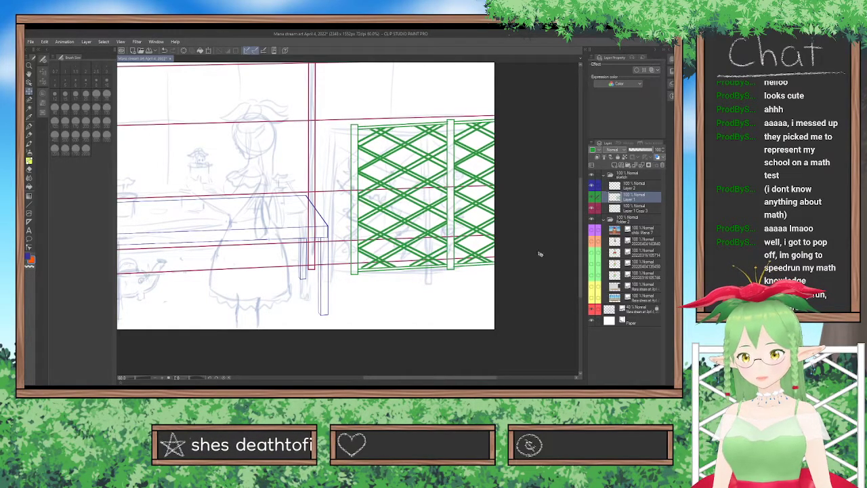
scroll(491, 190, "down", 3)
scroll(490, 190, "up", 2)
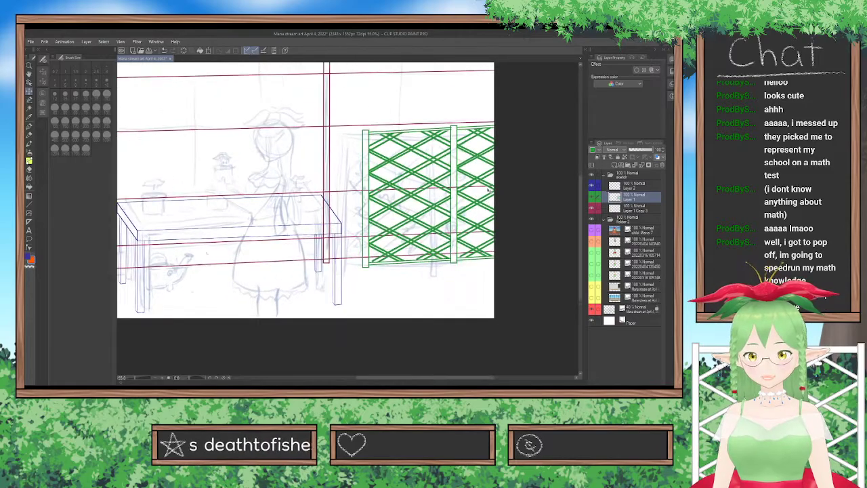
Skew the trellis fence on Layer 1 by lowering its outer right side slightly in two small adjustments.
key("ctrl+t")
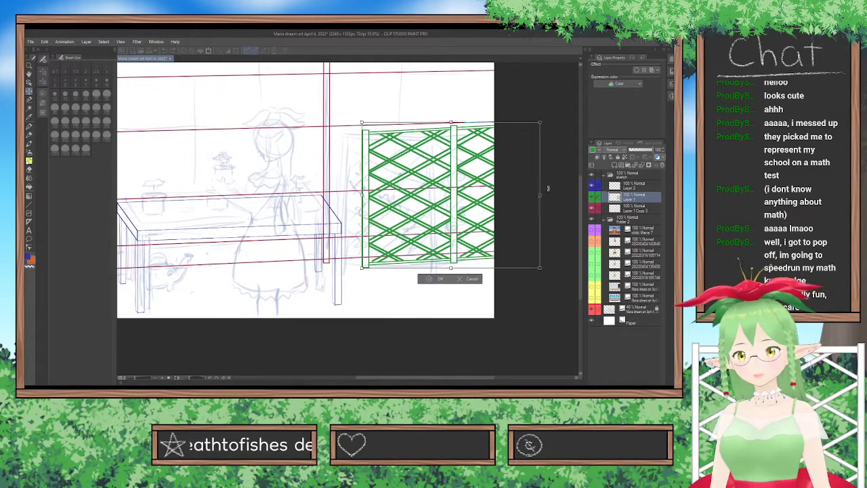
left_click_drag(540, 197, 540, 198)
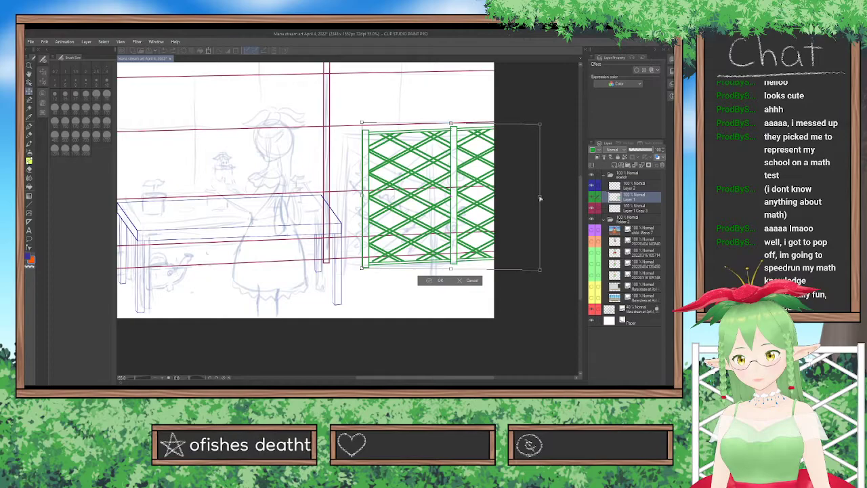
left_click(437, 281)
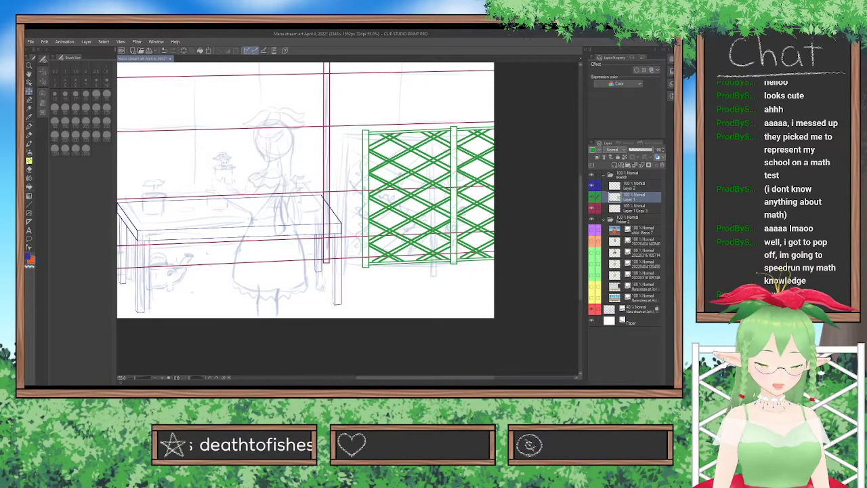
key("ctrl+t")
left_click_drag(542, 197, 541, 199)
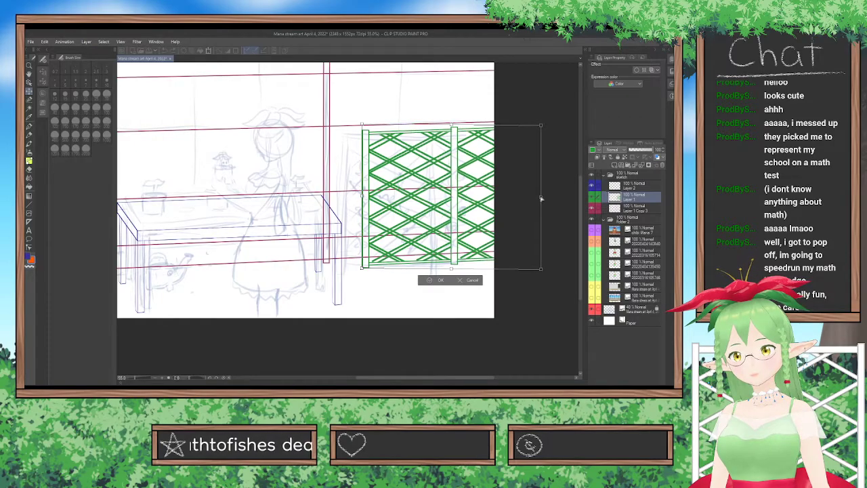
left_click(439, 280)
scroll(438, 282, "down", 3)
scroll(439, 280, "up", 2)
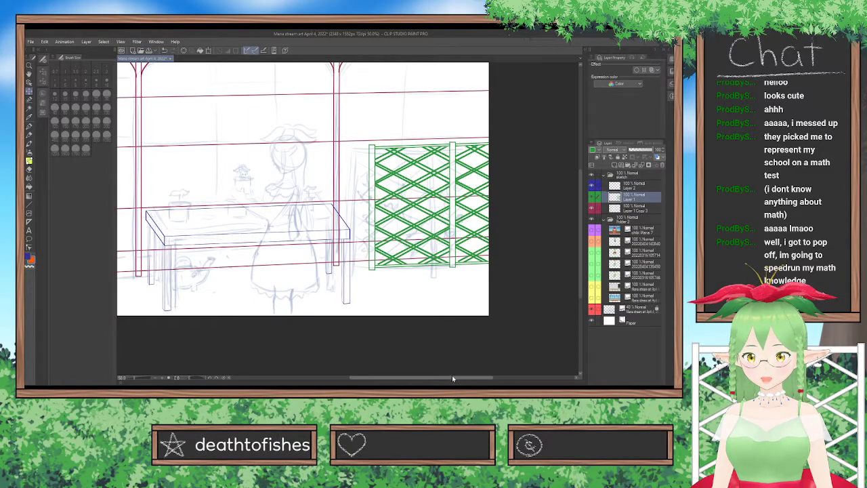
Compare the trellis fence before and after its last skew against the perspective guide lines.
key("ctrl+z")
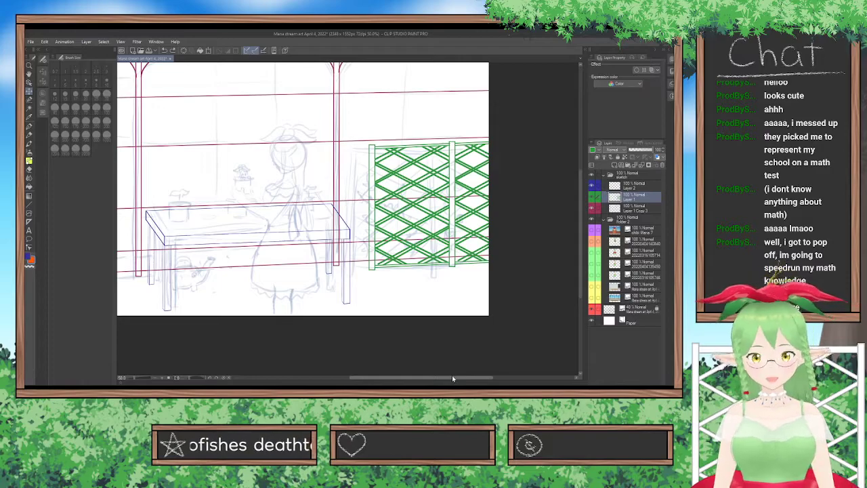
key("ctrl+y")
key("ctrl+z")
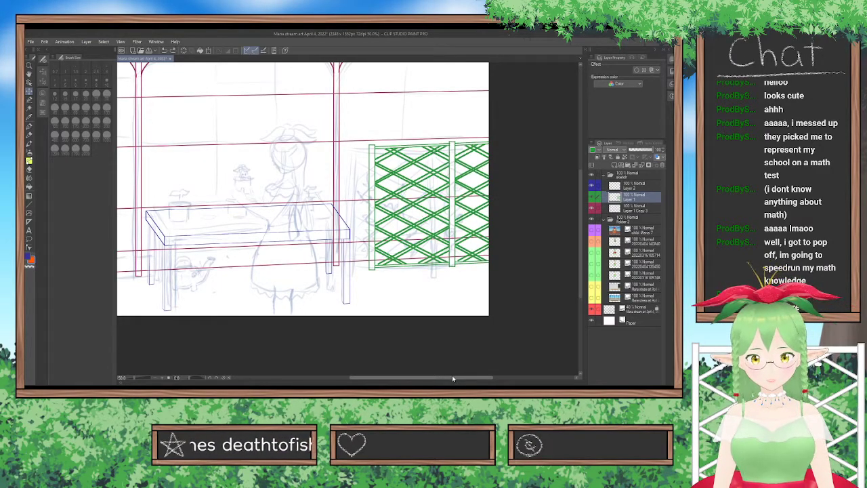
key("ctrl+y")
Hide the rough sketch layer to check the clean table, posts and fence lines, and show it again.
left_click_drag(442, 378, 403, 377)
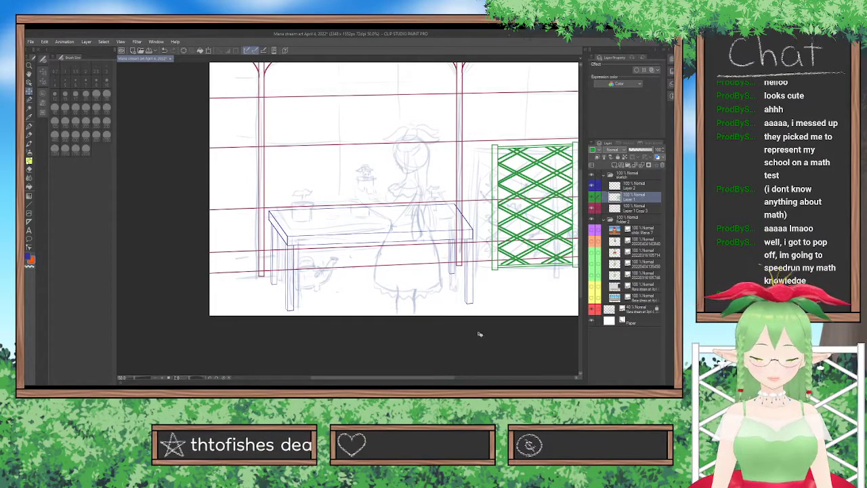
left_click(630, 185)
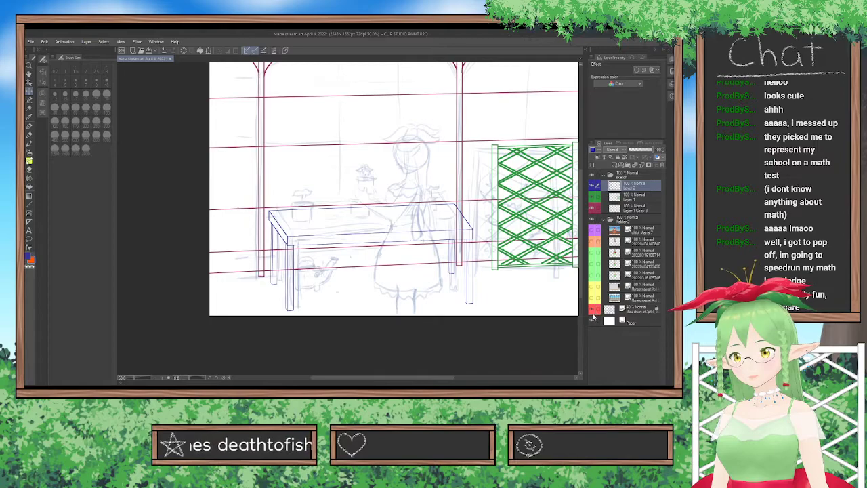
left_click(593, 311)
left_click_drag(439, 380, 458, 378)
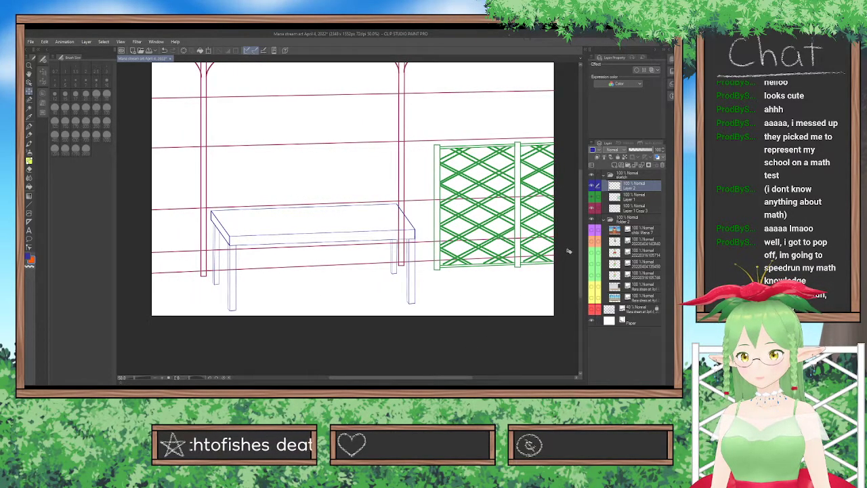
scroll(583, 244, "up", 2)
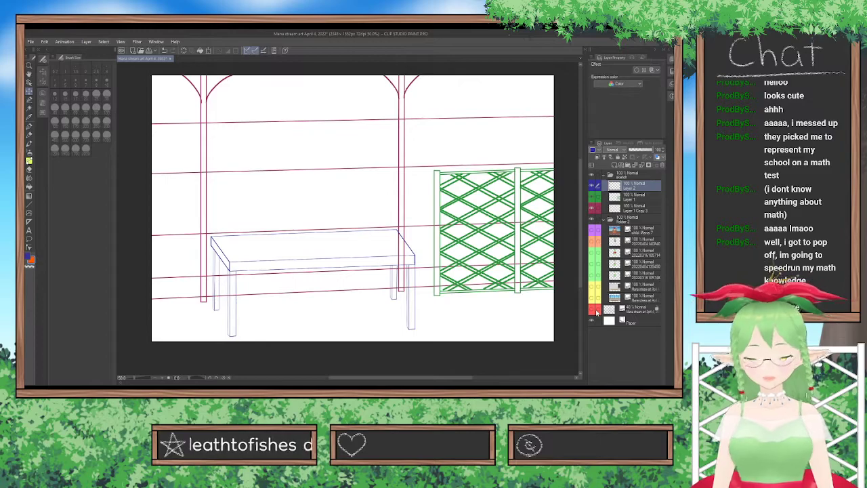
left_click(593, 310)
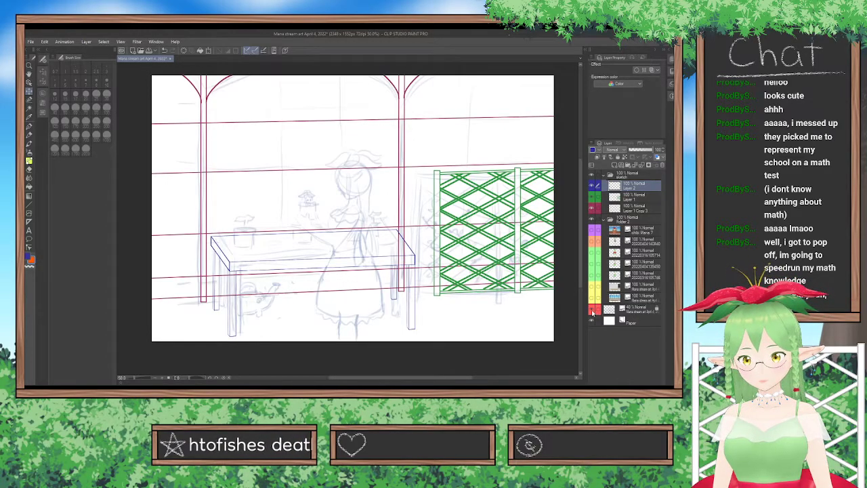
Add a new layer directly above Layer 1 Copy 3 and choose a dark pinkish-red drawing colour.
left_click(613, 207)
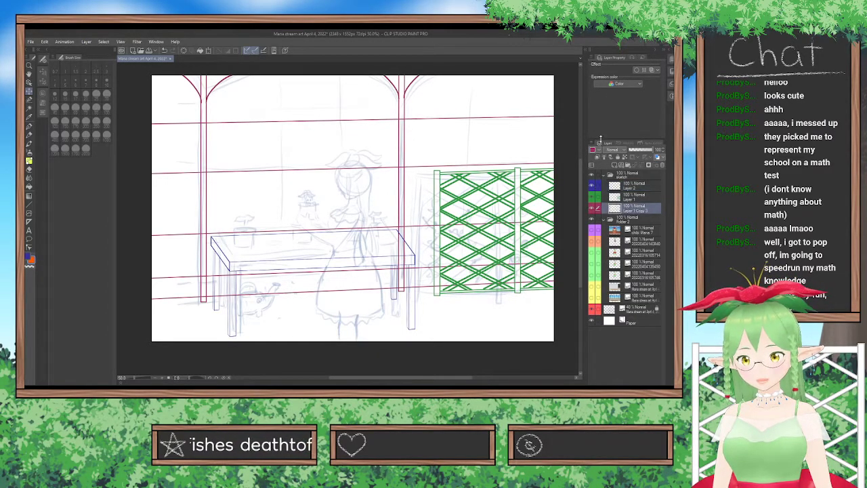
key("ctrl+shift+n")
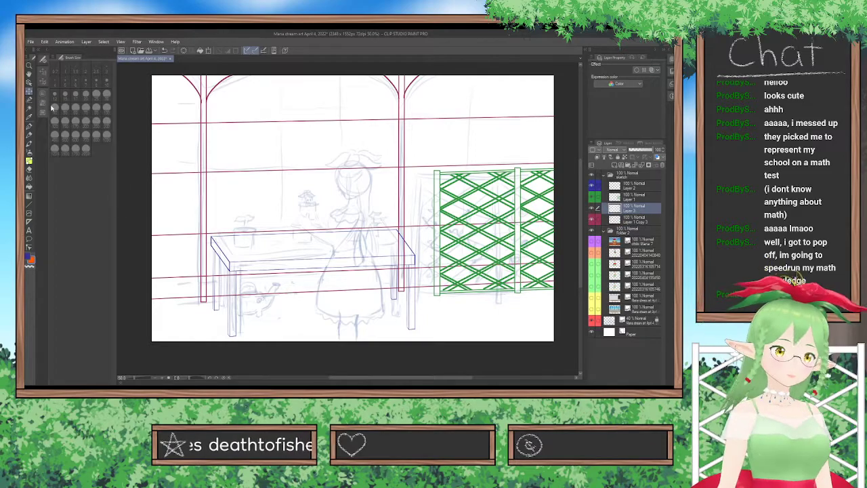
left_click(43, 96)
left_click(82, 178)
left_click(102, 181)
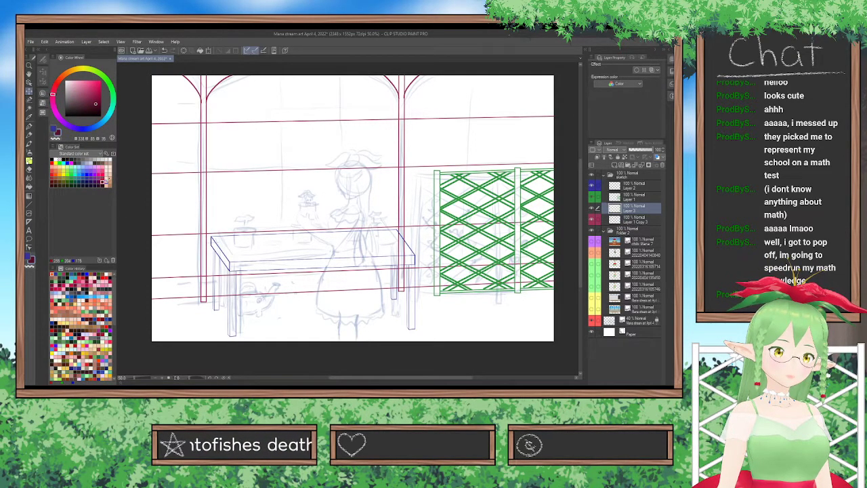
left_click(101, 178)
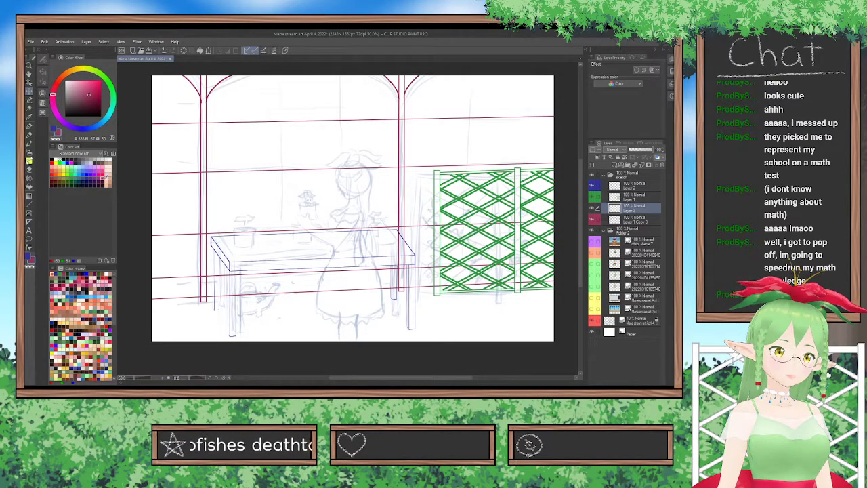
Draw a thin vertical window line with the Rectangle tool, from the canvas's top edge to the tabletop's front edge, left of the girl.
left_click(28, 203)
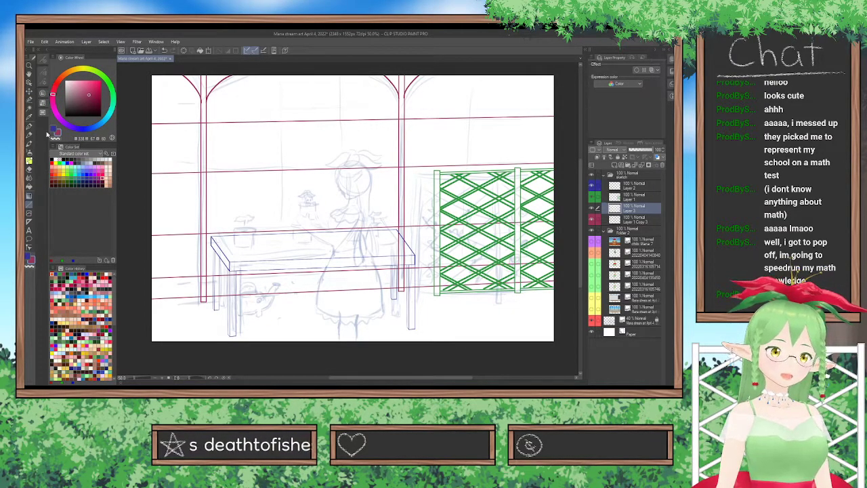
left_click(71, 149)
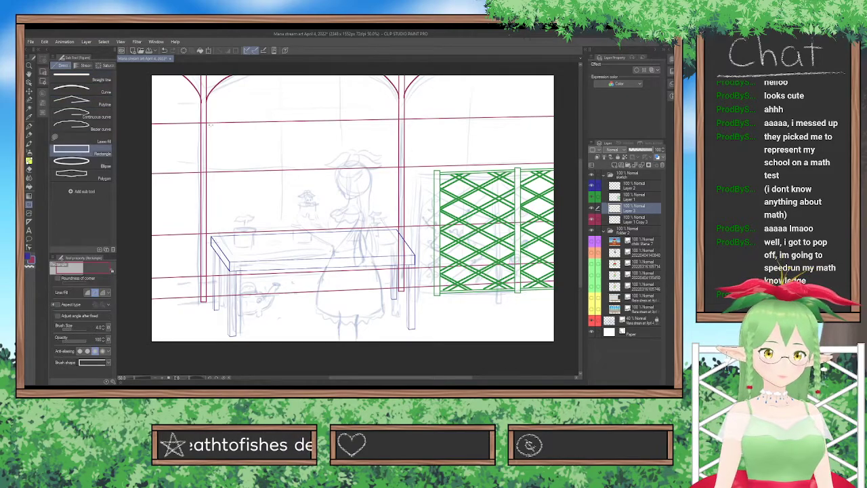
left_click_drag(279, 74, 280, 273)
left_click_drag(337, 75, 335, 247)
key("ctrl+z")
left_click_drag(339, 74, 339, 269)
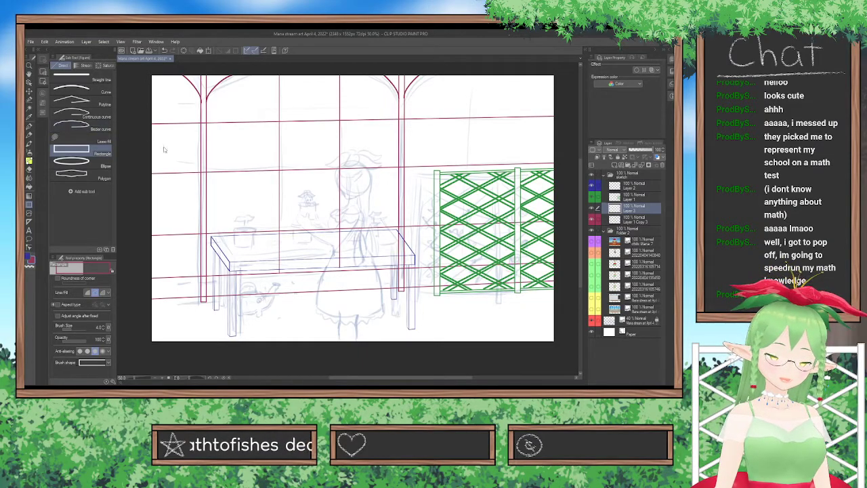
key("ctrl+z")
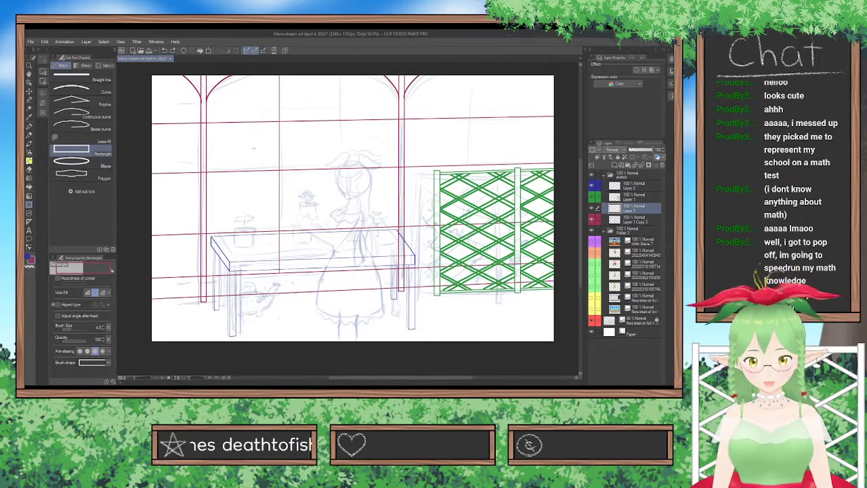
Duplicate the vertical line's layer and move the copy right, level with the sketched girl's head.
key("ctrl+v")
left_click(29, 91)
left_click_drag(280, 174, 341, 176)
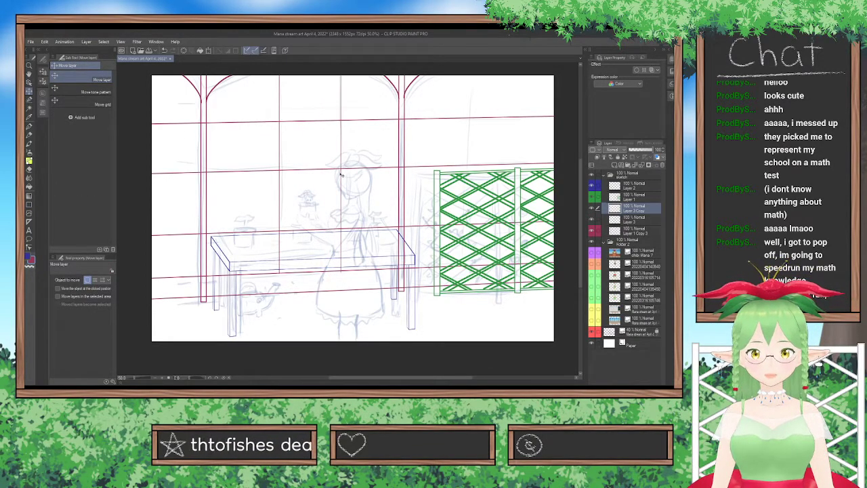
Hide the rough sketch and shift the vertical lines on Layer 3 and Layer 3 Copy slightly left to even out the window panes.
left_click(598, 219)
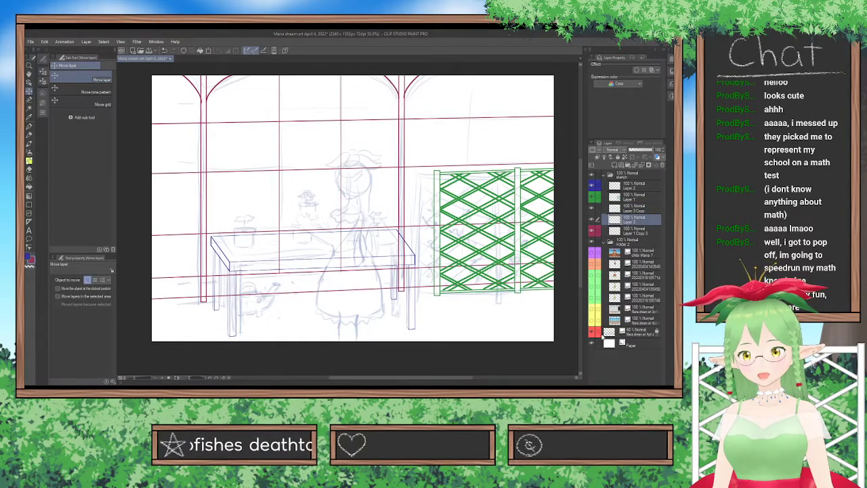
left_click(591, 333)
left_click_drag(368, 259, 362, 258)
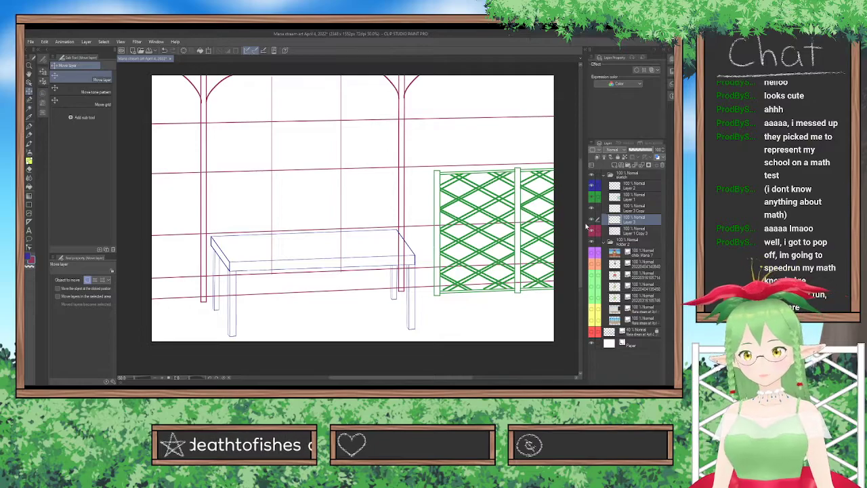
left_click(616, 210)
left_click_drag(473, 240, 470, 239)
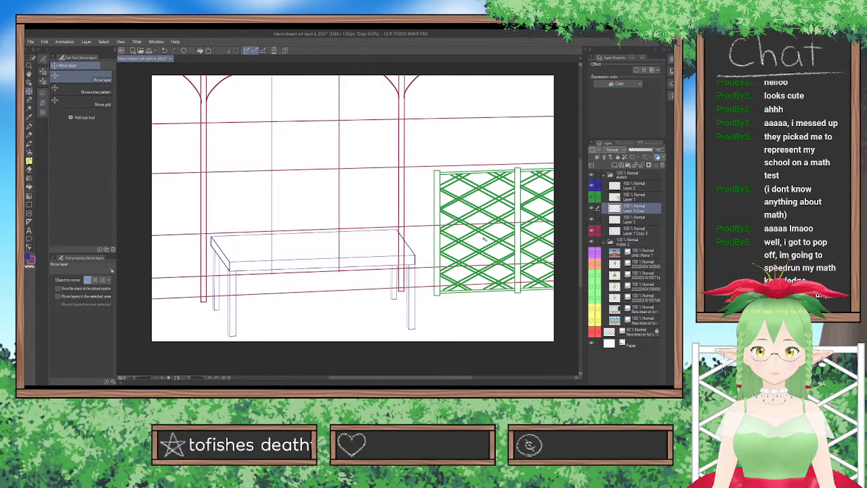
On Layer 1 Copy 3, select the second horizontal guide line with the Selection pen, move it slightly down to the fence's top rail, and deselect.
left_click(634, 234)
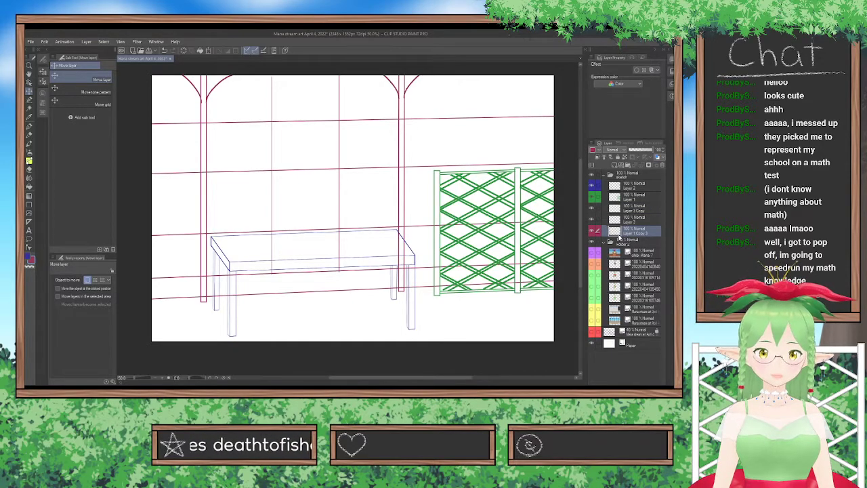
left_click(28, 102)
mouse_move(157, 176)
left_mouse_down()
mouse_move(189, 164)
mouse_move(211, 174)
mouse_move(242, 169)
mouse_move(221, 176)
mouse_move(227, 179)
mouse_move(232, 166)
mouse_move(260, 163)
mouse_move(284, 177)
mouse_move(292, 154)
mouse_move(280, 175)
mouse_move(309, 173)
mouse_move(301, 162)
mouse_move(320, 176)
mouse_move(324, 161)
mouse_move(345, 163)
mouse_move(345, 181)
mouse_move(366, 170)
left_mouse_up()
mouse_move(372, 162)
left_mouse_down()
mouse_move(396, 164)
mouse_move(349, 176)
mouse_move(289, 168)
left_mouse_up()
mouse_move(300, 166)
left_mouse_down()
mouse_move(272, 164)
mouse_move(324, 169)
left_mouse_up()
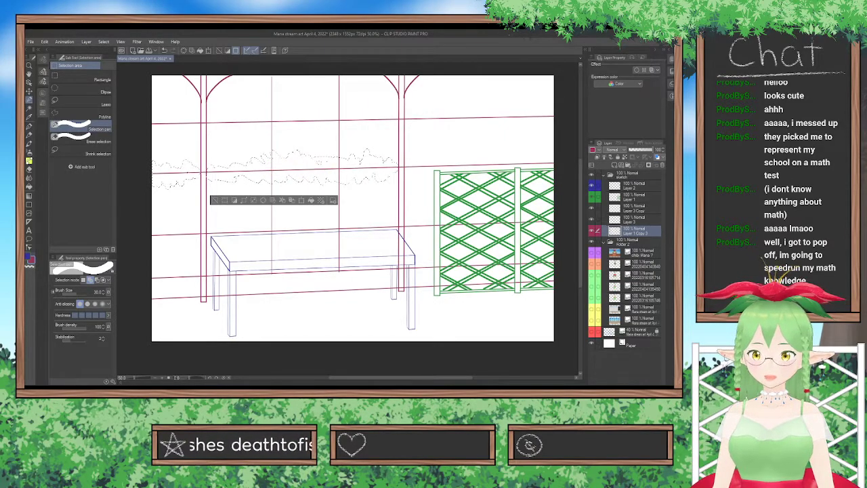
mouse_move(409, 159)
left_mouse_down()
mouse_move(409, 169)
mouse_move(538, 160)
mouse_move(523, 171)
mouse_move(415, 170)
mouse_move(427, 163)
left_mouse_up()
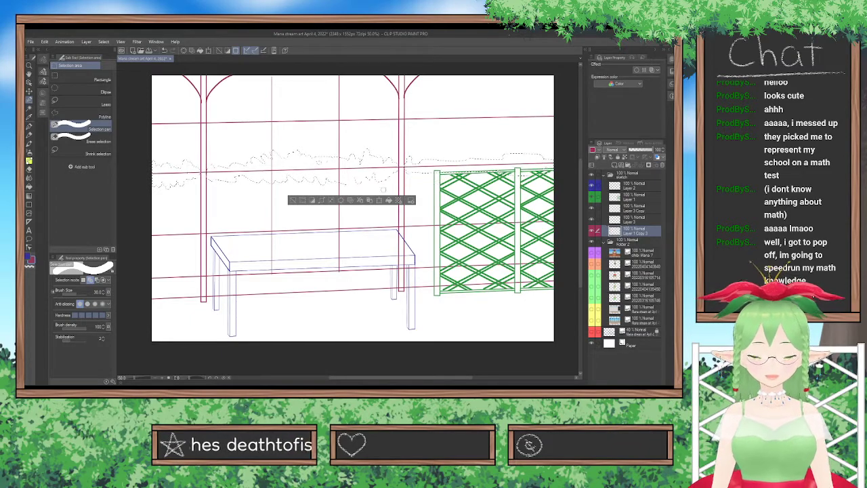
key("k")
left_click_drag(508, 174, 503, 178)
key("Left")
key("Left")
key("Left")
key("Left")
key("Left")
key("Left")
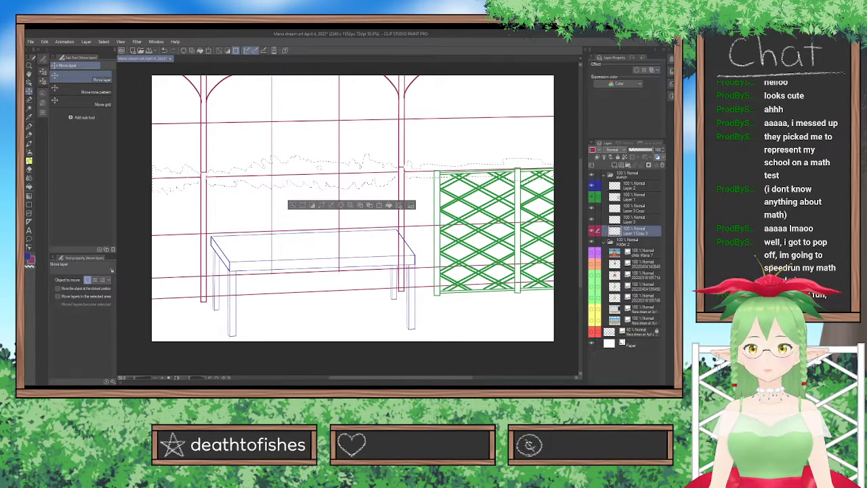
left_click(301, 205)
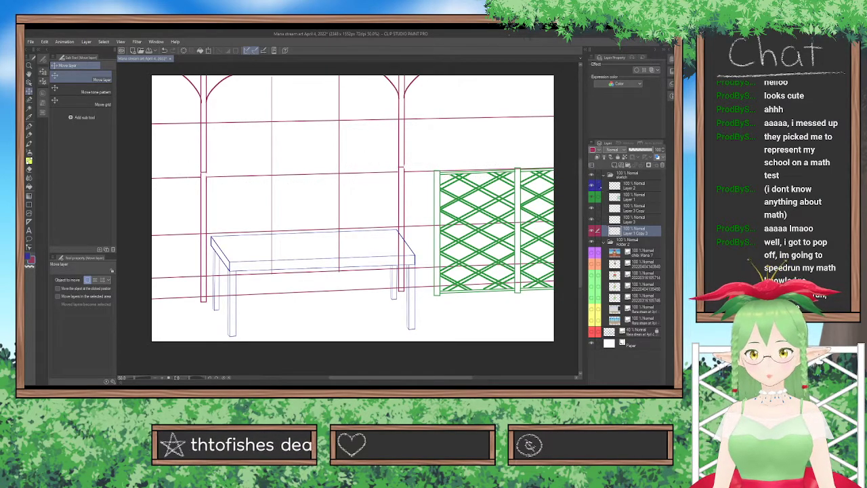
Duplicate Layer 3 Copy and merge both copies down into Layer 3.
left_click(29, 178)
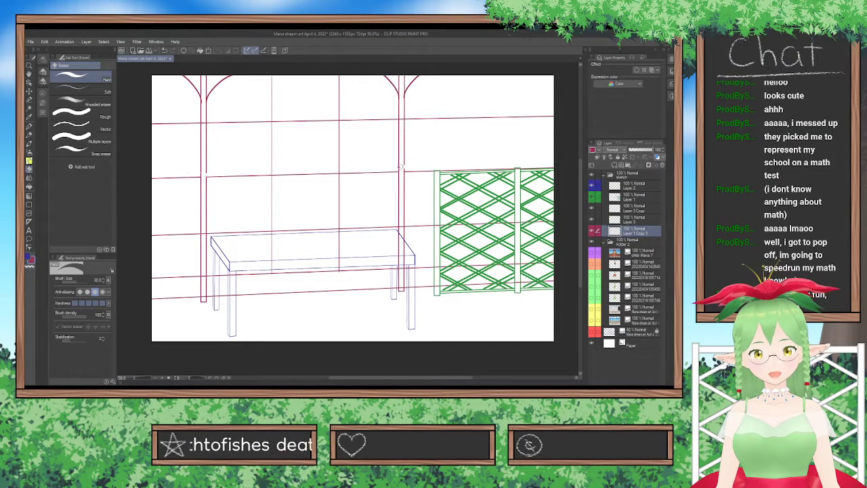
left_click(636, 209)
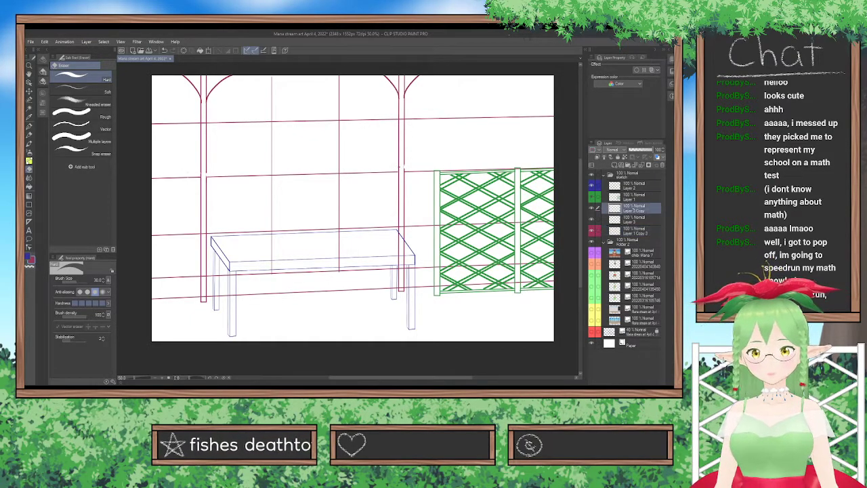
key("ctrl+v")
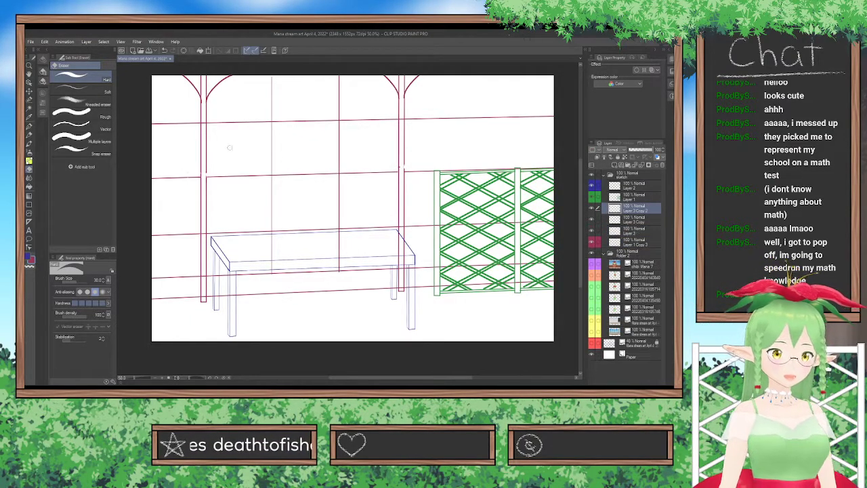
left_click(29, 92)
left_click_drag(367, 178, 518, 177)
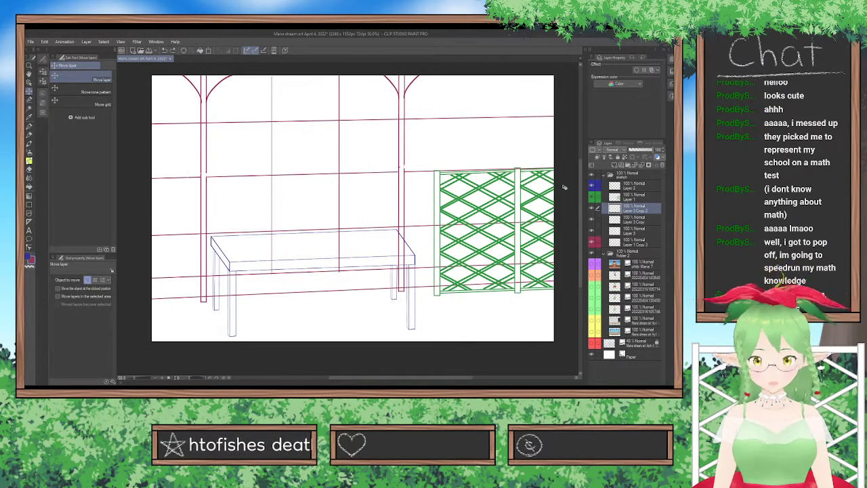
key("ctrl+e")
key("ctrl+e")
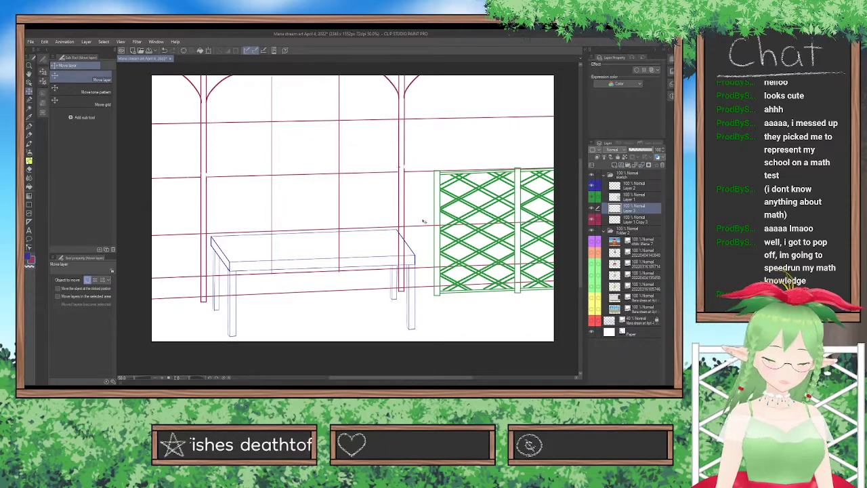
Duplicate Layer 3's pair of vertical lines twice, moving one copy beyond the left post and the other beyond the right post above the fence.
key("ctrl+v")
left_click_drag(296, 227, 269, 191)
key("ctrl+c")
key("ctrl+v")
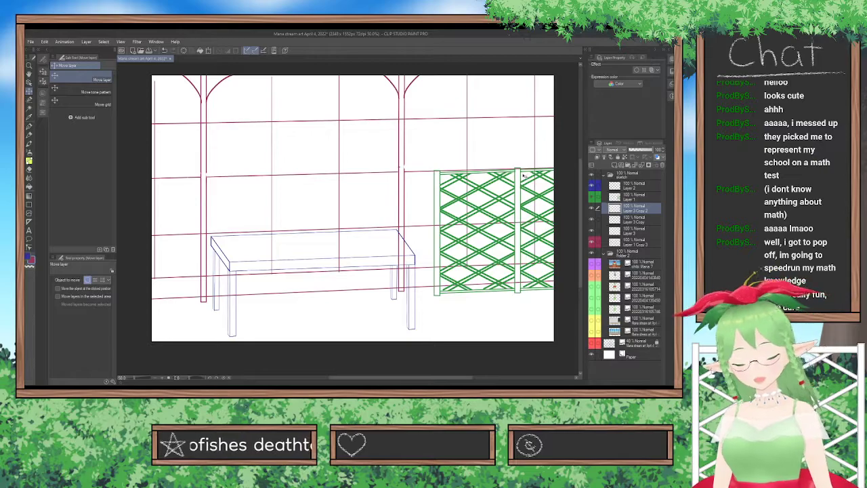
Merge the Layer 3 pane-line copies down into Layer 1 Copy 3 and lower the opacity of the sketch folder.
left_click(642, 166)
left_click(642, 165)
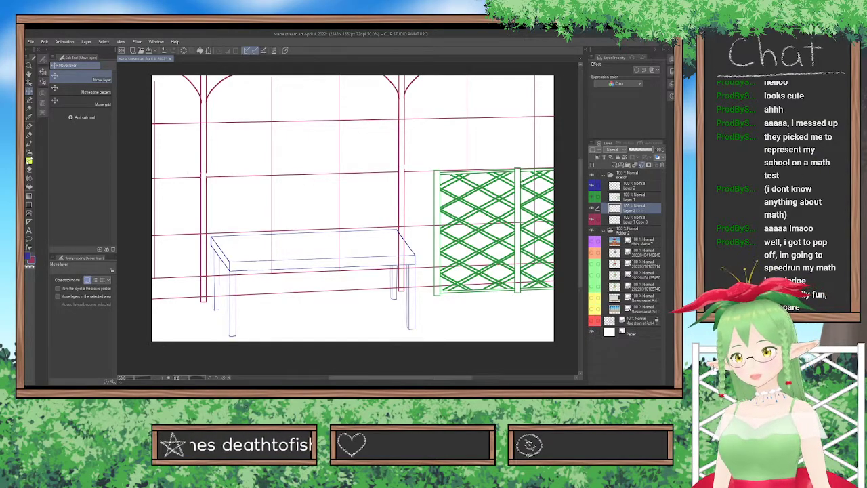
left_click(642, 165)
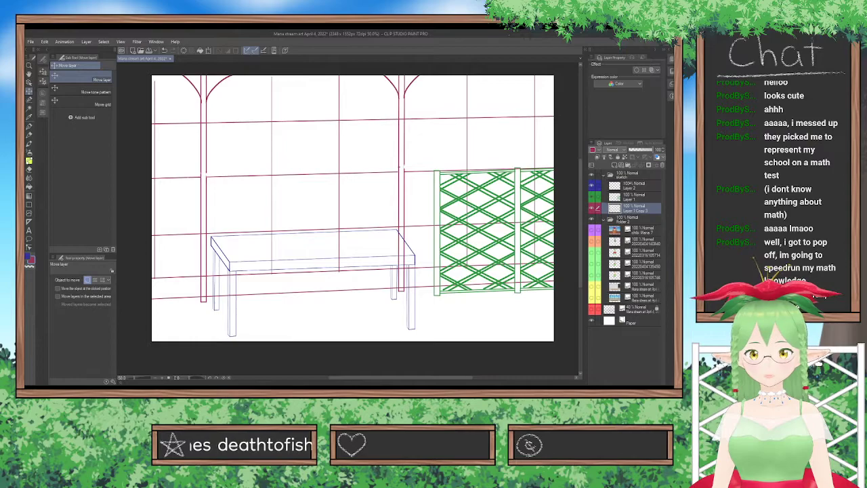
left_click(632, 175)
left_click(635, 150)
left_click_drag(635, 149, 638, 148)
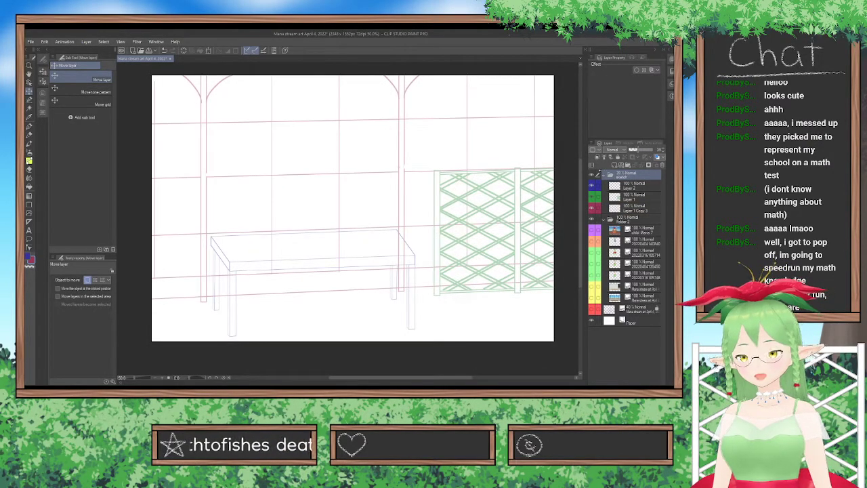
Add a new layer in the sketch folder, with only the standing character reference shown and Layer 2, Layer 1 and Layer 1 Copy 3 hidden.
left_click(614, 166)
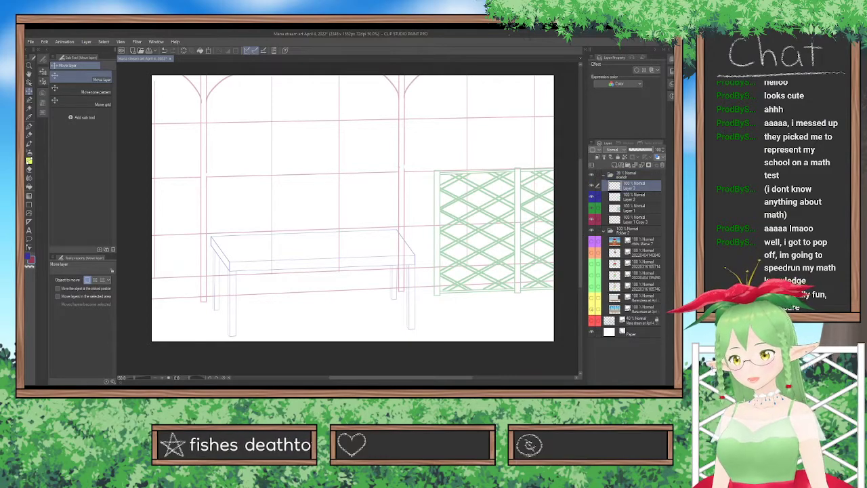
left_click(592, 253)
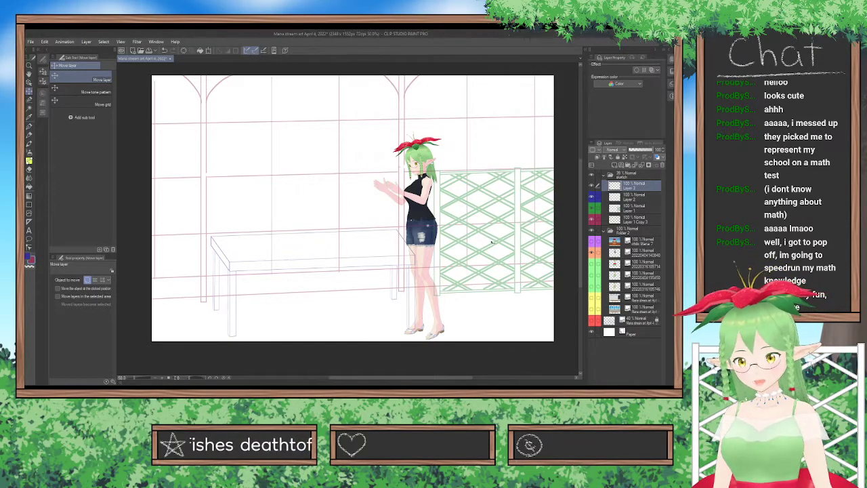
left_click(591, 321)
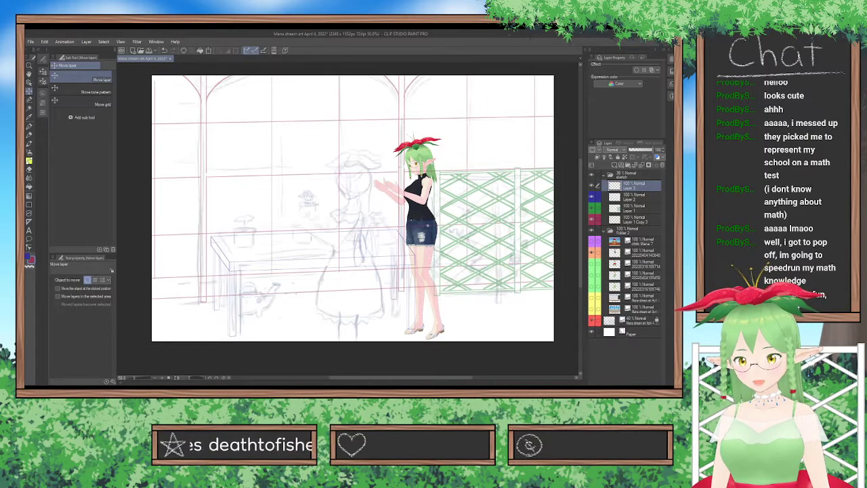
left_click(592, 320)
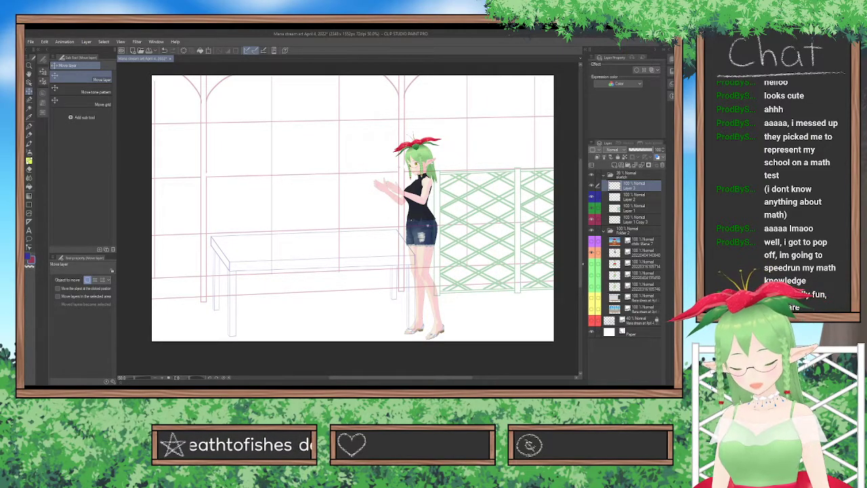
left_click(593, 198)
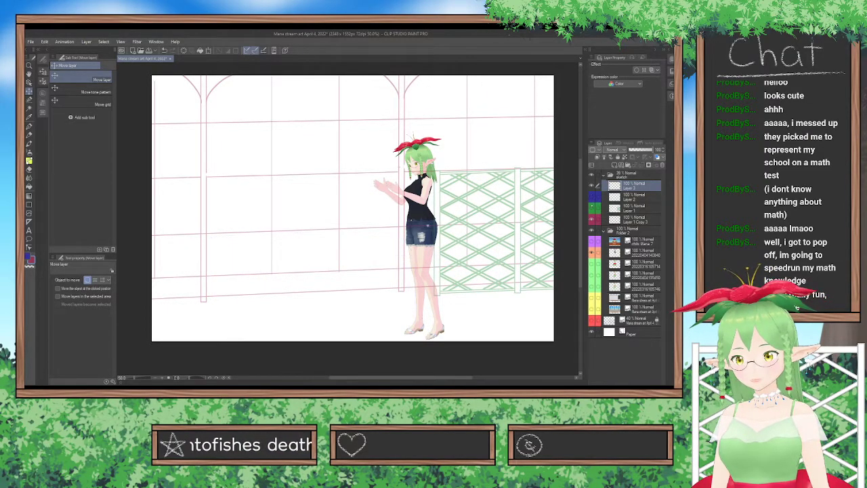
left_click(592, 209)
left_click(592, 220)
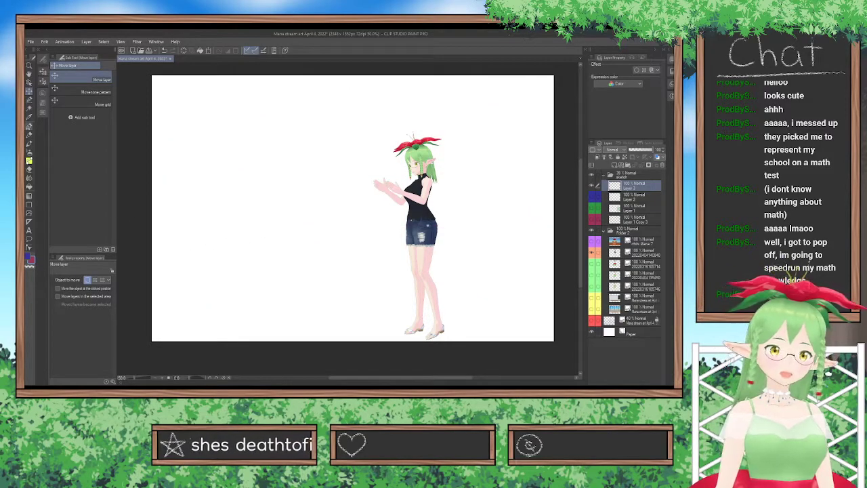
Choose the Turnip pen with an orange drawing color and turn on a pink layer color for the new layer.
left_click(29, 126)
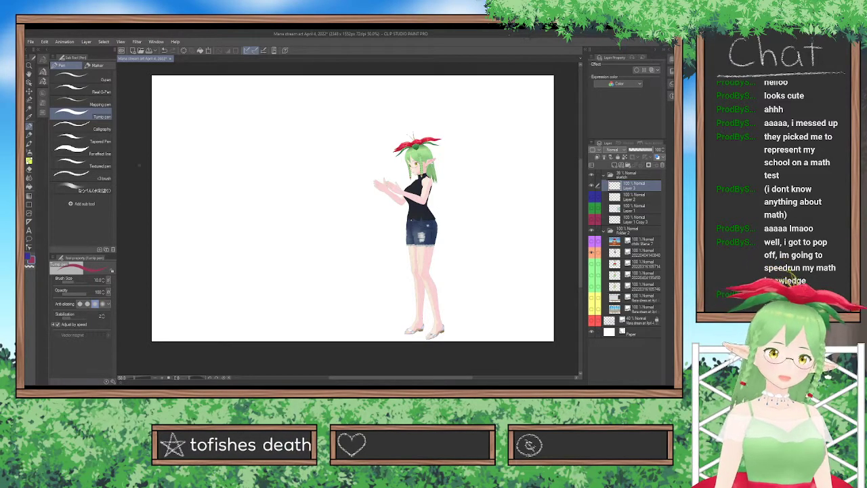
left_click(42, 93)
left_click(57, 174)
left_click(61, 174)
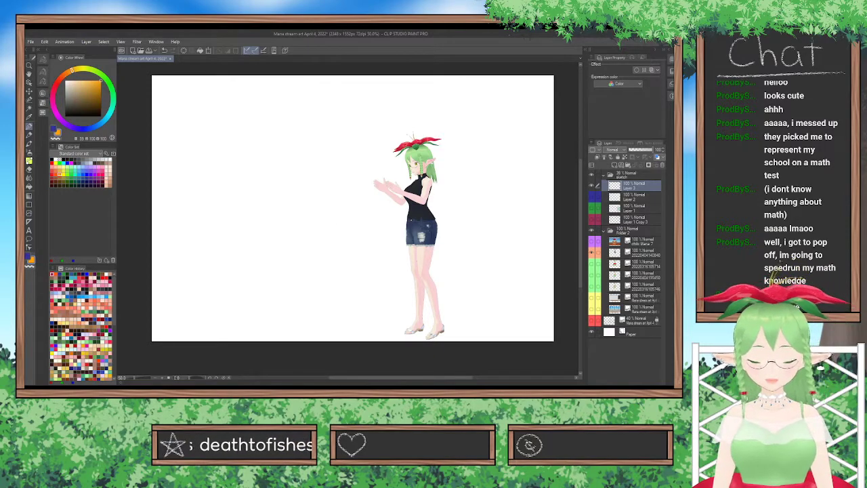
left_click_drag(435, 140, 443, 139)
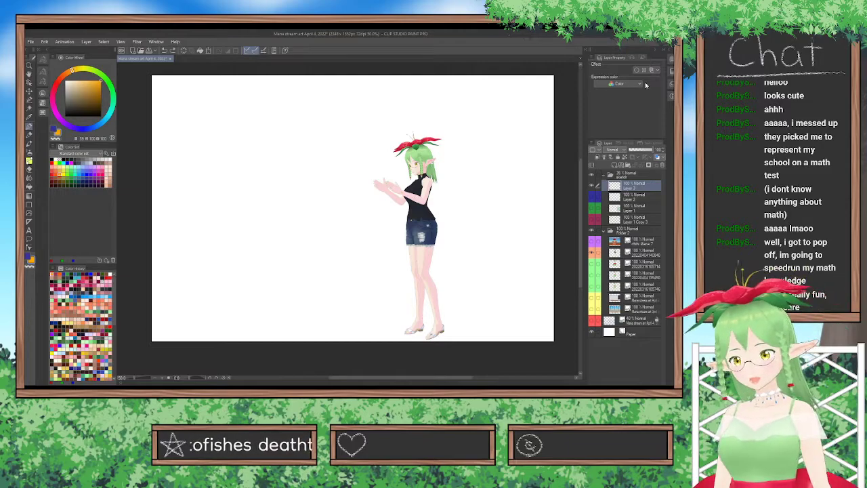
left_click(654, 69)
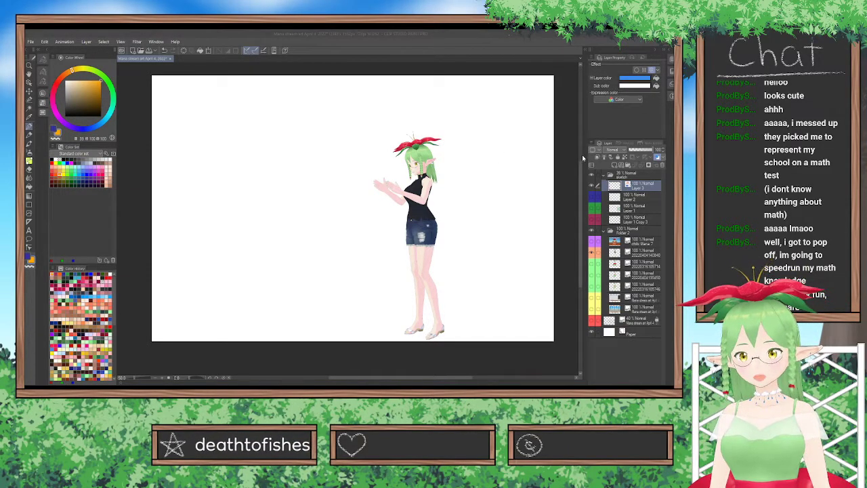
scroll(483, 174, "up", 3)
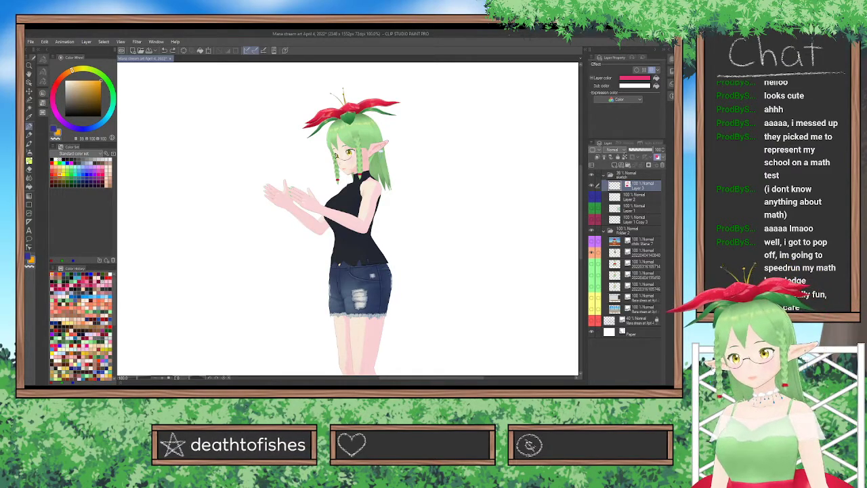
mouse_move(426, 149)
left_mouse_down()
mouse_move(458, 177)
mouse_move(489, 183)
left_mouse_up()
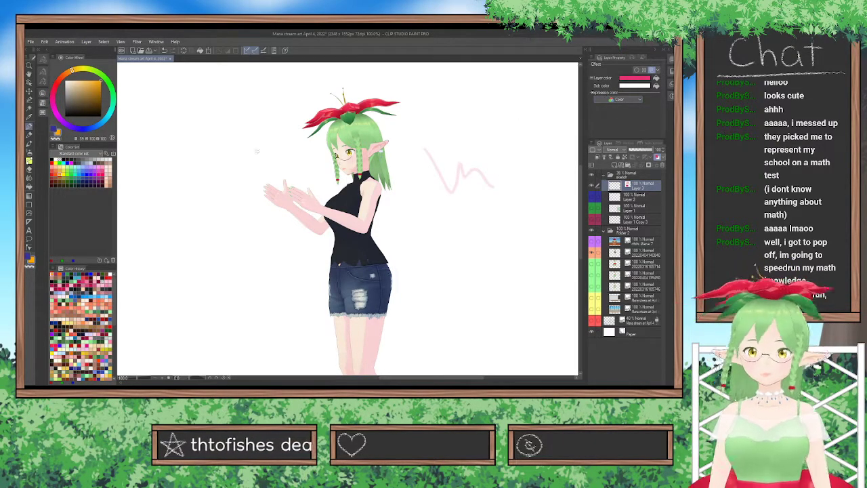
left_click(42, 60)
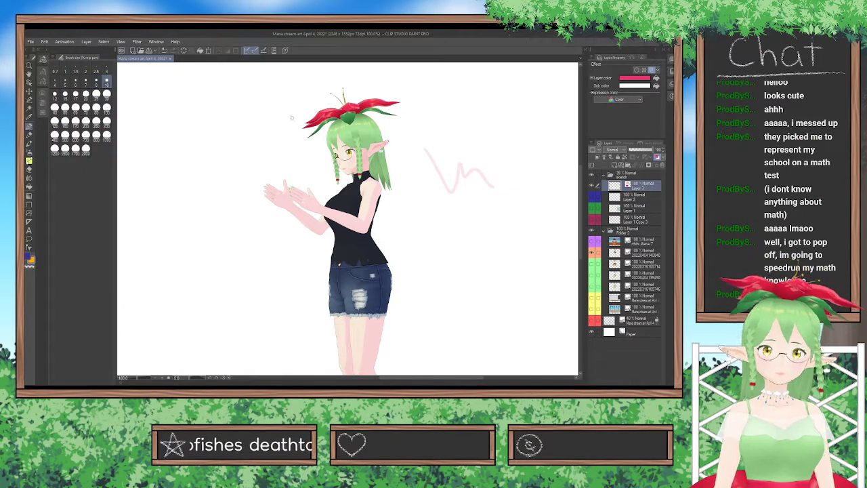
mouse_move(432, 235)
left_mouse_down()
mouse_move(462, 240)
mouse_move(504, 197)
mouse_move(516, 155)
left_mouse_up()
key("ctrl+z")
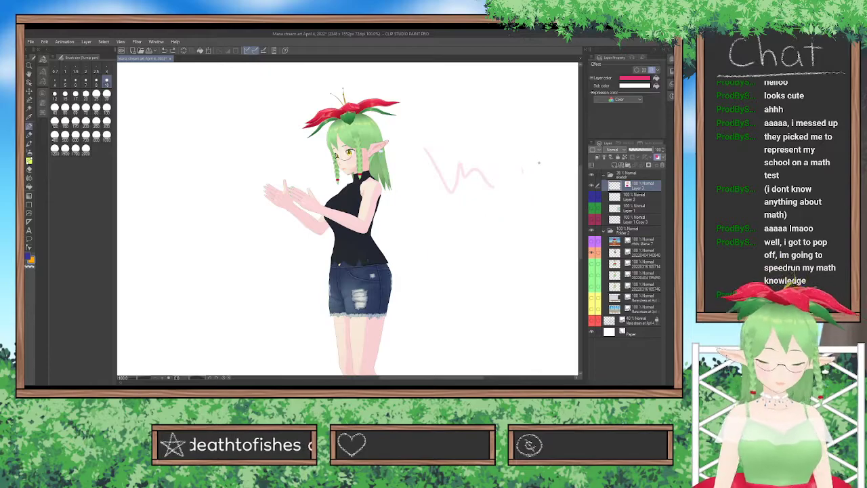
key("ctrl+z")
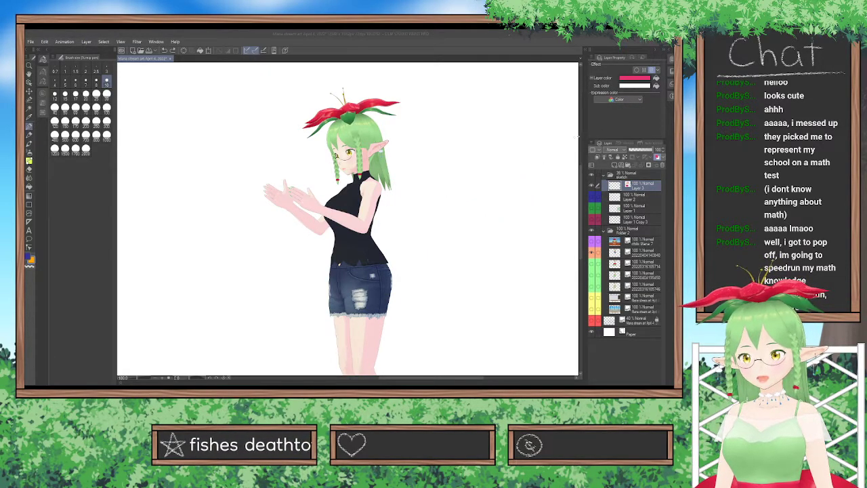
Set the layer's sub color to pink and sketch the near arm's bone lines from wrist to elbow to shoulder over the reference.
left_click(577, 137)
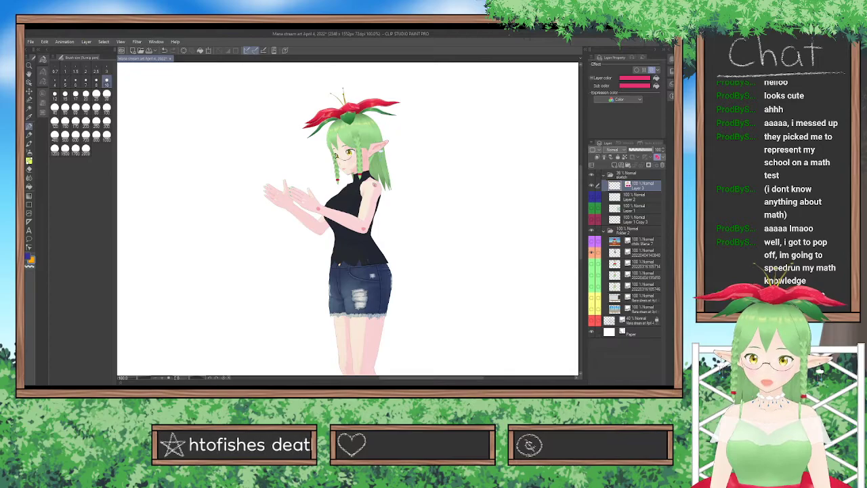
left_click_drag(318, 208, 365, 230)
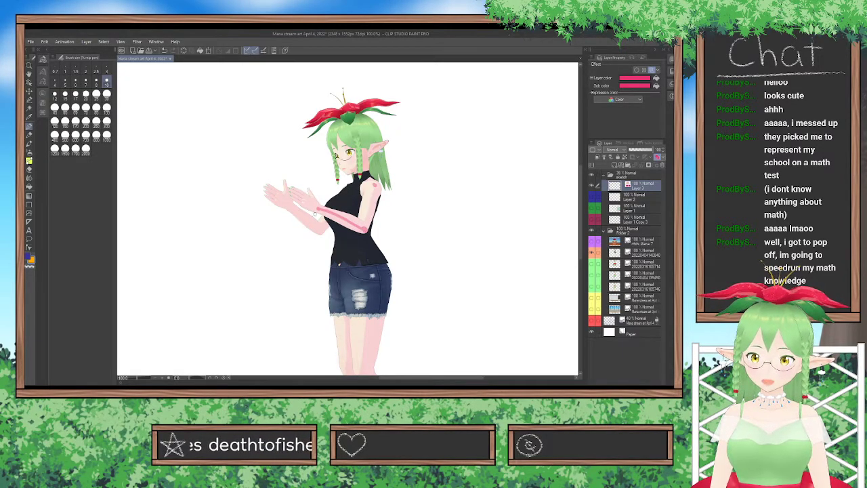
left_click_drag(365, 229, 375, 185)
key("ctrl+z")
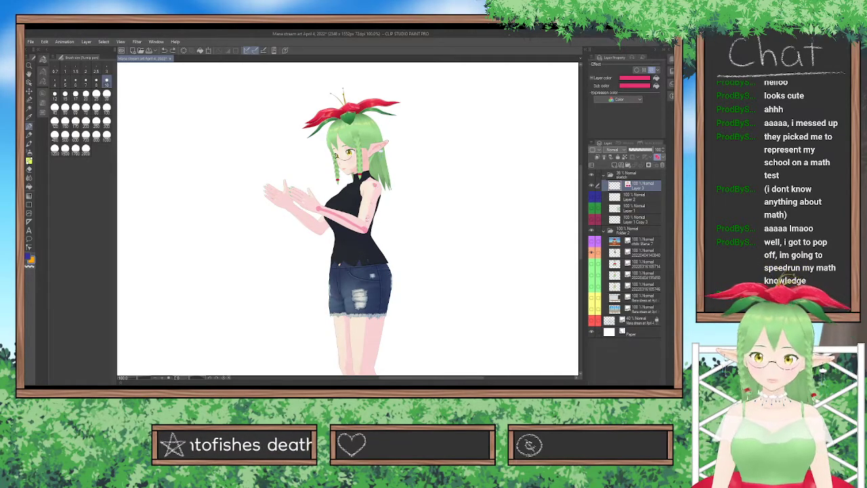
mouse_move(366, 230)
left_mouse_down()
mouse_move(376, 185)
mouse_move(364, 184)
mouse_move(372, 184)
left_mouse_up()
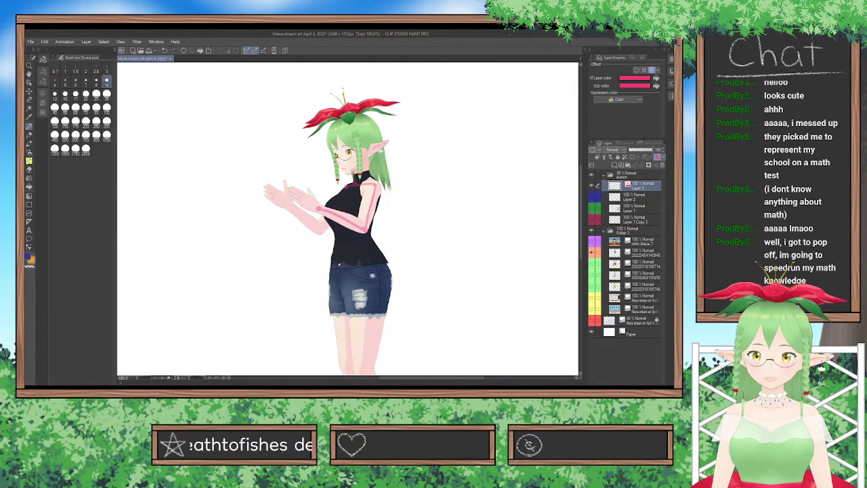
Sketch a circle around the character's head and mark the far arm's wrist and elbow joints.
mouse_move(353, 169)
left_mouse_down()
mouse_move(353, 124)
mouse_move(374, 127)
mouse_move(352, 178)
mouse_move(324, 132)
mouse_move(332, 117)
mouse_move(361, 114)
mouse_move(376, 146)
mouse_move(353, 173)
left_mouse_up()
key("ctrl+z")
mouse_move(317, 126)
left_mouse_down()
mouse_move(317, 109)
mouse_move(400, 102)
mouse_move(306, 117)
left_mouse_up()
key("ctrl+z")
key("ctrl+z")
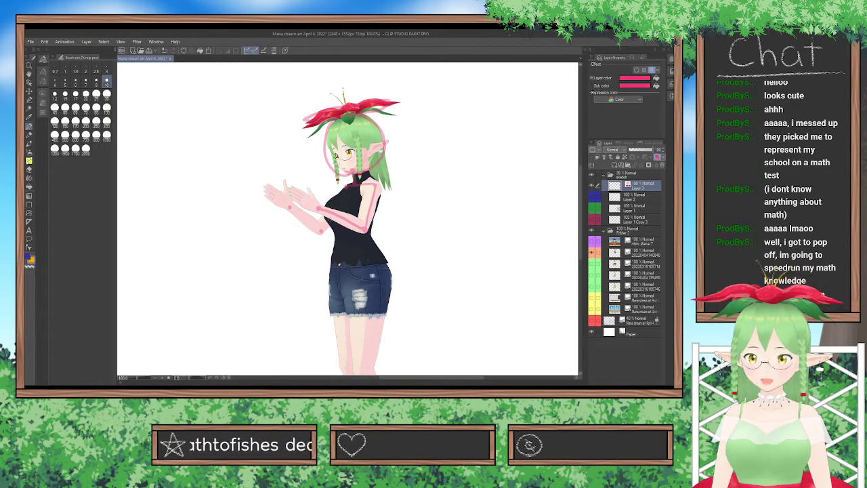
Draw the far arm's upper arm and forearm lines and outline both hands as ovals.
left_click_drag(325, 229, 343, 186)
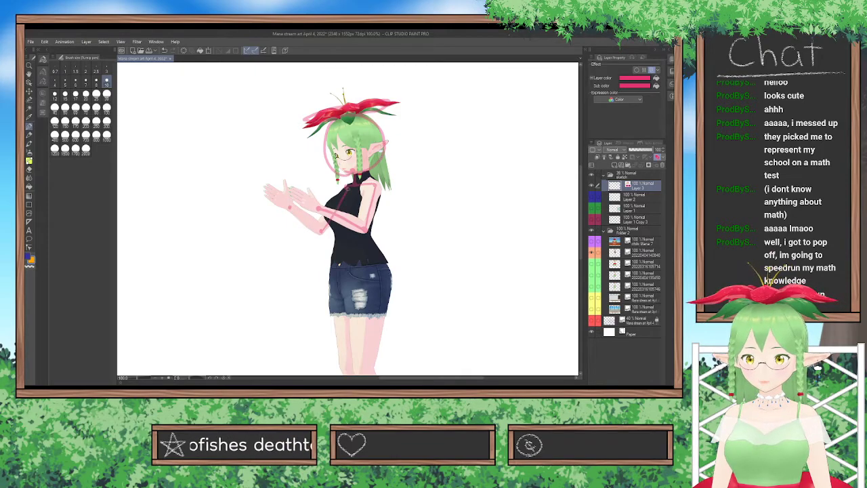
key("ctrl+z")
left_click_drag(323, 232, 346, 187)
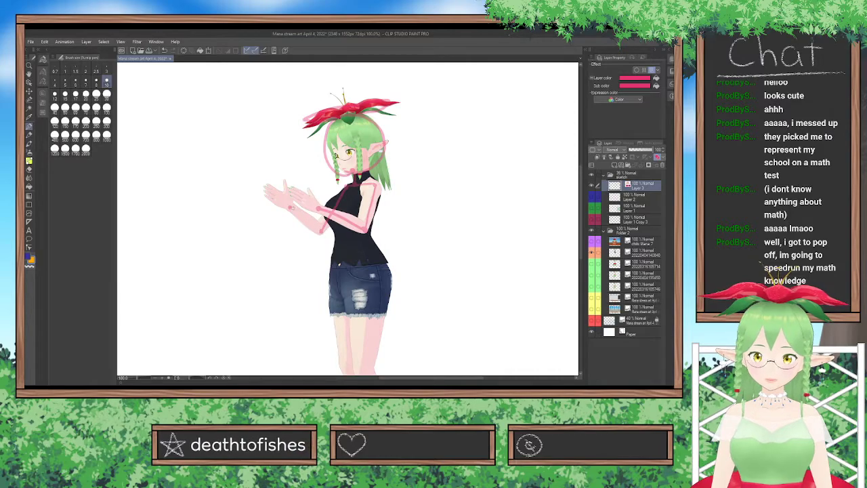
left_click_drag(290, 206, 321, 232)
key("ctrl+z")
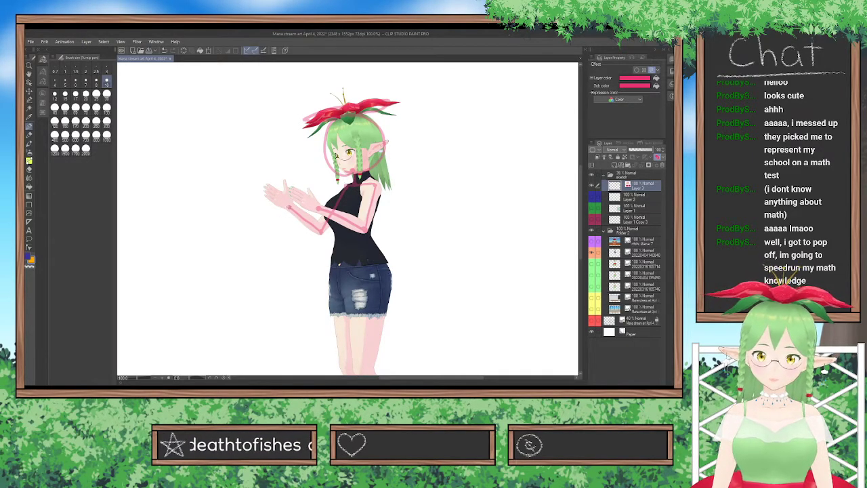
mouse_move(290, 207)
left_mouse_down()
mouse_move(267, 199)
mouse_move(294, 193)
mouse_move(288, 206)
mouse_move(272, 202)
mouse_move(294, 192)
mouse_move(289, 207)
mouse_move(301, 208)
mouse_move(305, 189)
mouse_move(317, 210)
left_mouse_up()
key("ctrl+z")
Draw the hip line across the shorts' waistband and the spine line down the torso.
left_click_drag(581, 203, 581, 234)
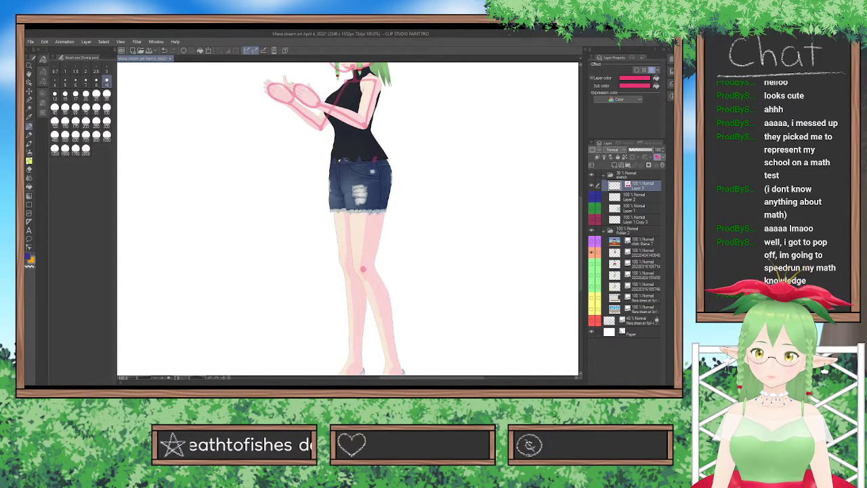
left_click_drag(338, 160, 377, 161)
key("ctrl+z")
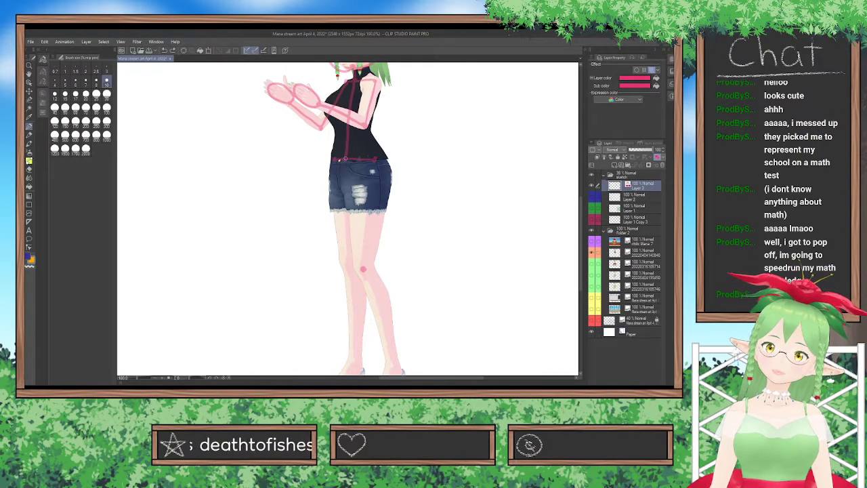
Mark the far knee joint and draw both thigh lines from the hips to the knees.
left_click(346, 265)
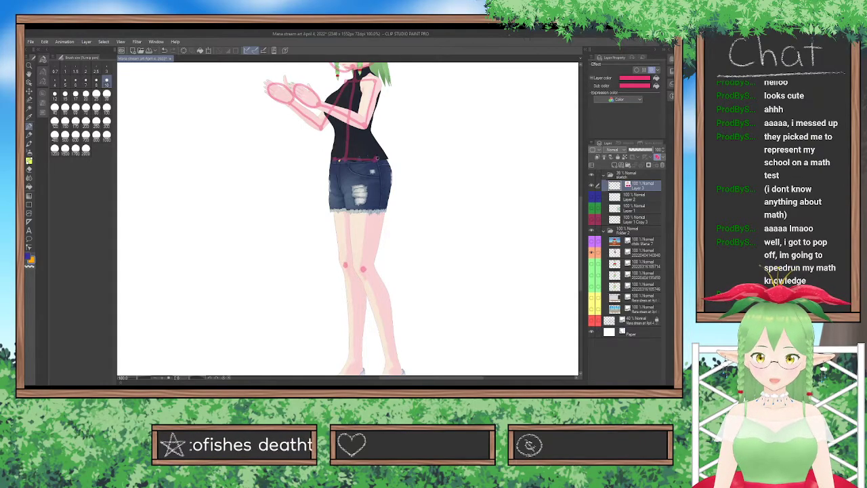
mouse_move(376, 160)
left_mouse_down()
mouse_move(365, 260)
mouse_move(376, 159)
mouse_move(364, 267)
left_mouse_up()
key("ctrl+z")
key("ctrl+z")
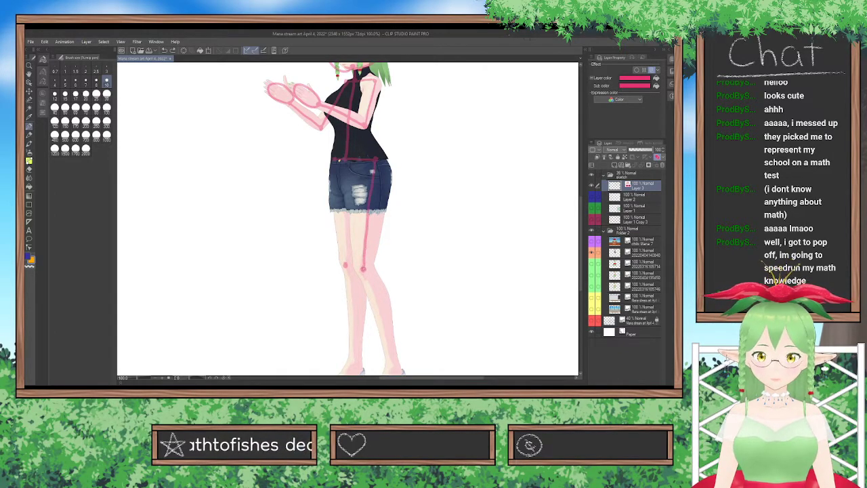
left_click_drag(335, 159, 344, 266)
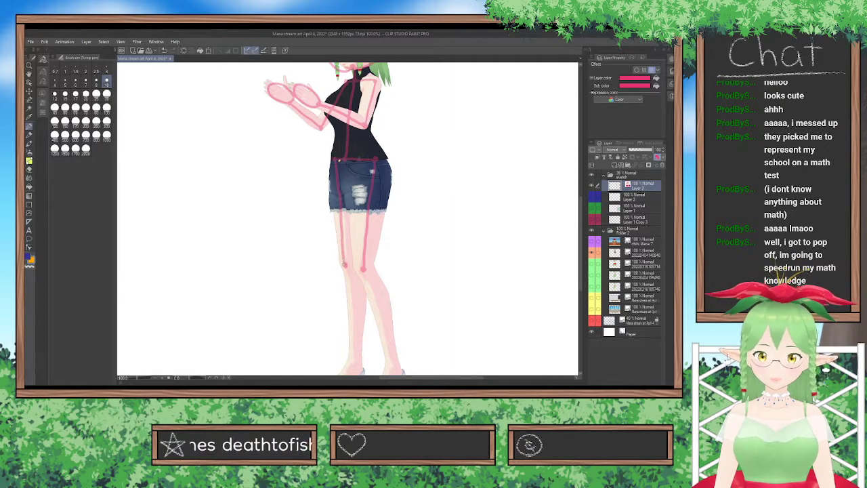
Mark the ankle joints, draw both shin lines from the knees, and sketch the feet over the shoes.
scroll(468, 268, "down", 5)
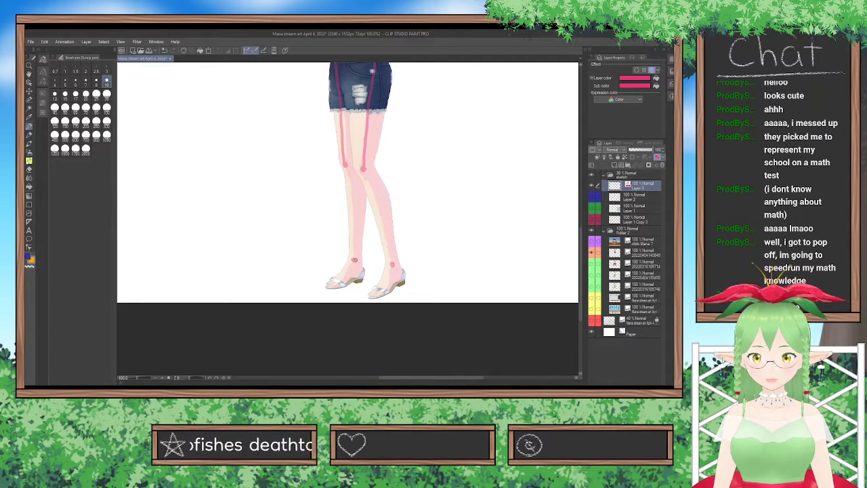
key("ctrl+z")
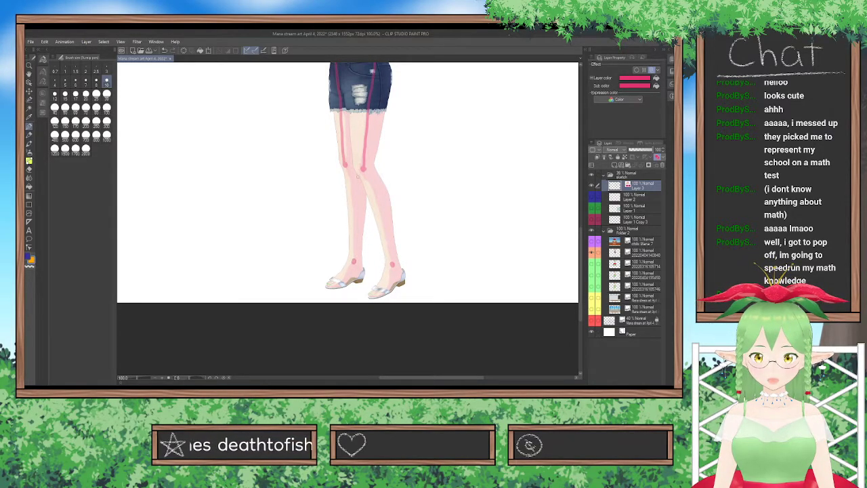
left_click_drag(345, 166, 353, 261)
mouse_move(364, 168)
left_mouse_down()
mouse_move(395, 266)
mouse_move(373, 295)
mouse_move(405, 278)
mouse_move(393, 266)
left_mouse_up()
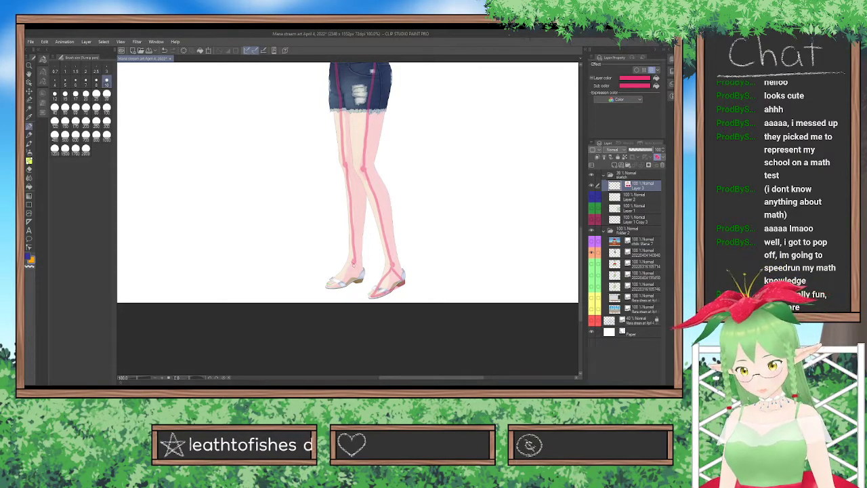
mouse_move(353, 262)
left_mouse_down()
mouse_move(331, 286)
mouse_move(359, 277)
mouse_move(334, 282)
mouse_move(361, 274)
mouse_move(354, 257)
left_mouse_up()
key("ctrl+z")
scroll(360, 241, "down", 1)
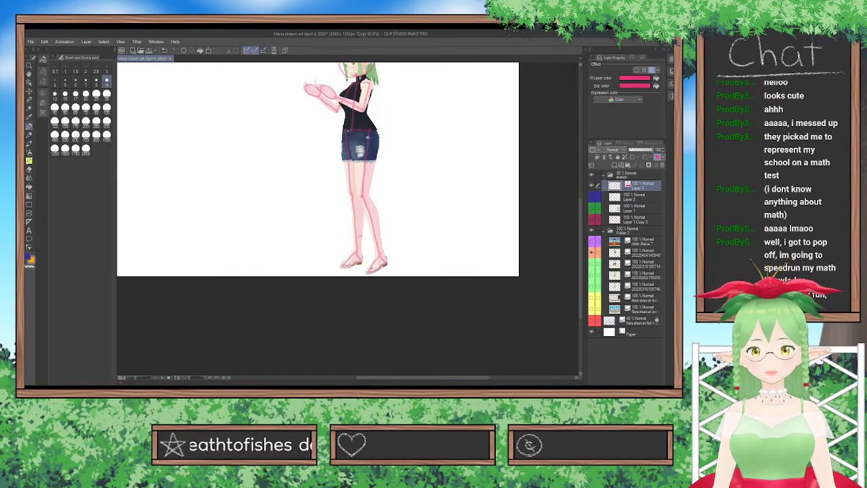
Compare the finished pose skeleton with the posed character reference by hiding and showing the reference.
scroll(360, 235, "down", 3)
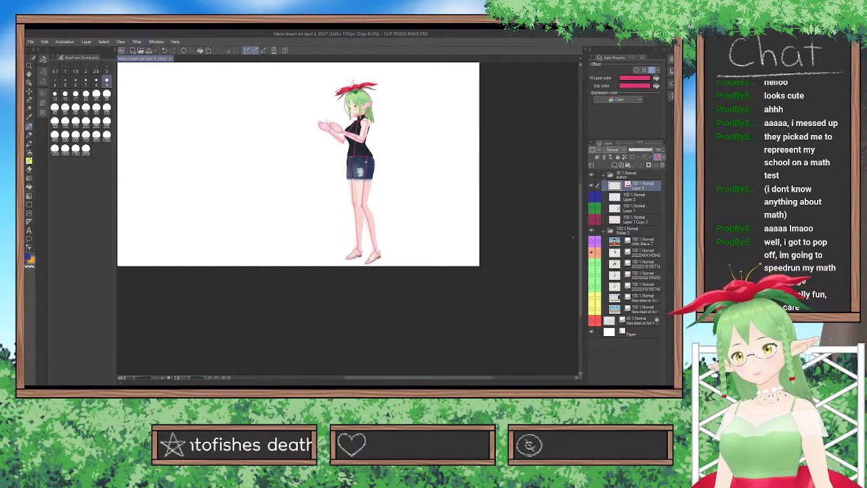
left_click_drag(581, 239, 581, 217)
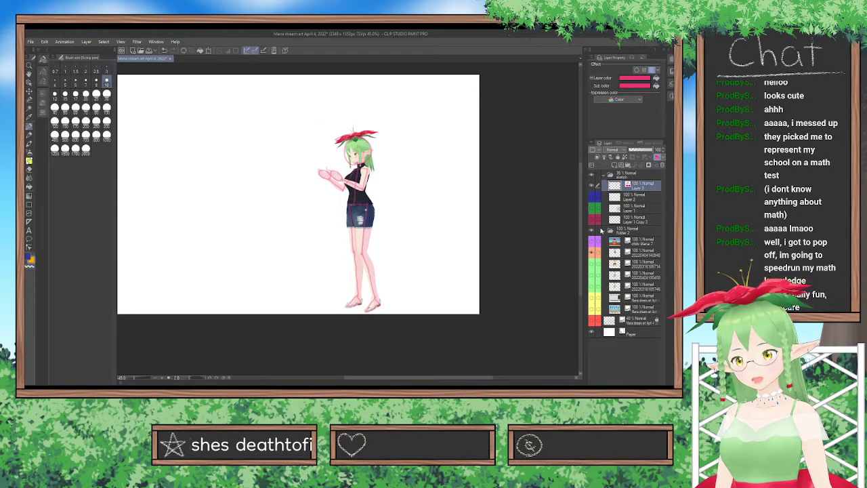
left_click(591, 229)
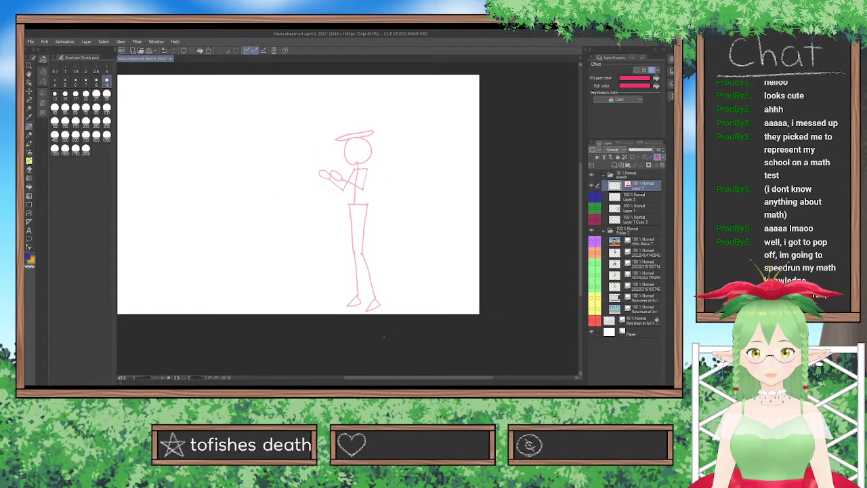
left_click_drag(445, 379, 429, 378)
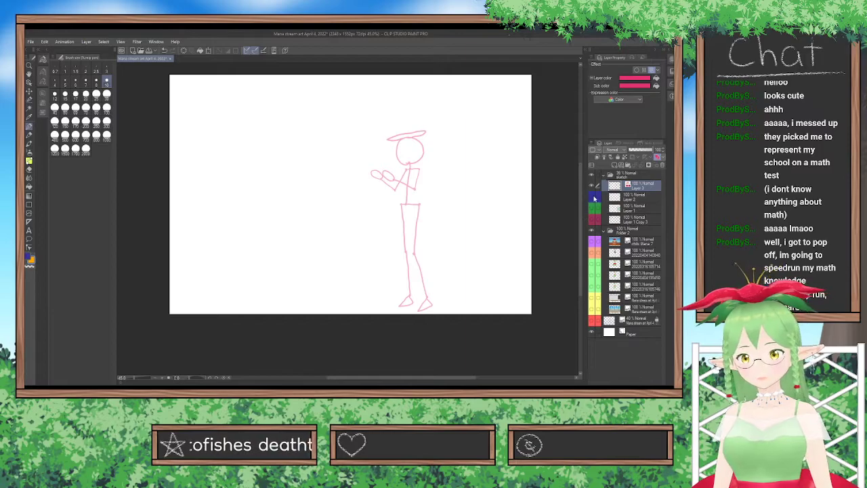
left_click(593, 251)
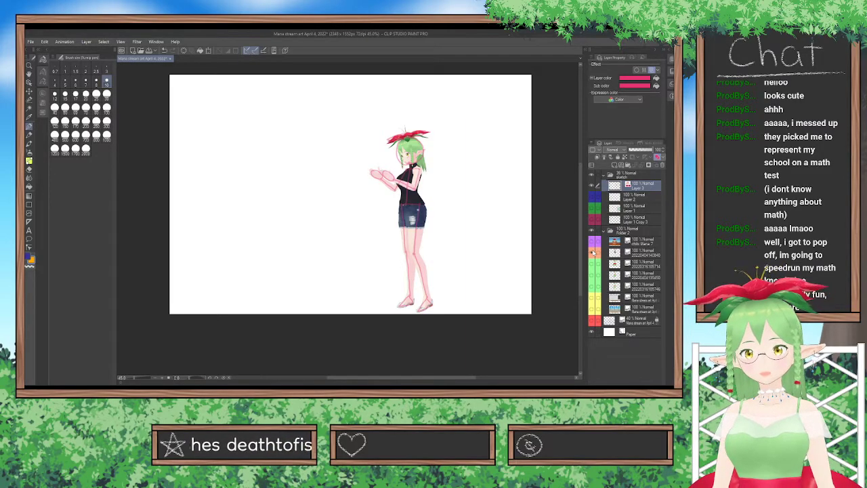
left_click(593, 252)
left_click(592, 252)
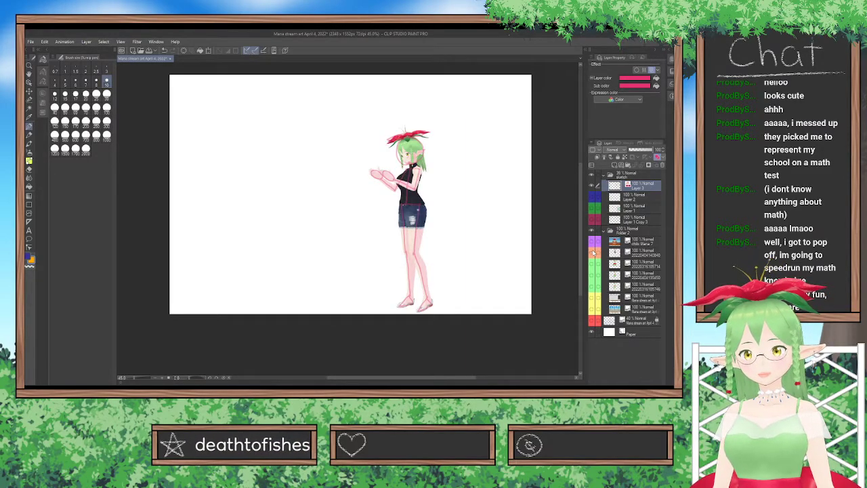
left_click(593, 252)
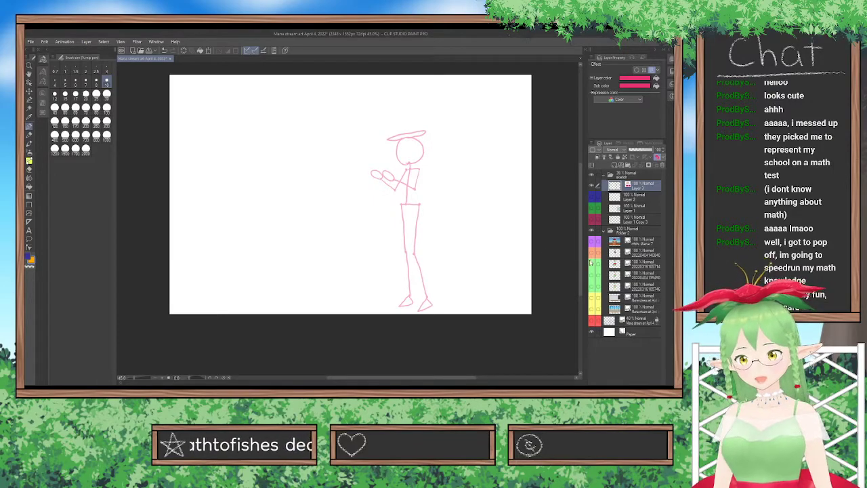
left_click(593, 252)
View the back, side and front dress references one at a time beside the posed character.
left_click(593, 263)
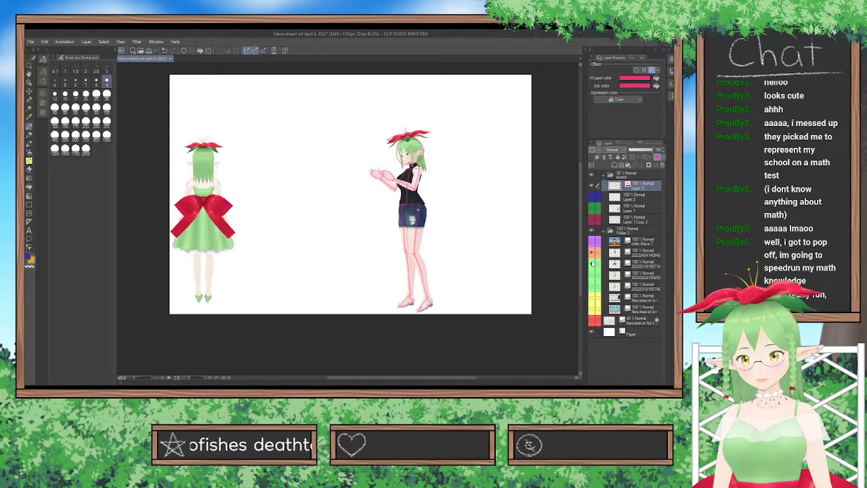
left_click(593, 263)
left_click(592, 274)
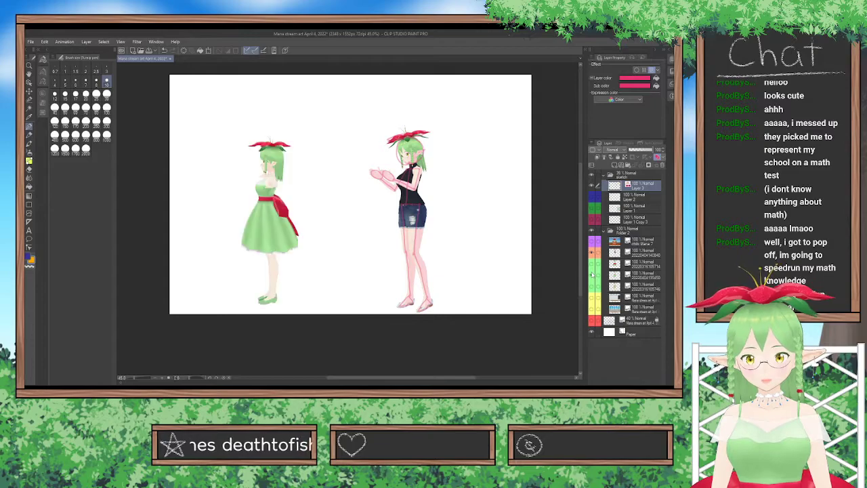
left_click(592, 274)
left_click(592, 285)
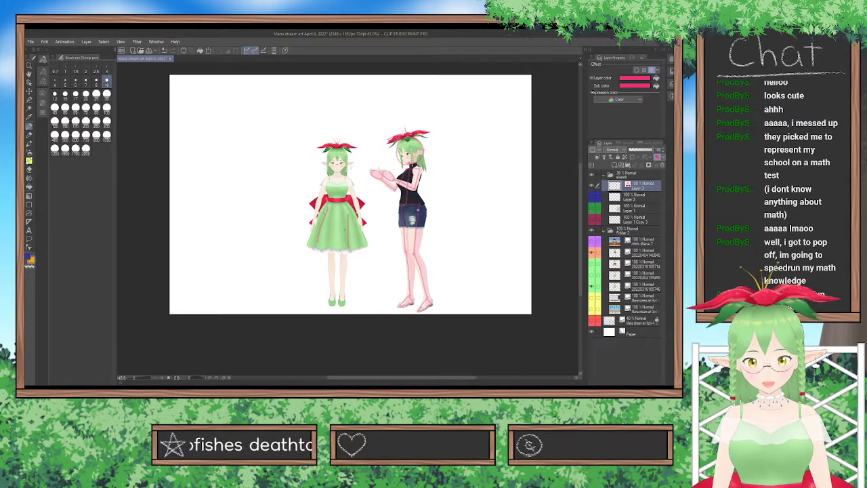
left_click_drag(361, 220, 315, 213)
key("ctrl+z")
key("ctrl+z")
key("ctrl+z")
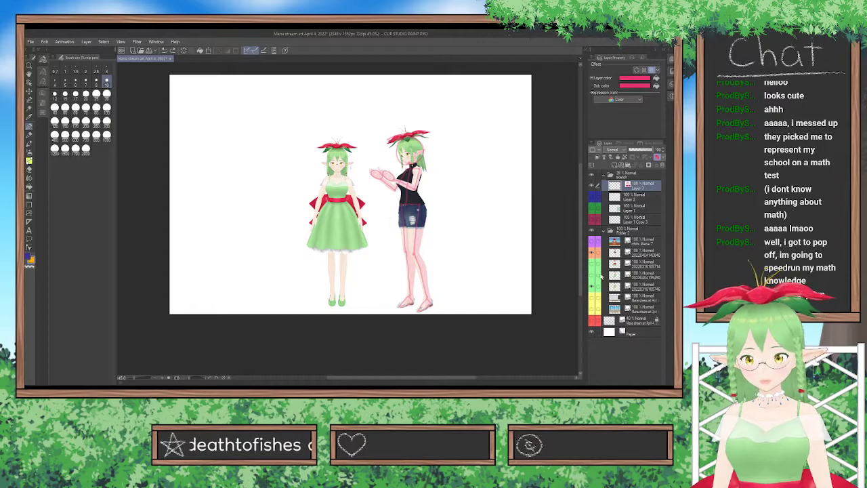
Hide the front-view and posed character references and show the rough scene sketch behind the pose skeleton.
left_click(591, 287)
scroll(460, 237, "up", 1)
scroll(461, 237, "up", 3)
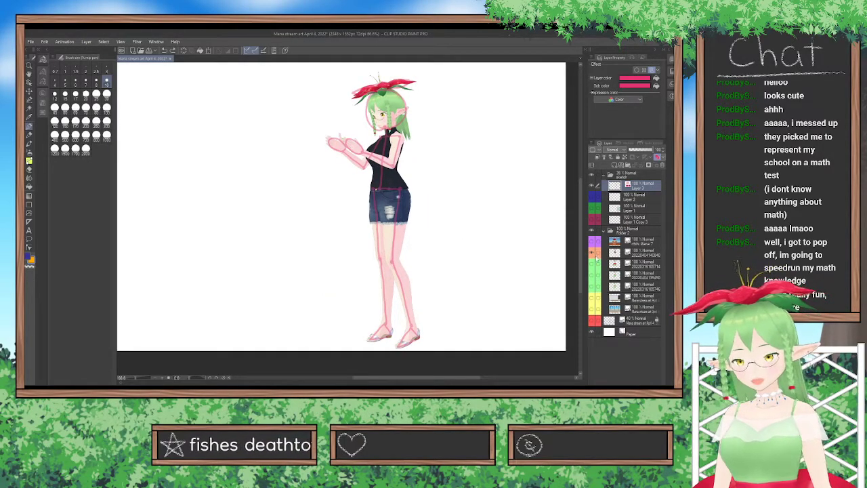
left_click(592, 254)
left_click_drag(465, 378, 444, 374)
scroll(435, 265, "down", 4)
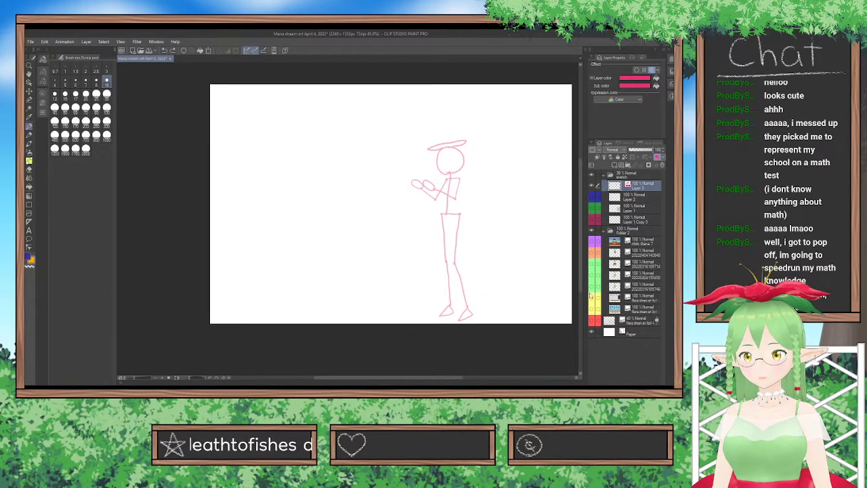
left_click(592, 321)
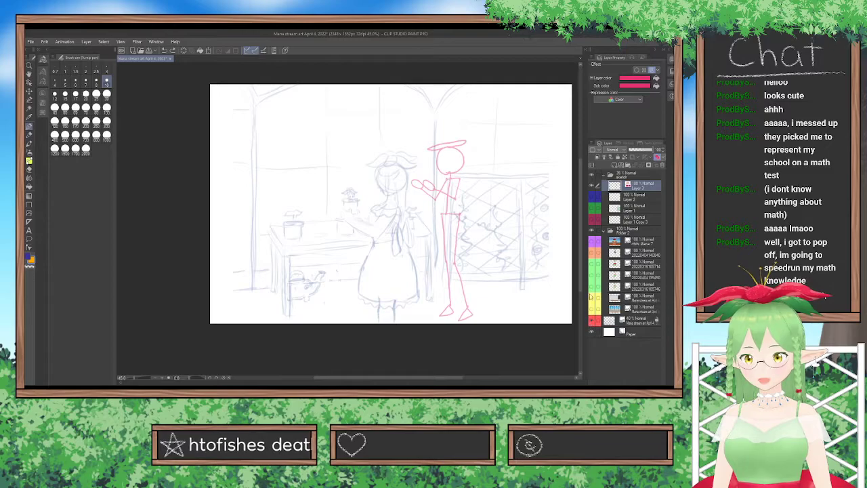
left_click(592, 254)
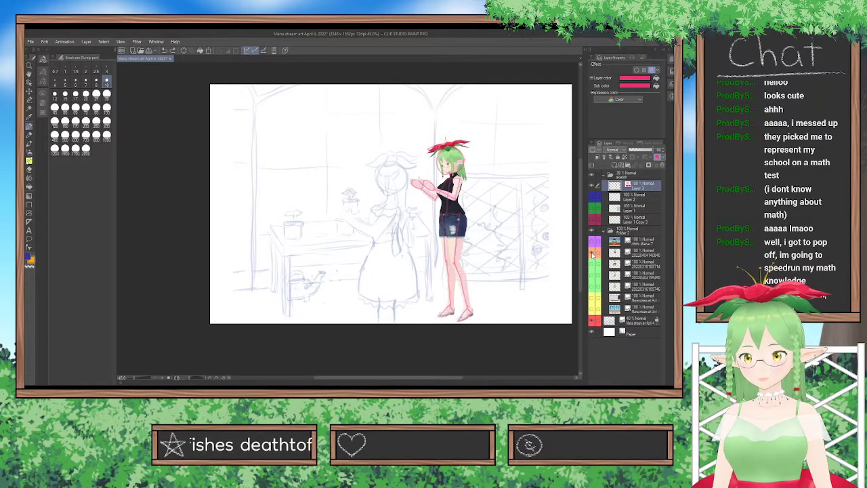
left_click(593, 253)
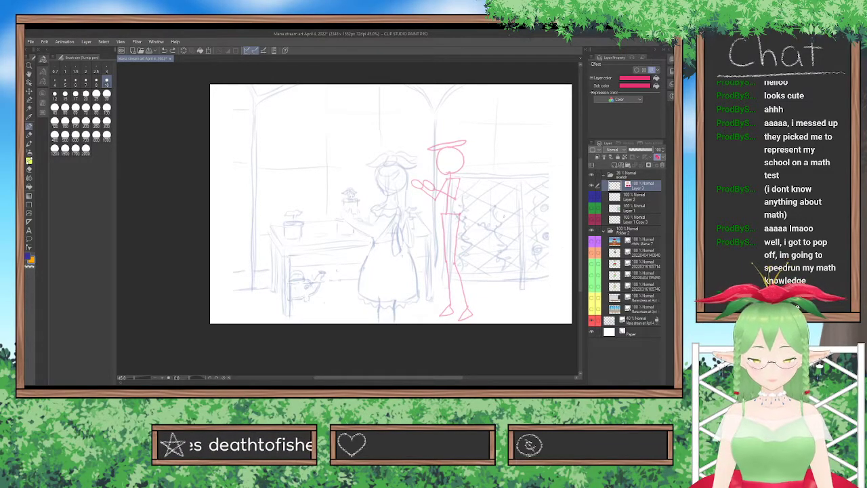
Move the pose skeleton onto the rough figure at the table and enlarge it to match the figure's head and body.
left_click(29, 91)
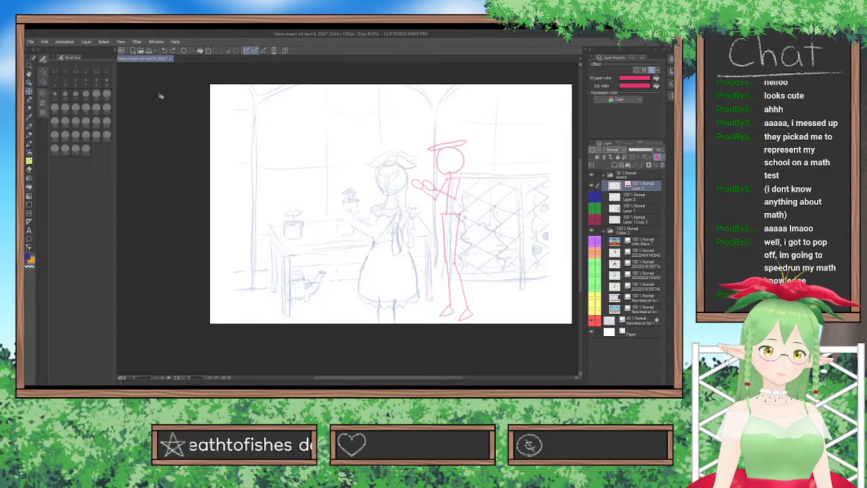
left_click_drag(464, 160, 399, 212)
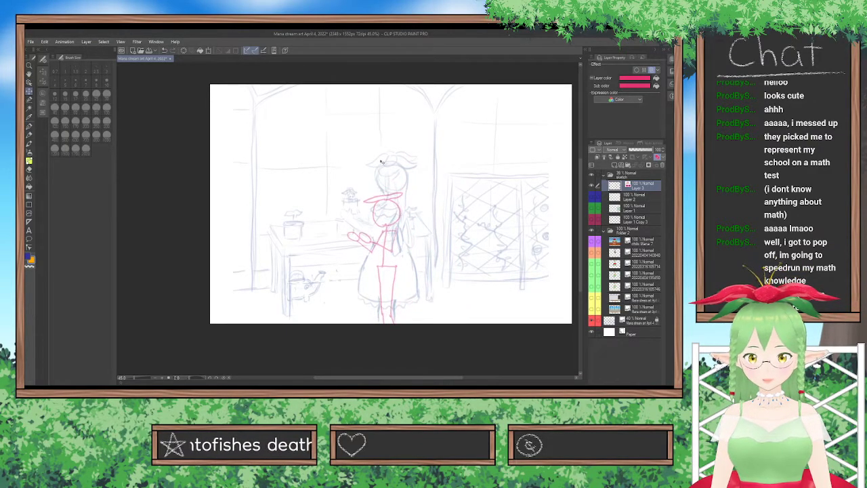
left_click(209, 51)
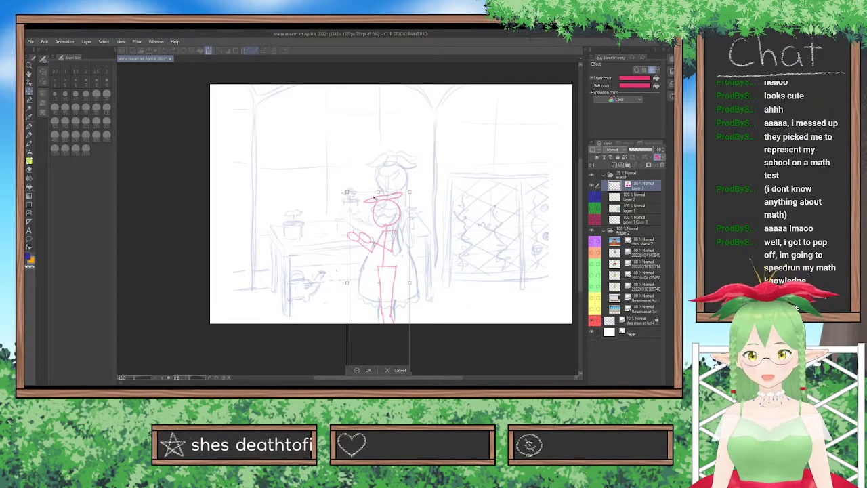
left_click_drag(378, 193, 378, 149)
left_click_drag(395, 214, 401, 216)
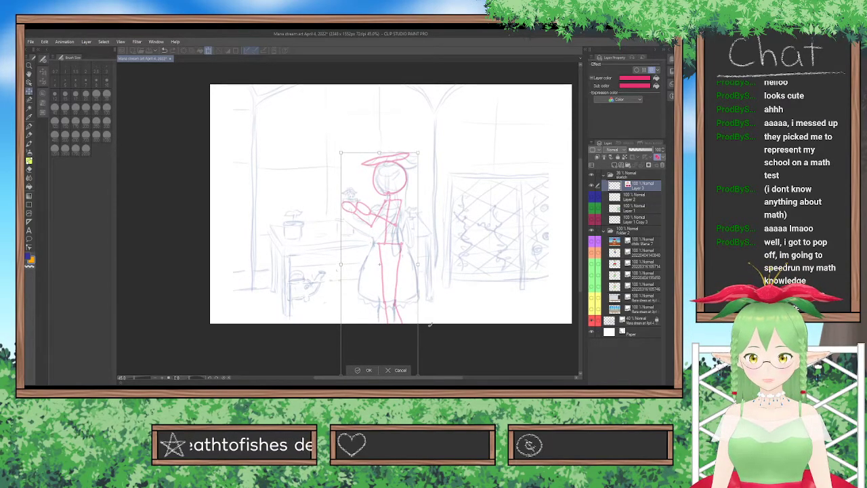
left_click_drag(409, 328, 408, 332)
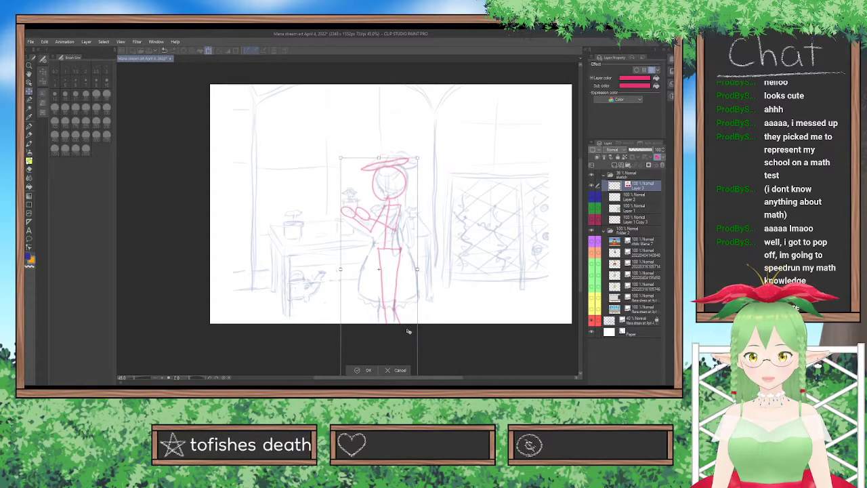
mouse_move(382, 158)
left_mouse_down()
mouse_move(384, 149)
mouse_move(381, 162)
left_mouse_up()
left_click_drag(393, 216, 394, 207)
left_click(369, 370)
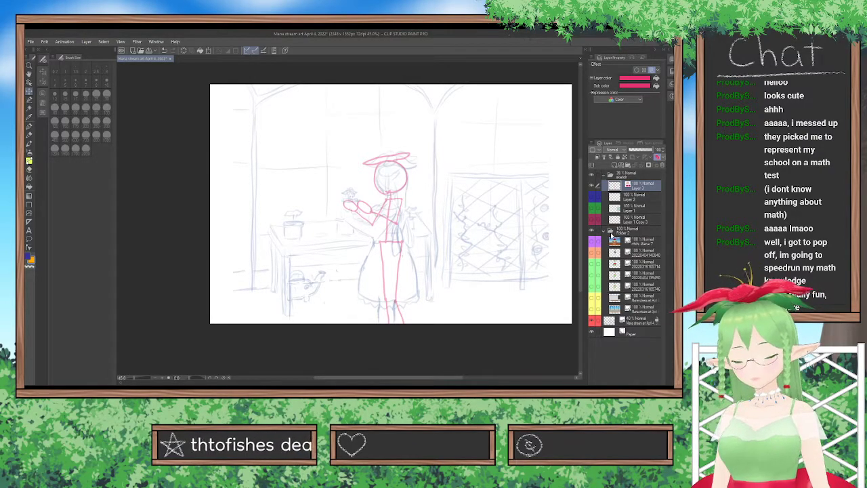
Show the clean table, trellis fence and window line layers in the sketch folder.
scroll(447, 251, "up", 2)
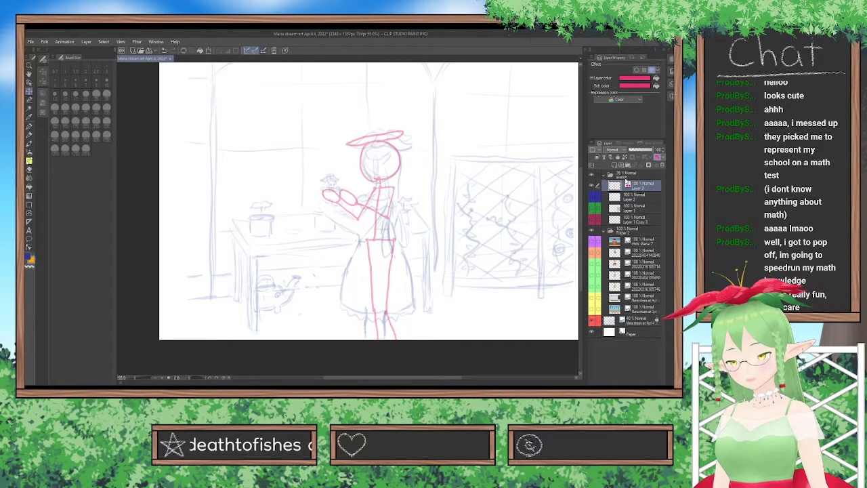
left_click(624, 176)
left_click(592, 197)
left_click(592, 208)
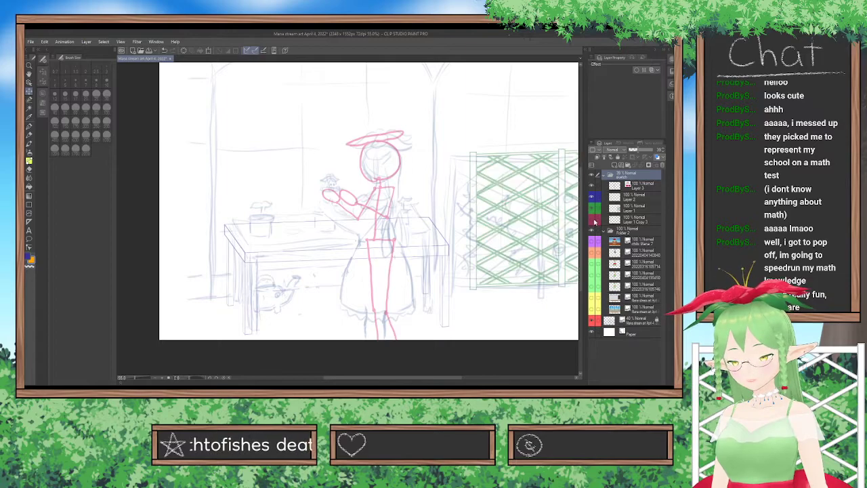
left_click(592, 219)
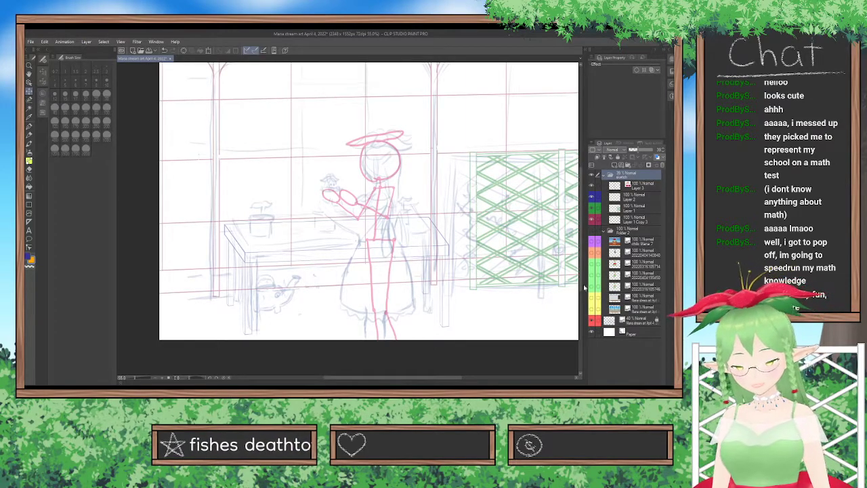
Hide the reference folder to examine the clean scene lines with the skeleton, and show it again.
left_click(639, 322)
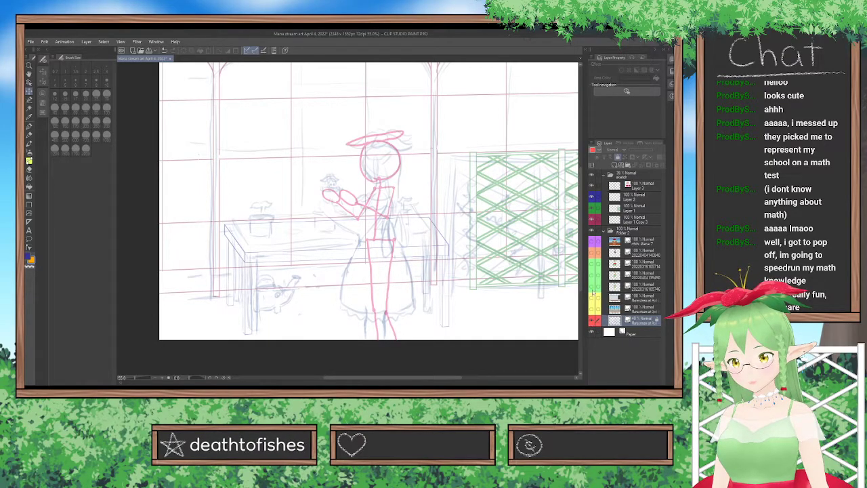
left_click(592, 231)
scroll(508, 234, "down", 3)
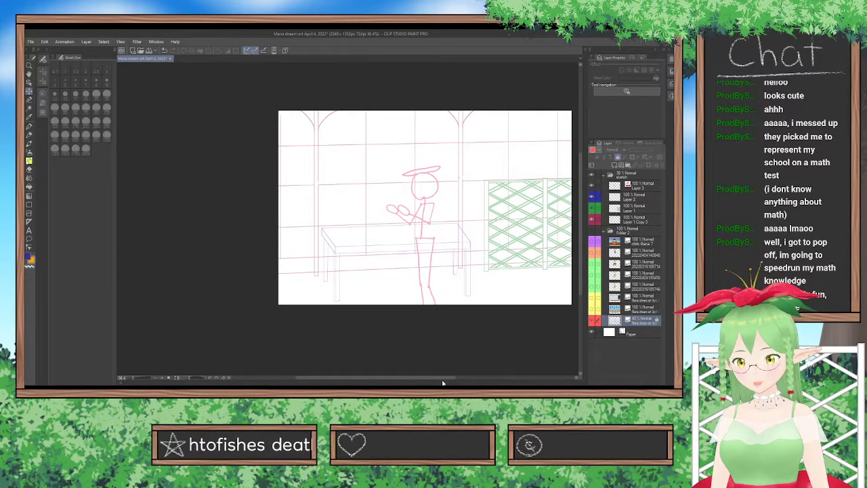
left_click_drag(443, 382, 464, 378)
scroll(398, 297, "up", 2)
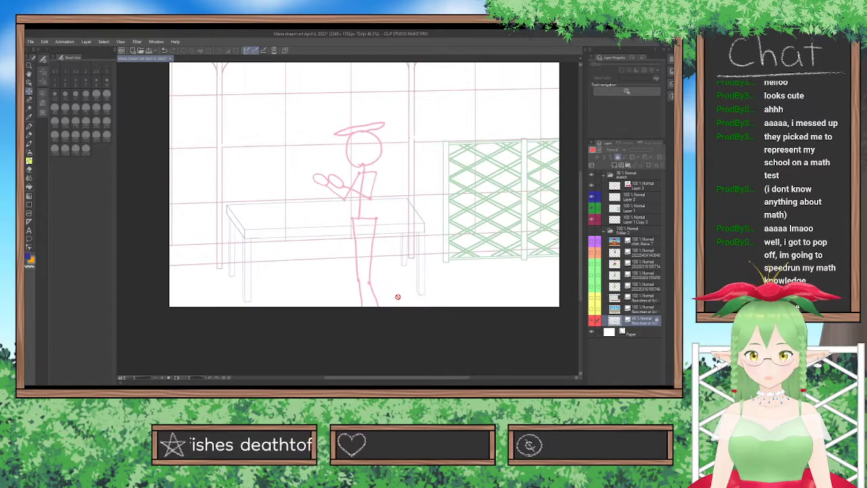
mouse_move(580, 270)
left_mouse_down()
mouse_move(580, 242)
mouse_move(578, 266)
mouse_move(579, 251)
left_mouse_up()
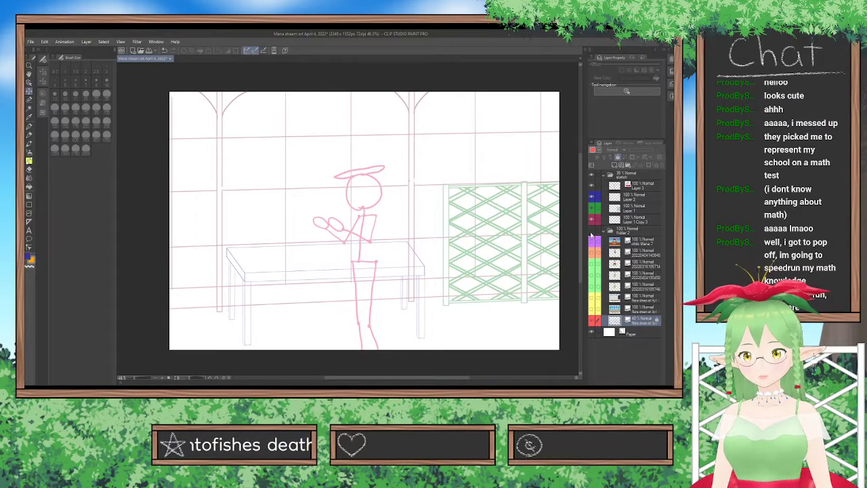
left_click(592, 232)
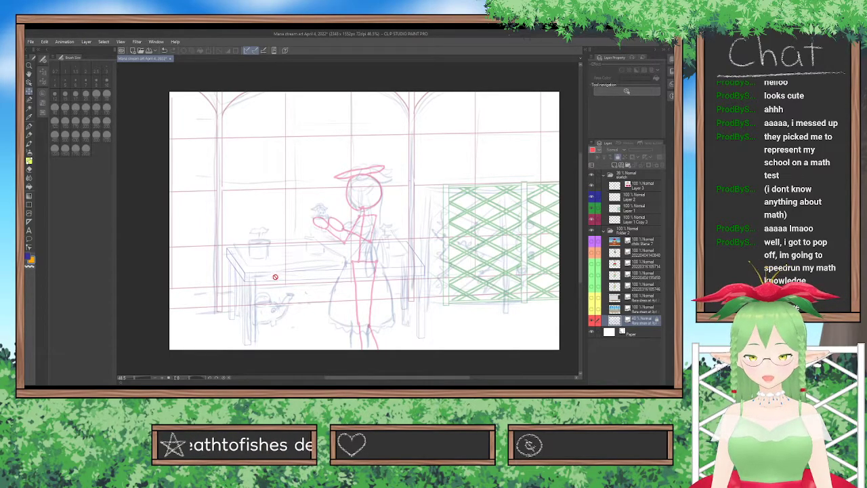
Check the potted chibi character reference over the table area and hide it again.
scroll(250, 257, "up", 3)
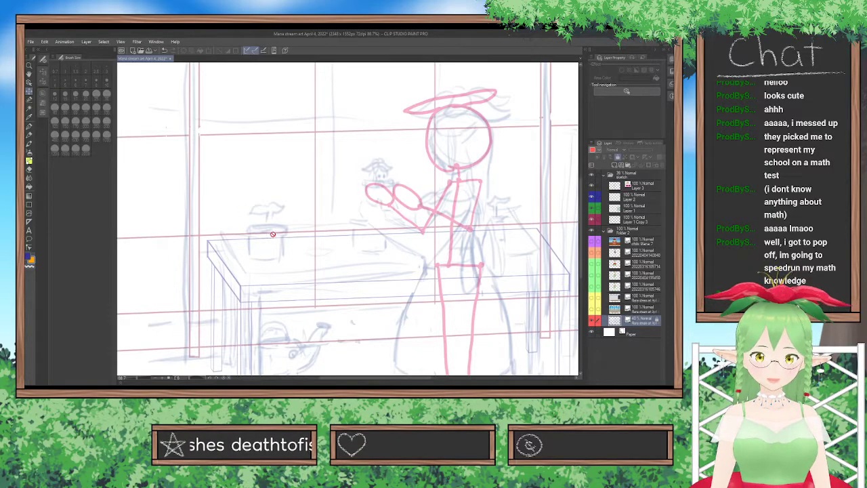
scroll(305, 237, "down", 2)
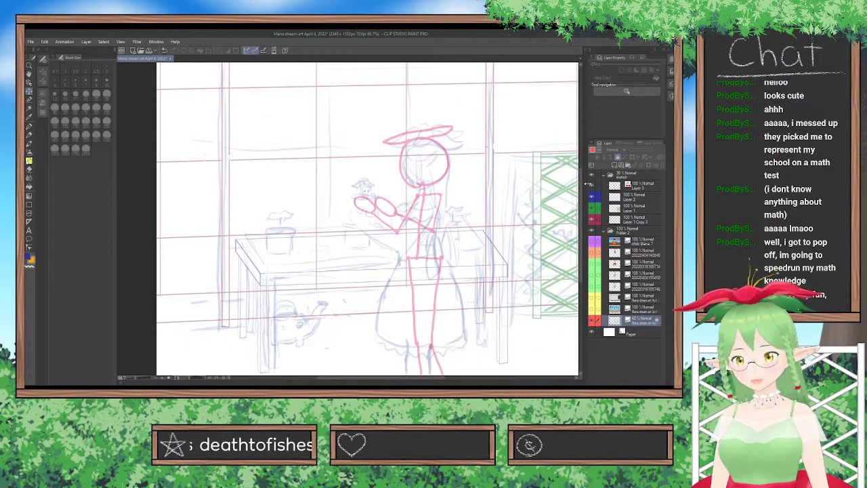
left_click(591, 245)
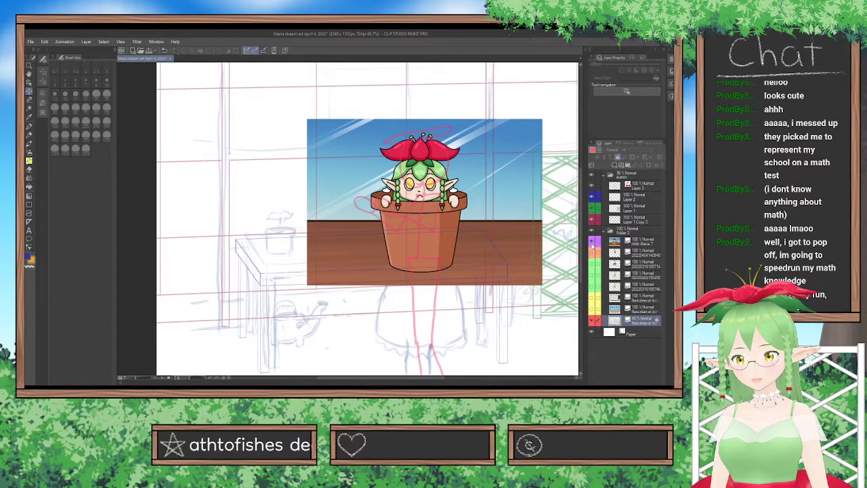
left_click(591, 246)
Hide the rough scene sketch and show the back, side and front full-body character references.
left_click(592, 321)
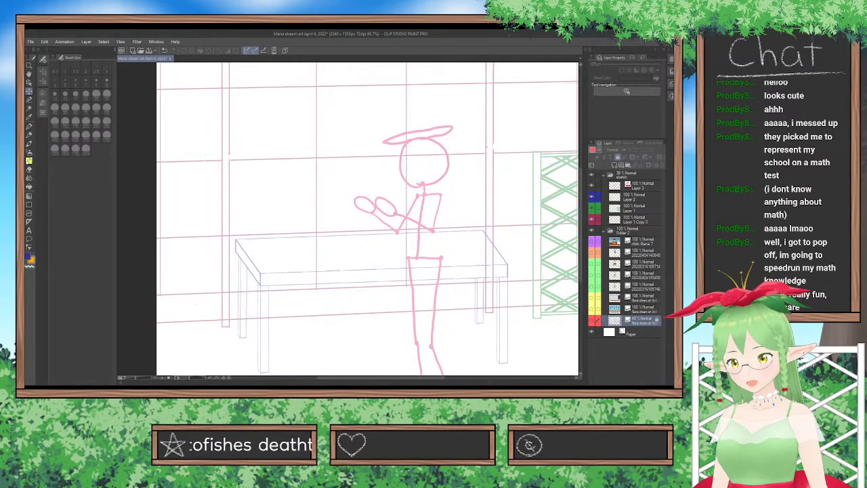
left_click(591, 264)
left_click(591, 275)
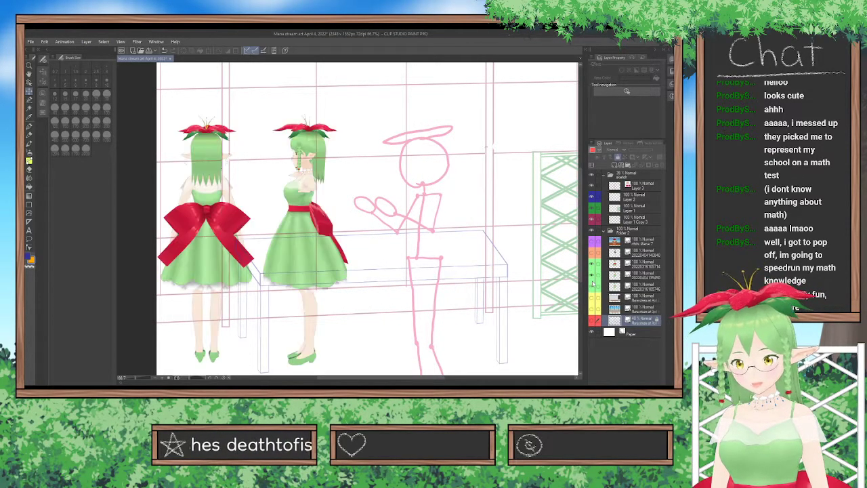
left_click(592, 285)
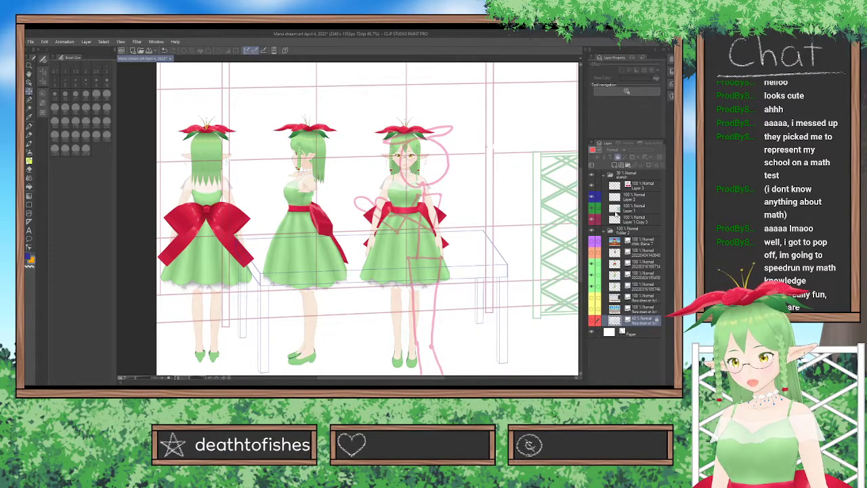
Hide the clean table, trellis fence and window line layers, keeping only the skeleton in the sketch folder.
left_click(592, 198)
left_click(592, 208)
left_click(592, 220)
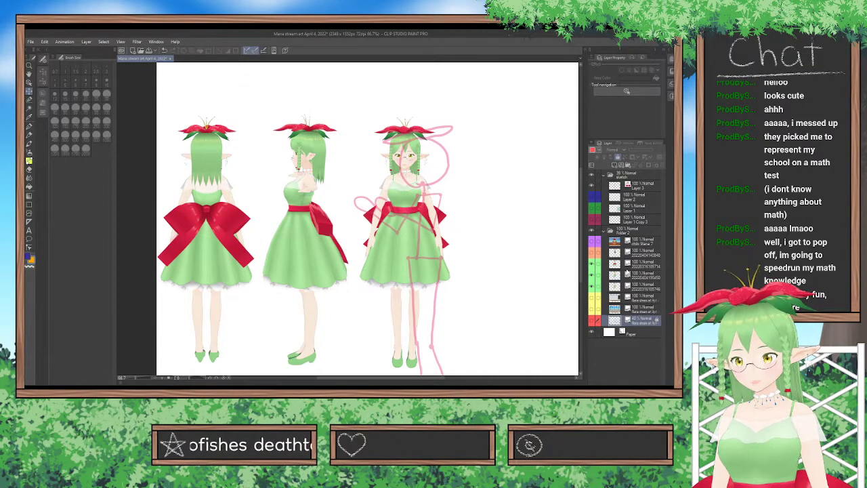
Duplicate the pose skeleton layer in the sketch folder.
left_click(626, 265)
scroll(547, 285, "down", 2)
left_click(636, 188)
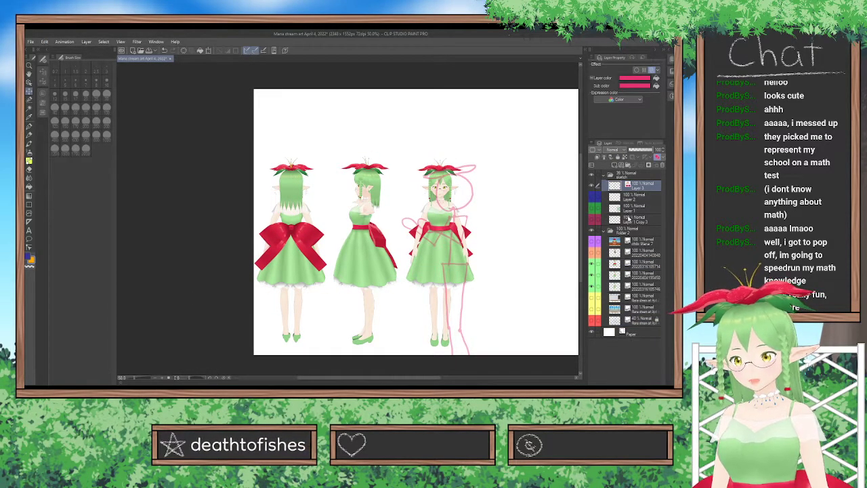
key("ctrl+v")
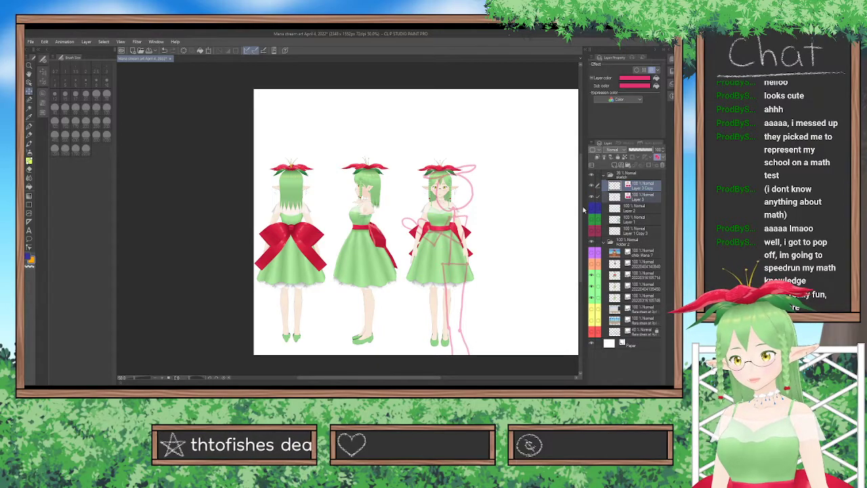
left_click_drag(423, 377, 447, 376)
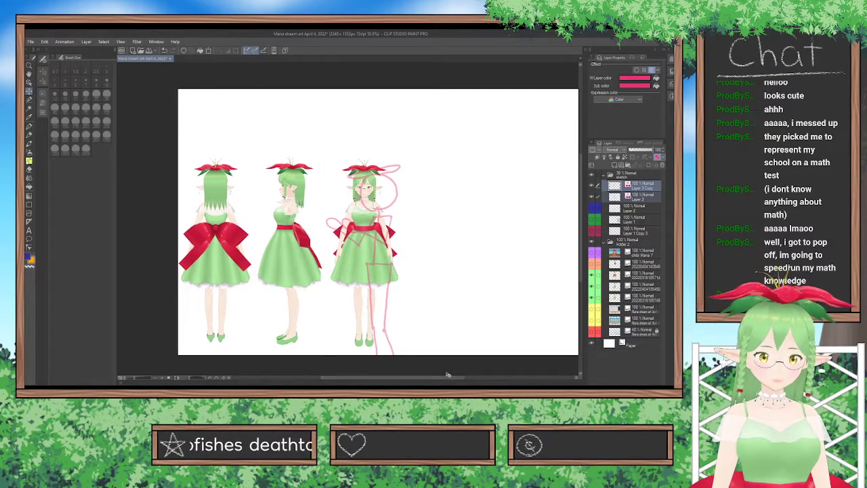
mouse_move(319, 258)
left_mouse_down()
mouse_move(413, 252)
mouse_move(412, 204)
left_mouse_up()
scroll(412, 204, "up", 2)
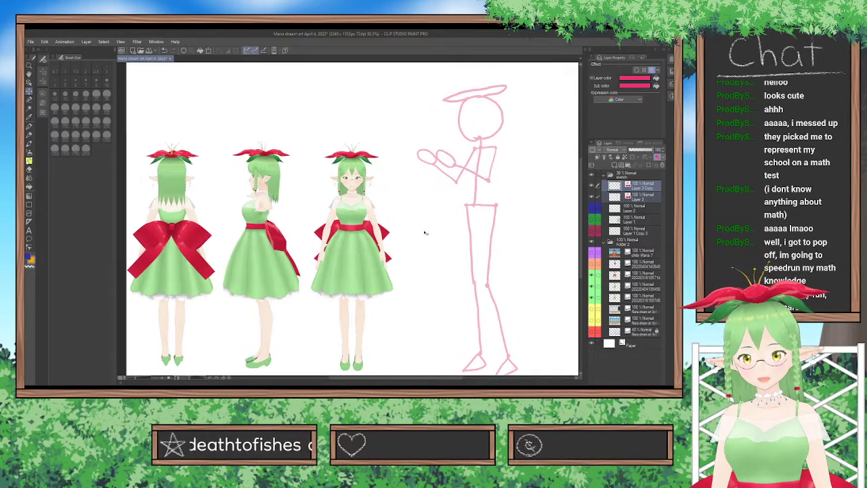
scroll(373, 360, "down", 1)
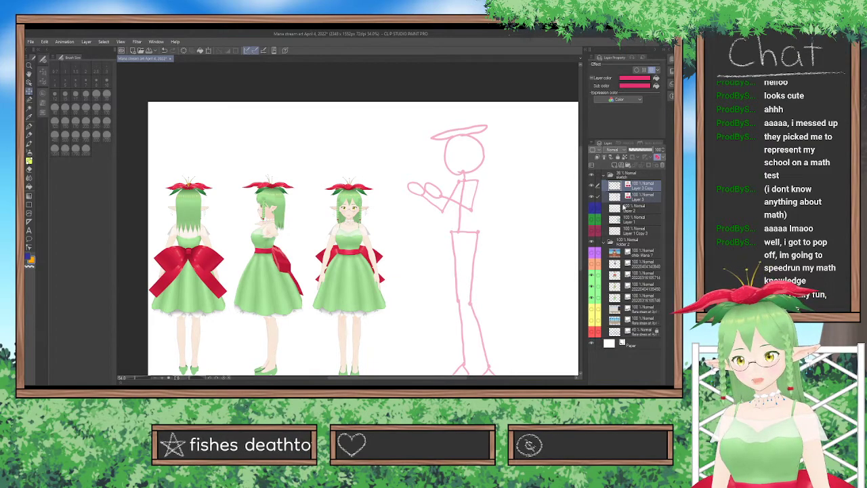
key("ctrl+z")
Move the skeleton copy onto the blank canvas beside the front-view reference, level with the references, and hide the original skeleton layer.
left_click(648, 188)
mouse_move(421, 254)
left_mouse_down()
mouse_move(441, 253)
mouse_move(532, 196)
left_mouse_up()
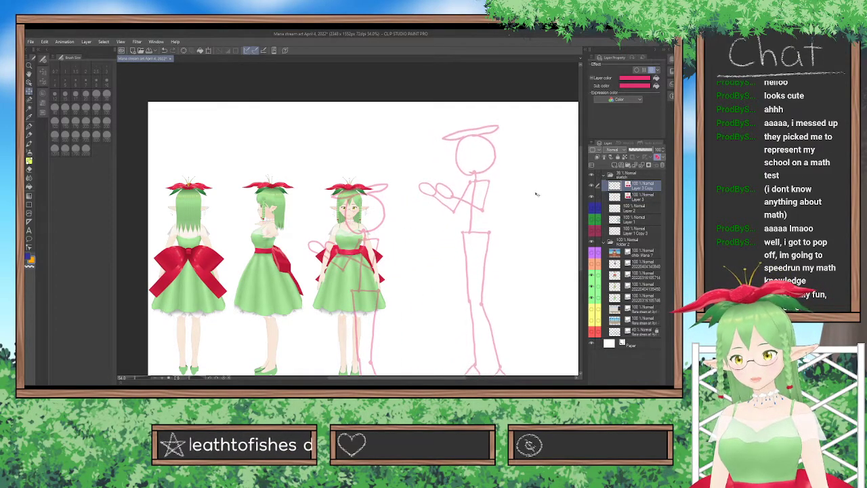
left_click(590, 197)
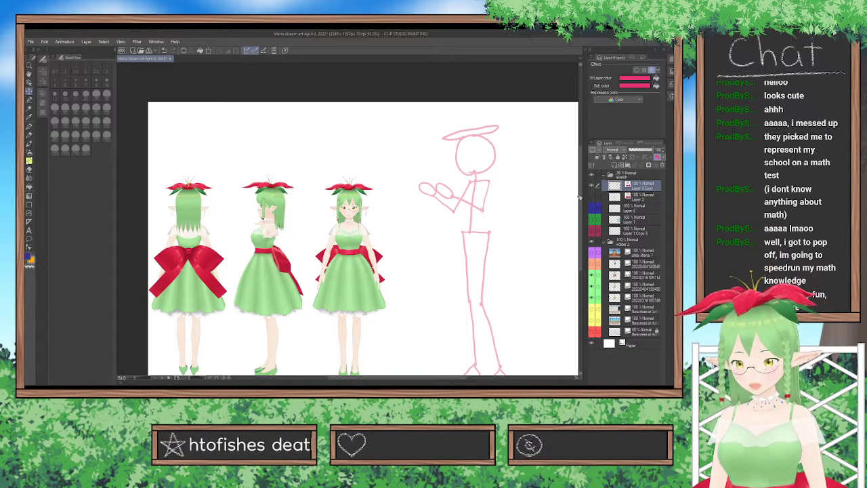
scroll(580, 198, "down", 2)
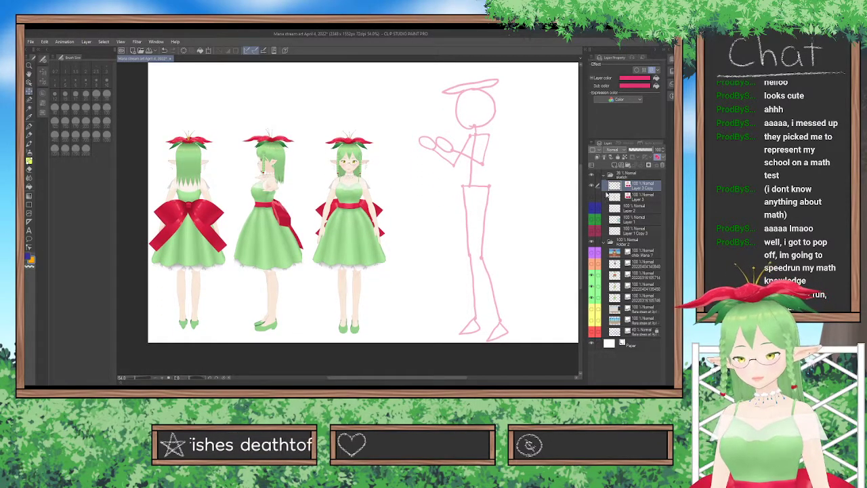
left_click_drag(564, 200, 565, 190)
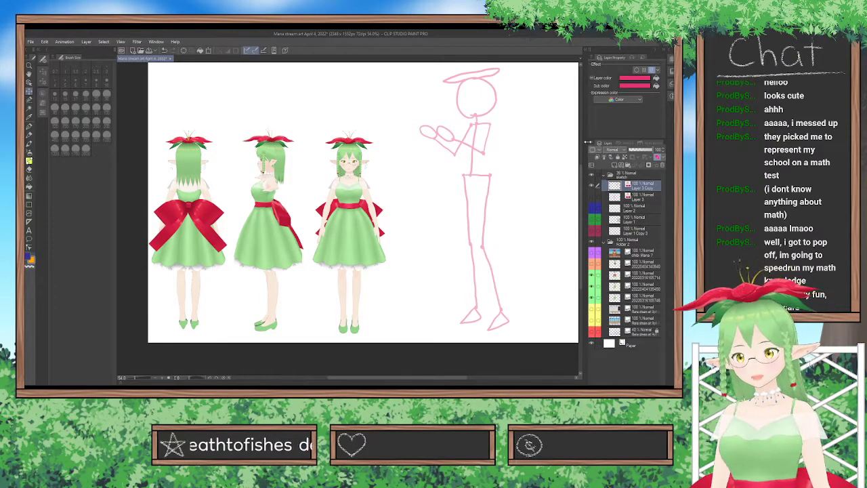
Add a new raster layer above the skeleton copy and pick purple as the drawing color.
left_click(614, 165)
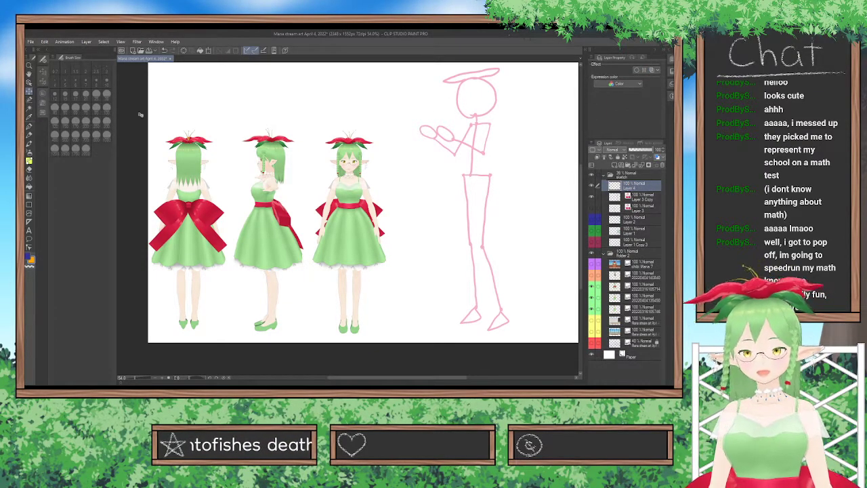
left_click(42, 104)
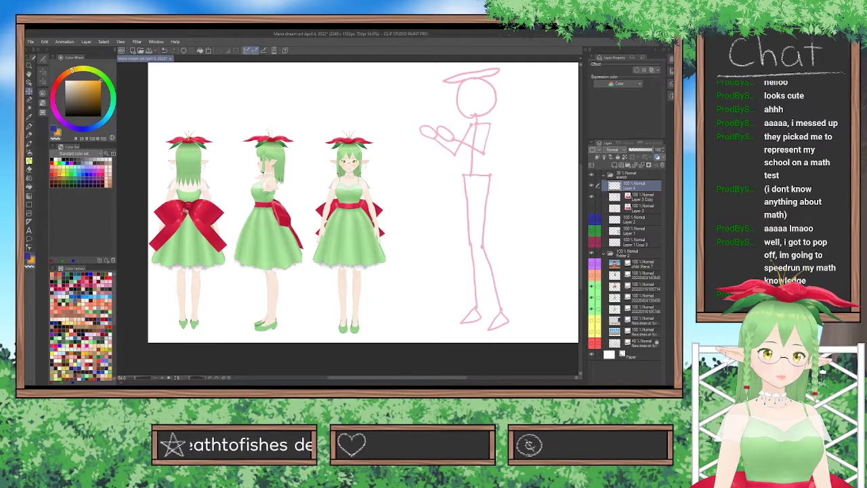
left_click(99, 174)
left_click(97, 173)
Choose the Lighter pencil, undo the trial strokes above the references, and set the brush size to 12.
left_click(29, 127)
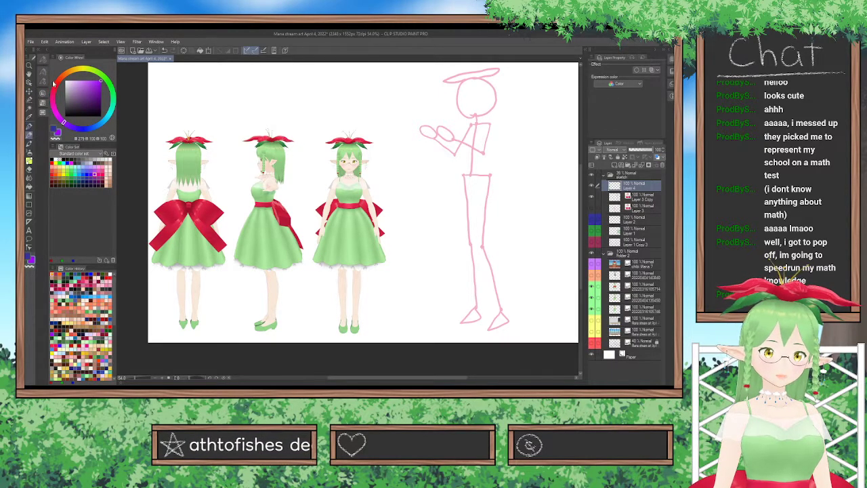
left_click(29, 135)
mouse_move(234, 86)
left_mouse_down()
mouse_move(332, 134)
mouse_move(377, 133)
left_mouse_up()
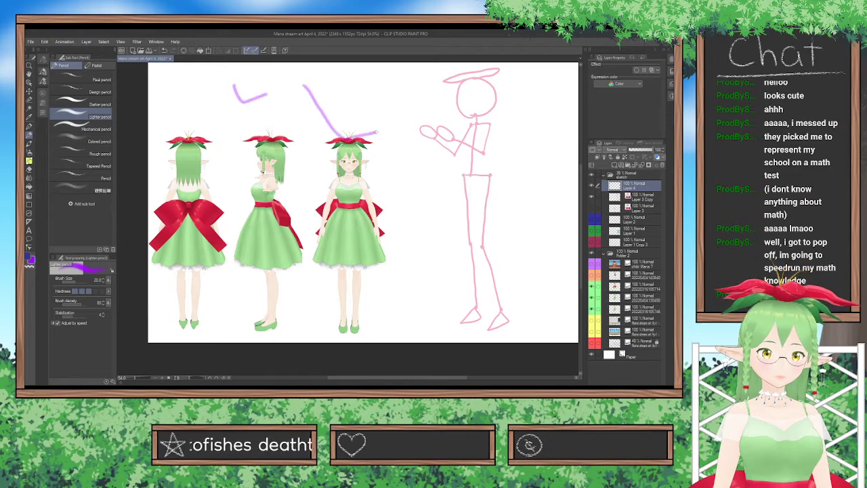
key("ctrl+z")
key("ctrl+z")
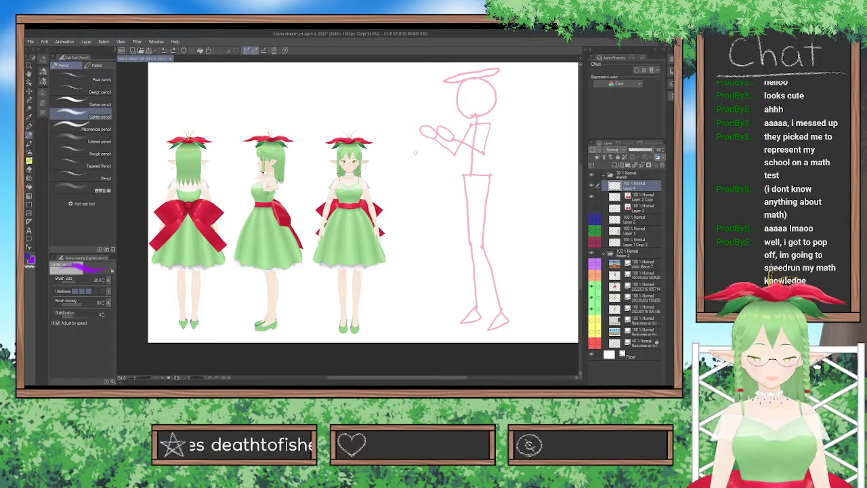
left_click(43, 70)
left_click(54, 95)
left_click_drag(165, 109, 327, 108)
key("ctrl+z")
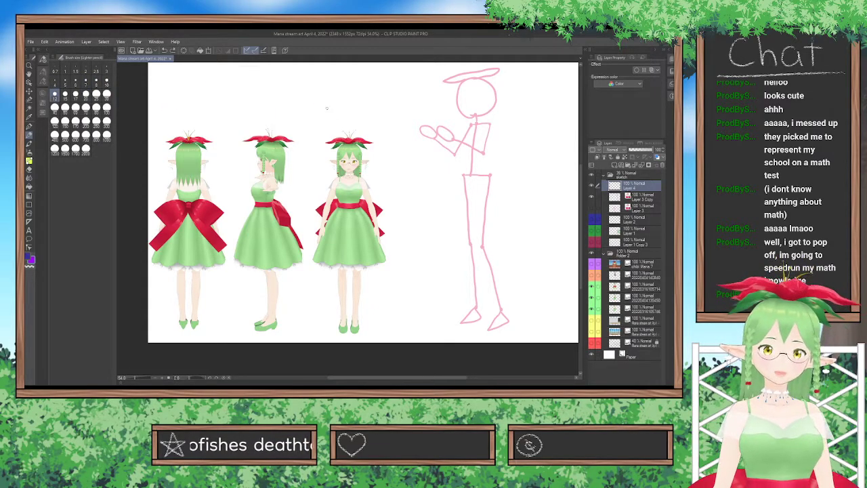
left_click_drag(424, 194, 452, 195)
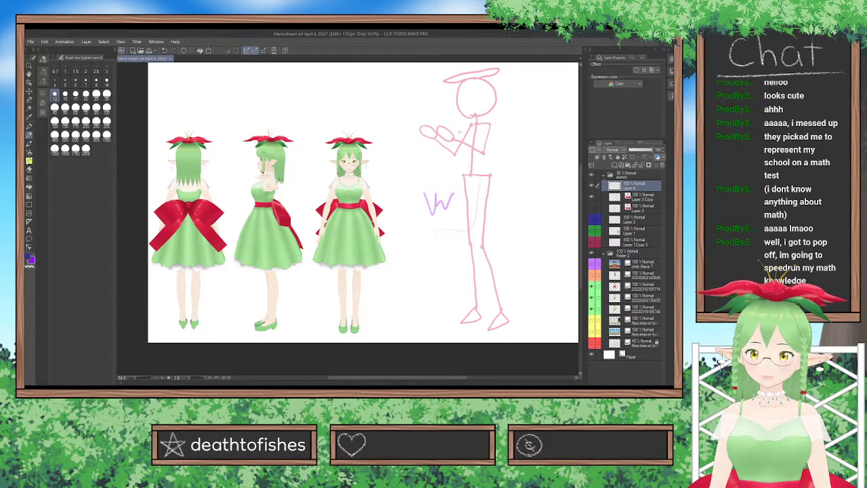
key("ctrl+z")
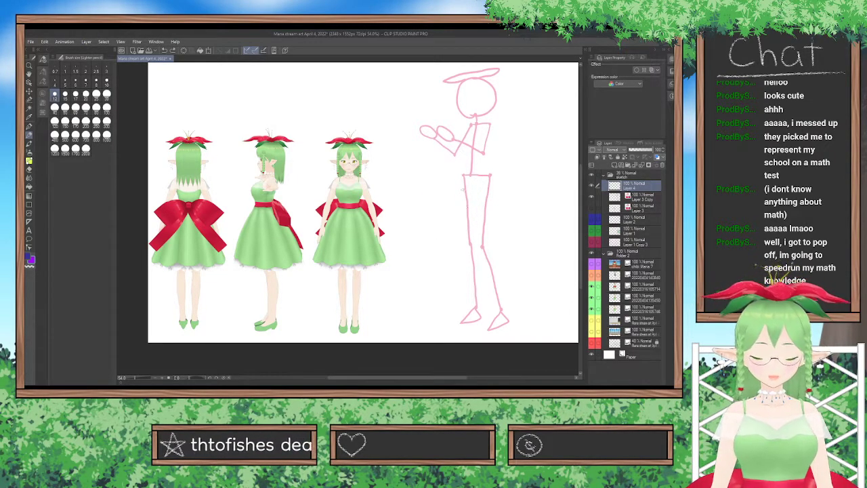
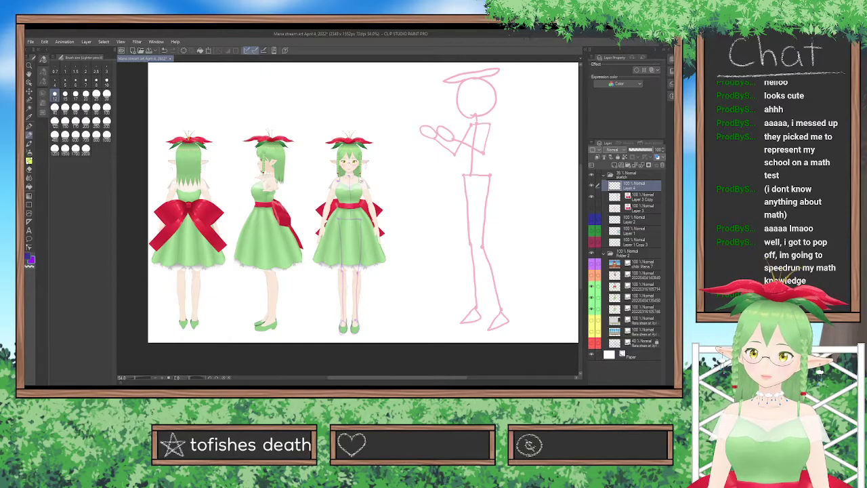
Sketch a purple pose skeleton over the front-view reference, with shoulder line, neck, hat ellipse, arms and hands.
left_click_drag(340, 180, 364, 180)
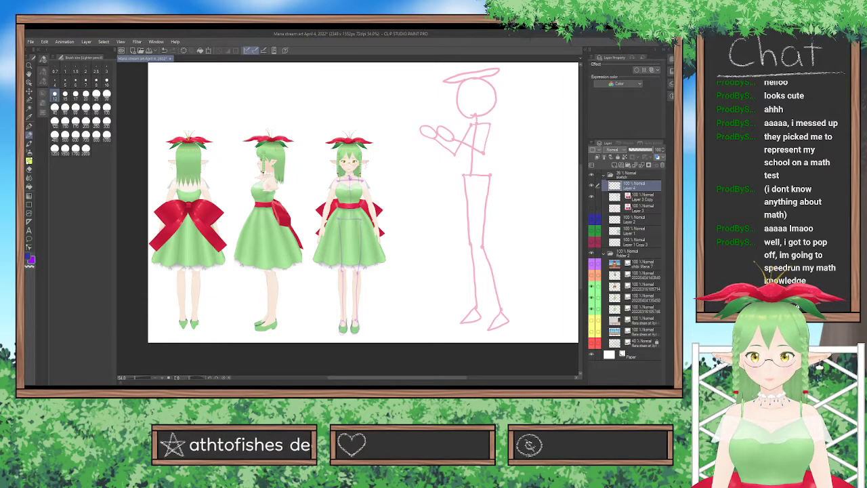
mouse_move(348, 173)
left_mouse_down()
mouse_move(338, 149)
mouse_move(352, 172)
left_mouse_up()
left_click_drag(343, 137, 368, 138)
left_click_drag(328, 203, 319, 239)
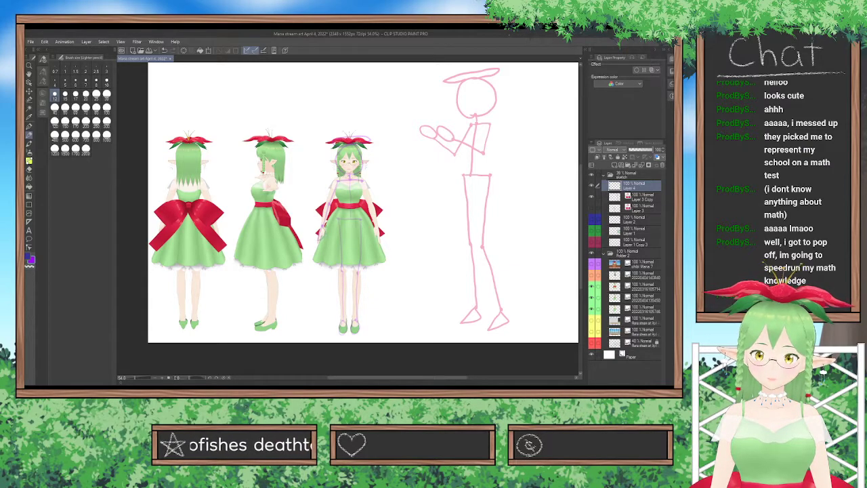
left_click_drag(373, 226, 381, 242)
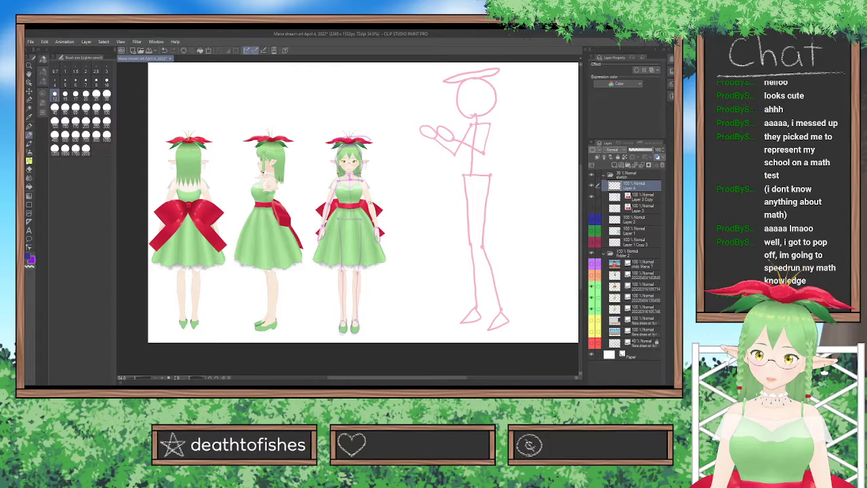
left_click_drag(365, 187, 376, 226)
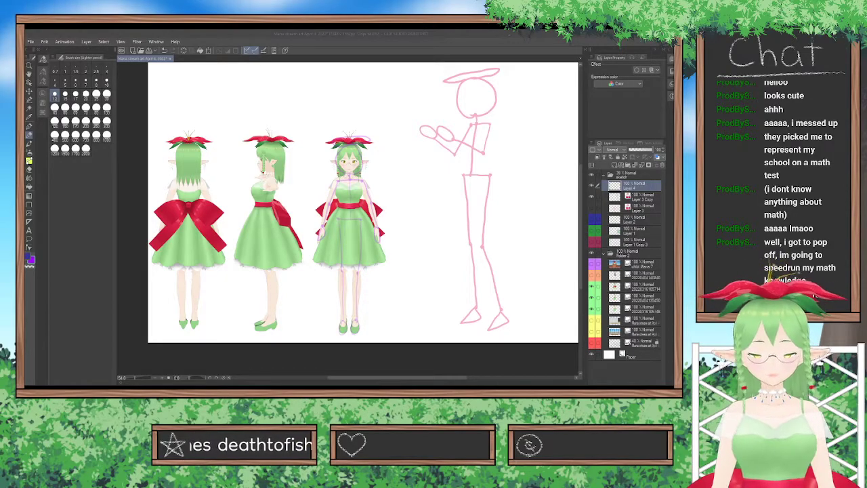
left_click(389, 280)
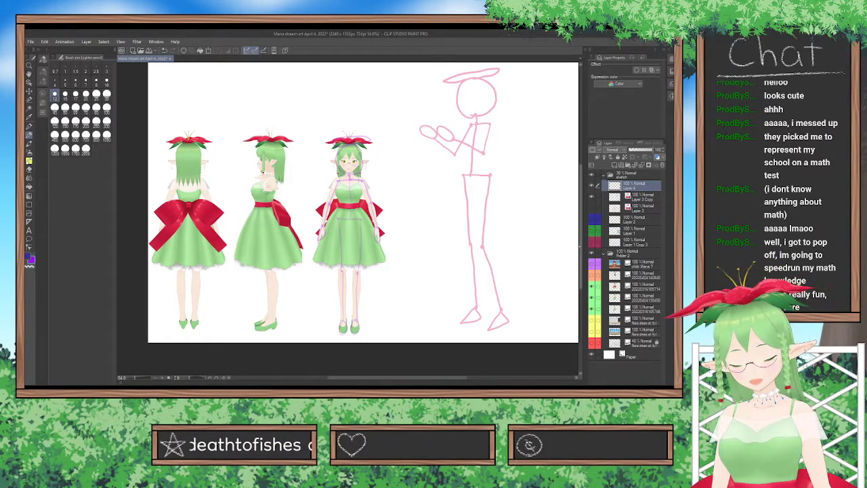
Show the posed reference in black top and denim shorts, and make the Layer 4 sketch layer active again.
scroll(555, 261, "up", 1)
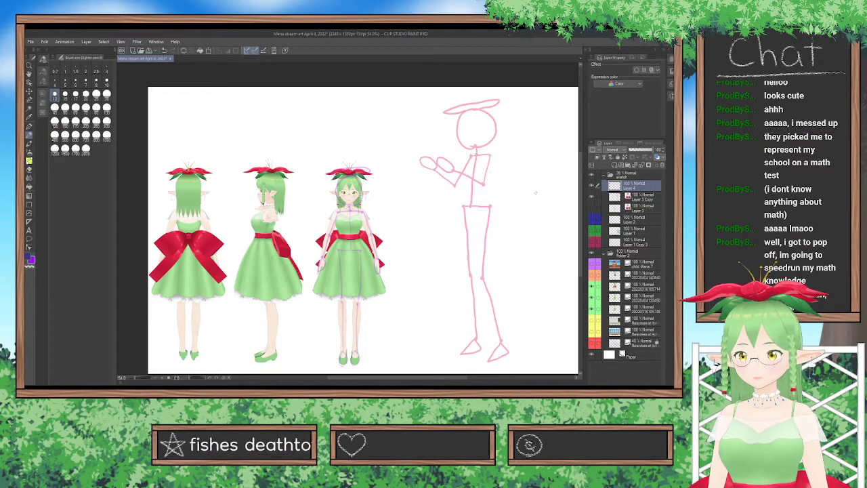
left_click(591, 275)
left_click(640, 276)
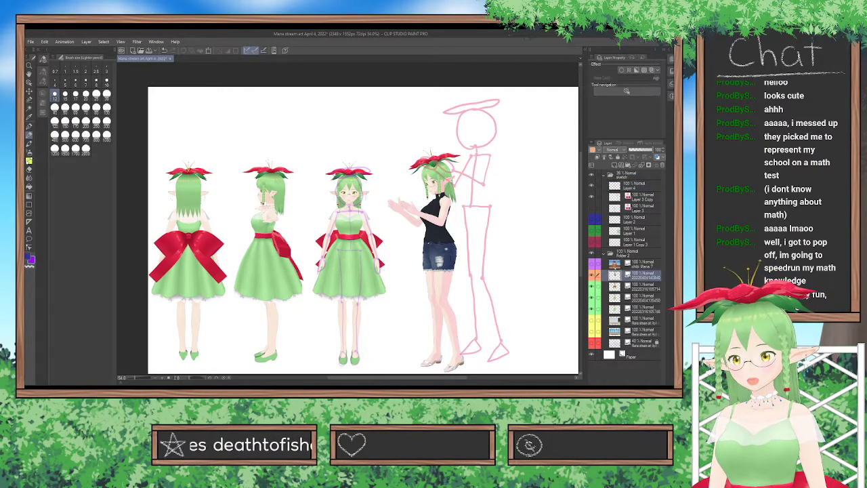
left_click(633, 183)
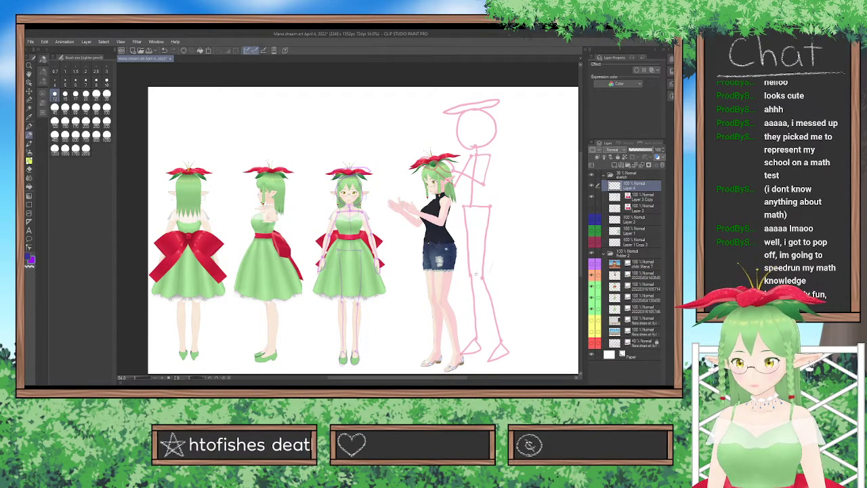
Draw purple thigh and calf contours along the pink skeleton's legs, erasing part of the back thigh line and redrawing at brush size 12.
left_click_drag(476, 235, 477, 260)
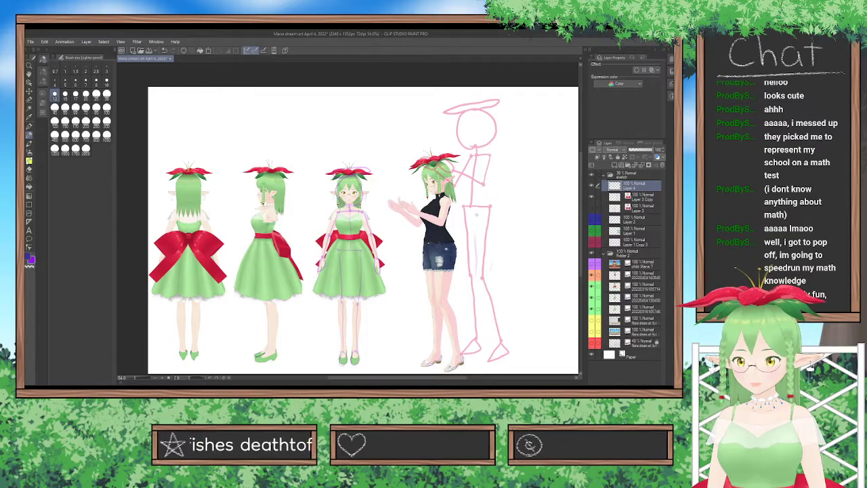
left_click_drag(474, 219, 477, 268)
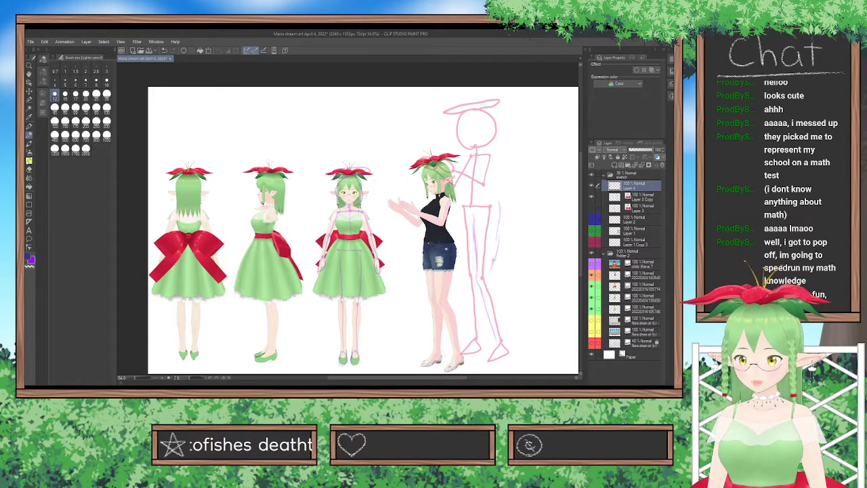
left_click_drag(495, 254, 499, 221)
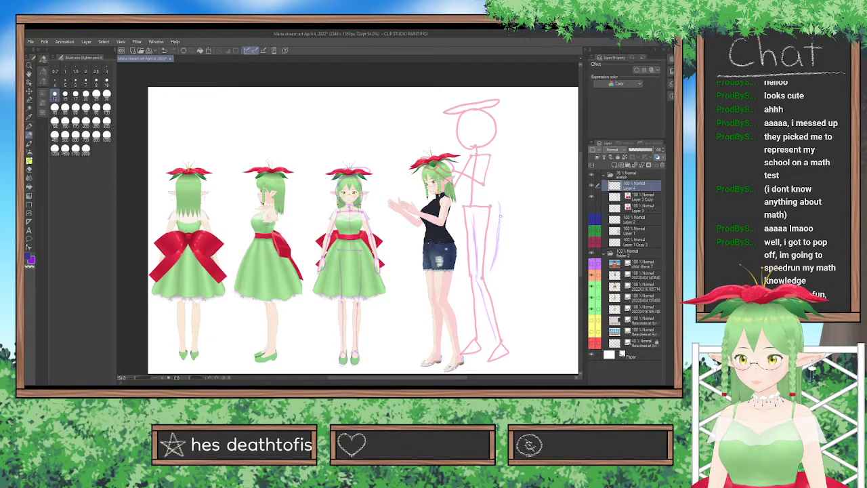
left_click(107, 95)
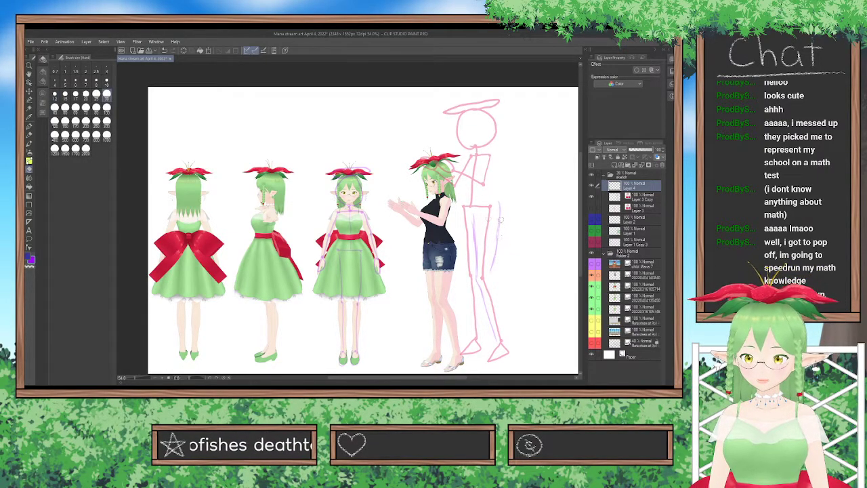
left_click(55, 95)
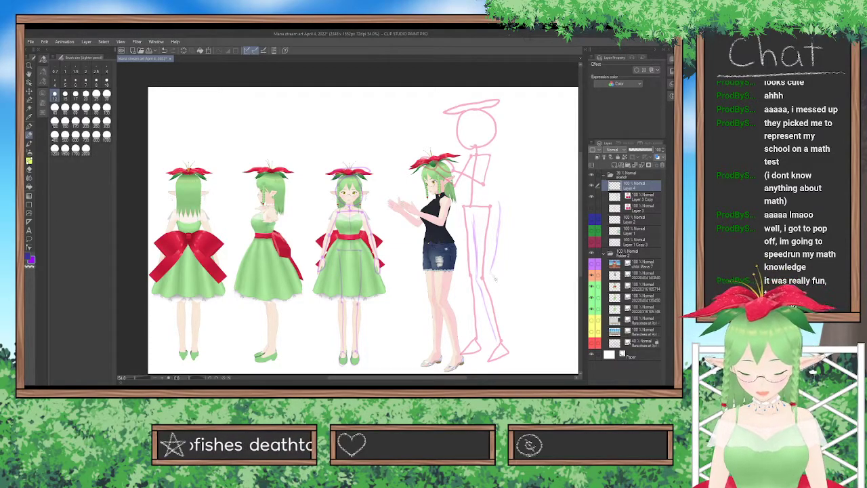
left_click_drag(504, 340, 502, 311)
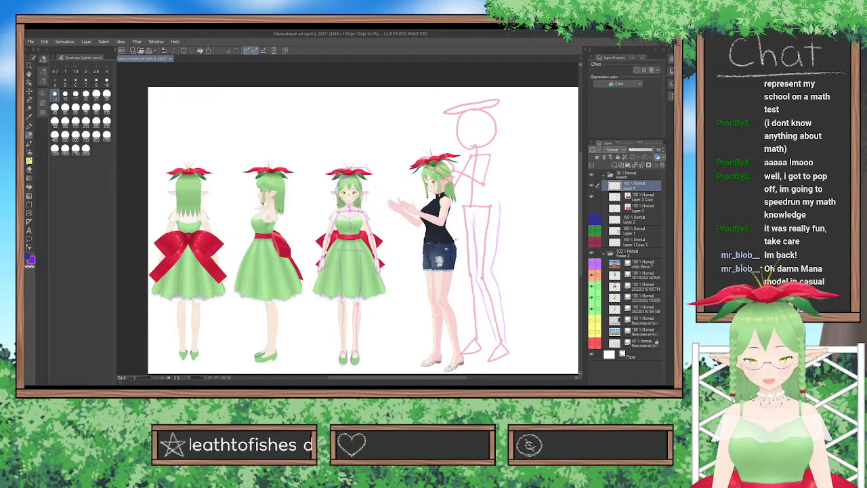
scroll(423, 237, "up", 4)
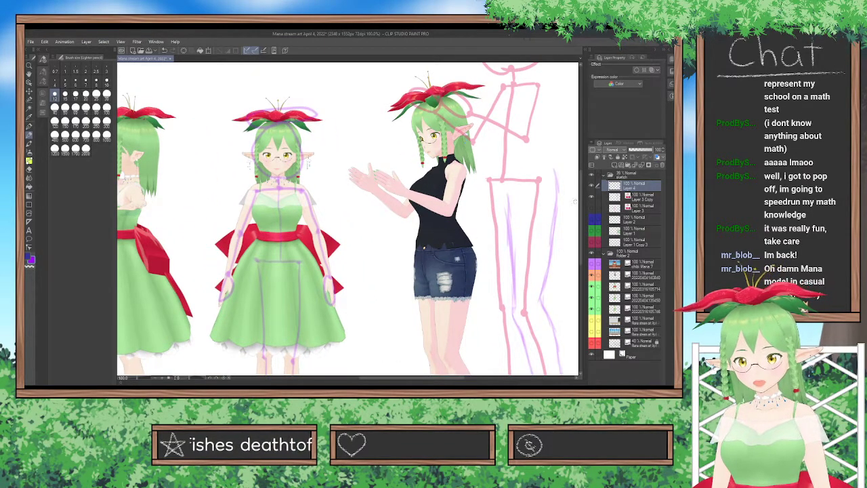
scroll(575, 202, "down", 5)
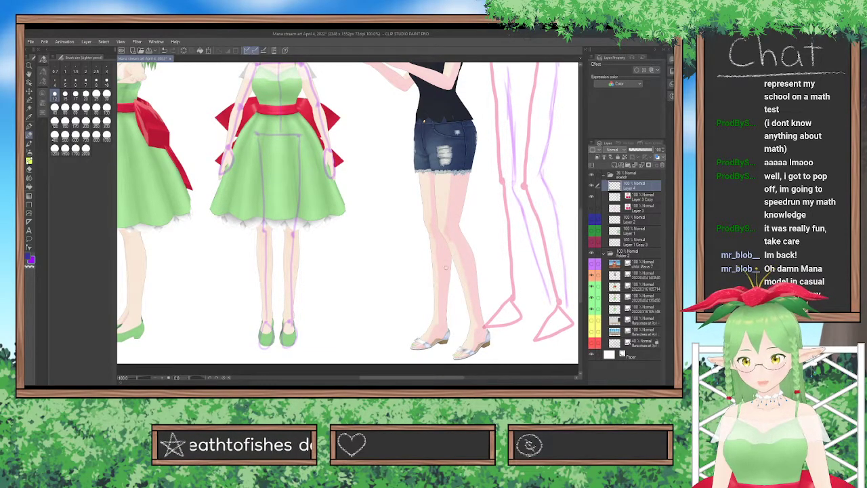
scroll(522, 236, "down", 1)
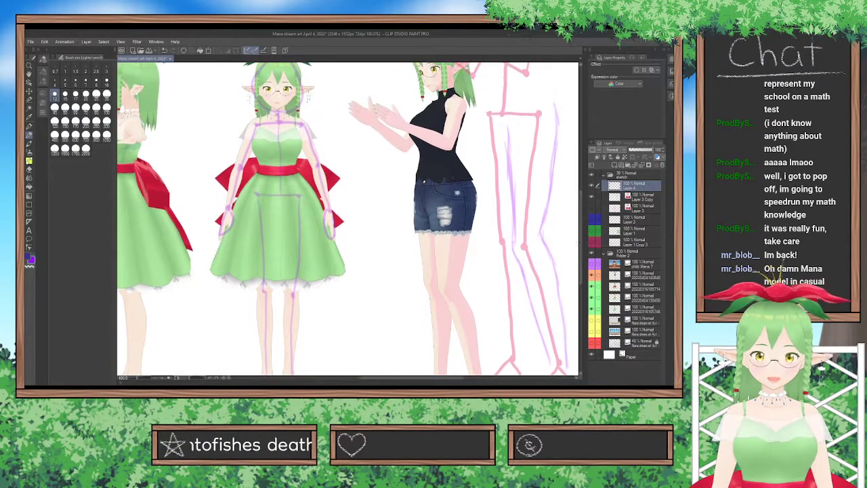
scroll(550, 252, "down", 3)
left_click_drag(443, 384, 473, 384)
left_click_drag(572, 278, 573, 265)
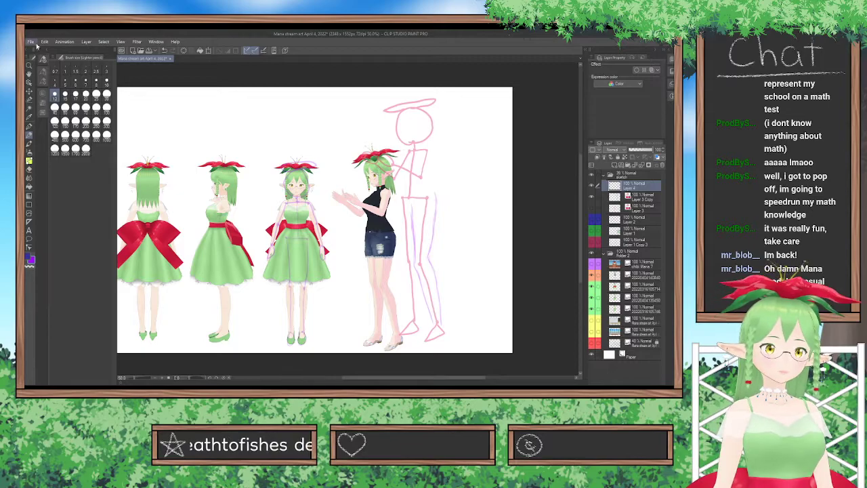
Open the Mana stream art ideas file.
left_click(65, 71)
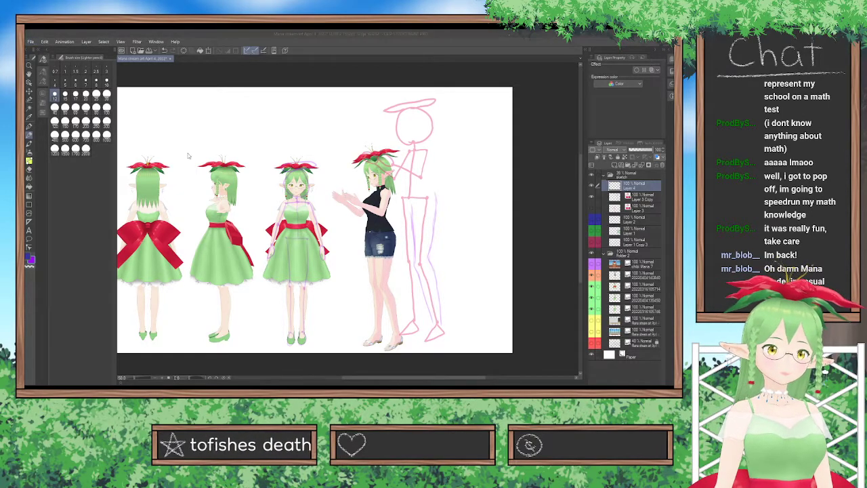
double_click(181, 150)
scroll(420, 215, "down", 2)
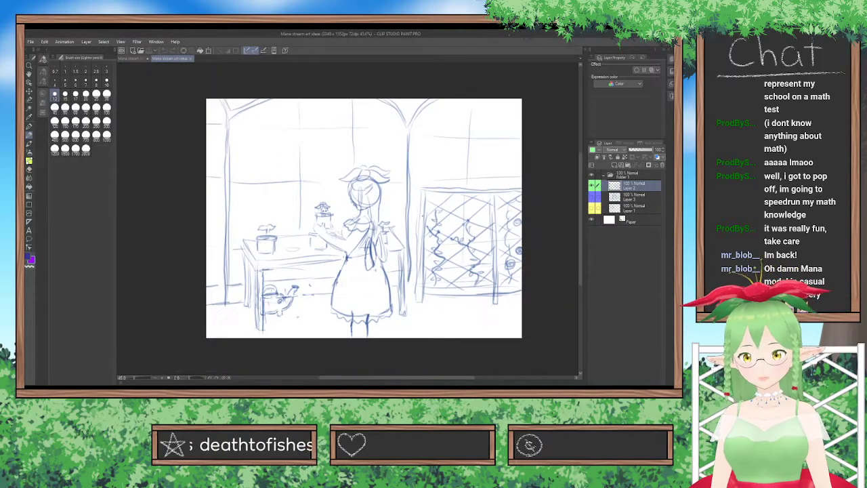
View the greenhouse, desk and window-seat idea sketches one at a time, and close the ideas file.
left_click(591, 186)
left_click(592, 197)
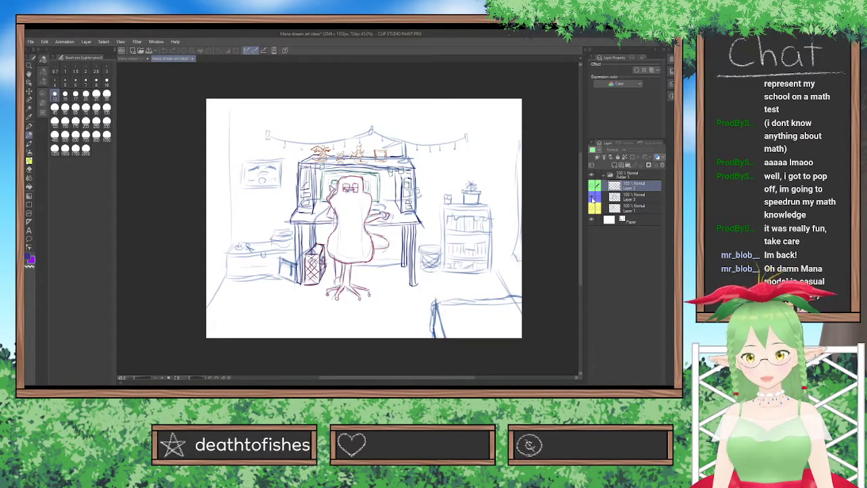
left_click(592, 198)
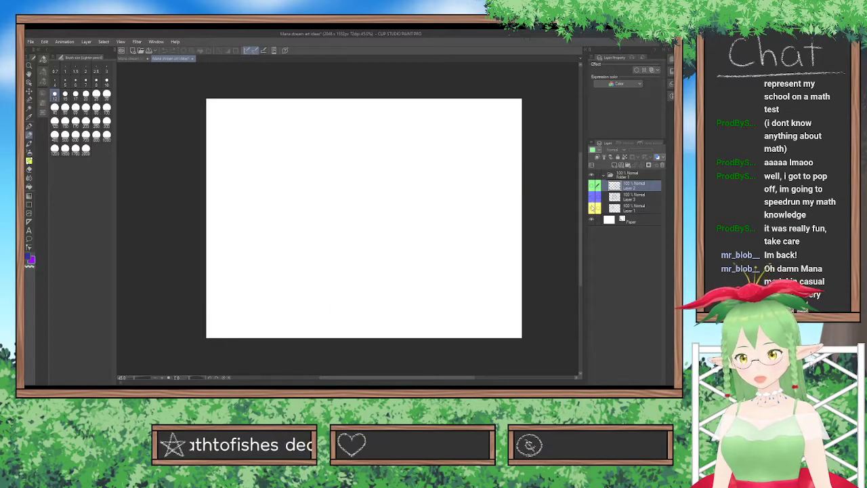
left_click(592, 208)
left_click(614, 210)
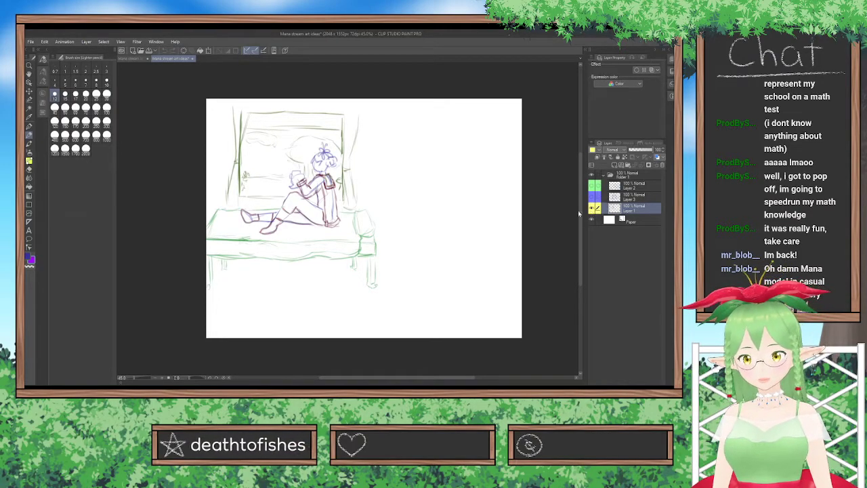
left_click(192, 59)
left_click(373, 167)
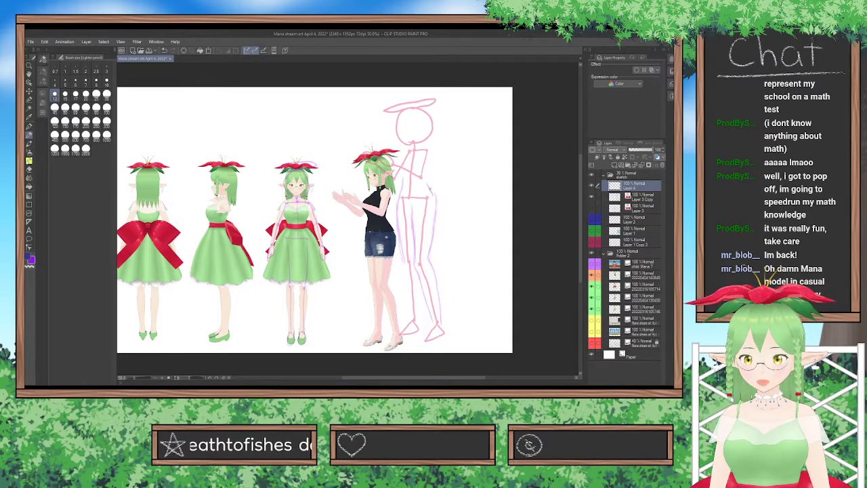
Sketch the hip and outer thigh contours around the pink skeleton, undoing an unwanted stroke.
mouse_move(389, 198)
left_mouse_down()
mouse_move(383, 219)
mouse_move(398, 232)
left_mouse_up()
key("ctrl+z")
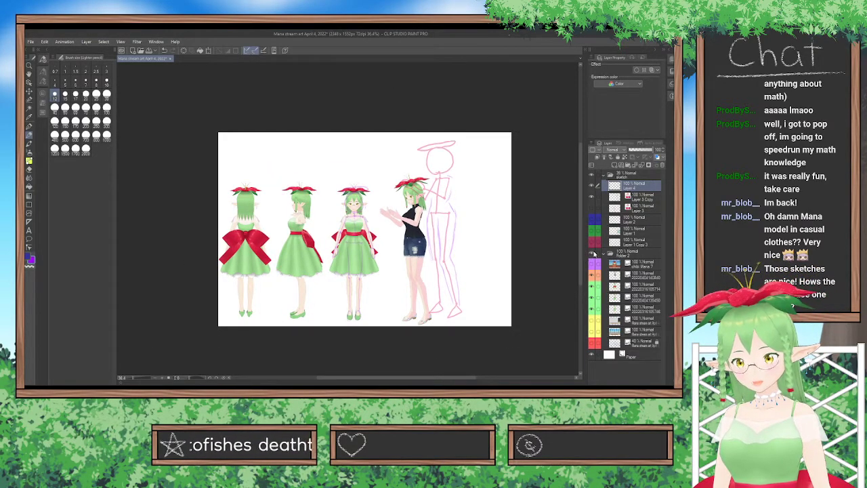
Hide the reference folder, skeleton copy and figure sketch, and show the greenhouse background layers with the original skeleton.
left_click(592, 253)
left_click(592, 195)
left_click(591, 197)
left_click(592, 219)
left_click(592, 230)
left_click(593, 242)
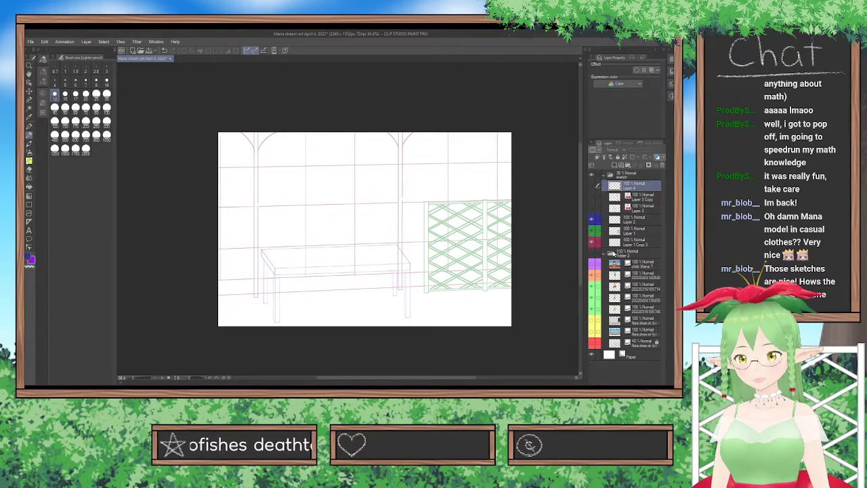
left_click(592, 209)
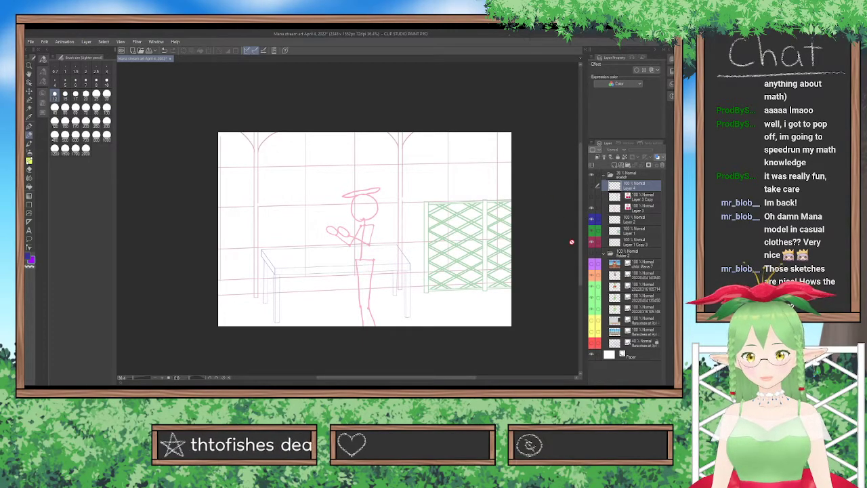
Restore the references, skeleton copy and figure sketch, and hide the background layers and original skeleton.
left_click(591, 252)
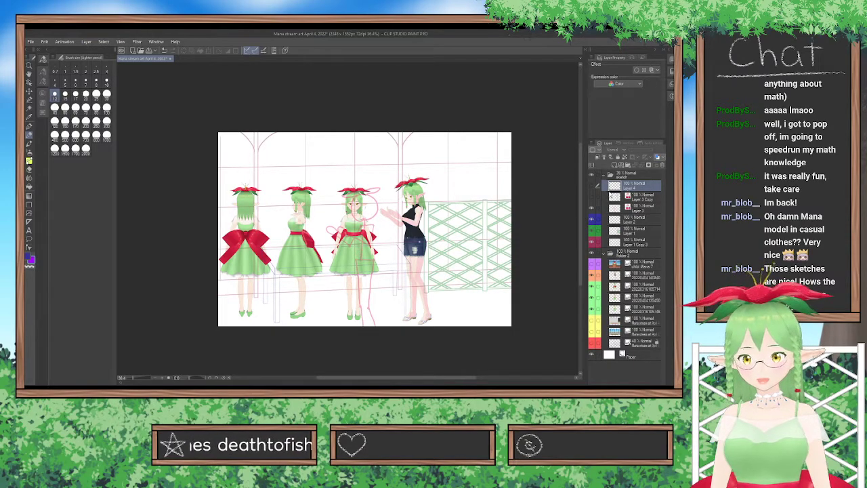
left_click_drag(592, 190, 591, 249)
left_click(592, 245)
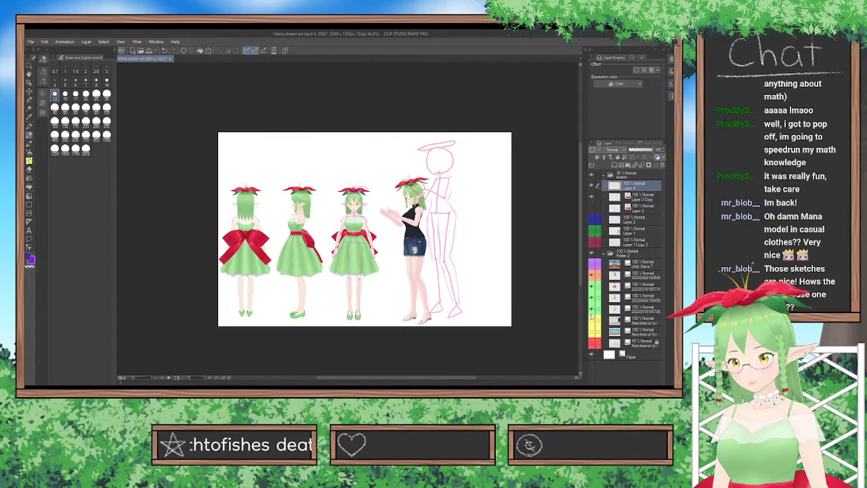
Move the posed black-top reference up and away from the pink skeleton, and make the Layer 4 sketch layer active.
scroll(420, 278, "up", 2)
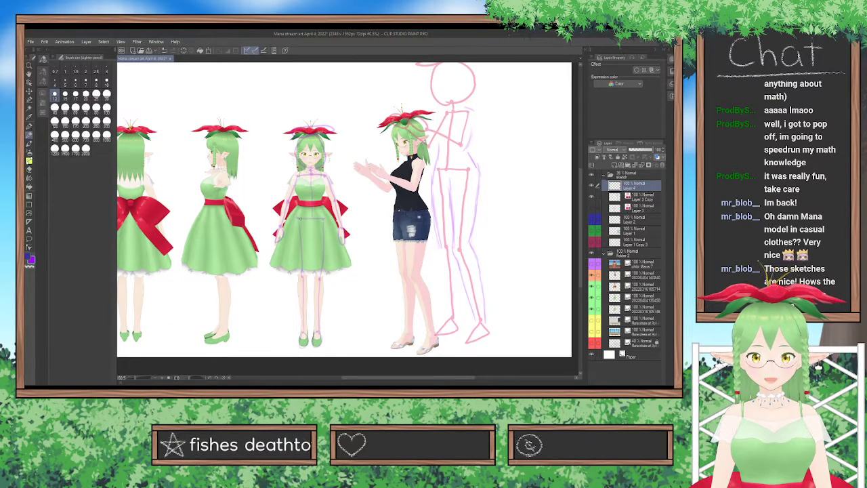
scroll(305, 197, "up", 1)
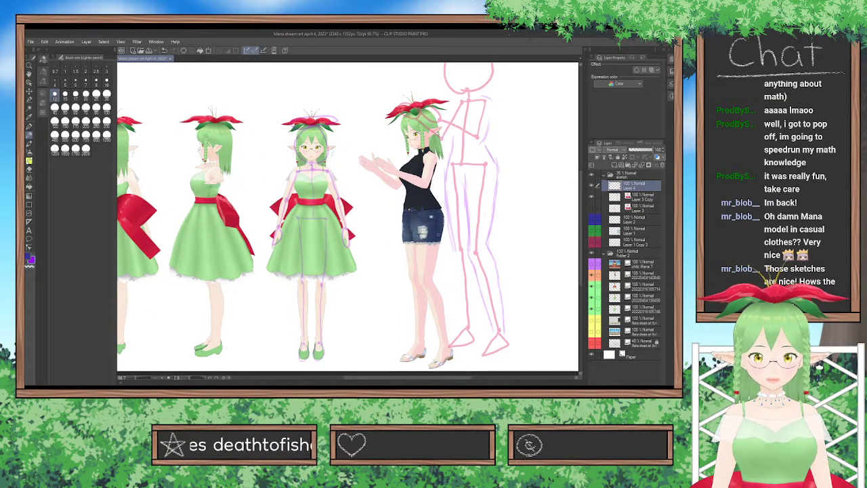
scroll(521, 240, "down", 1)
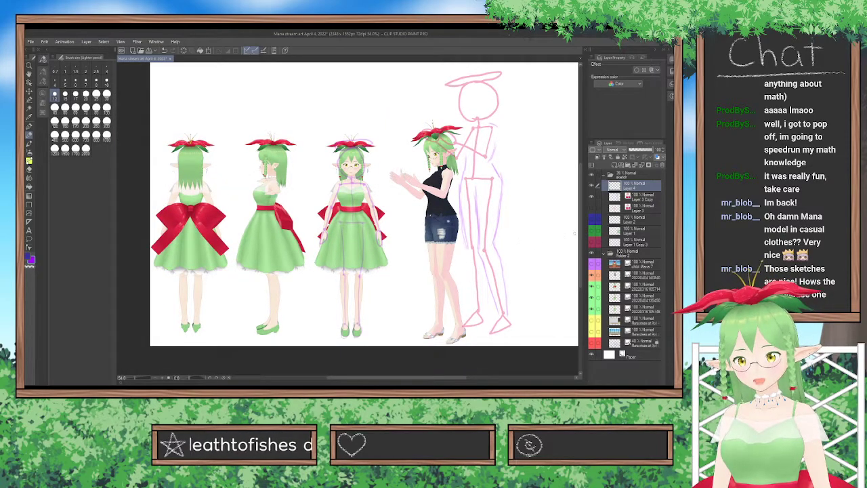
left_click_drag(582, 244, 582, 238)
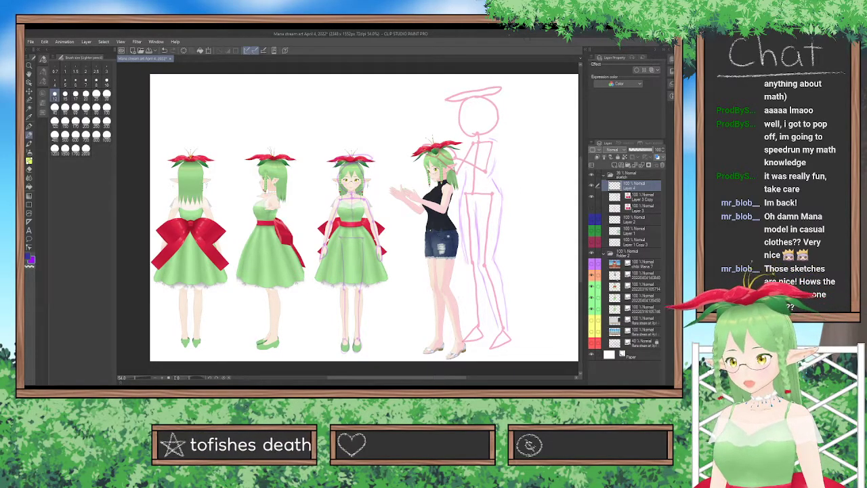
left_click(644, 276)
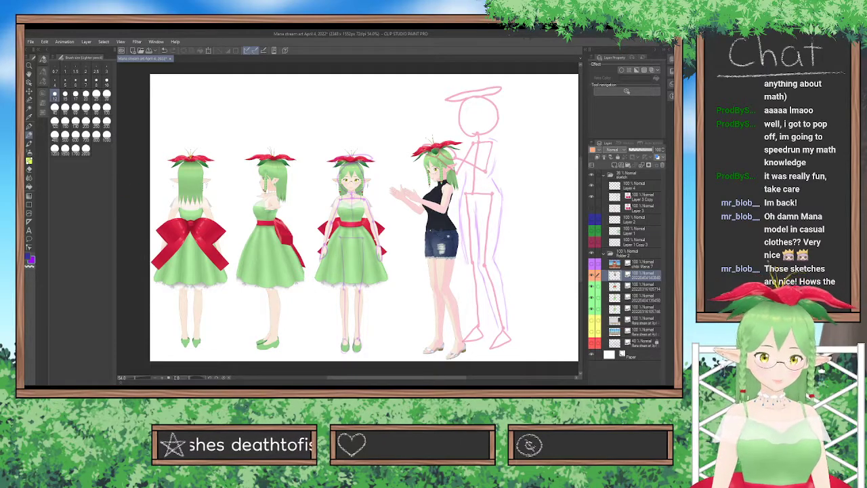
left_click(29, 91)
mouse_move(472, 223)
left_mouse_down()
mouse_move(442, 227)
mouse_move(425, 166)
mouse_move(441, 148)
mouse_move(442, 156)
left_mouse_up()
left_click(640, 186)
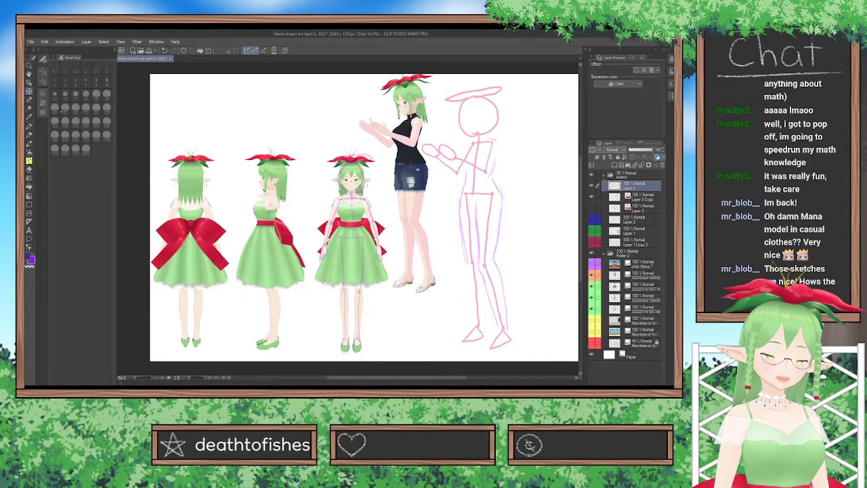
Sketch the calf contours and the foot of the figure's front leg over the pink skeleton, erasing stray lines.
left_click(30, 135)
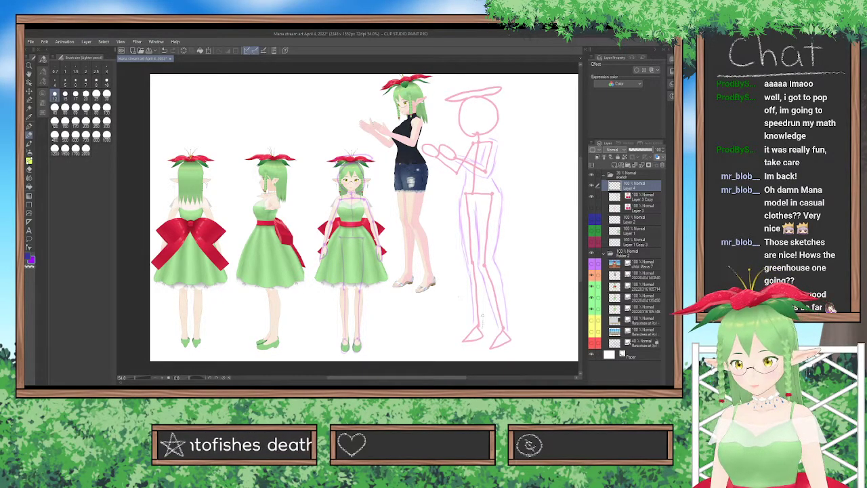
left_click_drag(483, 306, 484, 284)
left_click(29, 170)
mouse_move(480, 287)
left_mouse_down()
mouse_move(484, 325)
mouse_move(486, 311)
left_mouse_up()
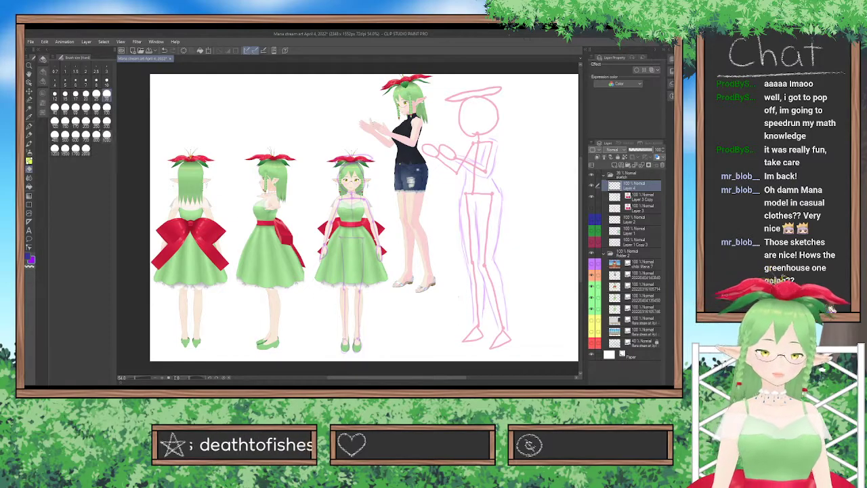
left_click(29, 133)
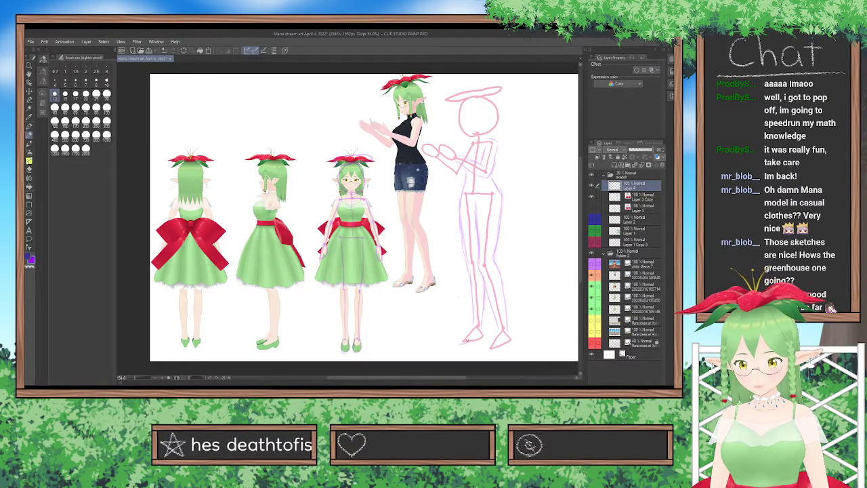
left_click_drag(478, 340, 485, 337)
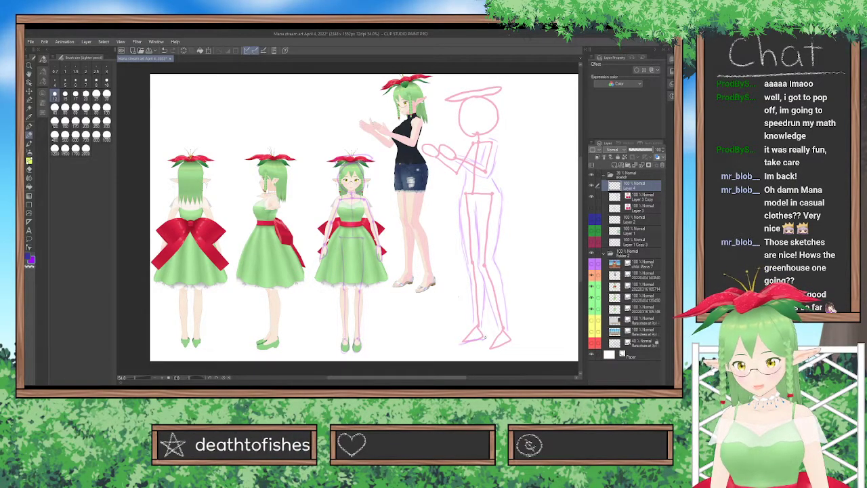
left_click_drag(468, 334, 470, 330)
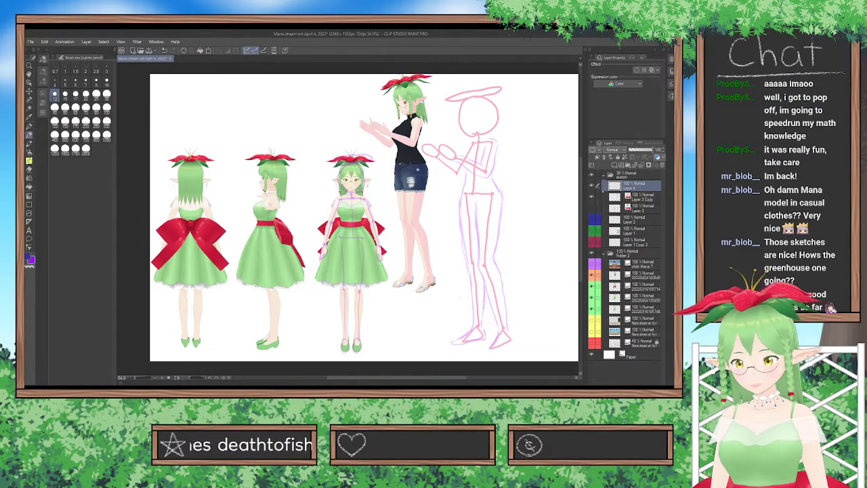
Apply a layer color to the Layer 4 figure sketch, using dark purple as both the main and sub color.
left_click(657, 157)
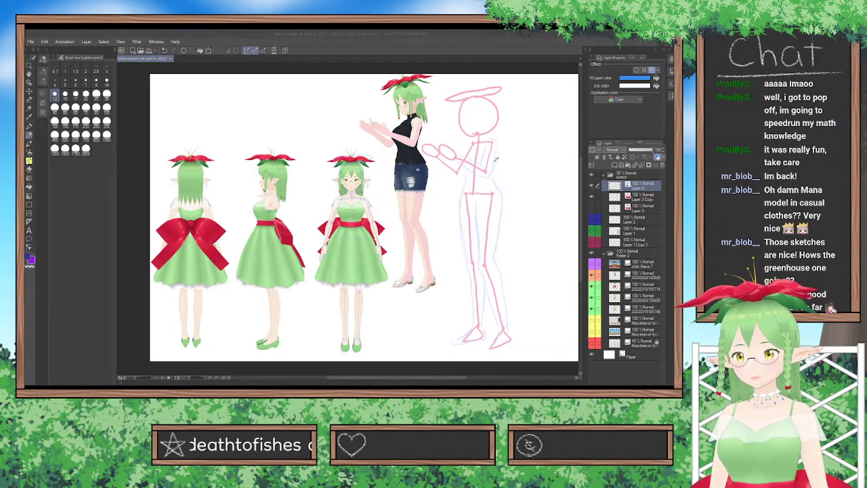
left_click(499, 216)
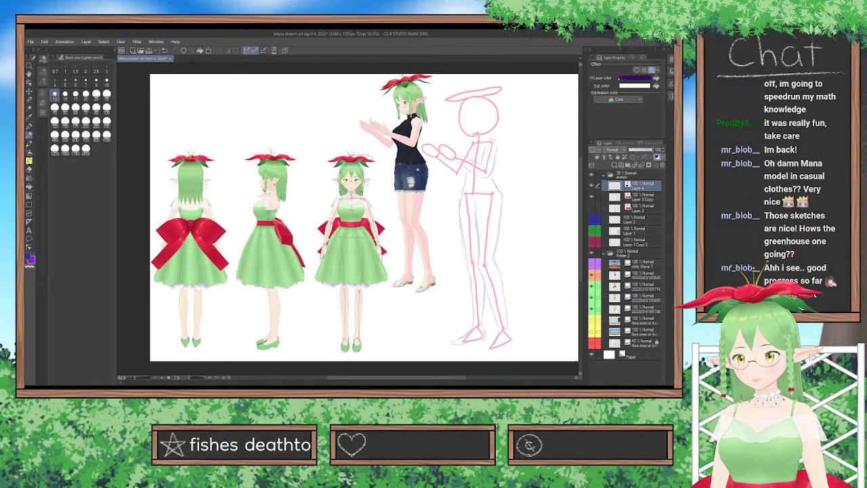
left_click(630, 87)
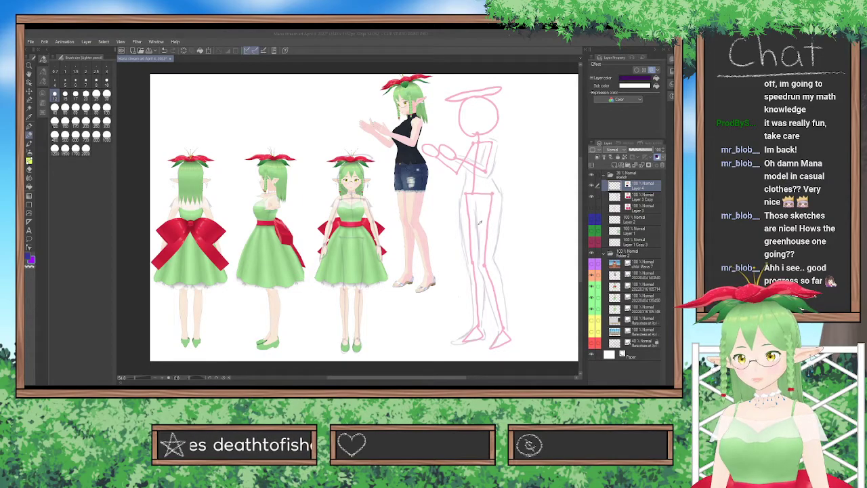
left_click(585, 135)
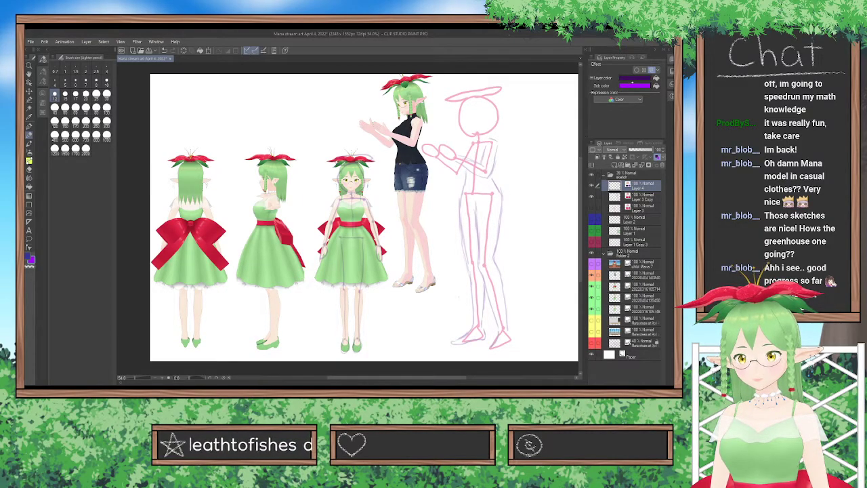
left_click(632, 84)
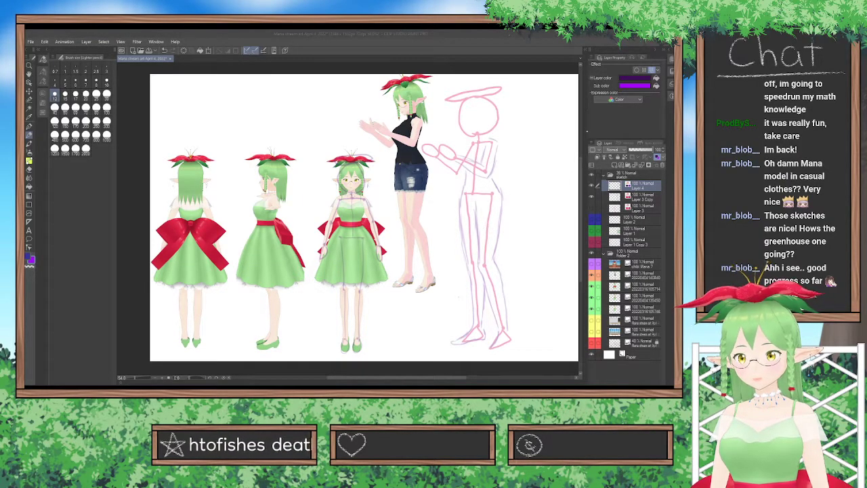
left_click(588, 133)
Set the sketch folder's opacity to 100%, reduce the Layer 3 Copy skeleton's opacity to about half, and reactivate Layer 4.
left_click(632, 175)
left_click_drag(638, 150, 654, 150)
left_click(642, 184)
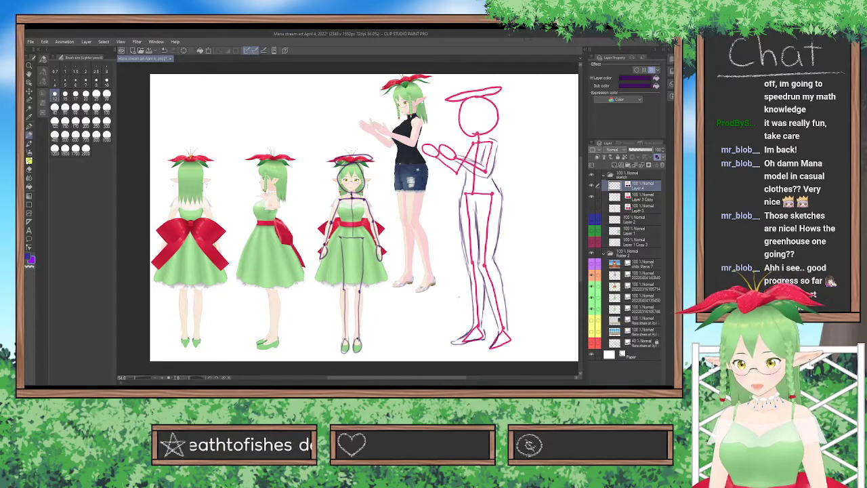
left_click(643, 197)
left_click(641, 150)
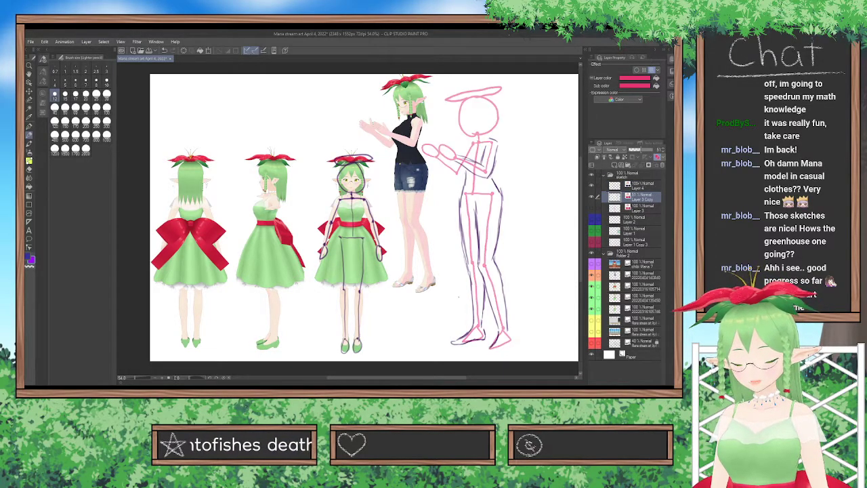
left_click_drag(641, 150, 640, 150)
left_click(641, 187)
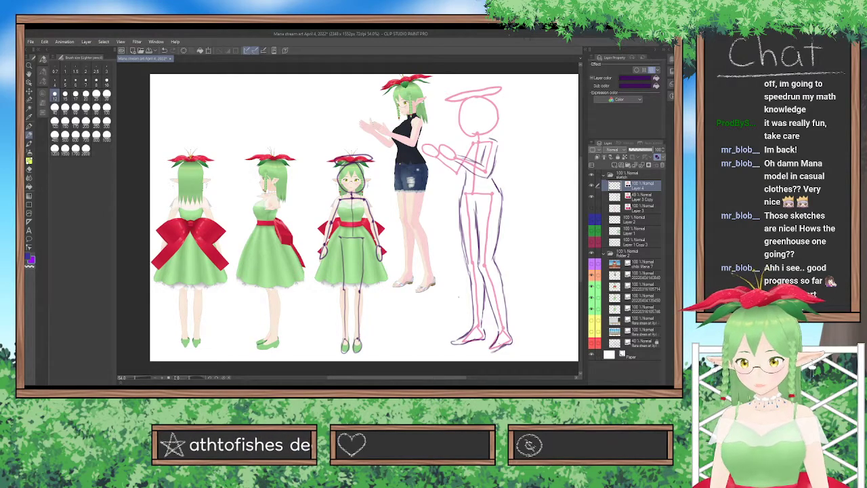
Refine the contours of the figure's feet, alternating between erasing and redrawing the lines.
key("e")
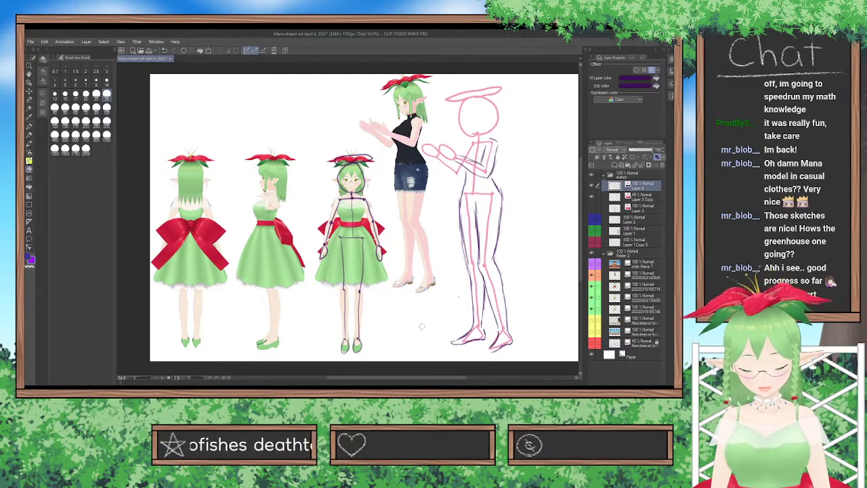
left_click(29, 135)
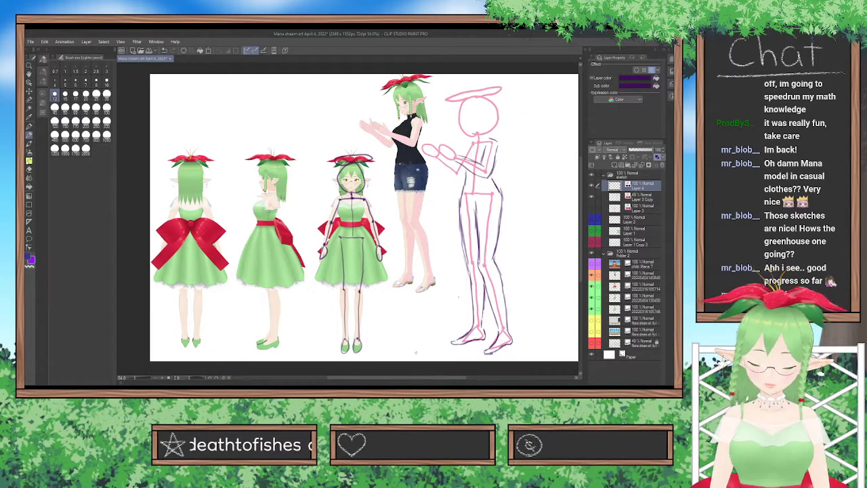
left_click(29, 169)
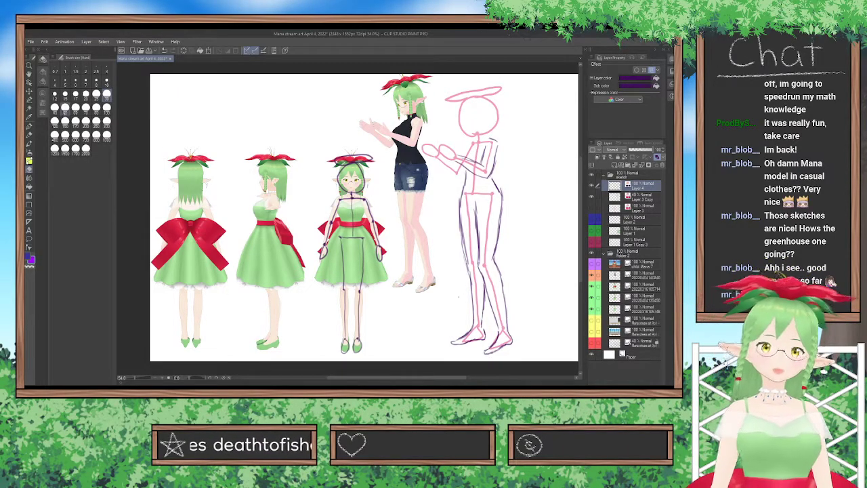
left_click(29, 116)
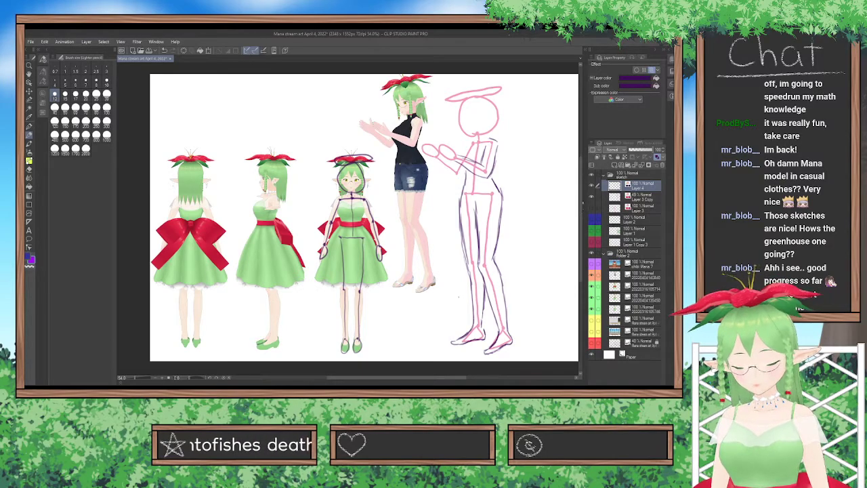
Clean up the hip and thigh contours of the figure sketch and undo the last stray stroke.
scroll(556, 196, "up", 2)
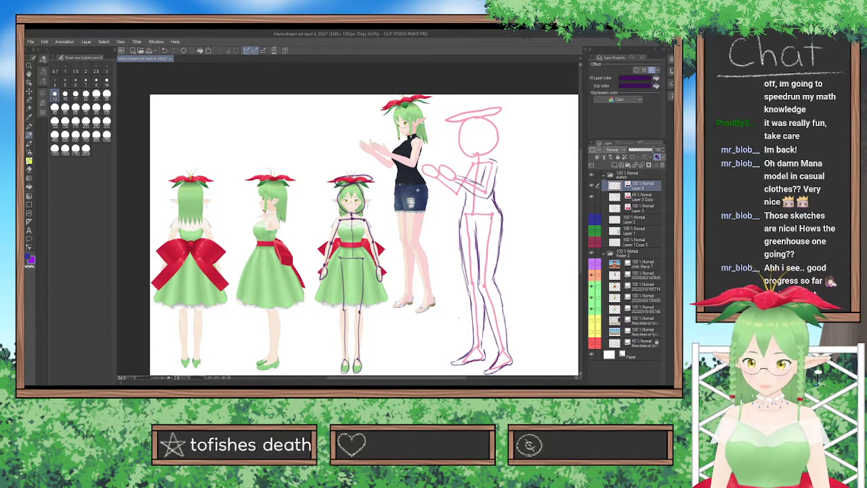
left_click(29, 169)
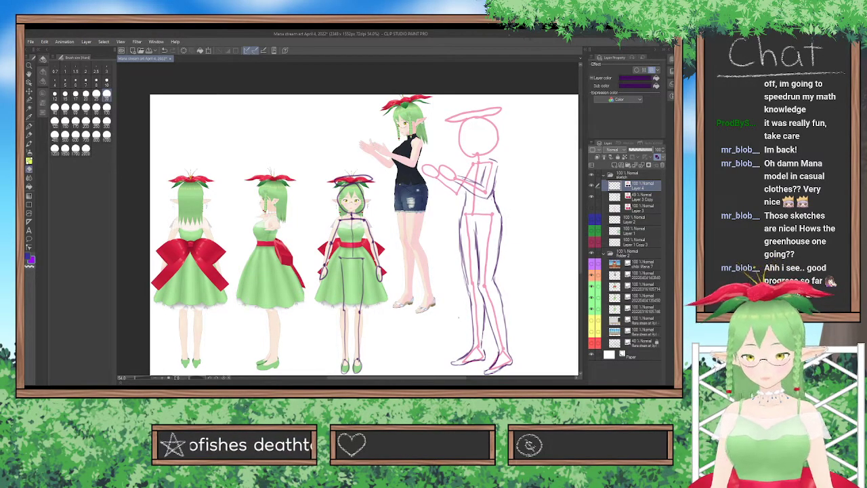
left_click(29, 135)
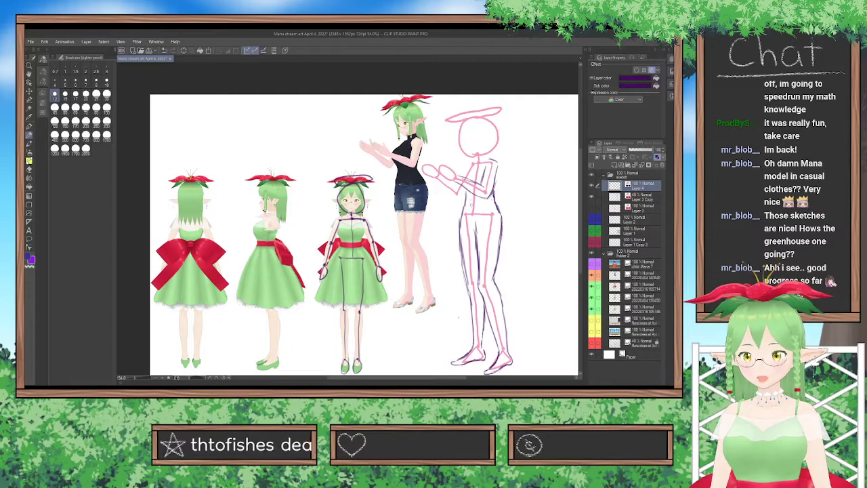
mouse_move(398, 175)
left_mouse_down()
mouse_move(394, 164)
mouse_move(392, 184)
mouse_move(422, 163)
mouse_move(406, 174)
mouse_move(424, 174)
mouse_move(445, 222)
left_mouse_up()
key("ctrl+z")
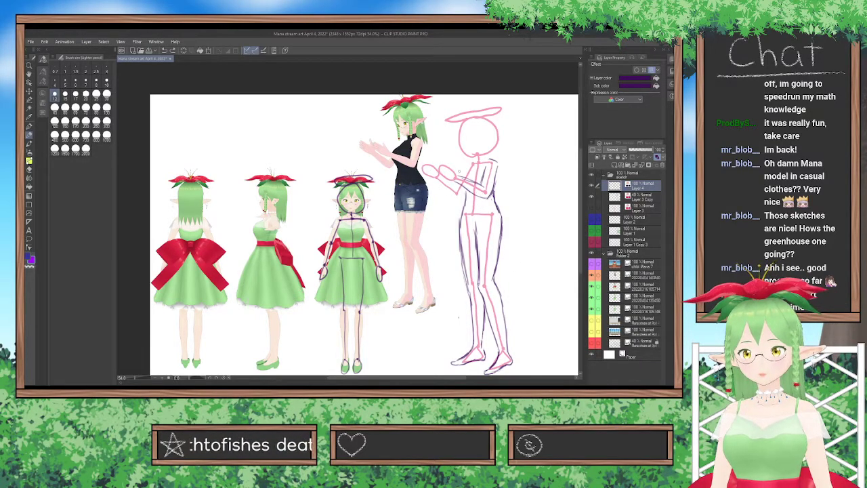
Sketch the chest, shoulder, upper arm and back contours over the skeleton's torso, erasing rough parts.
left_click_drag(484, 179, 481, 183)
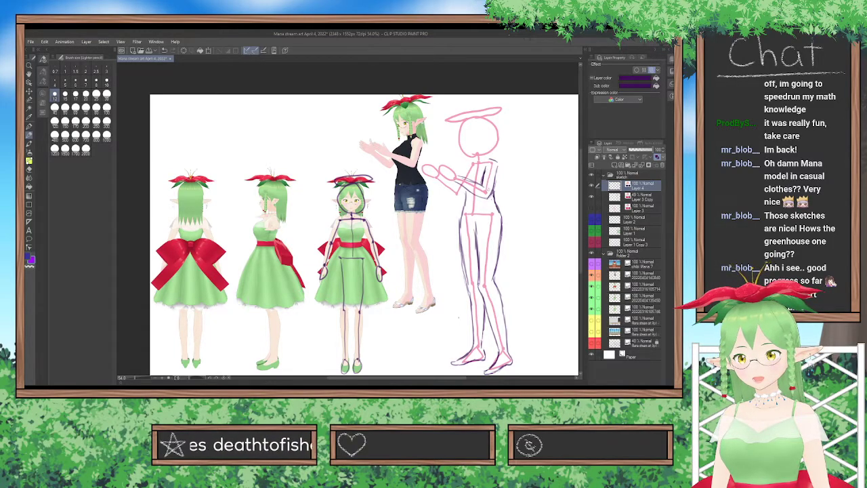
left_click_drag(497, 174, 494, 187)
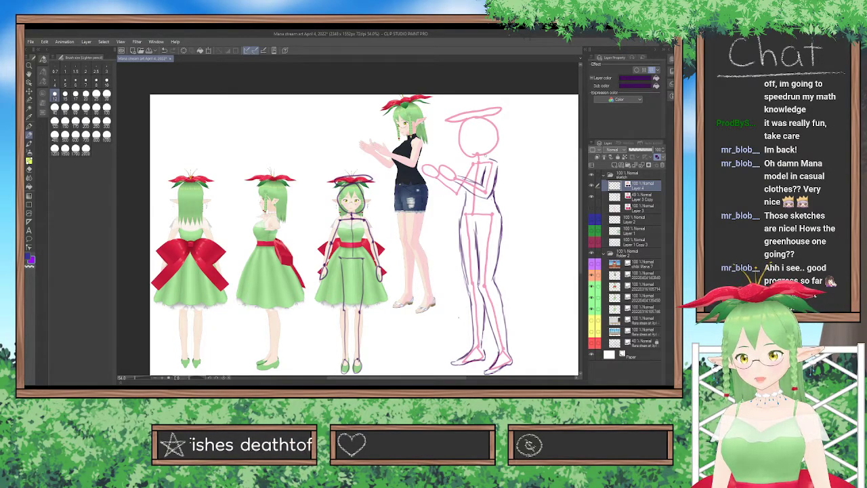
left_click_drag(486, 157, 497, 165)
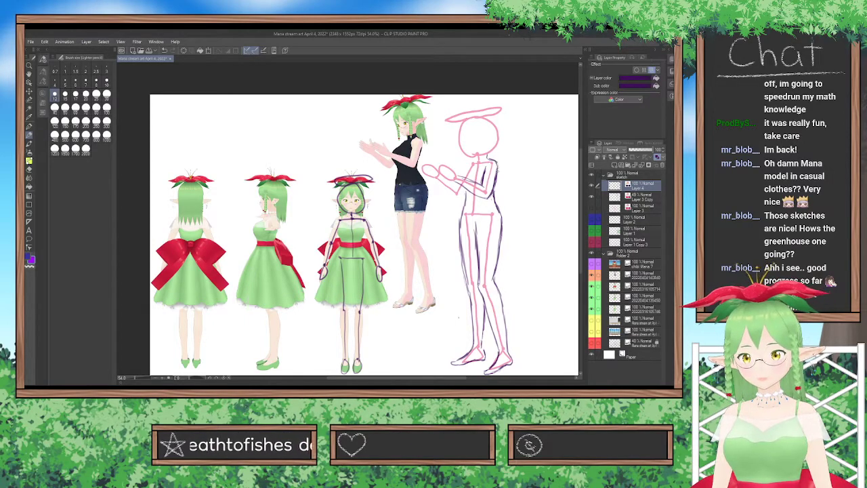
mouse_move(496, 185)
left_mouse_down()
mouse_move(494, 204)
mouse_move(463, 215)
mouse_move(461, 242)
left_mouse_up()
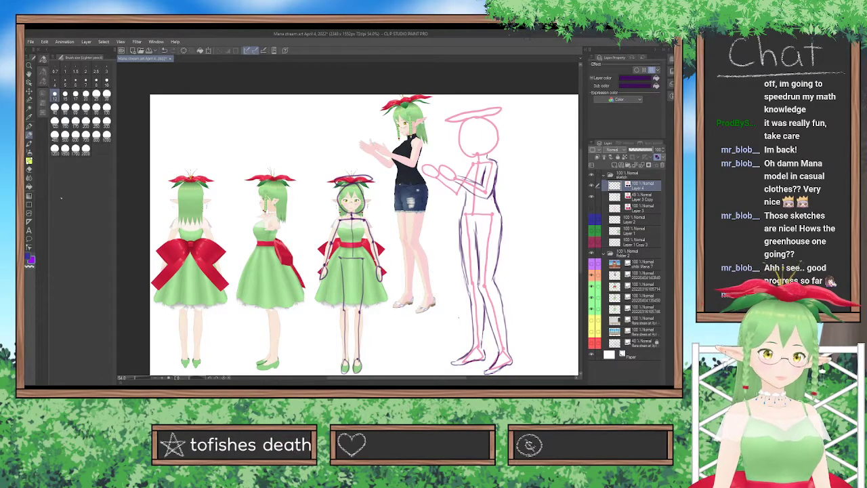
left_click(29, 170)
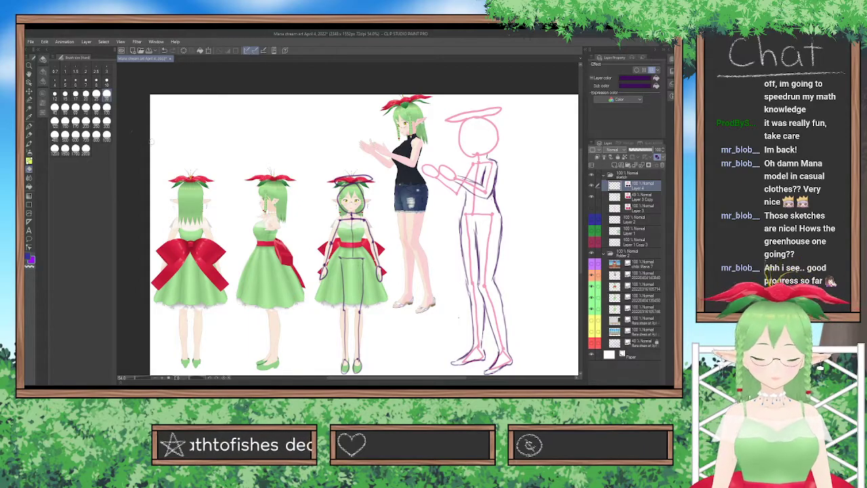
left_click(29, 135)
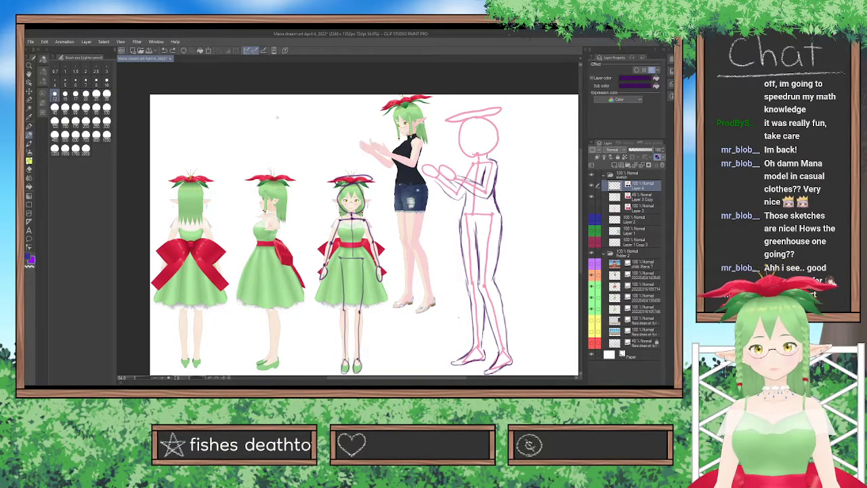
Create a new layer above the figure sketch and prepare a pen with black for drawing beside the references.
scroll(291, 128, "up", 3)
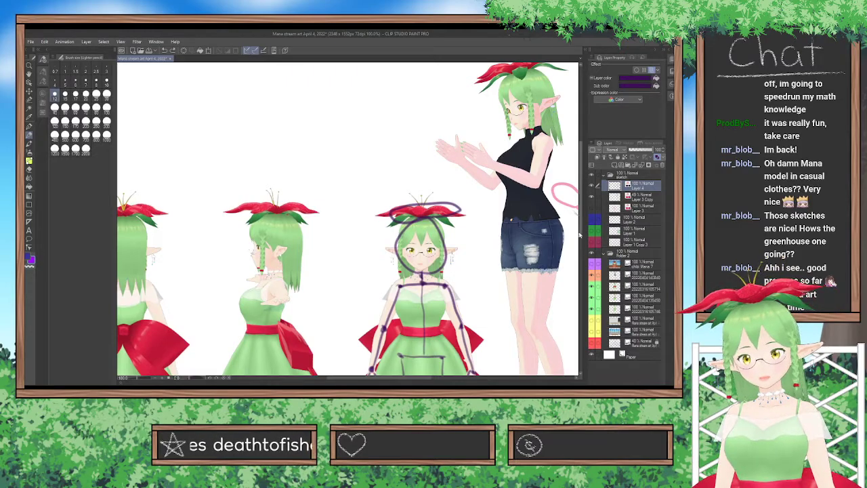
left_click_drag(580, 197, 581, 182)
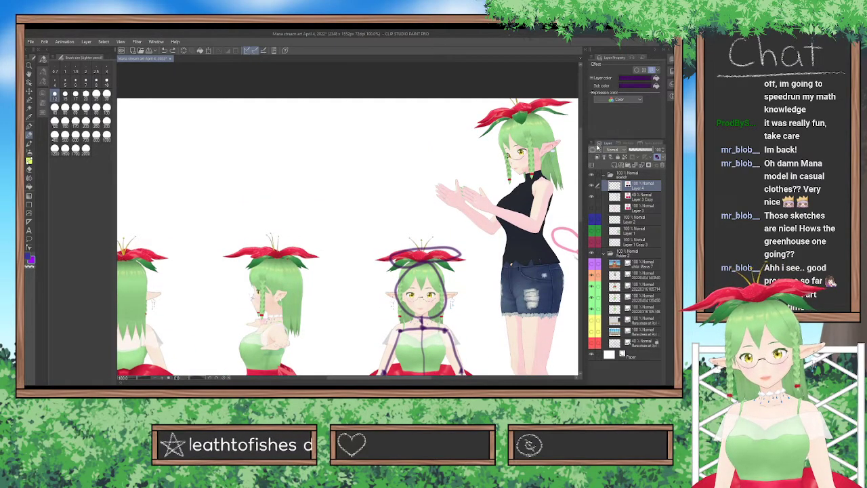
key("ctrl+shift+n")
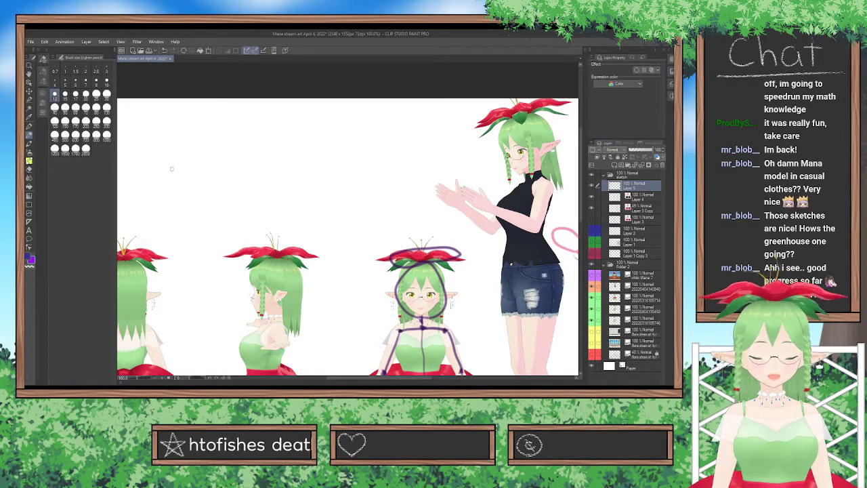
left_click(107, 81)
left_click(42, 103)
left_click(53, 128)
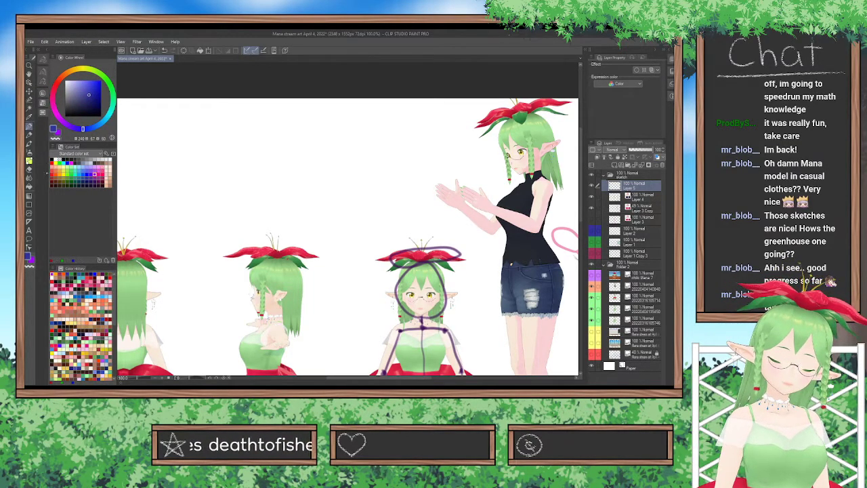
left_click(68, 158)
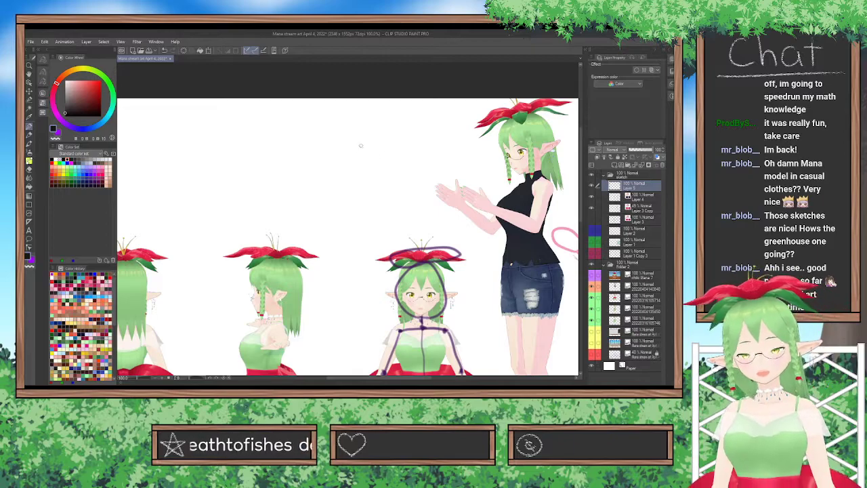
Draw a small creature with an oval head, frilled gills on both sides and a teardrop body, undoing the first attempts.
mouse_move(306, 156)
left_mouse_down()
mouse_move(305, 134)
mouse_move(338, 140)
mouse_move(334, 150)
mouse_move(290, 143)
mouse_move(328, 117)
mouse_move(337, 141)
mouse_move(303, 152)
mouse_move(307, 183)
mouse_move(319, 161)
mouse_move(309, 139)
mouse_move(303, 193)
mouse_move(316, 166)
mouse_move(307, 143)
mouse_move(296, 171)
mouse_move(310, 195)
mouse_move(324, 179)
mouse_move(307, 147)
mouse_move(297, 176)
mouse_move(306, 195)
mouse_move(317, 179)
mouse_move(306, 148)
mouse_move(289, 155)
mouse_move(289, 131)
mouse_move(338, 138)
mouse_move(307, 158)
mouse_move(347, 129)
mouse_move(339, 151)
left_mouse_up()
key("ctrl+z")
key("ctrl+z")
key("ctrl+z")
key("ctrl+z")
key("ctrl+z")
mouse_move(286, 133)
left_mouse_down()
mouse_move(270, 137)
mouse_move(284, 155)
left_mouse_up()
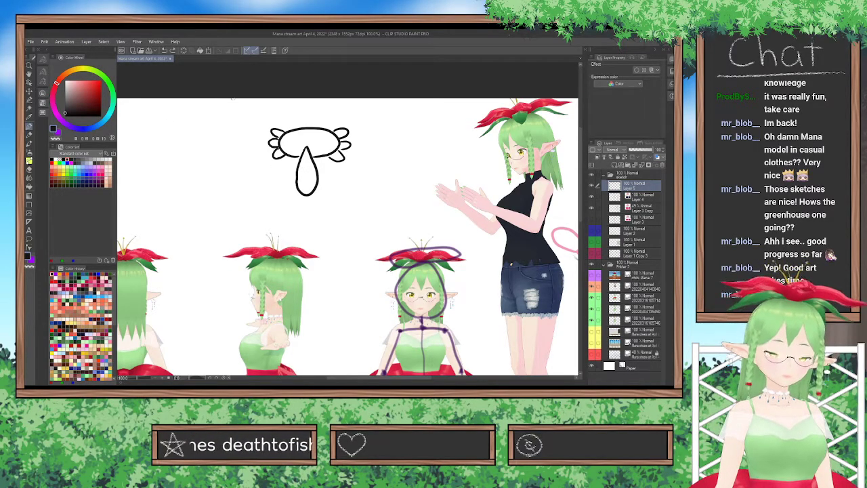
Widen the creature's teardrop body slightly by transforming a selection of it, and erase the body outline overlapping the head.
left_click(29, 99)
mouse_move(306, 146)
left_mouse_down()
mouse_move(304, 183)
mouse_move(298, 170)
mouse_move(304, 198)
mouse_move(317, 178)
mouse_move(312, 159)
mouse_move(313, 170)
left_mouse_up()
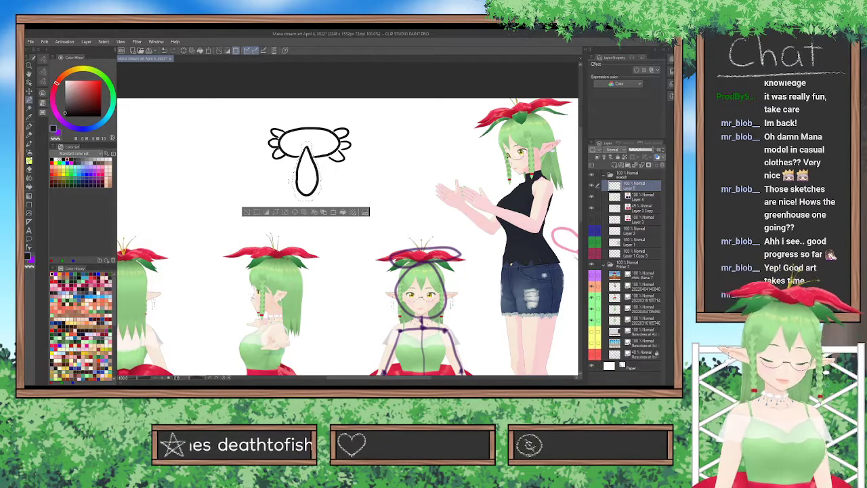
key("ctrl+t")
left_click_drag(293, 201, 285, 201)
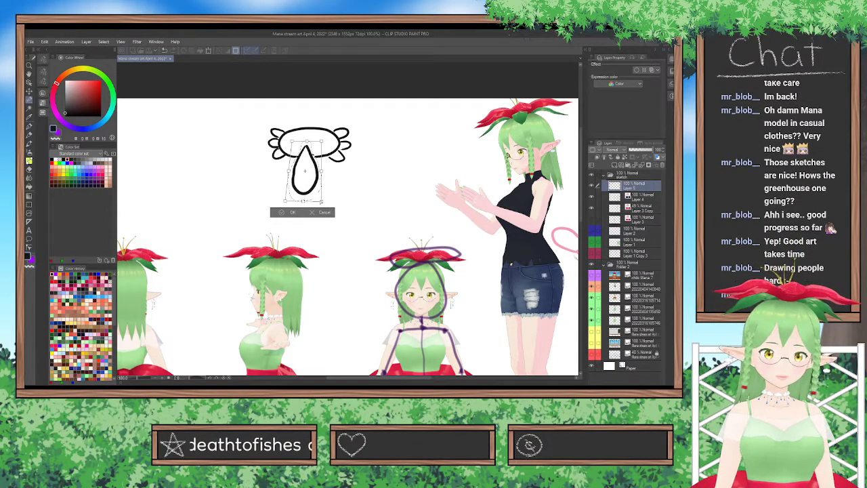
left_click_drag(322, 201, 326, 202)
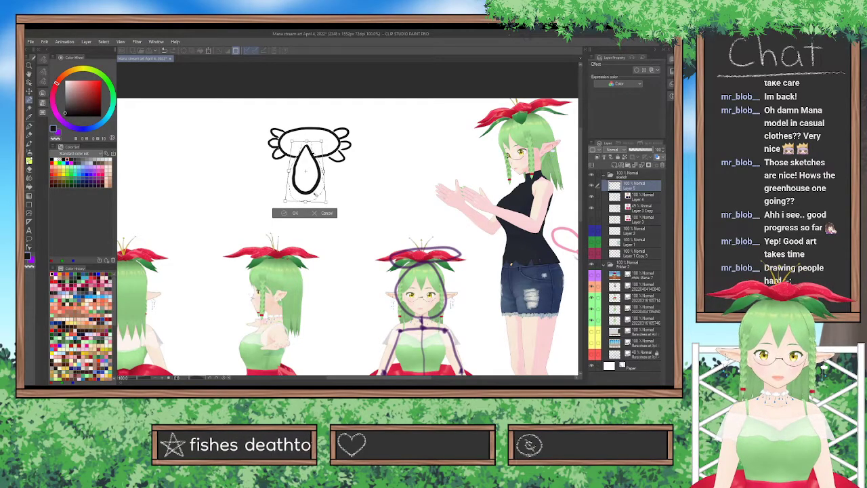
key("Return")
key("ctrl+d")
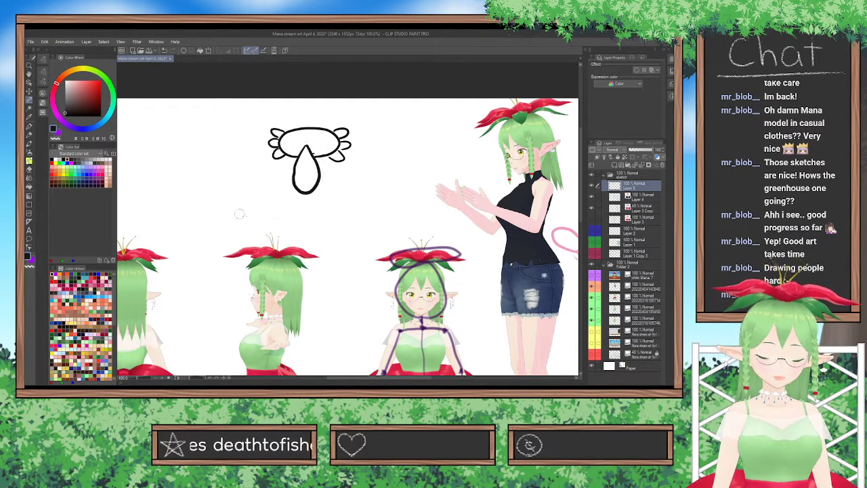
left_click(29, 169)
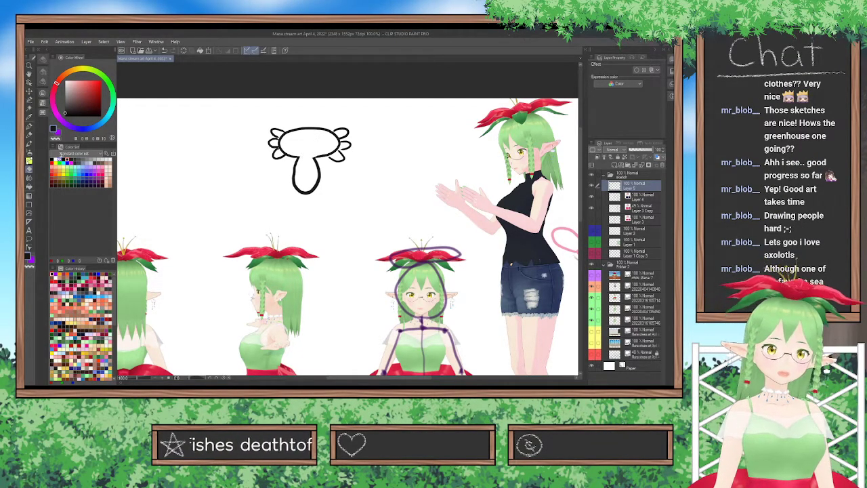
Draw the creature's two small arms with hands, clawed feet and a curved tail fin, undoing the poor strokes.
left_click(29, 135)
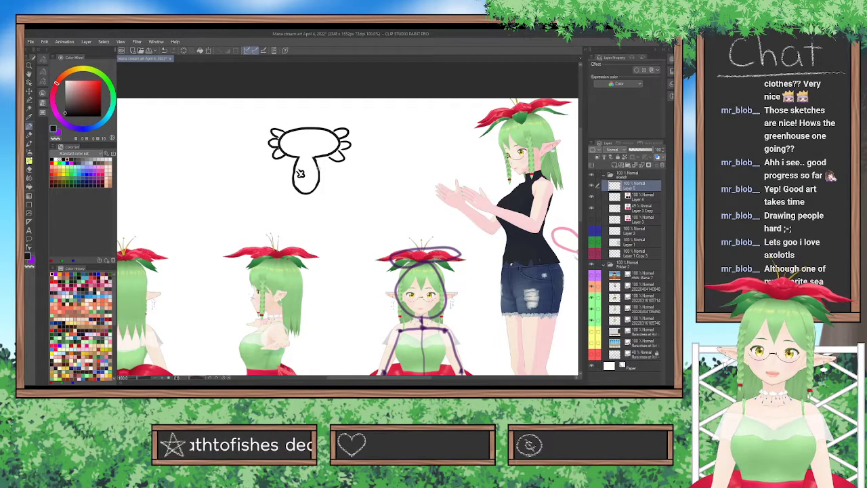
mouse_move(313, 169)
left_mouse_down()
mouse_move(328, 164)
mouse_move(331, 172)
mouse_move(303, 199)
left_mouse_up()
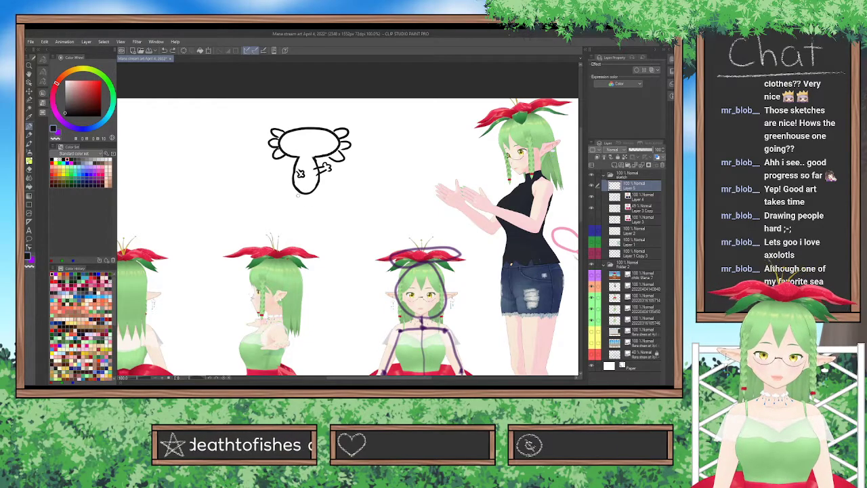
mouse_move(311, 194)
left_mouse_down()
mouse_move(318, 202)
mouse_move(292, 200)
mouse_move(357, 184)
mouse_move(321, 194)
mouse_move(357, 177)
mouse_move(322, 179)
mouse_move(359, 185)
mouse_move(314, 191)
mouse_move(318, 178)
left_mouse_up()
key("ctrl+z")
key("ctrl+z")
key("ctrl+z")
key("ctrl+z")
key("ctrl+z")
key("ctrl+z")
key("ctrl+z")
key("ctrl+z")
key("ctrl+z")
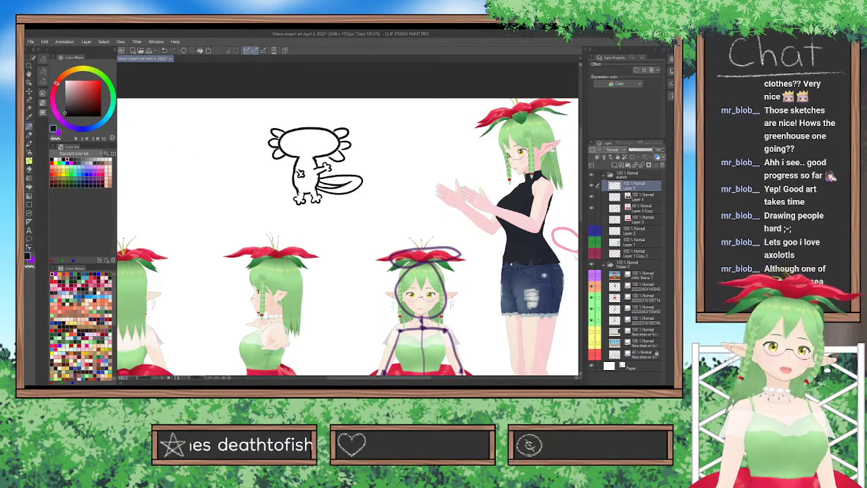
Draw two oval eyes with pupils and a small smiling mouth on the creature's face, undoing failed attempts.
mouse_move(307, 137)
left_mouse_down()
mouse_move(299, 145)
mouse_move(316, 145)
mouse_move(318, 136)
left_mouse_up()
key("ctrl+z")
key("ctrl+z")
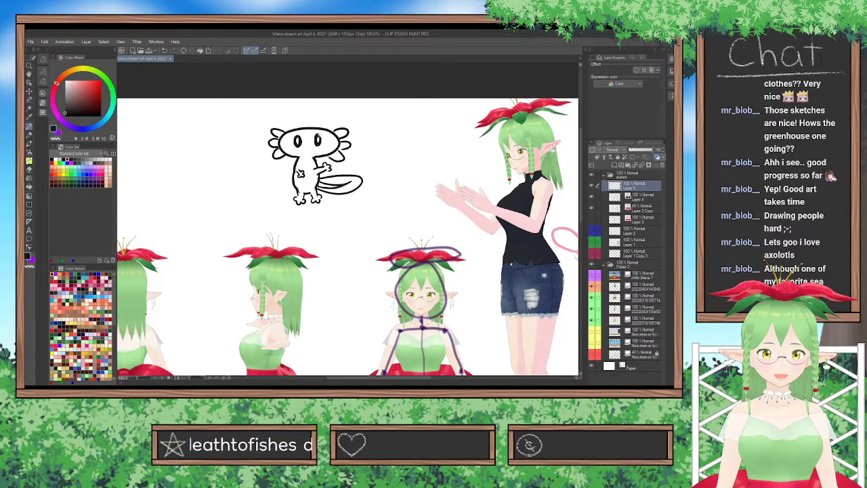
key("ctrl+z")
left_click_drag(313, 145, 318, 136)
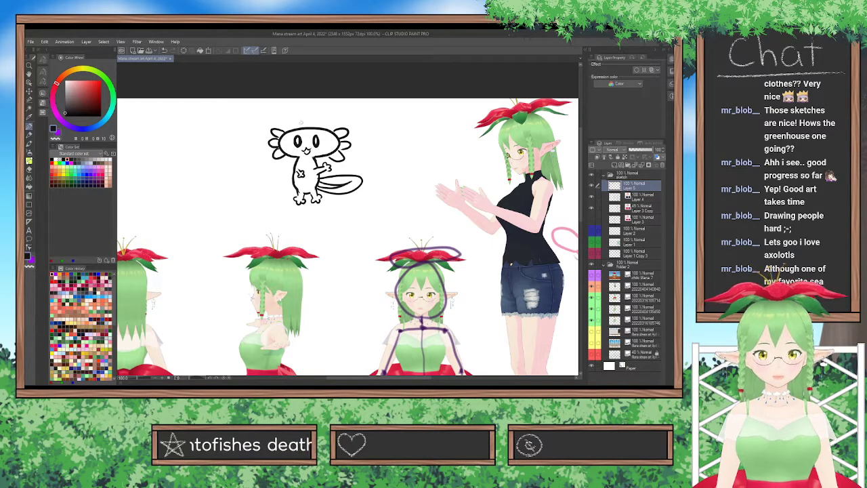
Draw a curved hat brim on top of the creature's head and erase the overlapping lines.
left_click_drag(308, 127, 298, 127)
mouse_move(326, 128)
left_mouse_down()
mouse_move(300, 130)
mouse_move(304, 123)
left_mouse_up()
key("ctrl+z")
key("ctrl+z")
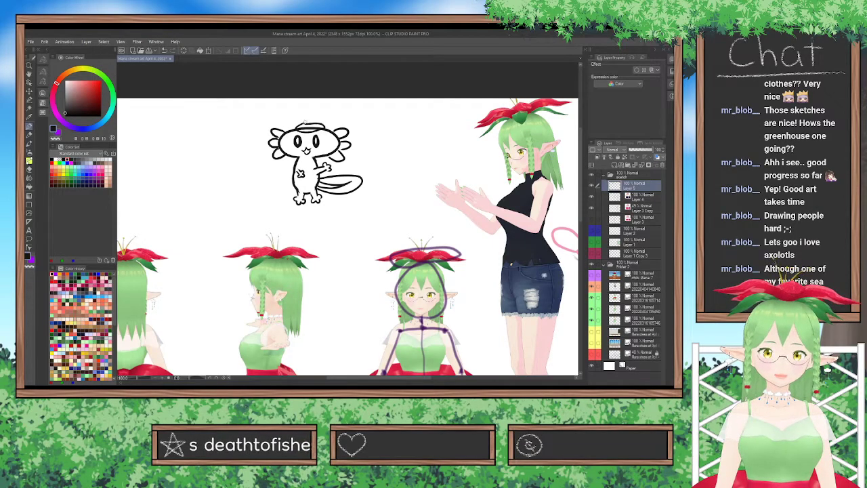
left_click(30, 169)
mouse_move(306, 127)
left_mouse_down()
mouse_move(298, 129)
mouse_move(315, 126)
mouse_move(300, 126)
left_mouse_up()
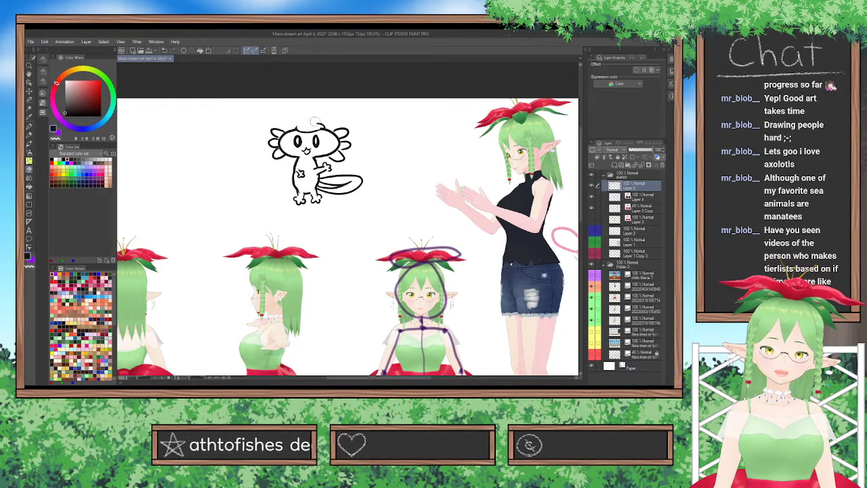
Draw the hat's band and tall crown above the creature's head, undoing stray strokes.
left_click(29, 126)
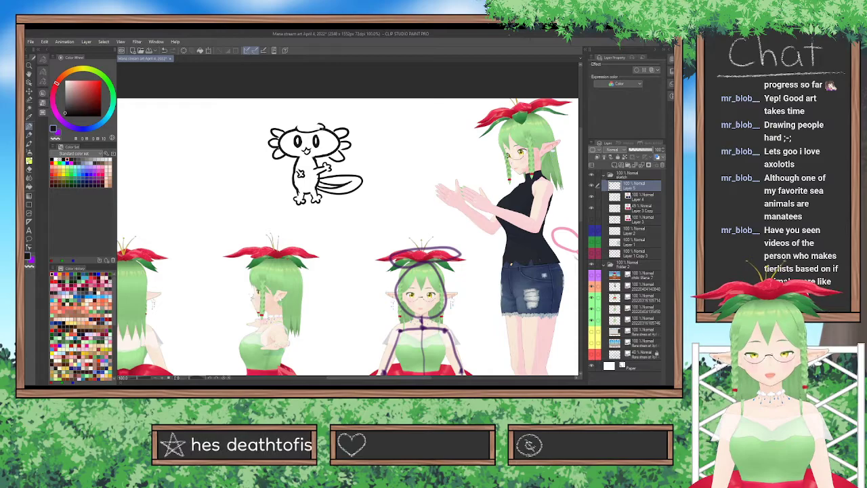
left_click_drag(301, 126, 300, 111)
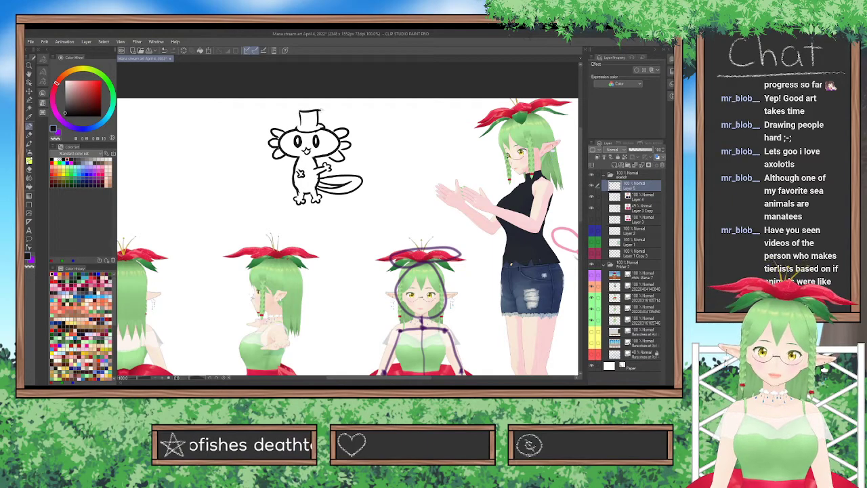
key("ctrl+z")
mouse_move(300, 111)
left_mouse_down()
mouse_move(321, 110)
mouse_move(314, 125)
mouse_move(322, 124)
mouse_move(297, 127)
left_mouse_up()
key("ctrl+z")
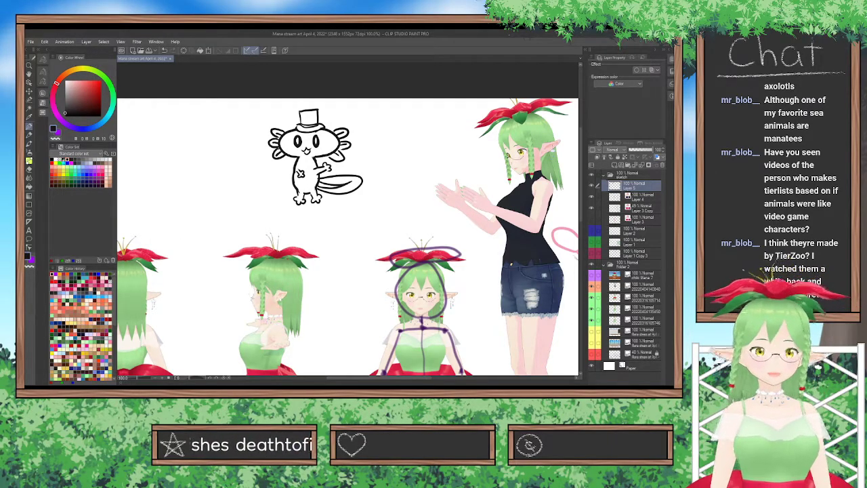
Select the creature's head with its gills and hat, narrow it slightly with a transform, and deselect it.
left_click(29, 100)
mouse_move(284, 132)
left_mouse_down()
mouse_move(265, 145)
mouse_move(274, 122)
mouse_move(308, 142)
mouse_move(299, 145)
mouse_move(342, 158)
mouse_move(349, 139)
mouse_move(341, 119)
mouse_move(296, 120)
mouse_move(294, 111)
mouse_move(321, 106)
mouse_move(325, 114)
mouse_move(279, 113)
mouse_move(309, 97)
left_mouse_up()
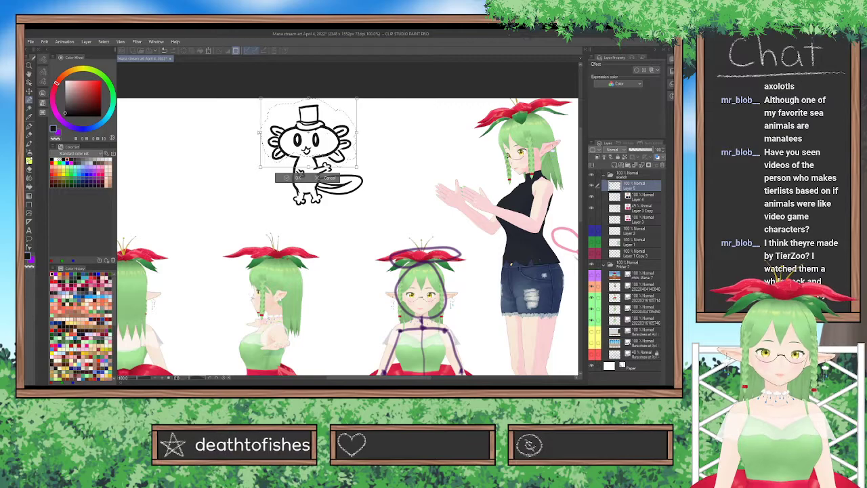
left_click_drag(261, 133, 265, 133)
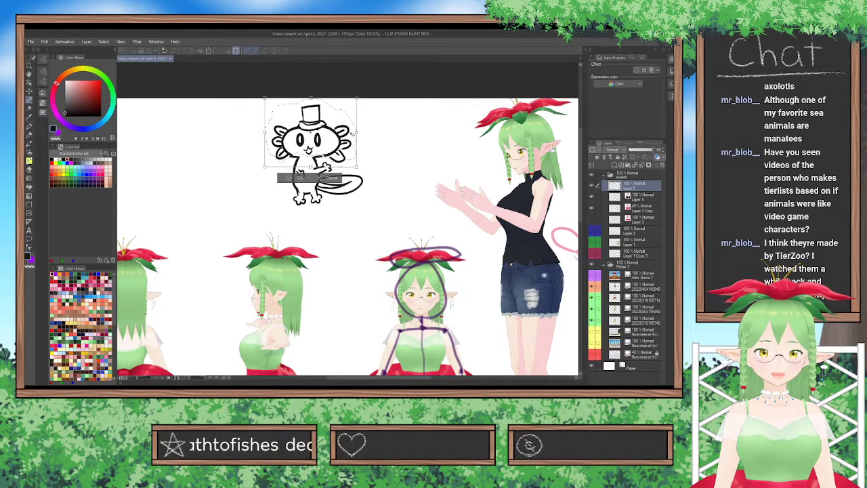
left_click_drag(356, 133, 327, 130)
key("Return")
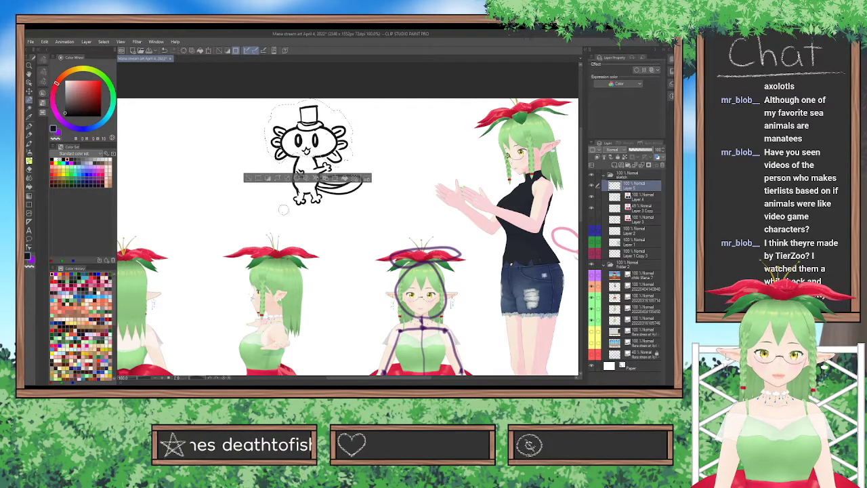
left_click(247, 179)
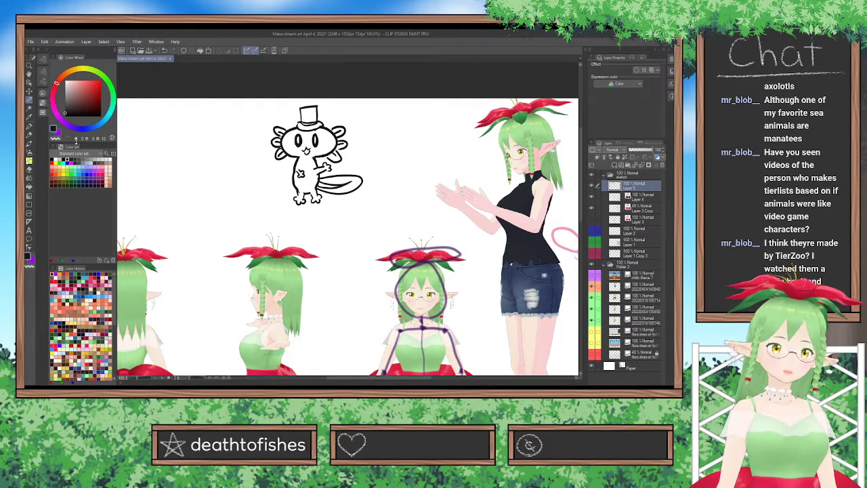
Handwrite "Drawing buddy" in black on two lines beside the creature.
left_click(30, 124)
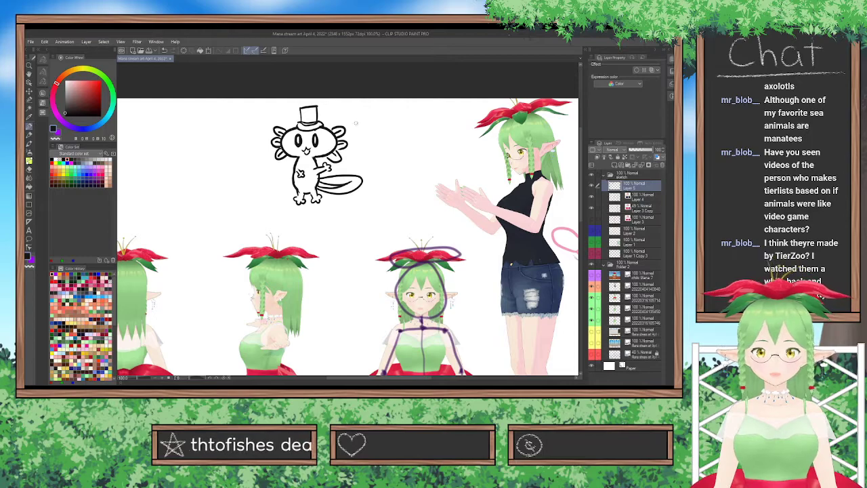
mouse_move(351, 115)
left_mouse_down()
mouse_move(355, 129)
mouse_move(390, 116)
mouse_move(379, 126)
mouse_move(402, 117)
mouse_move(400, 126)
left_mouse_up()
left_click(389, 112)
left_click_drag(353, 147, 374, 152)
mouse_move(377, 135)
left_mouse_down()
mouse_move(377, 153)
mouse_move(387, 150)
left_mouse_up()
left_click_drag(388, 133, 388, 152)
left_click_drag(389, 139, 391, 157)
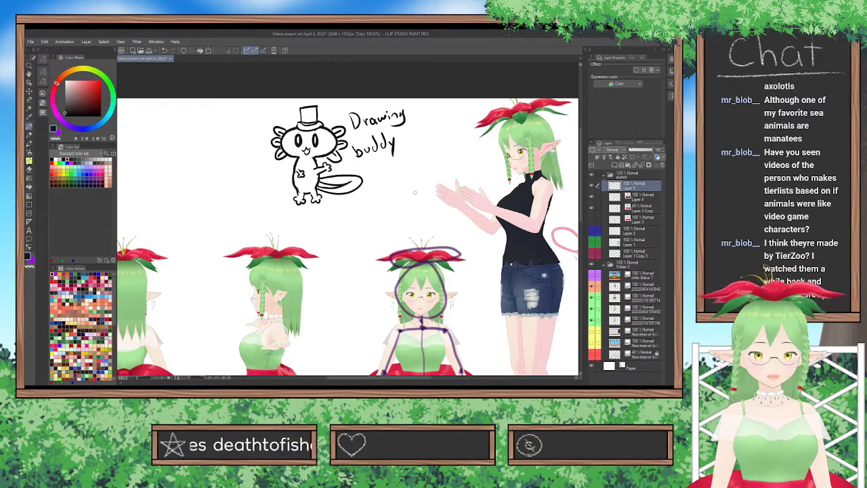
Create a new layer directly above the figure sketch on Layer 4 and prepare a dark brown drawing tool.
scroll(414, 192, "down", 3)
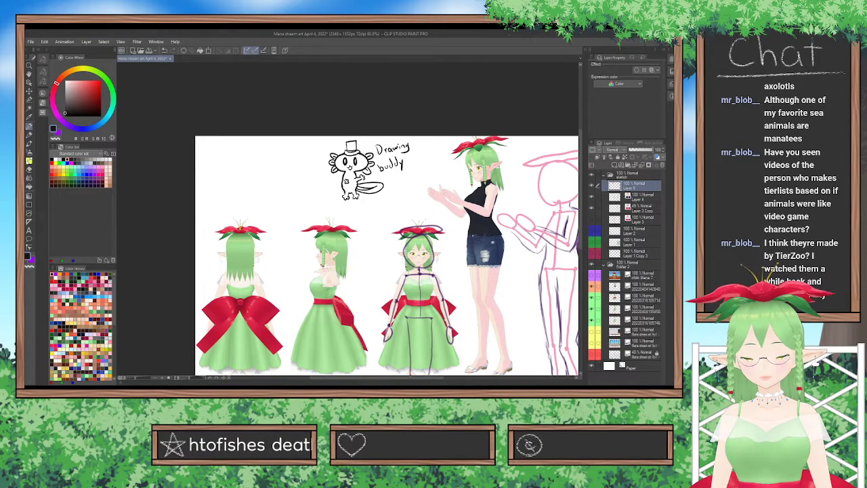
left_click_drag(420, 378, 454, 378)
scroll(297, 283, "up", 2)
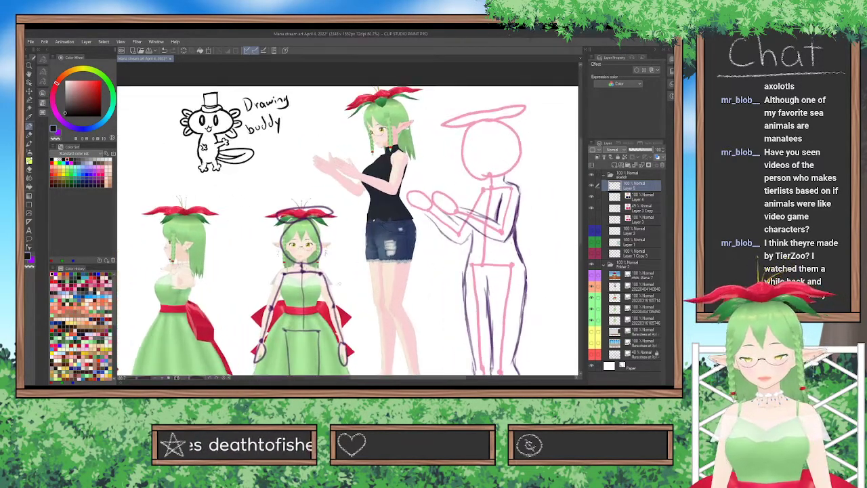
left_click(640, 207)
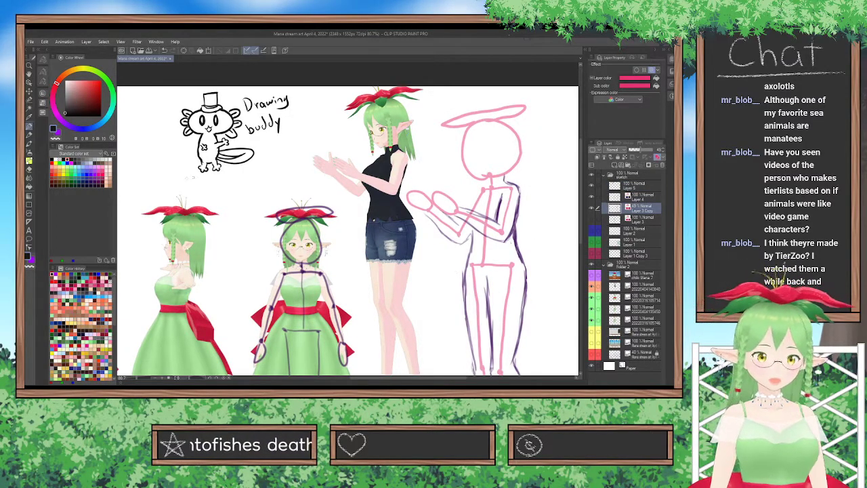
left_click(59, 133)
left_click(29, 135)
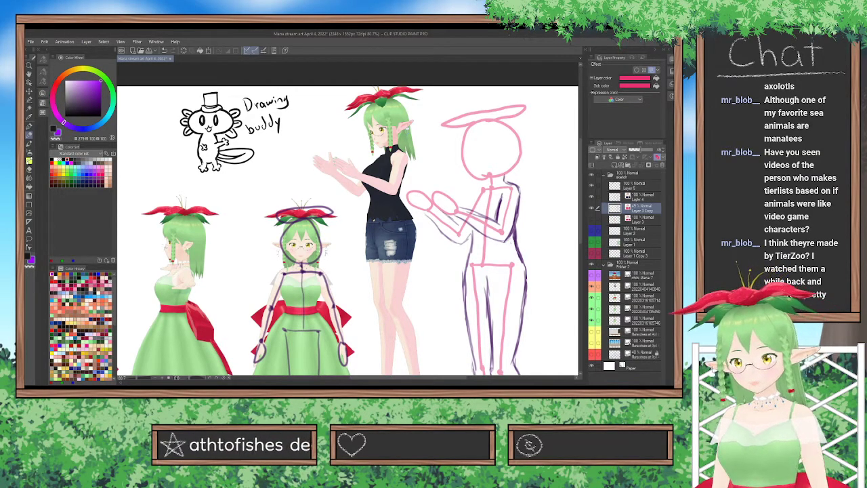
left_click(642, 198)
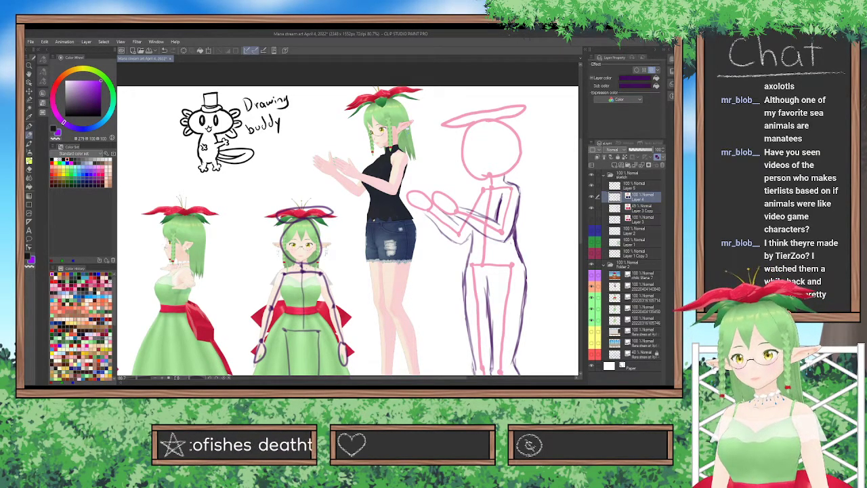
key("ctrl+shift+n")
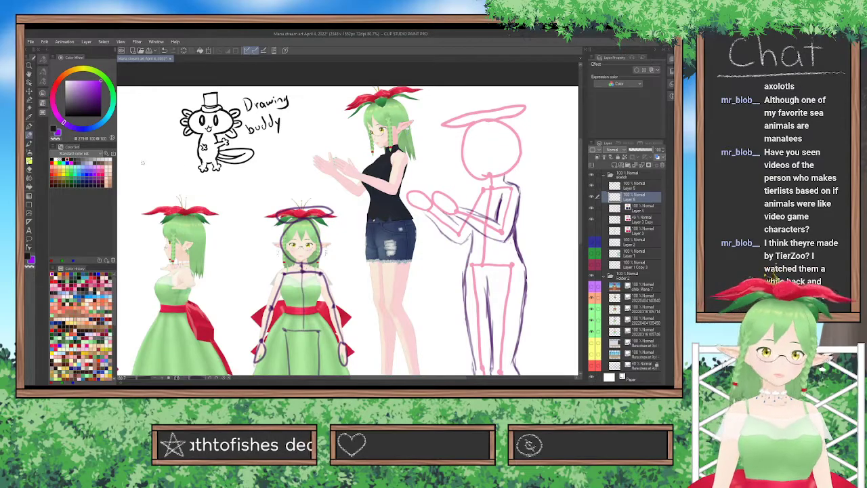
left_click(54, 128)
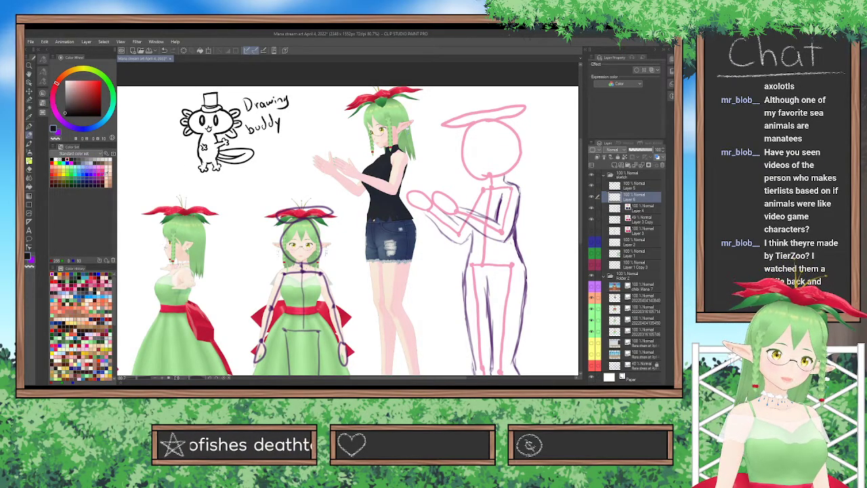
left_click(57, 178)
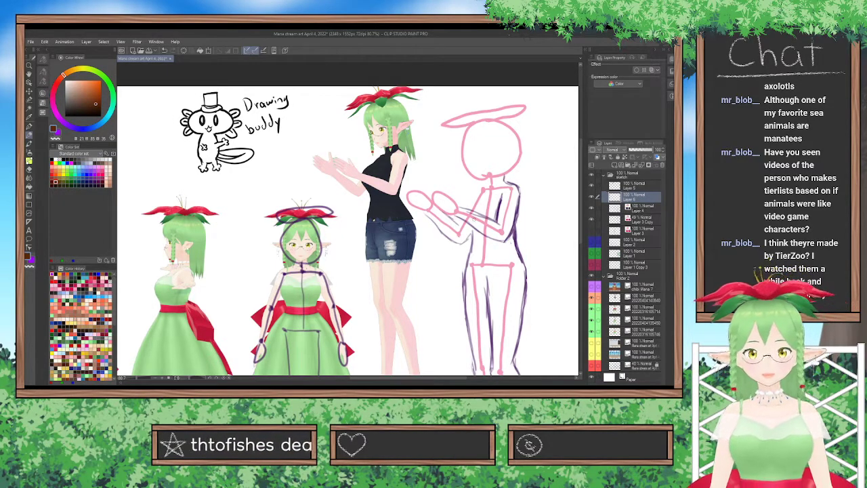
Sketch the first lines of a pot at the figure's hands and show the reference image of the character in a flower pot.
left_click_drag(413, 212, 416, 184)
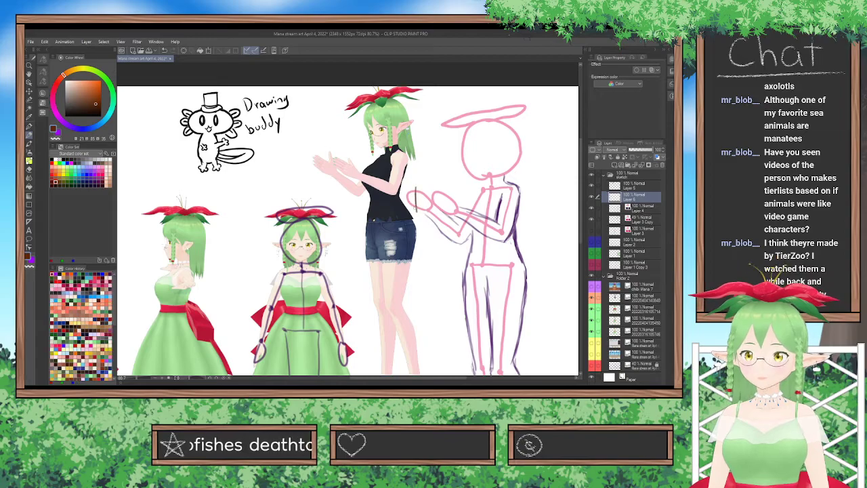
mouse_move(416, 215)
left_mouse_down()
mouse_move(445, 214)
mouse_move(421, 214)
left_mouse_up()
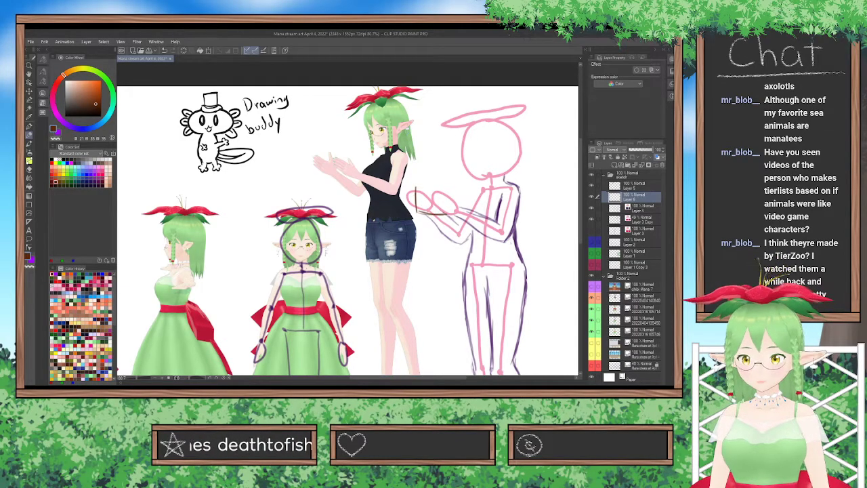
left_click(592, 287)
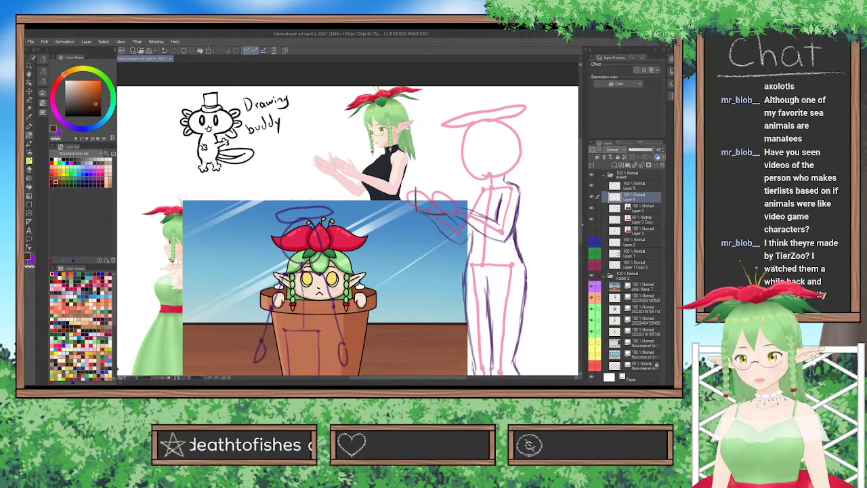
scroll(348, 224, "down", 2)
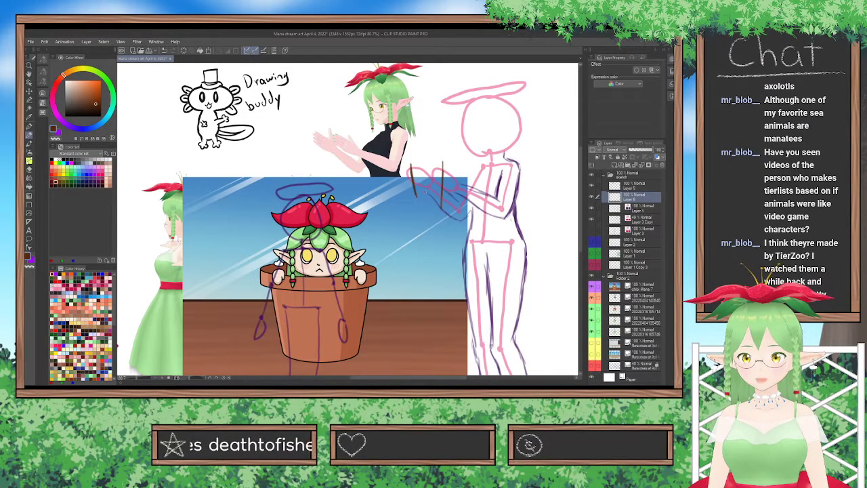
Replace the first pot lines with a brown sketch of a tapered flower pot with a banded rim over the figure's hands.
left_click_drag(414, 195, 442, 196)
key("ctrl+z")
key("ctrl+z")
key("ctrl+z")
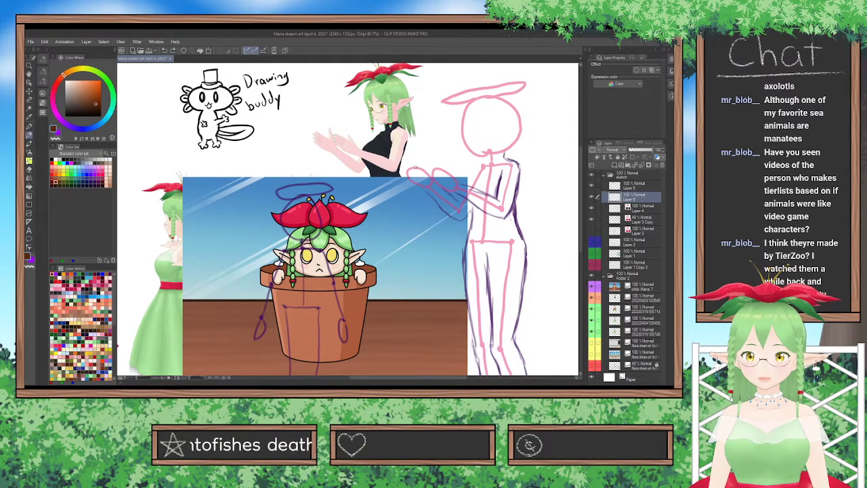
left_click_drag(414, 194, 445, 196)
key("ctrl+z")
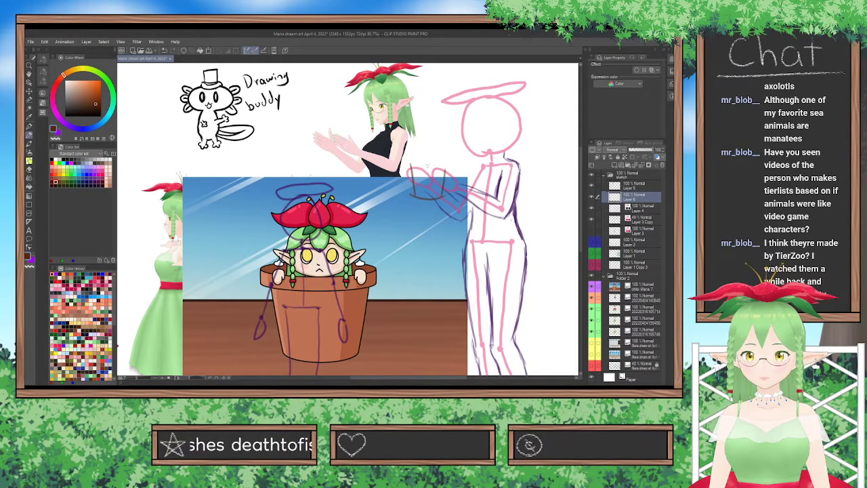
left_click_drag(410, 165, 449, 163)
key("ctrl+z")
key("ctrl+z")
key("ctrl+z")
key("ctrl+z")
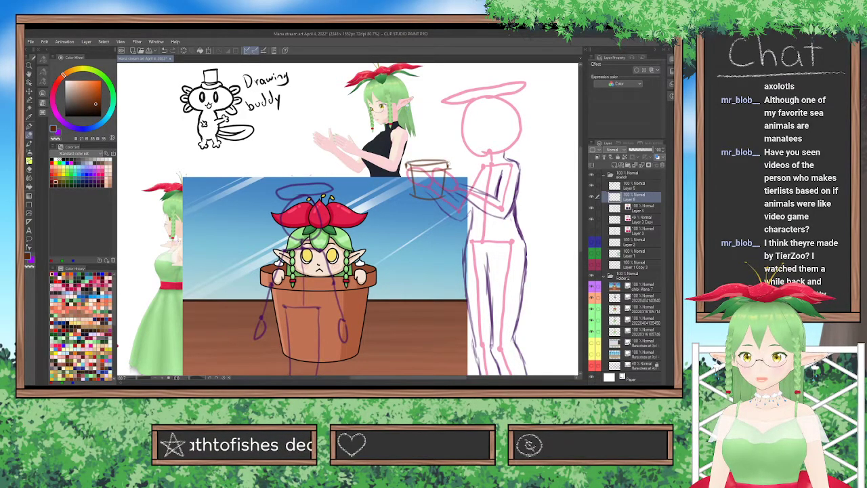
left_click(29, 170)
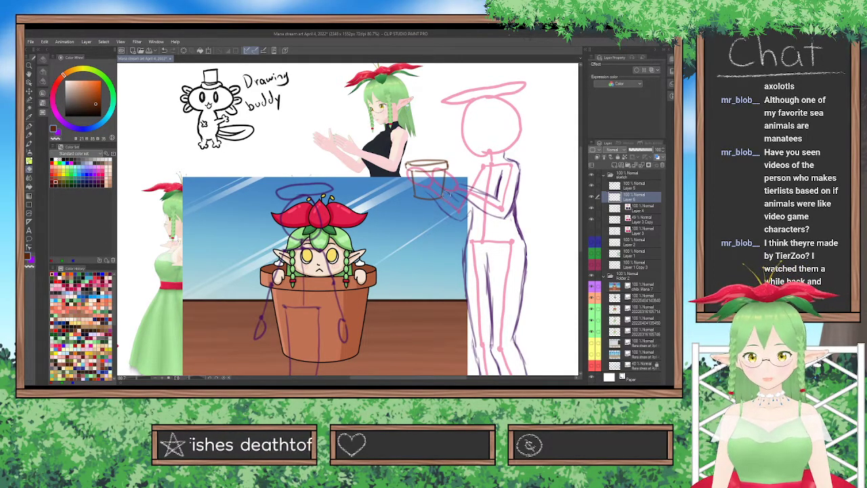
Transform the pot sketch to make it slightly wider and flatter over the figure's hands.
key("ctrl+t")
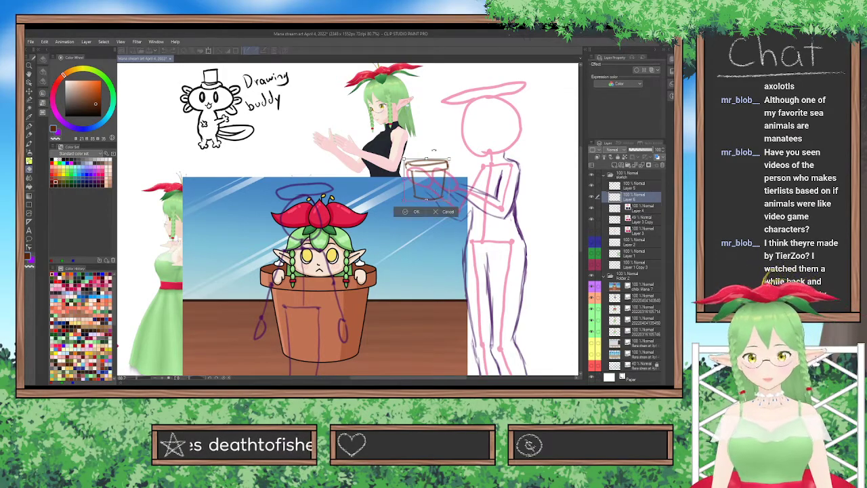
left_click_drag(445, 149, 447, 151)
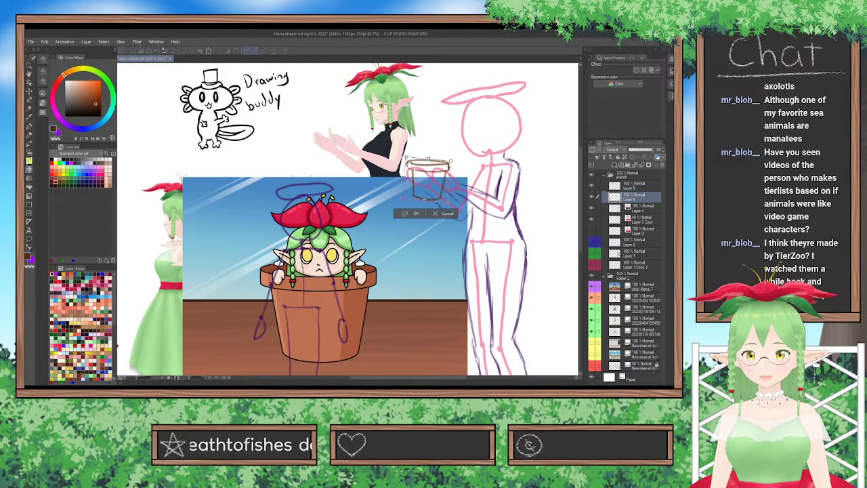
left_click_drag(406, 161, 404, 159)
left_click_drag(447, 203, 448, 199)
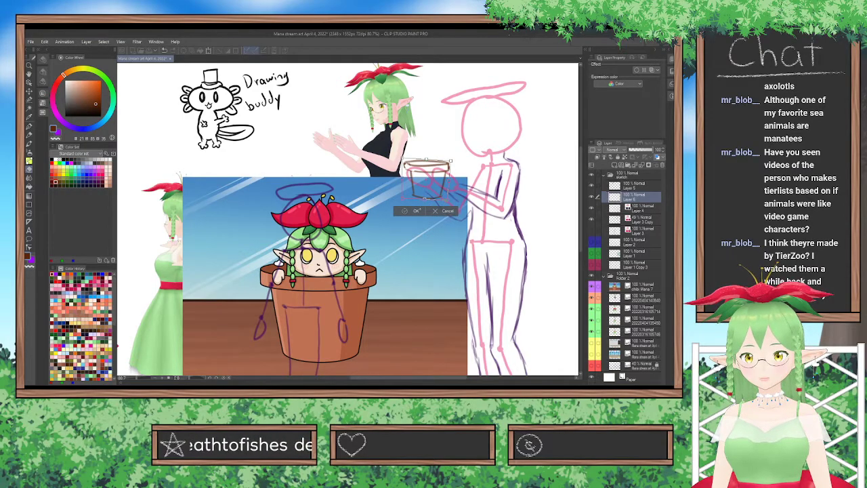
left_click(415, 211)
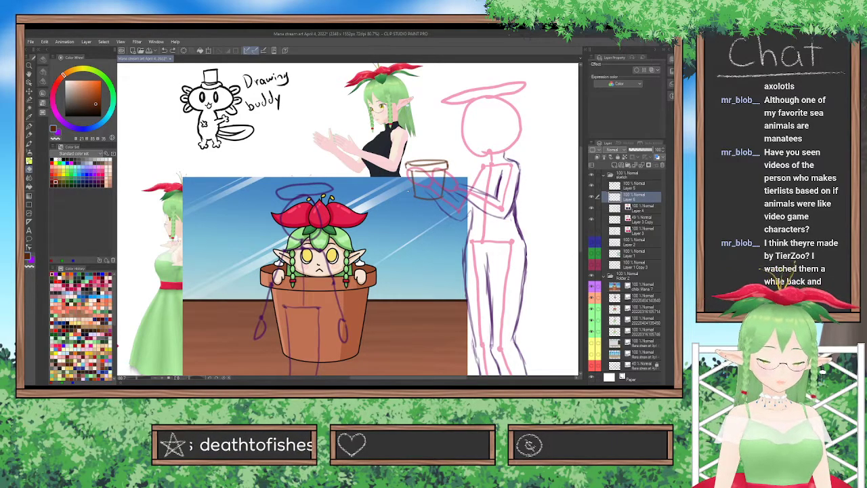
key("ctrl+t")
left_click_drag(405, 160, 401, 159)
left_click_drag(404, 200, 448, 202)
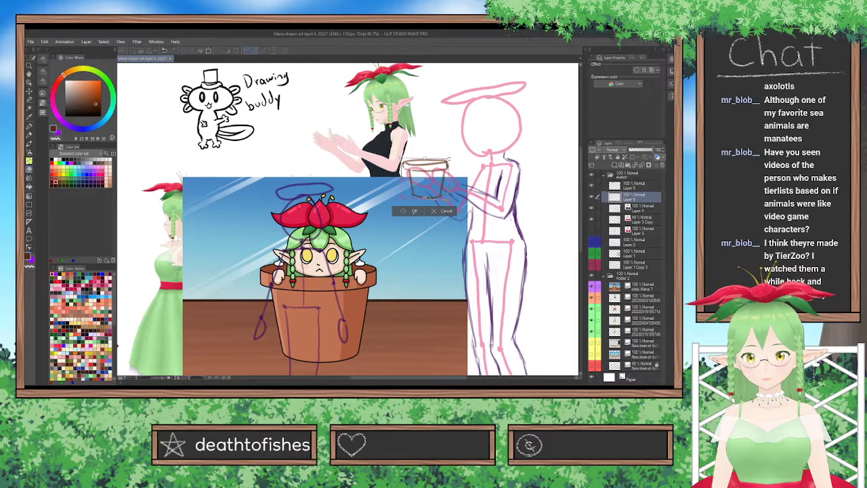
key("Return")
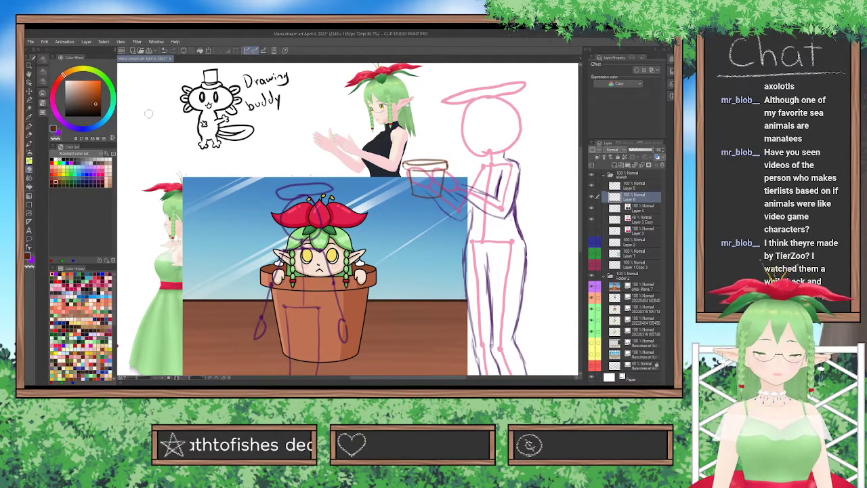
Shift the pot slightly up toward the figure and enlarge it a little with a transform.
left_click(29, 91)
left_click_drag(452, 175, 457, 173)
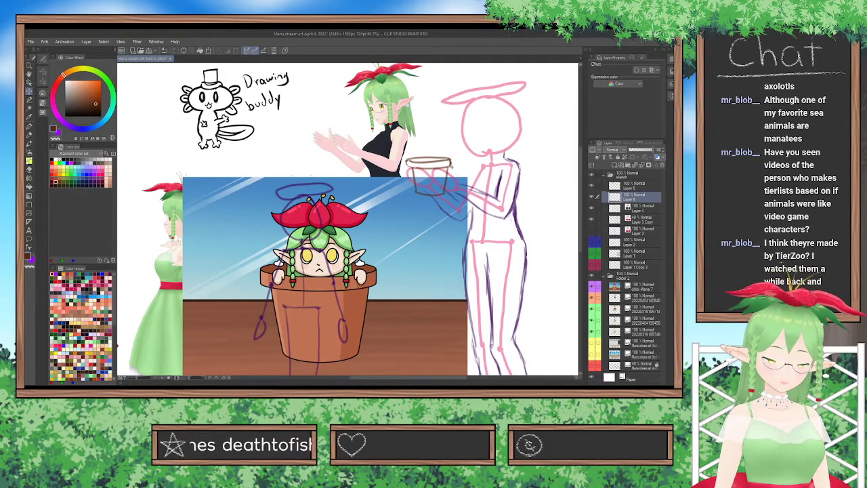
key("ctrl+t")
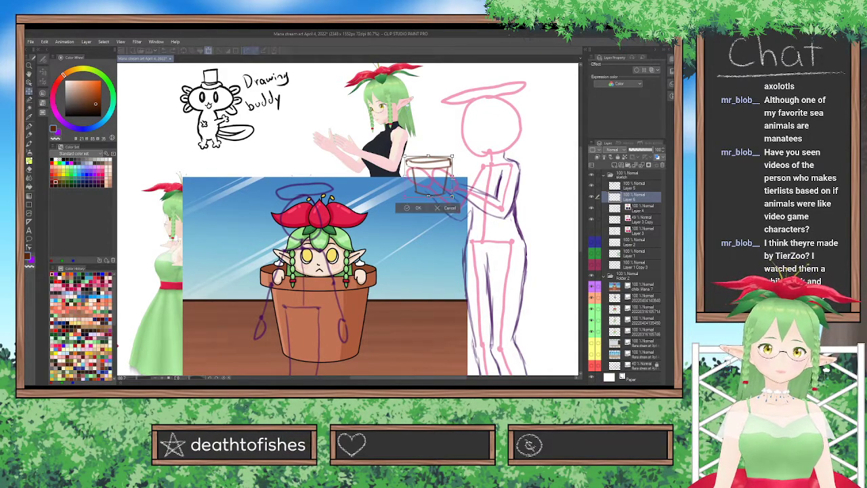
mouse_move(454, 196)
left_mouse_down()
mouse_move(461, 202)
mouse_move(445, 190)
mouse_move(450, 180)
mouse_move(439, 191)
left_mouse_up()
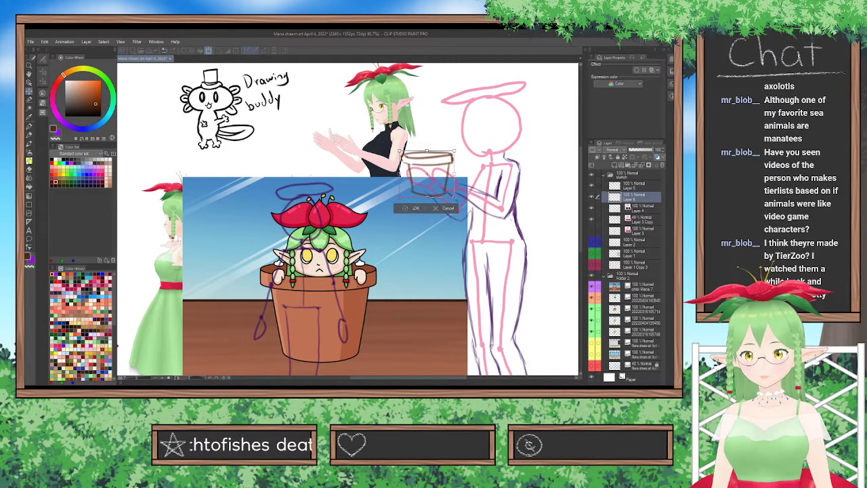
left_click(414, 208)
Lower the opacity of the pot sketch on Layer 6 and hide the reference image of the character in a flower pot.
left_click(634, 207)
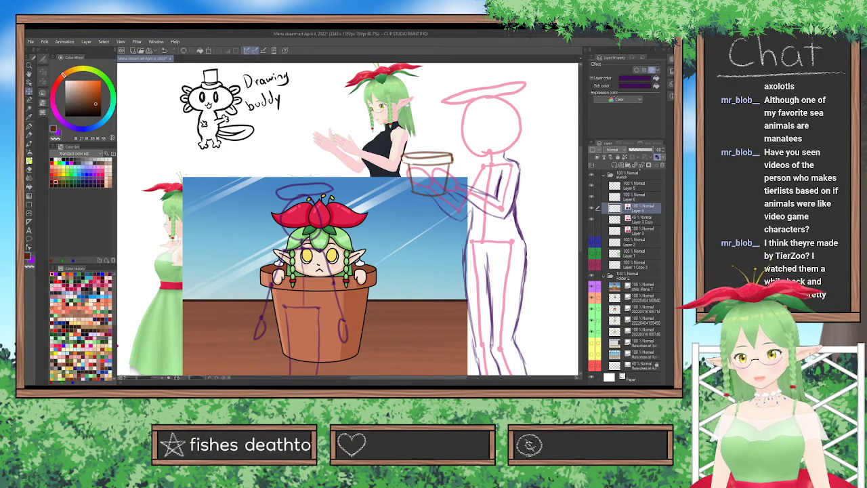
left_click(633, 195)
left_click_drag(650, 150, 644, 151)
Sketch the fingers and outline of the hand nearer the figure's body in purple on Layer 4.
left_click(637, 208)
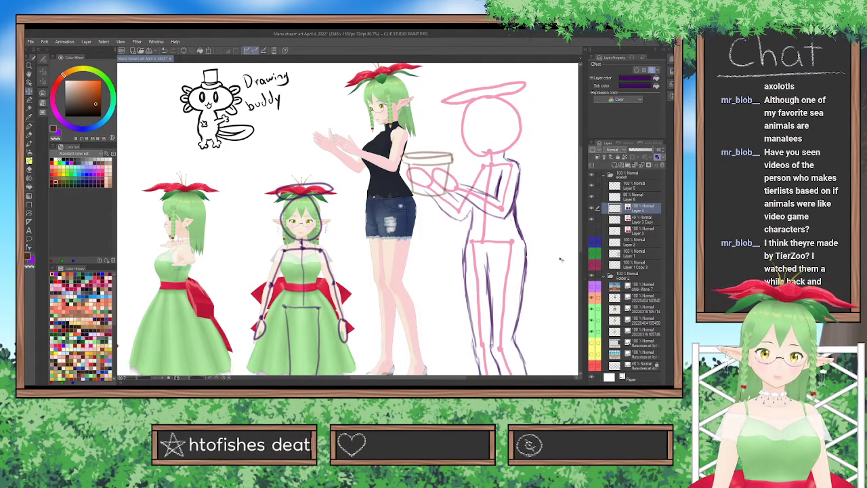
left_click(32, 260)
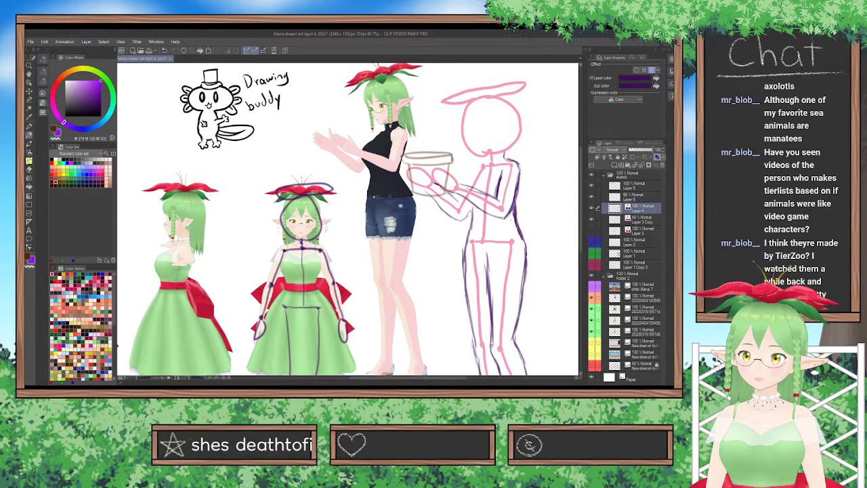
scroll(460, 179, "up", 5)
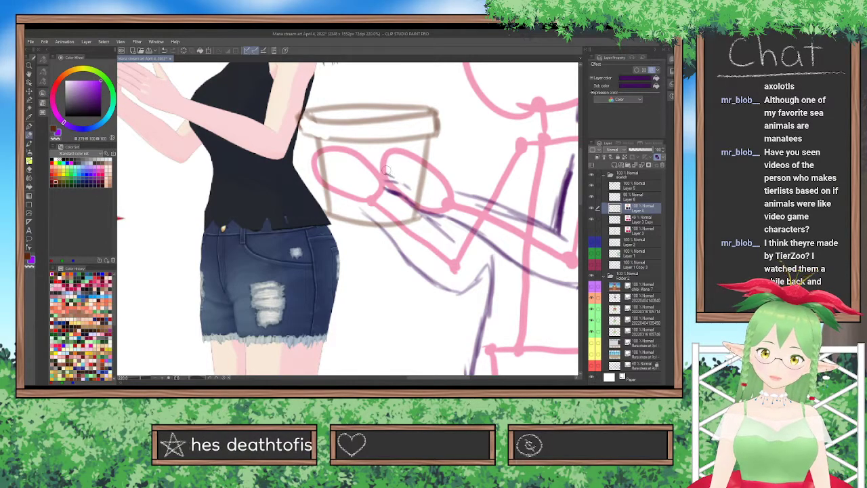
left_click_drag(389, 168, 412, 182)
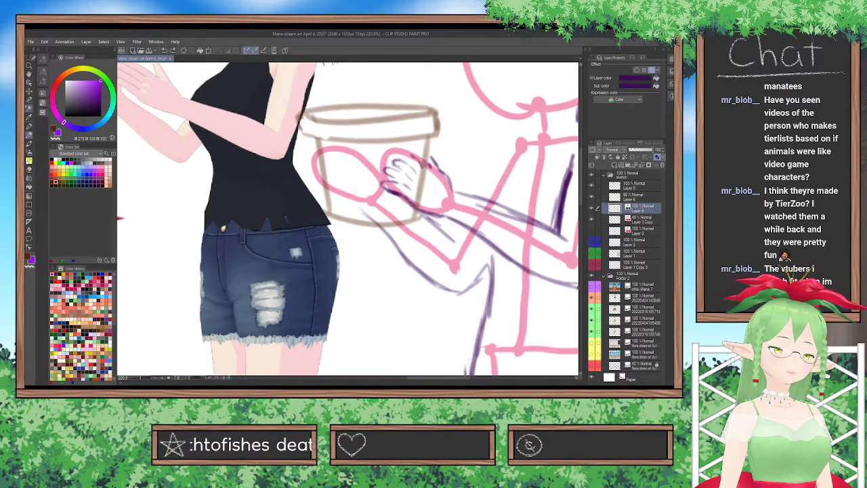
Adjust a fingertip of the sketched hand with a Selection pen selection and transform, then darken the finger lines.
left_click(42, 74)
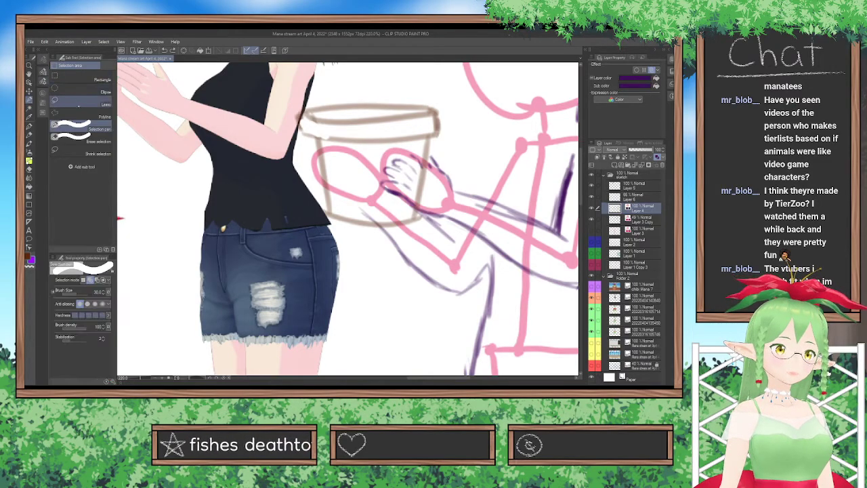
left_click(65, 96)
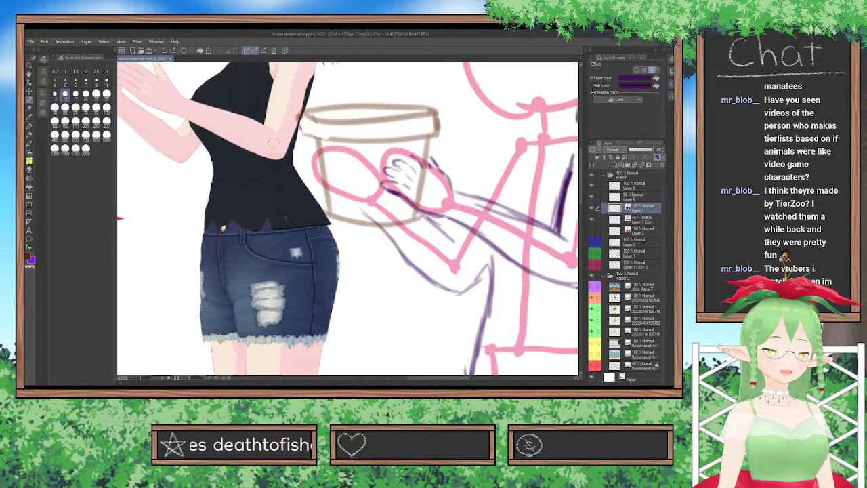
mouse_move(424, 154)
left_mouse_down()
mouse_move(413, 156)
mouse_move(419, 169)
mouse_move(421, 148)
left_mouse_up()
key("ctrl+t")
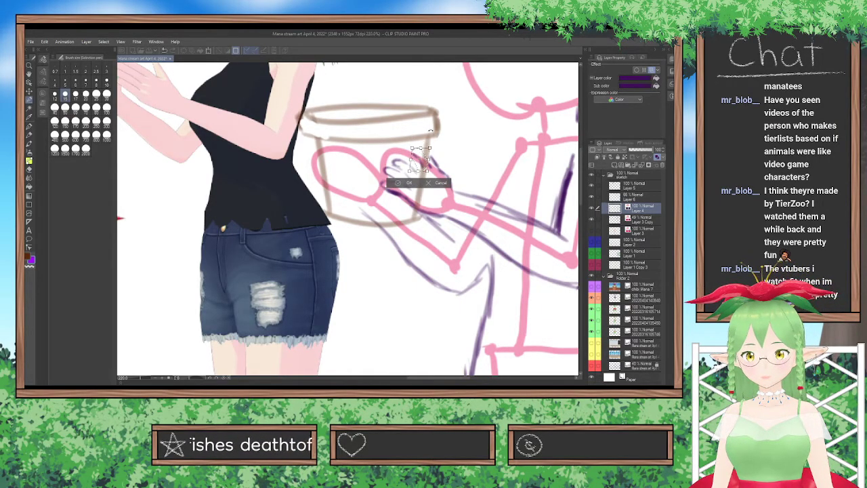
key("Return")
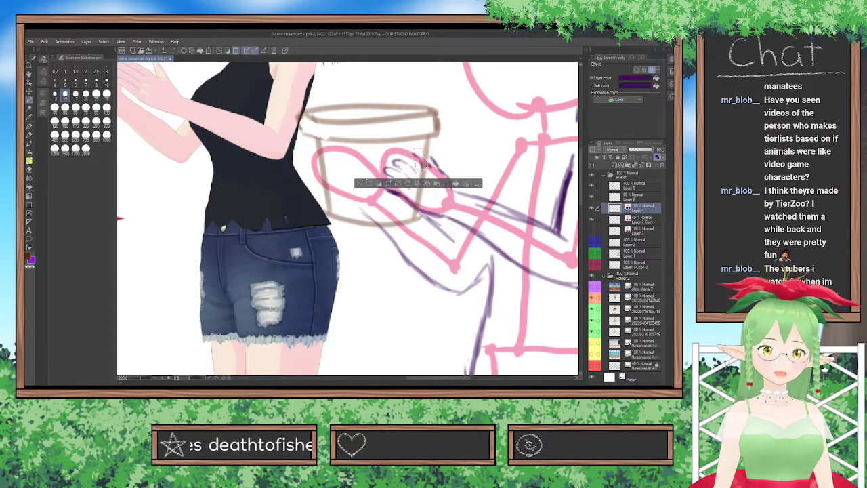
left_click(359, 183)
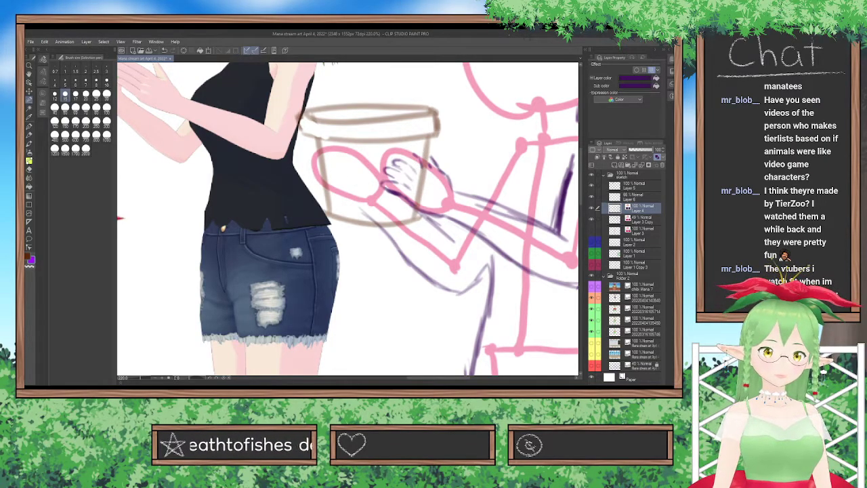
key("p")
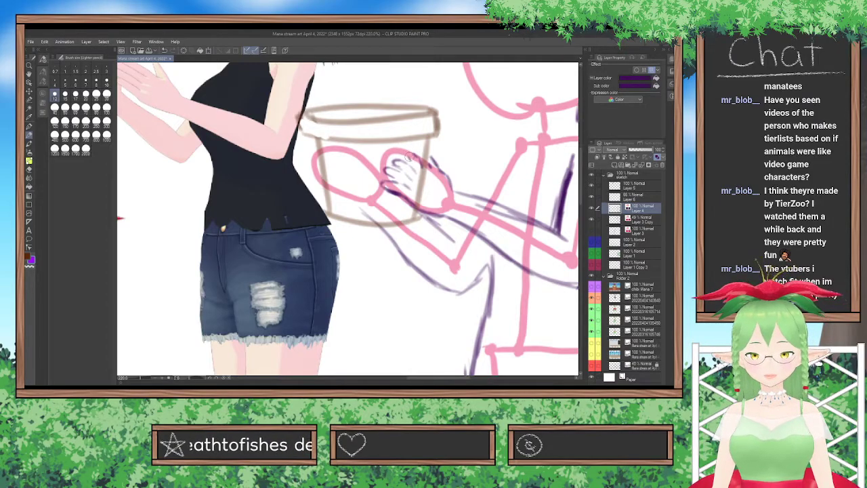
left_click_drag(410, 153, 415, 158)
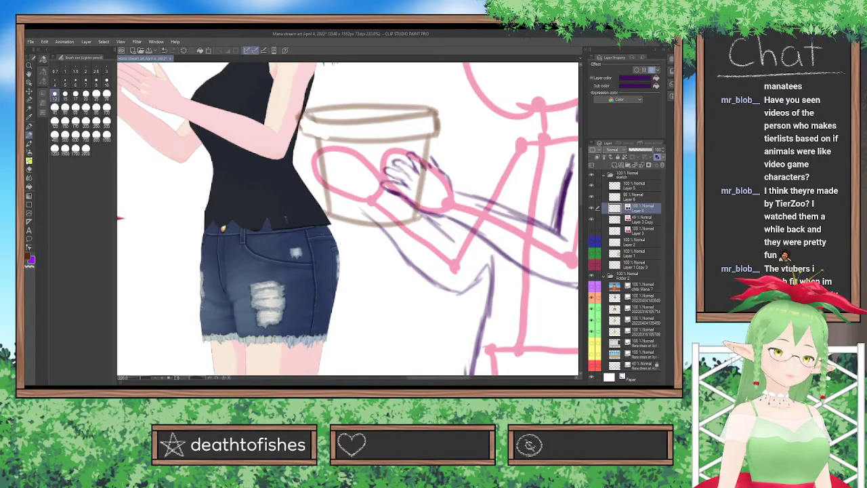
Select the whole sketched hand beside the pot, rotate and reposition it slightly with a transform, and deselect it.
left_click(29, 99)
mouse_move(410, 194)
left_mouse_down()
mouse_move(417, 200)
mouse_move(385, 177)
mouse_move(416, 196)
mouse_move(401, 200)
mouse_move(412, 209)
mouse_move(441, 217)
left_mouse_up()
left_click(348, 223)
mouse_move(386, 189)
left_mouse_down()
mouse_move(399, 190)
mouse_move(406, 181)
mouse_move(397, 174)
mouse_move(437, 160)
mouse_move(448, 186)
mouse_move(420, 146)
left_mouse_up()
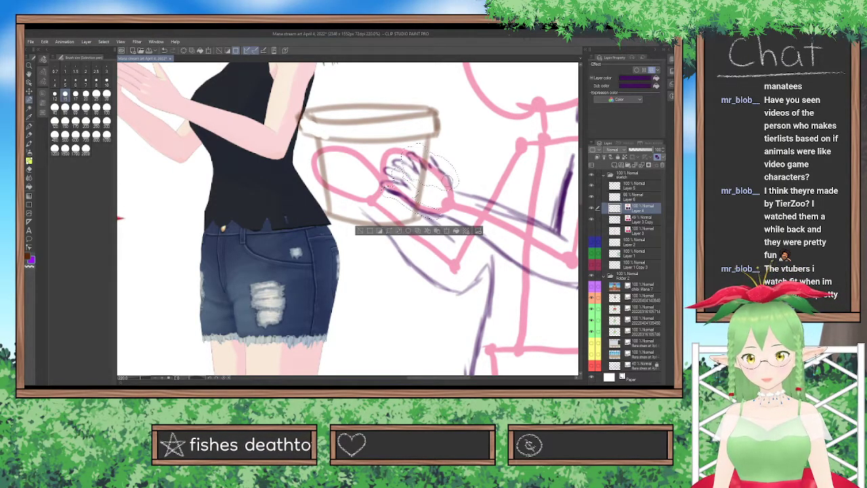
left_click_drag(444, 177, 443, 178)
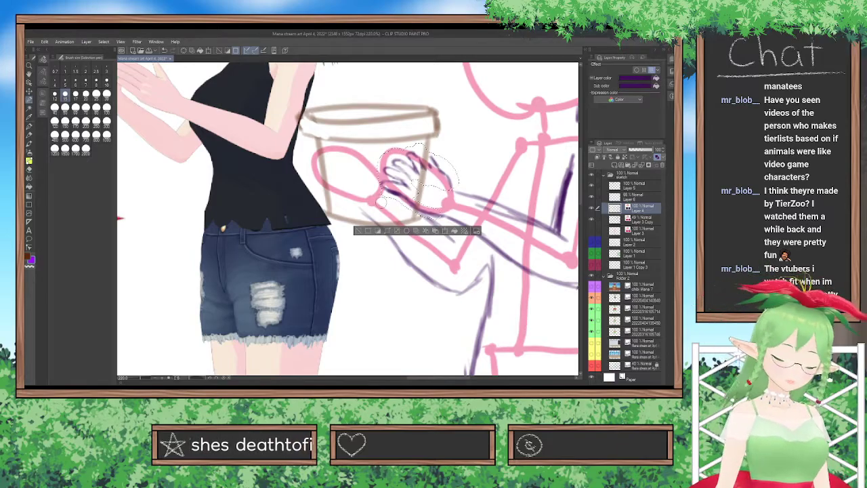
key("ctrl+t")
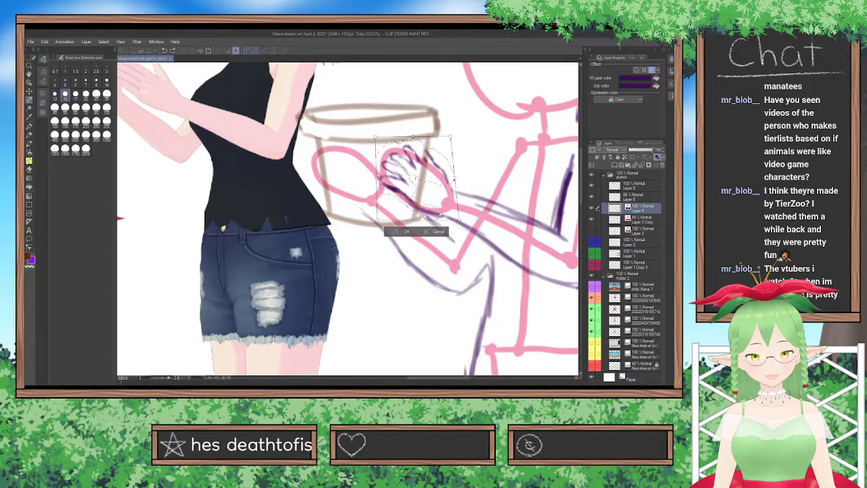
key("Return")
key("ctrl+d")
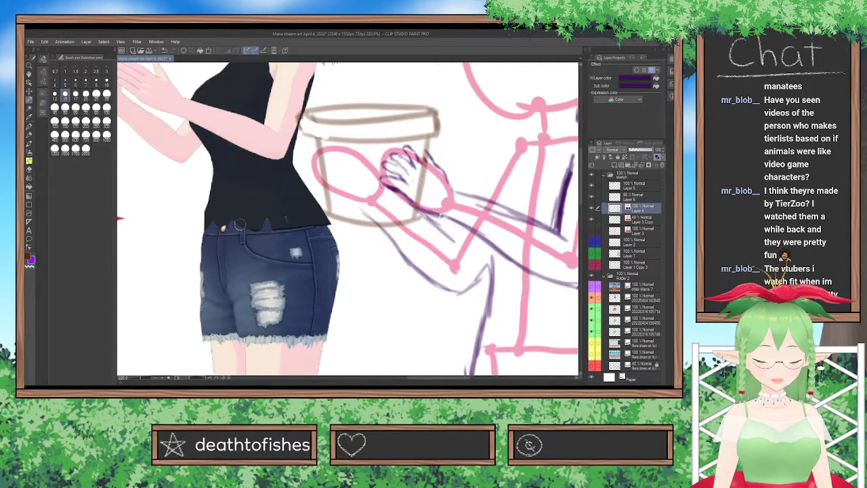
Sketch the other hand's curled fingers around the pot's far edge with a size 10 pencil.
left_click(29, 135)
left_click(106, 80)
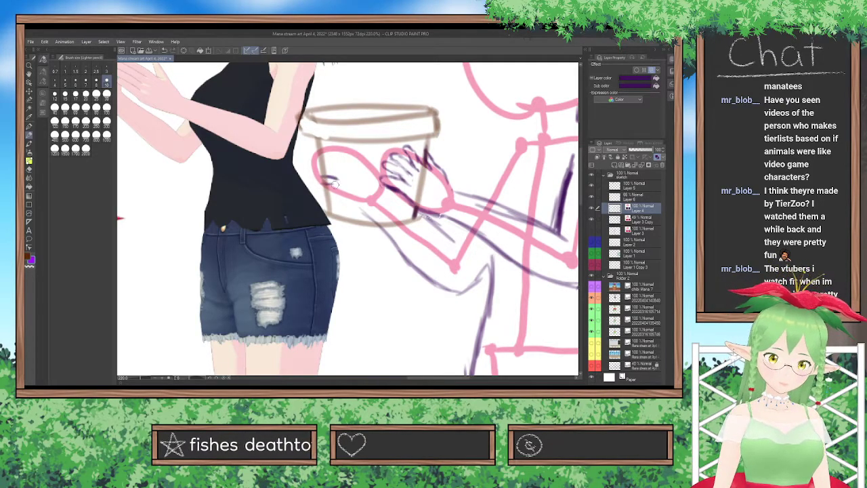
left_click_drag(336, 177, 336, 184)
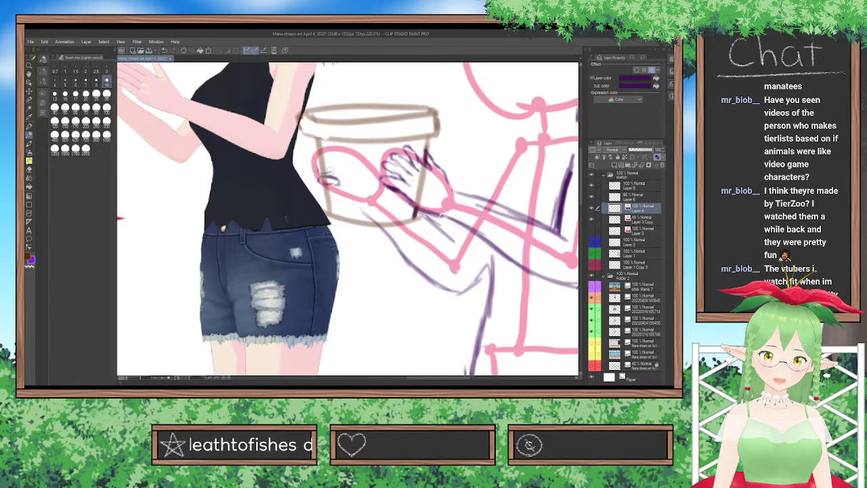
left_click_drag(334, 167, 334, 172)
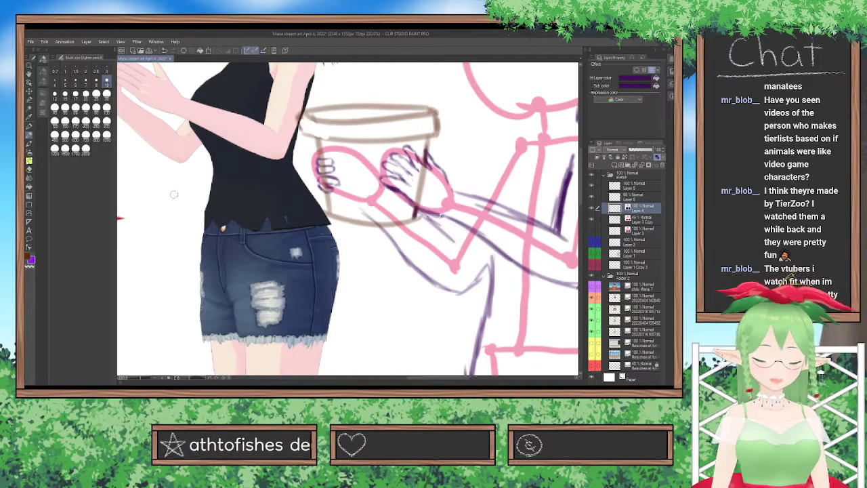
left_click(29, 170)
mouse_move(321, 152)
left_mouse_down()
mouse_move(314, 151)
mouse_move(337, 187)
left_mouse_up()
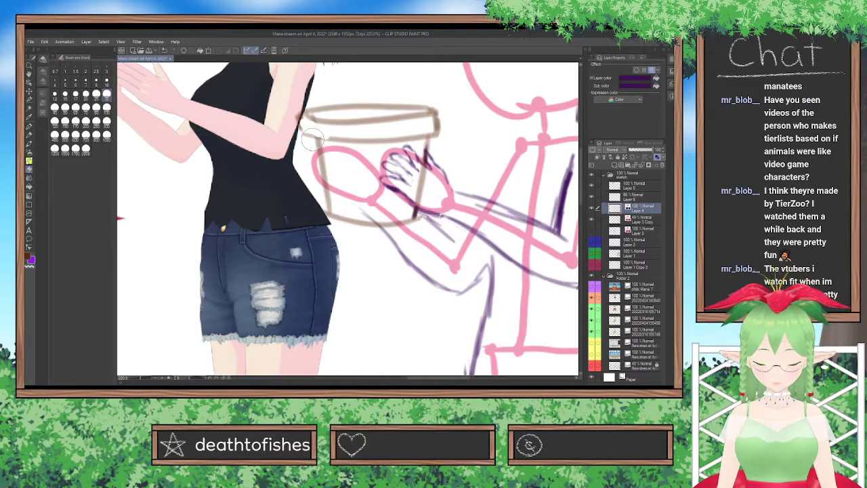
key("ctrl+z")
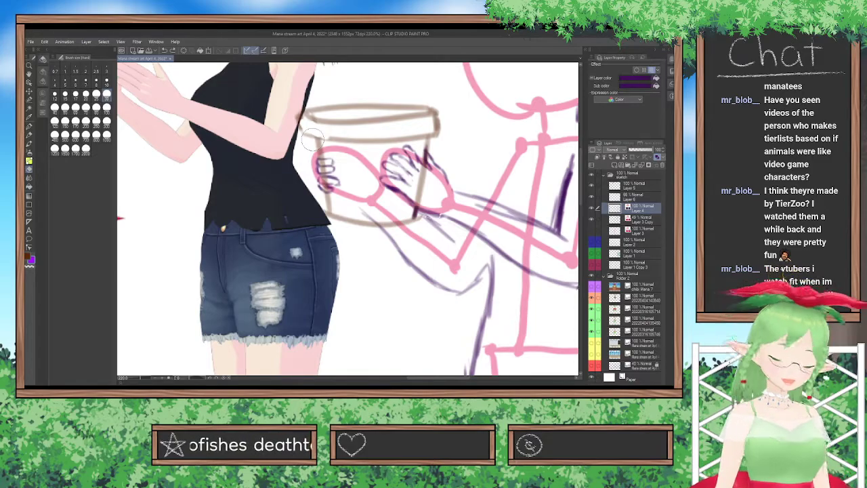
Select the edge of the far hand's curled fingers with the Selection pen, adjust it slightly with a transform, and deselect it.
left_click(29, 99)
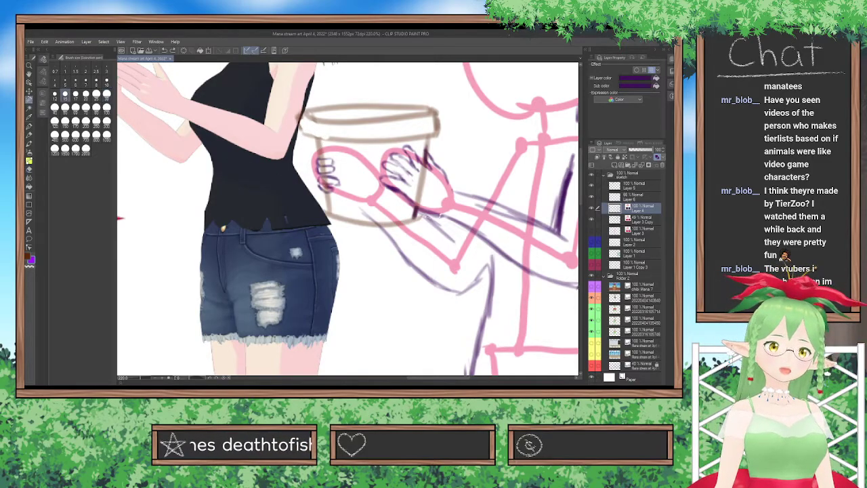
left_click(335, 179)
left_click_drag(336, 180, 342, 178)
key("ctrl+t")
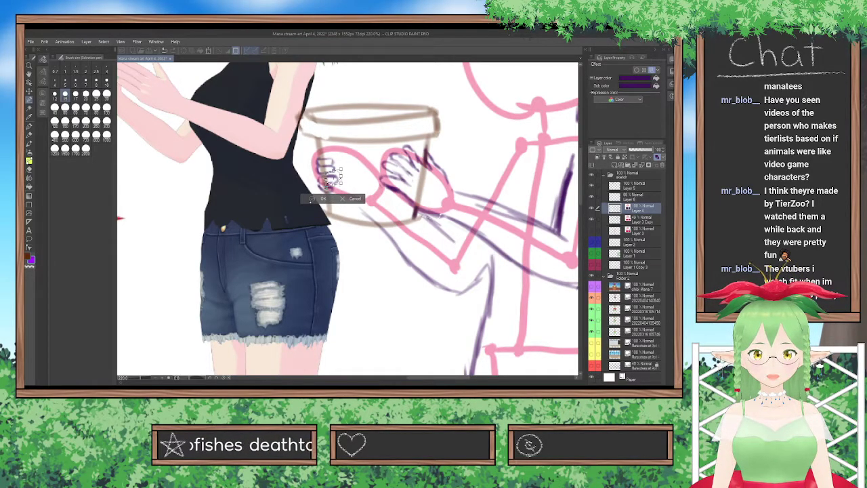
left_click(312, 199)
left_click(274, 198)
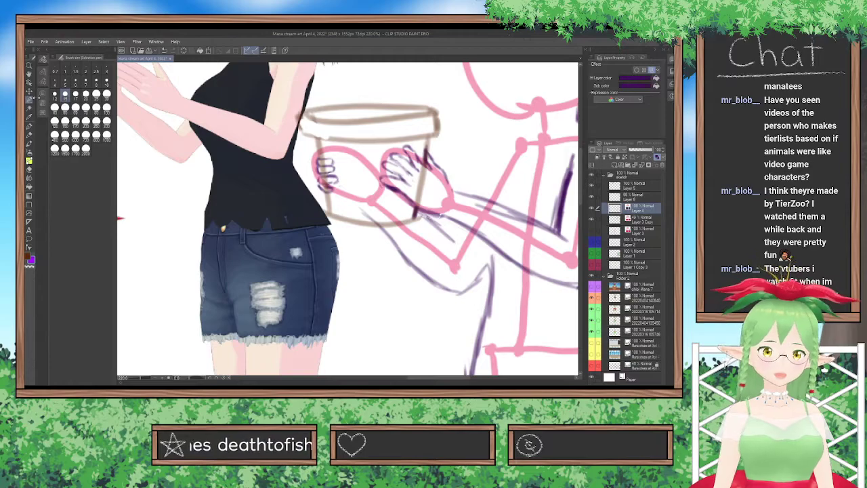
Select all the curled fingers at the pot's far edge, reposition them slightly with a transform, and deselect them.
mouse_move(313, 150)
left_mouse_down()
mouse_move(330, 198)
mouse_move(333, 153)
mouse_move(302, 176)
mouse_move(331, 156)
left_mouse_up()
key("ctrl+t")
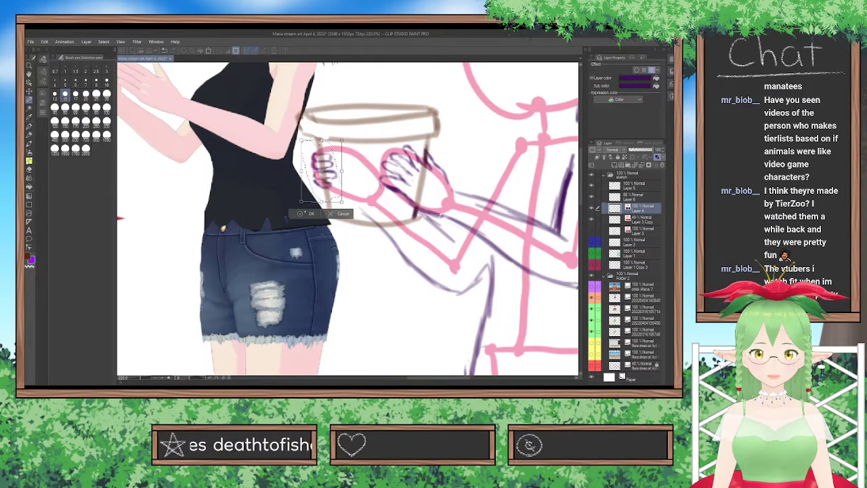
key("Return")
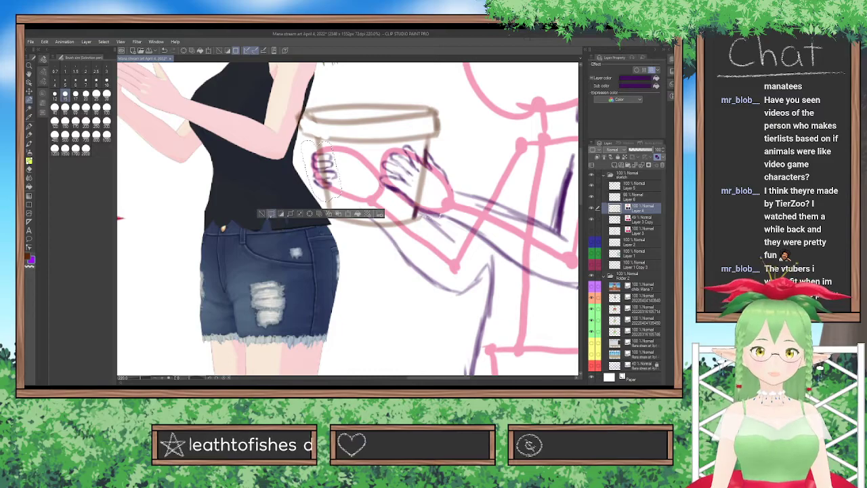
left_click(262, 213)
Select the fingers of the hand nearer the body with the Selection pen, delete them, and clear the selection.
scroll(263, 212, "down", 5)
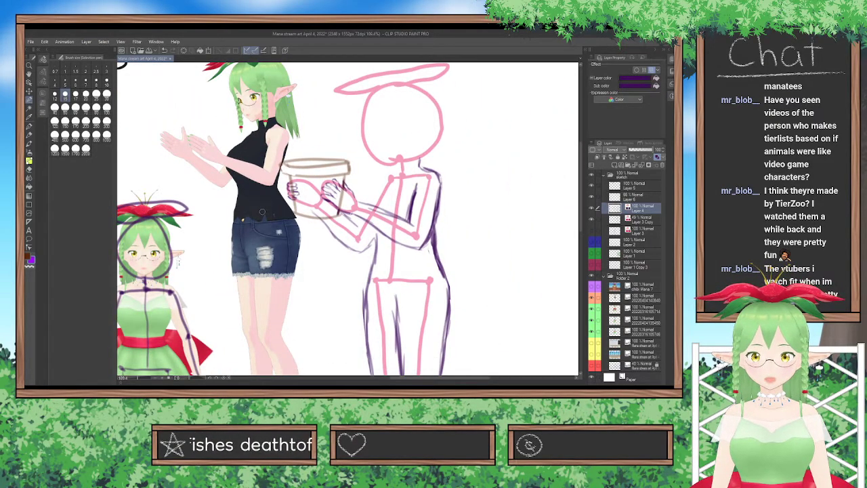
scroll(262, 212, "up", 5)
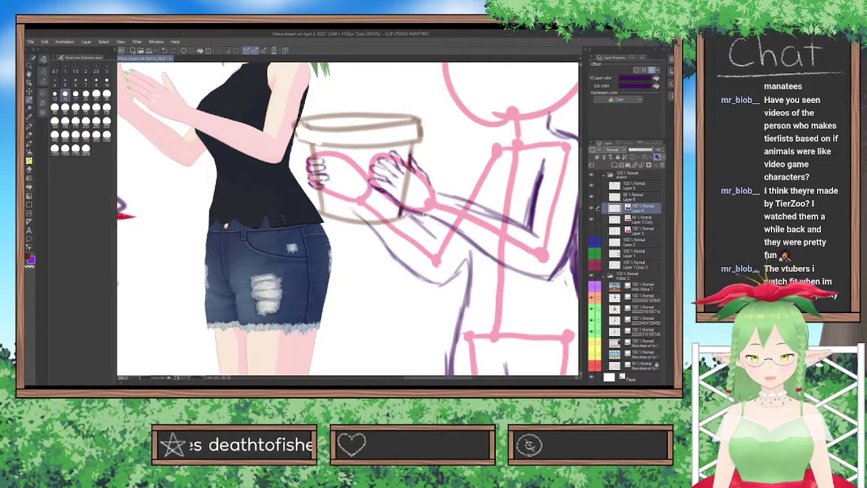
mouse_move(394, 181)
left_mouse_down()
mouse_move(364, 169)
mouse_move(399, 181)
mouse_move(385, 147)
mouse_move(406, 171)
left_mouse_up()
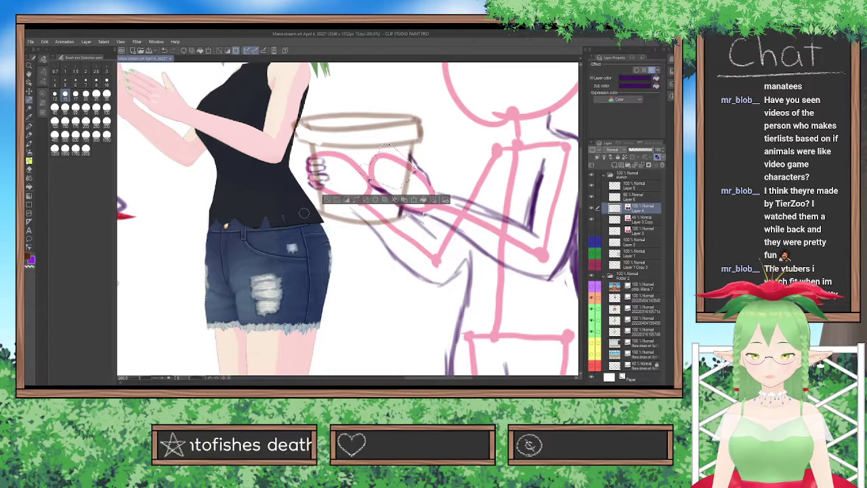
left_click(328, 200)
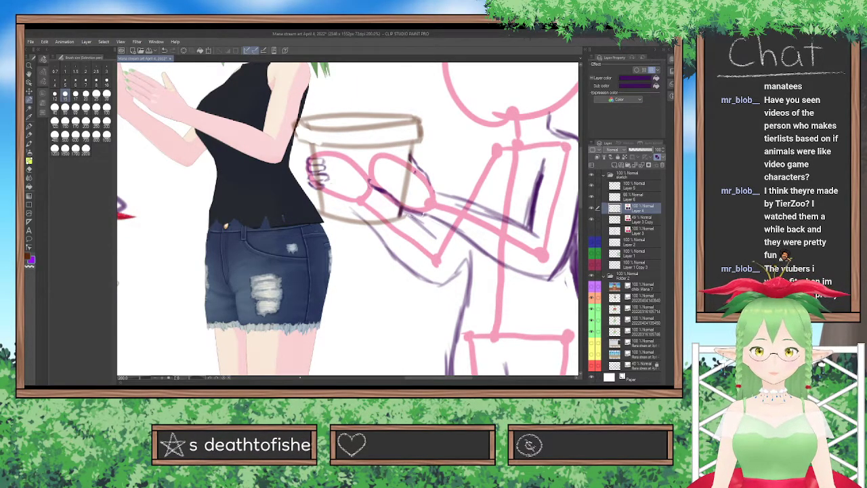
Redraw the lower finger of the nearer hand on Layer 4 with a size 10 pen, redoing the first stroke.
left_click(29, 134)
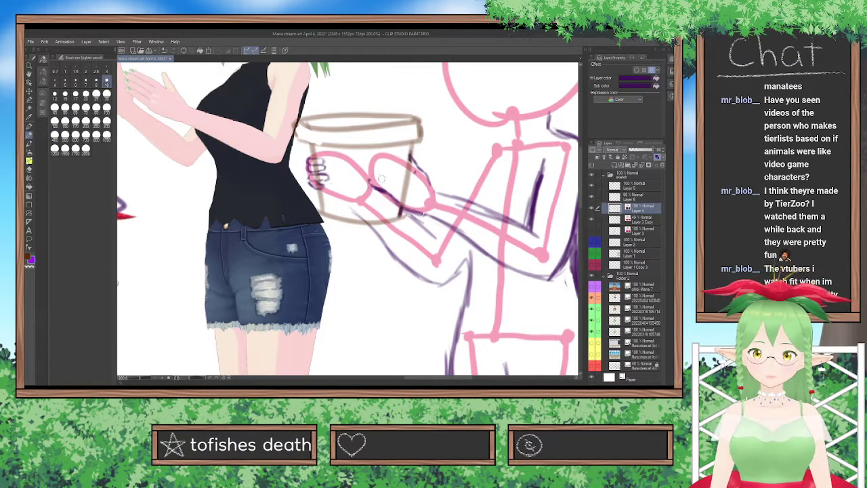
key("p")
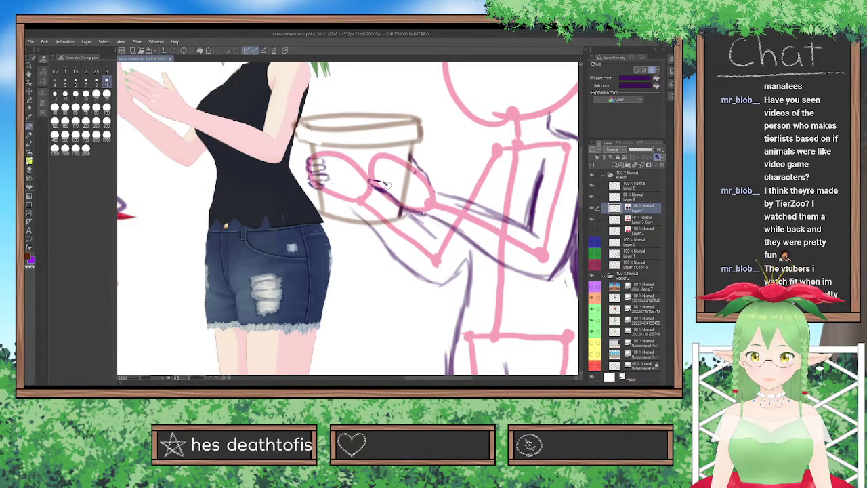
key("ctrl+z")
left_click_drag(382, 180, 389, 185)
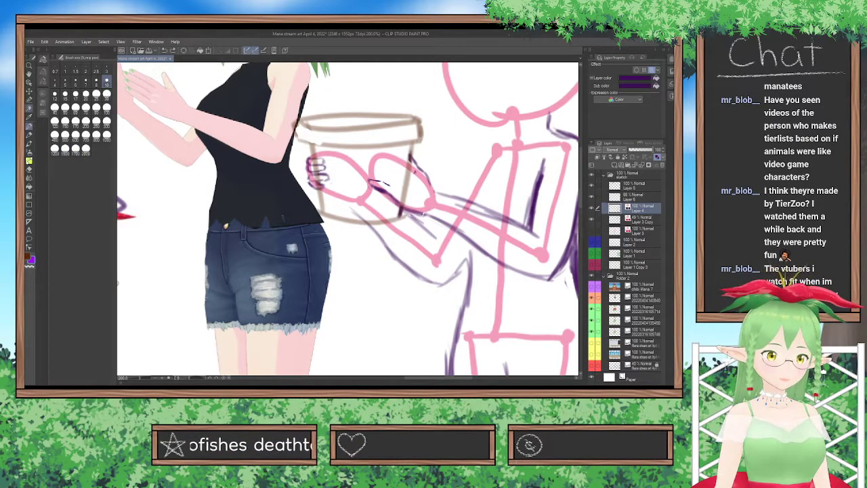
left_click(29, 100)
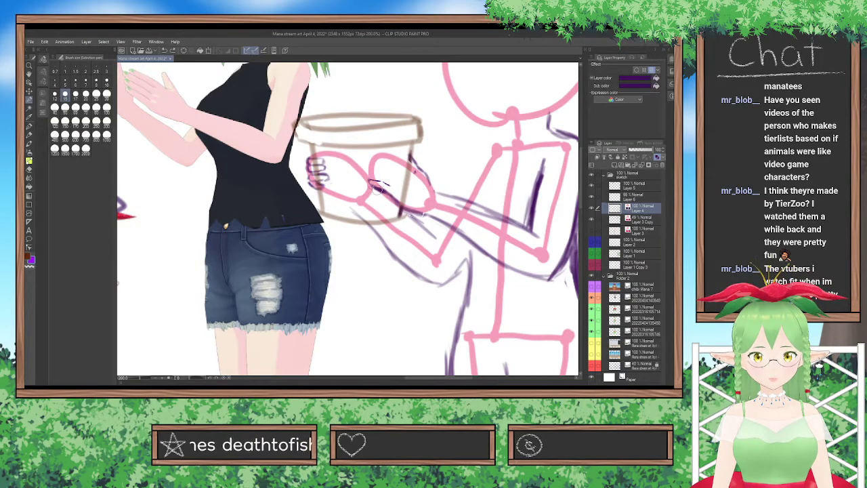
left_click(29, 170)
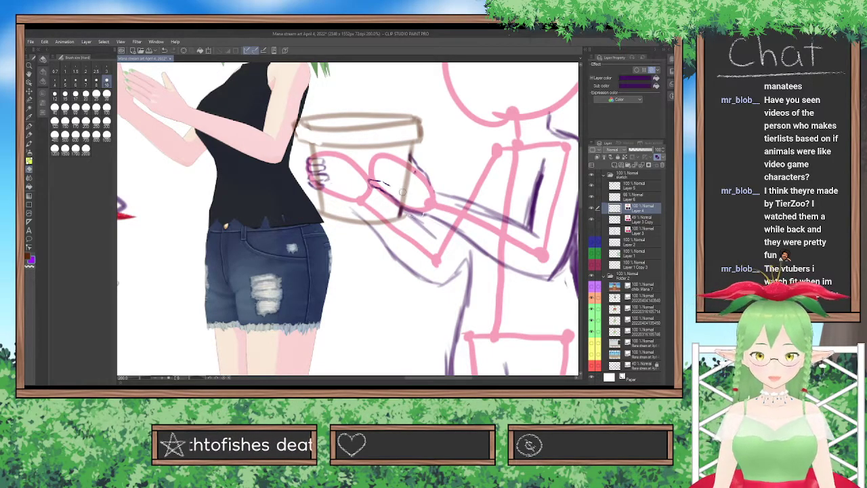
left_click(29, 127)
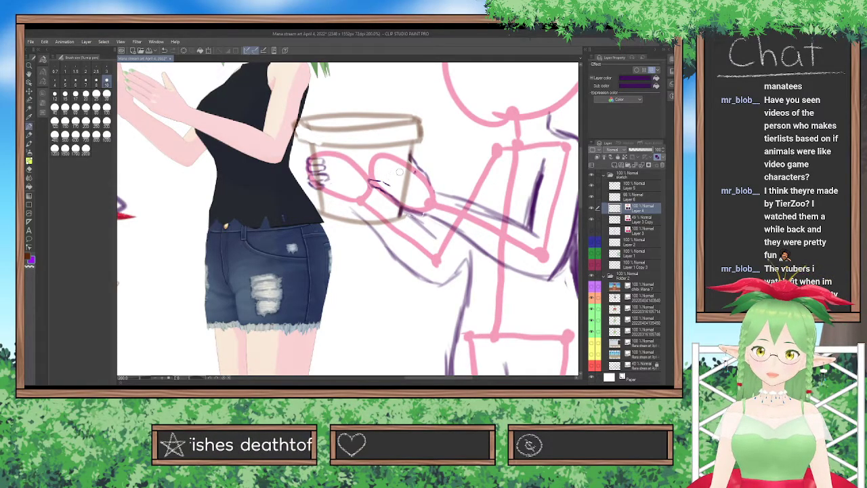
Sketch more bent finger lines for the nearer hand in bright purple on a new layer and nudge them with a transform.
key("ctrl+shift+n")
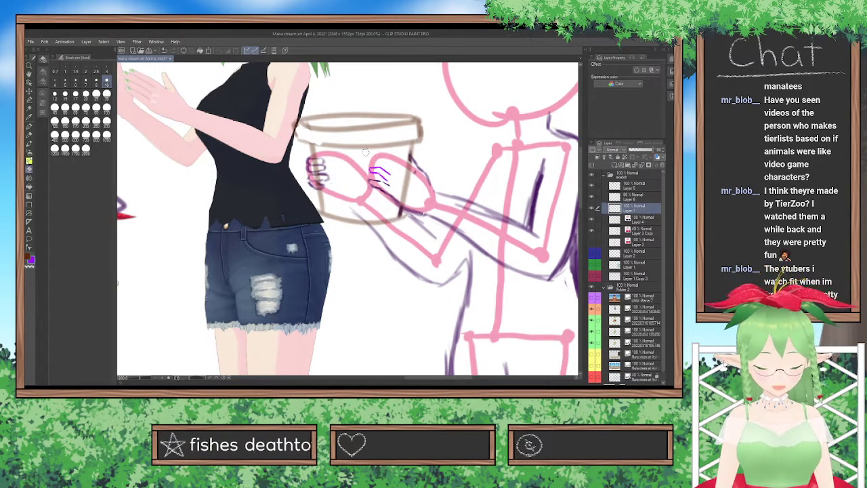
left_click(29, 92)
left_click_drag(381, 119, 384, 122)
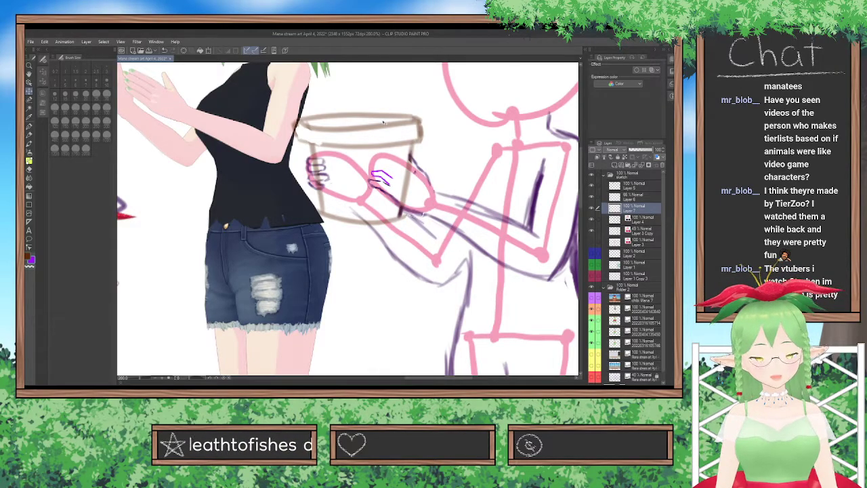
key("ctrl+t")
left_click_drag(377, 179, 374, 178)
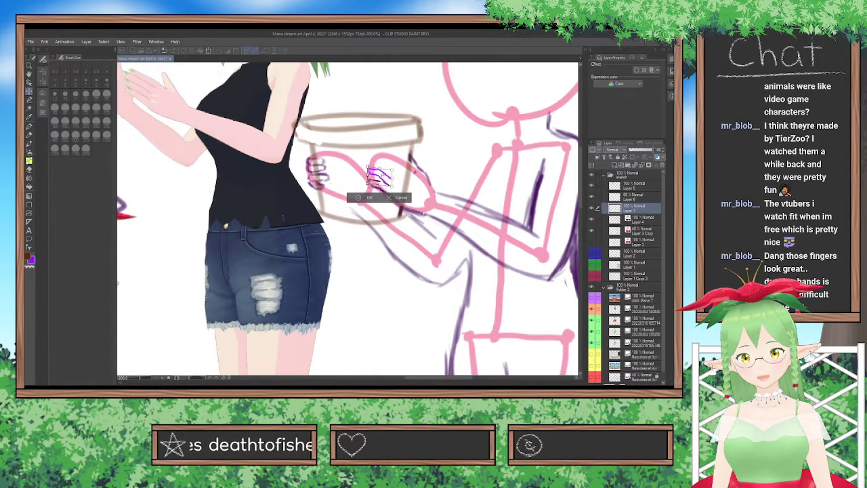
left_click(366, 197)
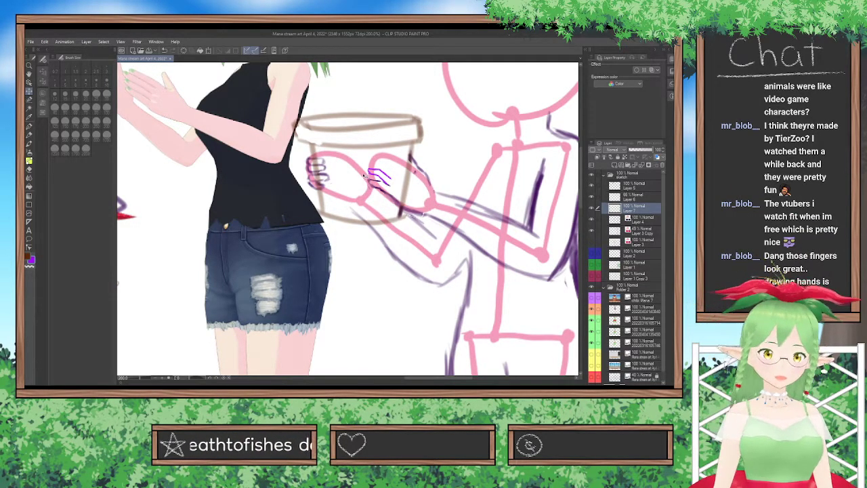
Refine the new finger lines on Layer 7 with a Selection pen selection, deselect them, and apply a transform.
left_click(29, 99)
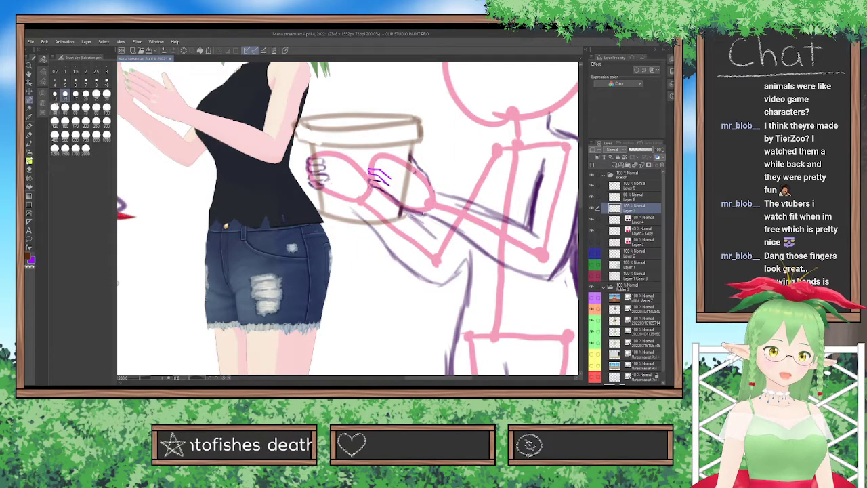
mouse_move(374, 164)
left_mouse_down()
mouse_move(370, 170)
mouse_move(397, 175)
mouse_move(398, 190)
left_mouse_up()
left_click_drag(409, 158, 403, 146)
key("ctrl+z")
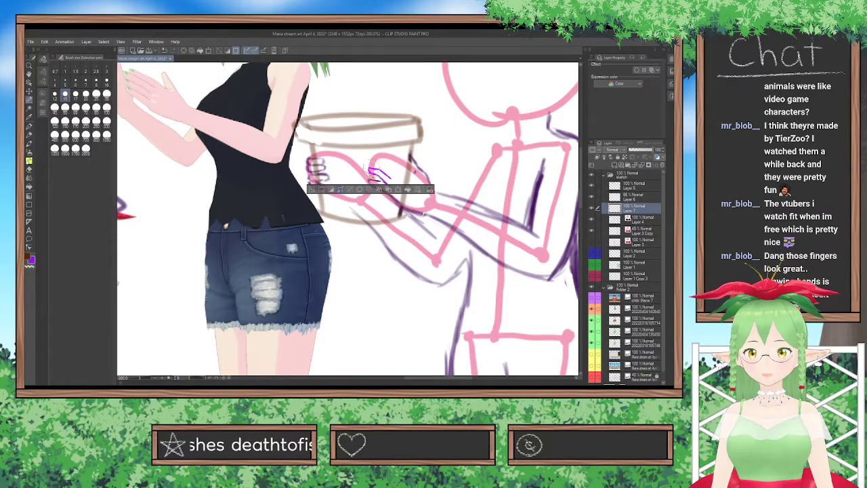
left_click(318, 190)
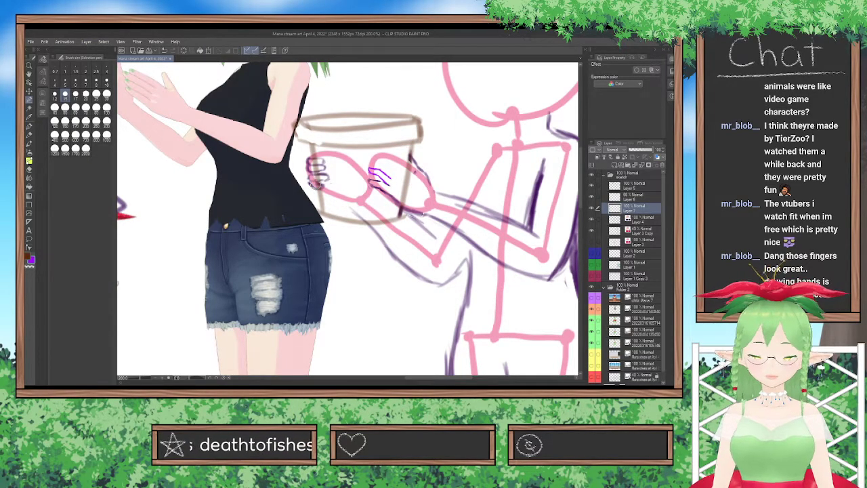
key("ctrl+t")
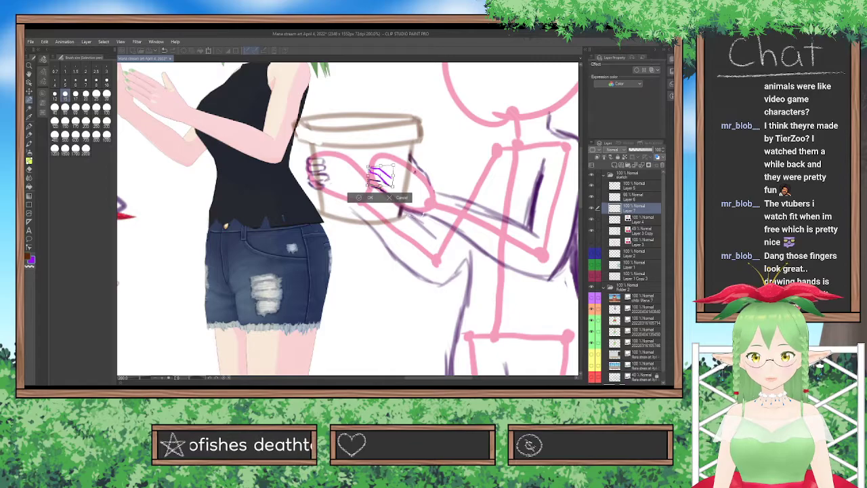
left_click(369, 197)
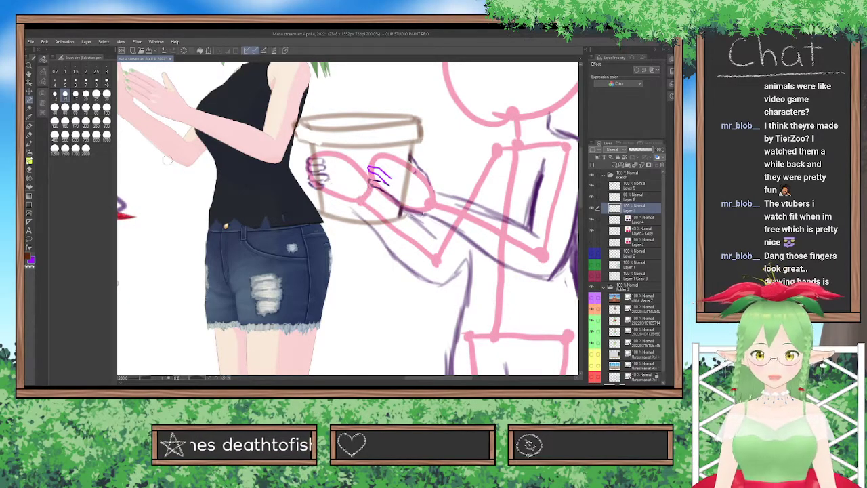
Reposition the purple finger lines of the nearer hand slightly with another transform on Layer 7.
left_click(29, 91)
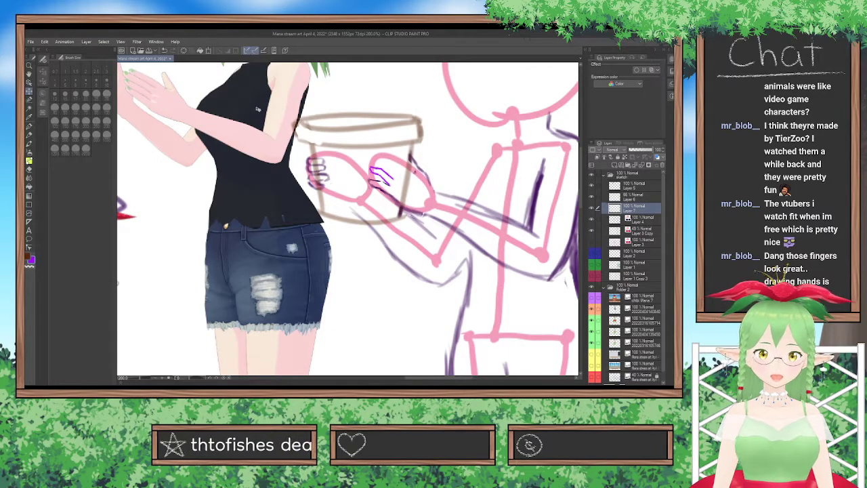
key("ctrl+t")
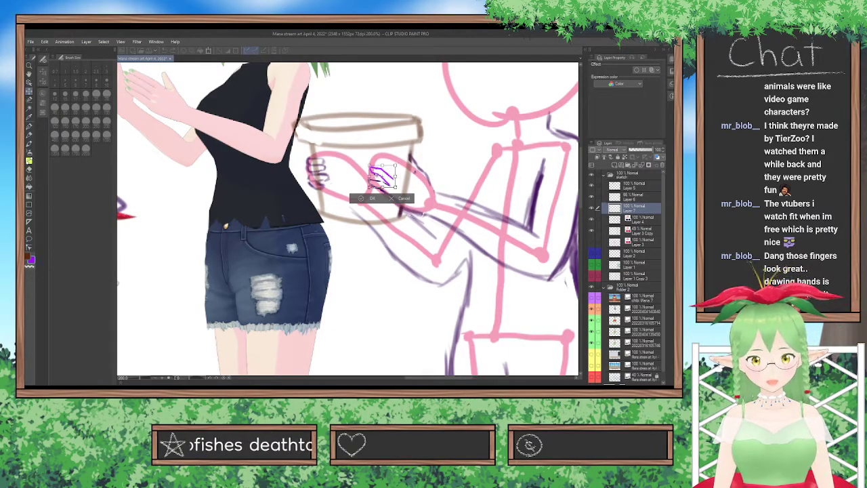
left_click_drag(369, 166, 395, 179)
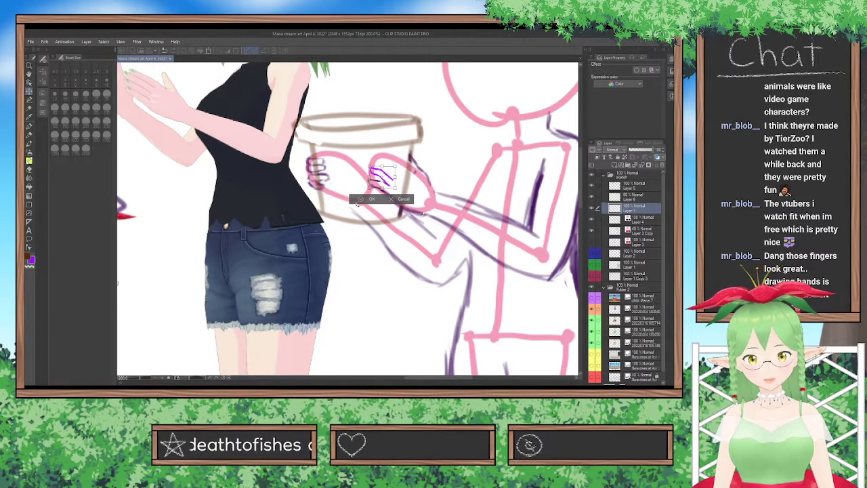
key("Return")
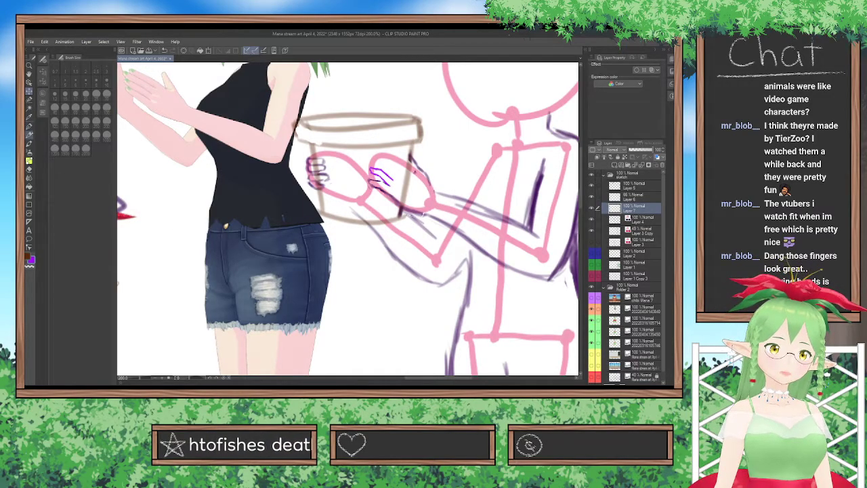
left_click(29, 127)
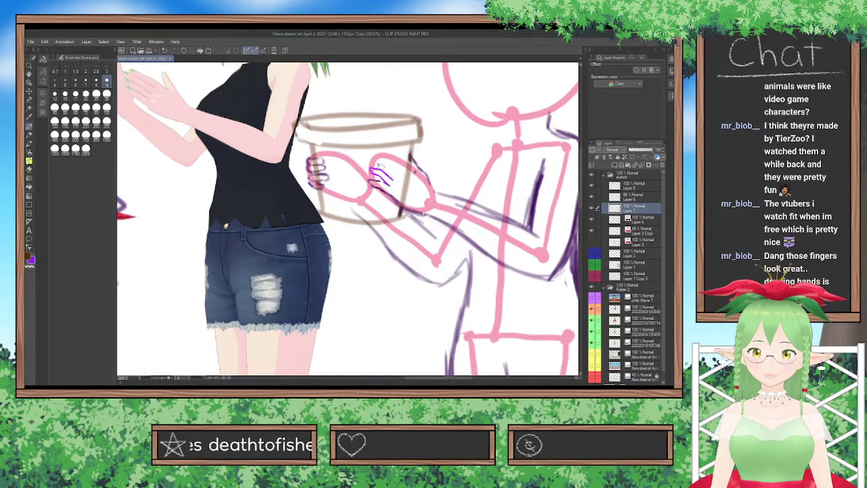
left_click_drag(383, 164, 391, 177)
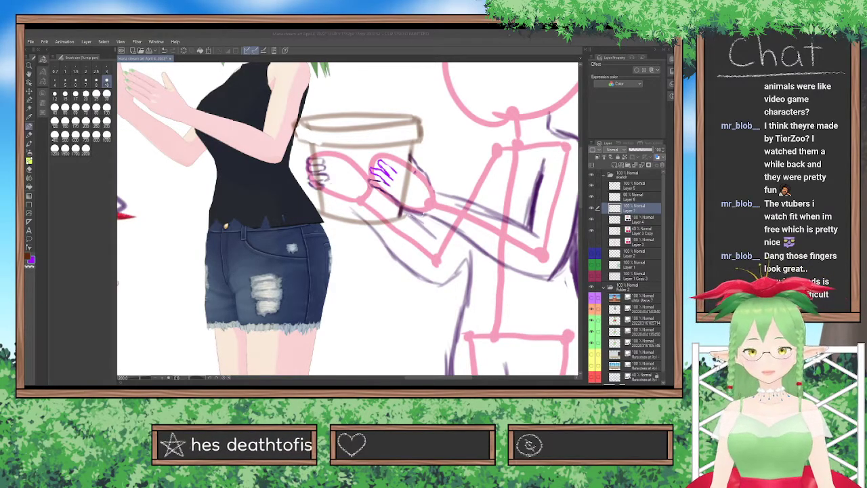
left_click(298, 316)
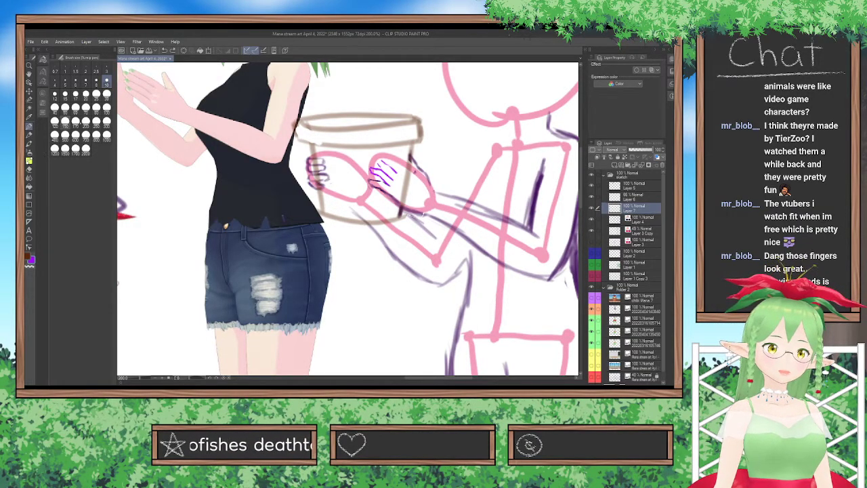
left_click_drag(381, 168, 376, 158)
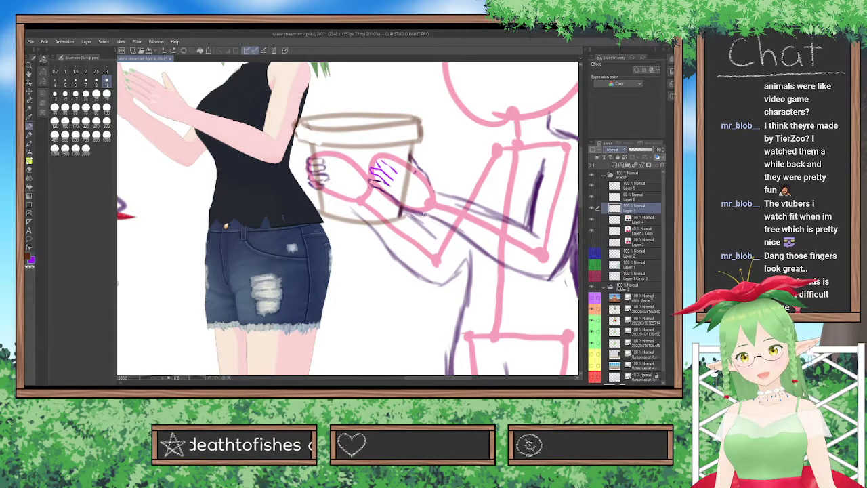
left_click_drag(383, 164, 394, 170)
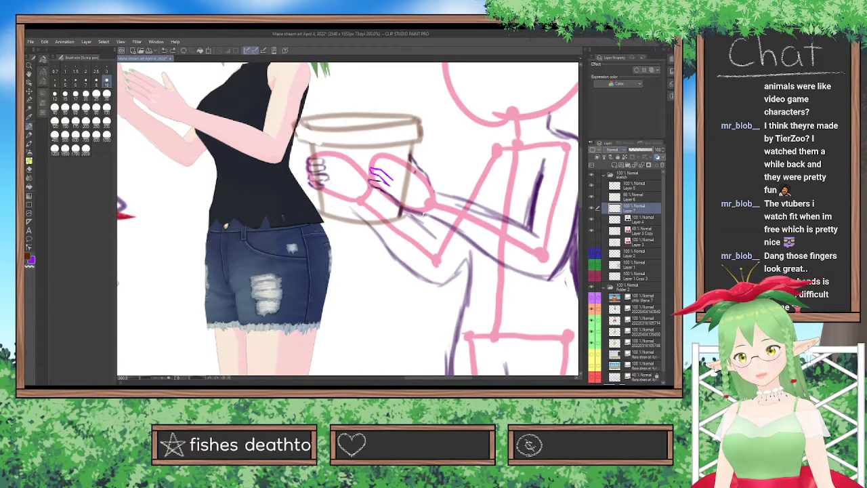
Sketch the nearer hand's upper finger lines in bright purple on a new layer and nudge them slightly with a transform.
key("ctrl+shift+n")
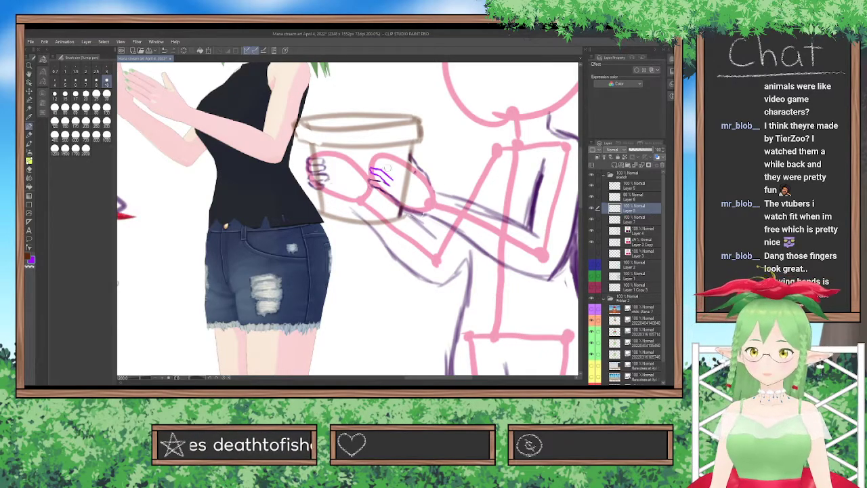
left_click_drag(388, 169, 393, 179)
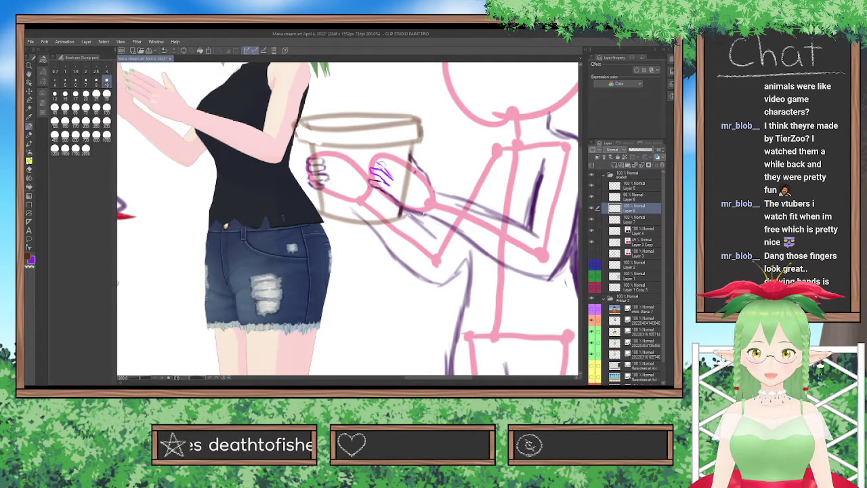
left_click_drag(384, 161, 397, 172)
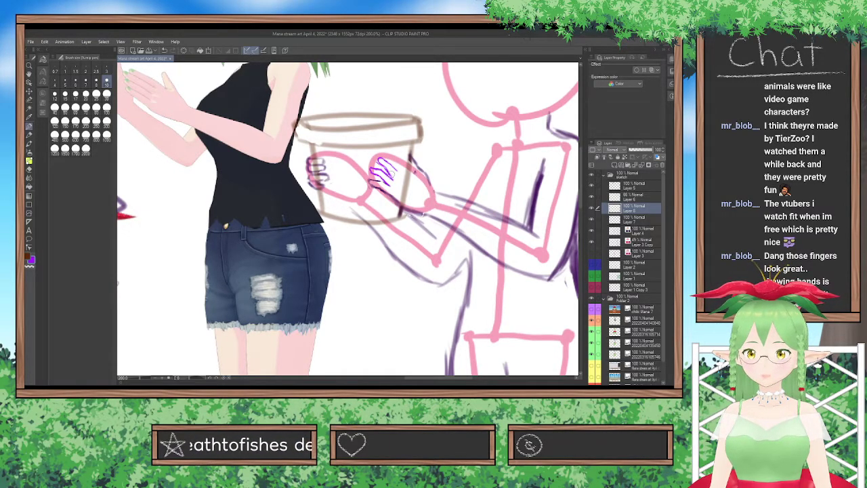
key("ctrl+t")
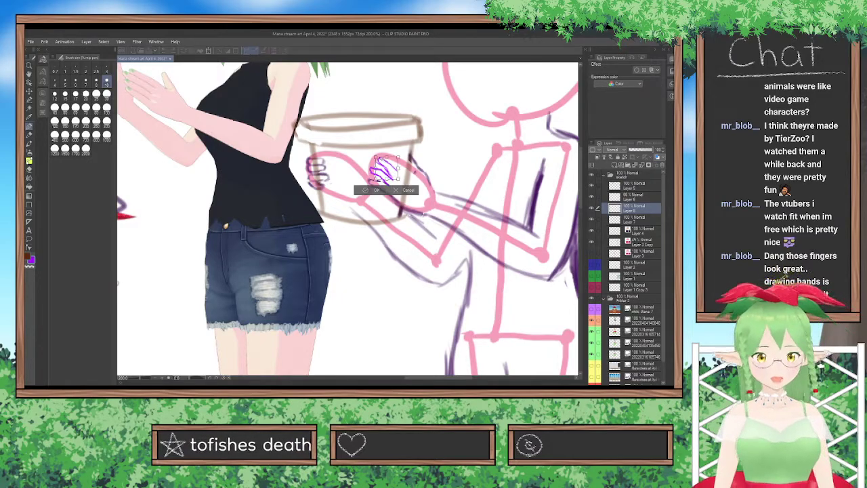
left_click_drag(375, 157, 374, 159)
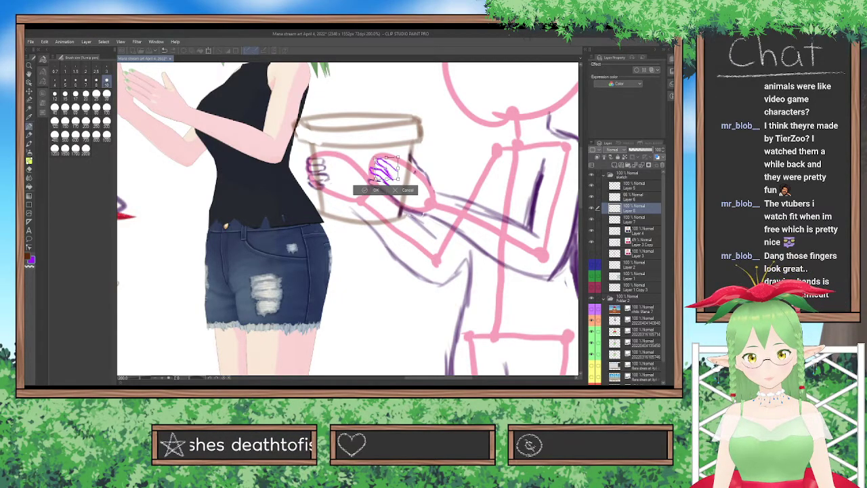
key("Return")
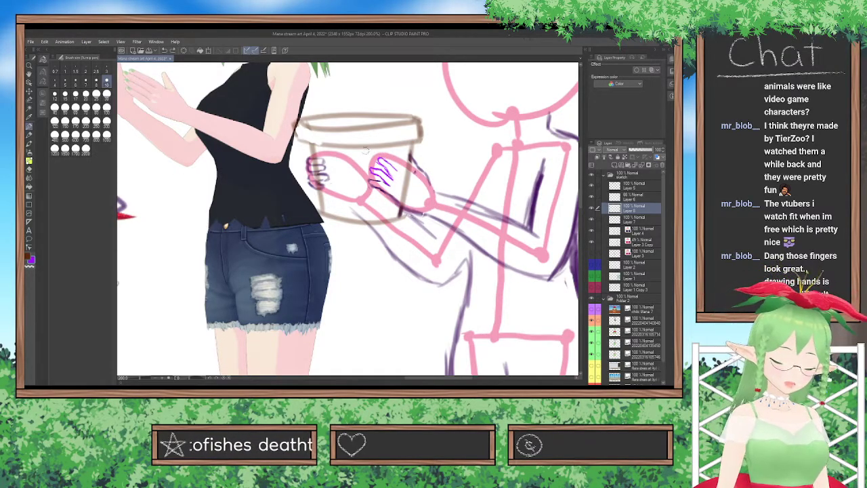
Select the tip of the nearer hand's uppermost finger with the Selection pen, adjust it with a transform, and deselect it.
left_click(29, 100)
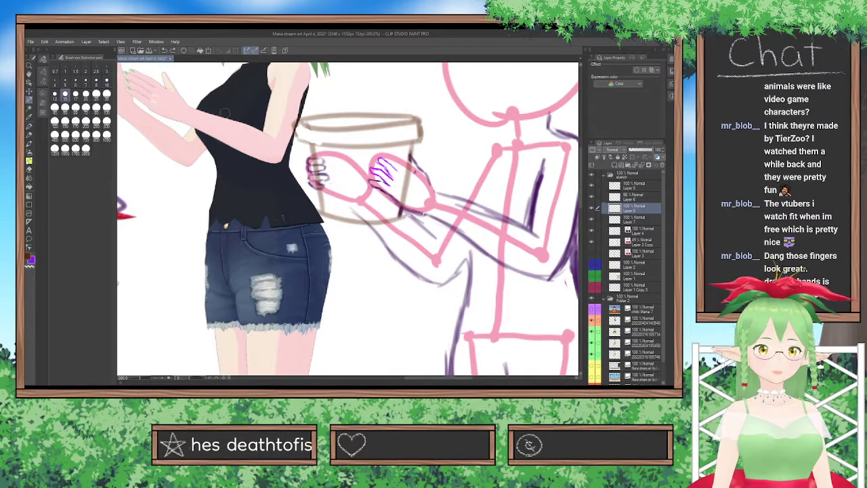
left_click_drag(376, 155, 381, 161)
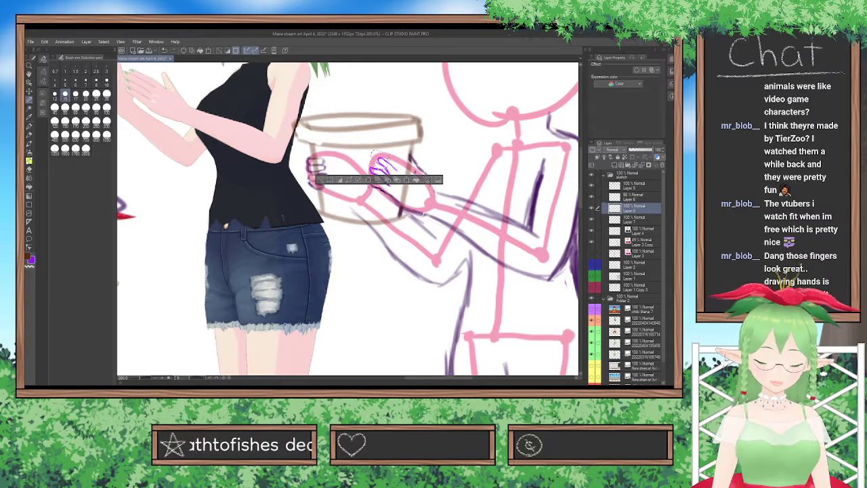
key("ctrl+t")
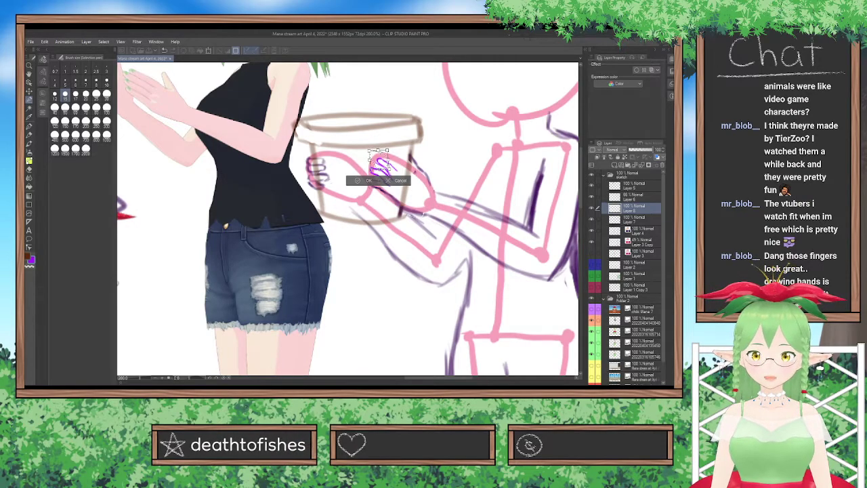
left_click(367, 181)
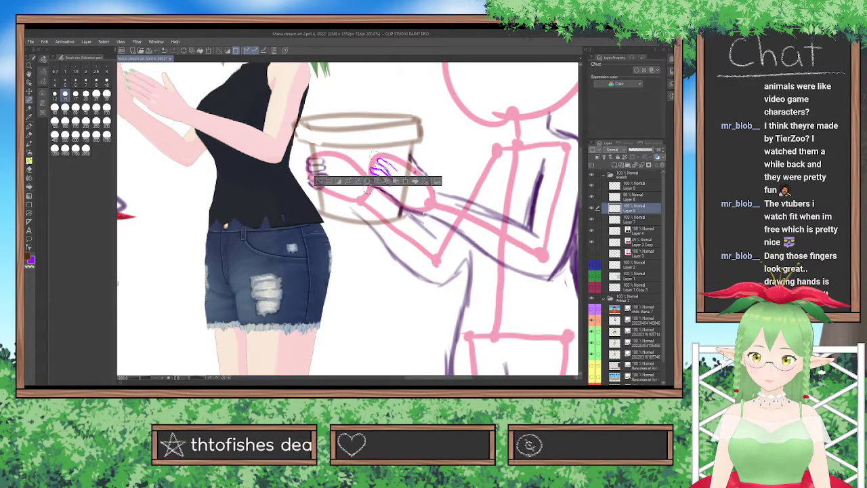
key("ctrl+d")
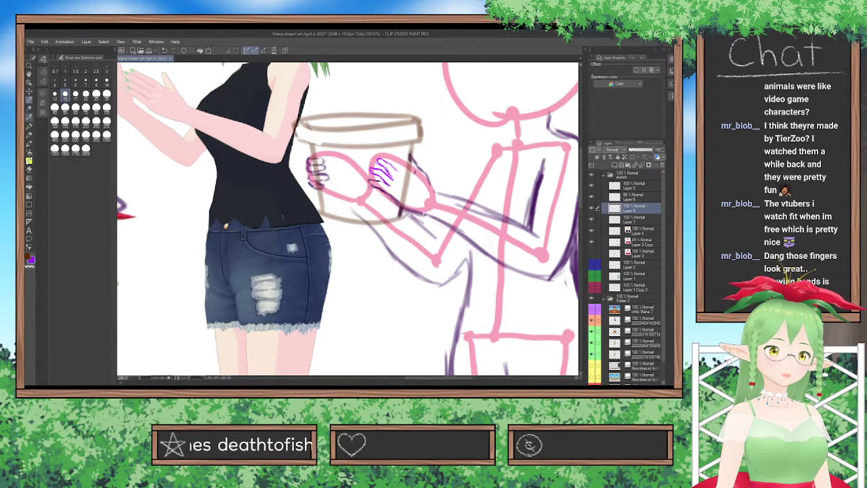
Clean up and redraw the uppermost fingertip of the nearer hand with a size 10 pen, undoing the first stroke.
left_click(29, 126)
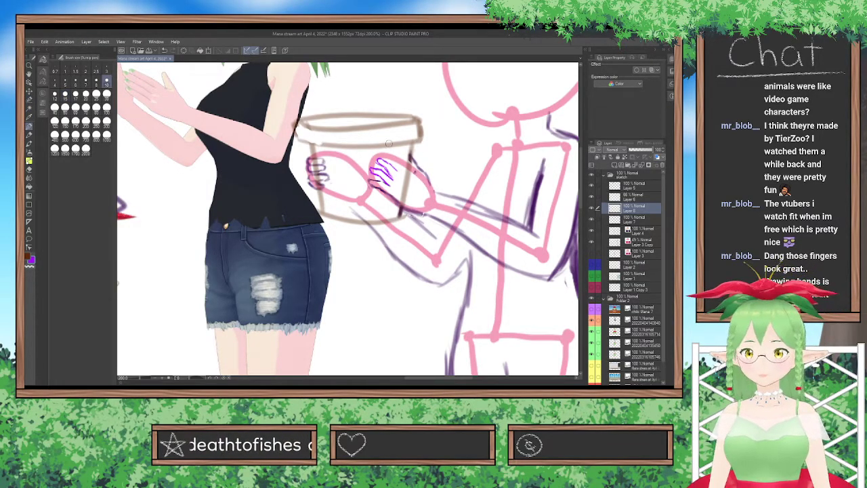
scroll(389, 143, "up", 3)
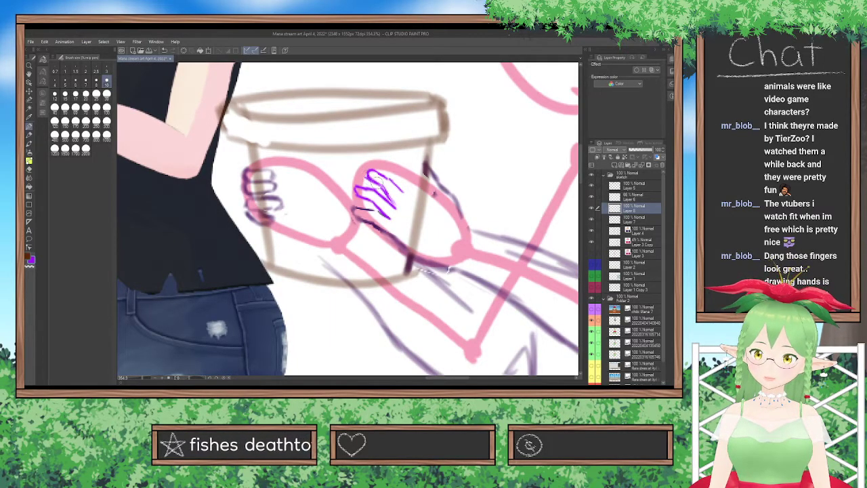
left_click_drag(368, 172, 371, 173)
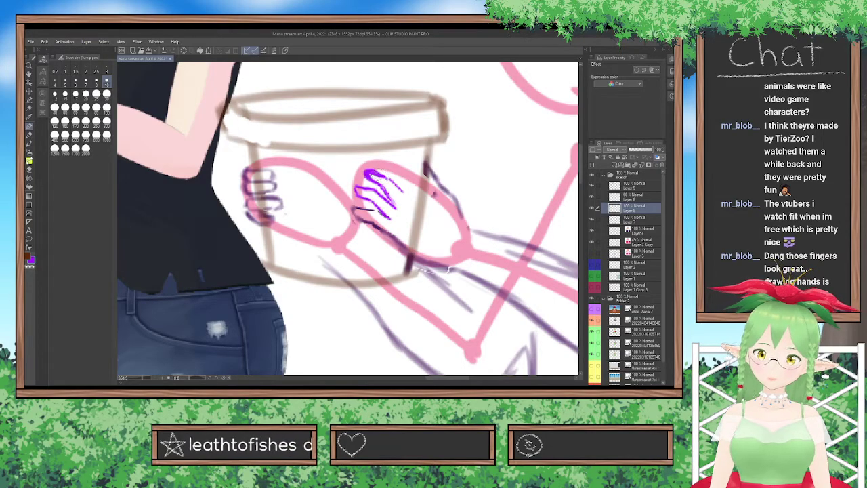
key("ctrl+z")
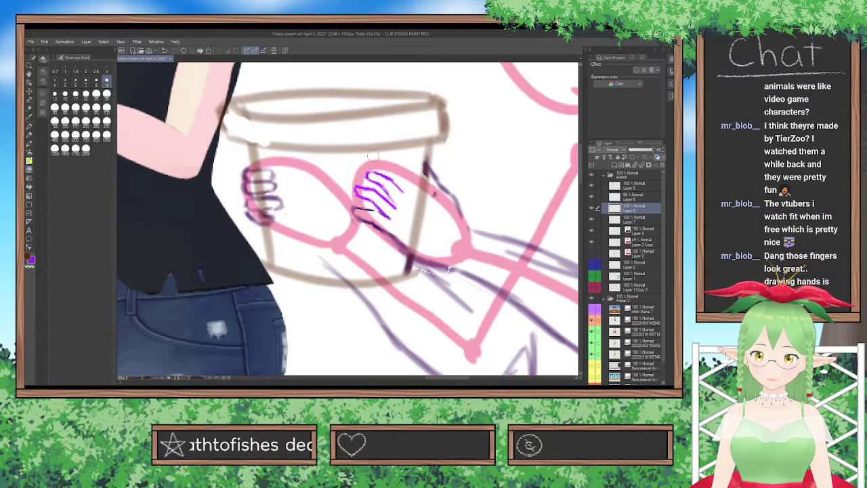
left_click(28, 169)
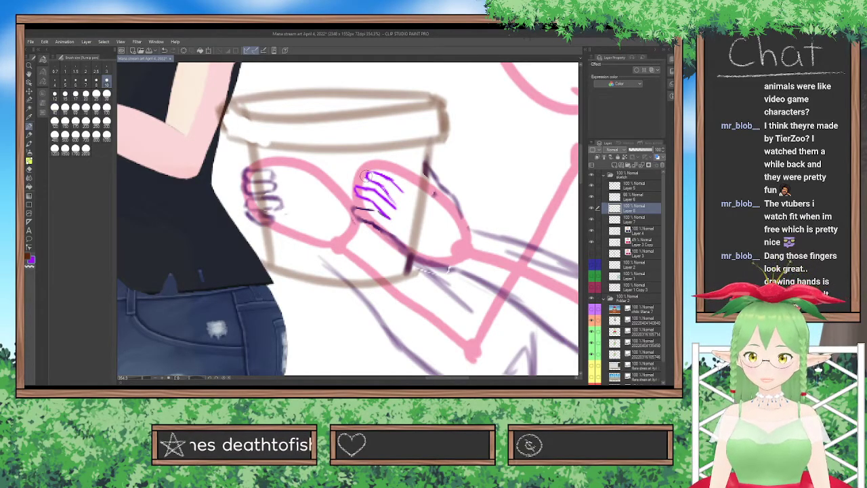
mouse_move(364, 177)
left_mouse_down()
mouse_move(373, 174)
mouse_move(374, 183)
left_mouse_up()
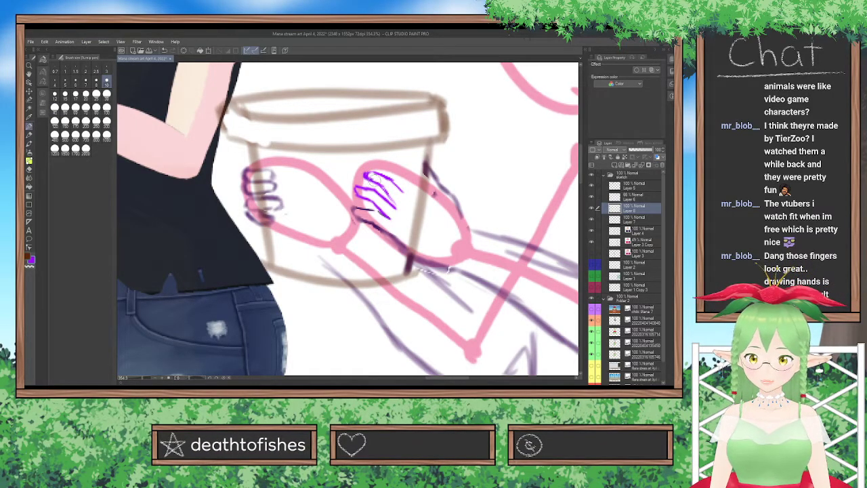
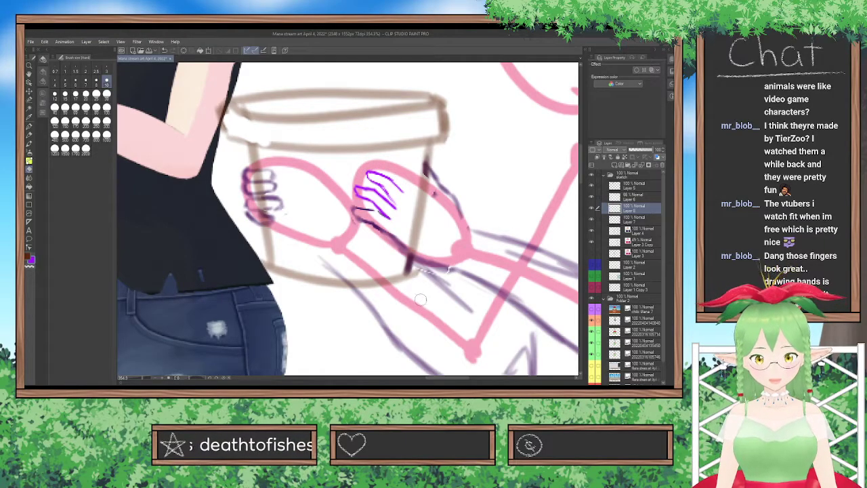
Sketch the outline of another uppermost finger for the nearer hand in bright purple with the pen on a new layer.
left_click(29, 127)
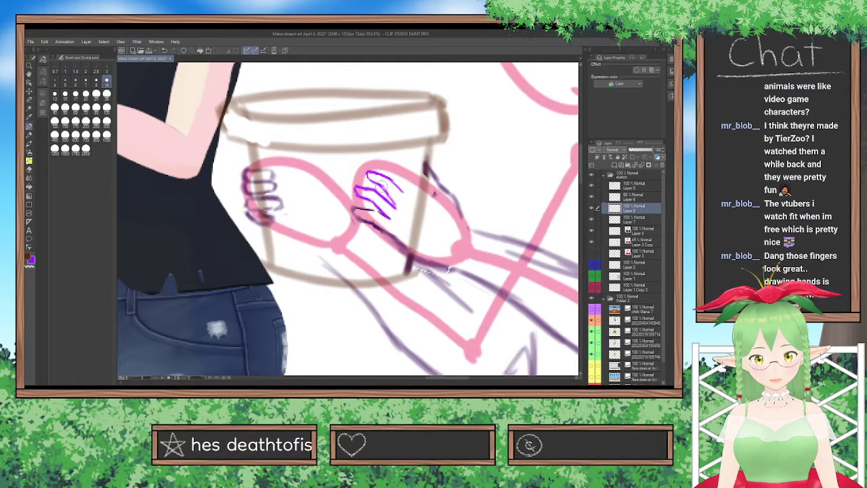
key("ctrl+shift+n")
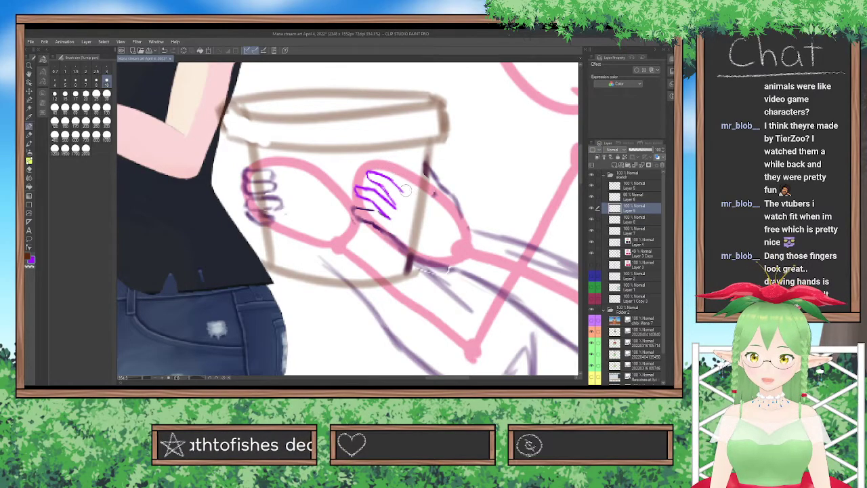
mouse_move(406, 191)
left_mouse_down()
mouse_move(399, 171)
mouse_move(400, 180)
left_mouse_up()
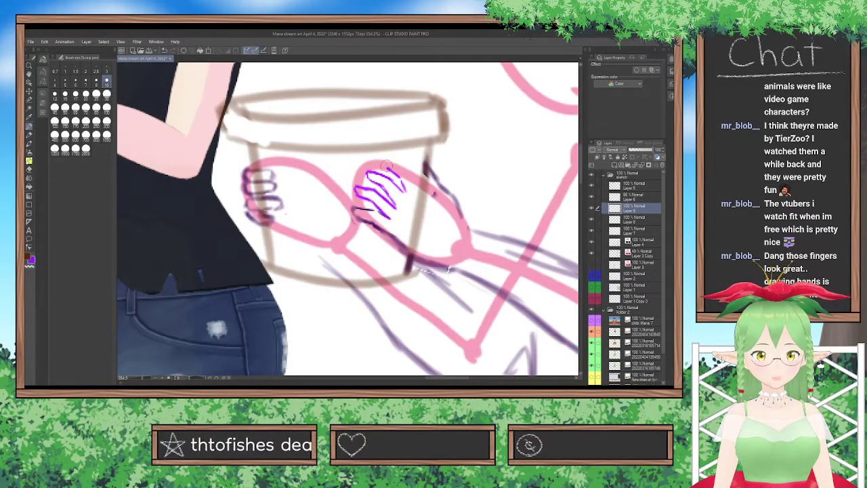
mouse_move(387, 165)
left_mouse_down()
mouse_move(411, 169)
mouse_move(419, 187)
left_mouse_up()
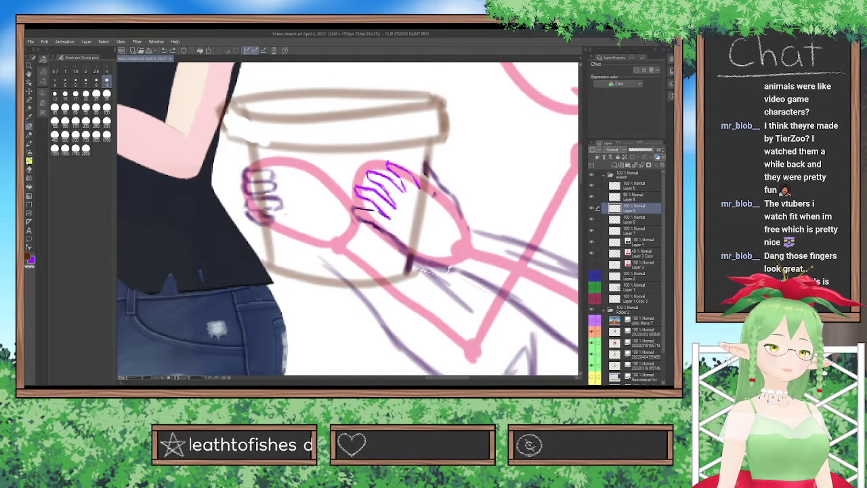
Select the new finger's tip with the Selection pen, nudge it with a transform, deselect it, and extend the finger toward the wrist with the pen.
left_click(30, 98)
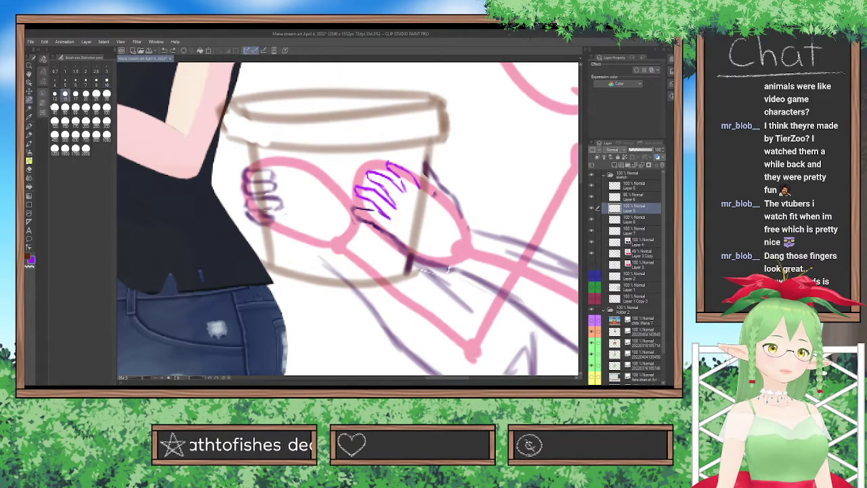
left_click(389, 161)
left_click_drag(389, 161, 398, 162)
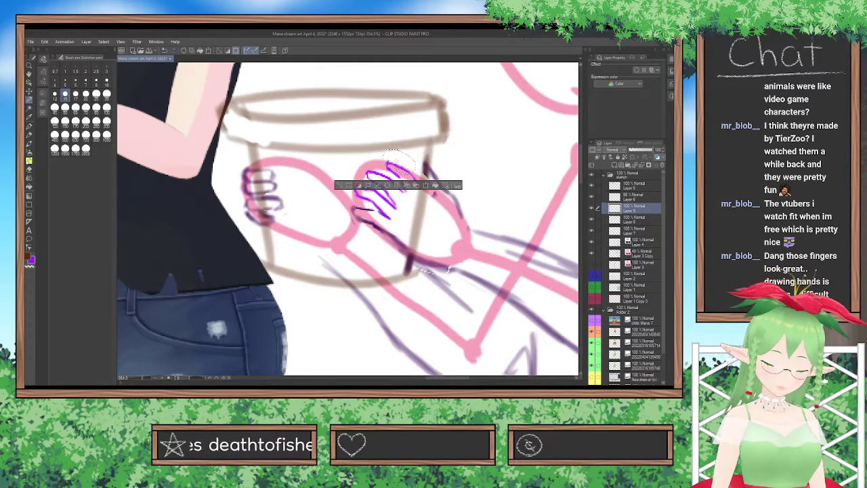
key("ctrl+t")
left_click_drag(383, 162, 384, 159)
key("Return")
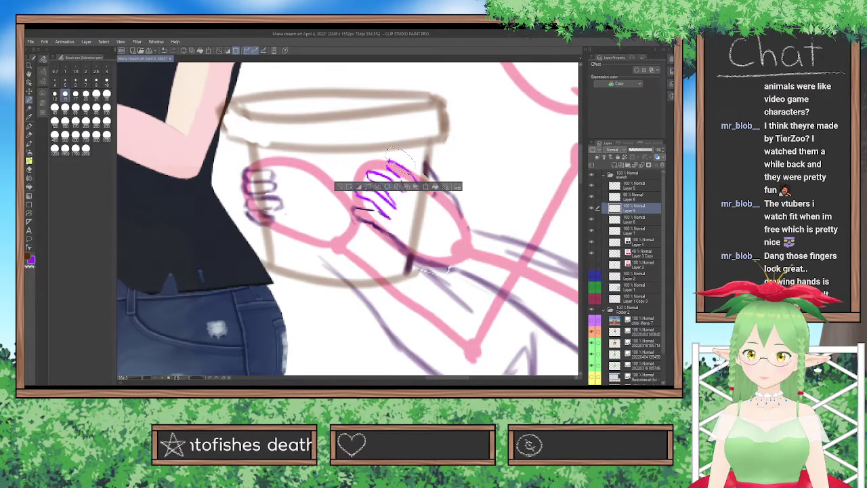
key("ctrl+d")
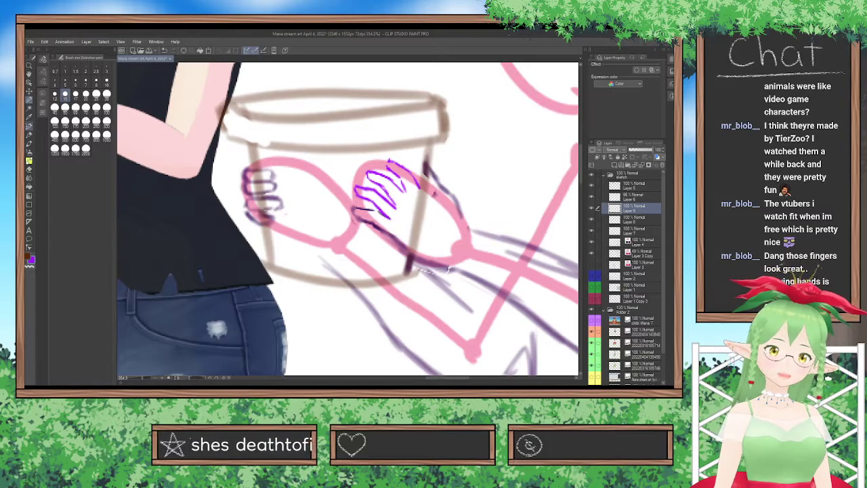
key("p")
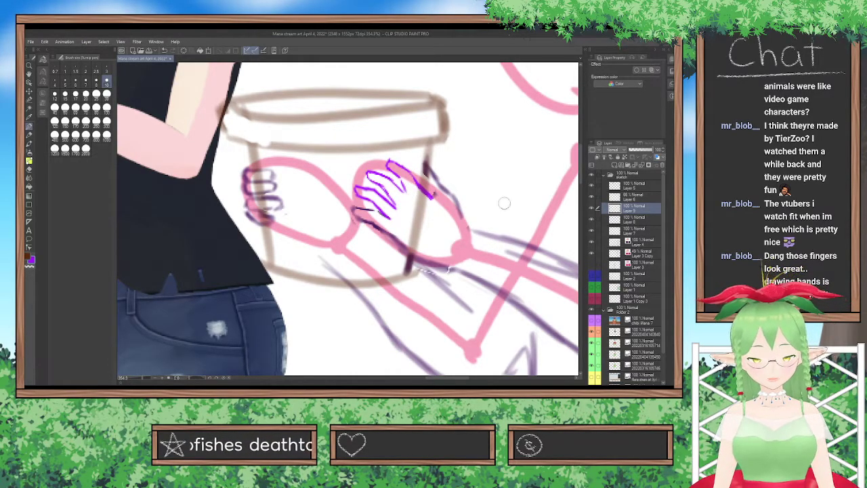
Examine the hand sketch from rotated and zoomed-out views against the whole figure and the reference character.
key("minus")
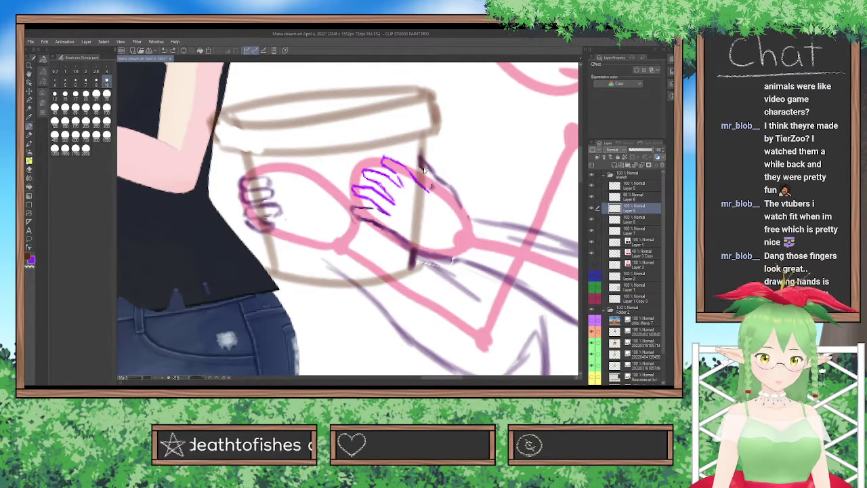
scroll(424, 170, "down", 10)
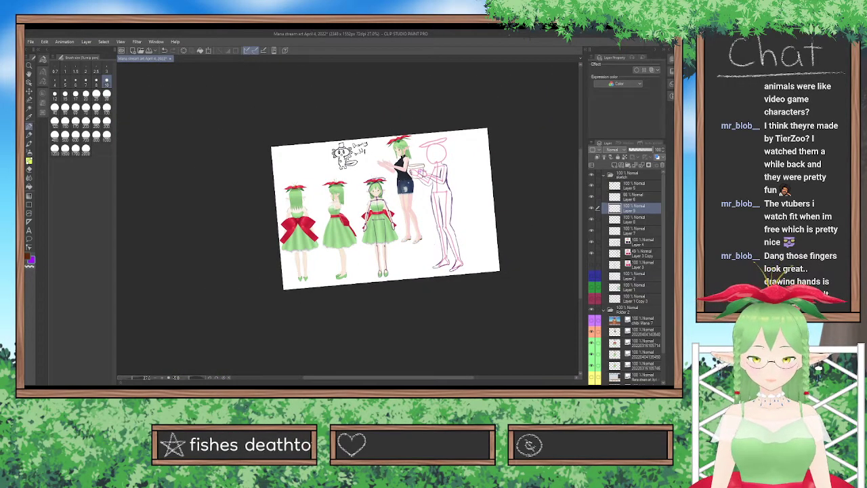
key("minus")
key("minus")
key("minus")
key("minus")
key("minus")
key("minus")
key("minus")
key("minus")
key("minus")
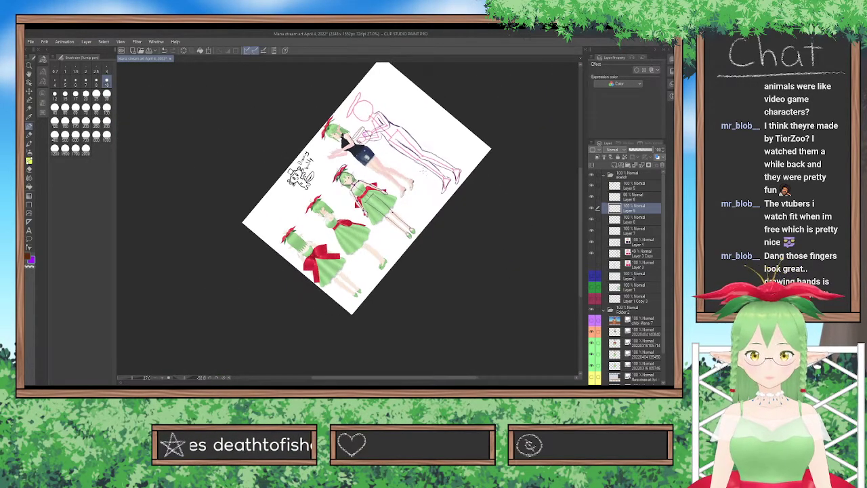
key("minus")
key("minus")
key("minus")
key("minus")
key("minus")
key("minus")
key("minus")
key("minus")
key("minus")
key("minus")
key("minus")
key("minus")
key("minus")
key("minus")
key("minus")
key("minus")
key("minus")
key("minus")
key("minus")
key("minus")
key("minus")
key("minus")
key("minus")
key("minus")
key("minus")
key("minus")
key("minus")
key("minus")
key("minus")
key("minus")
scroll(420, 175, "up", 6)
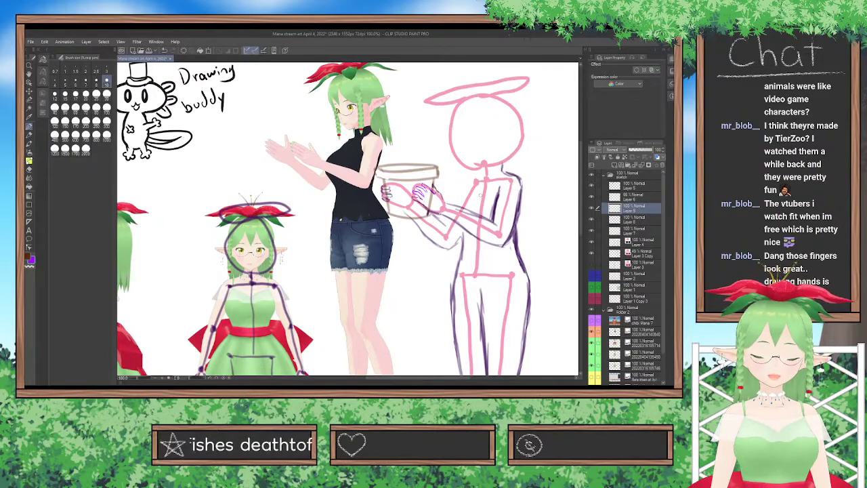
scroll(481, 197, "up", 2)
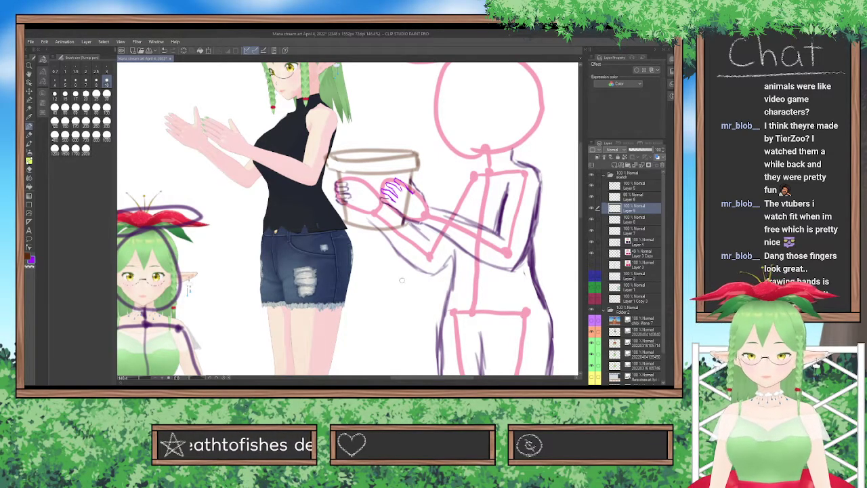
scroll(402, 280, "up", 2)
scroll(401, 280, "up", 1)
Reposition the purple finger lines on Layer 8 of the nearer hand slightly with a transform.
left_click(641, 222)
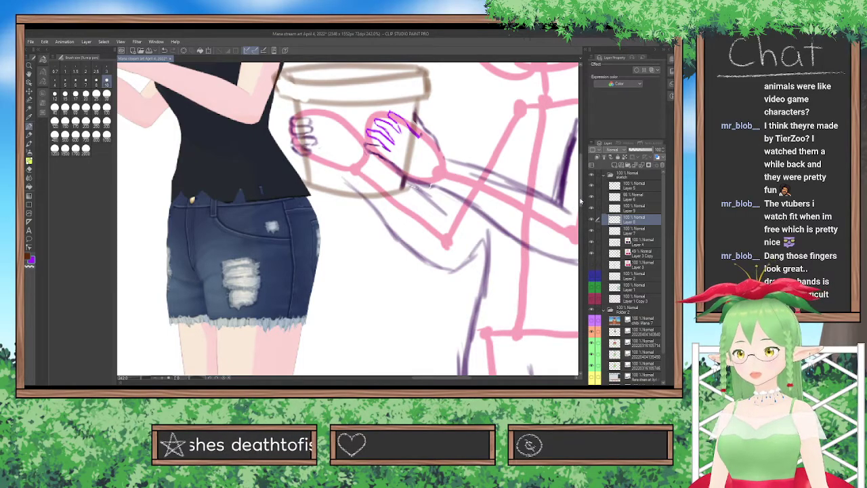
left_click_drag(581, 201, 580, 186)
key("ctrl+t")
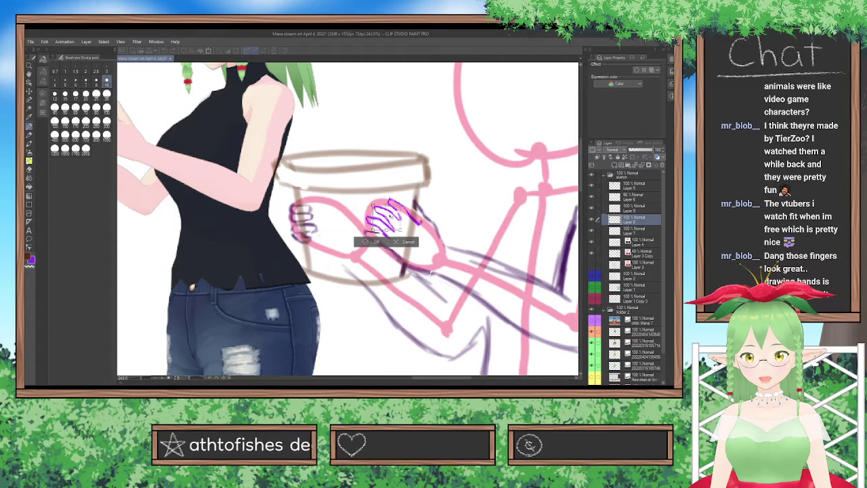
left_click_drag(379, 206, 371, 203)
left_click(374, 242)
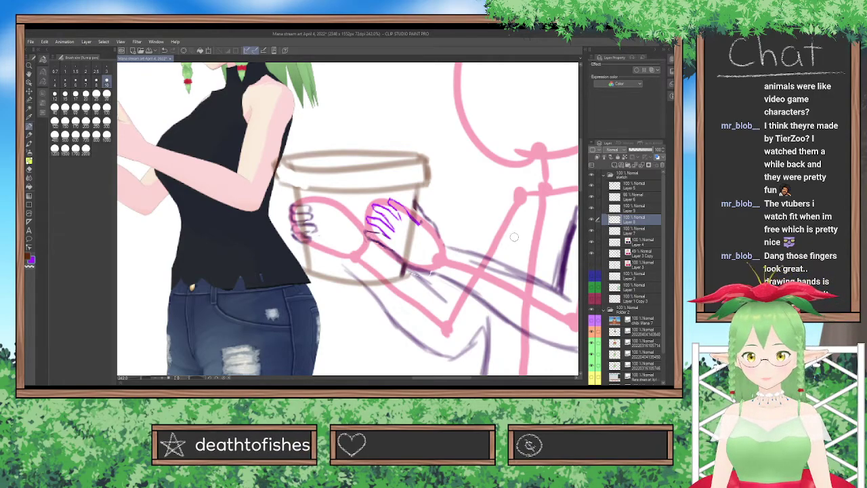
Adjust the nearer hand's uppermost finger on Layer 9 slightly with a transform.
left_click(612, 208)
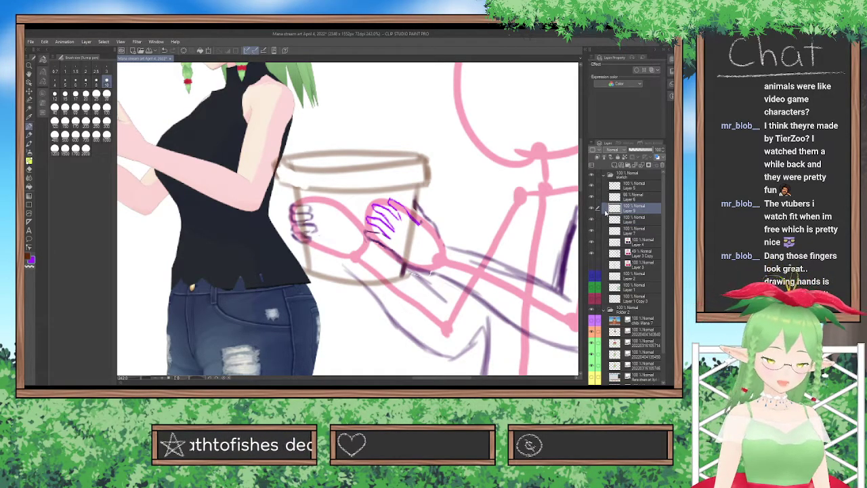
key("ctrl+t")
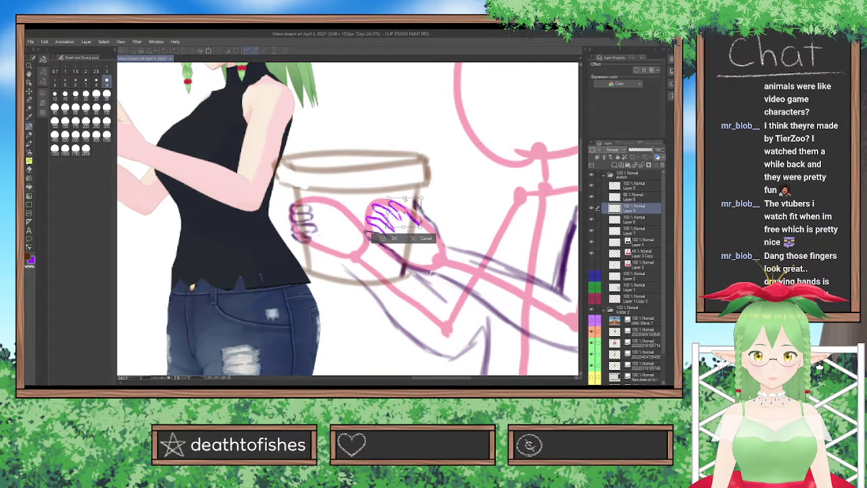
left_click(393, 239)
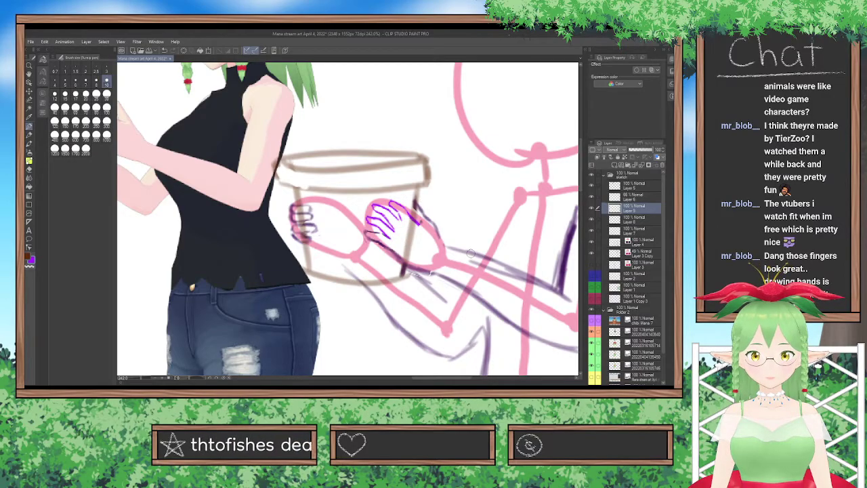
Try marking the finger directions across the back of the nearer hand with short orange strokes and undo them.
scroll(471, 252, "up", 2)
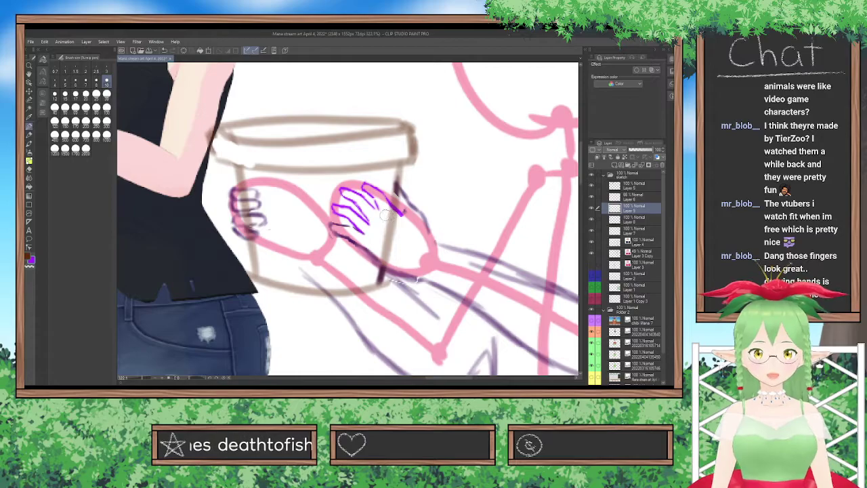
left_click(28, 256)
left_click(42, 94)
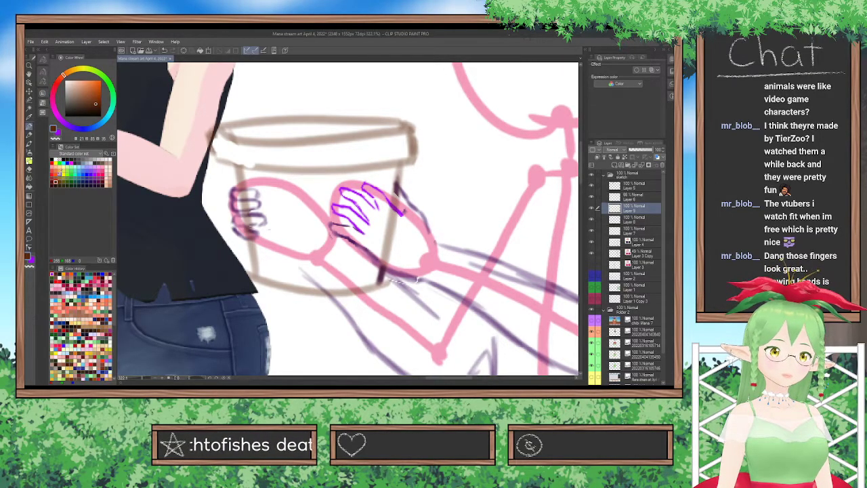
left_click(61, 170)
left_click_drag(367, 210, 386, 226)
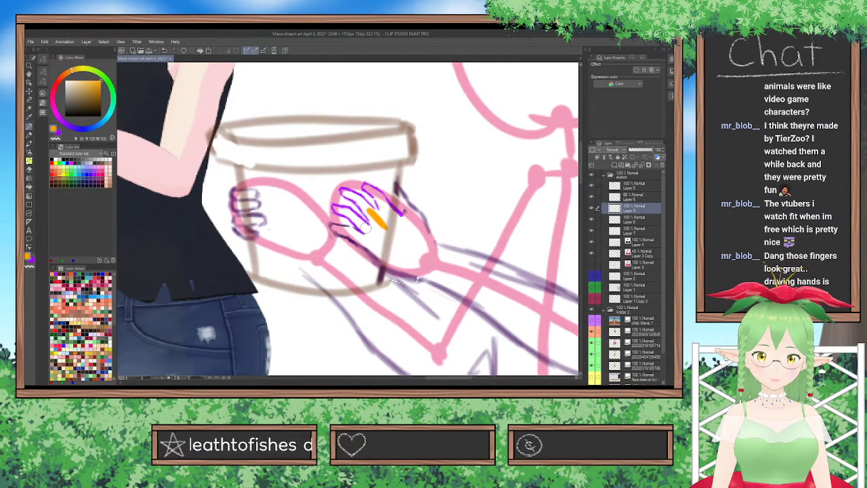
left_click_drag(371, 229, 391, 244)
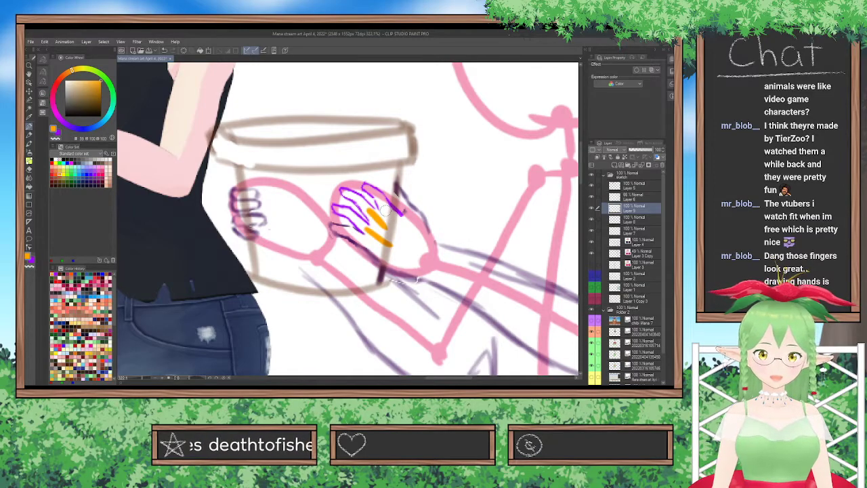
left_click_drag(386, 210, 397, 223)
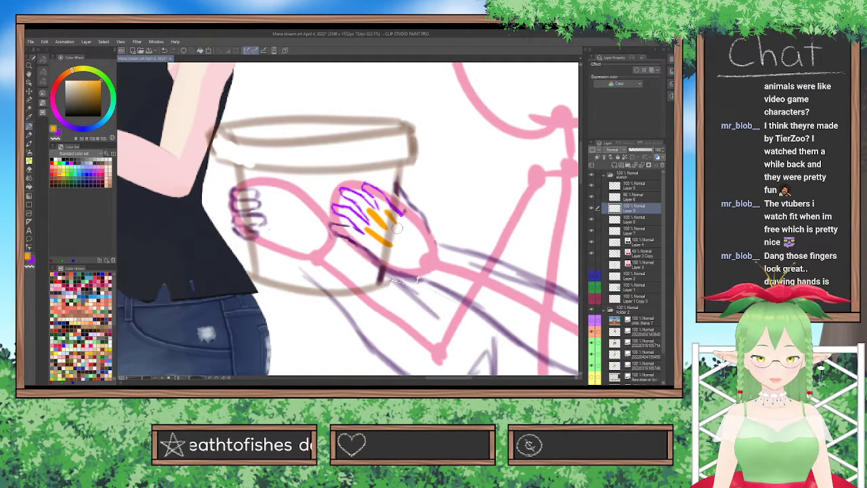
left_click_drag(352, 233, 376, 244)
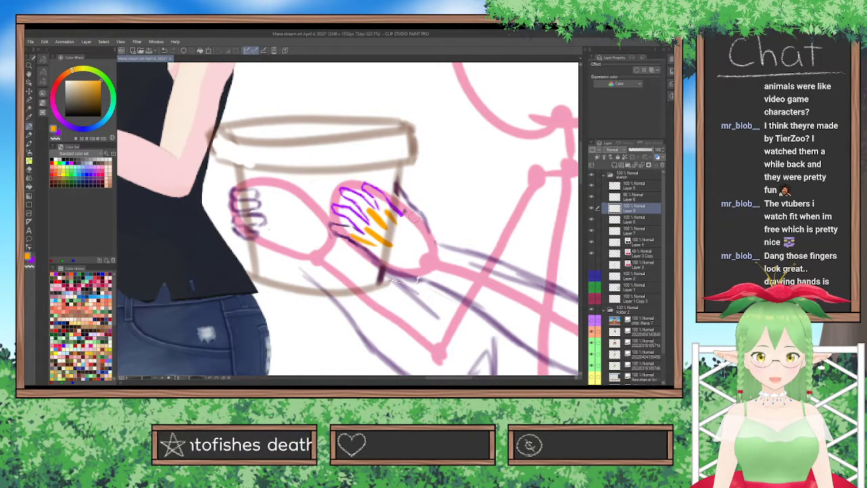
key("ctrl+z")
key("ctrl+z")
key("ctrl+z")
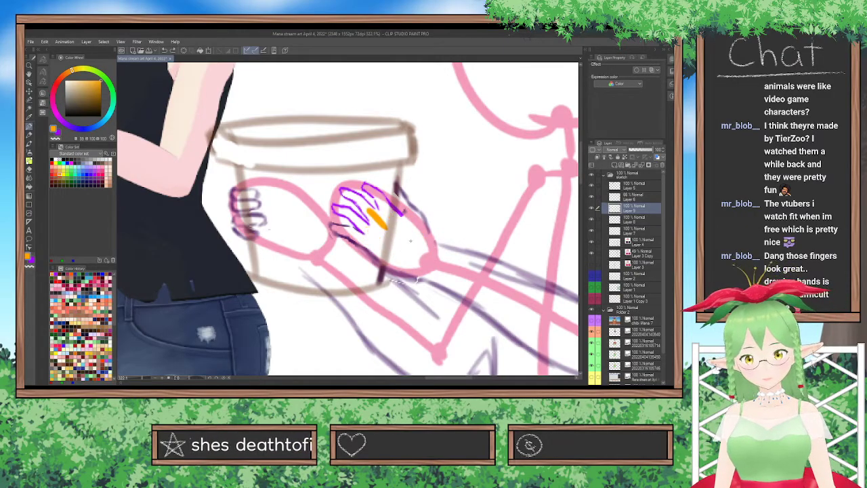
key("ctrl+z")
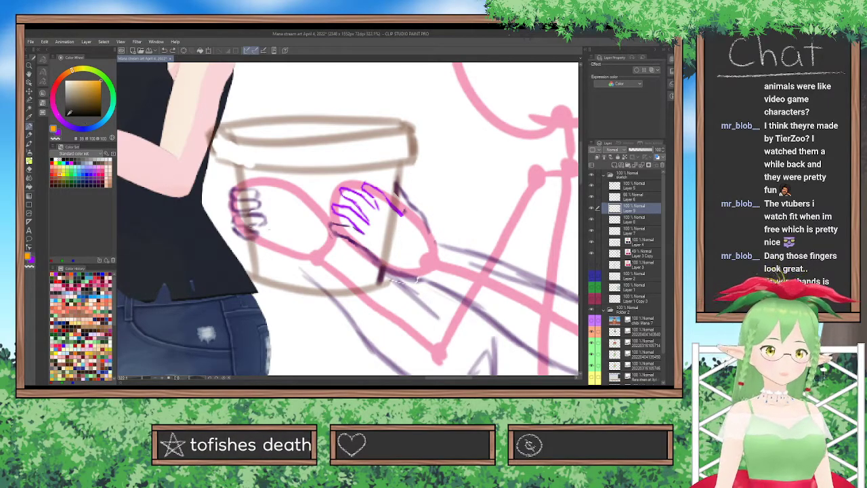
Switch the drawing color back to bright purple and clean up and redraw the wrist-side end of the nearer hand's uppermost finger.
left_click(58, 132)
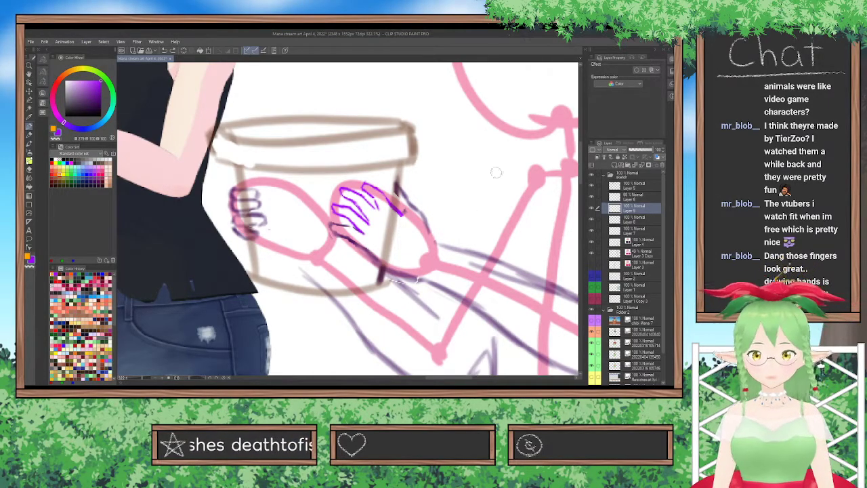
left_click(29, 170)
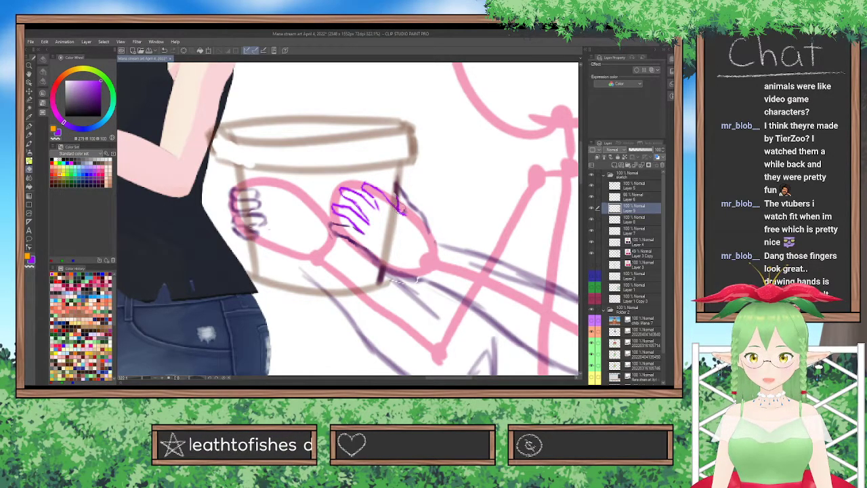
left_click(28, 127)
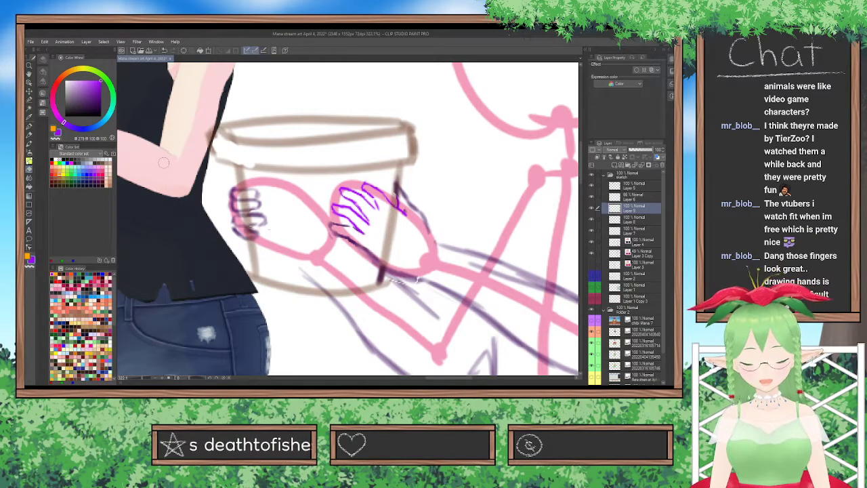
left_click(30, 127)
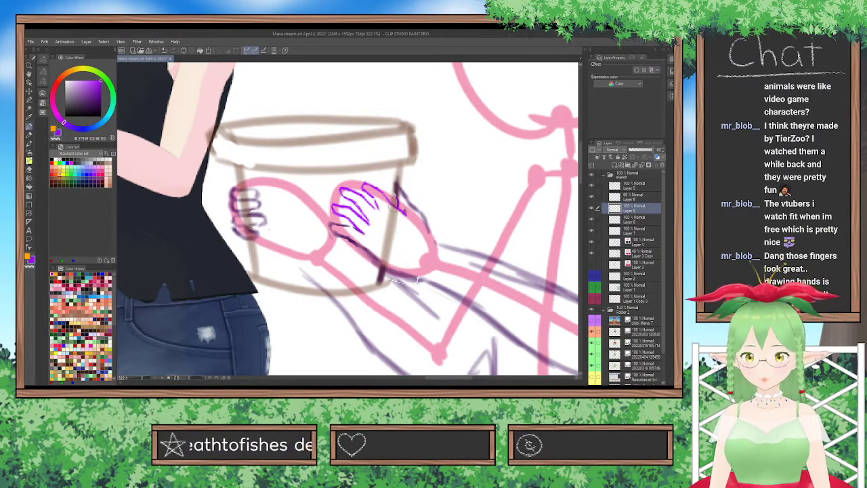
Draw a curved purple knuckle line across the base of the nearer hand's fingers.
scroll(391, 196, "down", 10)
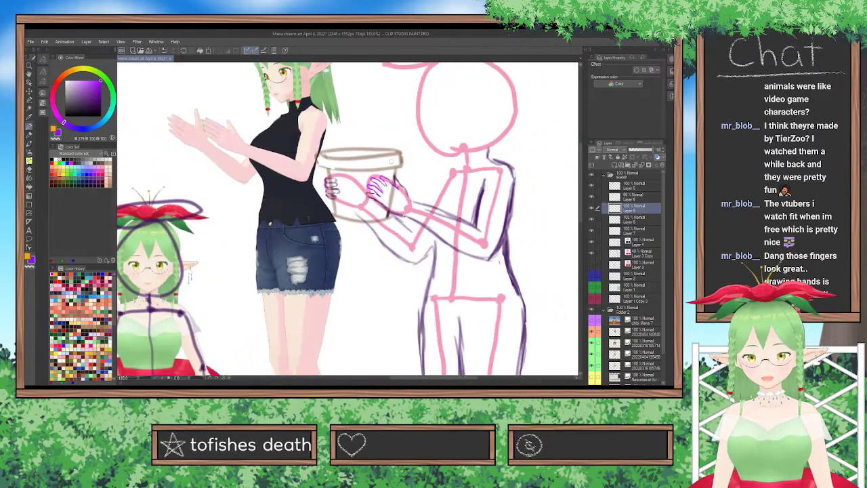
scroll(393, 161, "up", 9)
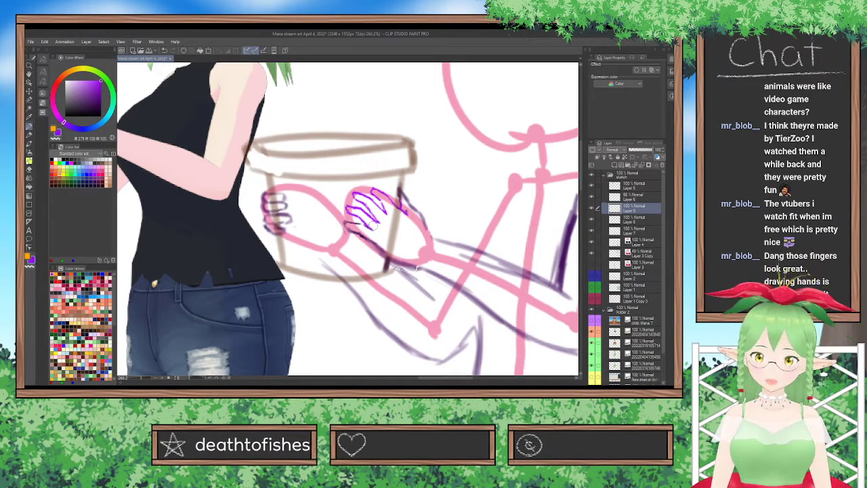
left_click_drag(371, 239, 411, 203)
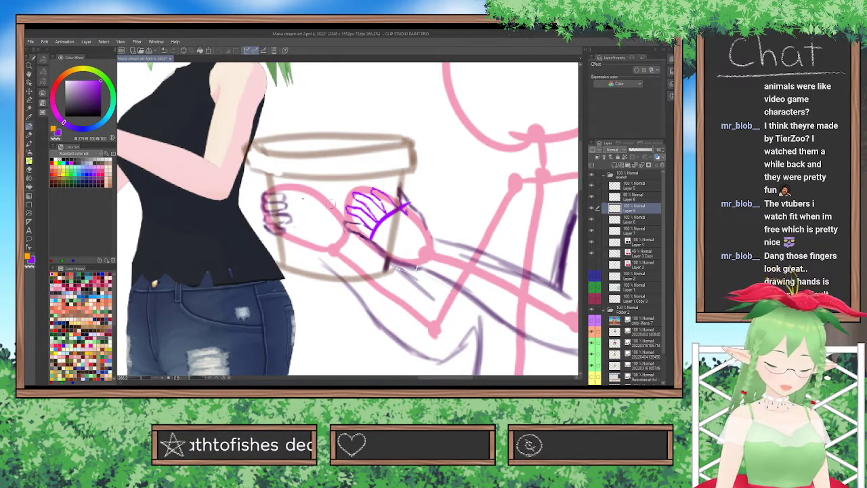
Undo the knuckle line and try redrawing it across the base of the nearer hand's fingers with a thinner brush.
key("ctrl+z")
left_click(42, 60)
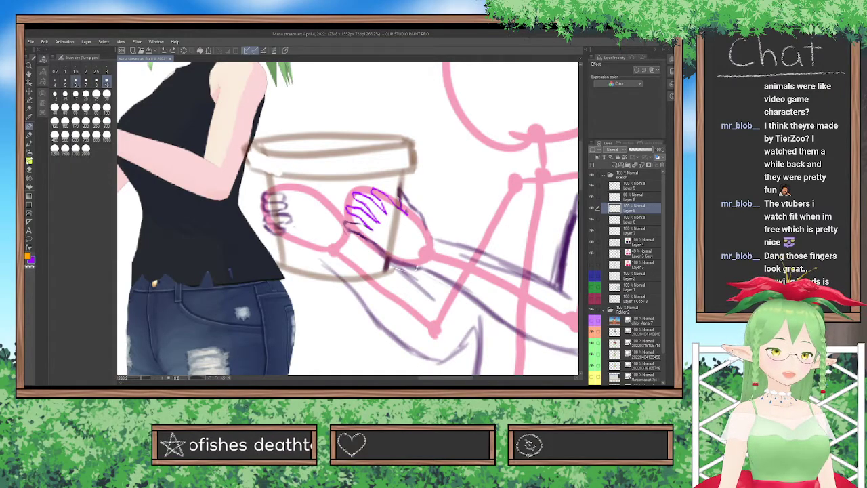
left_click_drag(366, 245, 401, 216)
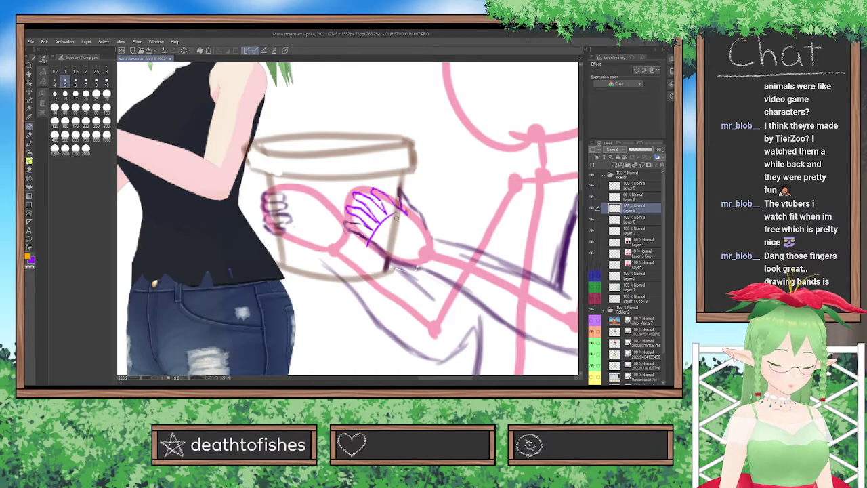
key("ctrl+z")
left_click_drag(369, 245, 400, 206)
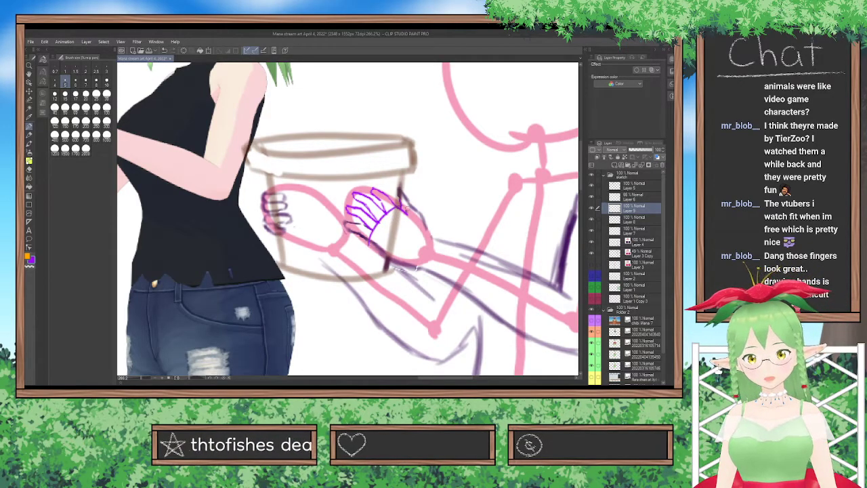
key("ctrl+z")
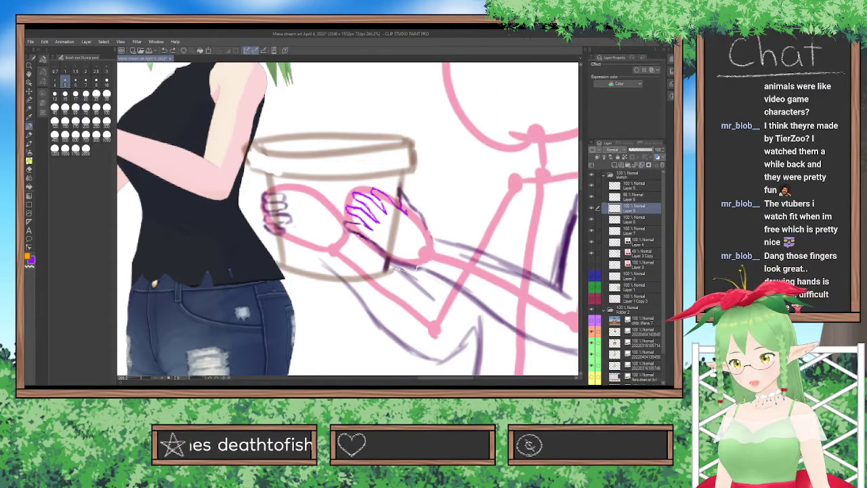
Merge Layer 9 and Layer 8 down into Layer 7.
left_click(642, 165)
left_click(641, 165)
left_click(592, 208)
left_click(591, 208)
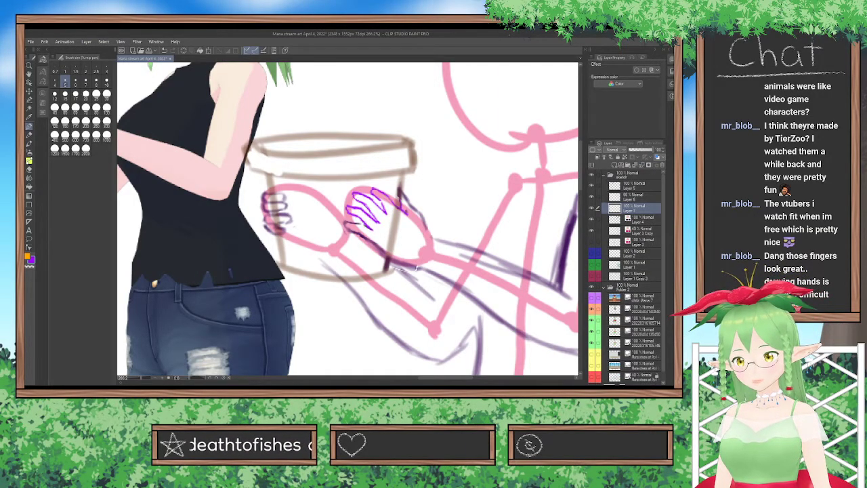
Turn off the layer color effect on Layer 4 and merge Layer 7 down into it.
left_click(640, 220)
left_click(657, 157)
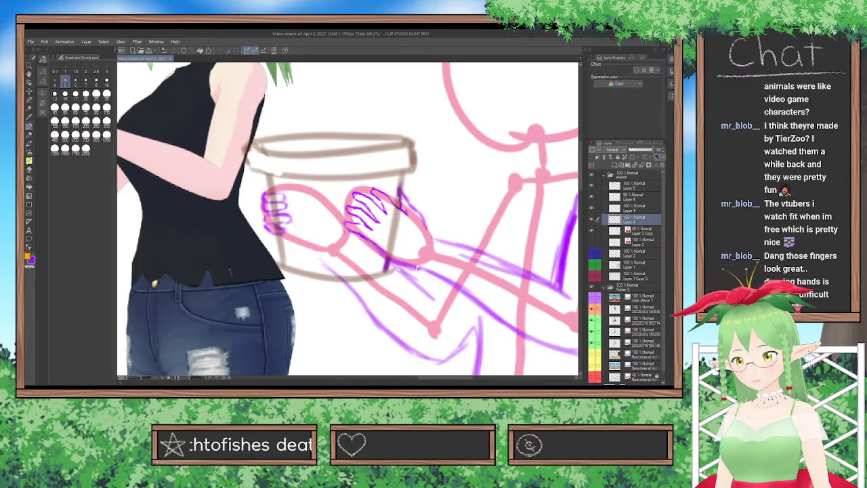
left_click(635, 209)
left_click(642, 164)
Reapply the layer color effect to Layer 4 with dark purple as both the layer color and the sub color.
left_click(652, 71)
left_click(652, 70)
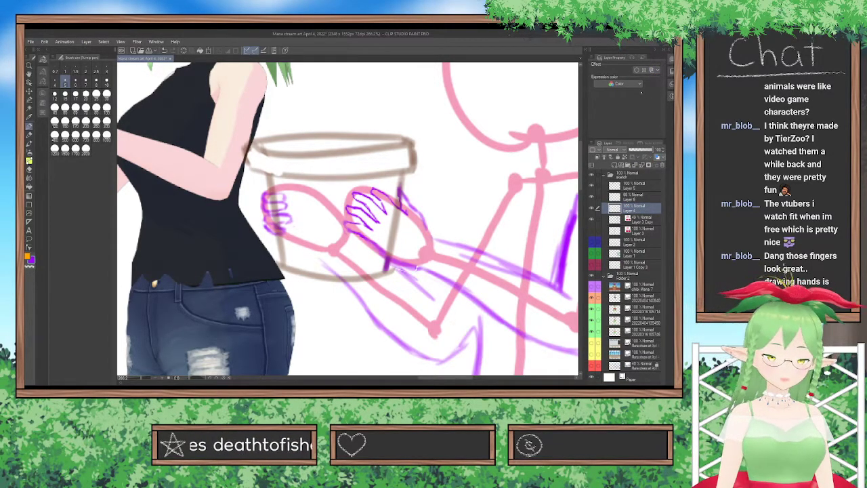
left_click(651, 71)
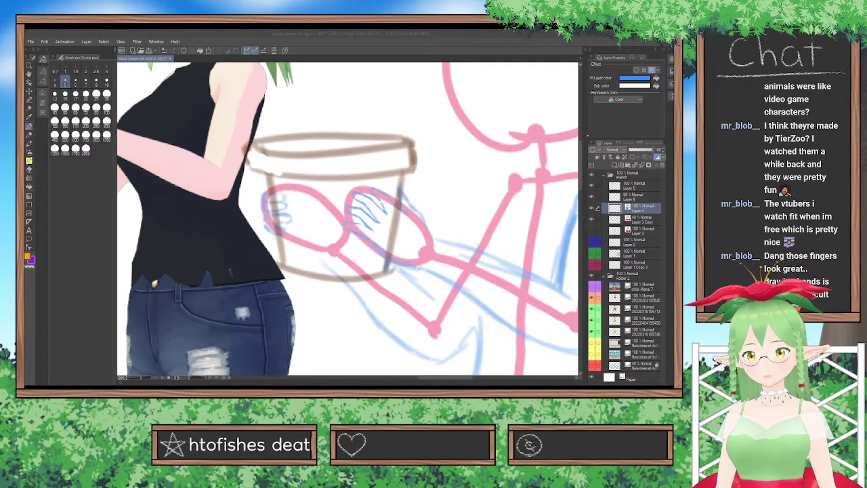
left_click(505, 211)
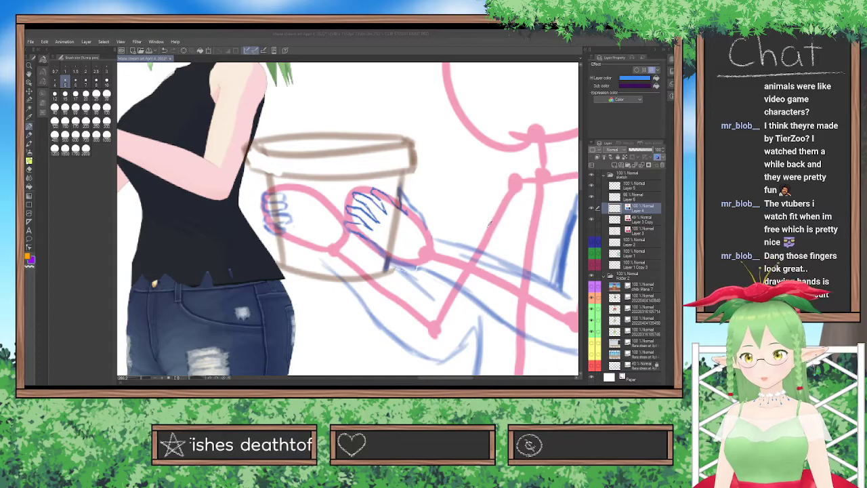
left_click(505, 211)
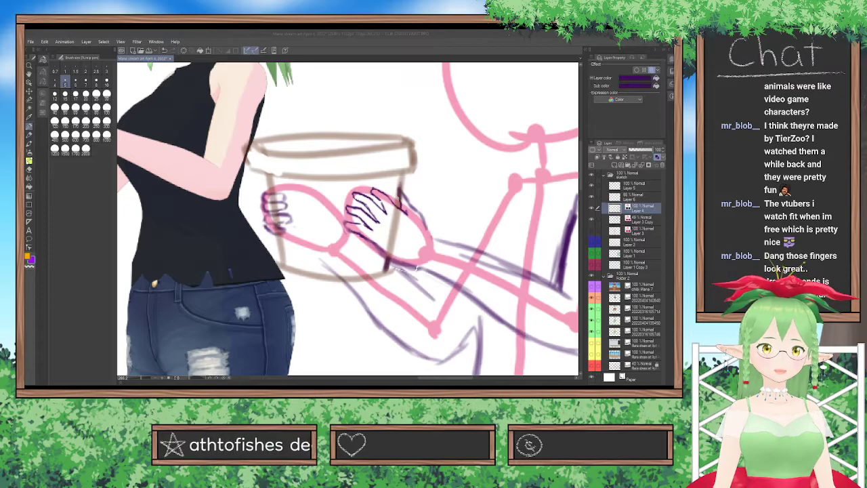
left_click(302, 381)
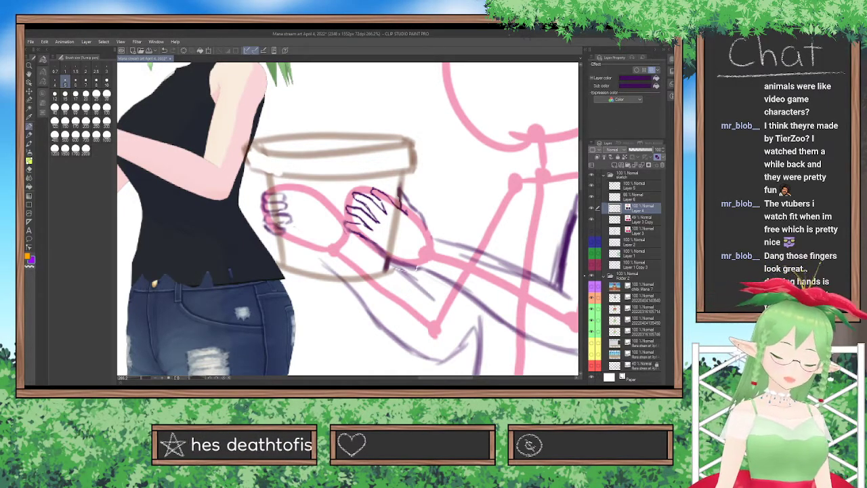
Select the nearer hand with the Selection pen, adjust its shape slightly with a transform, and deselect it.
left_click(29, 99)
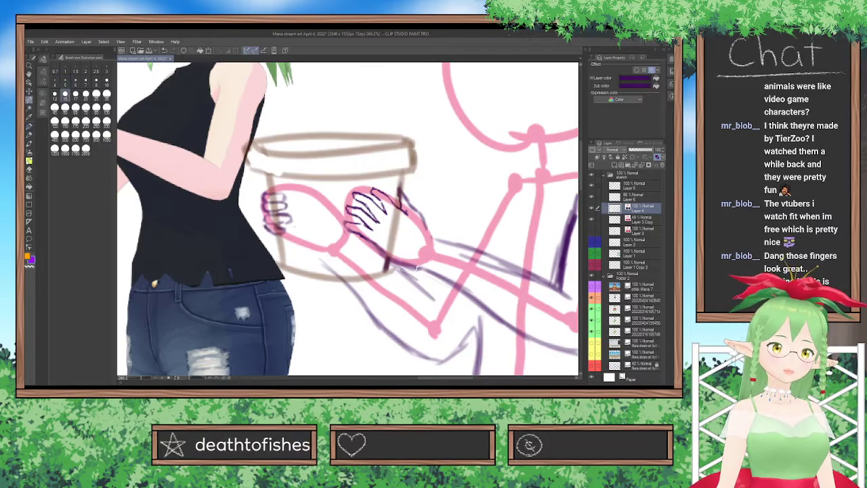
mouse_move(341, 218)
left_mouse_down()
mouse_move(402, 257)
mouse_move(354, 202)
mouse_move(337, 207)
mouse_move(357, 184)
mouse_move(399, 211)
mouse_move(380, 181)
mouse_move(416, 265)
mouse_move(400, 239)
left_mouse_up()
key("ctrl+t")
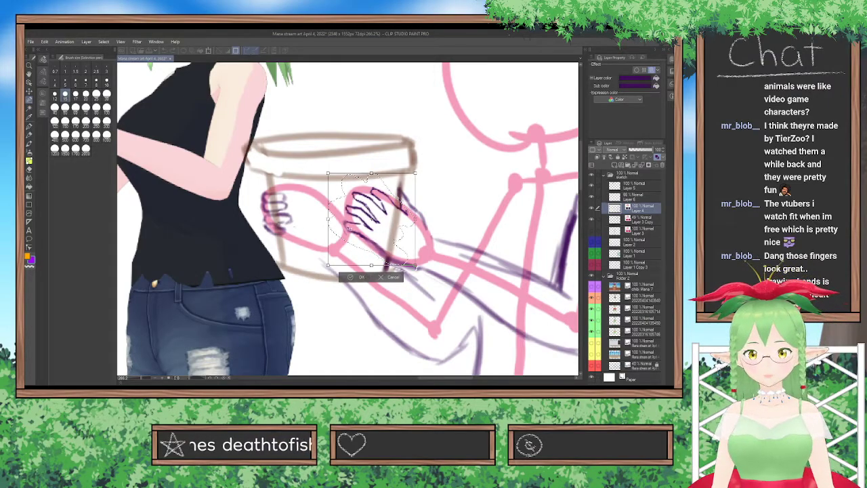
left_click_drag(329, 265, 334, 263)
left_click_drag(414, 173, 413, 180)
key("ctrl+z")
key("ctrl+z")
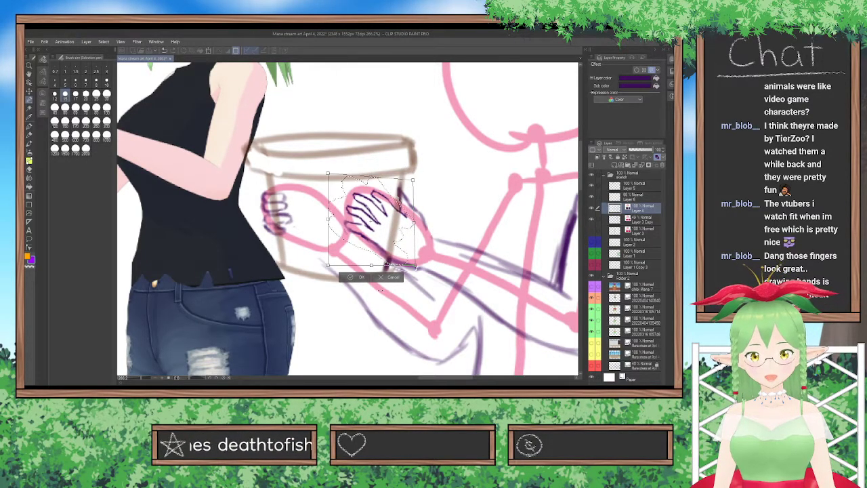
key("Return")
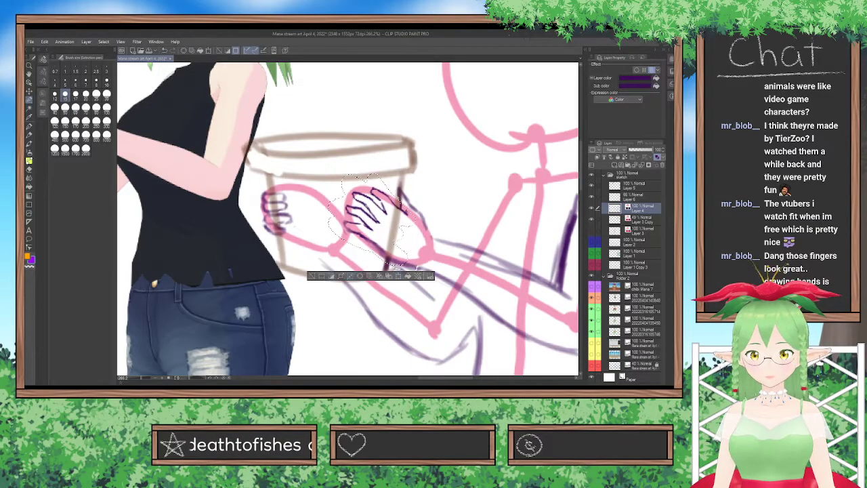
key("ctrl+d")
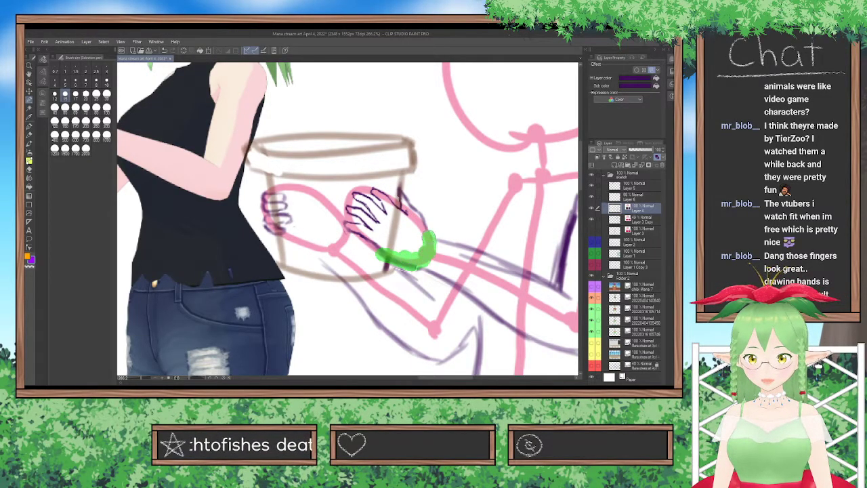
Select the lower palm and wrist outline of the nearer hand, shift it slightly inward with two transforms, and deselect it.
left_click_drag(429, 236, 430, 238)
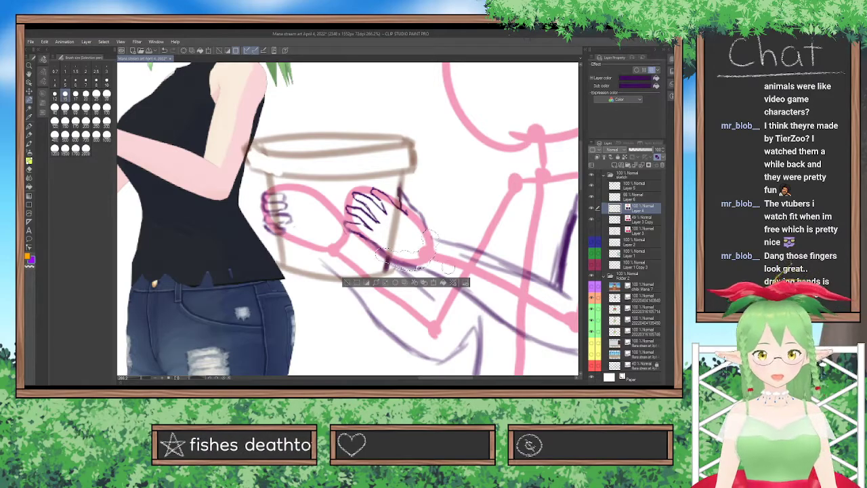
key("ctrl+t")
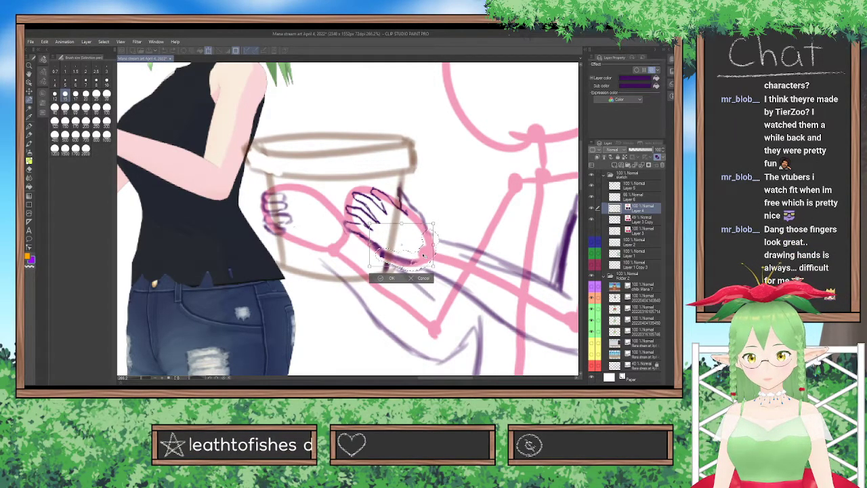
key("Return")
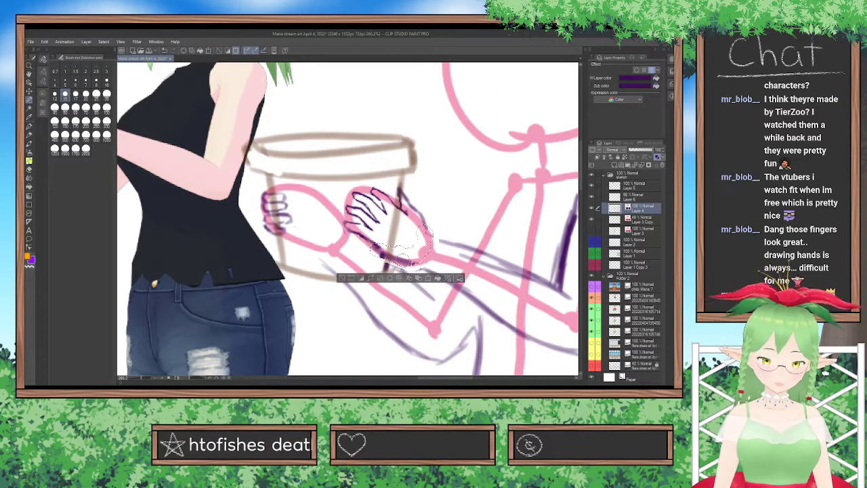
key("ctrl+t")
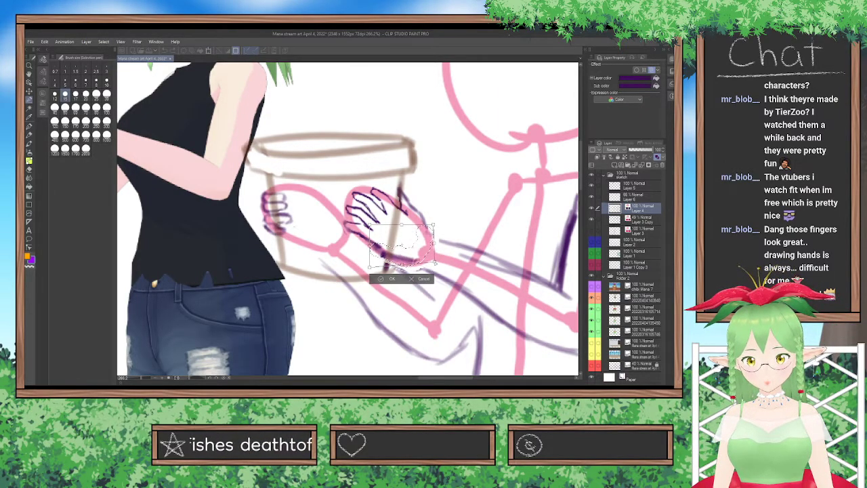
key("Return")
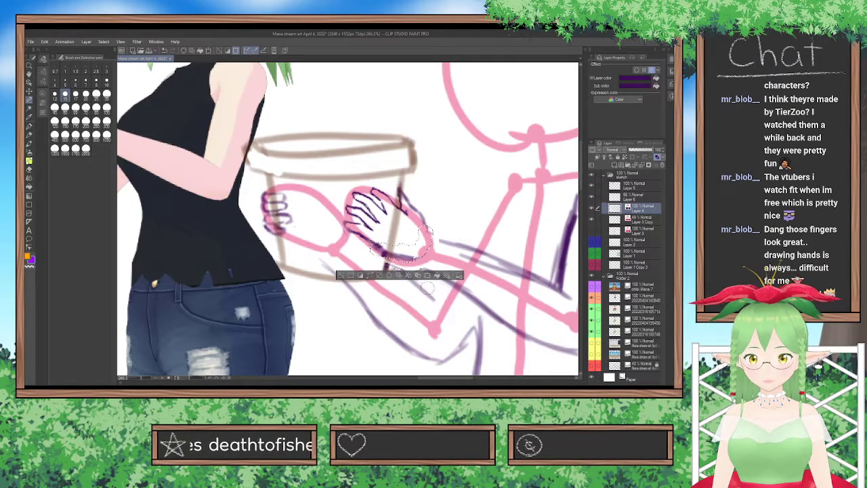
key("ctrl+d")
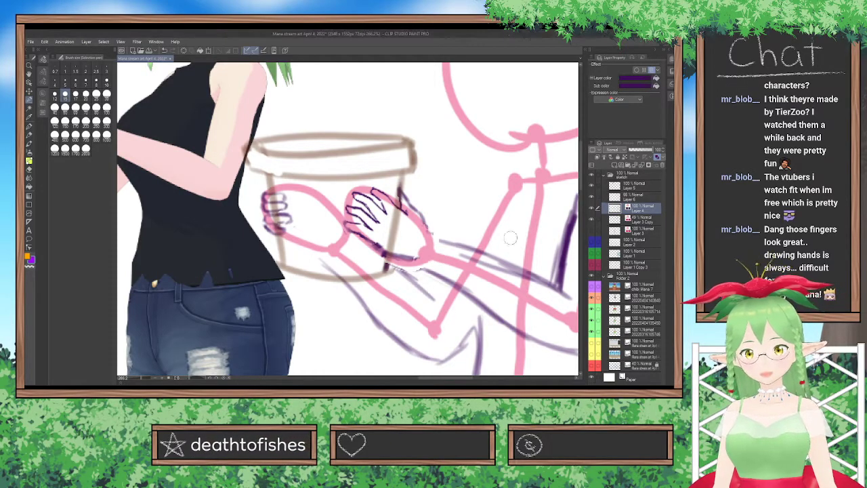
Switch to the Lighter pencil and sketch the neck lines between the head circle and the shoulders.
scroll(575, 176, "down", 3)
scroll(387, 217, "down", 4)
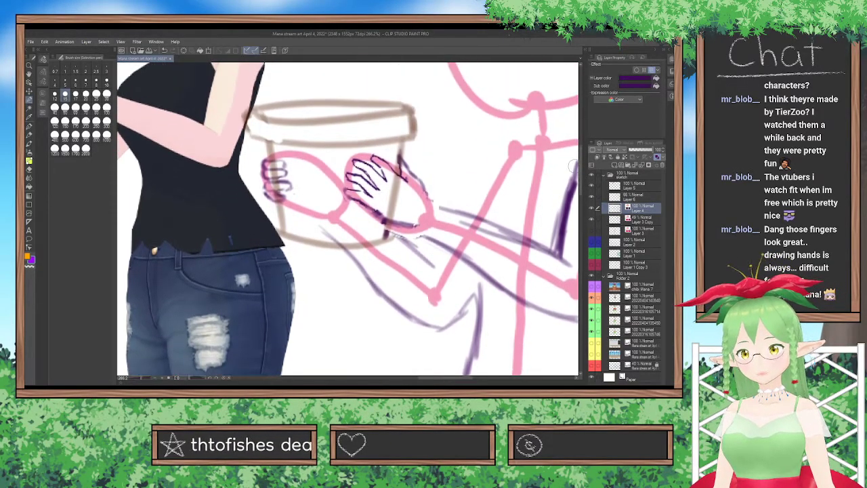
scroll(387, 210, "down", 3)
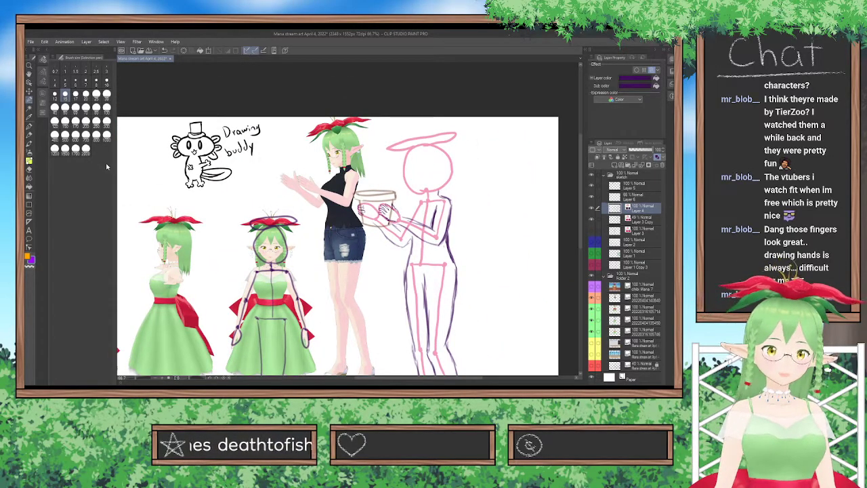
key("p")
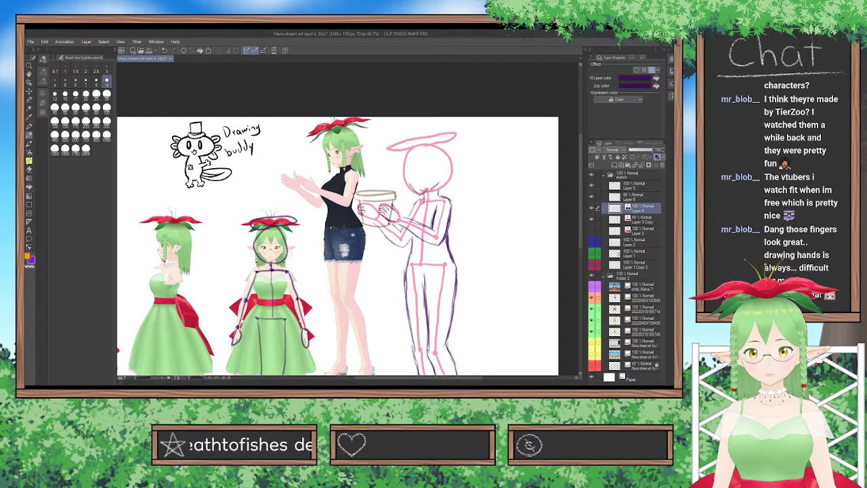
Sketch the front edge of the face along the pot-facing side of the head circle, using the side-facing reference figure as a guide.
scroll(323, 87, "up", 2)
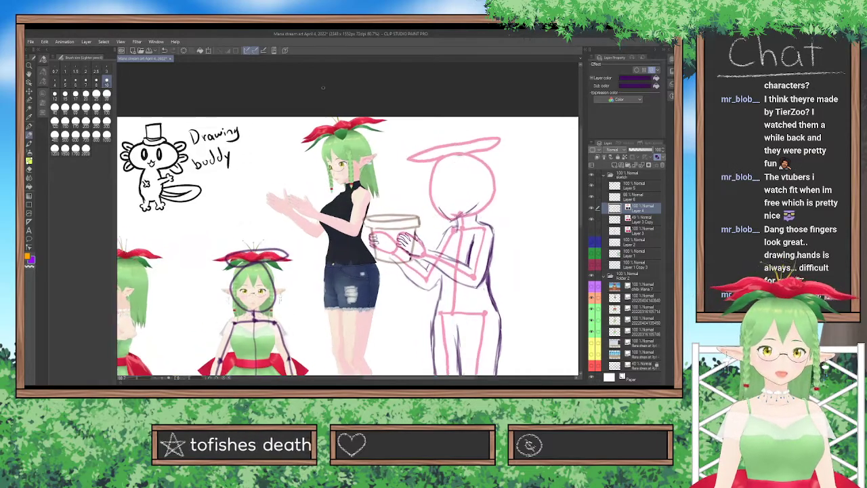
scroll(324, 87, "up", 1)
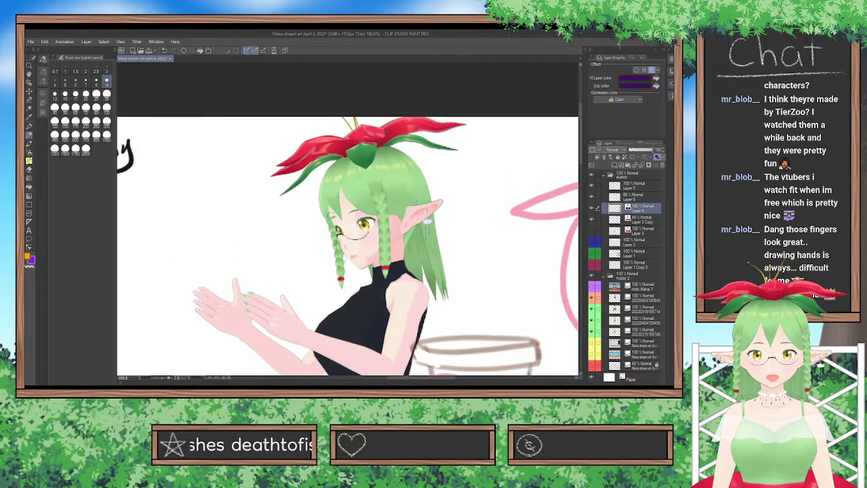
mouse_move(338, 238)
left_mouse_down()
mouse_move(359, 265)
mouse_move(362, 258)
left_mouse_up()
scroll(487, 133, "down", 7)
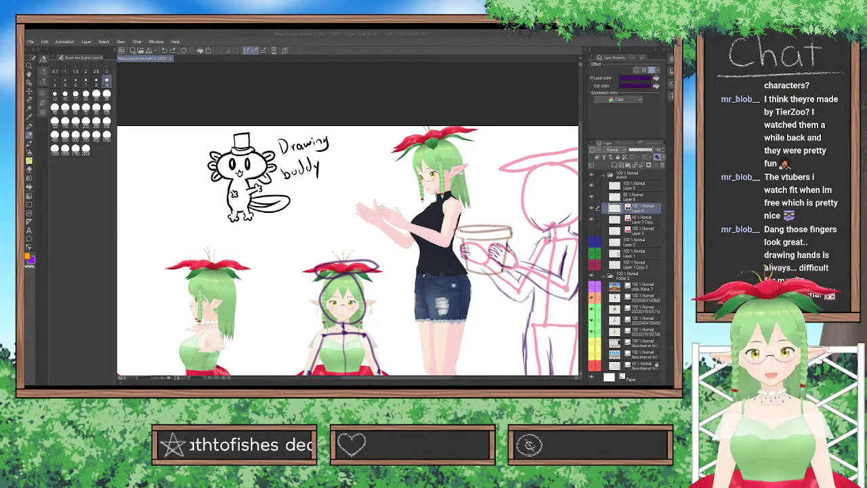
left_click(516, 156)
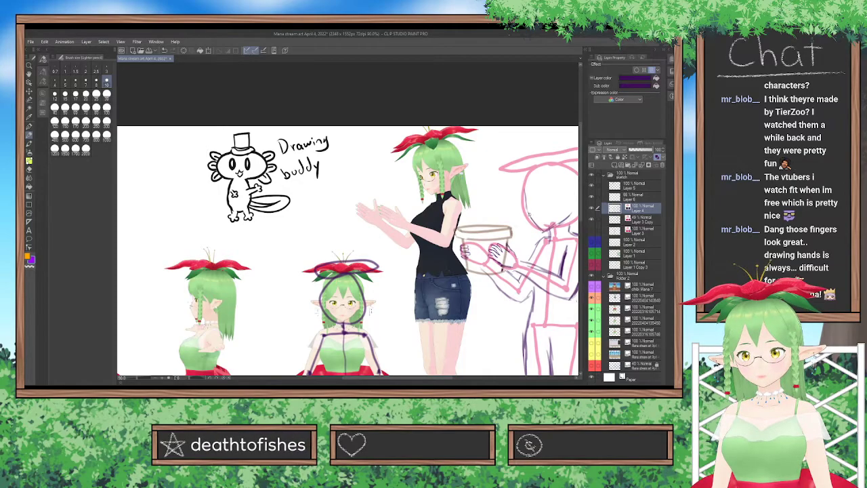
left_click_drag(526, 197, 527, 208)
left_click_drag(526, 194, 525, 183)
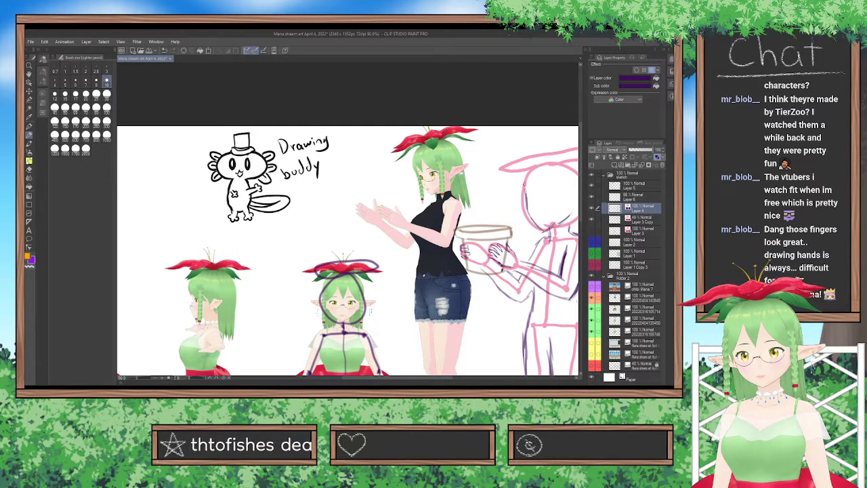
Sketch the top and back edge of the inner head shape and a short line down the back of the neck.
left_click_drag(414, 377, 437, 377)
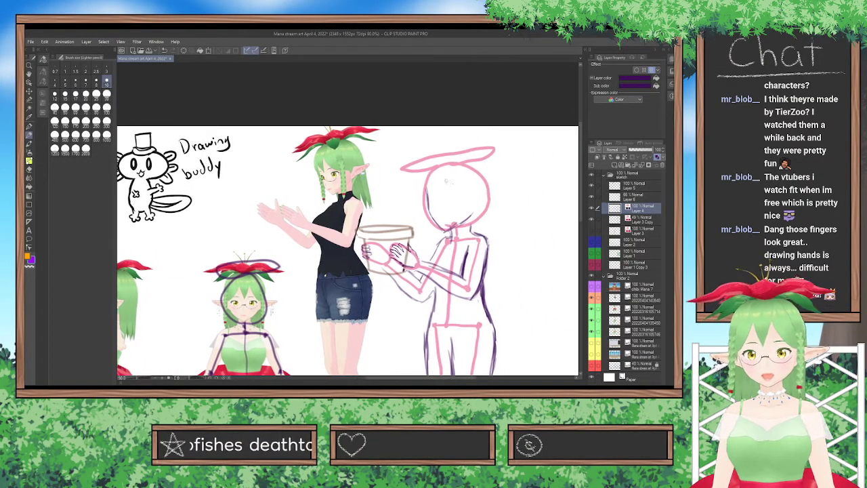
mouse_move(428, 179)
left_mouse_down()
mouse_move(452, 168)
mouse_move(469, 174)
left_mouse_up()
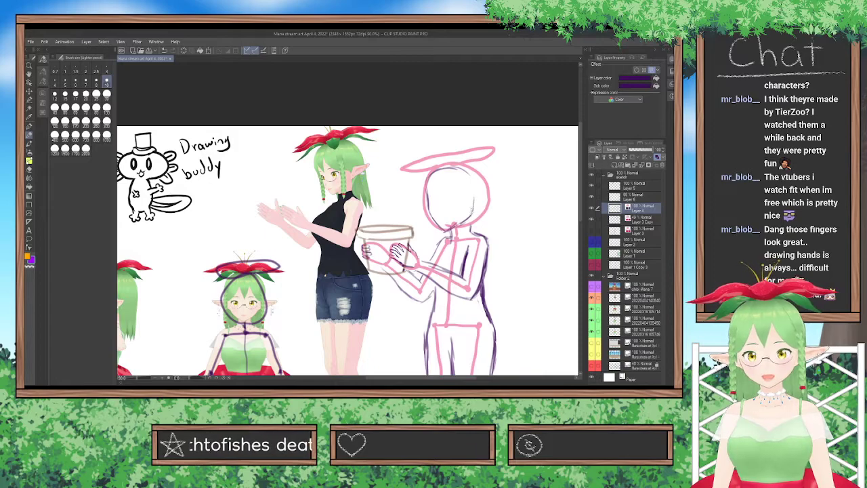
left_click_drag(467, 175, 474, 195)
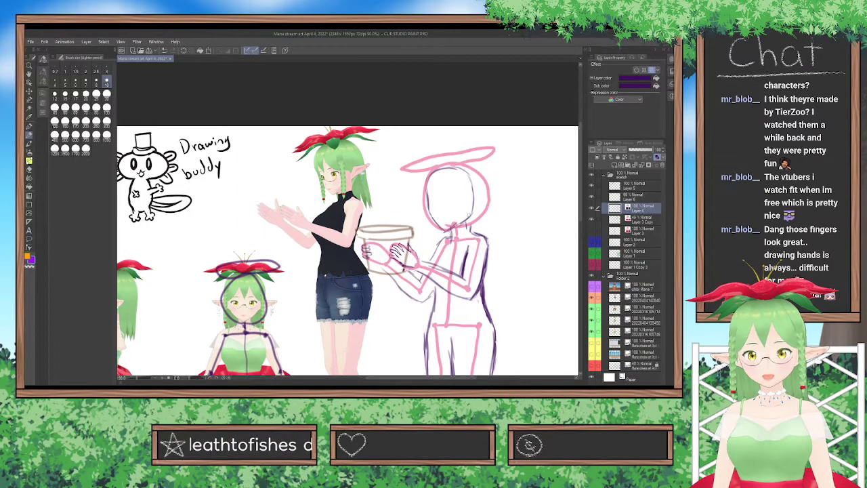
left_click_drag(469, 221, 469, 234)
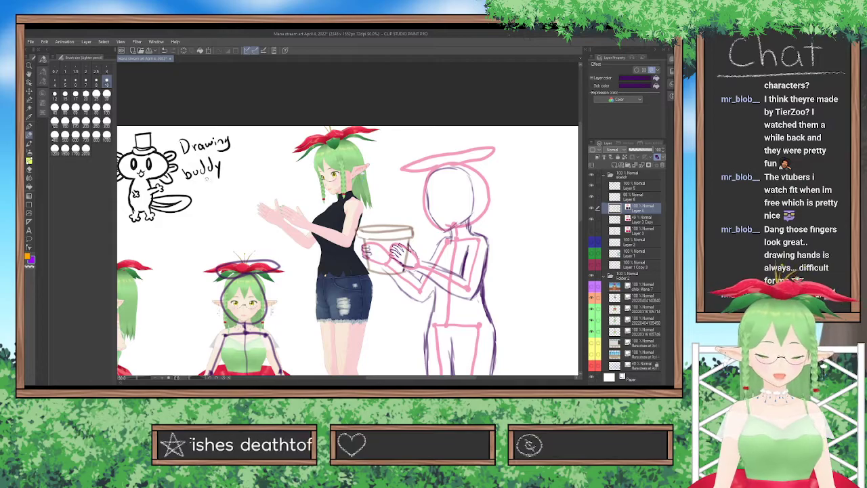
left_click(29, 169)
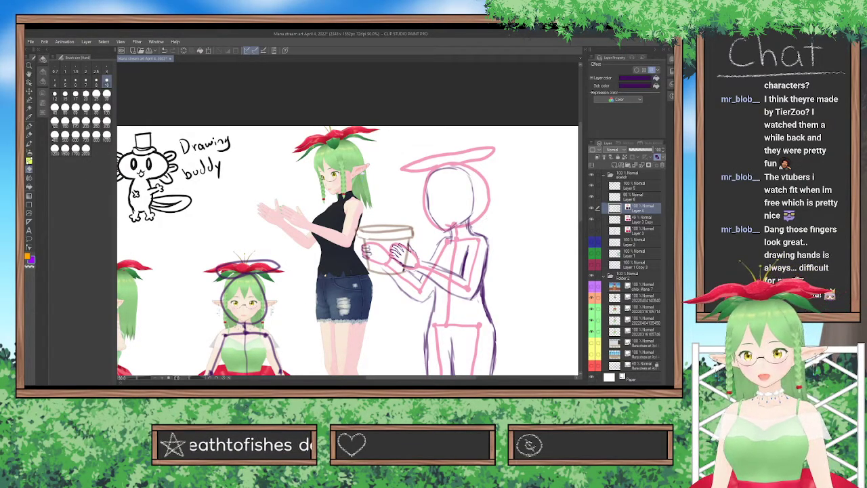
Erase the stray line near the base of the head and sketch the eyes, brows, glasses, nose and mouth on the face.
left_click_drag(471, 220, 469, 229)
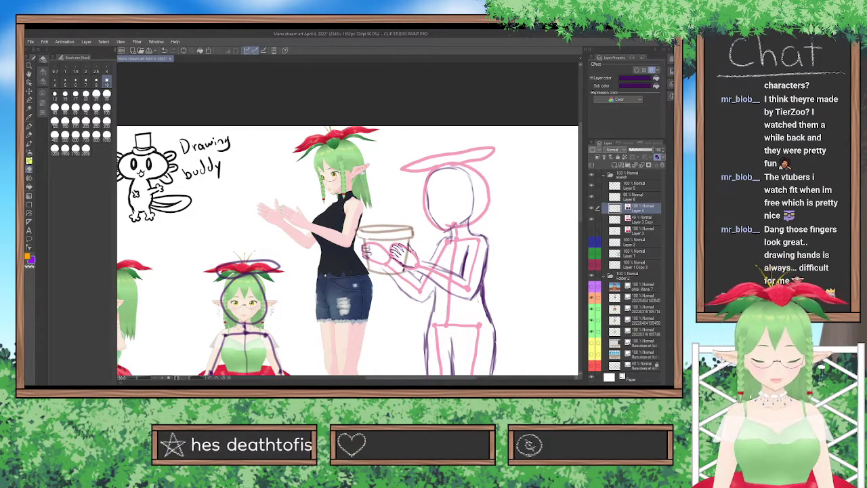
left_click(29, 135)
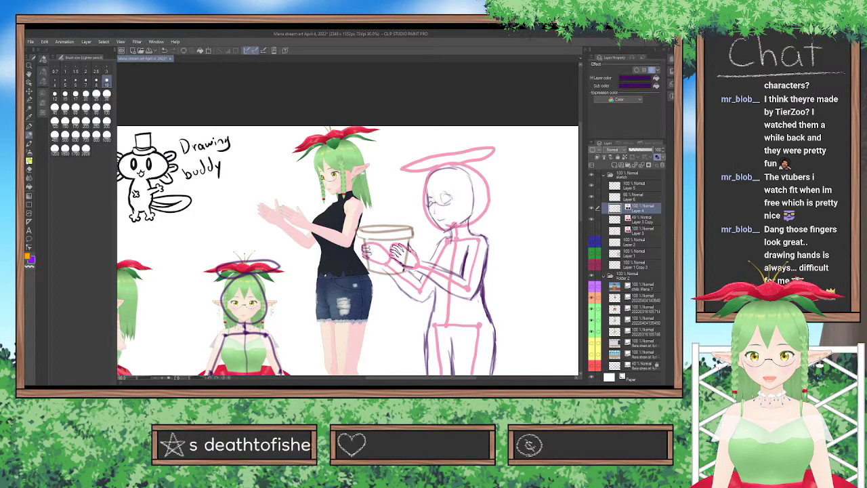
scroll(448, 148, "up", 2)
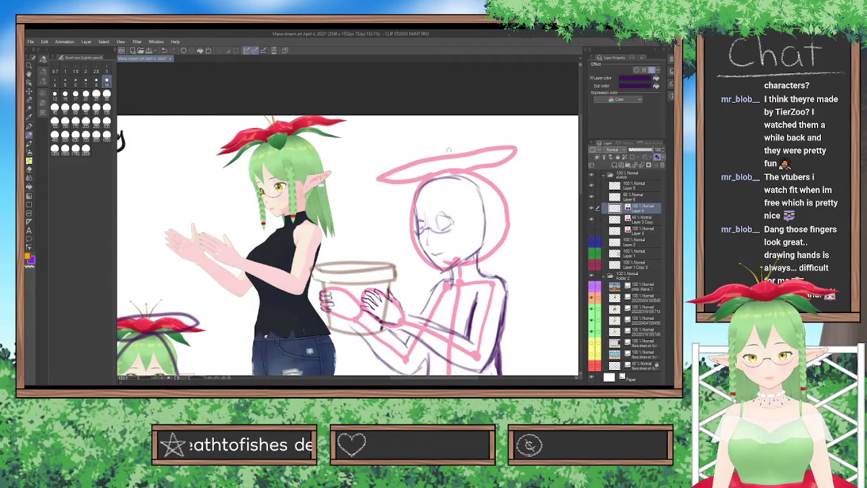
scroll(448, 148, "up", 2)
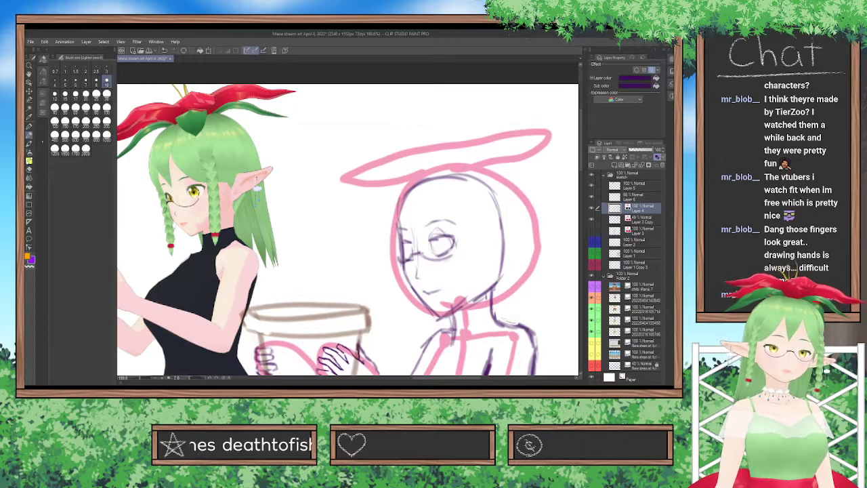
left_click(29, 170)
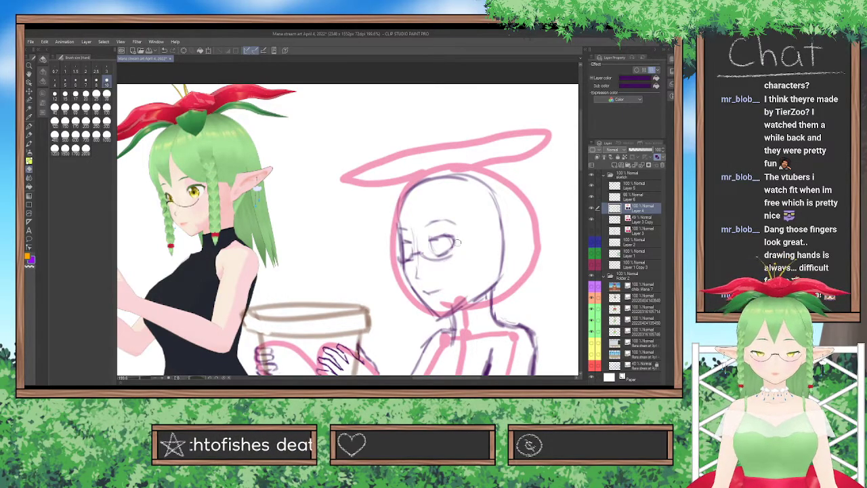
left_click(29, 135)
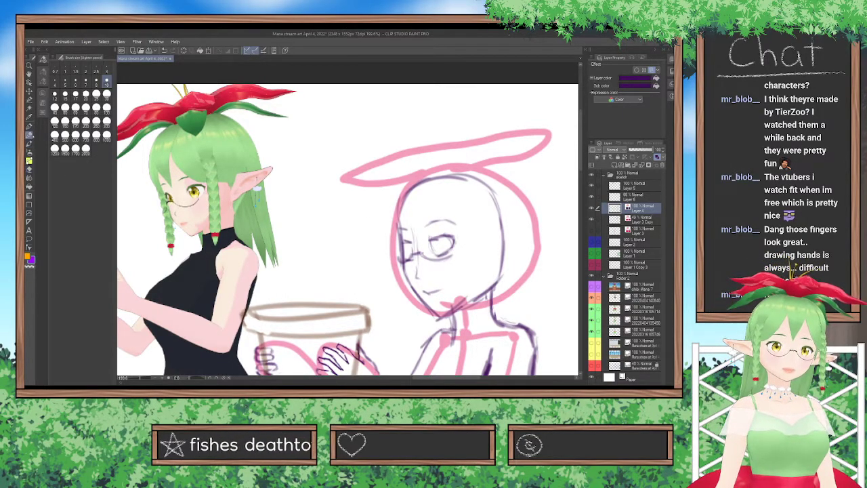
Redraw the back edge of the head slightly further out, curving it down toward the neck.
left_click_drag(498, 278, 511, 252)
key("ctrl+z")
left_click_drag(495, 192, 504, 221)
mouse_move(496, 283)
left_mouse_down()
mouse_move(511, 251)
mouse_move(506, 218)
mouse_move(500, 280)
left_mouse_up()
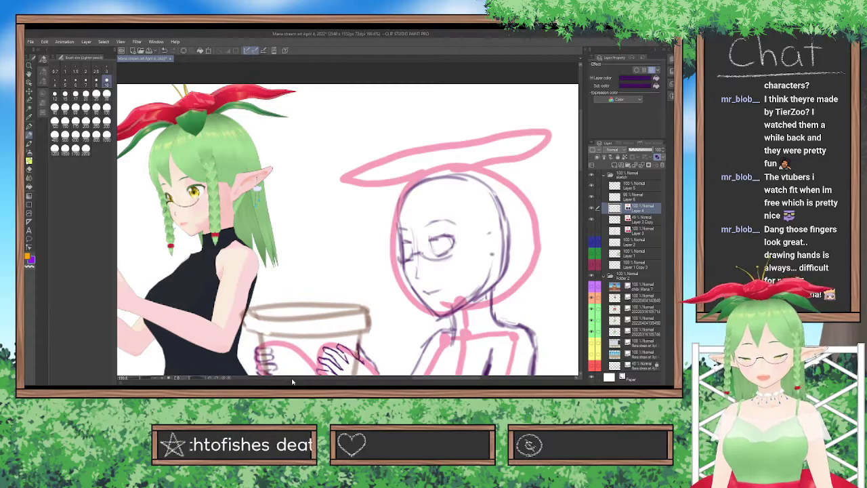
Sketch the long pointed ear on the back side of the head, redoing its upper edge until it fits.
left_click_drag(488, 231, 560, 212)
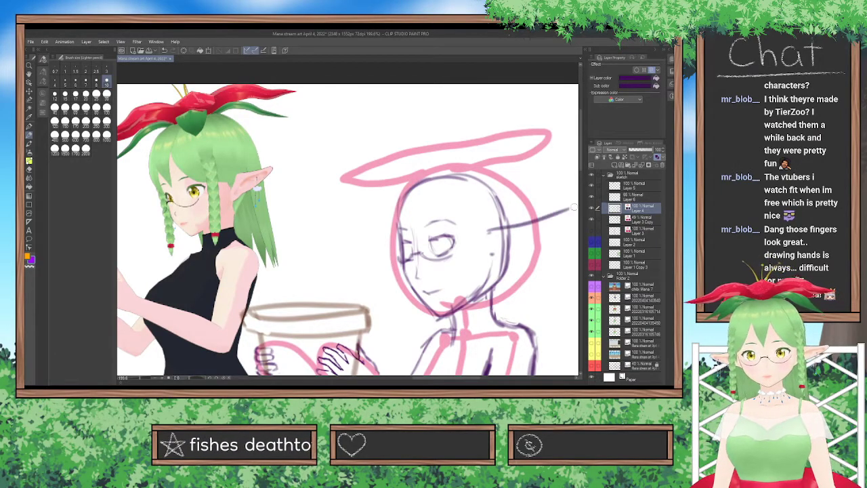
key("ctrl+z")
left_click_drag(488, 232, 535, 220)
key("ctrl+z")
key("ctrl+z")
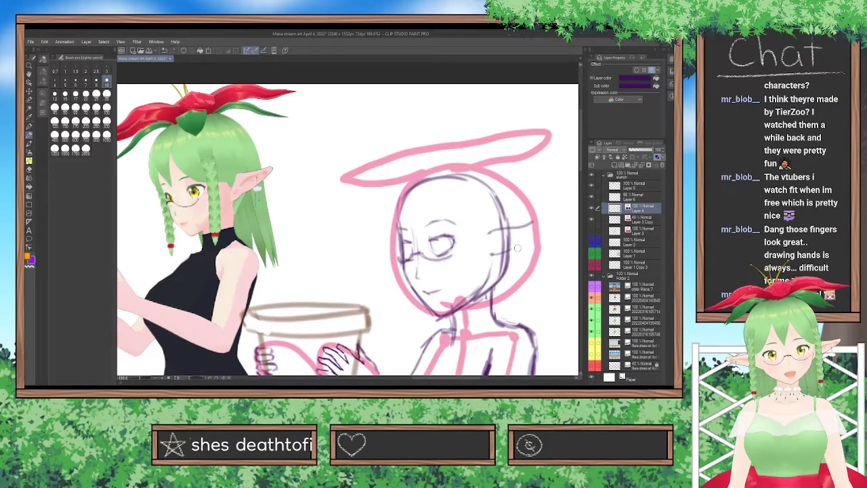
left_click_drag(512, 249, 536, 233)
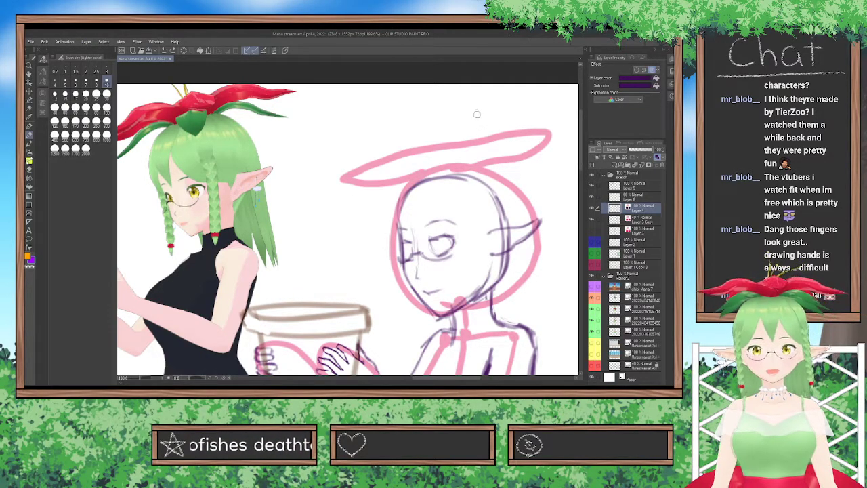
Sketch the bangs, side braids, earring and long hair strand down the back, and clean up the strand with the eraser.
scroll(471, 133, "down", 2)
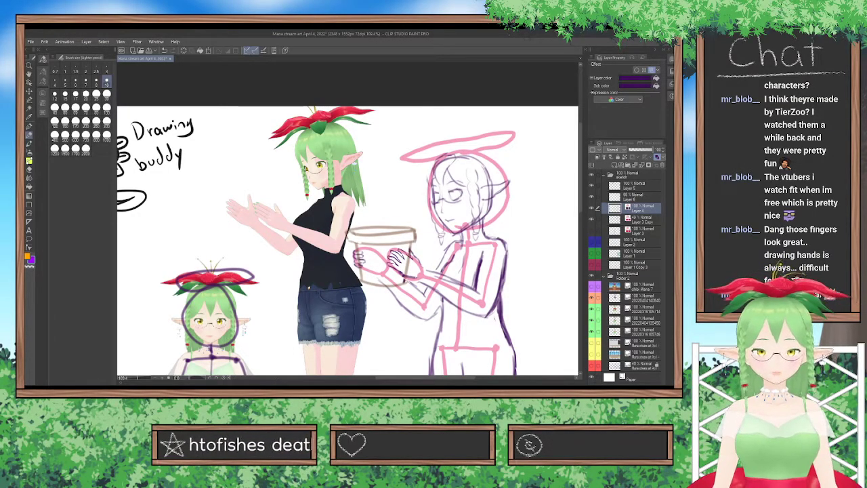
left_click(275, 386)
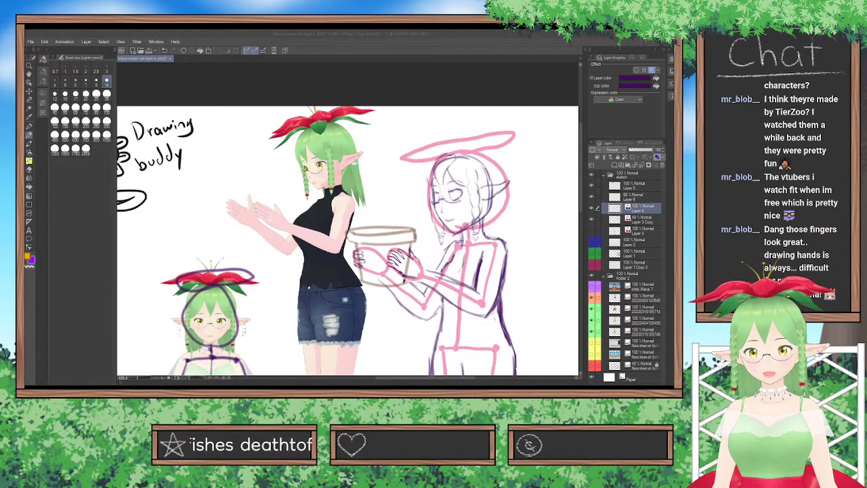
left_click(426, 255)
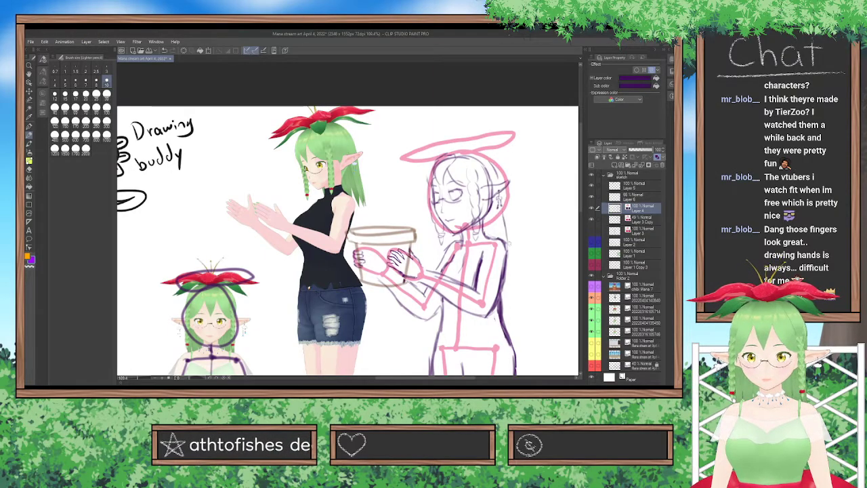
left_click_drag(510, 269, 502, 203)
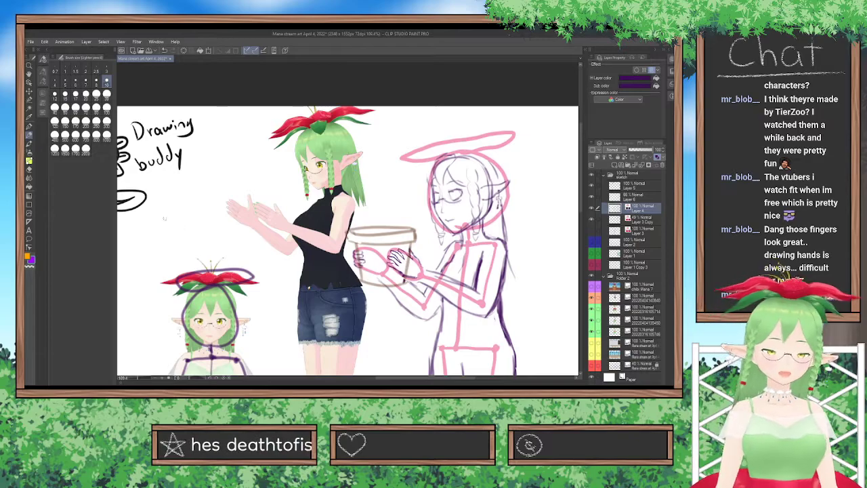
key("e")
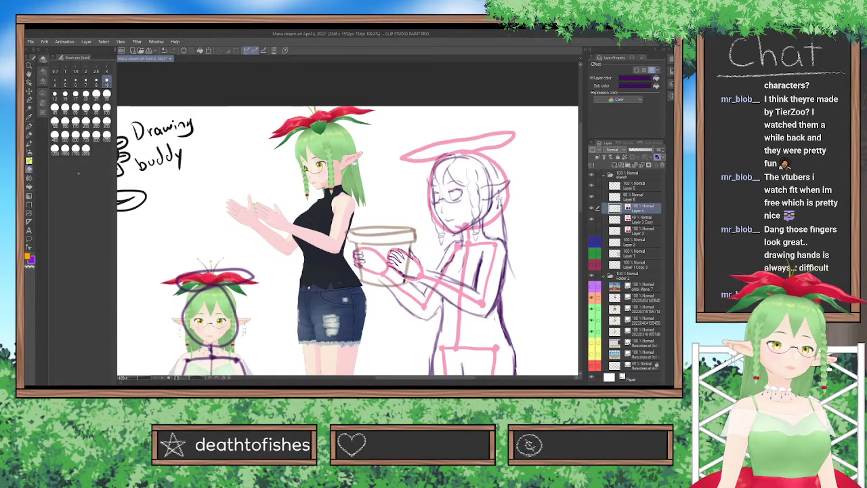
mouse_move(505, 219)
left_mouse_down()
mouse_move(506, 237)
mouse_move(504, 212)
left_mouse_up()
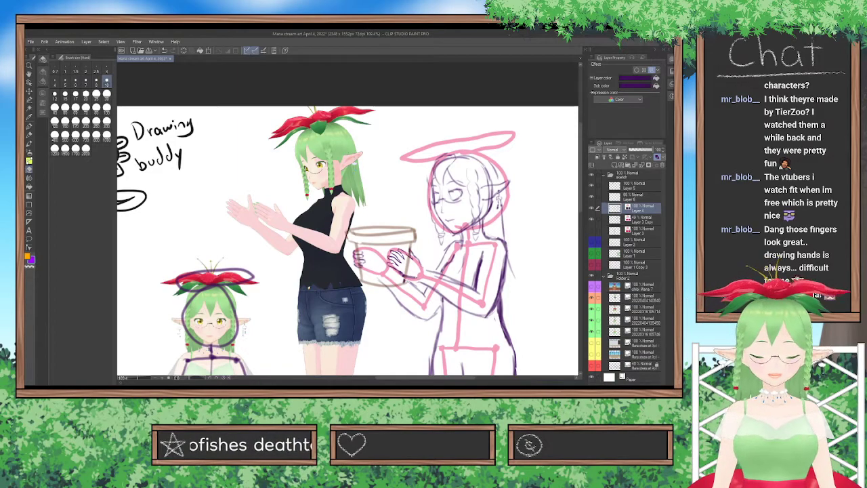
Select the long hair strand behind the shoulder and transform it to sit closer to the character's back.
left_click(29, 100)
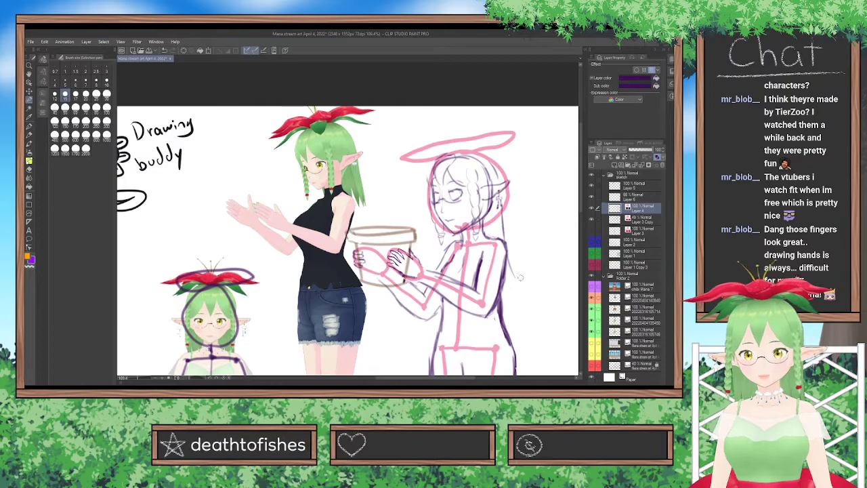
left_click_drag(506, 241, 503, 215)
mouse_move(514, 276)
left_mouse_down()
mouse_move(505, 234)
mouse_move(511, 219)
left_mouse_up()
key("ctrl+t")
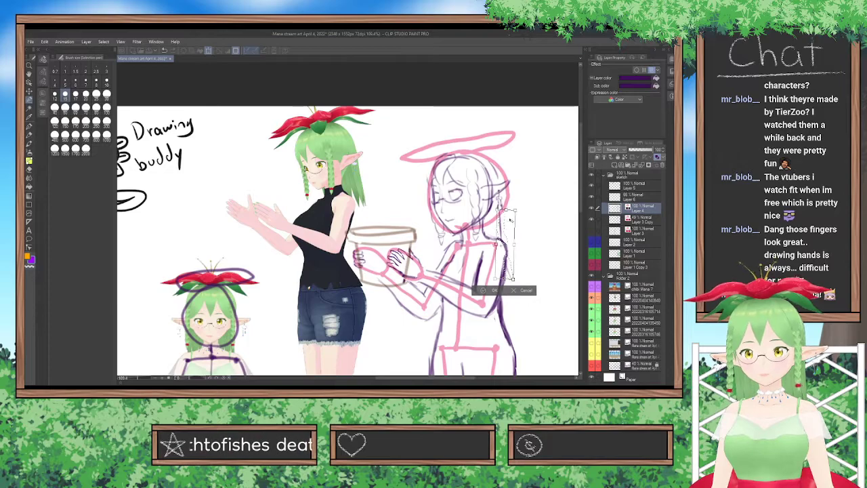
key("Return")
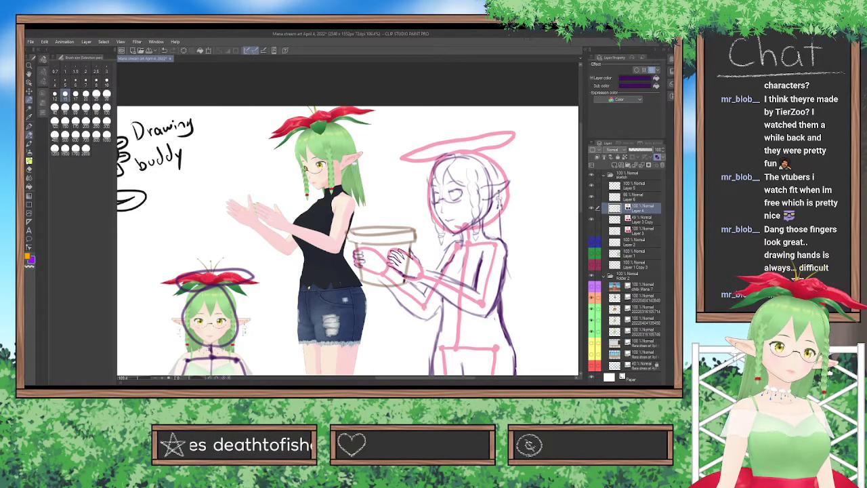
Sketch the flower hat's petals over the pink guide shape with the Lighter pencil and add thin stamens on top.
key("p")
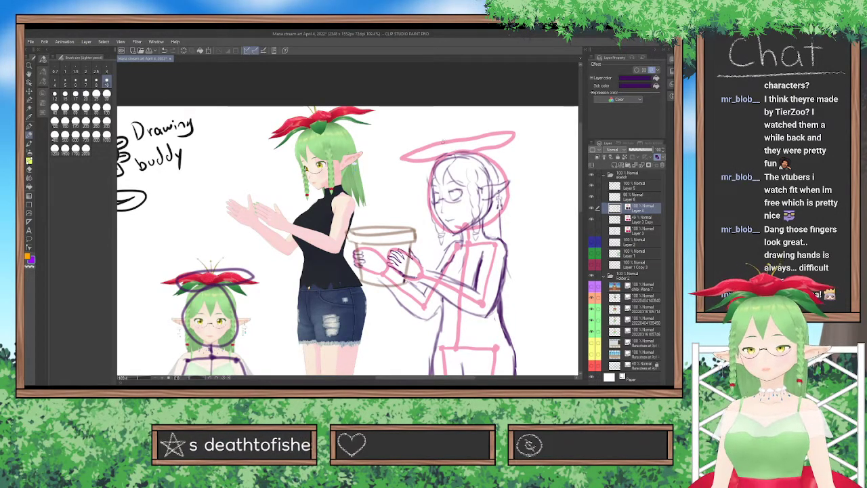
mouse_move(466, 140)
left_mouse_down()
mouse_move(485, 163)
mouse_move(478, 137)
mouse_move(394, 165)
mouse_move(435, 164)
left_mouse_up()
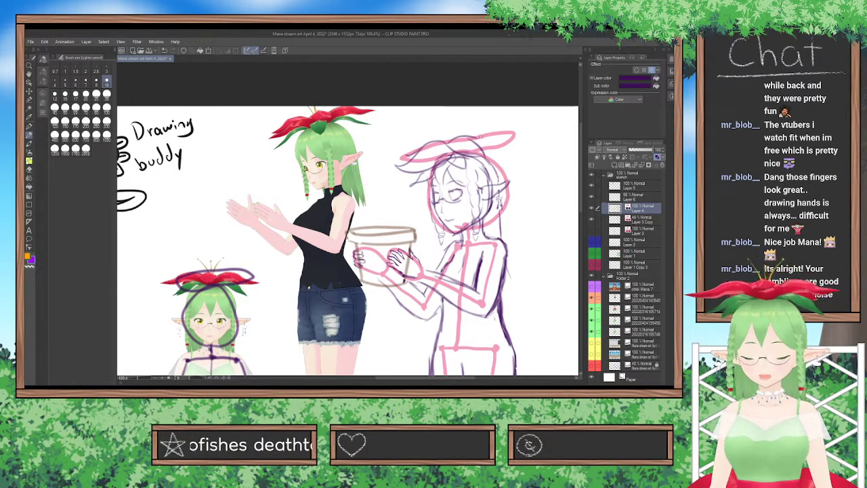
left_click_drag(478, 139, 520, 131)
left_click_drag(480, 152, 521, 132)
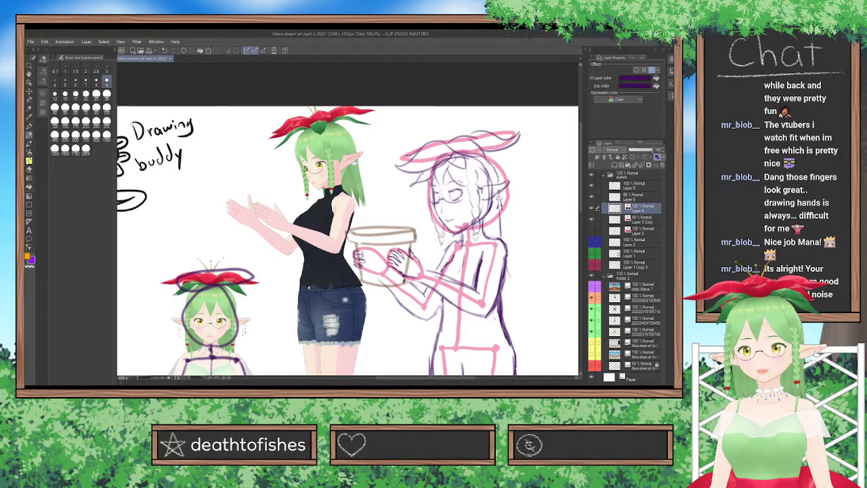
left_click_drag(480, 153, 502, 160)
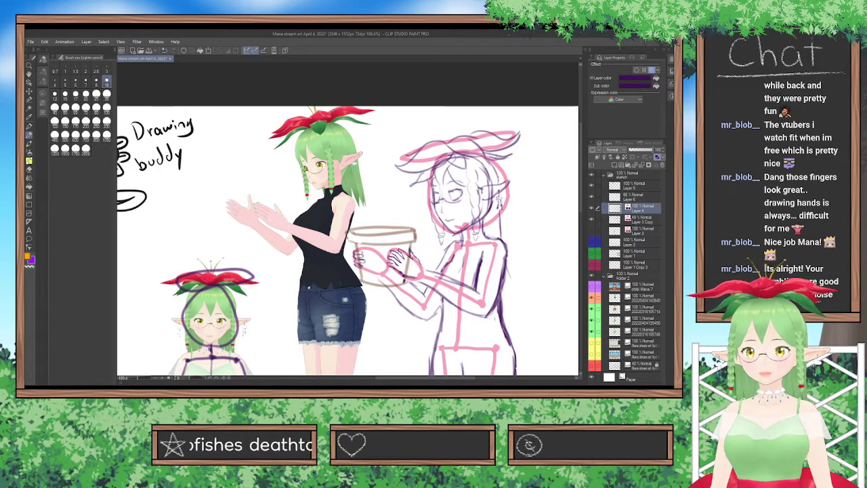
mouse_move(455, 137)
left_mouse_down()
mouse_move(462, 111)
mouse_move(450, 133)
mouse_move(437, 126)
mouse_move(465, 116)
left_mouse_up()
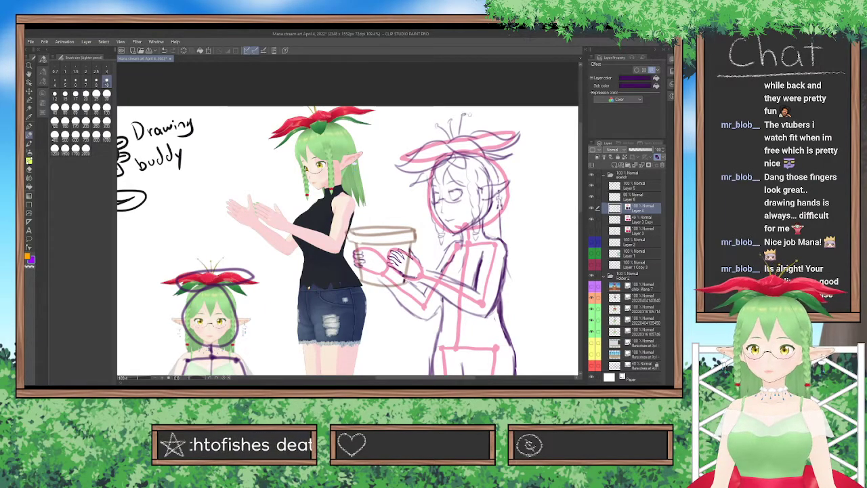
Check the full-body sketch with the pink pose skeleton hidden, and show the skeleton again.
scroll(486, 149, "down", 4)
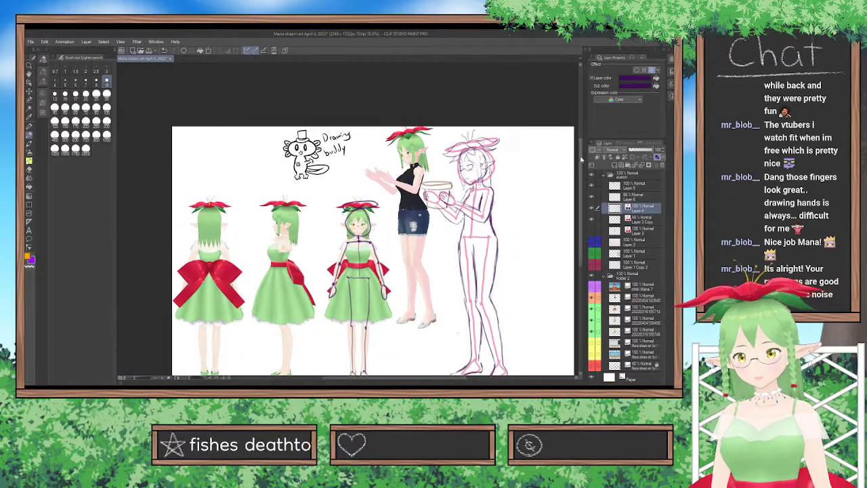
left_click(592, 220)
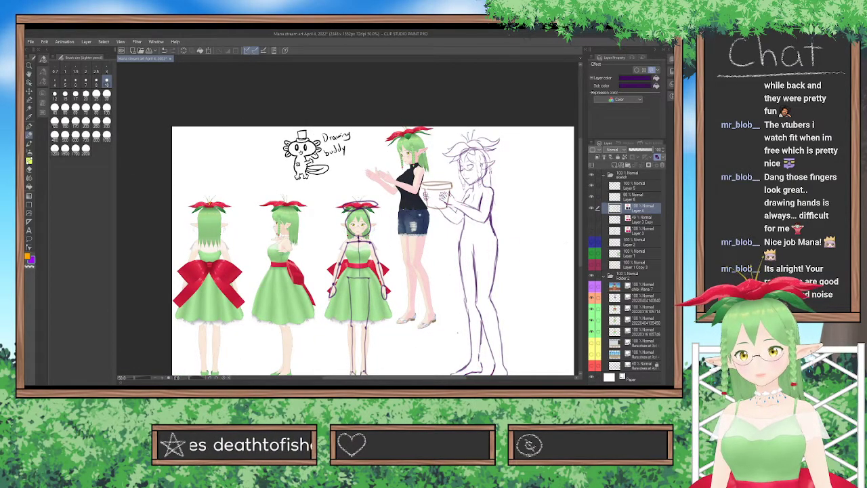
left_click(593, 221)
left_click_drag(399, 379, 437, 380)
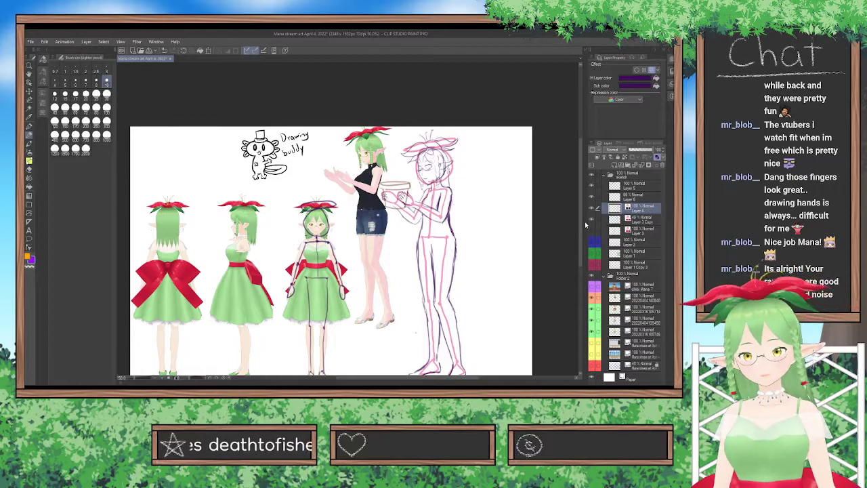
left_click_drag(581, 224, 581, 231)
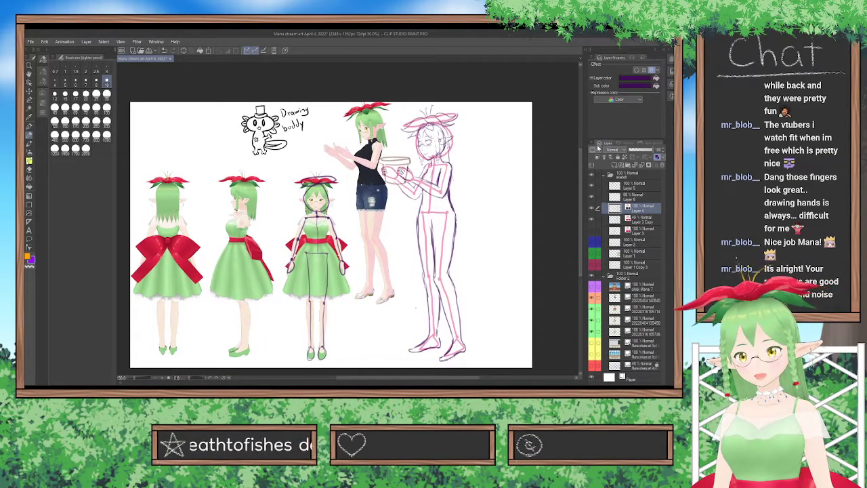
Add a new layer above the body sketch and set the drawing colour to dark olive yellow.
key("ctrl+shift+n")
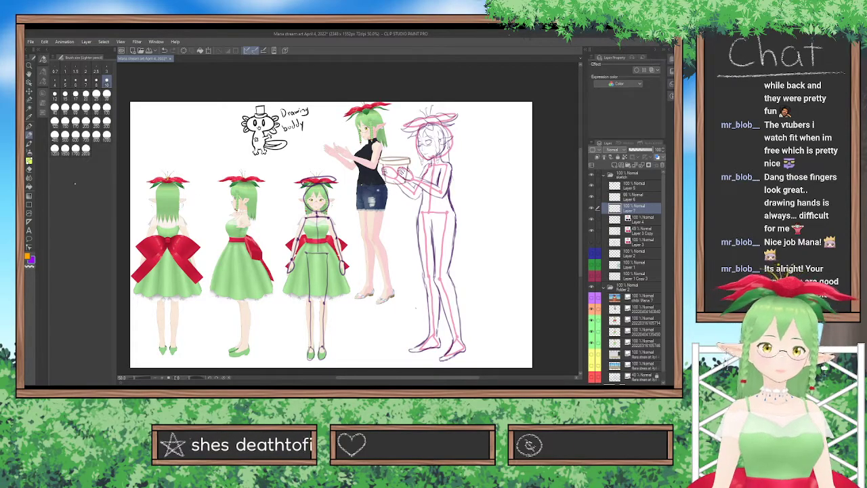
left_click(43, 102)
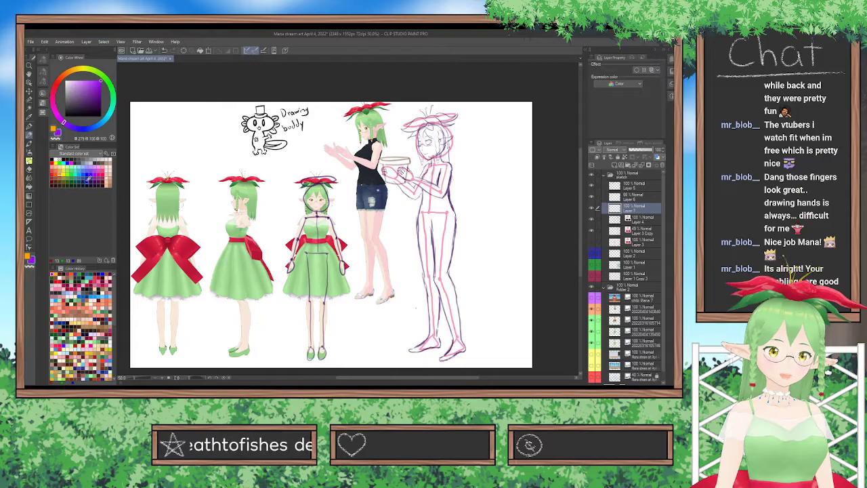
left_click(74, 180)
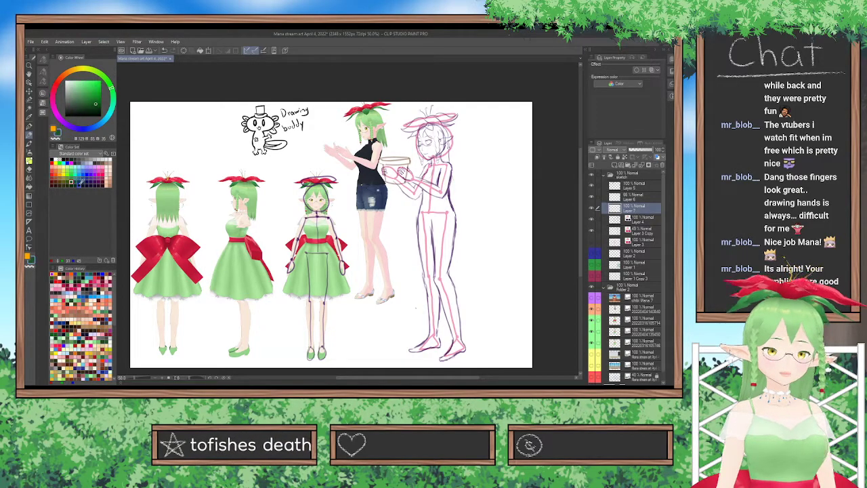
left_click(66, 182)
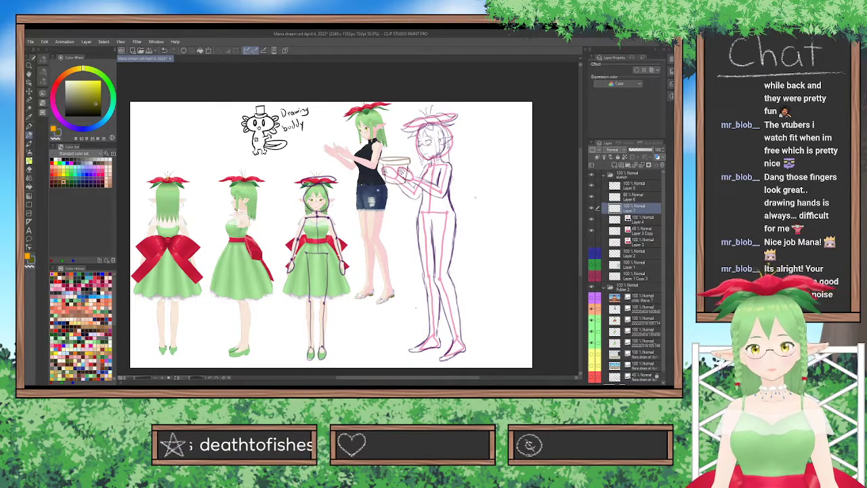
Sketch the dress's waistband around the waist and rough in the skirt's flared front and back edges in olive.
scroll(417, 303, "up", 1)
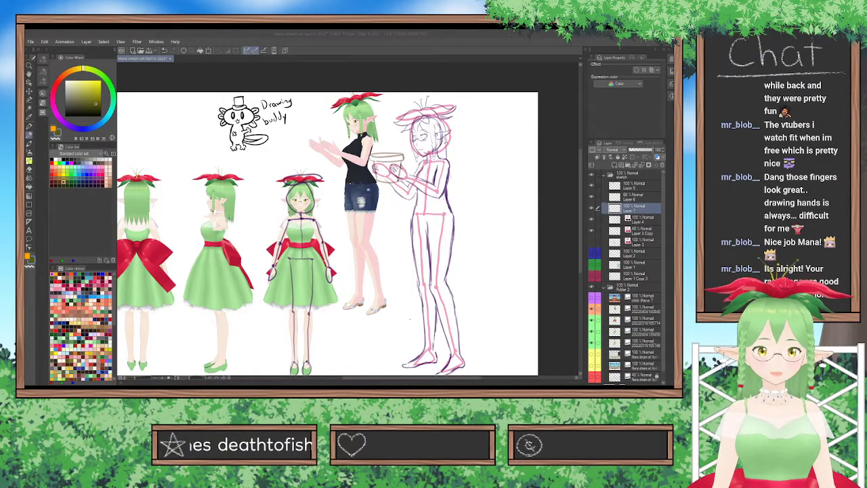
scroll(334, 279, "up", 2)
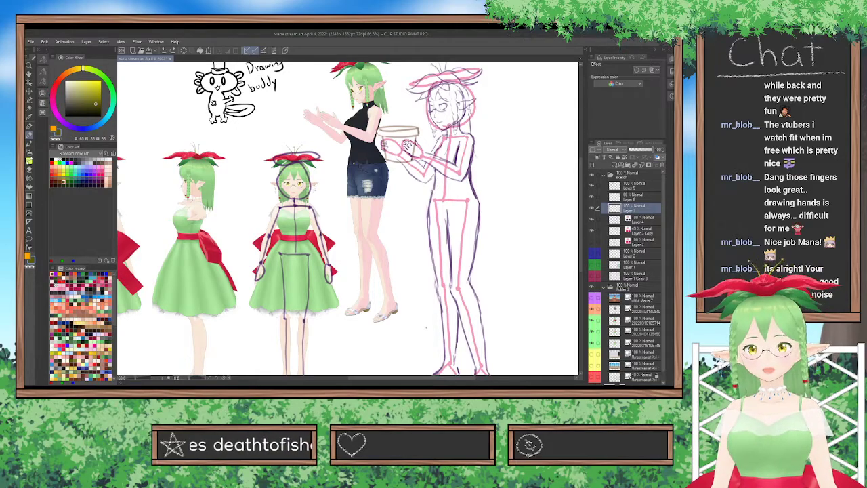
mouse_move(434, 180)
left_mouse_down()
mouse_move(472, 191)
mouse_move(449, 180)
mouse_move(478, 181)
mouse_move(430, 186)
mouse_move(408, 271)
mouse_move(428, 191)
left_mouse_up()
key("ctrl+z")
key("ctrl+z")
key("ctrl+z")
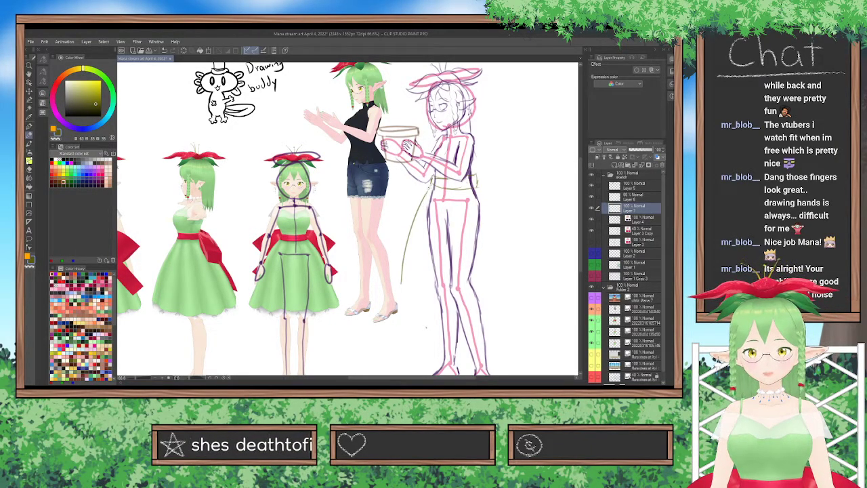
mouse_move(274, 245)
left_mouse_down()
mouse_move(267, 260)
mouse_move(317, 251)
mouse_move(287, 255)
mouse_move(331, 274)
left_mouse_up()
key("ctrl+z")
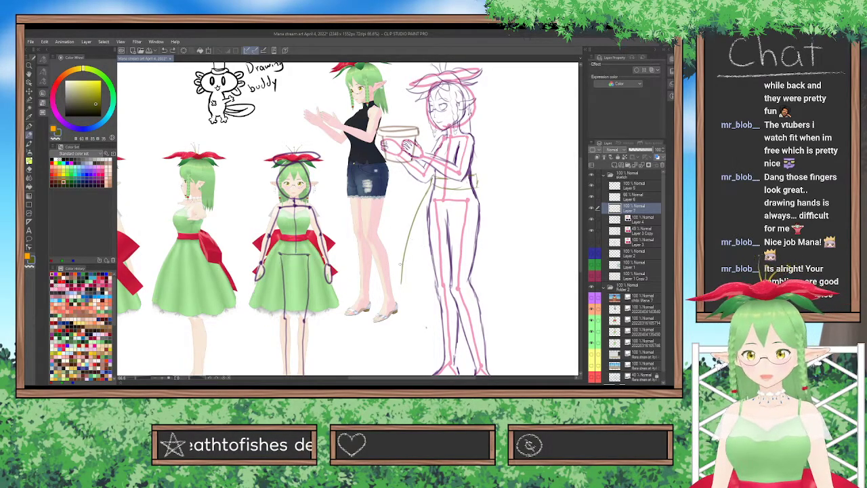
mouse_move(479, 184)
left_mouse_down()
mouse_move(509, 229)
mouse_move(512, 249)
left_mouse_up()
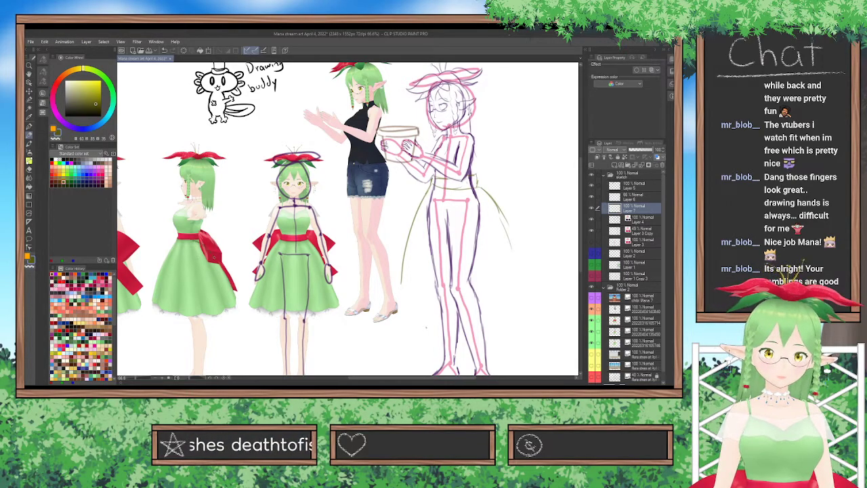
Trace the flared back edge of the skirt on the side-view reference dress.
mouse_move(154, 306)
left_mouse_down()
mouse_move(174, 249)
mouse_move(160, 292)
left_mouse_up()
key("ctrl+z")
key("ctrl+z")
key("ctrl+z")
left_click_drag(177, 242, 155, 308)
left_click_drag(221, 257, 245, 308)
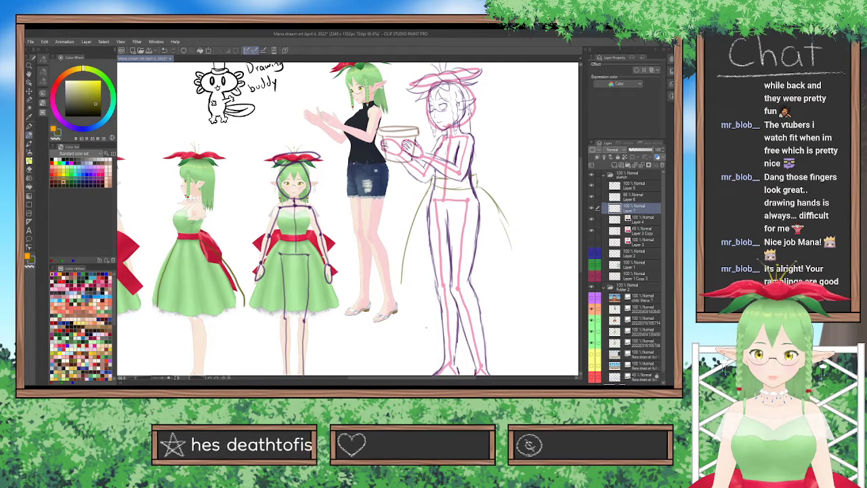
Extend both flared skirt edges down to knee height and join them with a curved hem.
mouse_move(428, 187)
left_mouse_down()
mouse_move(404, 281)
mouse_move(409, 239)
left_mouse_up()
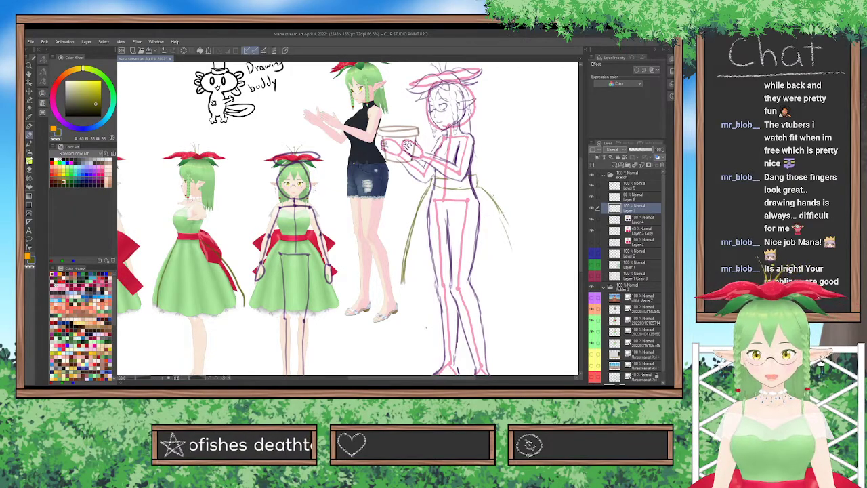
mouse_move(475, 185)
left_mouse_down()
mouse_move(494, 202)
mouse_move(522, 282)
left_mouse_up()
mouse_move(402, 282)
left_mouse_down()
mouse_move(469, 293)
mouse_move(534, 278)
mouse_move(524, 280)
left_mouse_up()
key("ctrl+z")
key("ctrl+z")
key("ctrl+z")
key("ctrl+z")
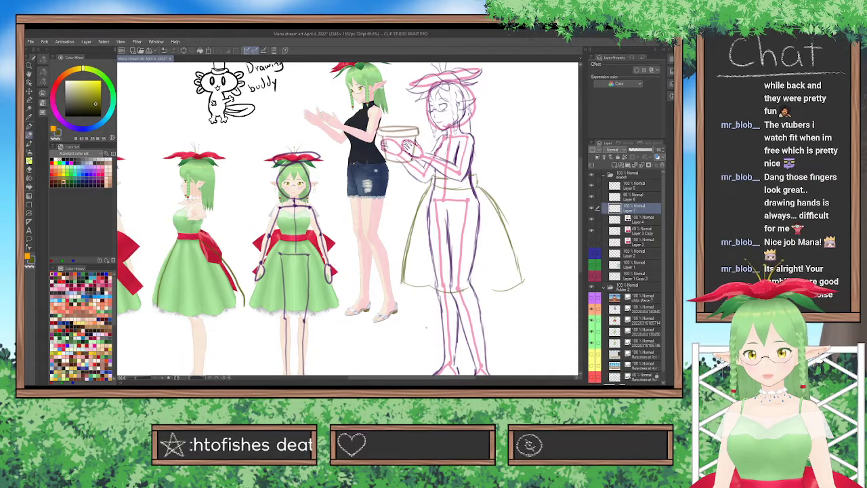
left_click_drag(465, 291, 493, 289)
key("ctrl+z")
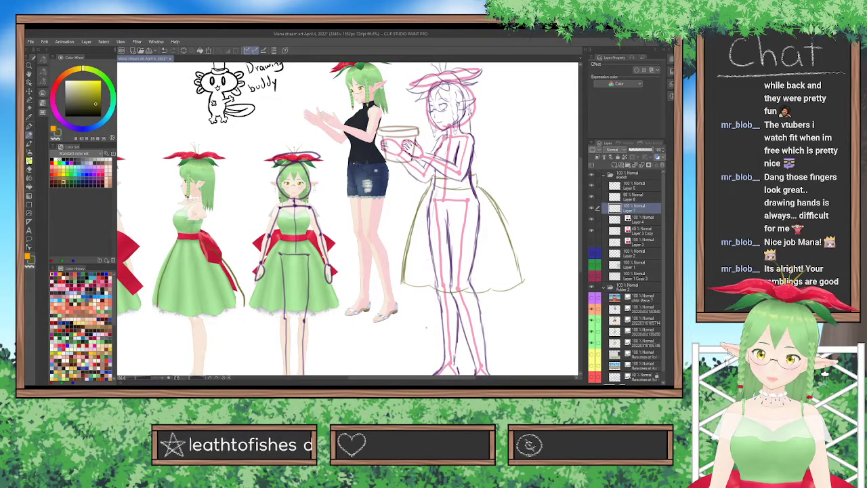
Sketch long fold lines inside the skirt, running between the hem and the waistband.
left_click_drag(429, 275, 429, 248)
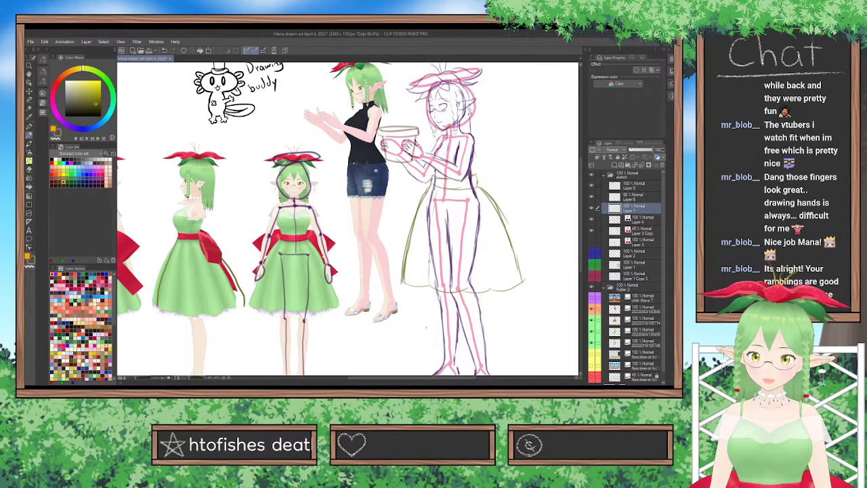
left_click_drag(466, 288, 454, 192)
left_click_drag(477, 222, 465, 188)
left_click_drag(492, 290, 479, 220)
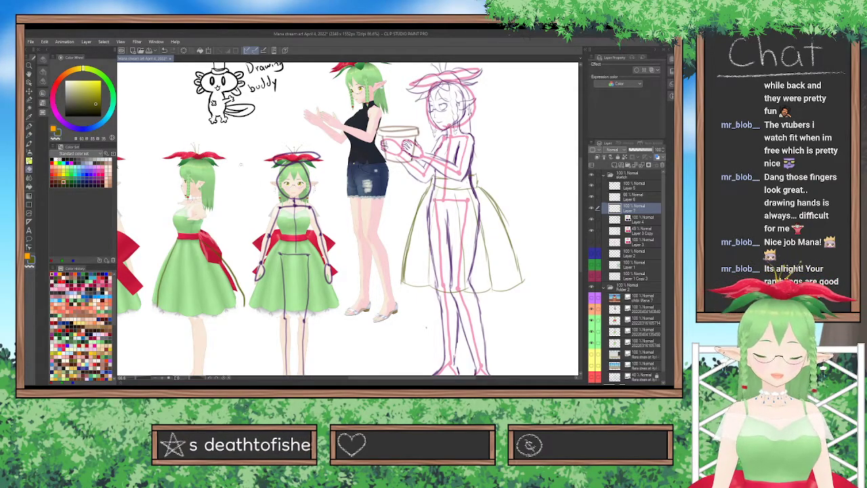
Erase the extra outer line along the upper back edge of the skirt.
left_click(40, 59)
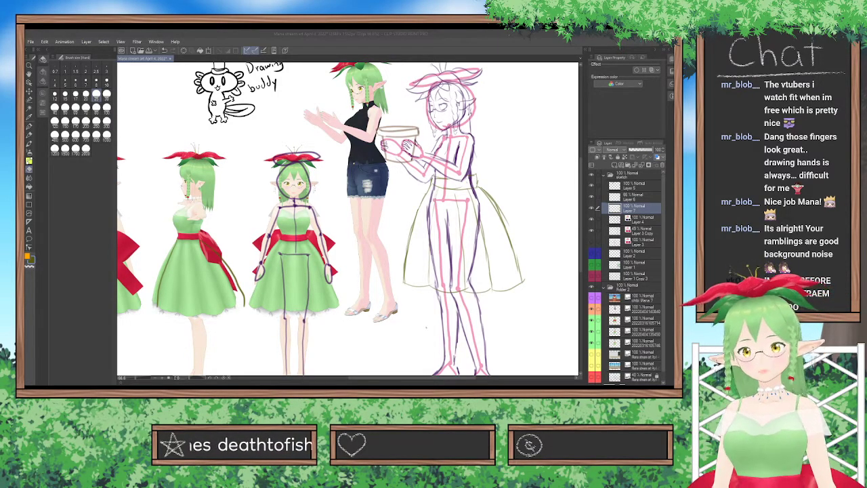
left_click(354, 337)
left_click_drag(482, 185, 504, 220)
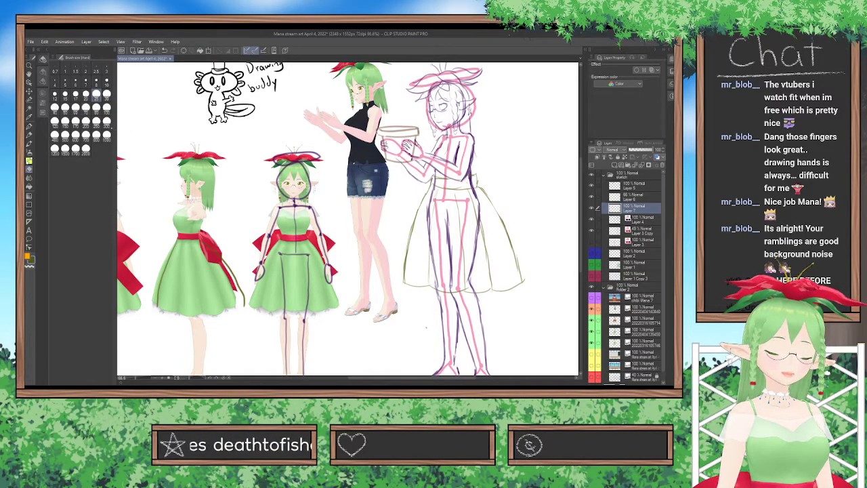
Redraw the back end of the waistband with the Lighter pencil and erase the excess beside it.
left_click(29, 135)
left_click_drag(476, 175, 476, 189)
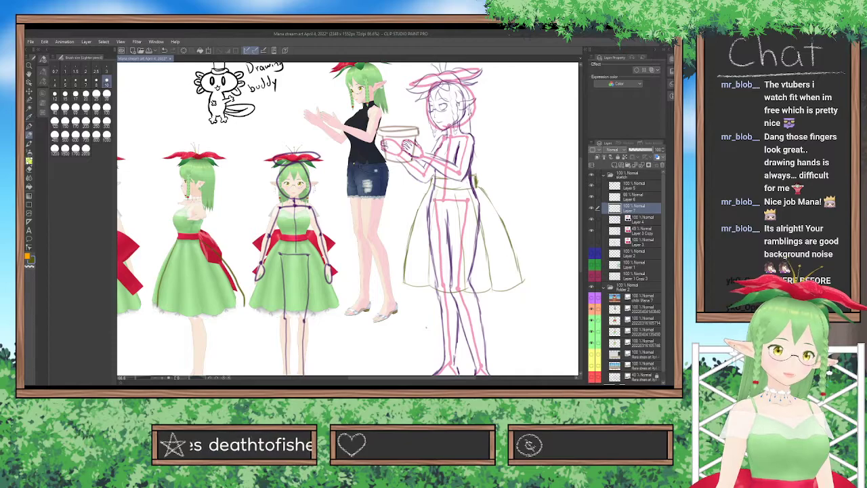
left_click(30, 168)
left_click_drag(479, 182, 482, 187)
left_click(29, 135)
left_click_drag(475, 183, 480, 192)
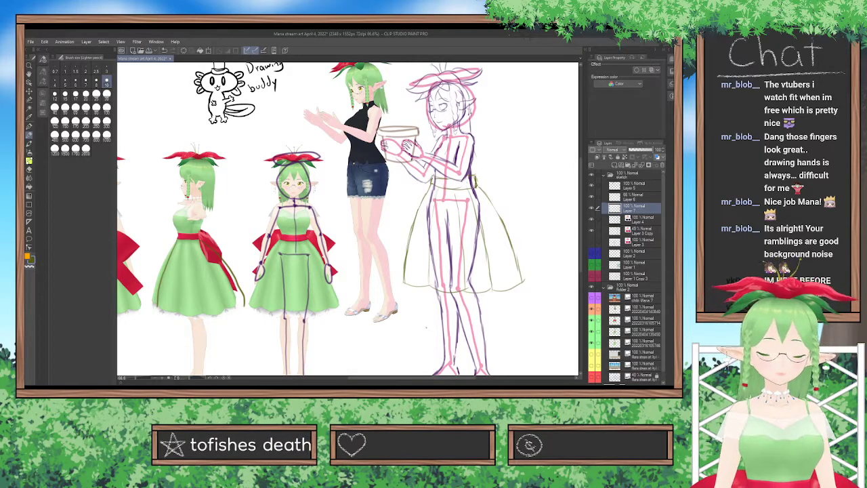
Sketch a row of scalloped trim beneath the skirt's curved hem.
mouse_move(579, 203)
left_mouse_down()
mouse_move(580, 188)
mouse_move(578, 204)
left_mouse_up()
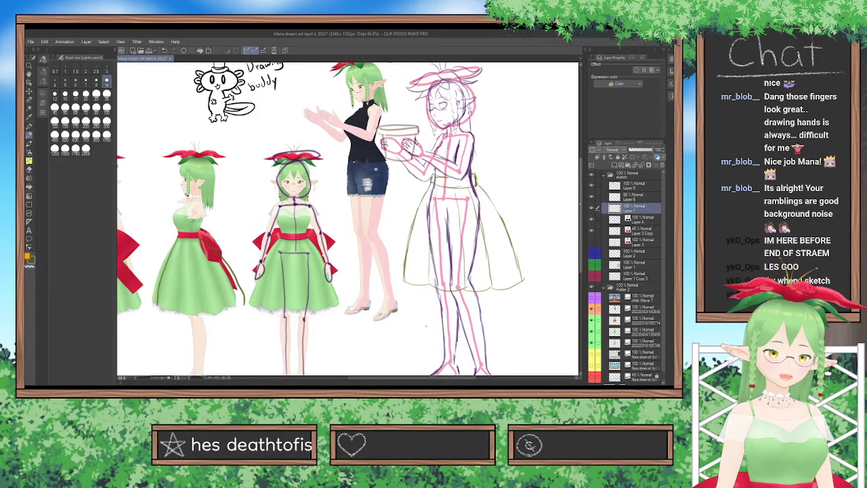
scroll(580, 203, "up", 1)
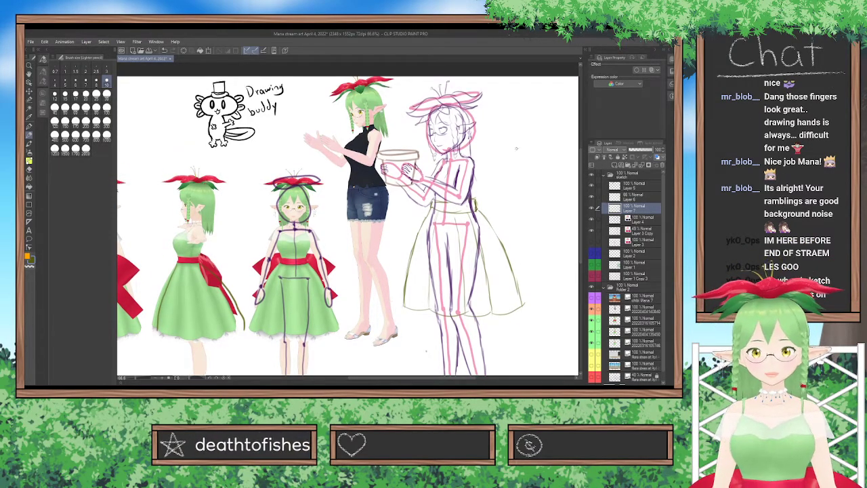
scroll(447, 160, "up", 5)
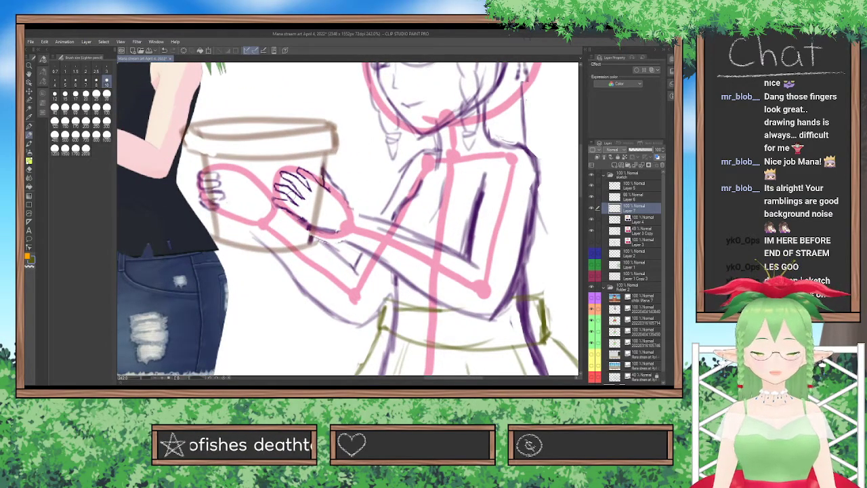
scroll(302, 196, "down", 5)
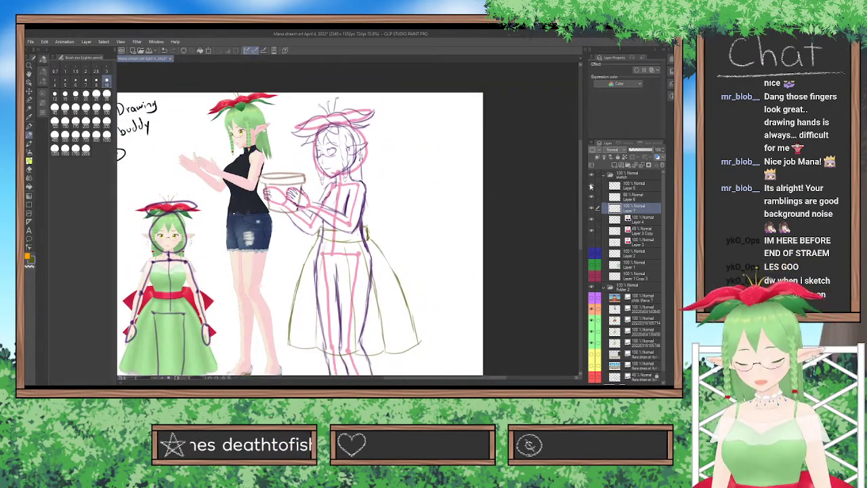
left_click_drag(581, 207, 577, 216)
left_click_drag(412, 377, 395, 378)
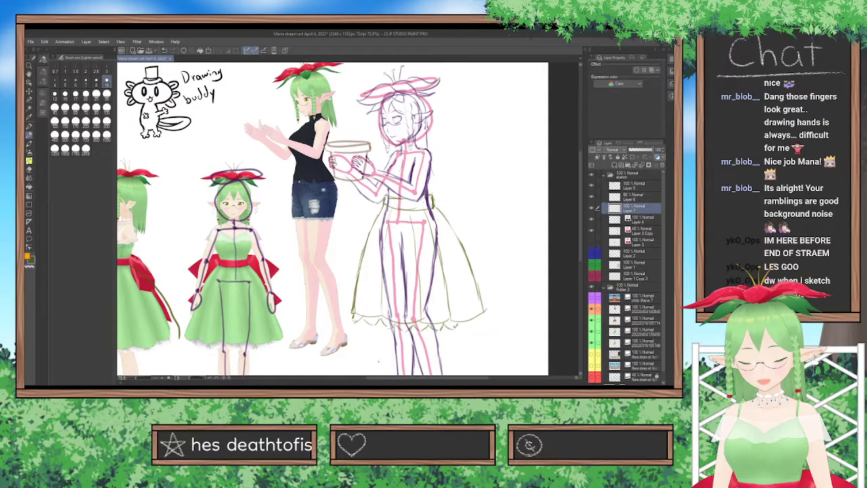
left_click_drag(458, 206, 510, 271)
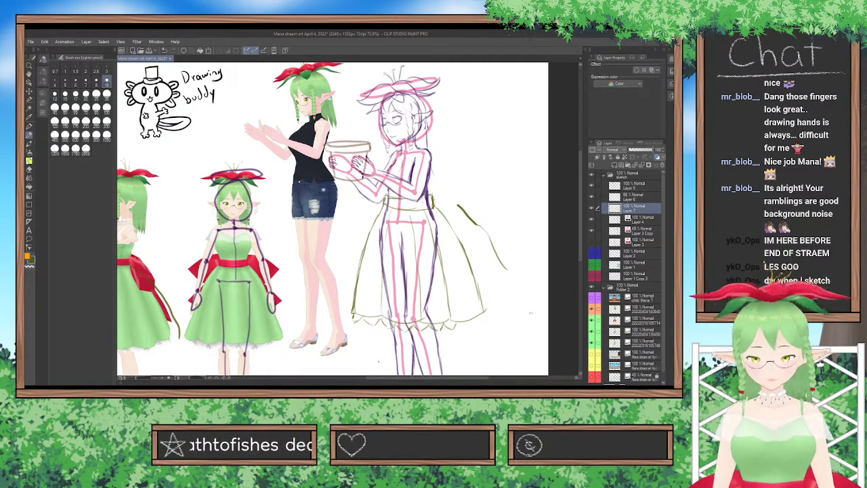
key("ctrl+z")
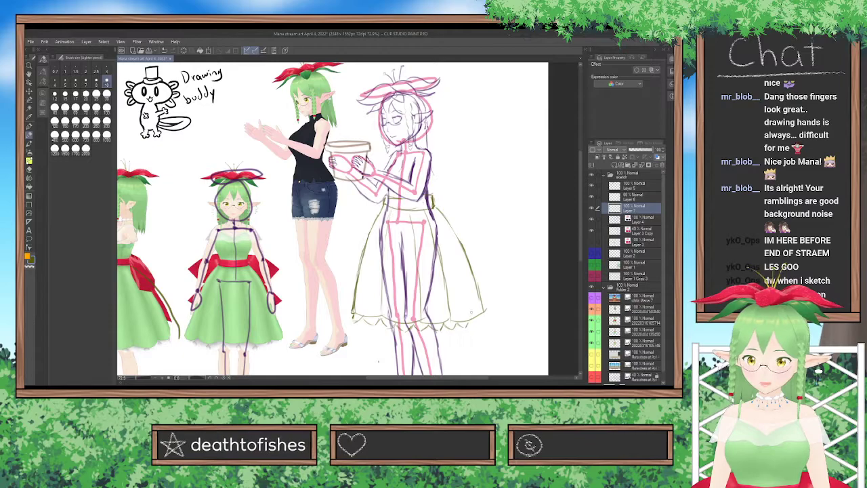
left_click_drag(459, 163, 495, 225)
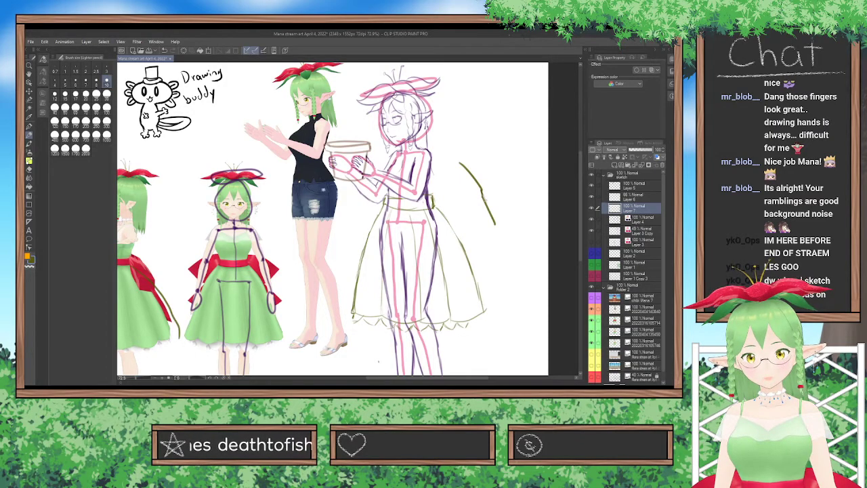
key("ctrl+z")
key("ctrl+z")
key("ctrl+z")
key("ctrl+z")
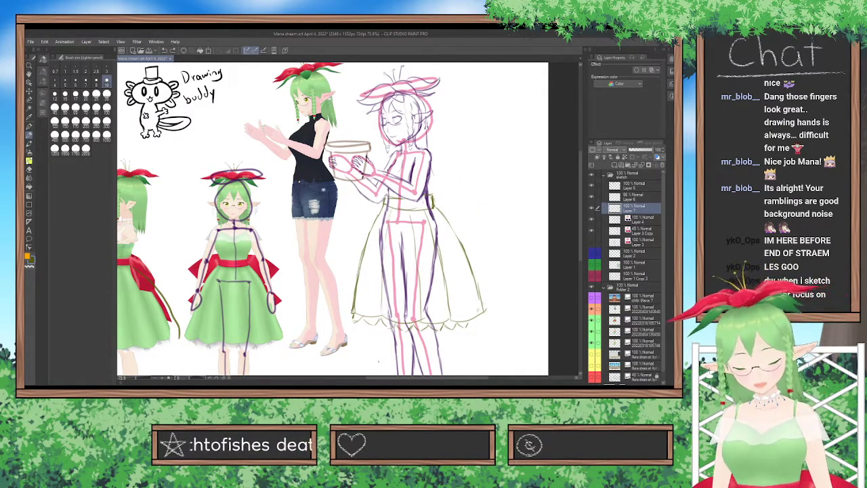
Finish the scallops at the back of the hem and layer a second ruffle line along the trim.
left_click_drag(469, 322, 481, 319)
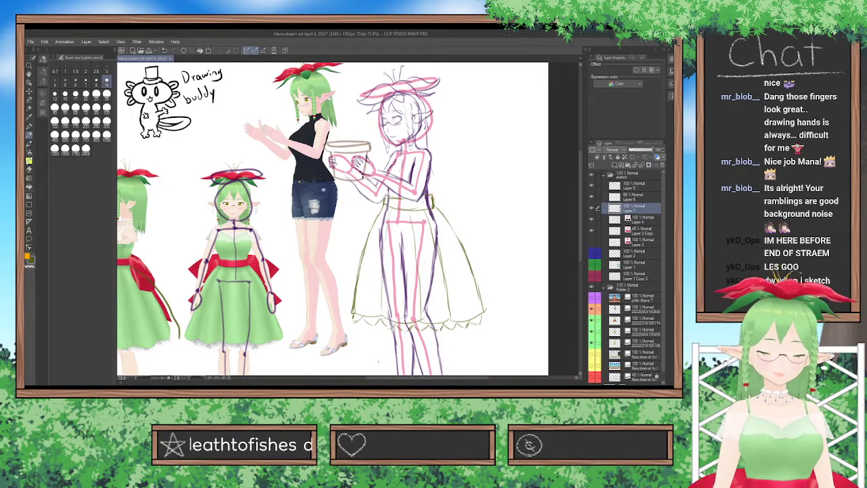
left_click(29, 170)
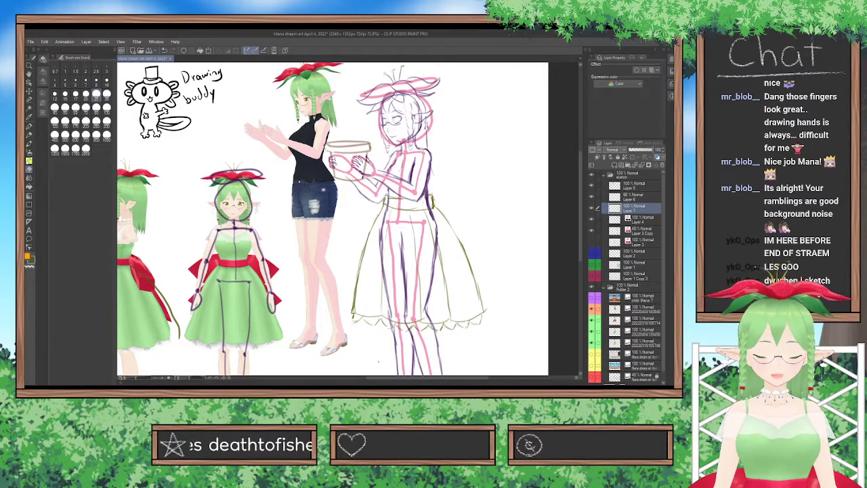
key("p")
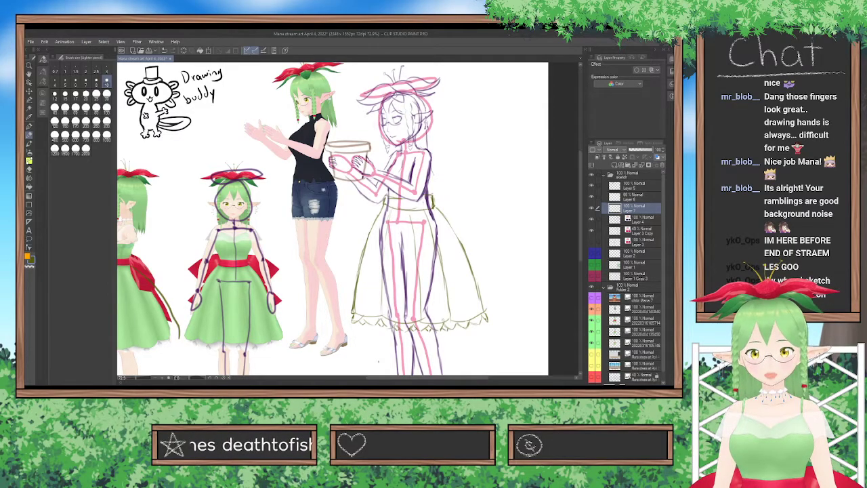
Erase the heavy upper back edge of the skirt and the back end of the waistband.
mouse_move(258, 179)
left_mouse_down()
mouse_move(300, 188)
mouse_move(243, 187)
left_mouse_up()
mouse_move(250, 184)
left_mouse_down()
mouse_move(340, 287)
mouse_move(410, 346)
mouse_move(495, 353)
mouse_move(503, 375)
left_mouse_up()
key("ctrl+z")
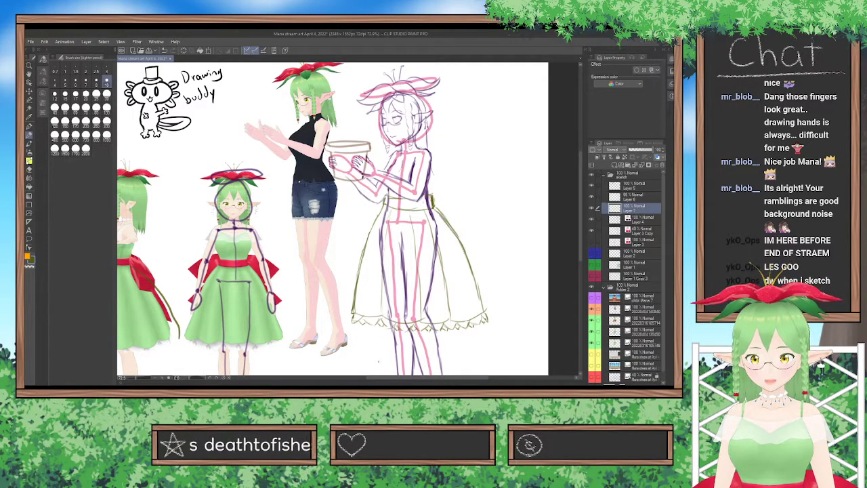
left_click(29, 169)
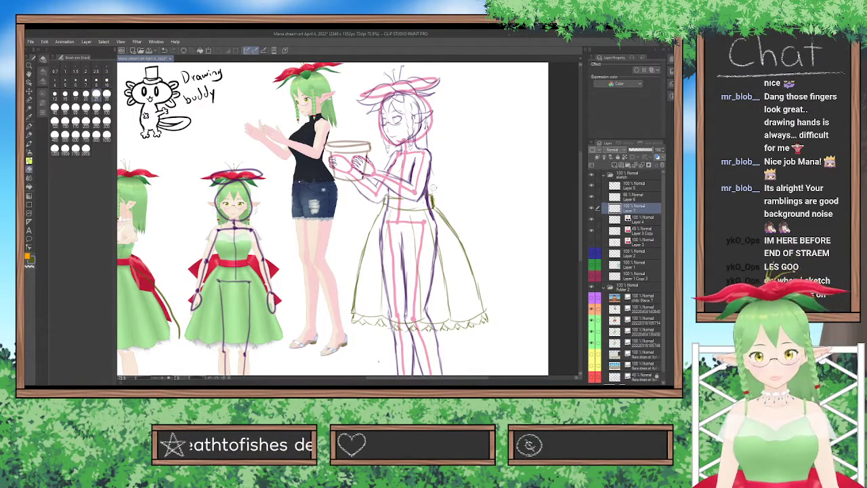
mouse_move(435, 196)
left_mouse_down()
mouse_move(461, 233)
mouse_move(435, 204)
mouse_move(463, 244)
left_mouse_up()
left_click(29, 135)
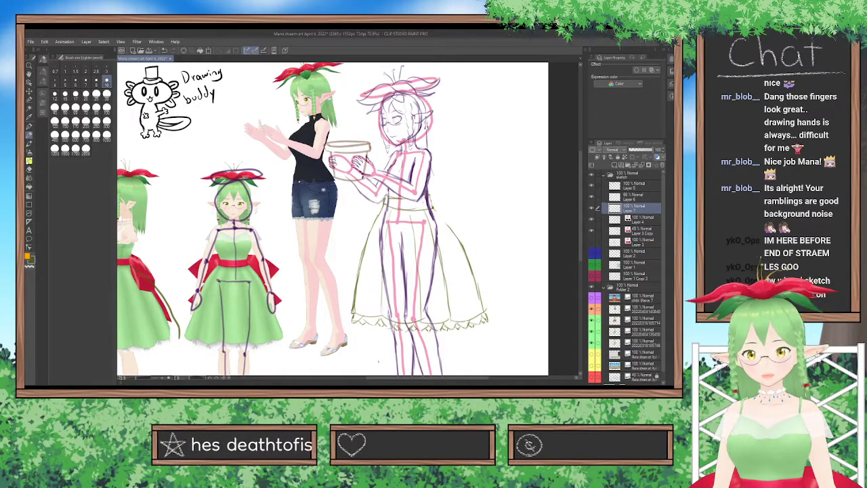
Redraw the skirt's upper back edge with the Lighter pencil and erase the excess line beside it.
left_click_drag(430, 194, 434, 208)
key("ctrl+z")
key("ctrl+z")
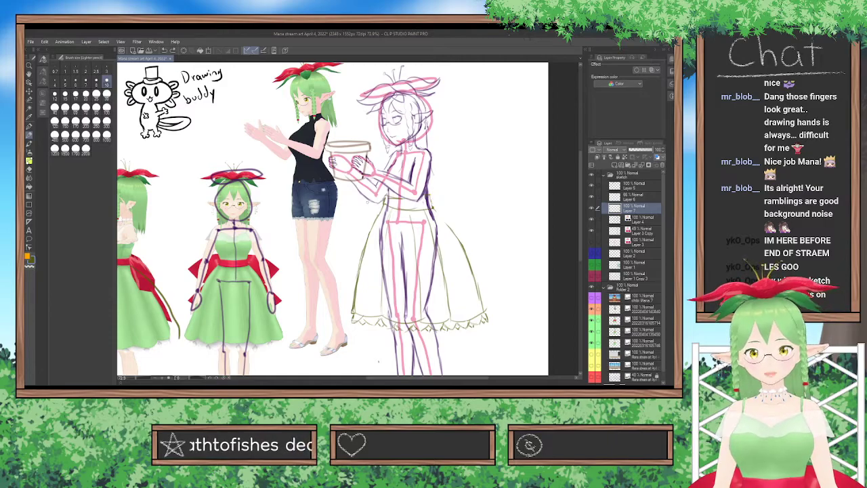
mouse_move(430, 192)
left_mouse_down()
mouse_move(420, 198)
mouse_move(469, 258)
left_mouse_up()
left_click_drag(448, 228, 469, 264)
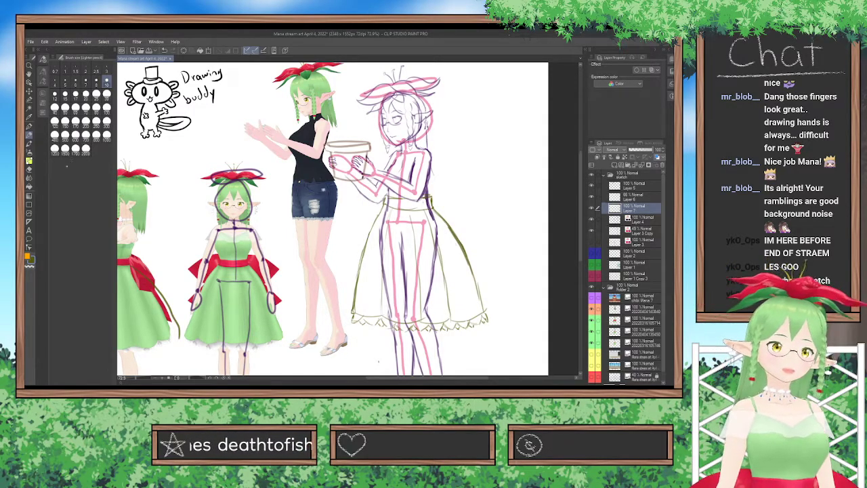
left_click(29, 169)
left_click_drag(449, 225, 474, 266)
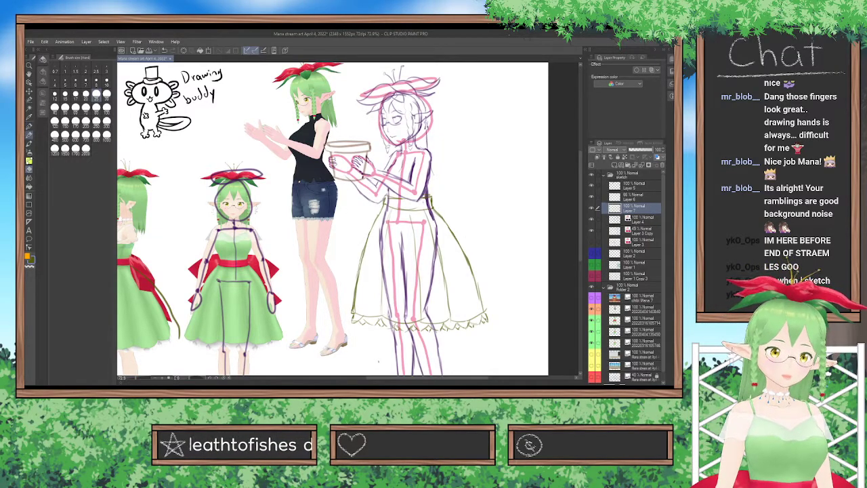
left_click(29, 135)
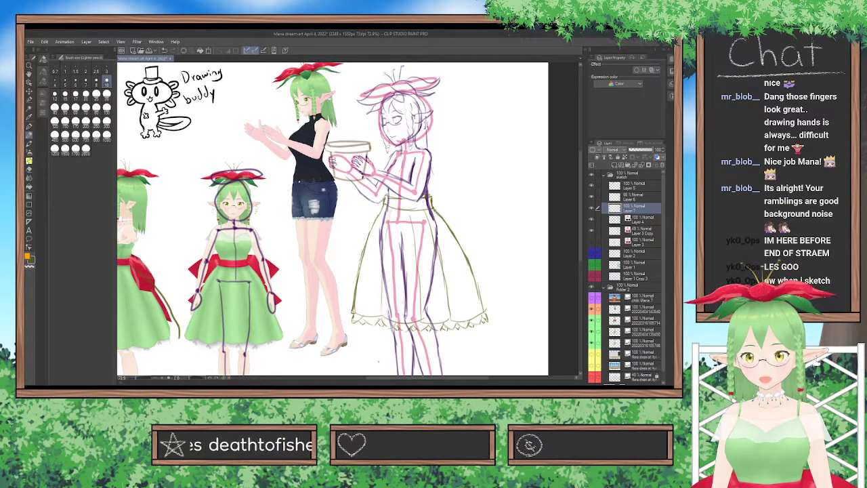
key("e")
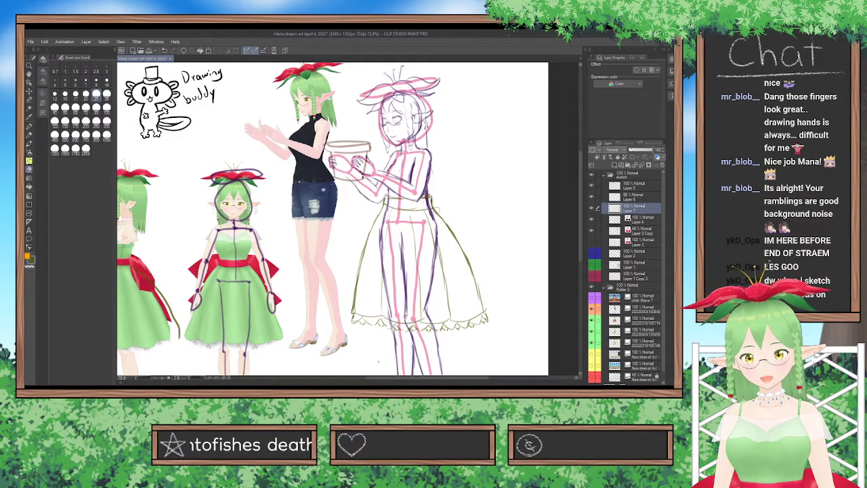
left_click(29, 135)
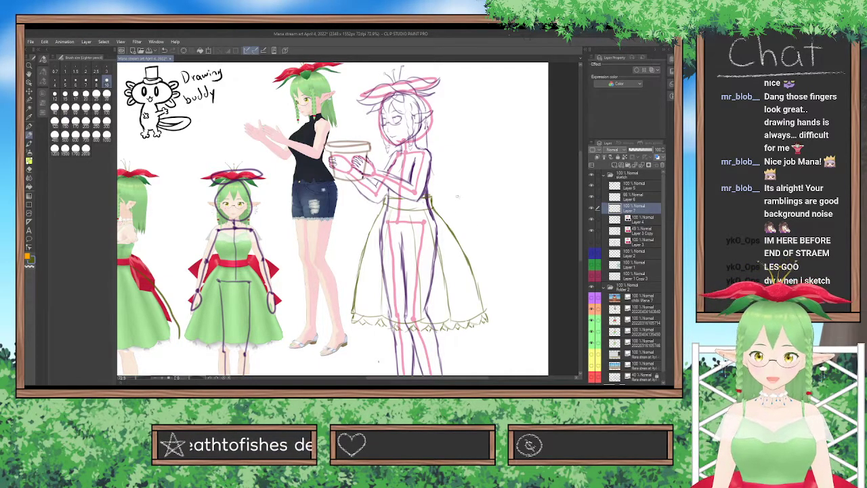
Sketch a bow loop extending behind the back of the waistband and erase the excess line above it.
left_click_drag(444, 377, 419, 376)
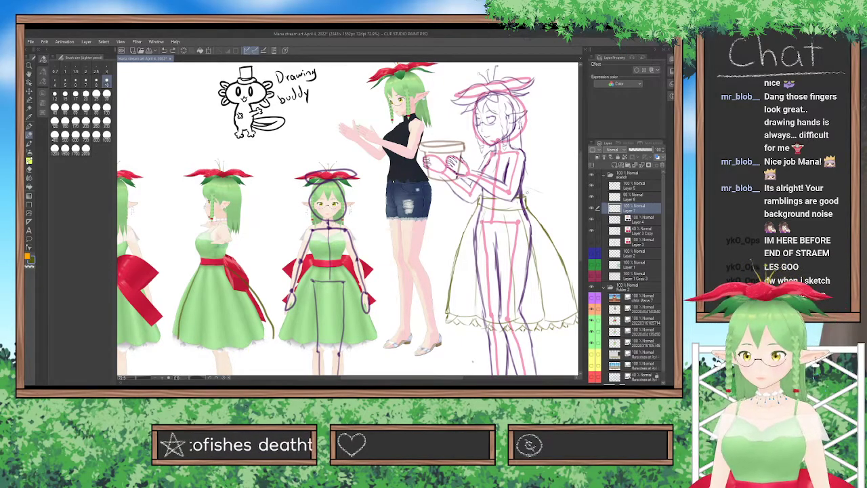
left_click_drag(520, 195, 568, 201)
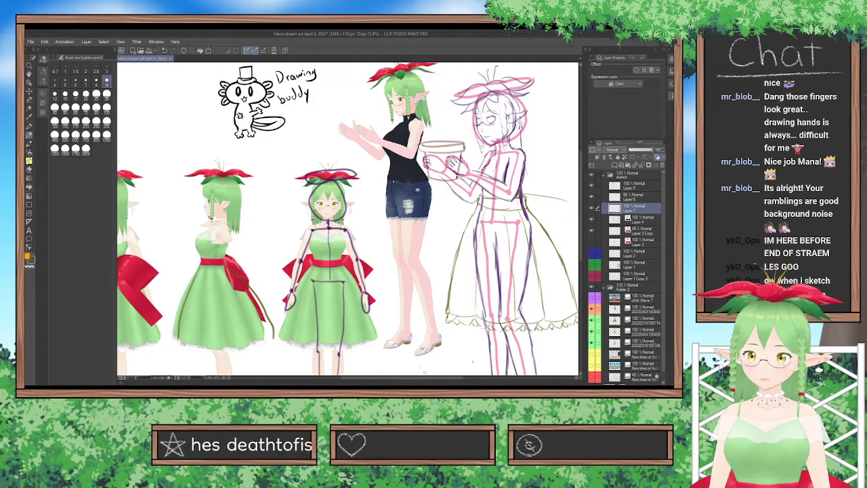
left_click_drag(455, 378, 469, 377)
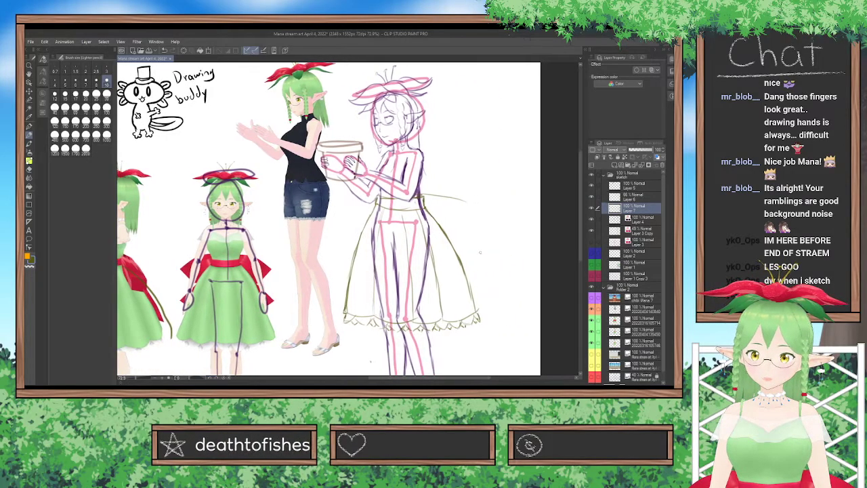
mouse_move(468, 212)
left_mouse_down()
mouse_move(451, 237)
mouse_move(472, 208)
left_mouse_up()
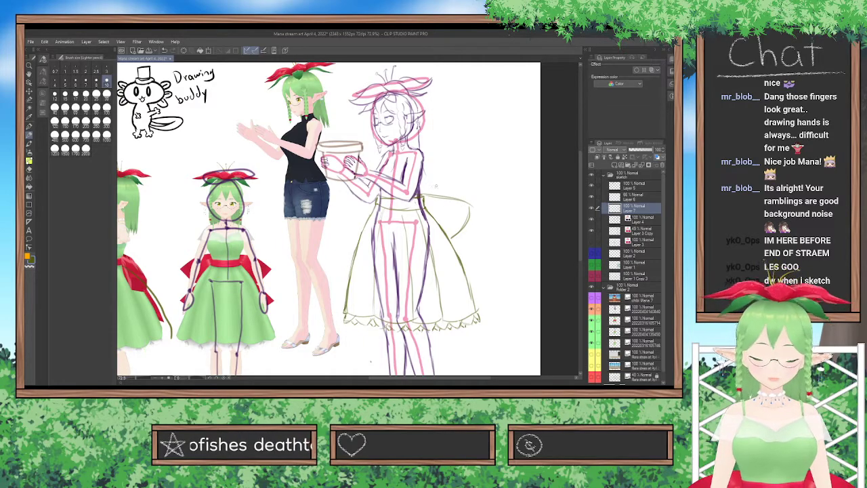
key("ctrl+z")
left_click_drag(424, 195, 473, 208)
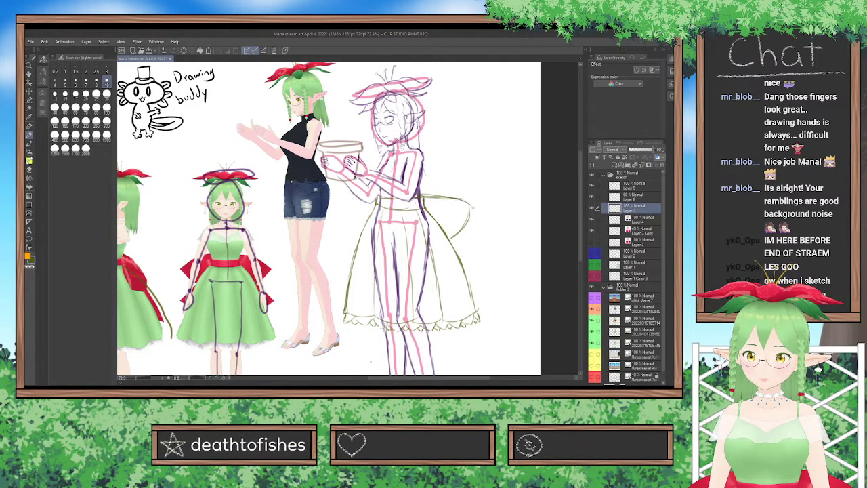
key("ctrl+z")
key("ctrl+z")
mouse_move(420, 196)
left_mouse_down()
mouse_move(454, 192)
mouse_move(470, 217)
left_mouse_up()
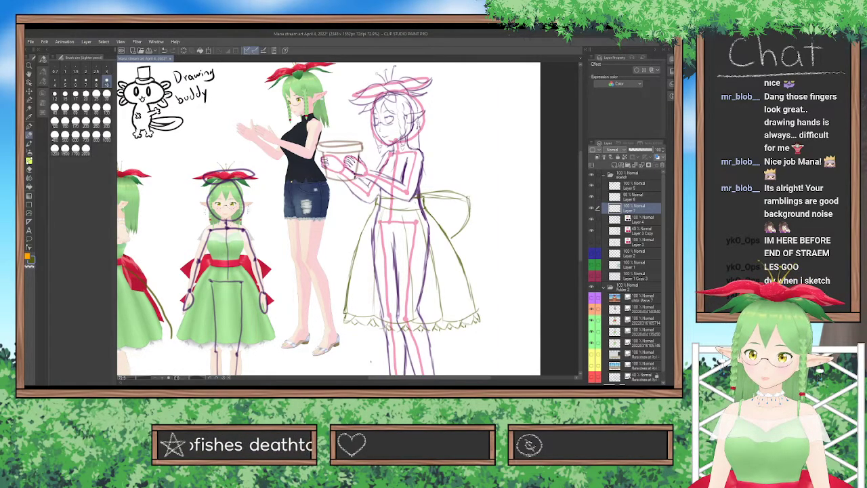
left_click_drag(418, 195, 444, 190)
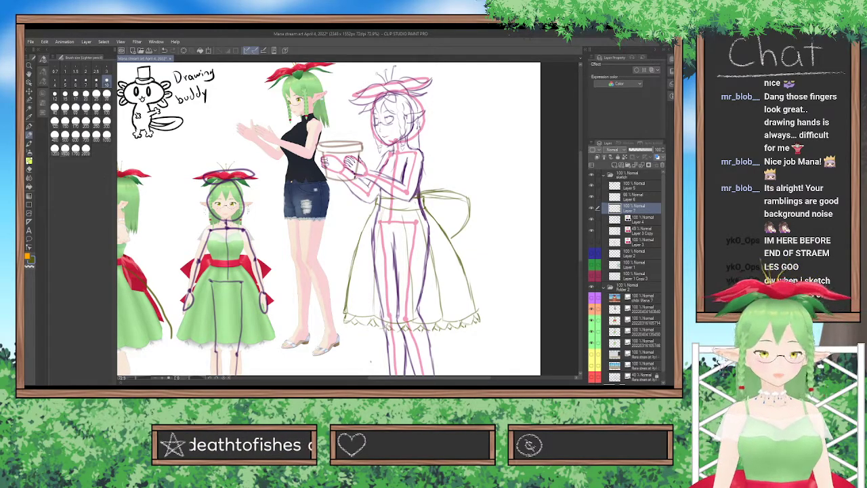
left_click(96, 94)
mouse_move(426, 195)
left_mouse_down()
mouse_move(466, 202)
mouse_move(418, 188)
mouse_move(432, 195)
mouse_move(439, 187)
mouse_move(432, 189)
mouse_move(458, 190)
left_mouse_up()
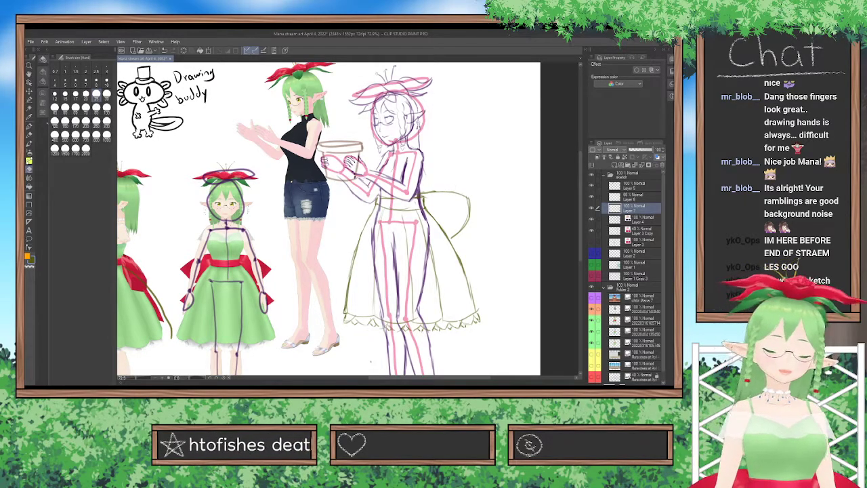
Sketch the bow's tail hanging below the loop along the skirt's back edge with the Lighter pencil.
left_click(29, 135)
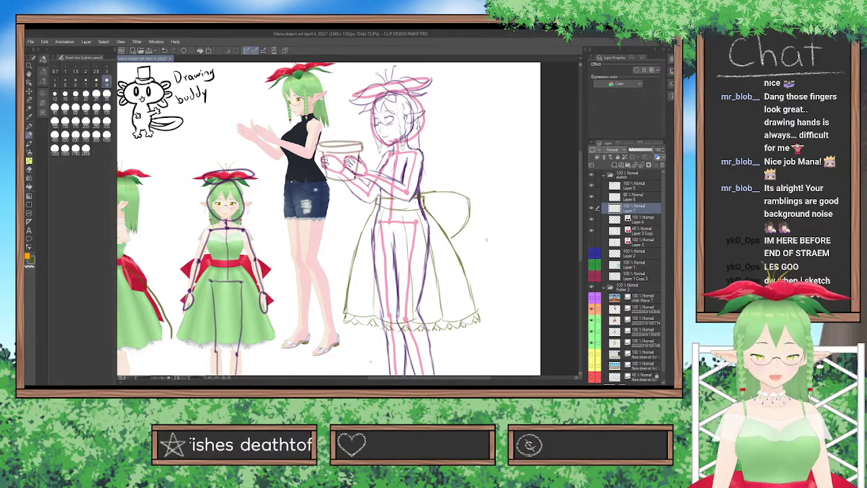
mouse_move(447, 234)
left_mouse_down()
mouse_move(481, 264)
mouse_move(473, 260)
mouse_move(493, 275)
left_mouse_up()
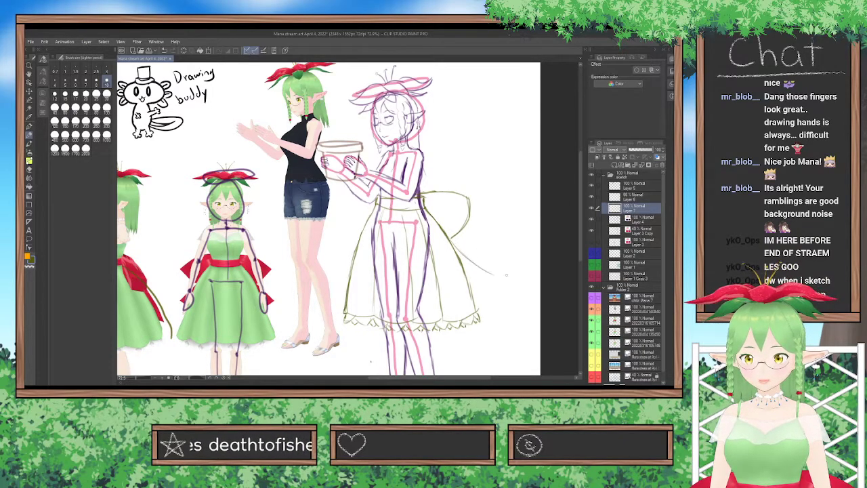
key("ctrl+z")
key("ctrl+z")
mouse_move(452, 240)
left_mouse_down()
mouse_move(476, 280)
mouse_move(460, 246)
left_mouse_up()
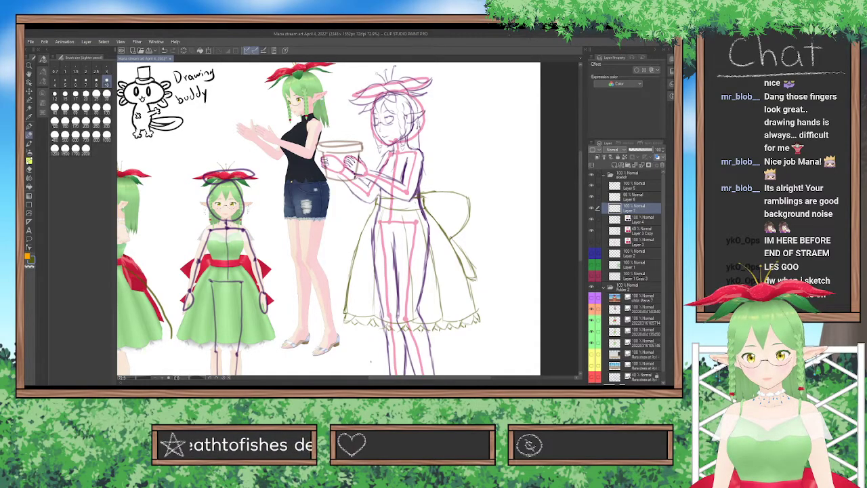
Thicken the outer edge of the bow loop and erase the excess along its inner side.
mouse_move(452, 236)
left_mouse_down()
mouse_move(466, 229)
mouse_move(468, 206)
left_mouse_up()
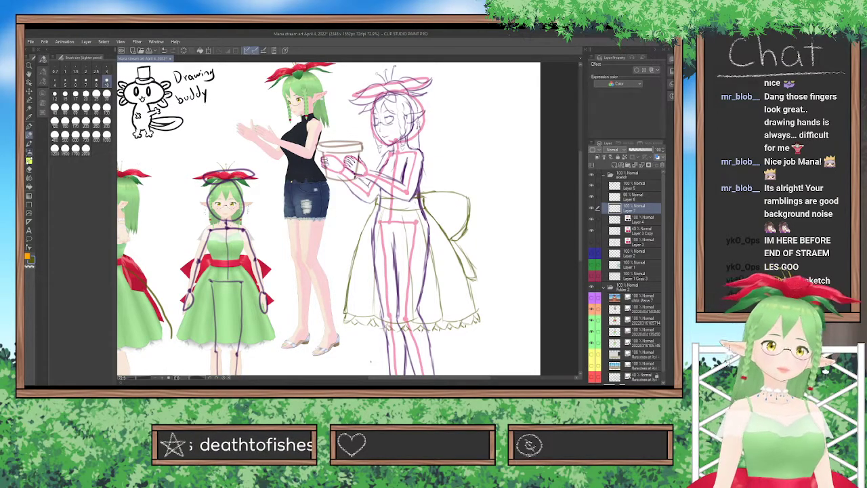
left_click(29, 170)
mouse_move(454, 234)
left_mouse_down()
mouse_move(463, 215)
mouse_move(465, 227)
mouse_move(468, 190)
mouse_move(468, 202)
left_mouse_up()
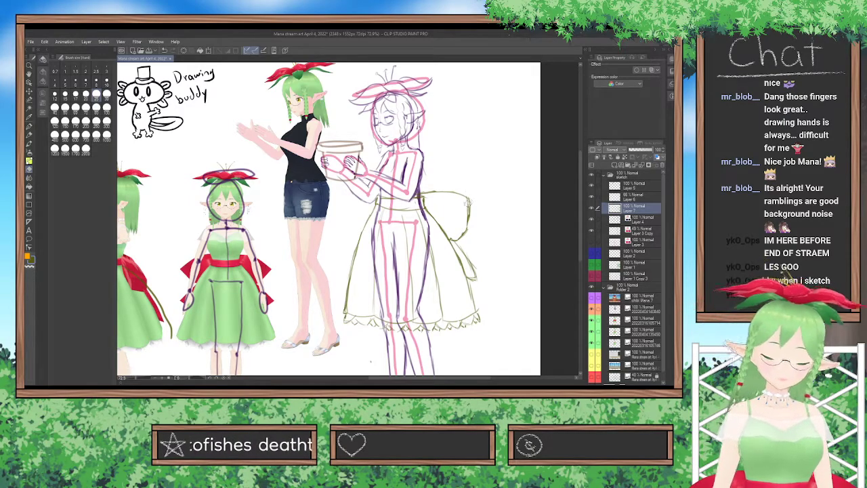
Darken the outer edge of the bow loop and the outline of the hanging tail with the Lighter pencil.
left_click(30, 100)
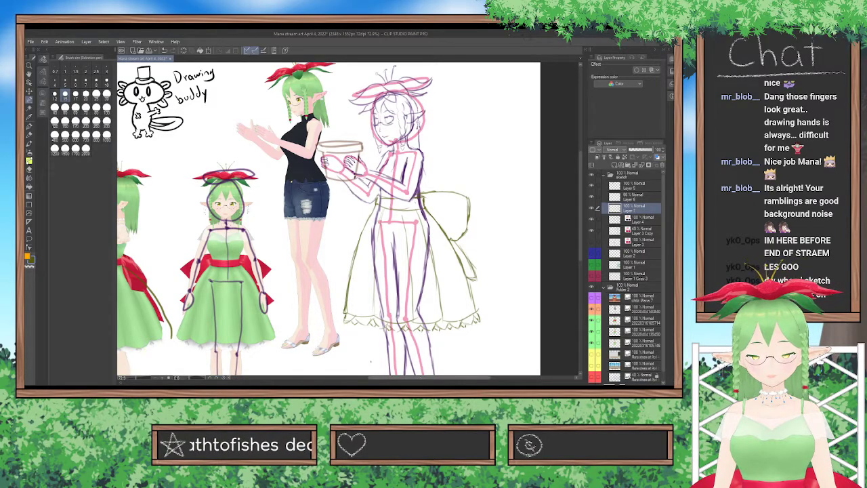
left_click_drag(424, 378, 404, 378)
scroll(348, 220, "up", 3)
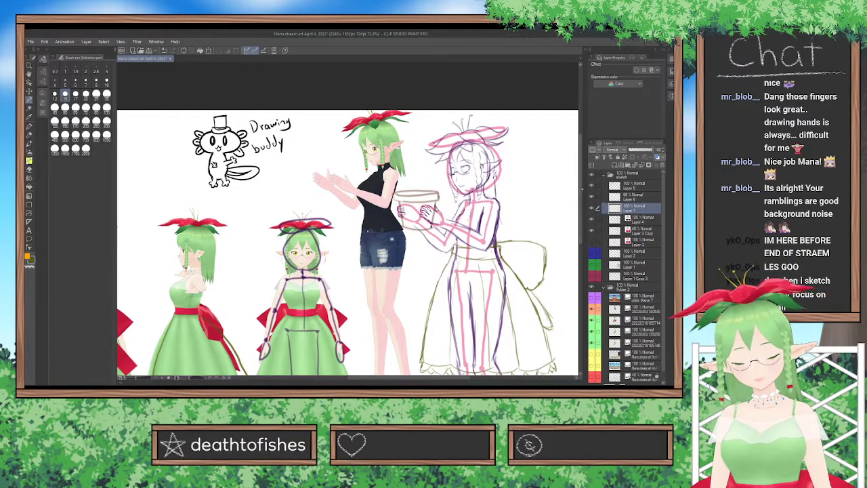
scroll(348, 238, "down", 3)
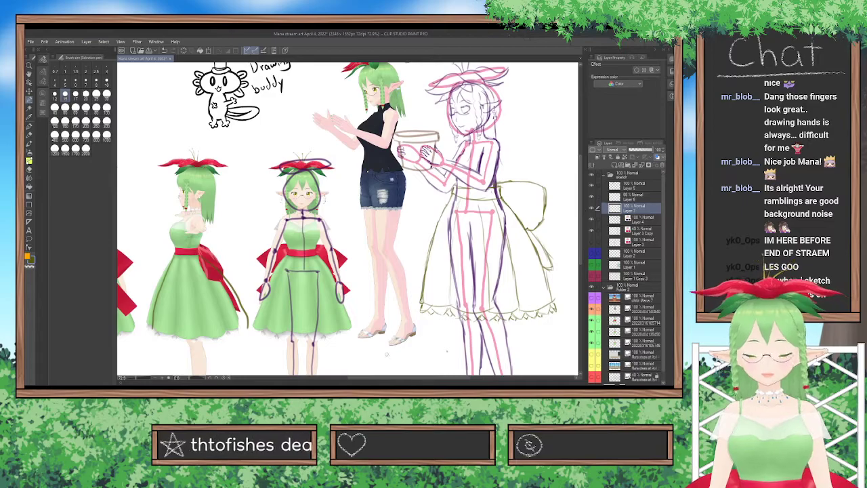
scroll(383, 352, "right", 3)
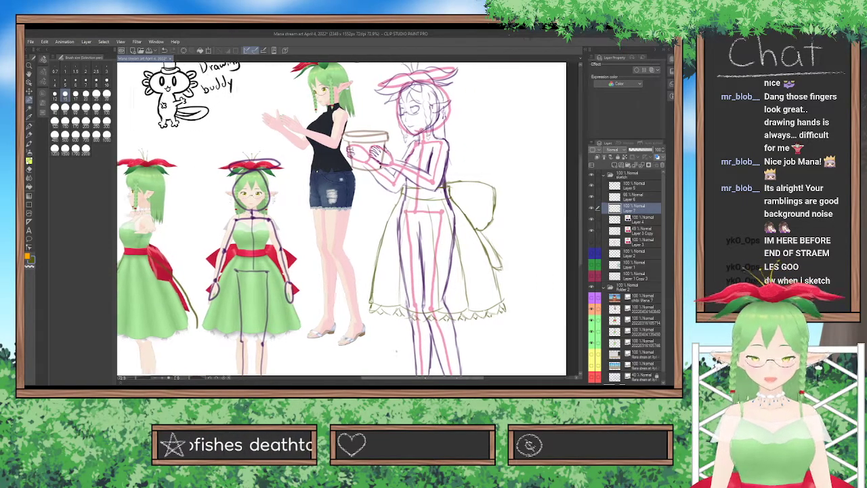
scroll(312, 220, "right", 3)
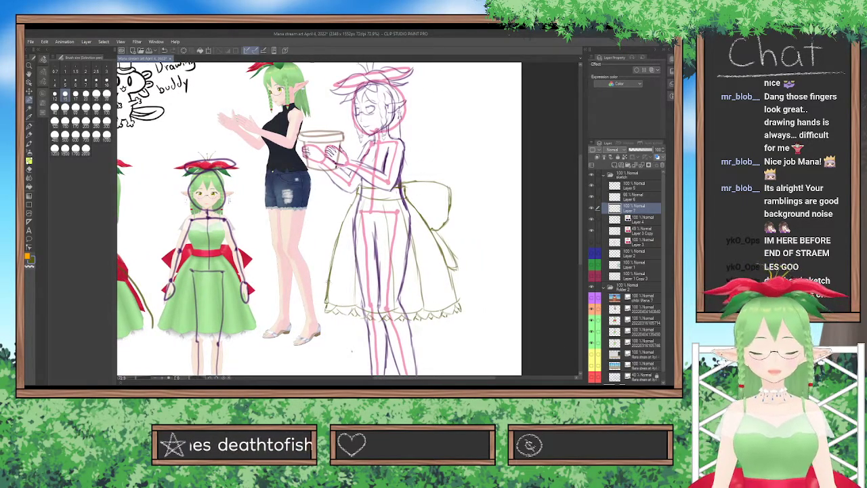
left_click(29, 136)
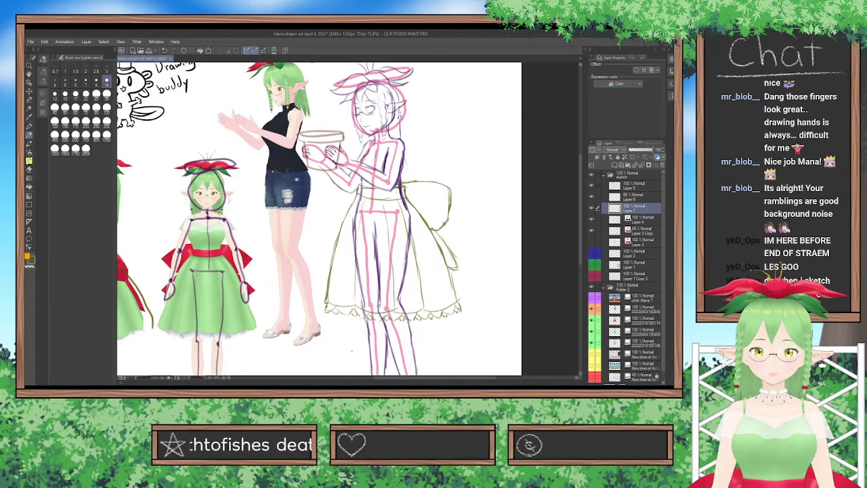
left_click_drag(441, 228, 450, 210)
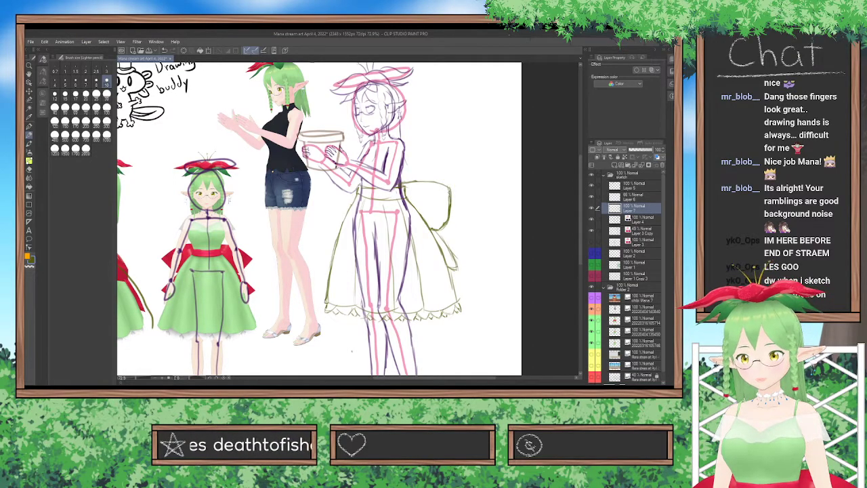
left_click_drag(438, 229, 459, 269)
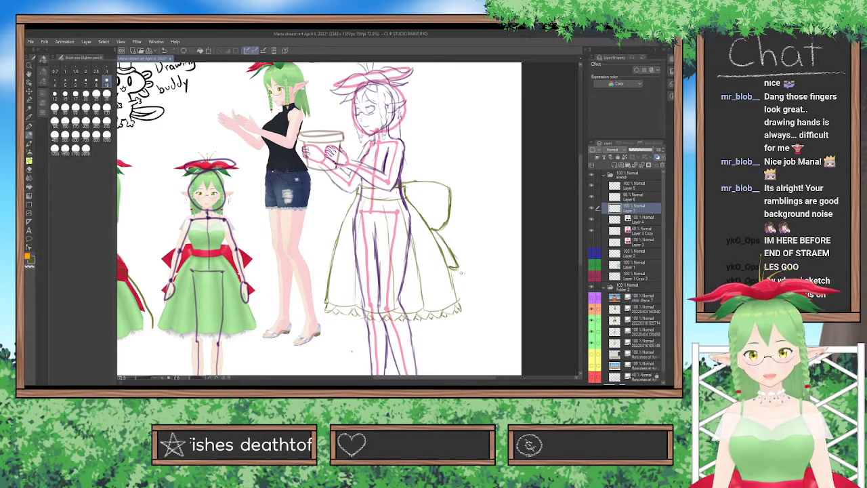
key("ctrl+z")
left_click_drag(448, 265, 455, 266)
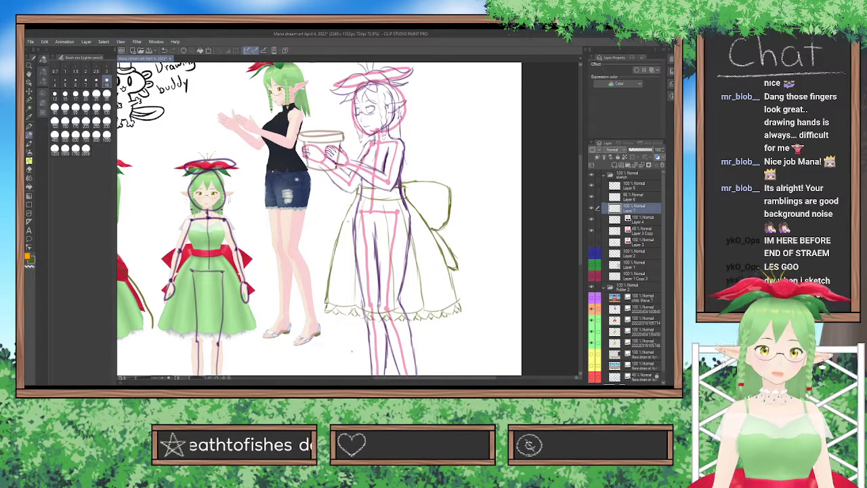
Clean up the tip of the bow's tail and the inside of the loop with the eraser.
left_click(29, 169)
mouse_move(456, 269)
left_mouse_down()
mouse_move(462, 264)
mouse_move(453, 267)
left_mouse_up()
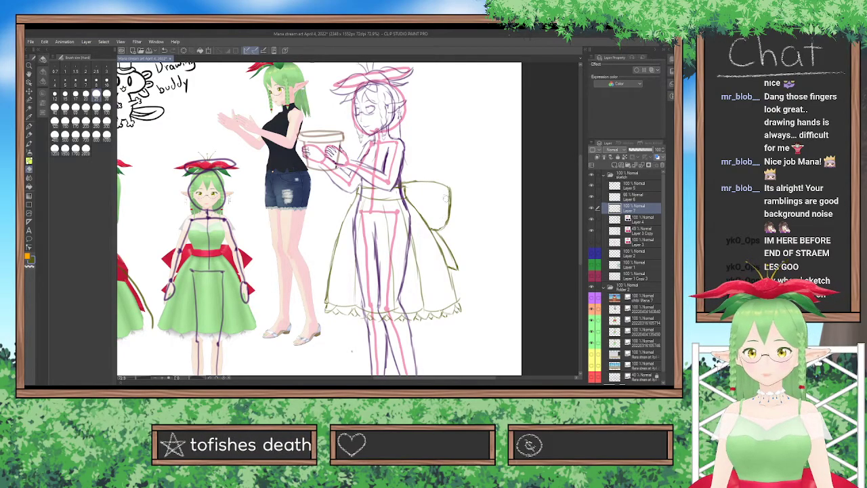
left_click(29, 136)
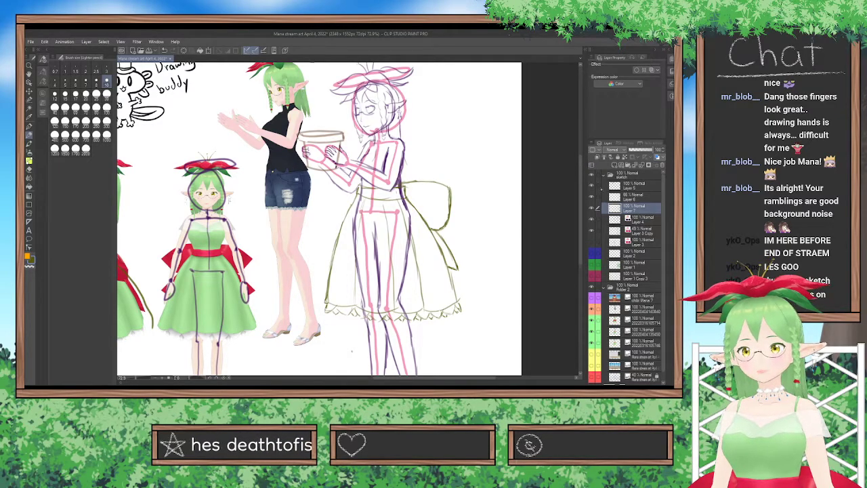
Hide the dress and flower pot layers to check the body sketch, and show both again.
left_click(592, 207)
left_click(592, 199)
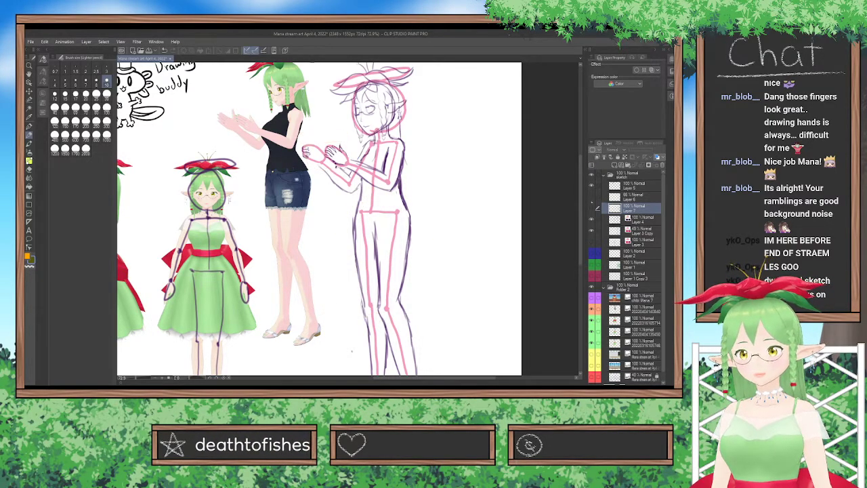
left_click(592, 208)
left_click(592, 198)
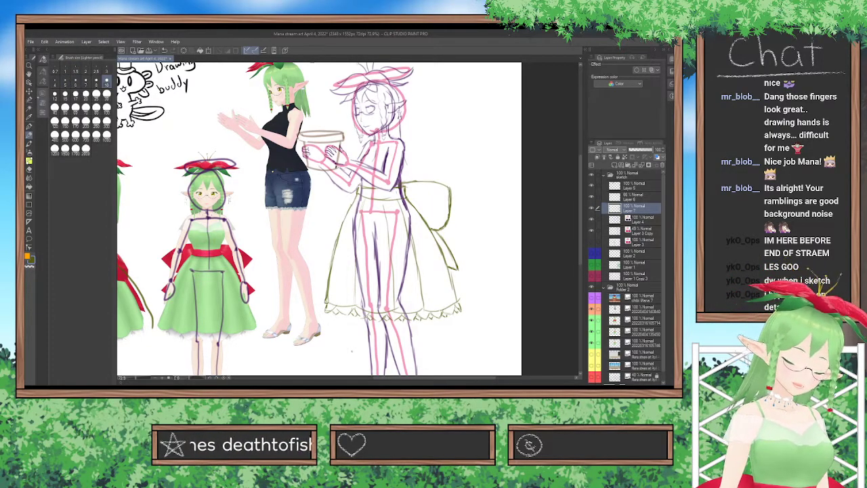
Select the bow's loop, widen it slightly towards the waist, tilt its outer end down a little and deselect it.
left_click(29, 99)
mouse_move(407, 183)
left_mouse_down()
mouse_move(427, 180)
mouse_move(449, 216)
mouse_move(439, 225)
mouse_move(434, 203)
mouse_move(455, 218)
mouse_move(449, 181)
mouse_move(456, 200)
mouse_move(442, 223)
left_mouse_up()
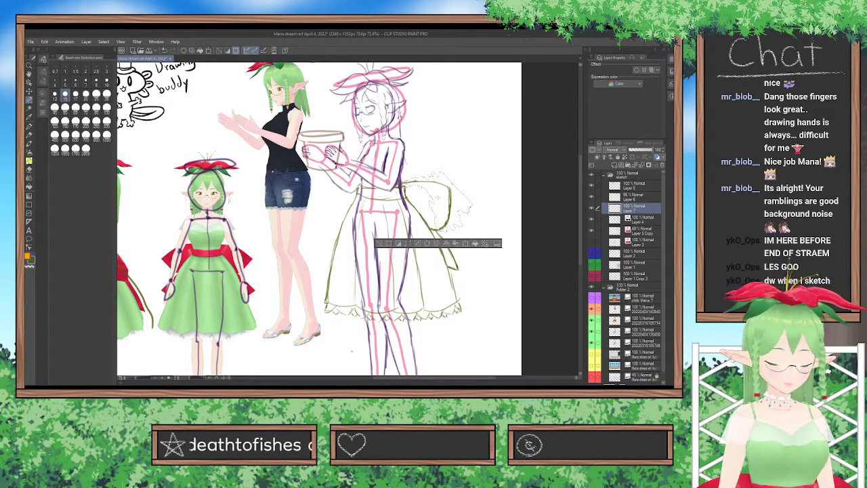
key("ctrl+t")
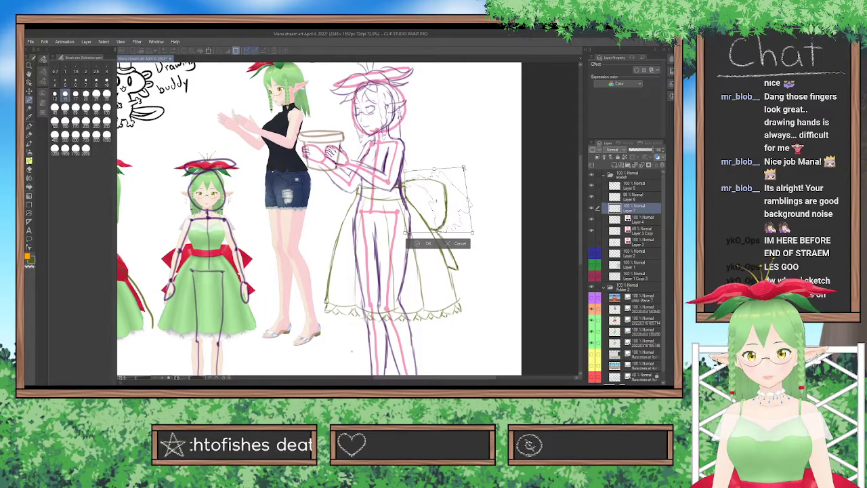
left_click_drag(405, 171, 402, 170)
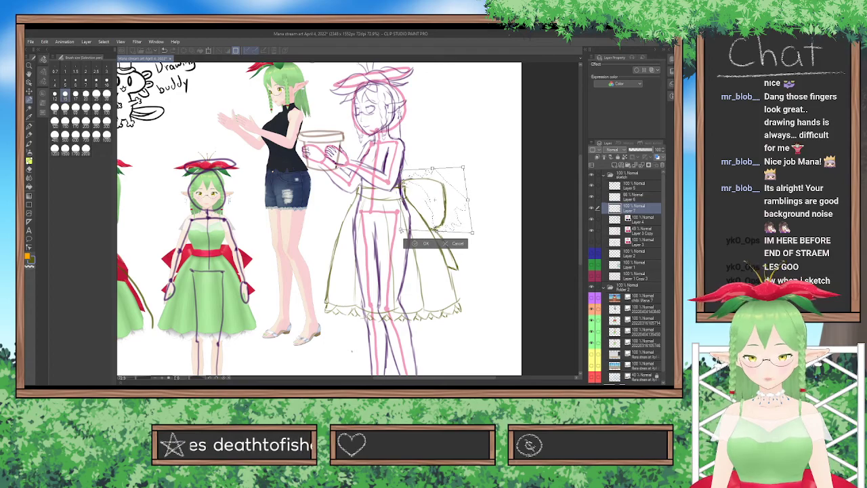
left_click_drag(467, 200, 474, 206)
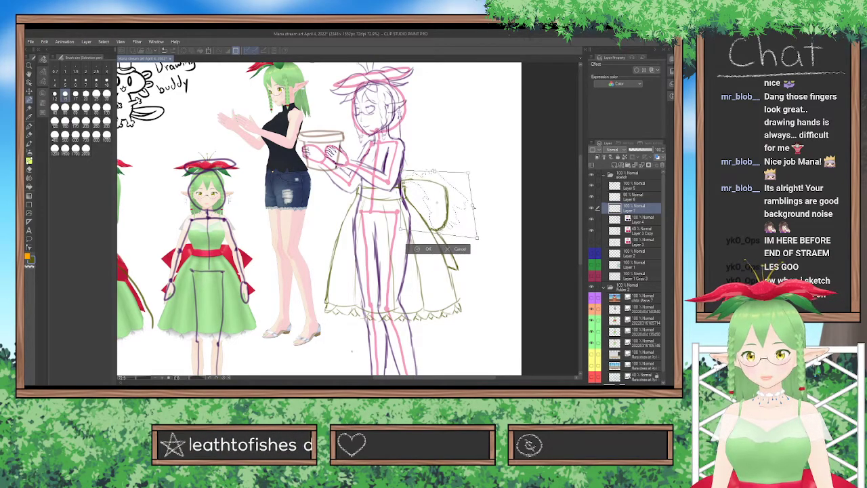
left_click_drag(476, 237, 473, 235)
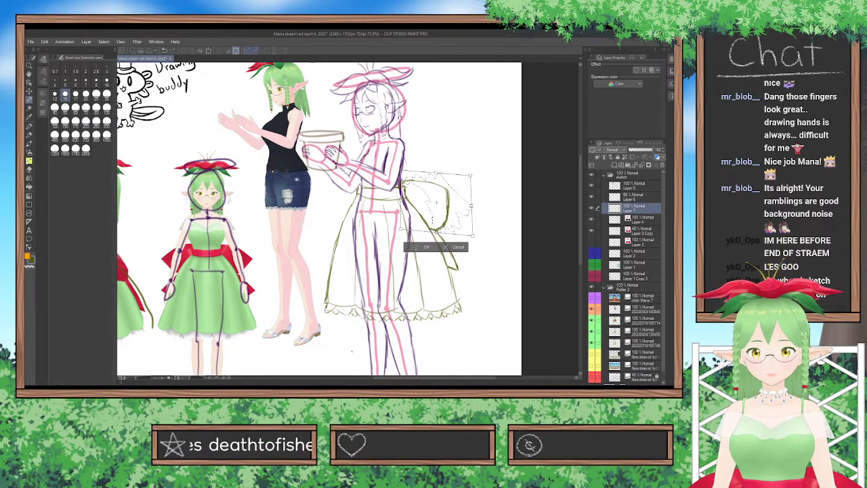
key("Return")
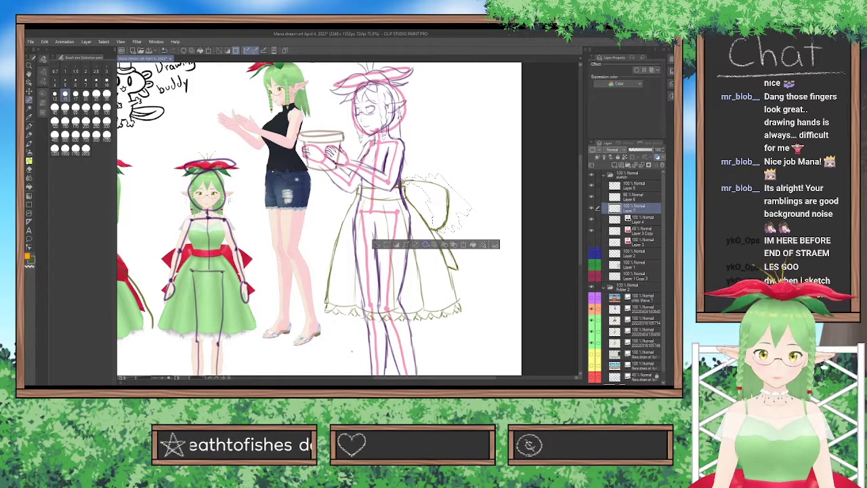
key("ctrl+z")
key("ctrl+y")
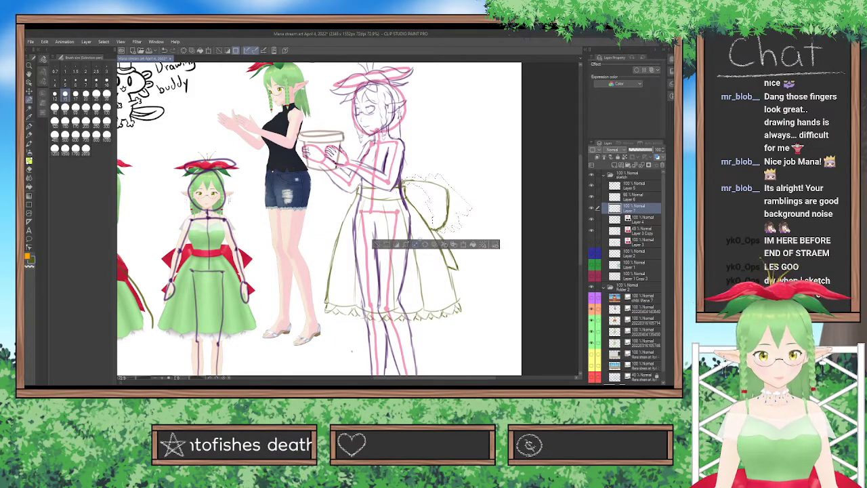
key("ctrl+d")
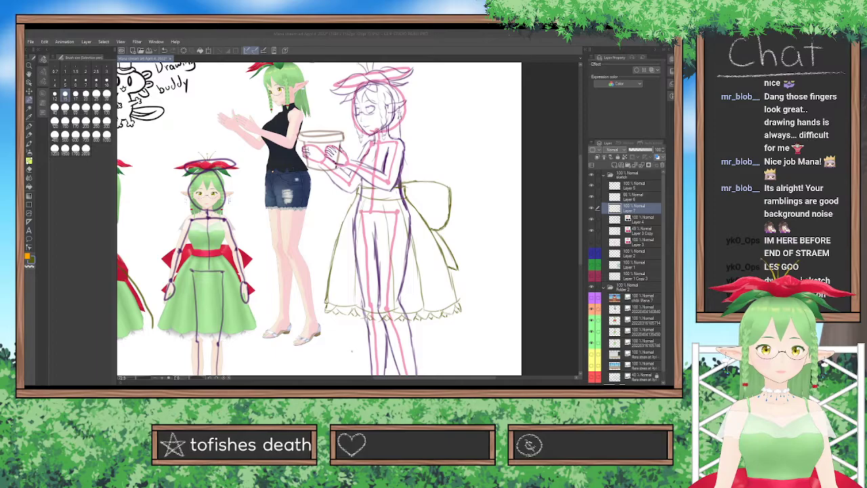
Select the skirt's front edge, transform it so its upper end sits slightly closer to the waist, and deselect it.
left_click(285, 317)
scroll(273, 229, "up", 1)
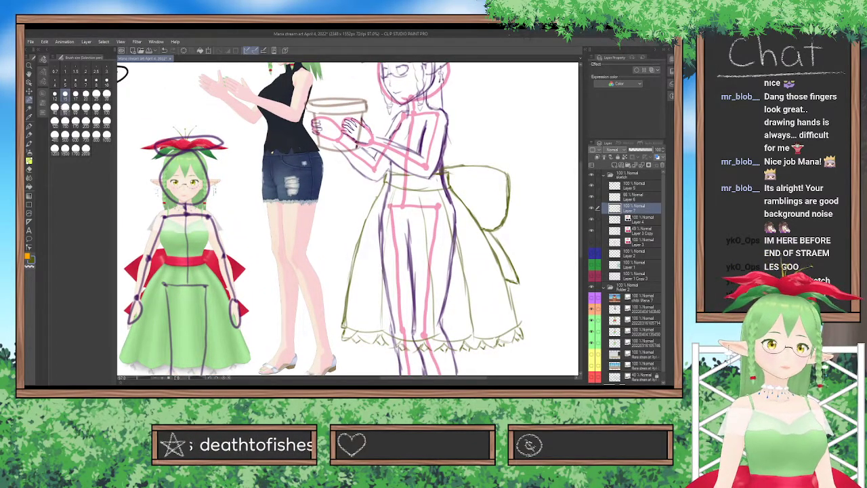
left_click(409, 190)
key("ctrl+d")
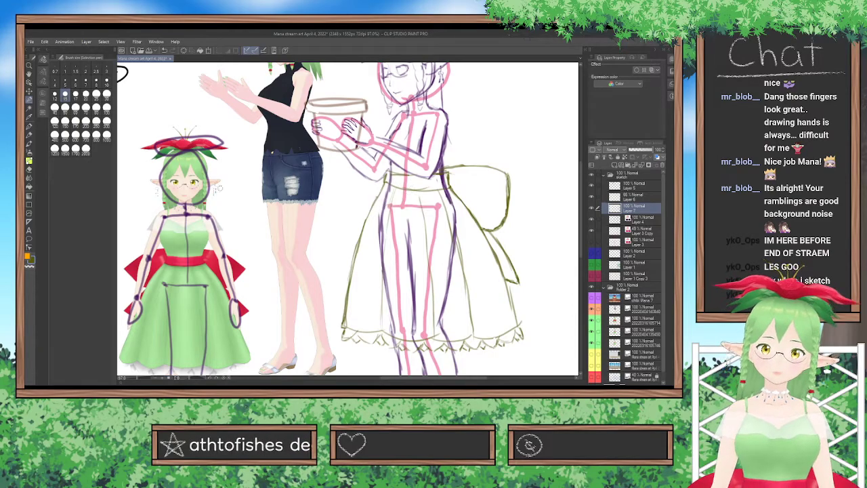
mouse_move(384, 171)
left_mouse_down()
mouse_move(378, 217)
mouse_move(349, 271)
mouse_move(342, 327)
left_mouse_up()
mouse_move(345, 281)
left_mouse_down()
mouse_move(348, 256)
mouse_move(354, 350)
mouse_move(337, 273)
mouse_move(374, 192)
mouse_move(376, 204)
mouse_move(374, 182)
left_mouse_up()
key("ctrl+t")
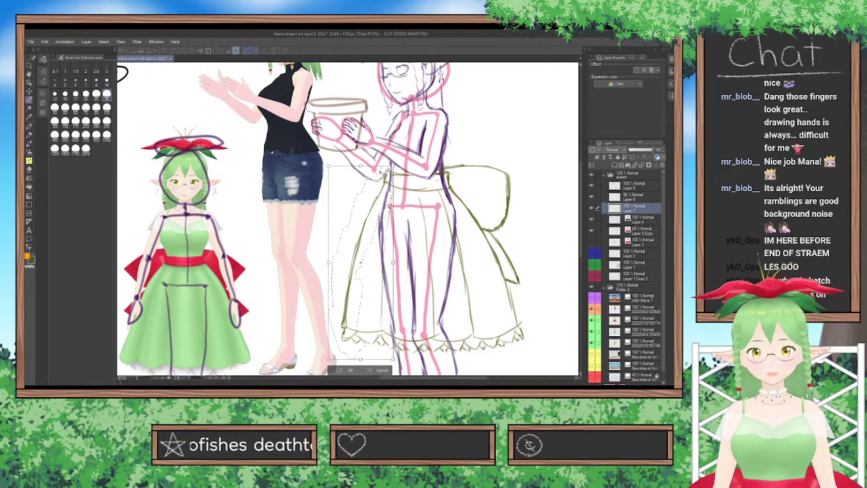
left_click_drag(361, 166, 364, 167)
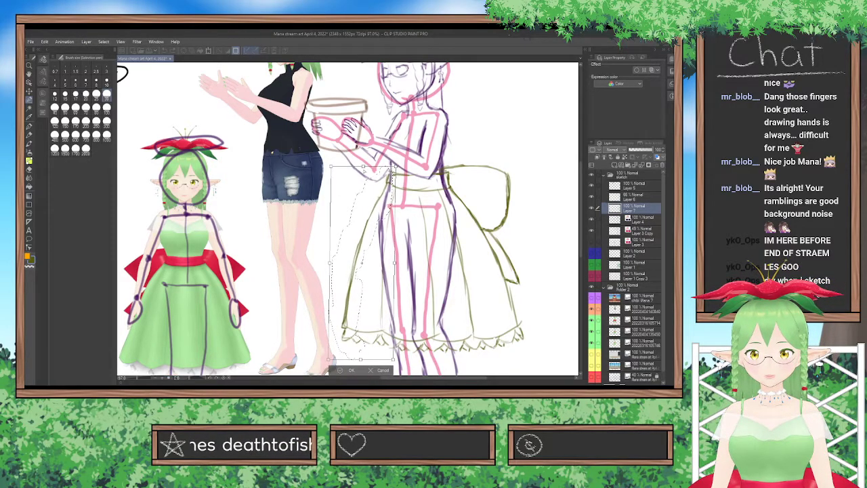
key("Return")
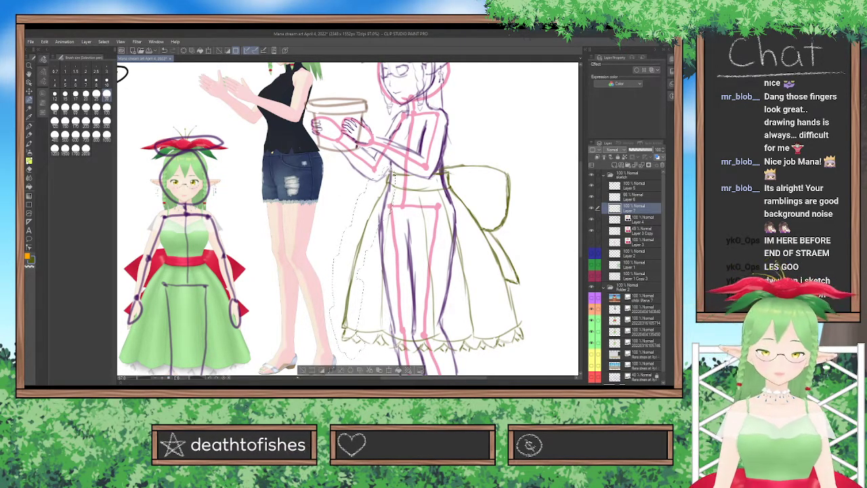
key("ctrl+d")
Sketch the dress bodice's neckline across the chest on the dress layer with the Lighter pencil.
key("p")
key("p")
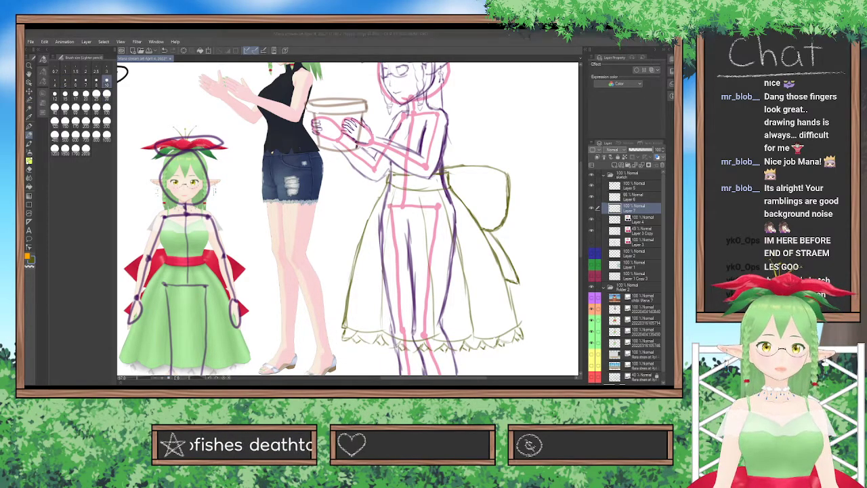
left_click(543, 202)
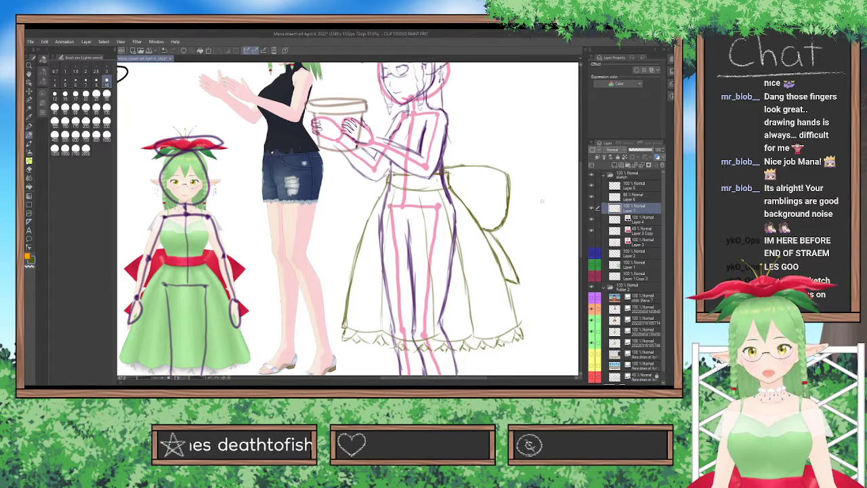
scroll(529, 210, "up", 3)
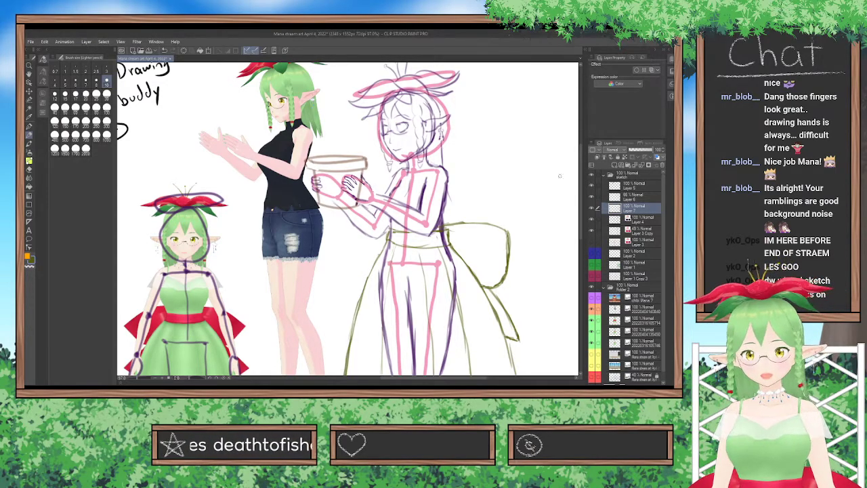
scroll(577, 175, "up", 2)
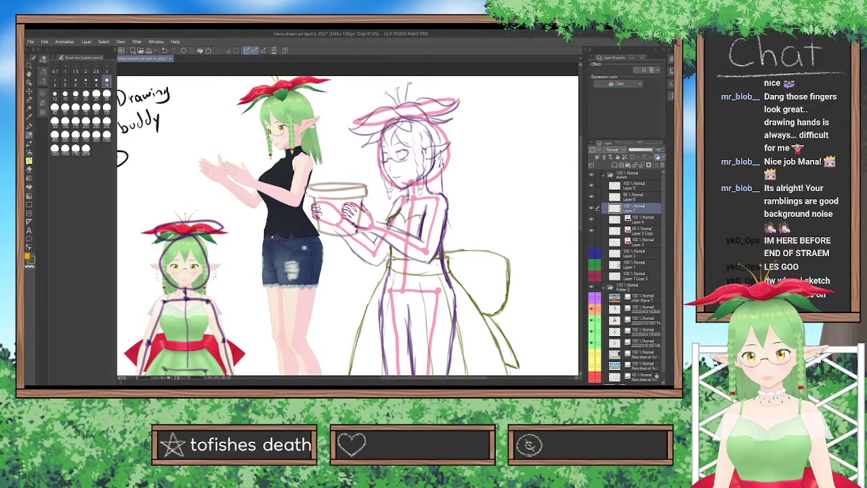
mouse_move(418, 216)
left_mouse_down()
mouse_move(431, 198)
mouse_move(399, 199)
mouse_move(404, 194)
mouse_move(399, 214)
left_mouse_up()
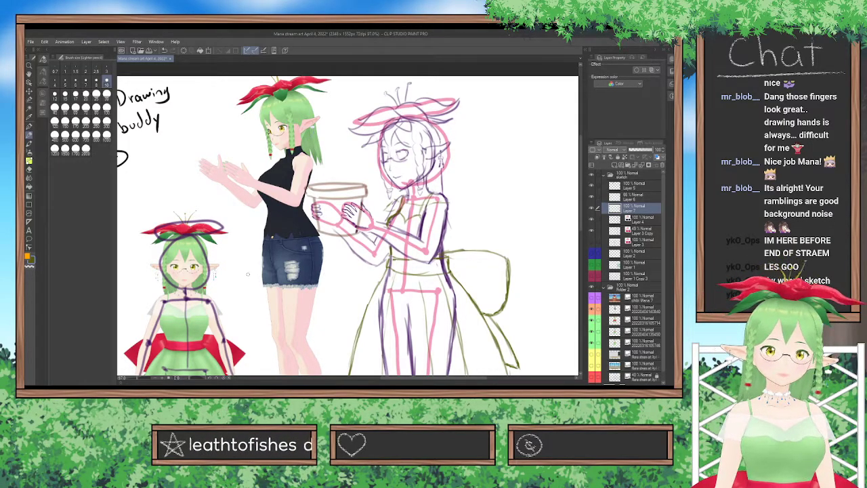
Compare the bodice with the front reference while the body sketch is hidden, add the off-shoulder sleeve, and show the body sketch again.
left_click(592, 220)
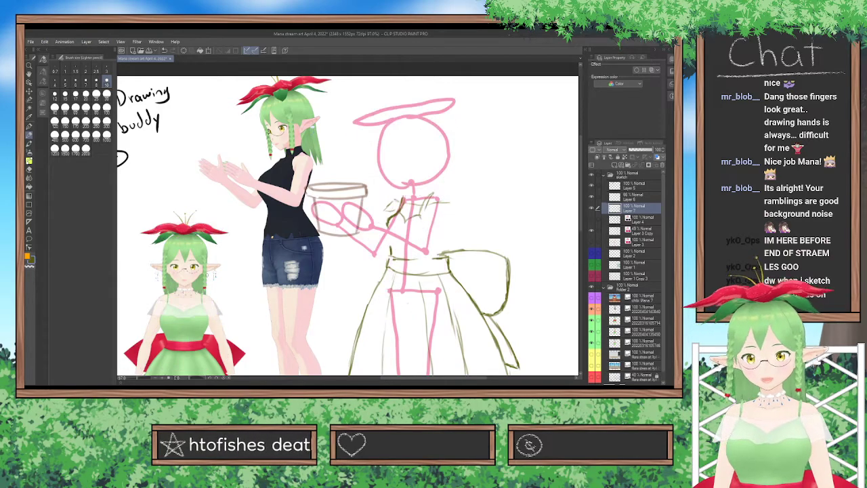
scroll(181, 272, "up", 4)
scroll(181, 271, "up", 2)
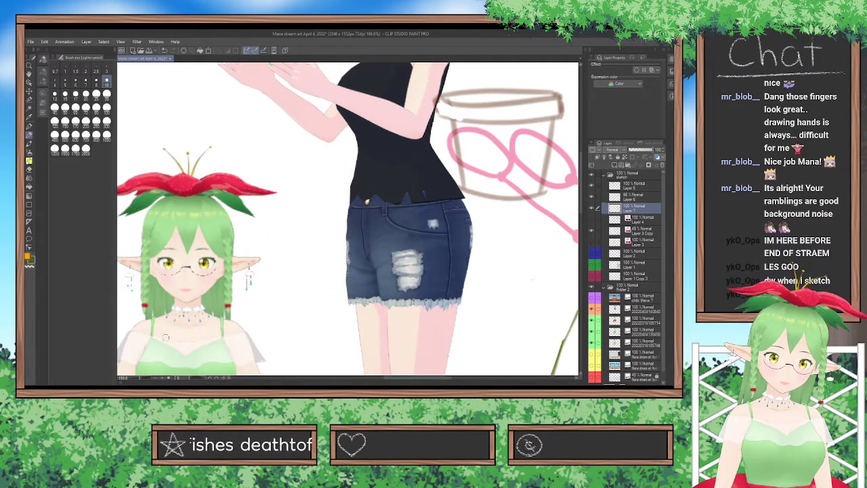
scroll(240, 335, "down", 3)
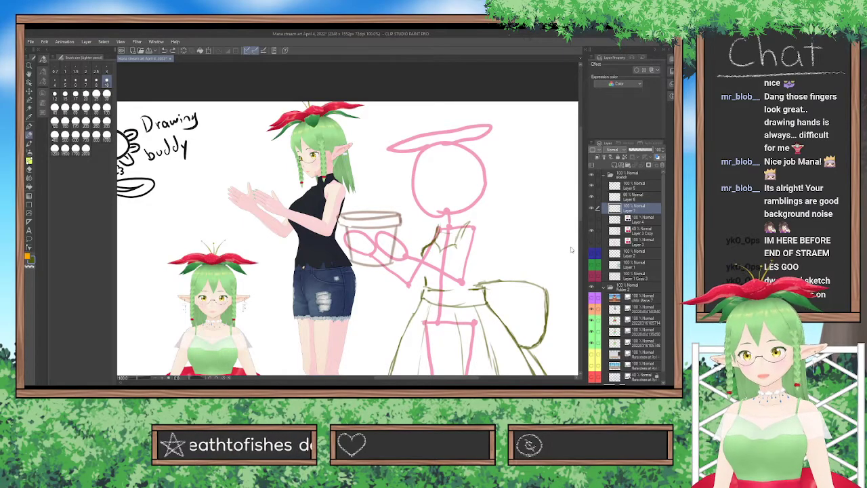
left_click(591, 225)
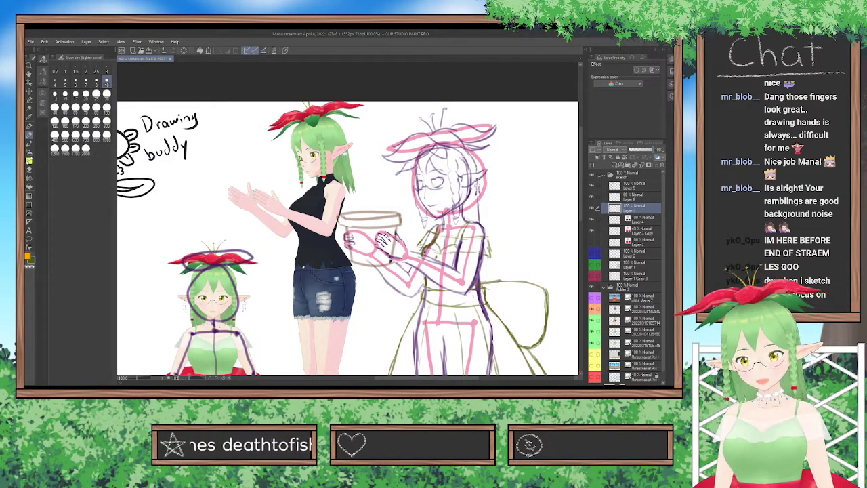
Check the drawing with the sketch folder off and on, and hide the pink skeleton on Layer 3 Copy.
left_click(592, 175)
left_click(591, 175)
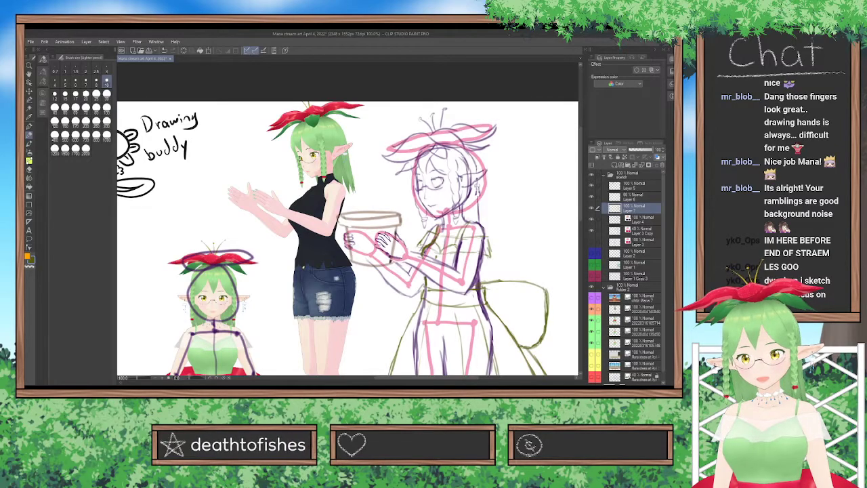
scroll(316, 219, "down", 5)
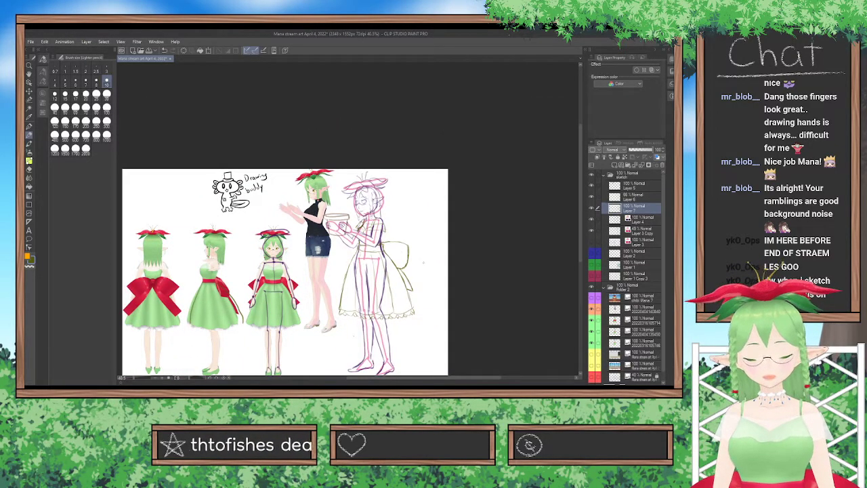
left_click(593, 230)
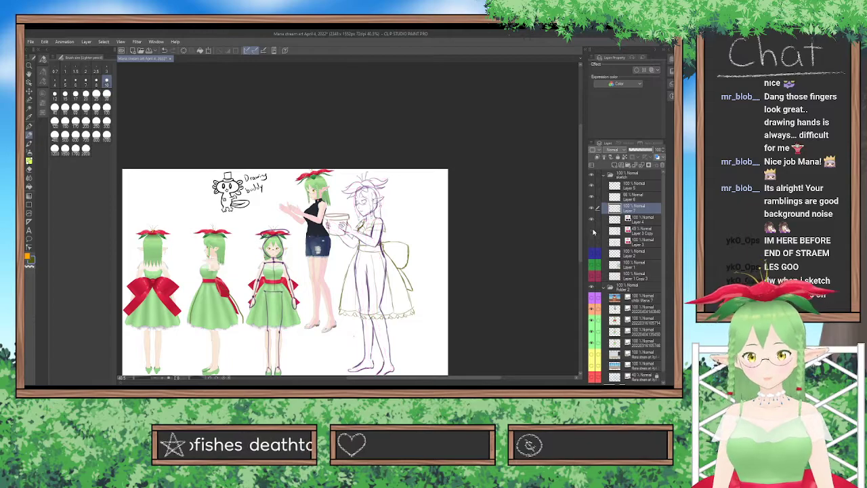
Erase the hip and leg lines inside the skirt from the body sketch on Layer 4 with the Hard eraser.
left_click(623, 219)
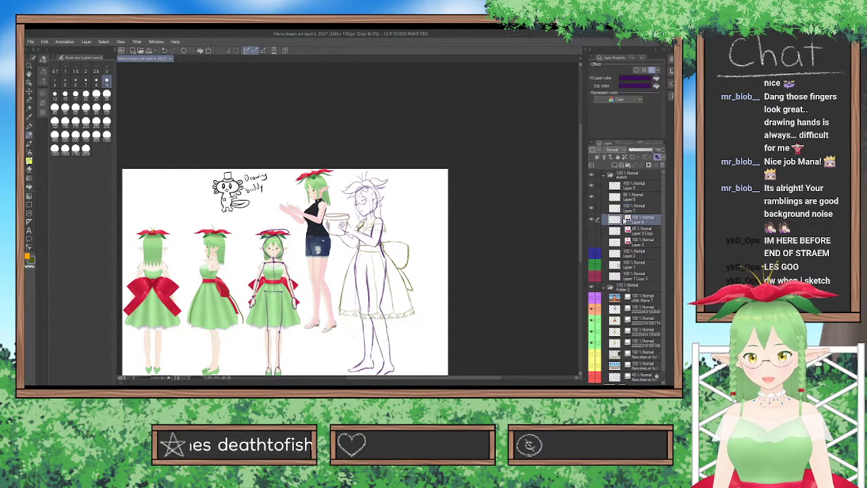
scroll(360, 258, "up", 3)
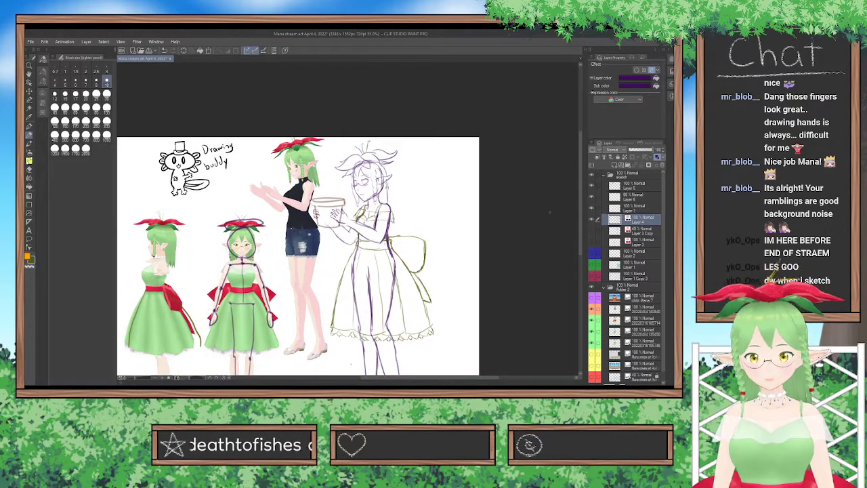
scroll(480, 218, "up", 5)
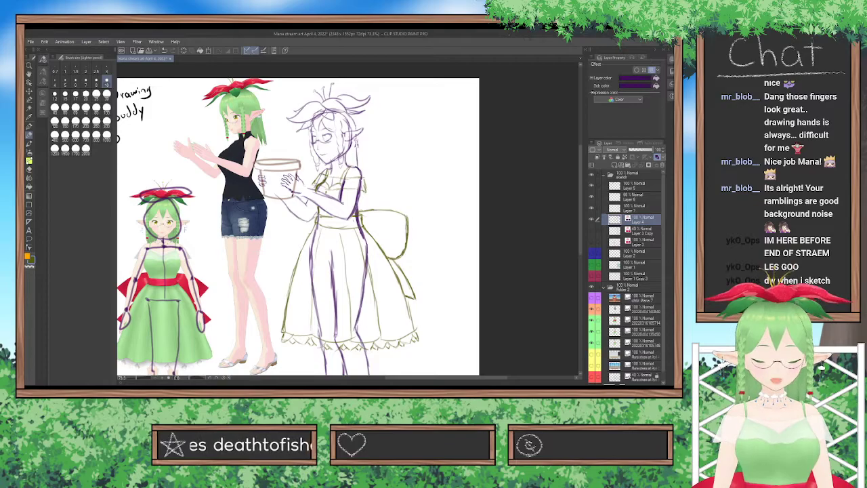
key("e")
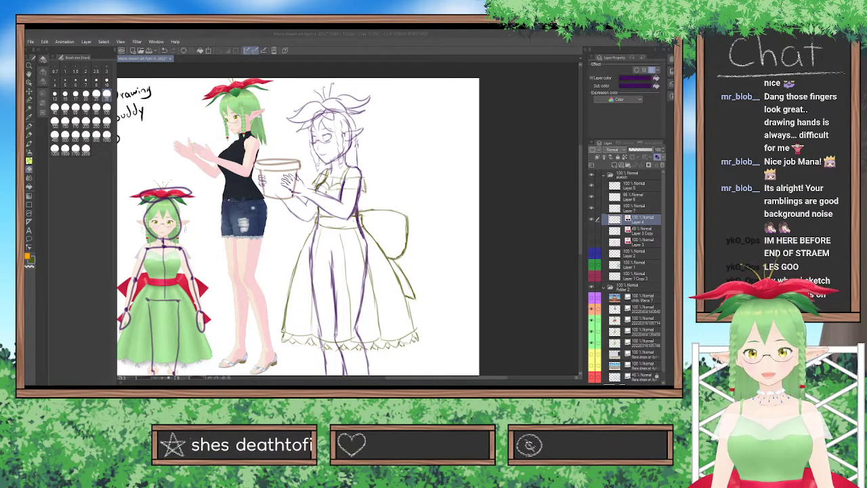
mouse_move(342, 325)
left_mouse_down()
mouse_move(323, 337)
mouse_move(308, 318)
mouse_move(367, 307)
mouse_move(359, 294)
mouse_move(305, 299)
mouse_move(351, 285)
mouse_move(312, 267)
mouse_move(386, 271)
mouse_move(354, 239)
mouse_move(366, 239)
mouse_move(360, 205)
mouse_move(367, 222)
mouse_move(326, 227)
mouse_move(313, 264)
mouse_move(320, 251)
mouse_move(329, 296)
mouse_move(352, 318)
mouse_move(327, 315)
mouse_move(332, 328)
mouse_move(318, 334)
mouse_move(337, 342)
mouse_move(320, 293)
mouse_move(321, 309)
mouse_move(332, 261)
mouse_move(336, 280)
mouse_move(361, 288)
mouse_move(364, 234)
mouse_move(363, 256)
left_mouse_up()
key("ctrl+z")
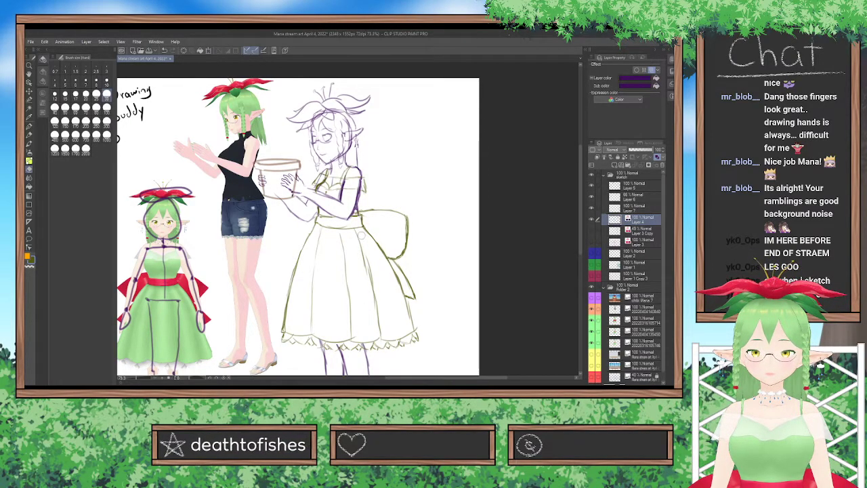
Hide the back, side and front reference images of the character in the green dress.
scroll(402, 159, "down", 2)
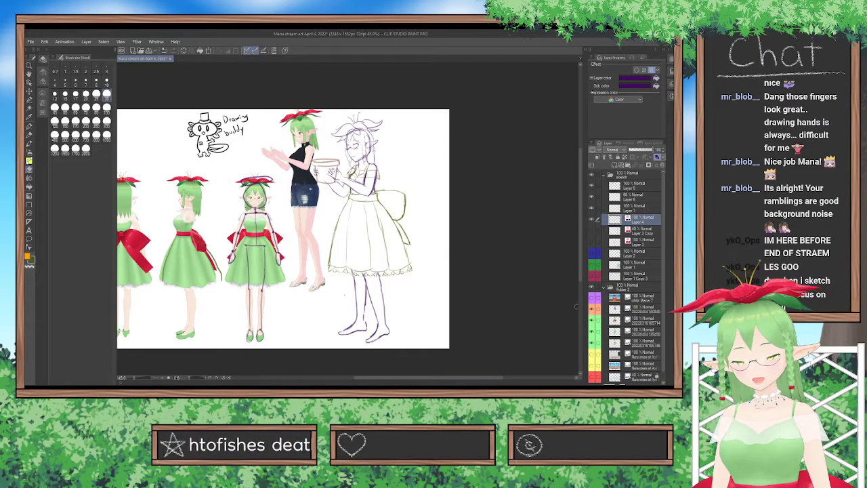
left_click(591, 330)
left_click(592, 339)
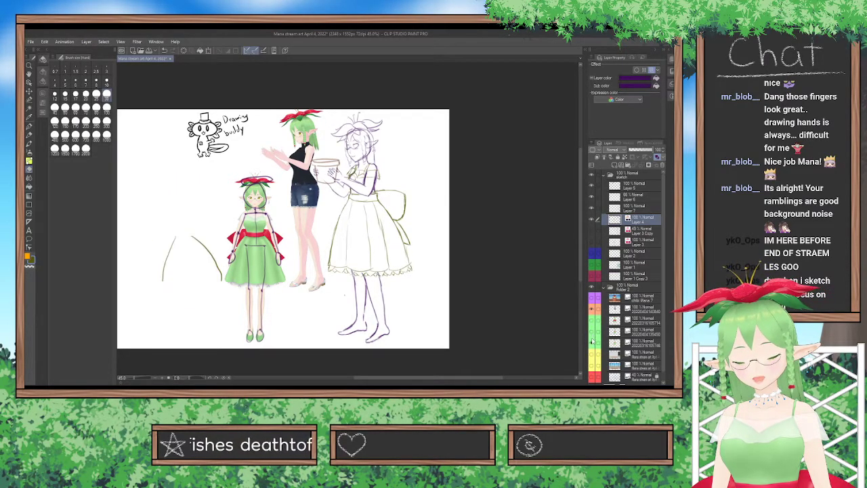
left_click(592, 347)
left_click(591, 314)
left_click(591, 313)
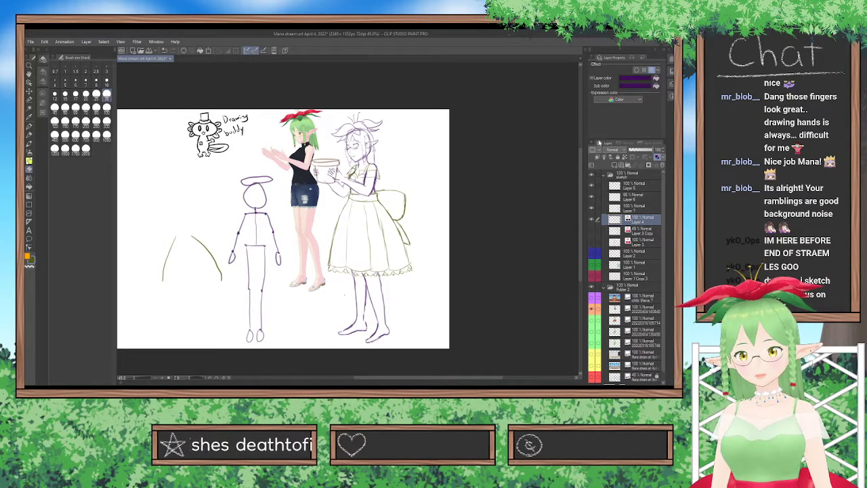
Add a new layer directly above the body sketch on Layer 4 and turn on its layer color effect.
left_click(601, 143)
scroll(547, 177, "up", 3)
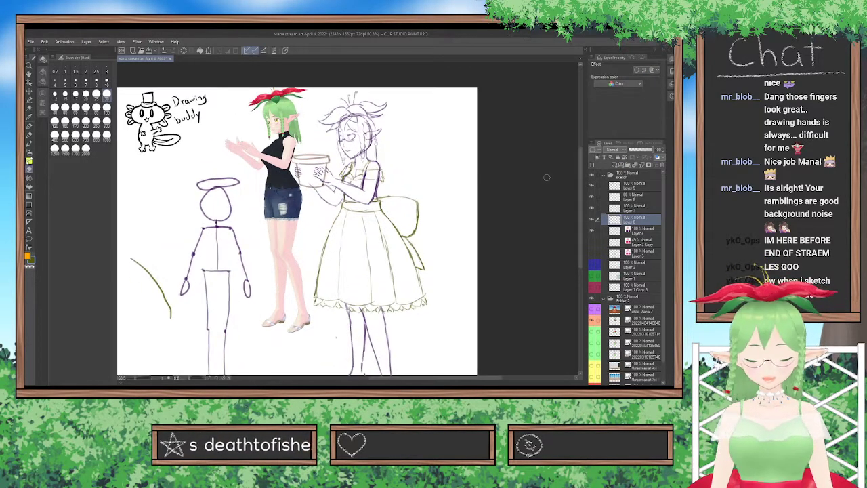
left_click(650, 71)
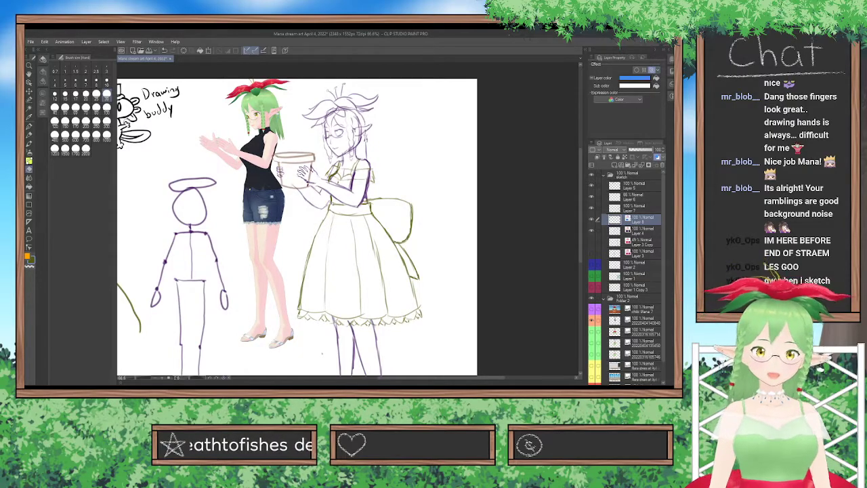
Pick a blue drawing color and set up the drawing brush at size 7 for tracing the 3D character reference.
left_click(44, 111)
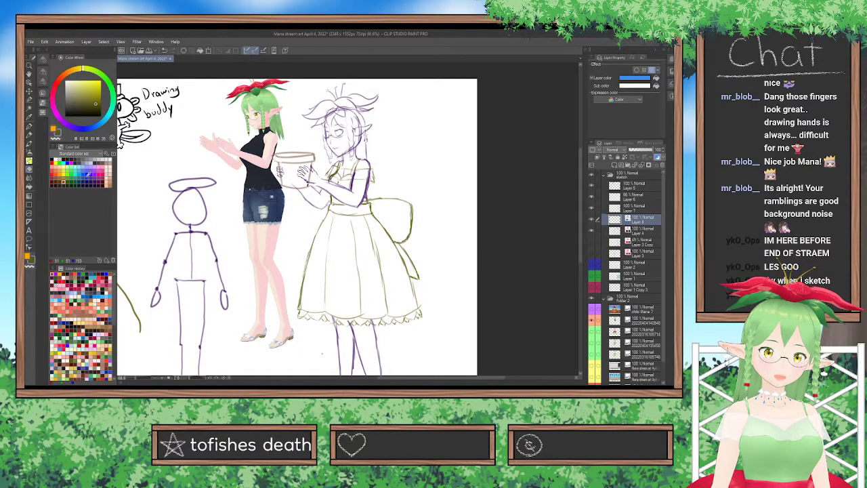
left_click(87, 178)
left_click(30, 127)
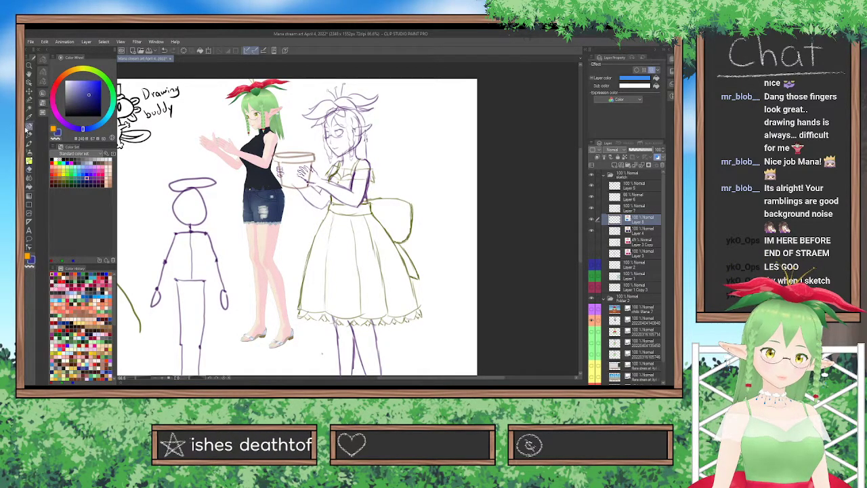
left_click(43, 60)
left_click(96, 95)
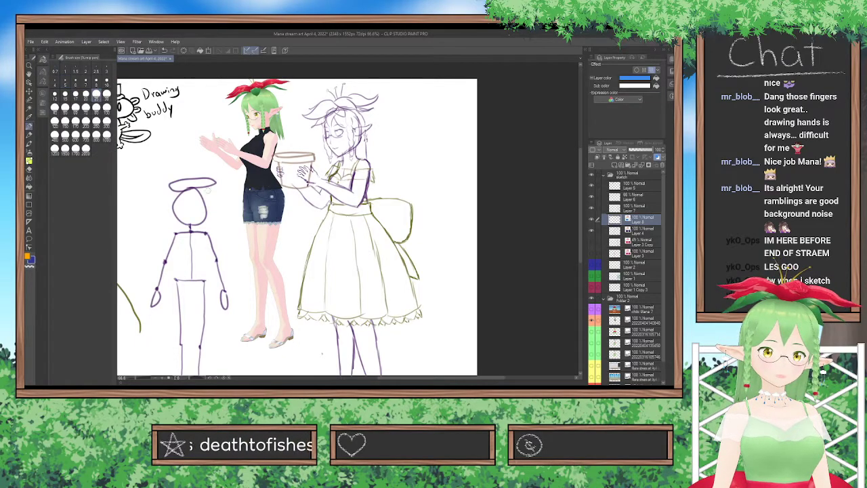
left_click(85, 80)
scroll(228, 190, "up", 4)
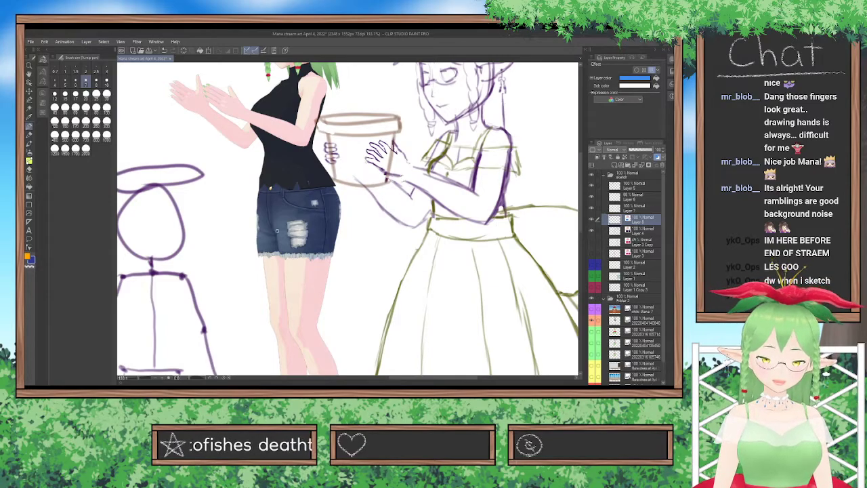
Undo the trial leg stroke, the new layer and the erasing of the body's leg lines, and paste the blue tracing layer above Layer 4.
left_click_drag(276, 230, 288, 324)
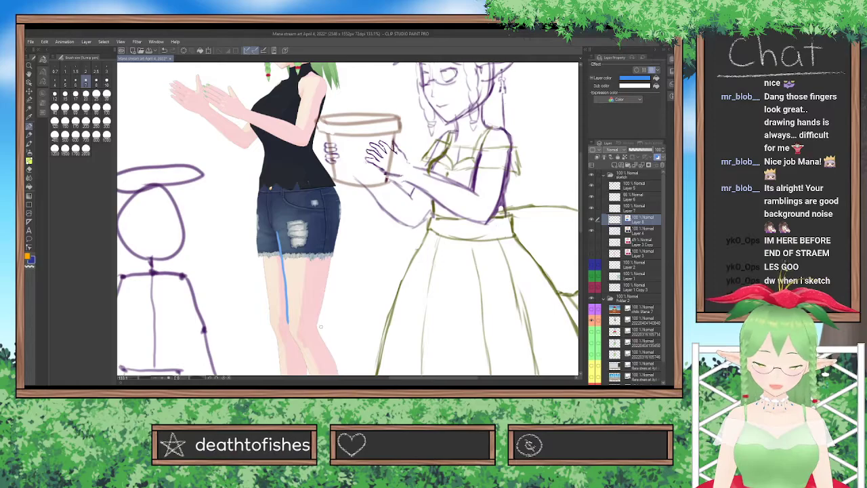
key("ctrl+z")
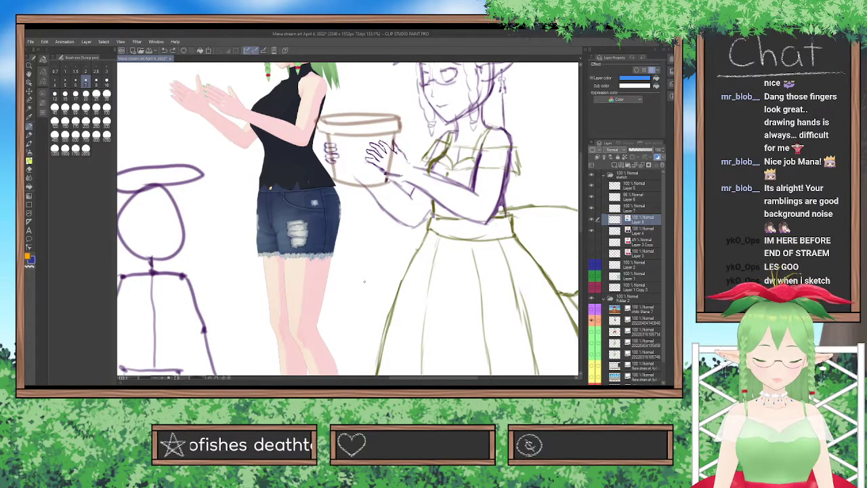
key("ctrl+z")
key("ctrl+z")
key("ctrl+z")
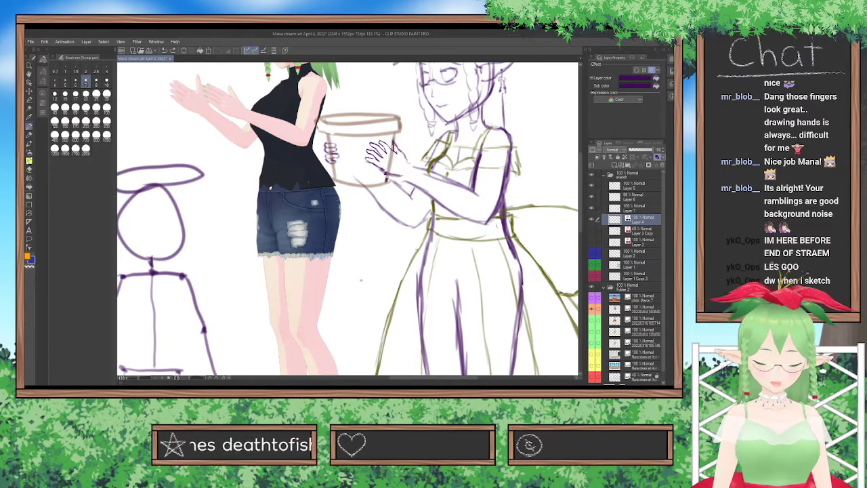
key("ctrl+v")
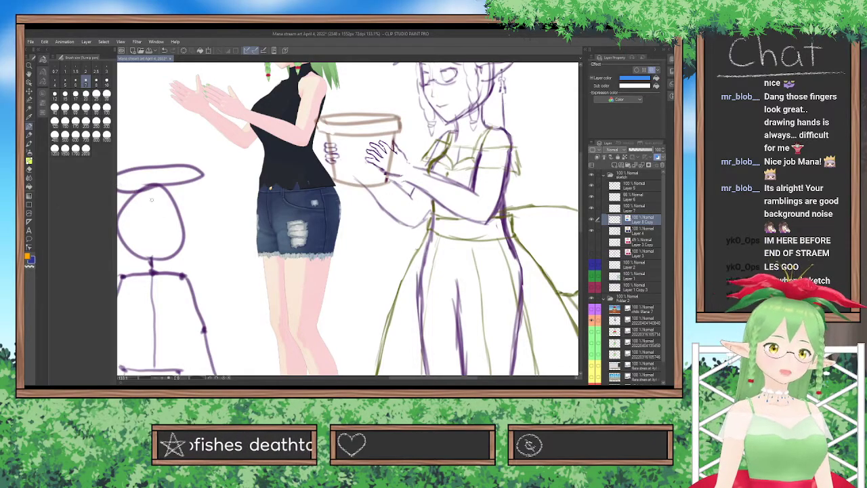
Trace the thighs and the rear hip of the reference figure in denim shorts with thin blue lines.
left_click_drag(287, 318, 280, 249)
key("ctrl+z")
left_click_drag(268, 310, 265, 279)
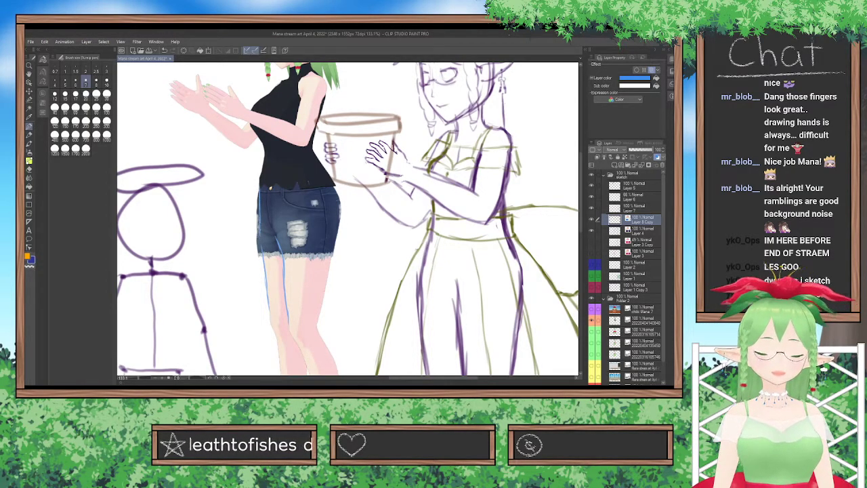
left_click_drag(319, 323, 330, 265)
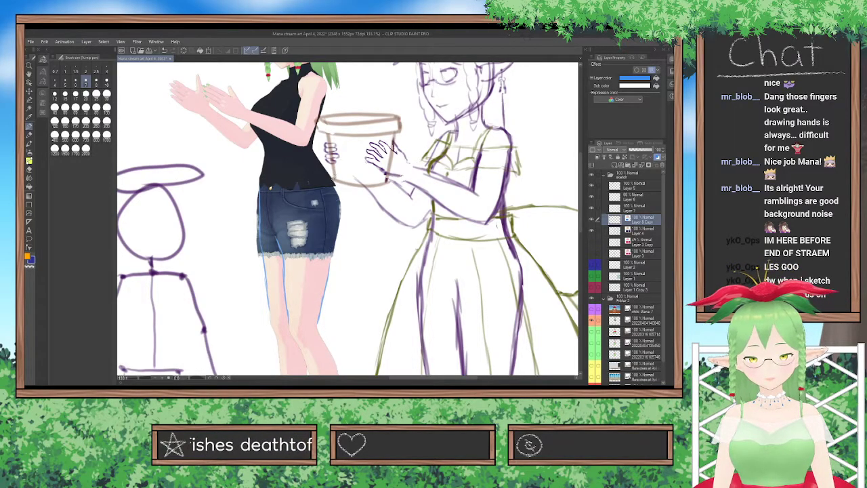
left_click_drag(342, 216, 336, 195)
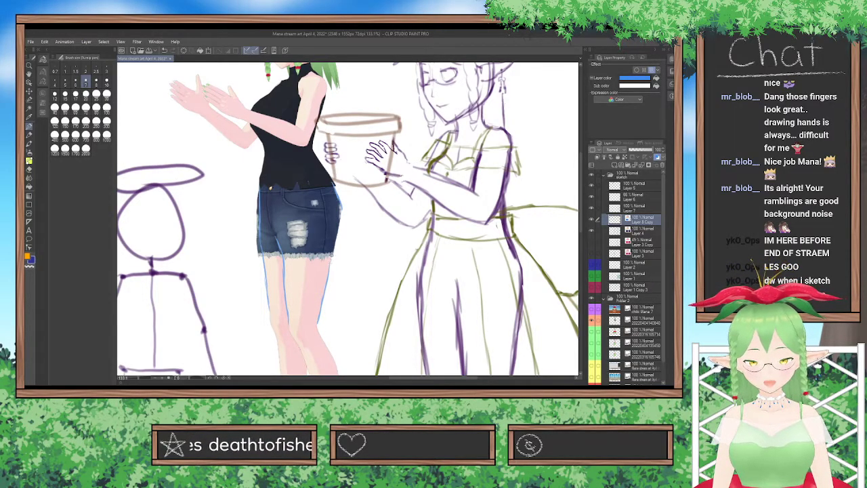
left_click_drag(333, 247, 339, 215)
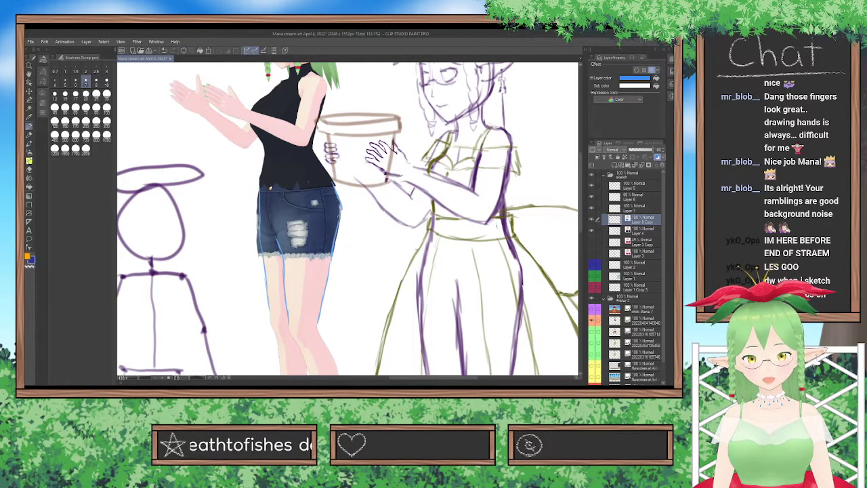
Trace the back and the front waist of the reference figure's black top down to the shorts.
mouse_move(327, 90)
left_mouse_down()
mouse_move(313, 145)
mouse_move(329, 172)
left_mouse_up()
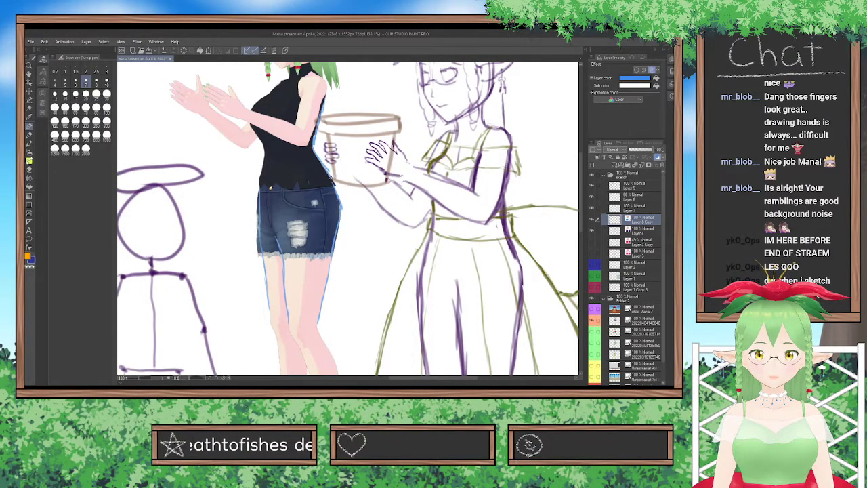
left_click_drag(258, 135, 264, 147)
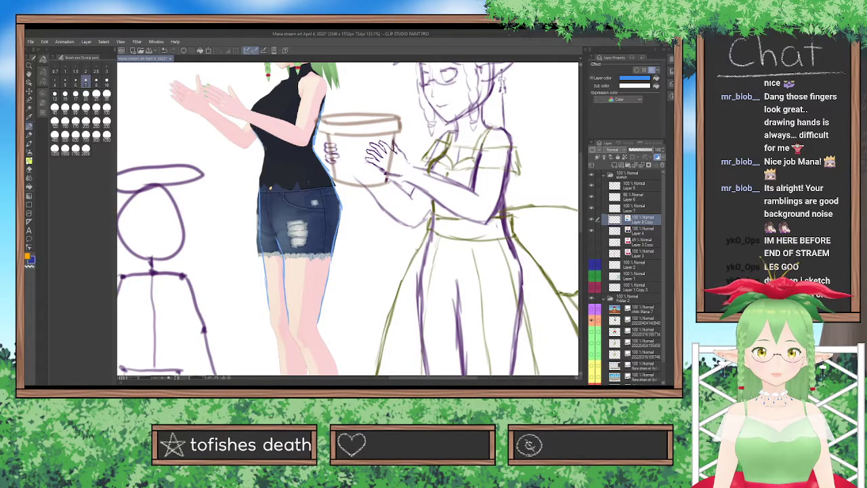
left_click_drag(260, 187, 263, 143)
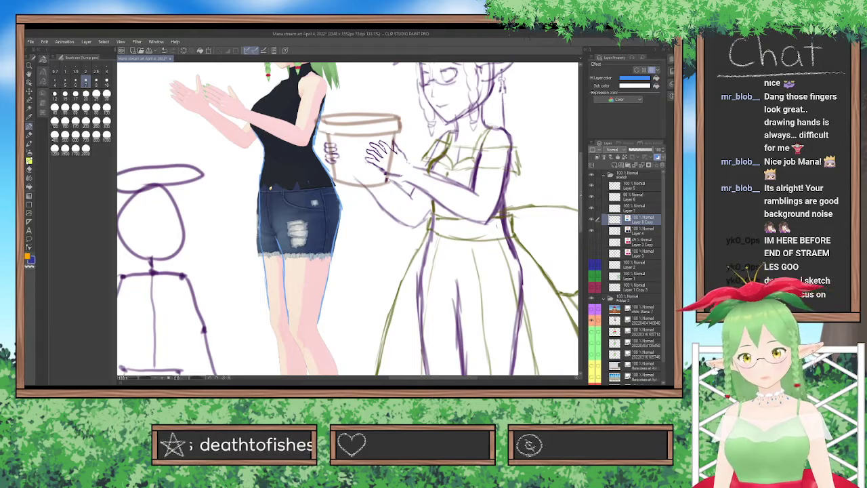
Trace the chest, near arm and far forearm of the reference figure in blue.
scroll(335, 368, "up", 2)
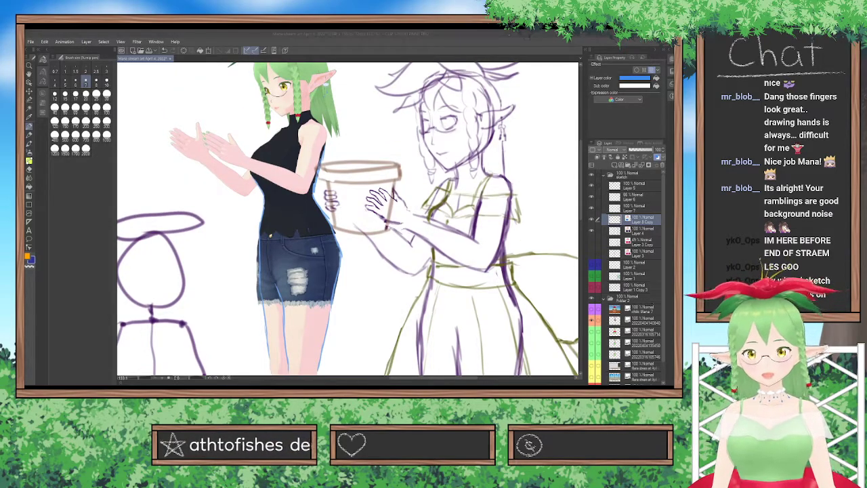
left_click(304, 150)
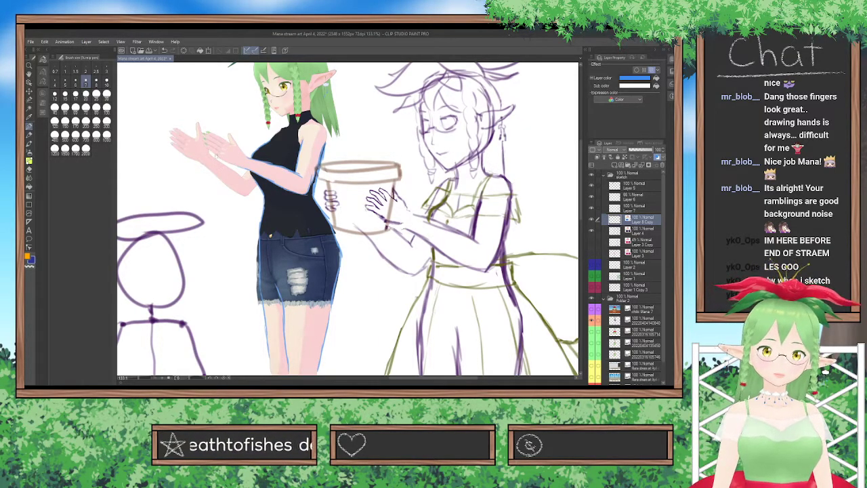
left_click_drag(200, 162, 228, 184)
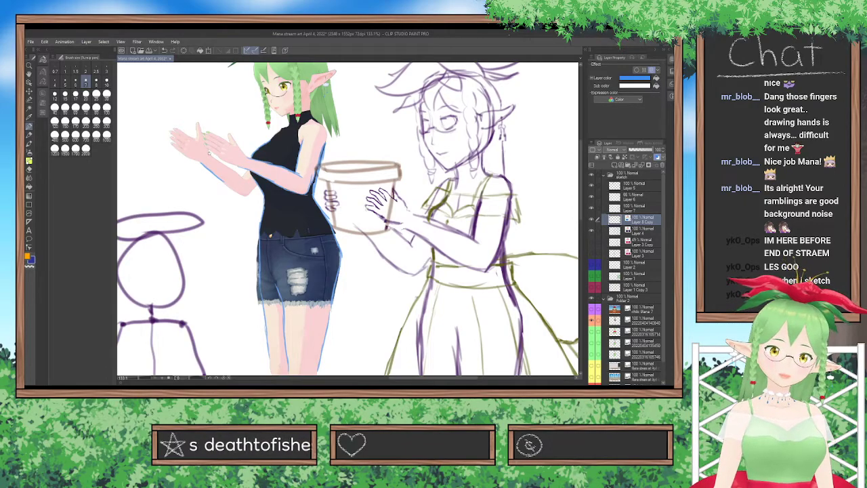
left_click_drag(214, 158, 243, 177)
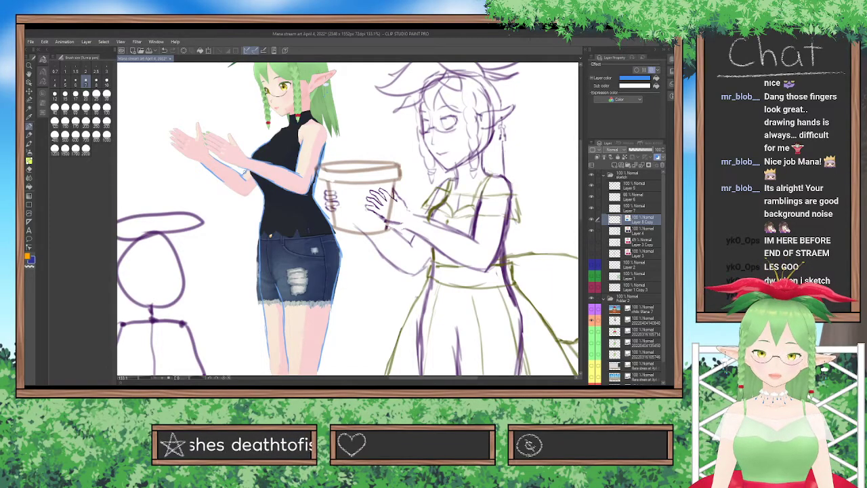
left_click_drag(227, 180, 242, 194)
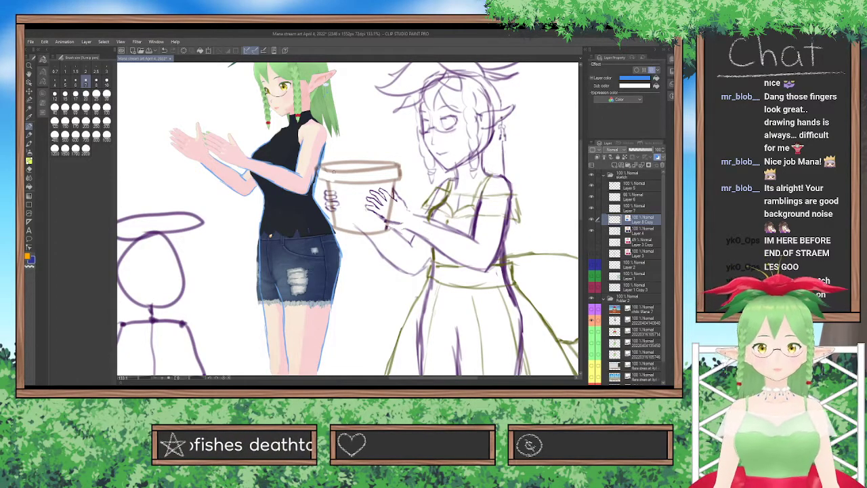
key("ctrl+plus")
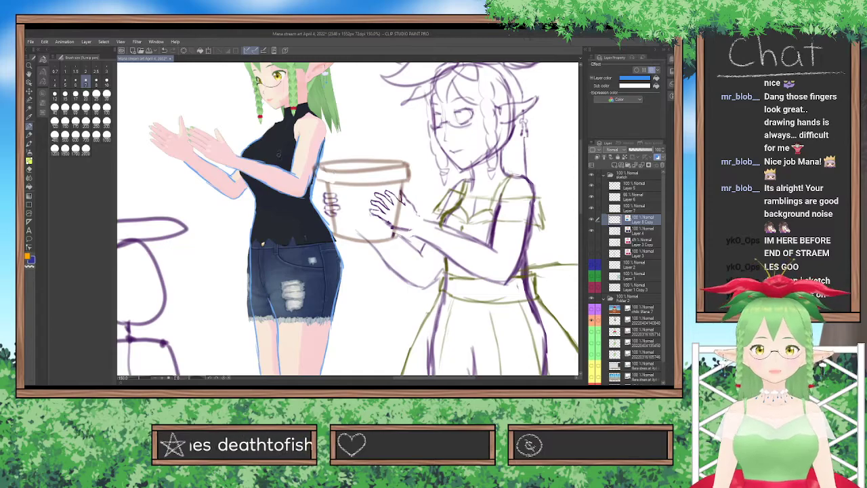
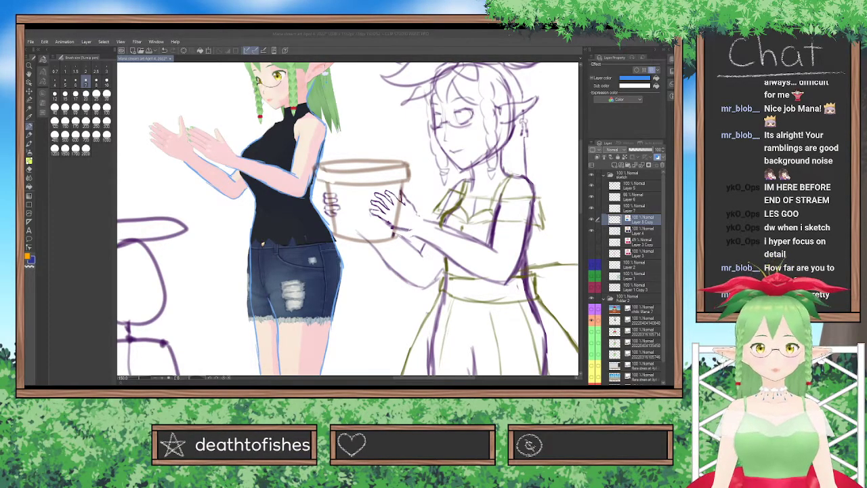
Trace the outlines of the reference model's legs and sandals in blue on the traced-outline layer.
key("alt+Tab")
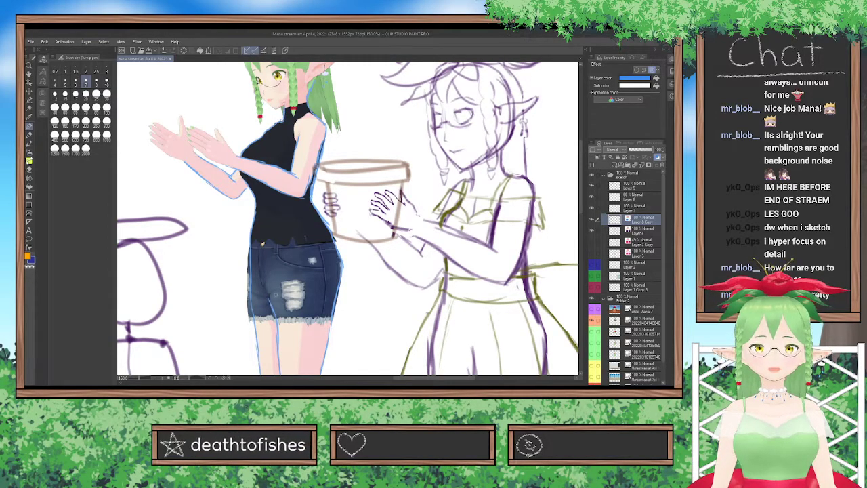
key("alt+Tab")
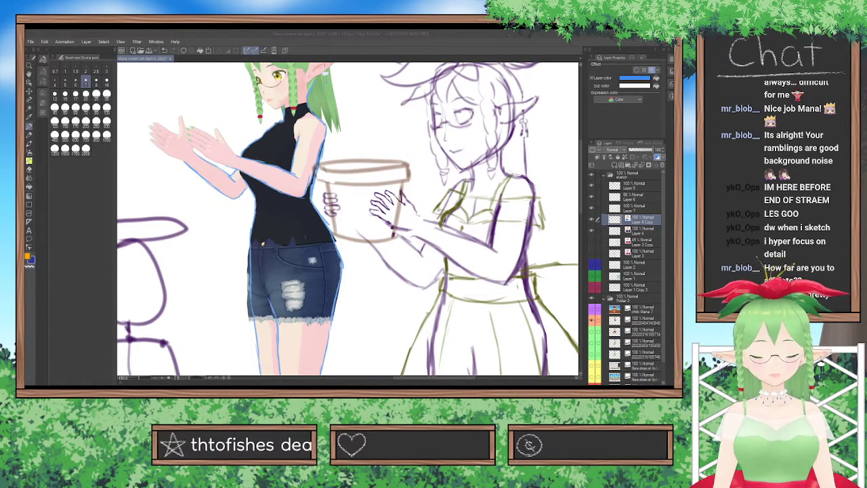
left_click(294, 353)
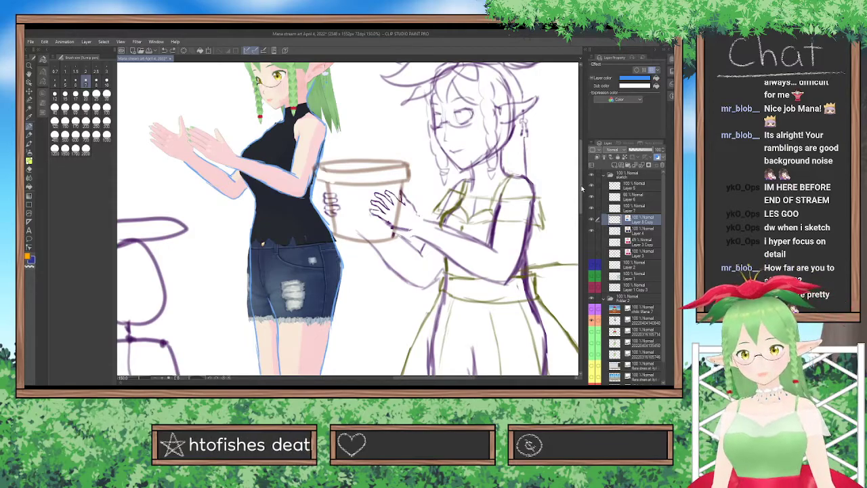
scroll(579, 191, "down", 10)
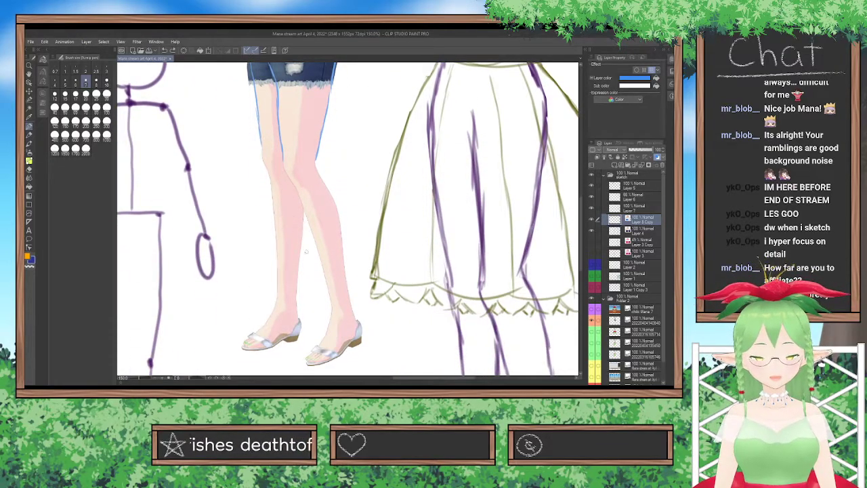
left_click_drag(331, 314, 320, 259)
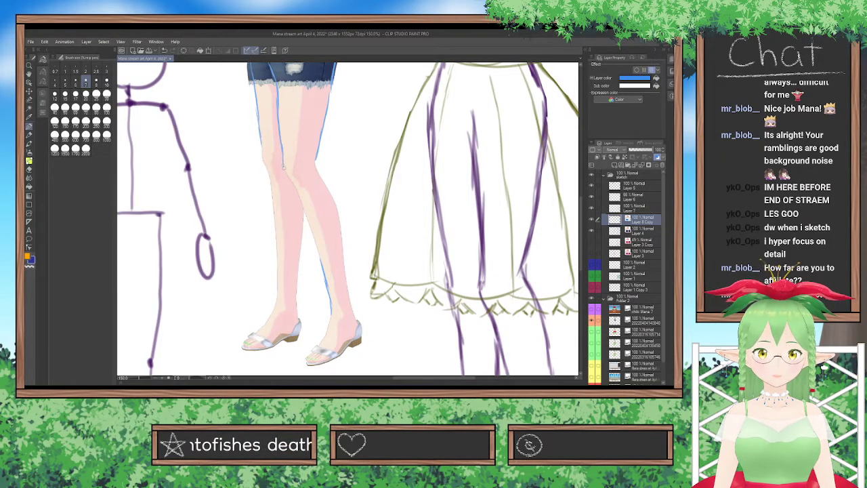
mouse_move(287, 176)
left_mouse_down()
mouse_move(313, 222)
mouse_move(318, 206)
mouse_move(307, 217)
mouse_move(298, 196)
mouse_move(329, 263)
left_mouse_up()
key("ctrl+z")
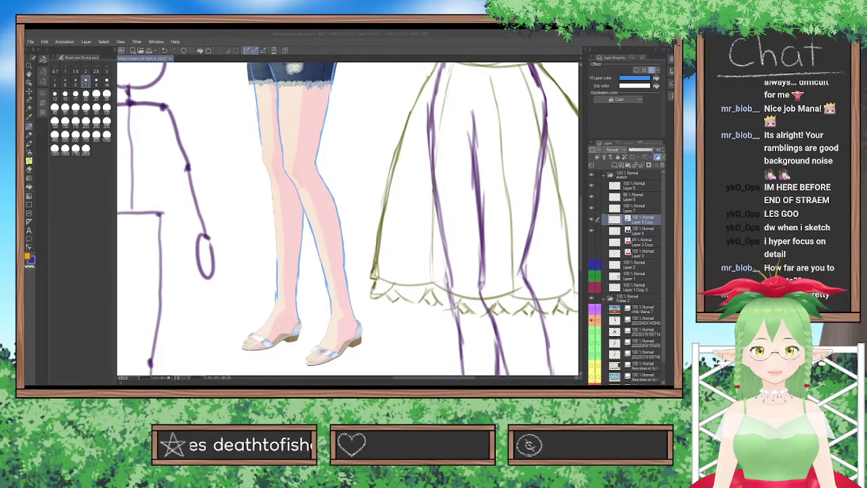
left_click(262, 273)
left_click_drag(276, 263, 273, 170)
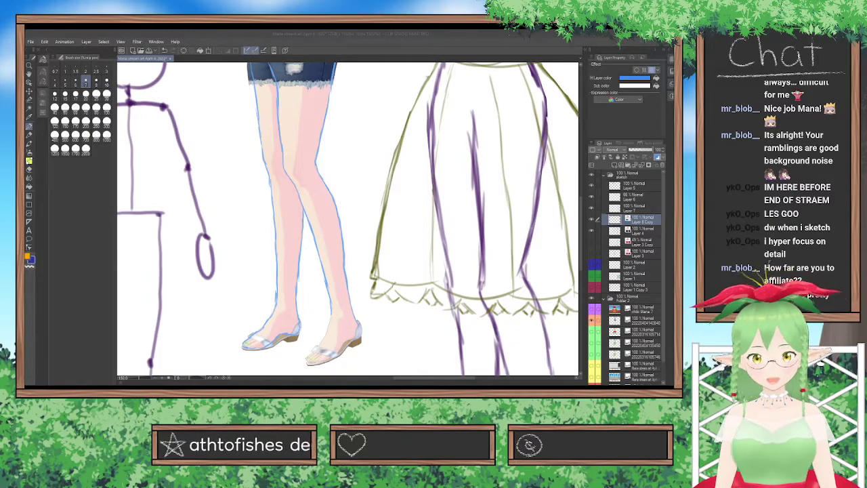
left_click(301, 383)
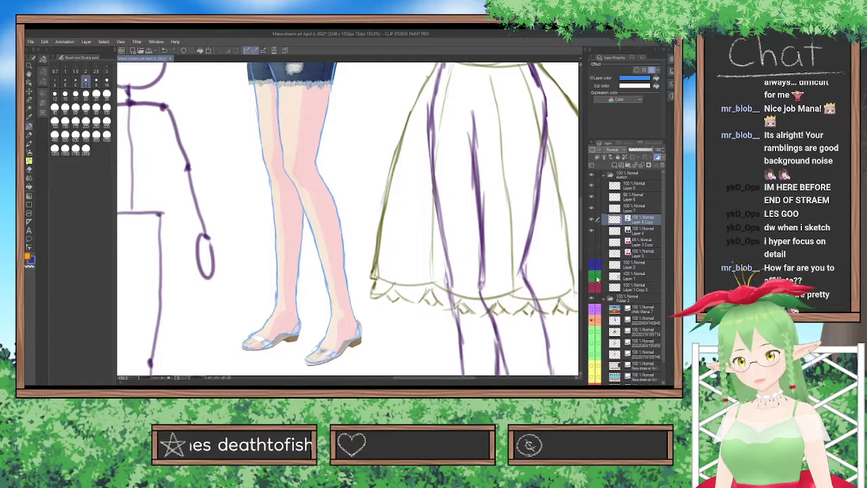
Trace the reference model's head and face outline in blue on the same layer.
left_click_drag(580, 250, 581, 183)
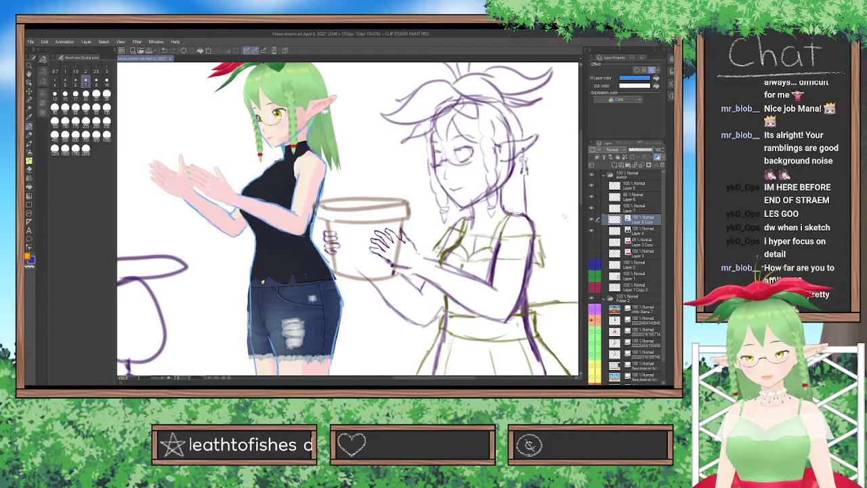
scroll(348, 216, "up", 2)
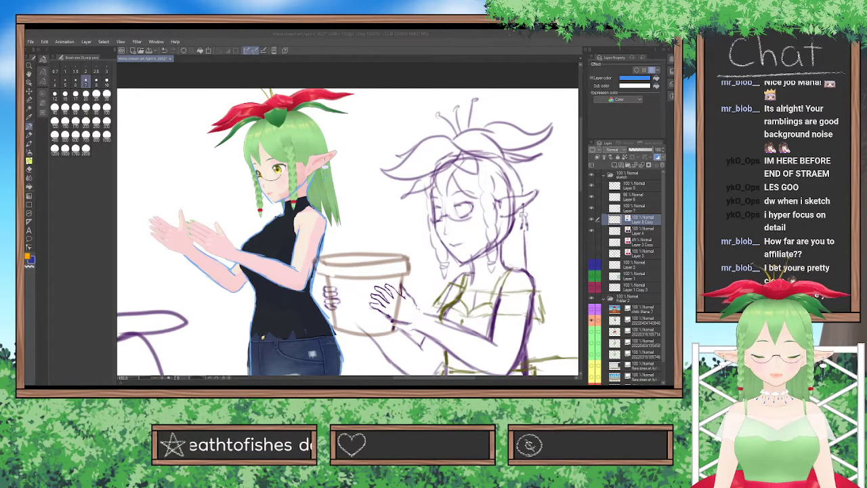
left_click(275, 214)
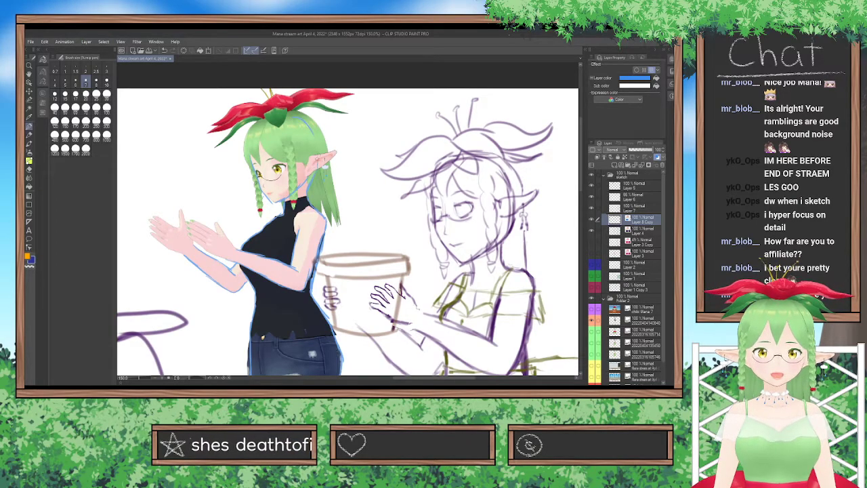
left_click_drag(249, 151, 255, 133)
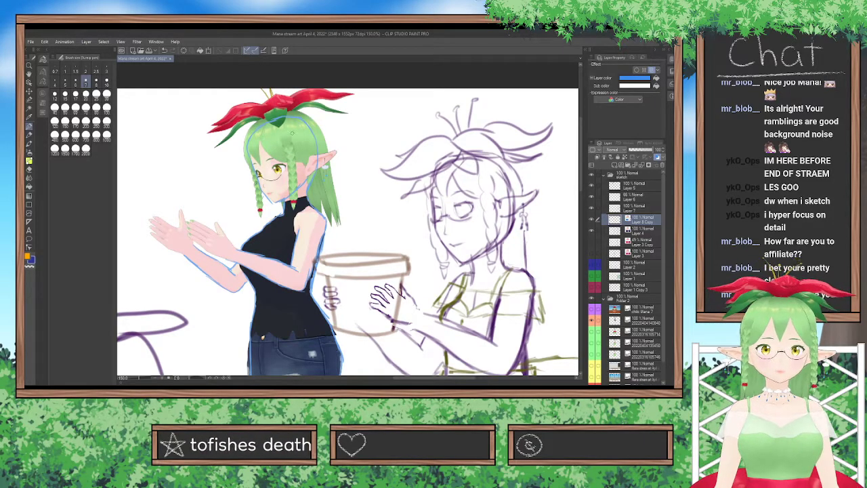
Move the blue traced outline off the reference model and toward the sketched character in the dress.
scroll(324, 180, "down", 5)
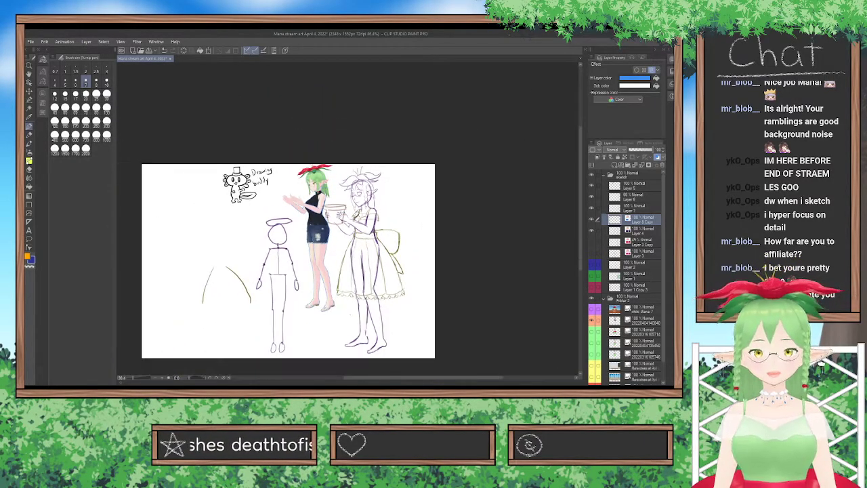
left_click(29, 91)
mouse_move(252, 181)
left_mouse_down()
mouse_move(281, 208)
mouse_move(300, 205)
left_mouse_up()
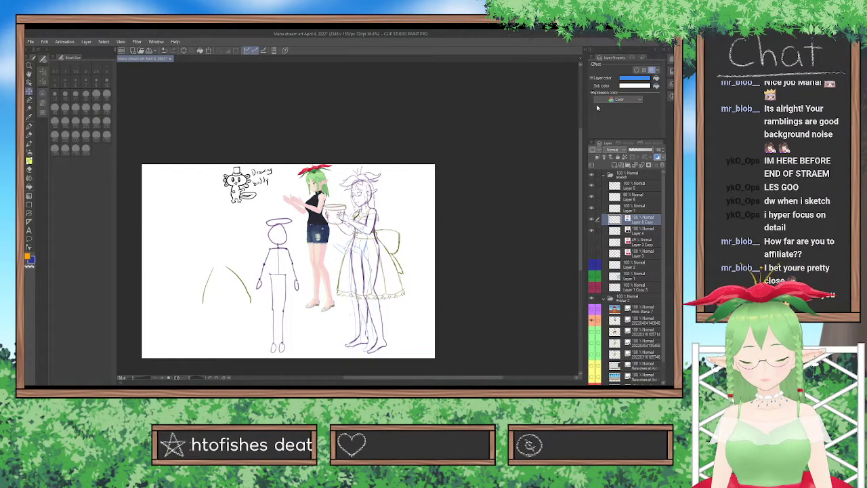
Change the traced outline's layer color and sub color to salmon pink.
left_click(653, 71)
left_click(653, 73)
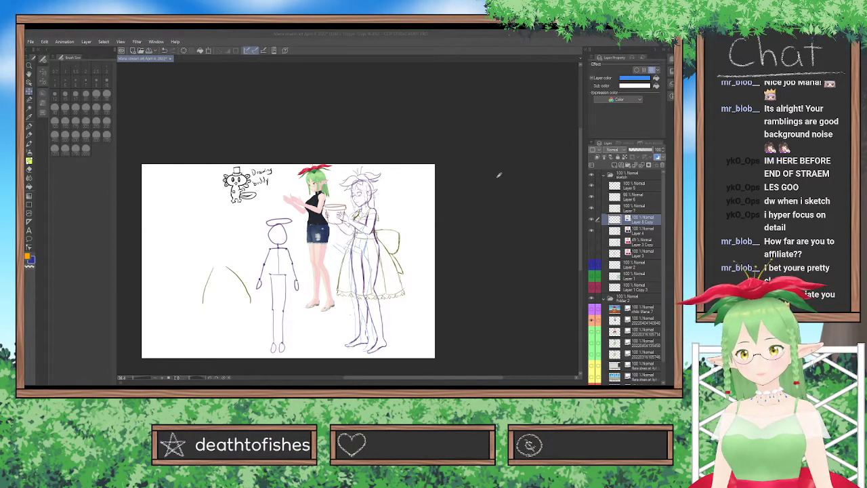
left_click(594, 136)
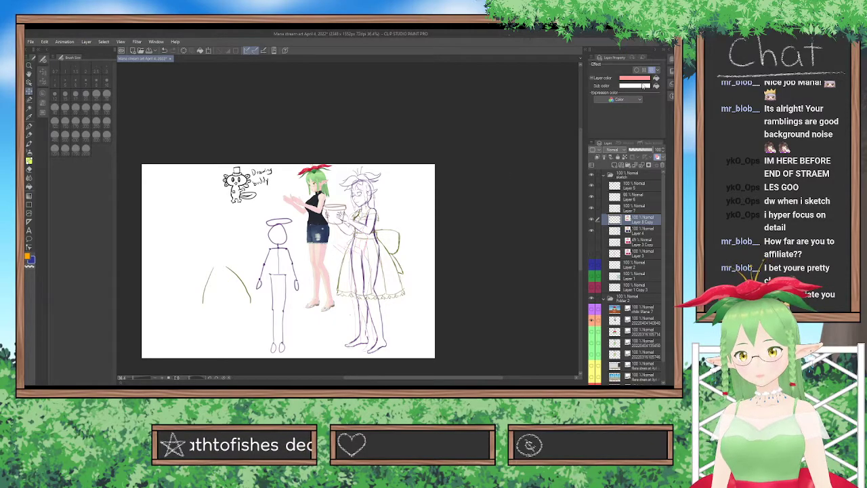
left_click(639, 86)
left_click(505, 168)
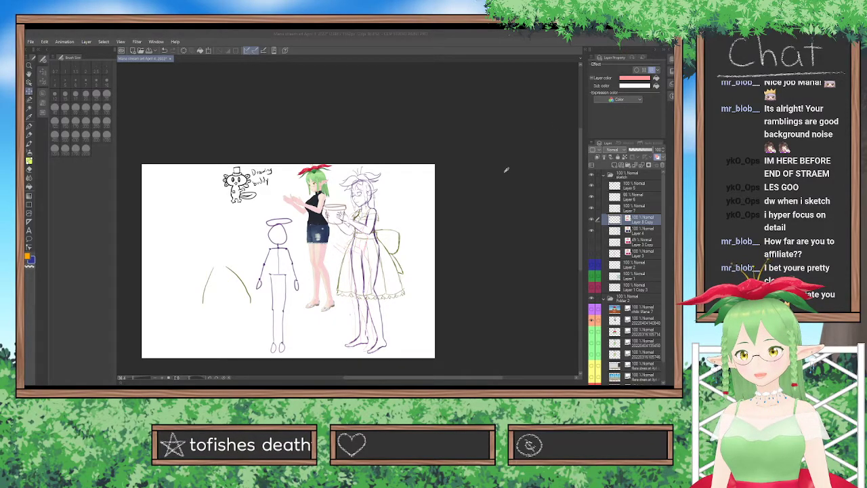
left_click(576, 138)
Position and transform the pink traced outline so it overlays the sketched character's head and body.
mouse_move(376, 186)
left_mouse_down()
mouse_move(426, 188)
mouse_move(400, 188)
mouse_move(400, 175)
left_mouse_up()
left_click(208, 50)
mouse_move(401, 204)
left_mouse_down()
mouse_move(372, 203)
mouse_move(365, 220)
left_mouse_up()
scroll(382, 251, "up", 5)
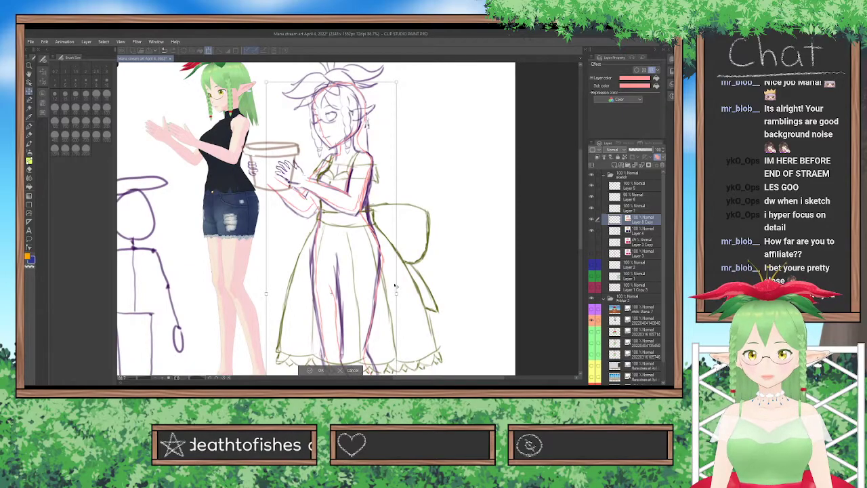
left_click_drag(395, 293, 396, 294)
left_click_drag(338, 260, 338, 263)
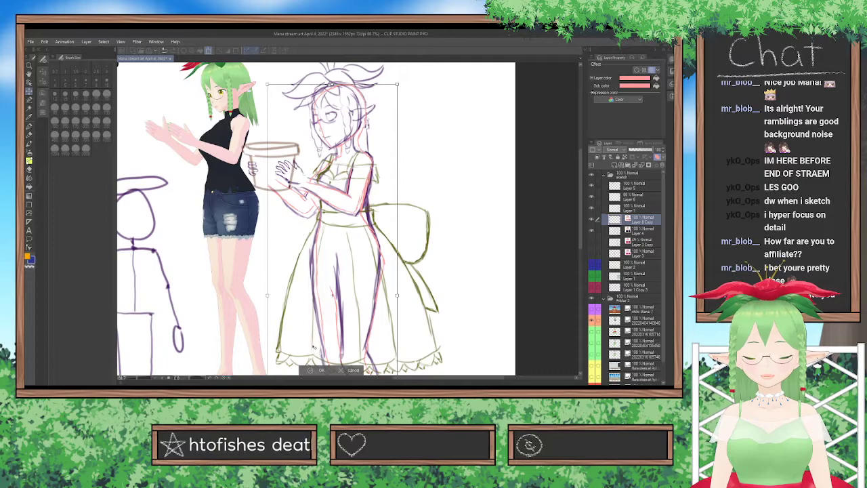
left_click(316, 370)
Compare the pink outline with the body sketch by toggling the outline and dress layers, leaving the dress shown and the outline hidden.
scroll(307, 281, "up", 2)
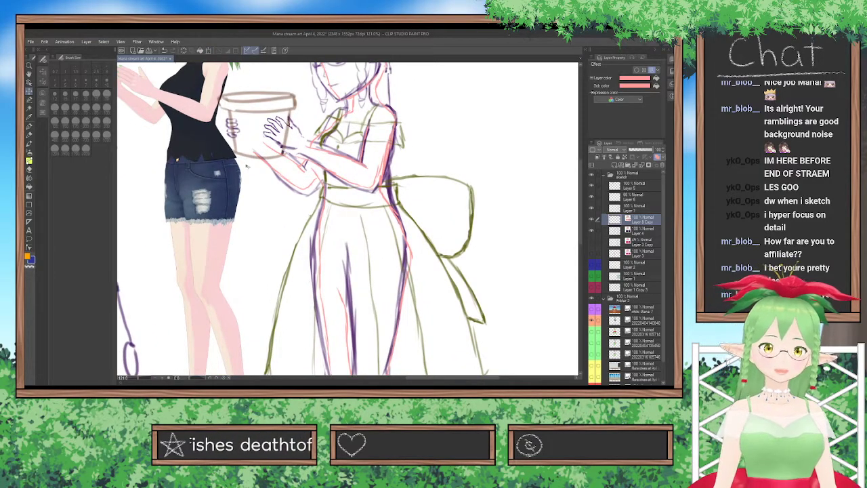
key("p")
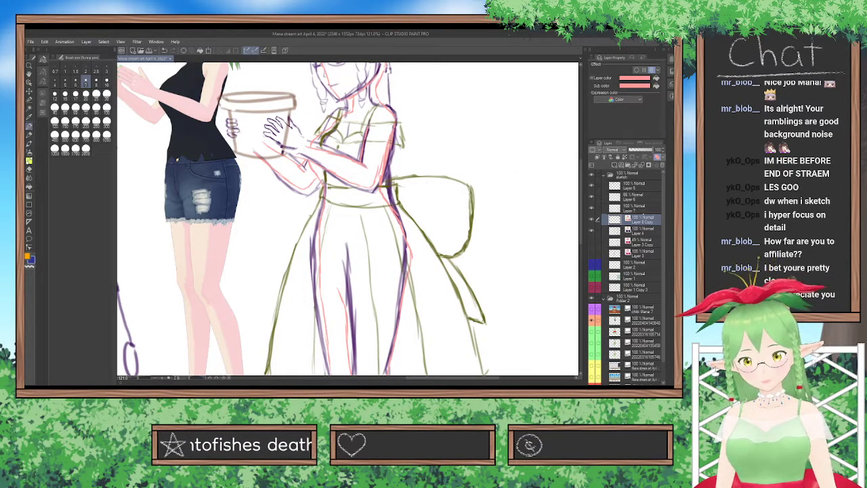
left_click(591, 219)
left_click(592, 208)
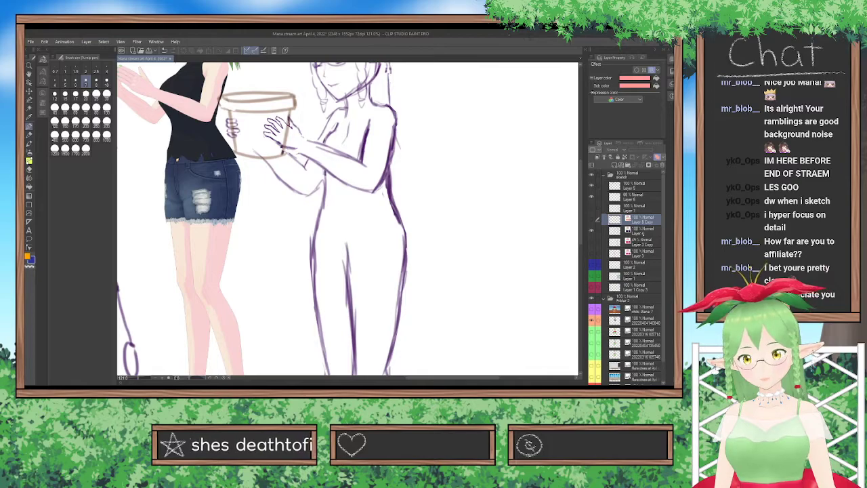
left_click(591, 219)
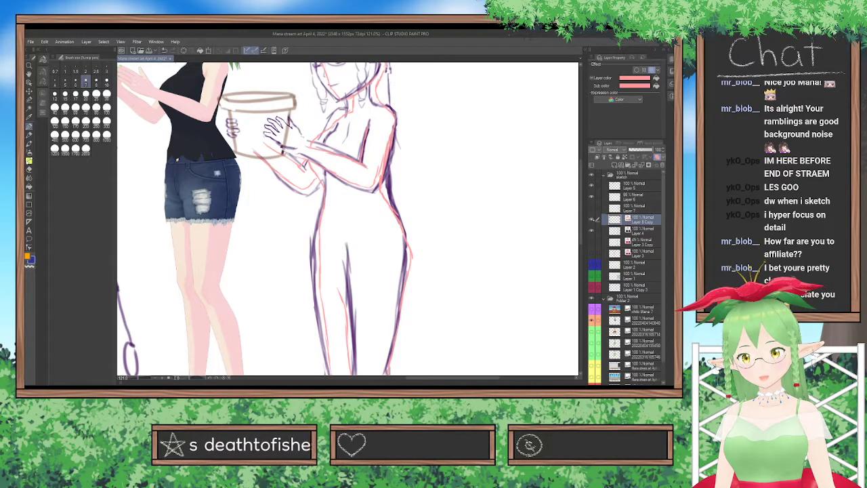
left_click(592, 209)
left_click(591, 219)
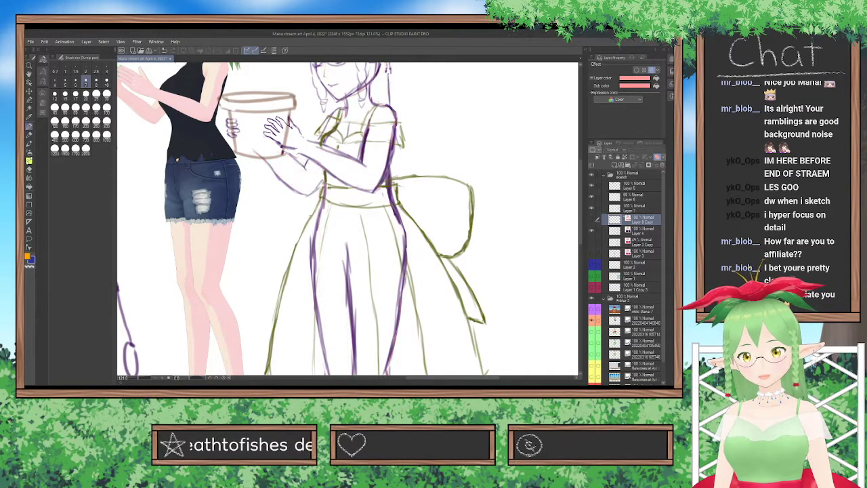
Make the dress sketch layer active for the pen and pick a dark olive drawing color.
left_click(622, 211)
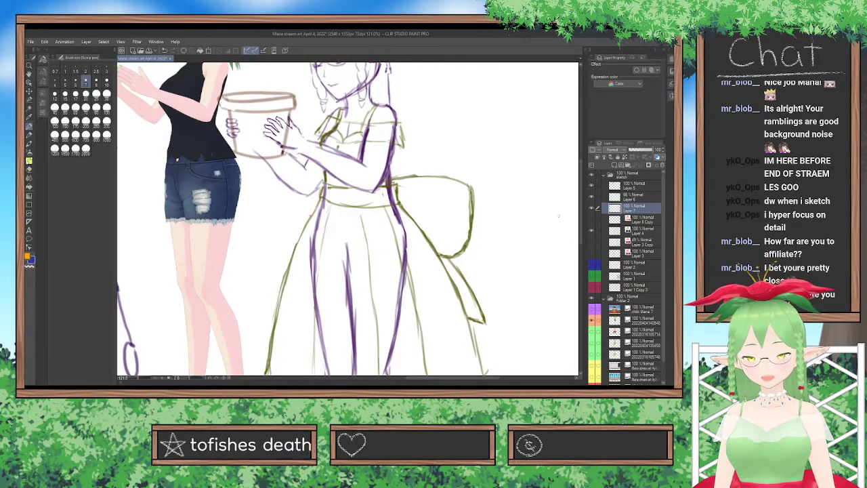
left_click(591, 219)
left_click(591, 219)
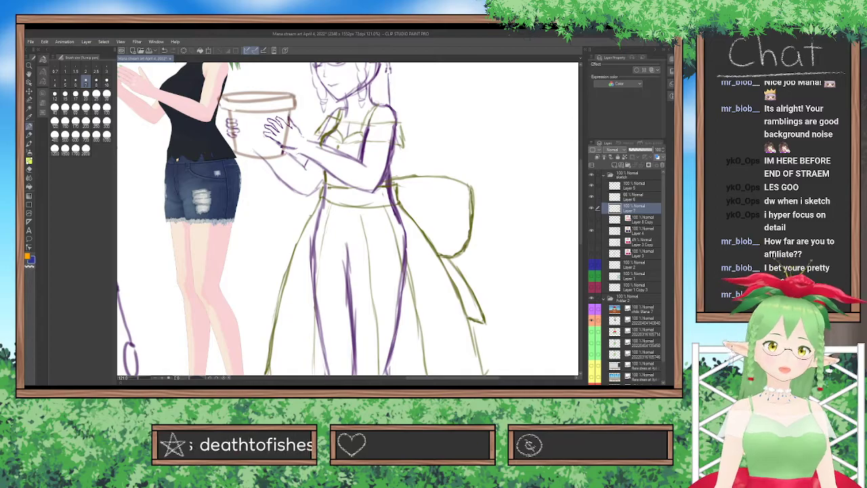
left_click_drag(166, 117, 226, 107)
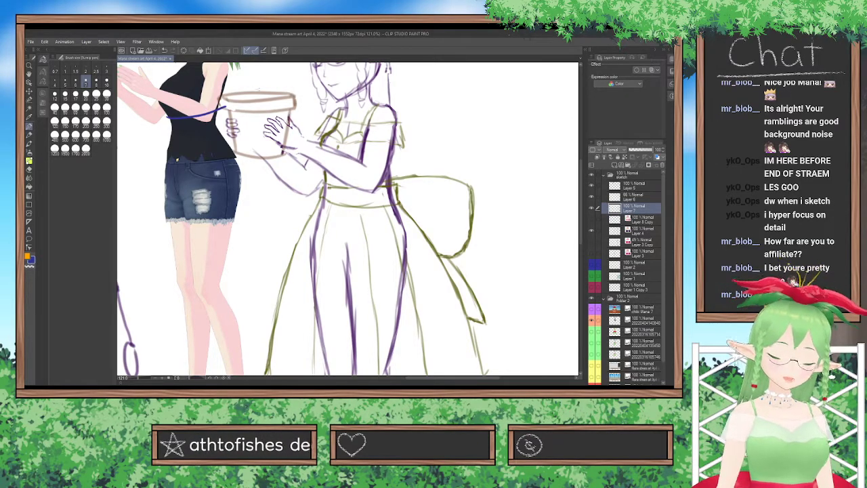
key("ctrl+z")
left_click(43, 102)
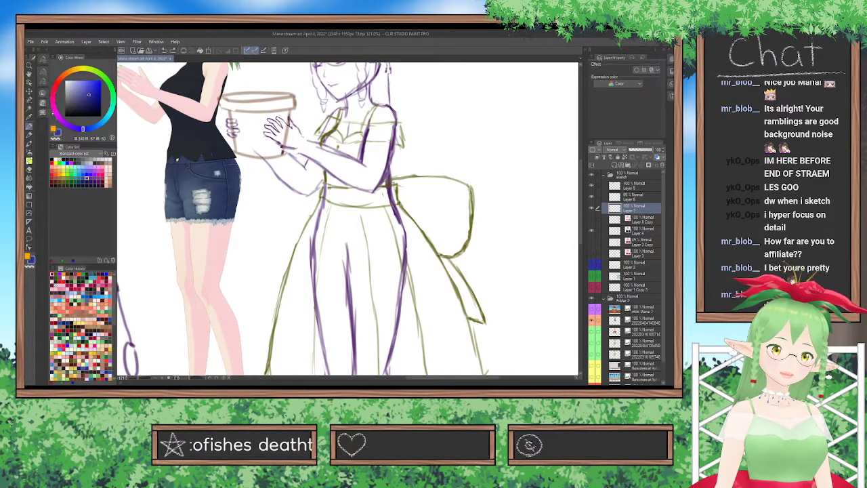
left_click(67, 178)
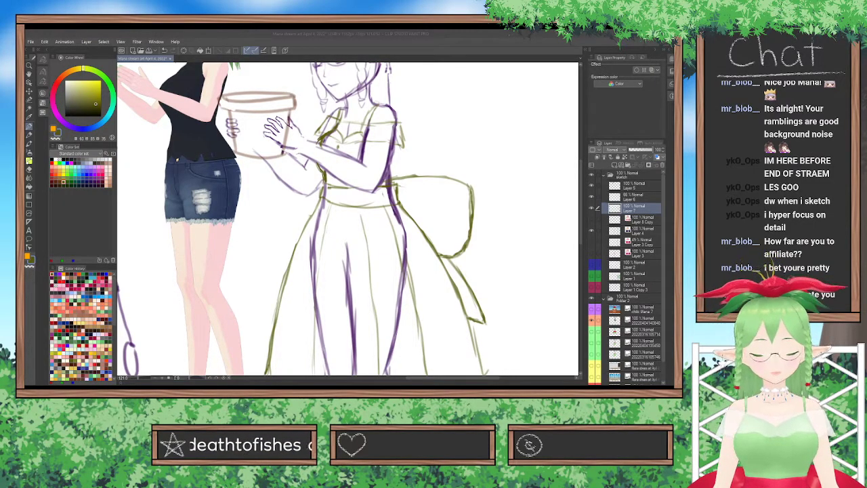
Try olive strokes across the reference model's torso, and undo them.
left_click_drag(168, 122, 210, 120)
key("ctrl+z")
key("ctrl+z")
key("ctrl+z")
key("ctrl+z")
key("ctrl+z")
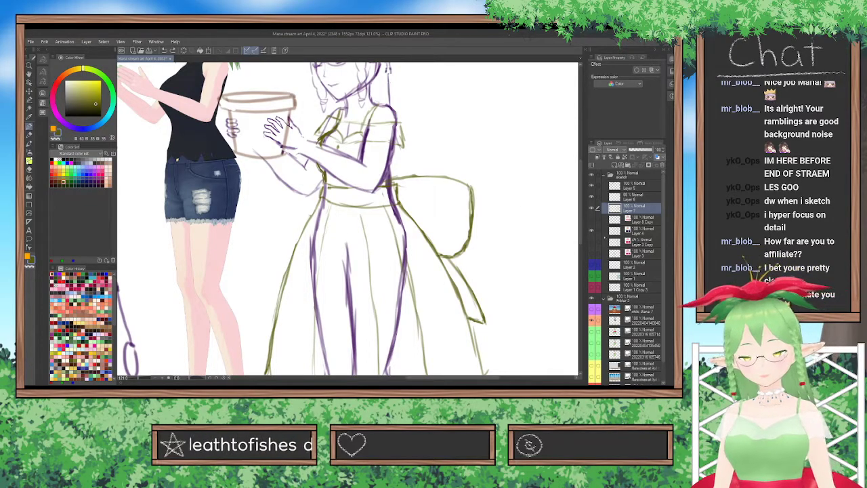
Hide the body, dress and bucket sketch layers, keeping the drawing buddy doodle and the reference model visible.
left_click(591, 231)
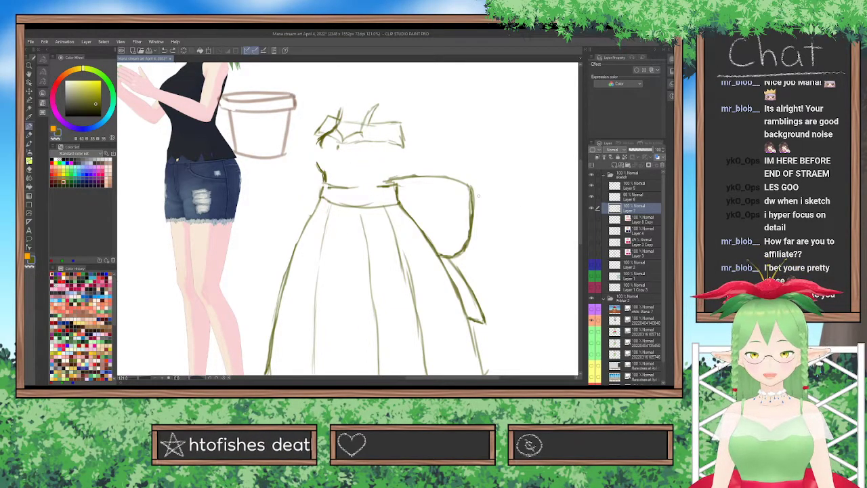
key("ctrl+minus")
key("ctrl+minus")
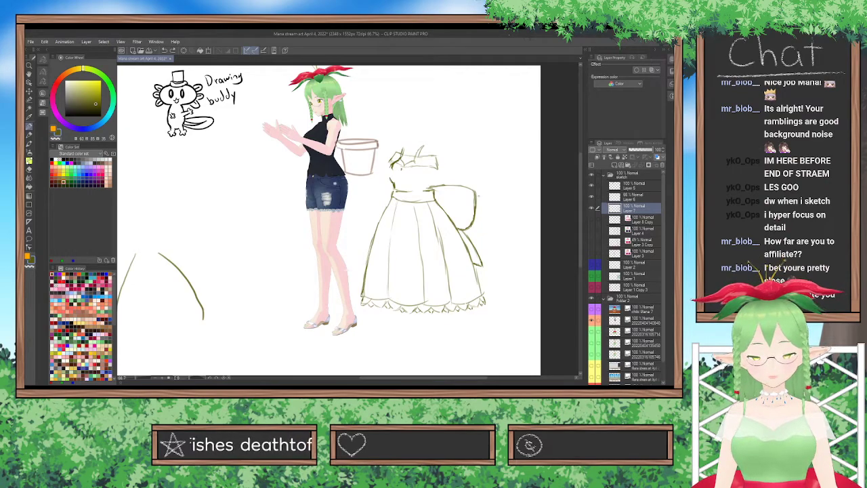
left_click(592, 221)
left_click(592, 219)
left_click(592, 208)
left_click(592, 196)
left_click(591, 184)
left_click(591, 184)
Group the bucket sketch layer into a new folder and move the sketch layers from Layer 7 down to Layer 3 into it.
left_click(608, 197)
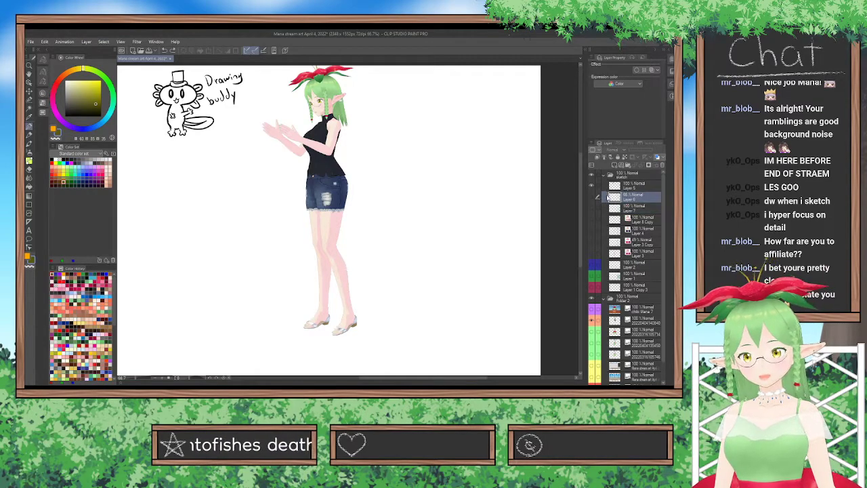
key("ctrl+g")
left_click(635, 219)
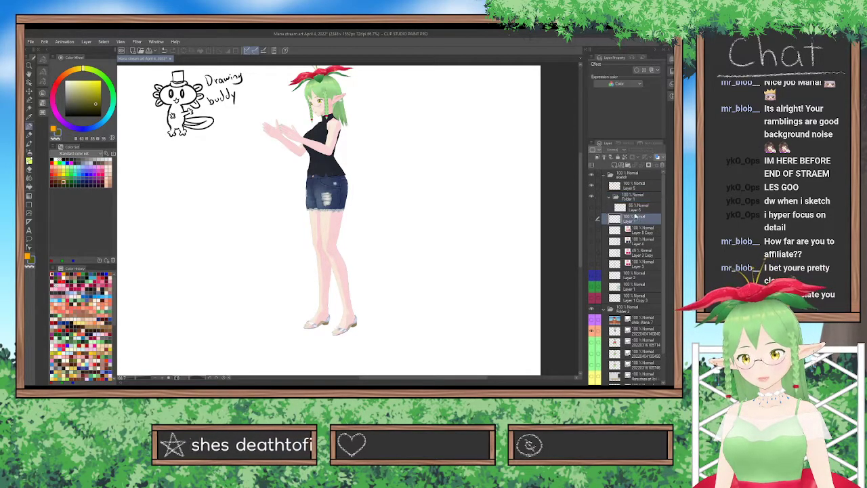
left_click_drag(635, 218, 637, 254)
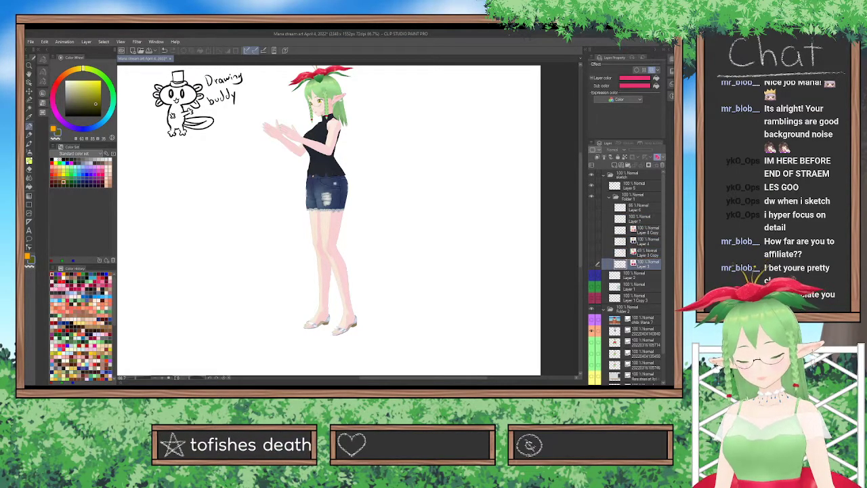
Show the table, lattice fence and wall sketch layers and hide the reference model image.
left_click(594, 276)
left_click(592, 298)
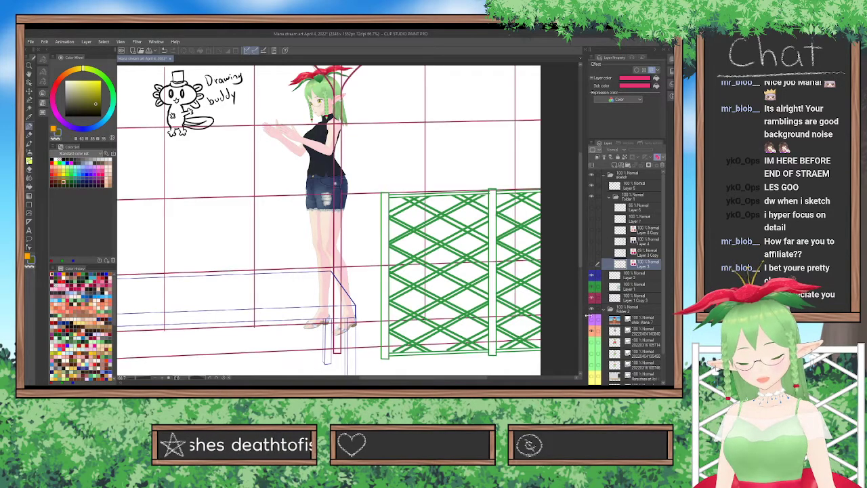
left_click(593, 332)
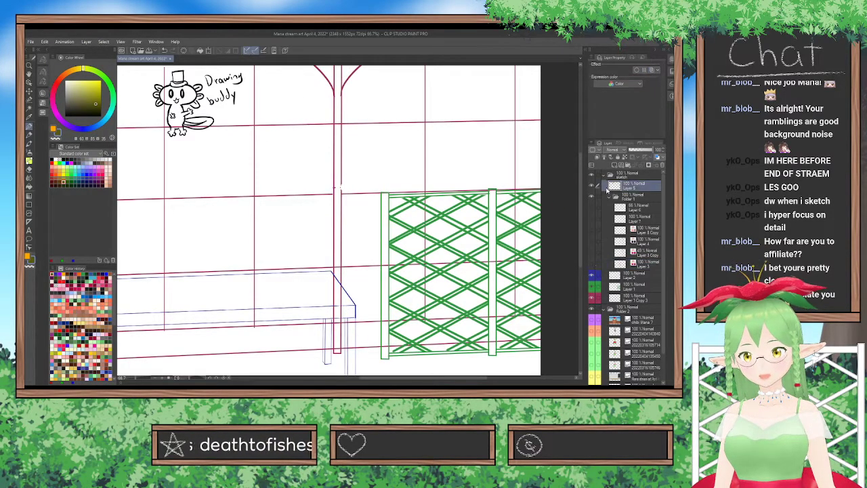
Move the drawing buddy doodle on Layer 5 to the canvas's lower right, below the lattice fence.
left_click(614, 187)
scroll(390, 197, "down", 3)
left_click(29, 91)
left_click_drag(298, 168, 466, 359)
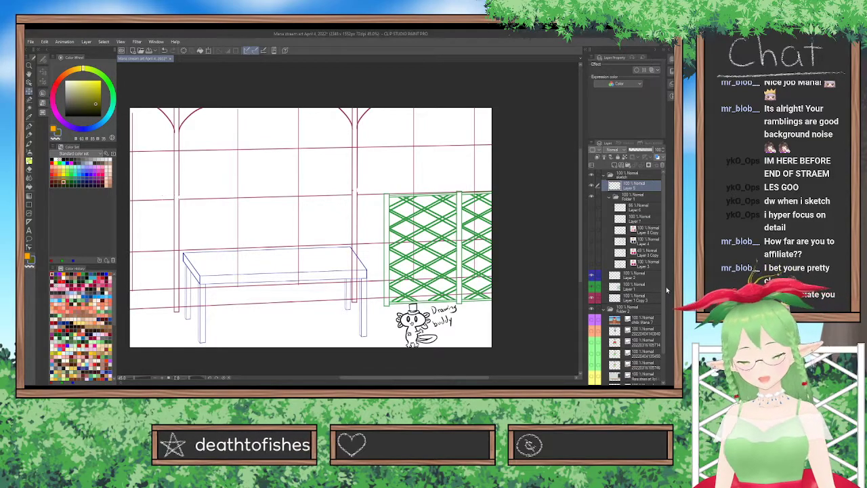
Turn on all the character sketch layers inside Folder 1, and collapse and hide the whole folder.
left_click(634, 197)
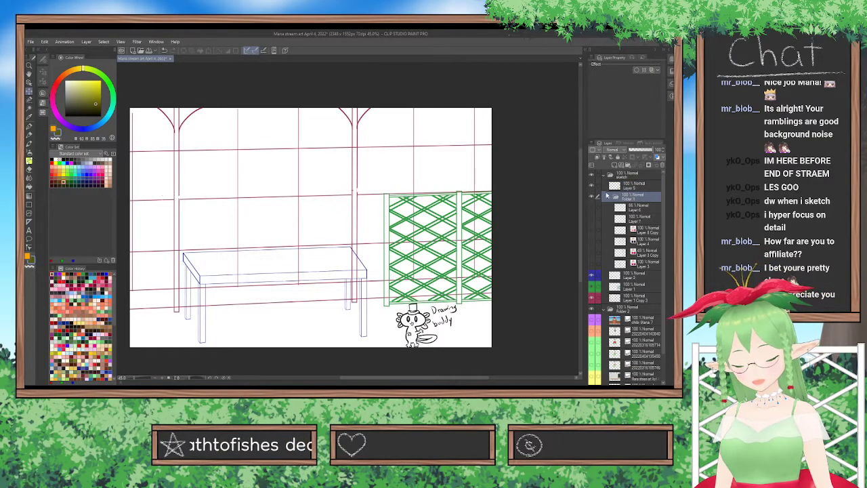
left_click(607, 197)
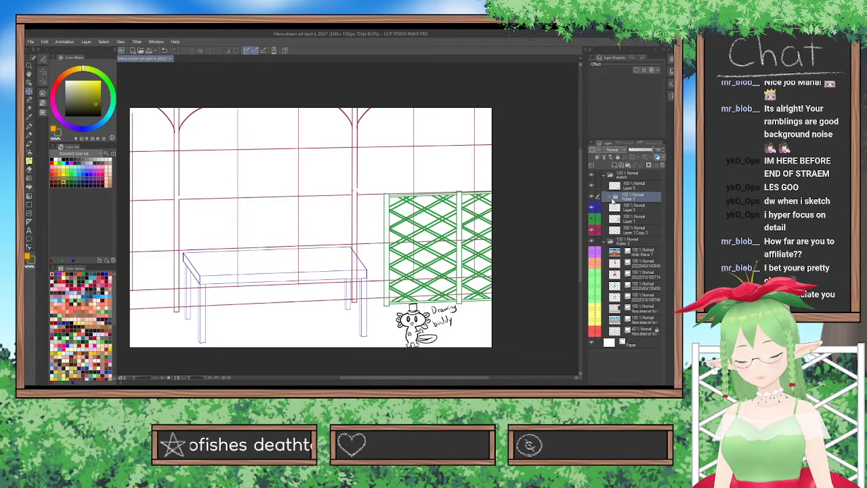
left_click(609, 196)
left_click(591, 216)
left_click(591, 217)
left_click(592, 225)
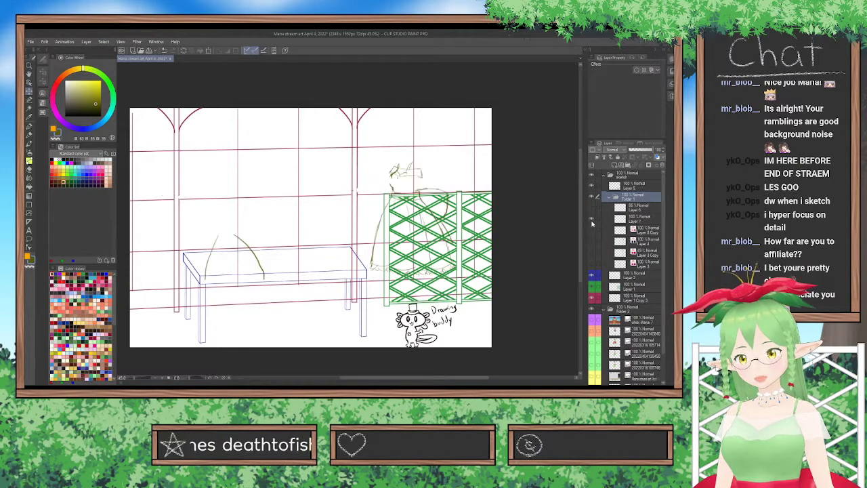
left_click_drag(591, 211, 592, 263)
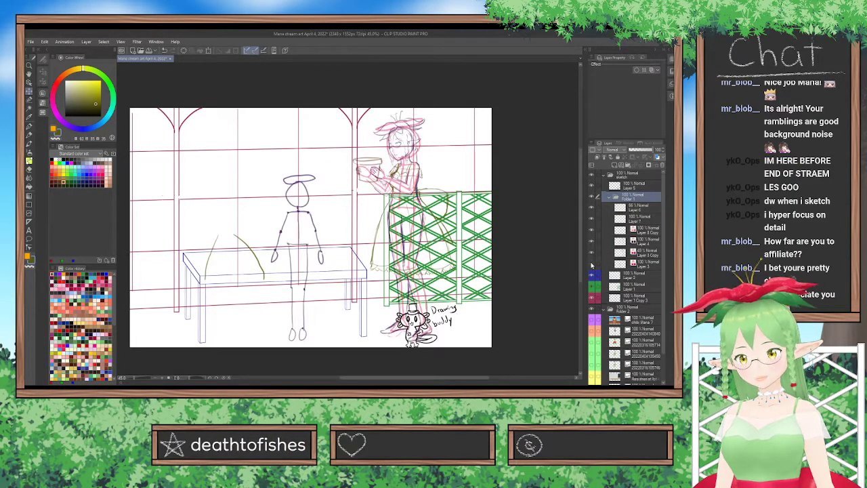
left_click(609, 197)
left_click(590, 197)
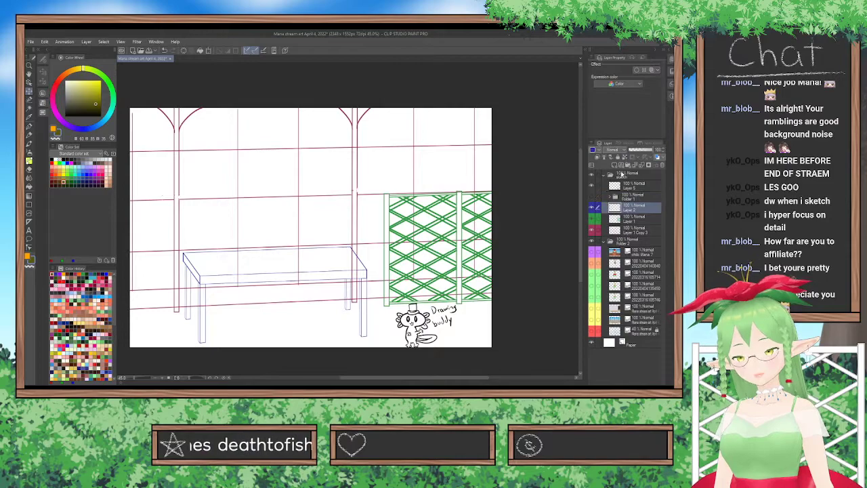
Mark the drawing buddy doodle's layer with a black palette color.
left_click(619, 175)
left_click(618, 185)
left_click(593, 185)
left_click(594, 185)
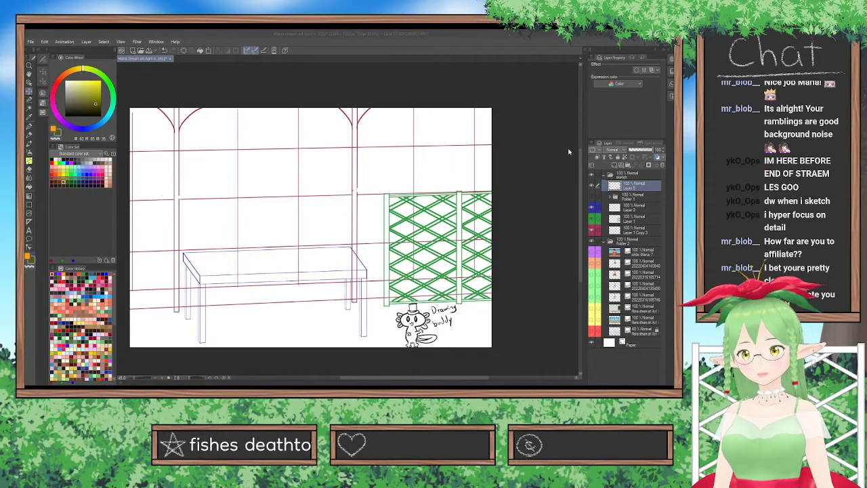
Add a new raster layer directly above the blue table sketch layer.
left_click(624, 196)
left_click(631, 208)
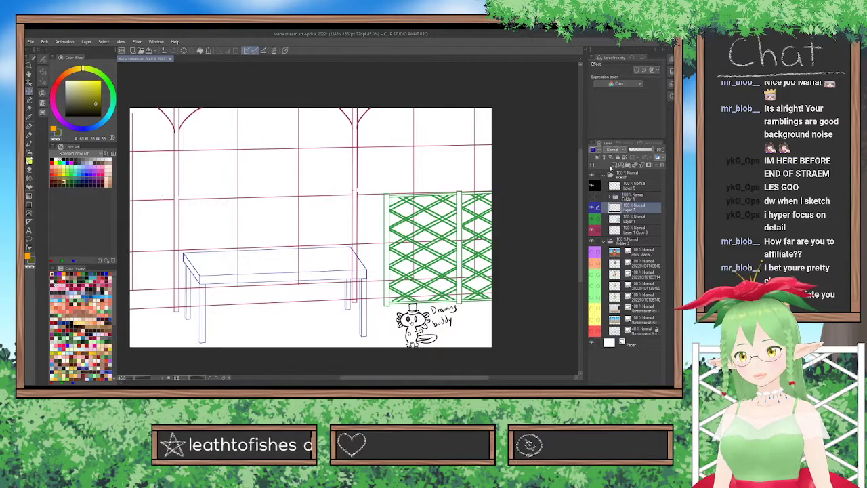
key("ctrl+shift+n")
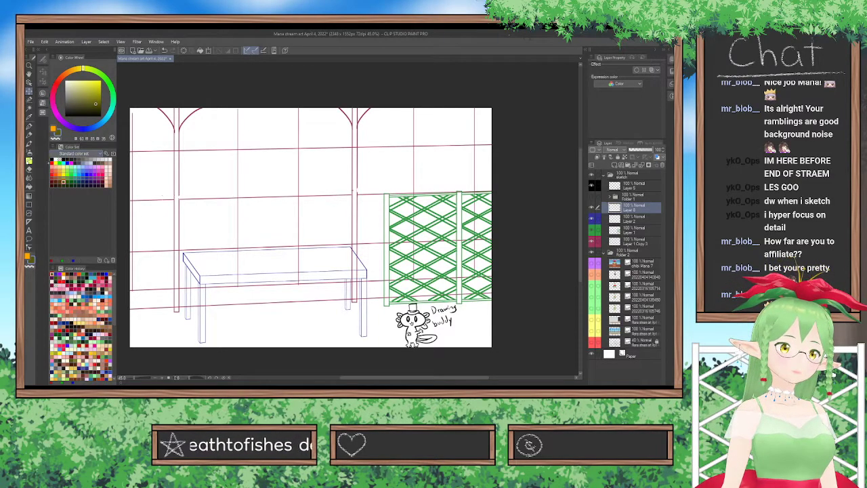
Set up the straight line tool with black and brush size 3, trying one line and undoing it.
left_click(53, 159)
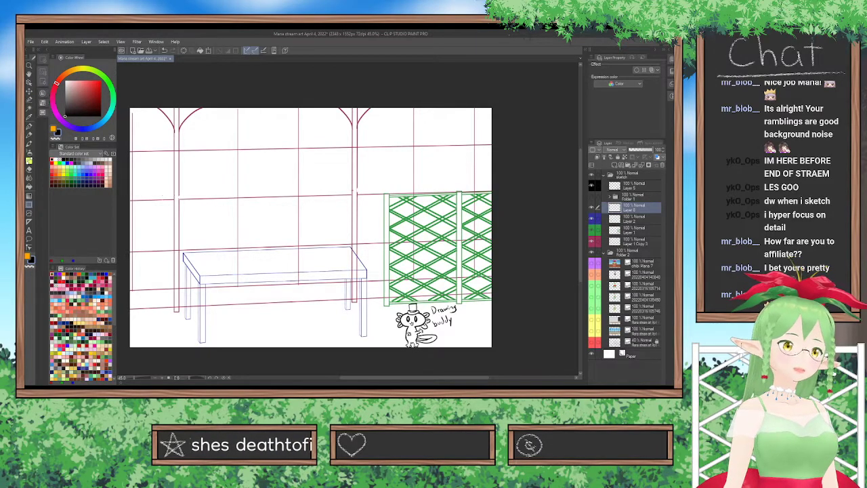
left_click(43, 72)
left_click(63, 77)
left_click(42, 59)
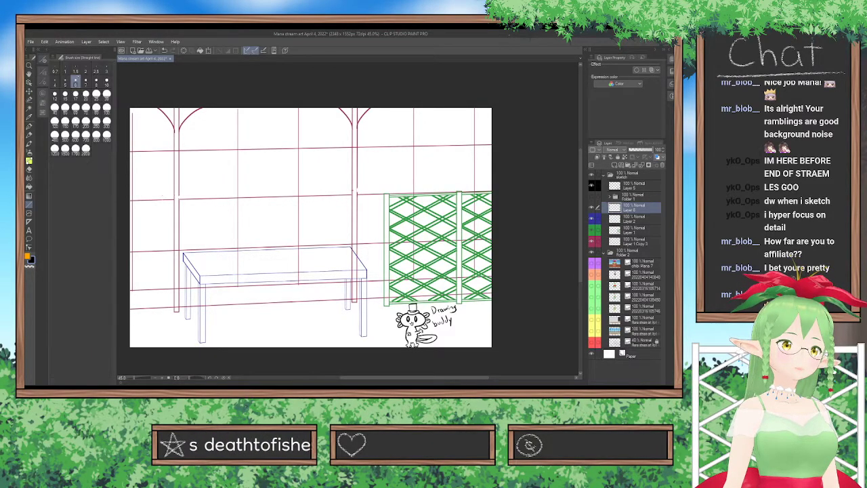
left_click(106, 68)
left_click_drag(217, 201, 317, 198)
key("ctrl+z")
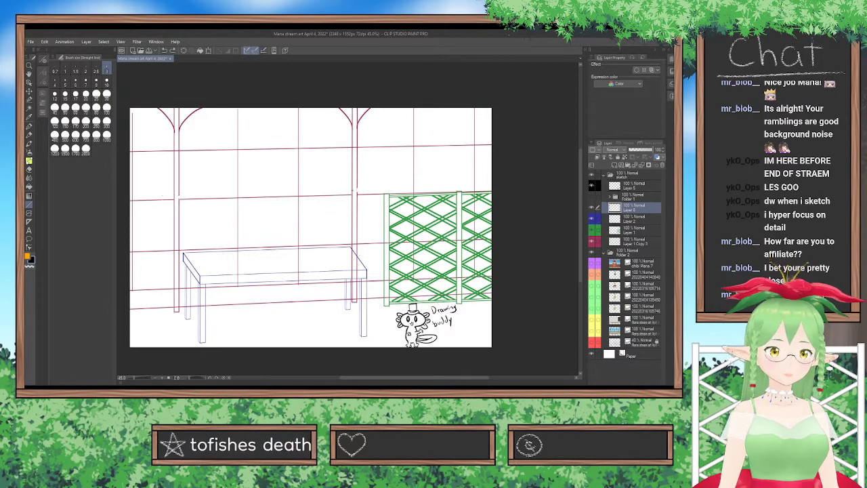
Move the new layer above the sketch folder, fade the collapsed sketch folder to 37% opacity, and make the new layer active.
scroll(260, 255, "up", 1)
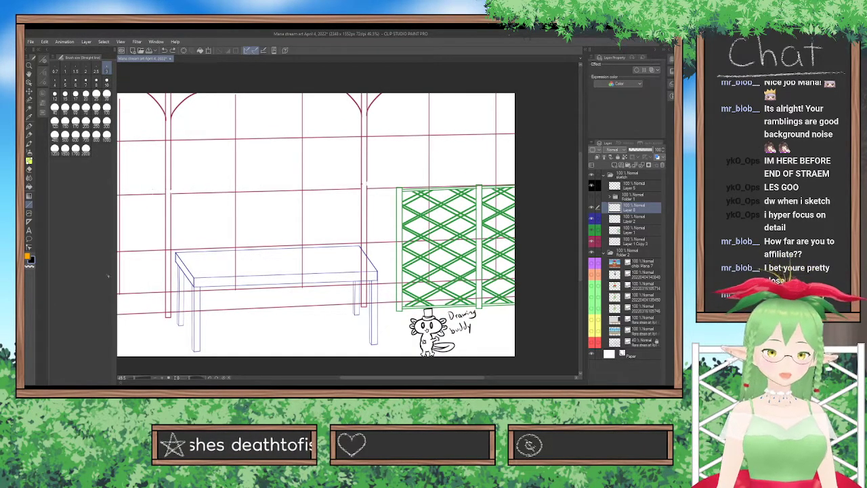
left_click_drag(636, 207, 637, 173)
left_click(637, 186)
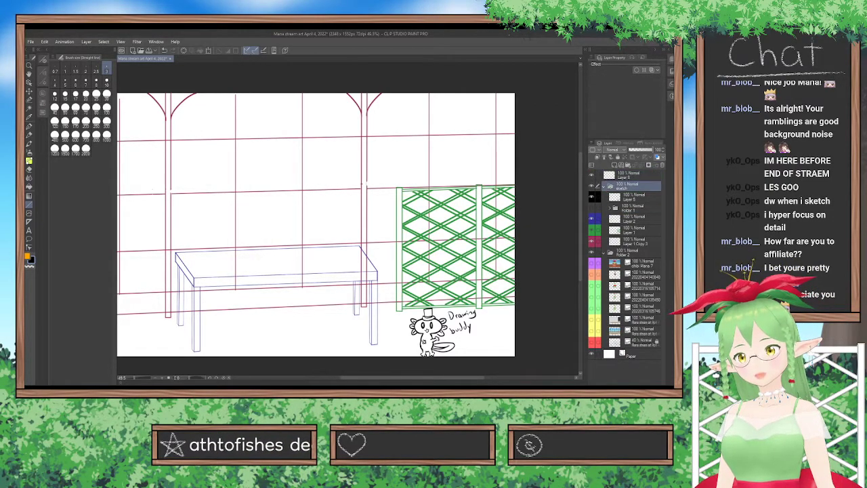
left_click(604, 186)
left_click_drag(650, 150, 638, 149)
left_click(630, 175)
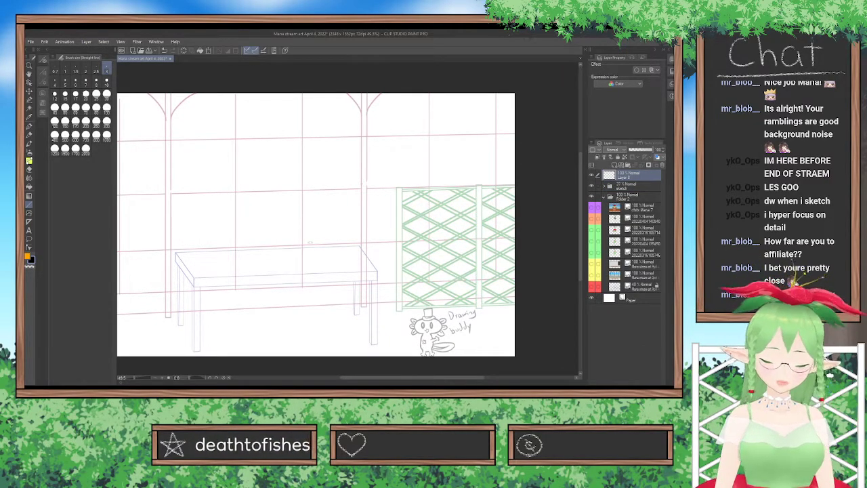
Draw four long, slightly slanted black lines across the full canvas along the base of the wall, redoing the lowest until it fits.
left_click_drag(370, 376, 359, 377)
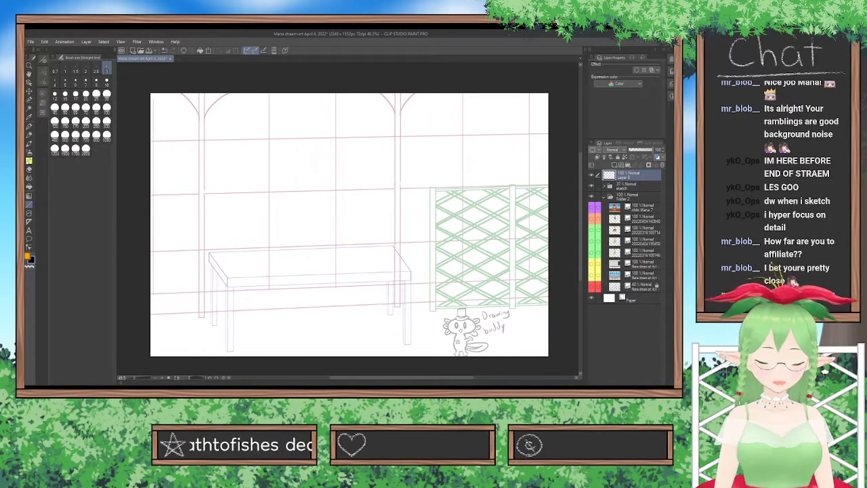
left_click_drag(146, 294, 553, 277)
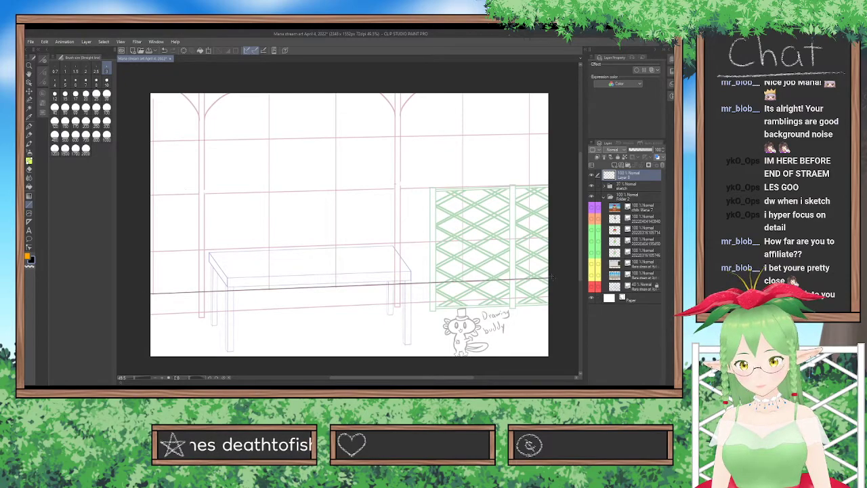
left_click_drag(144, 314, 555, 296)
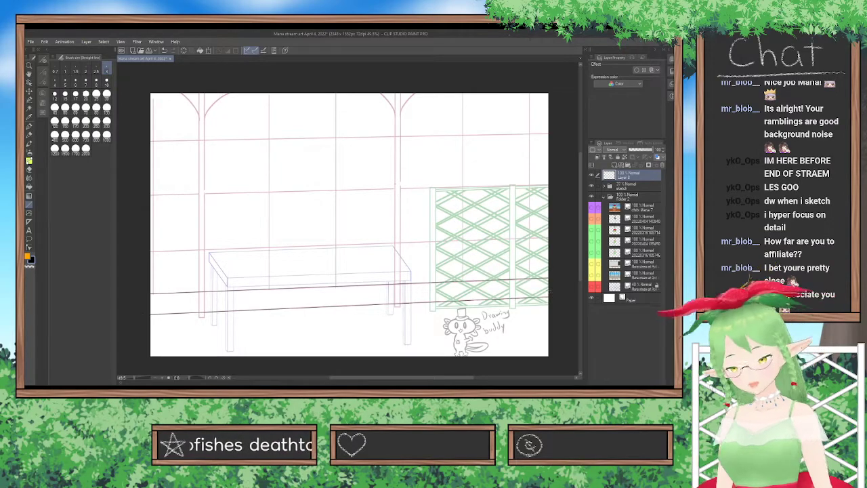
left_click_drag(150, 306, 553, 288)
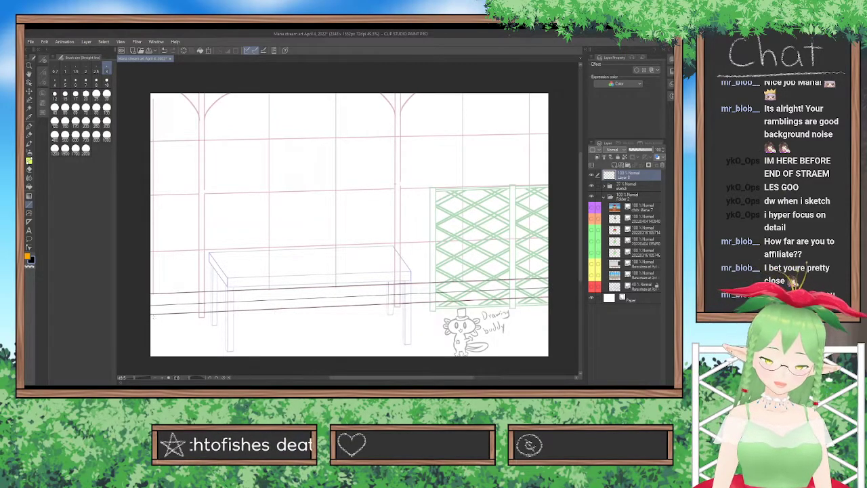
mouse_move(149, 315)
left_mouse_down()
mouse_move(557, 290)
mouse_move(565, 303)
mouse_move(557, 295)
left_mouse_up()
key("ctrl+z")
left_click_drag(150, 316, 570, 298)
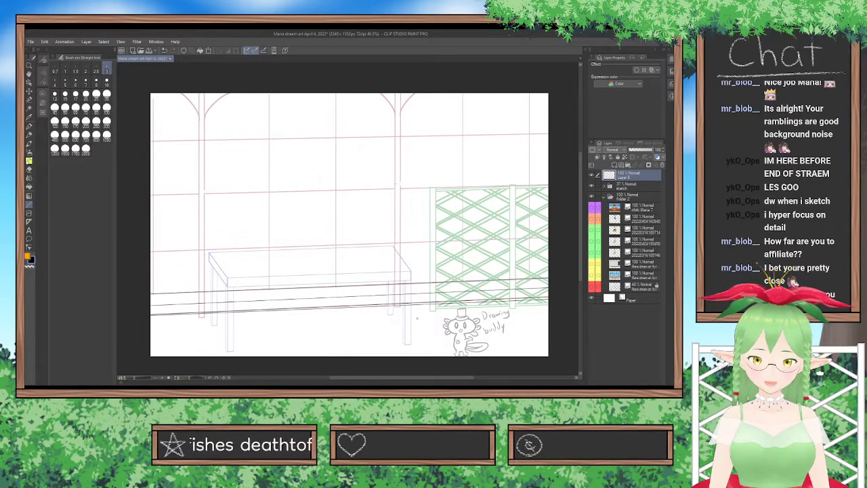
key("ctrl+z")
left_click_drag(147, 316, 569, 297)
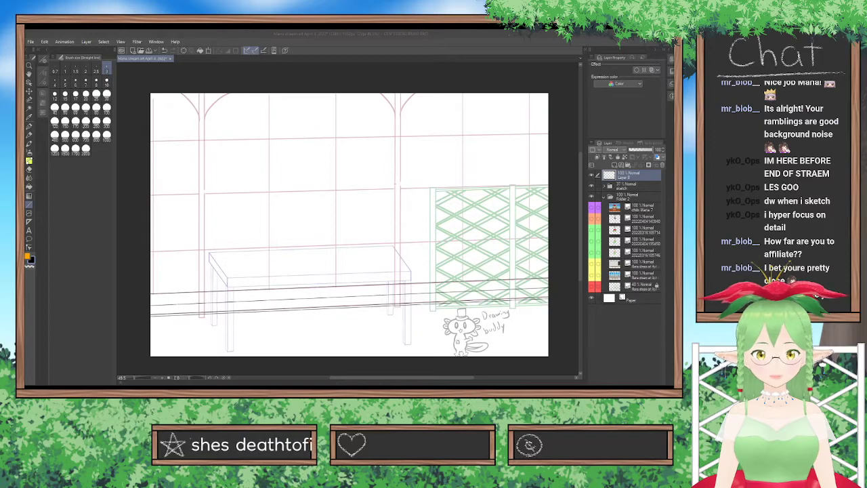
left_click(291, 367)
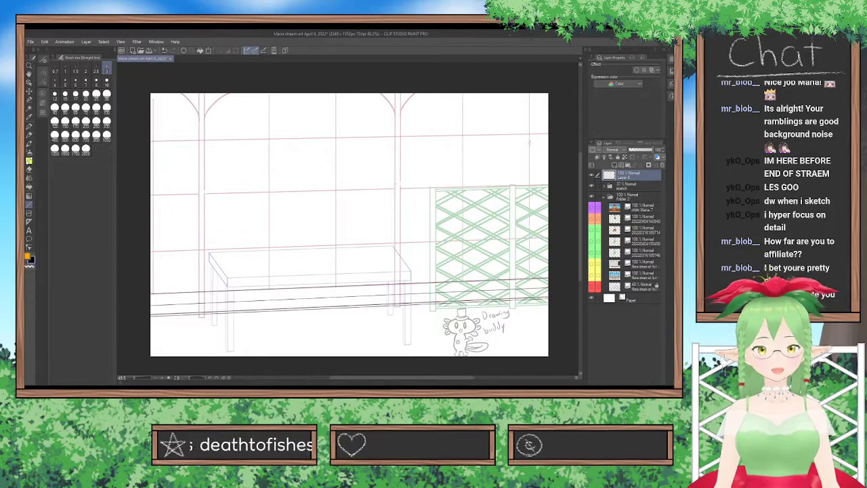
Add another layer and trace the wall's two middle horizontal lines across the full canvas, at fence-top and tabletop height.
left_click(614, 165)
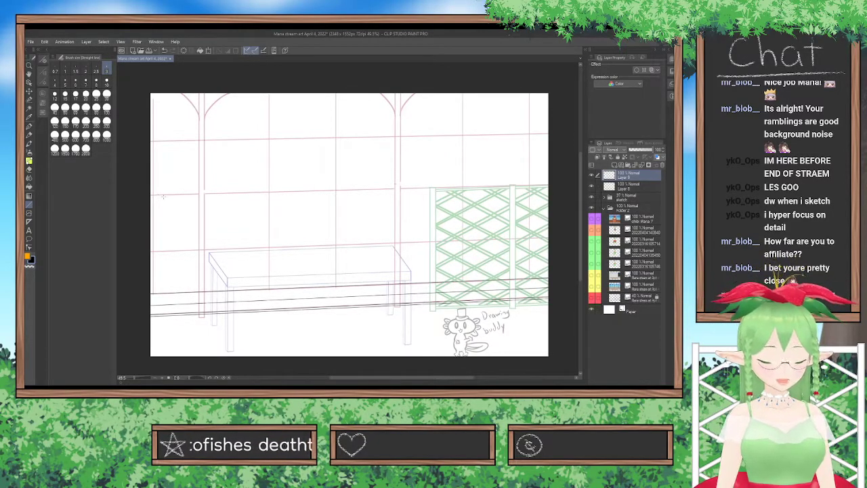
left_click_drag(142, 195, 559, 185)
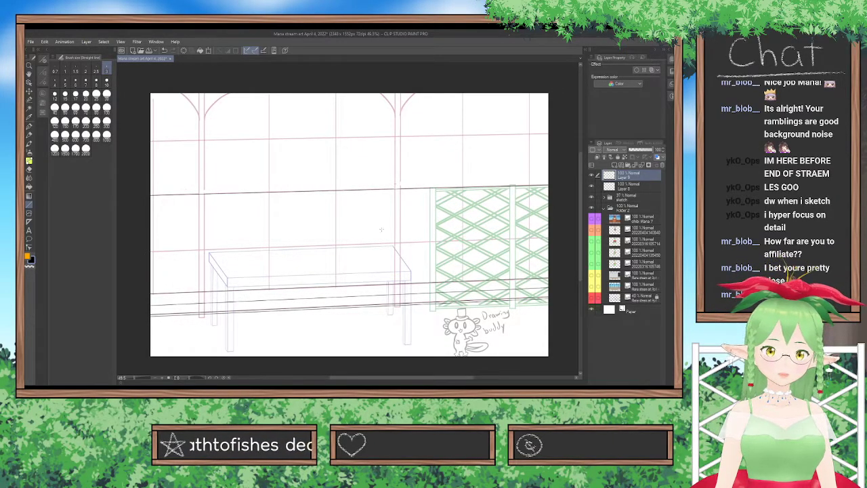
left_click_drag(142, 252, 555, 237)
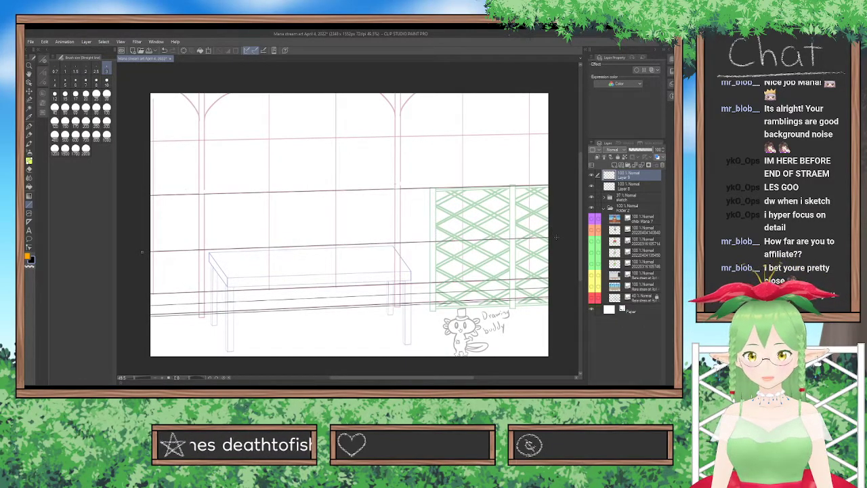
Trace the two vertical wall lines between the posts and the one at the canvas's left edge, redoing inaccurate strokes.
mouse_move(334, 86)
left_mouse_down()
mouse_move(355, 220)
mouse_move(338, 339)
mouse_move(335, 313)
left_mouse_up()
left_click_drag(267, 88, 265, 331)
key("ctrl+z")
left_click_drag(269, 87, 270, 312)
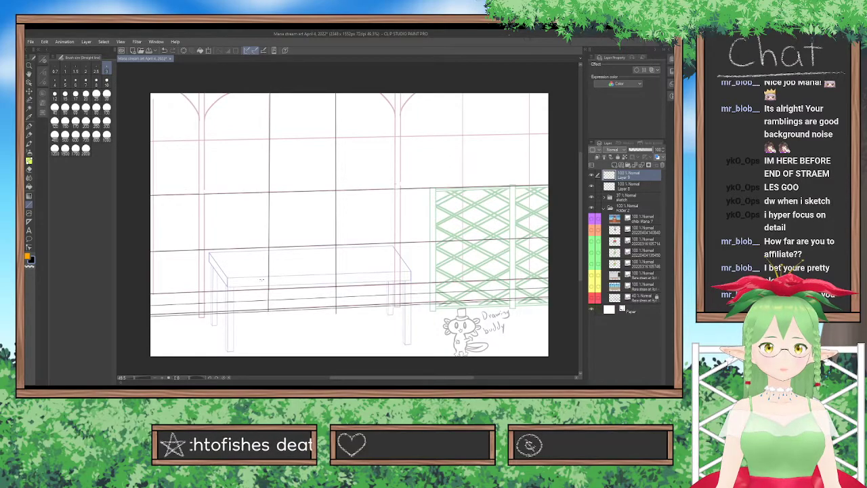
left_click_drag(153, 90, 155, 323)
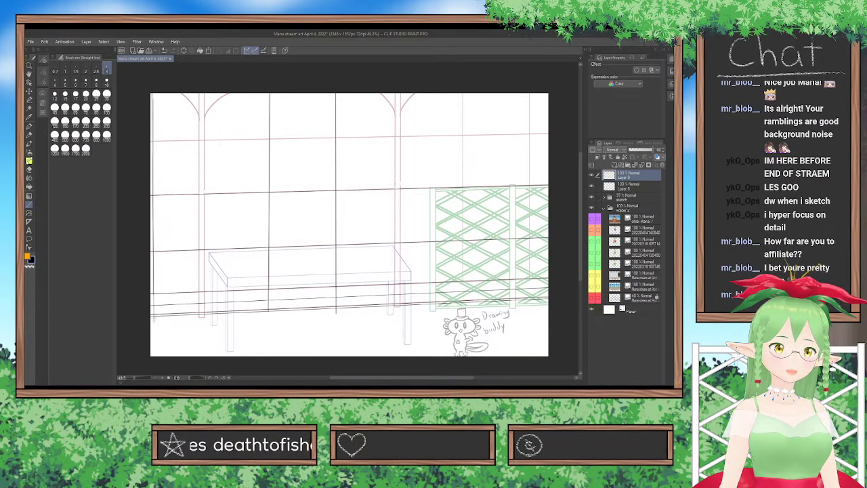
left_click_drag(155, 91, 153, 323)
key("ctrl+z")
left_click_drag(153, 90, 152, 326)
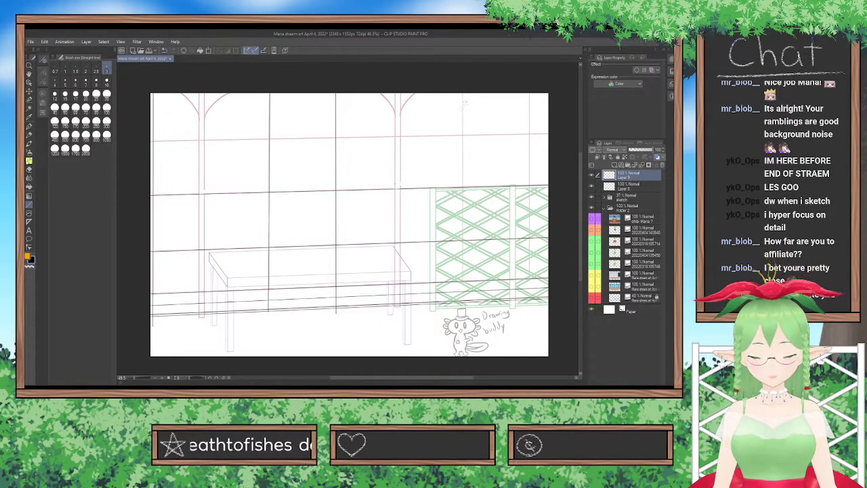
Trace the two vertical wall lines behind the lattice fence, from the canvas top down to the base of the wall.
left_click_drag(463, 88, 463, 306)
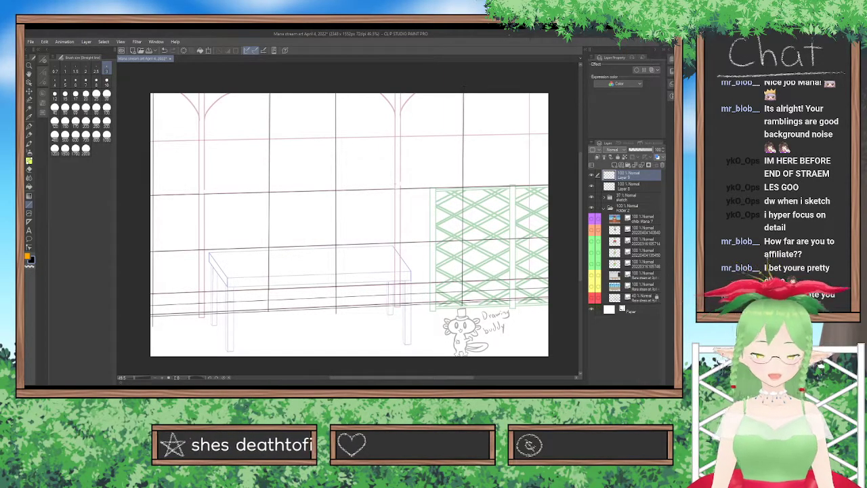
key("ctrl+z")
left_click_drag(463, 91, 463, 289)
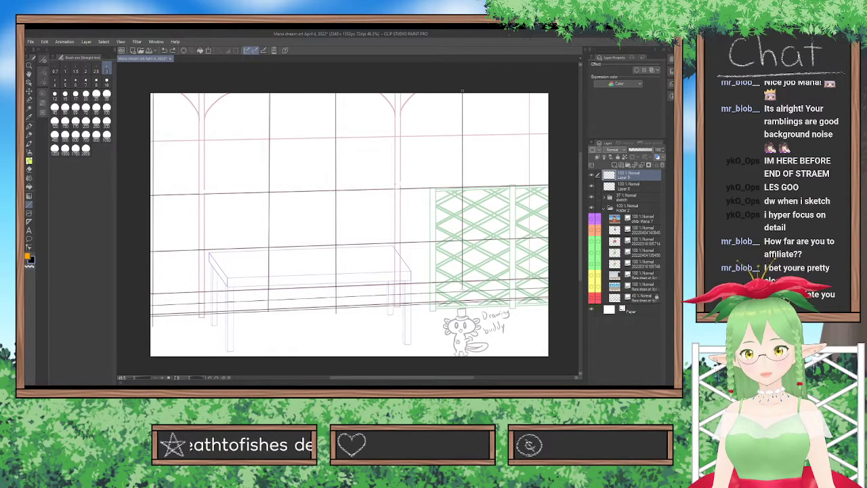
left_click_drag(529, 93, 529, 294)
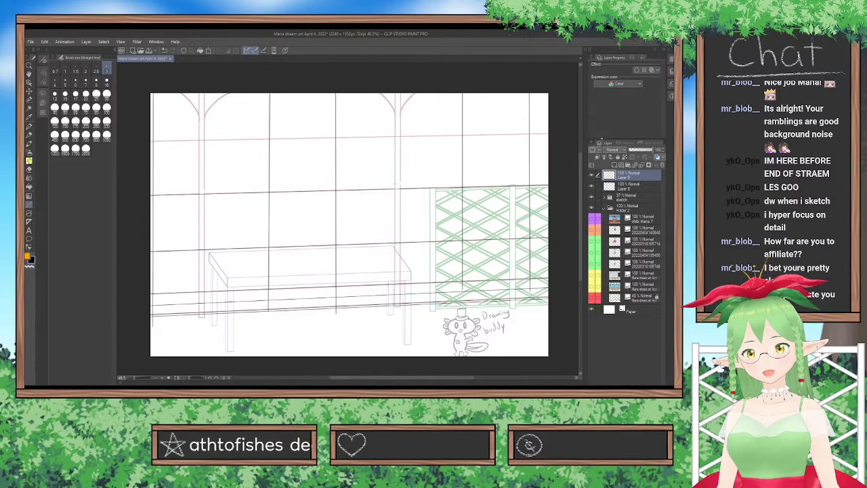
Add a new layer and trace both vertical edges of the two posts, from the canvas top to the base of the wall.
key("ctrl+shift+n")
left_click_drag(394, 92, 395, 327)
left_click_drag(401, 87, 400, 324)
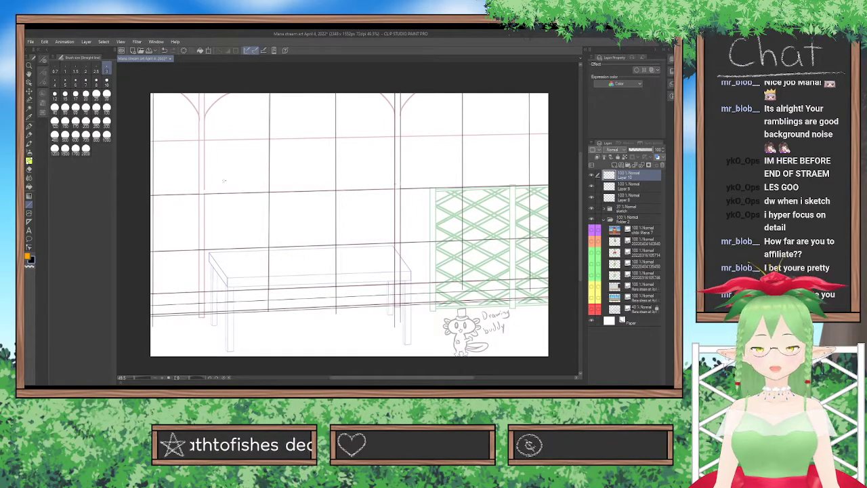
mouse_move(199, 94)
left_mouse_down()
mouse_move(211, 302)
mouse_move(199, 319)
left_mouse_up()
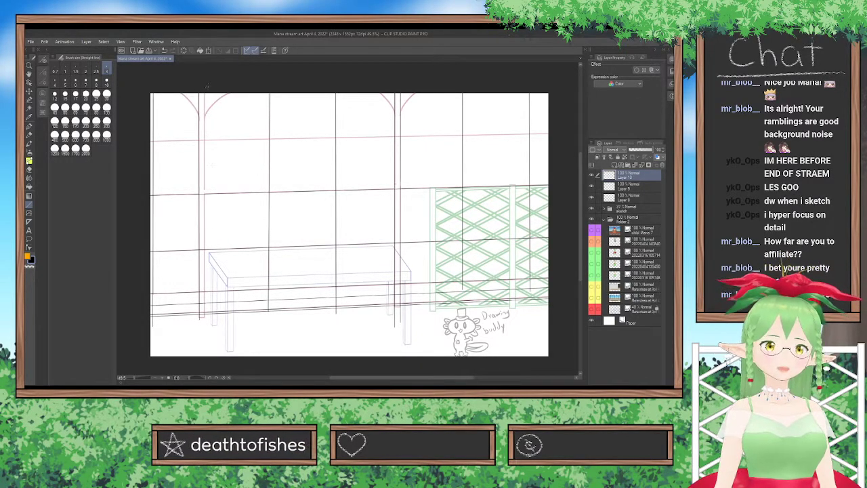
left_click_drag(203, 88, 202, 317)
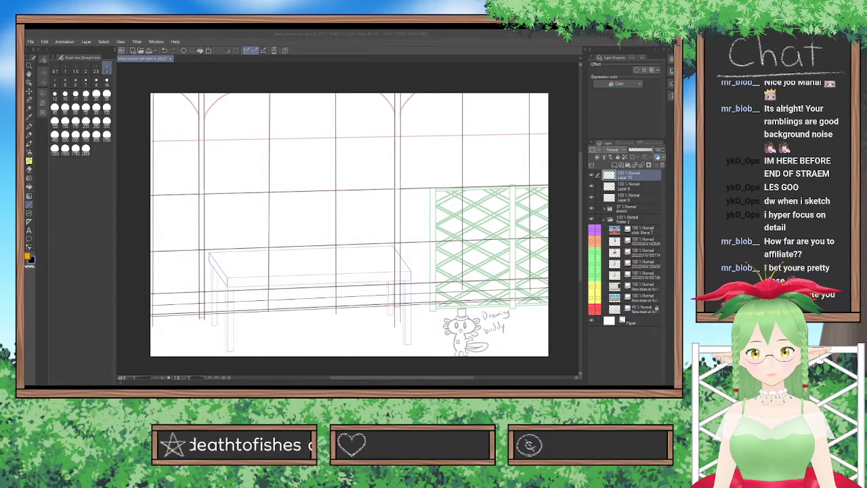
left_click(303, 337)
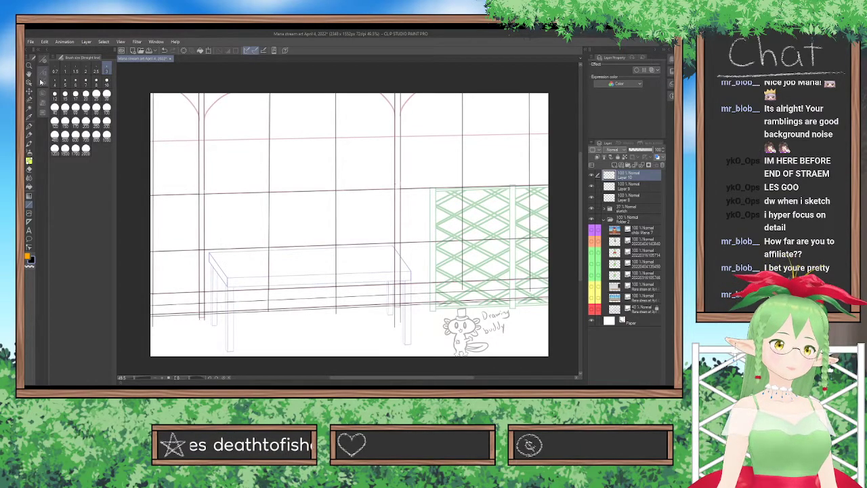
Switch from straight lines to the Curve drawing tool and set its brush size to 3.
left_click(43, 77)
left_click(68, 103)
left_click(86, 151)
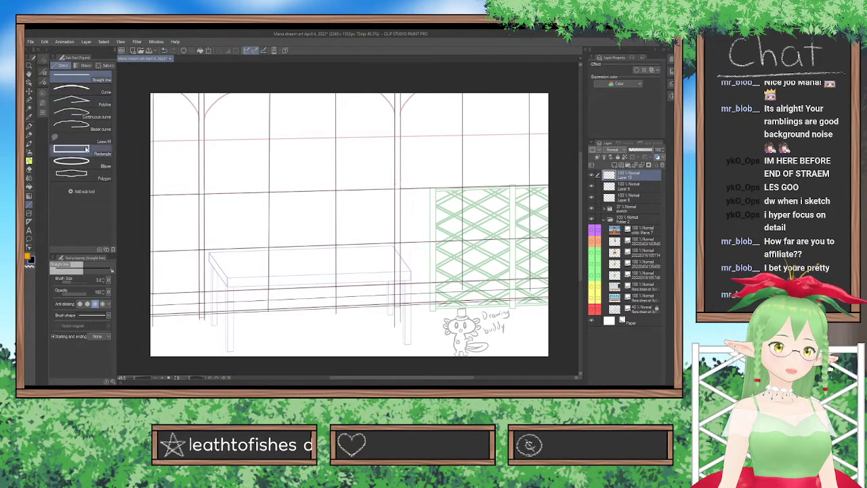
left_click(42, 60)
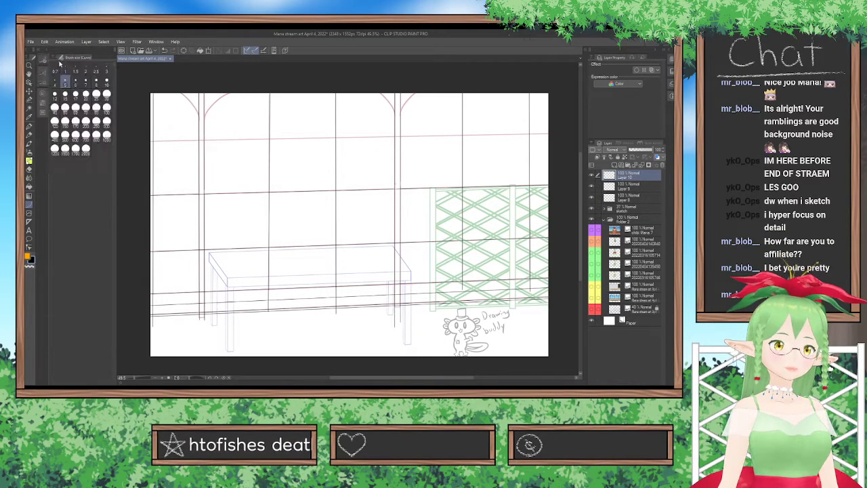
left_click(107, 70)
scroll(146, 77, "up", 2)
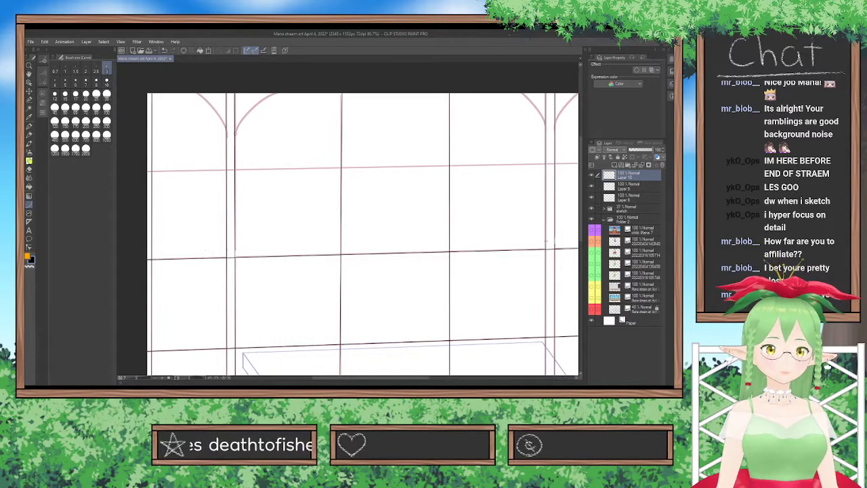
left_click_drag(235, 132, 278, 91)
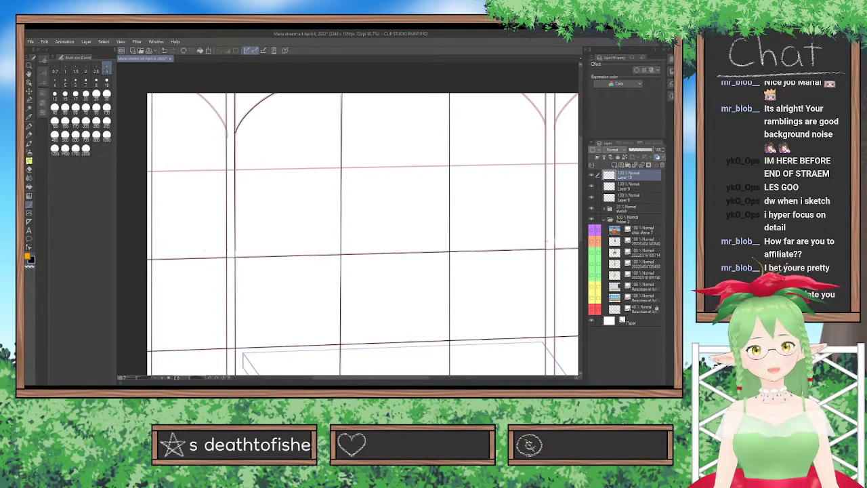
left_click(594, 178)
left_click(594, 177)
key("ctrl+z")
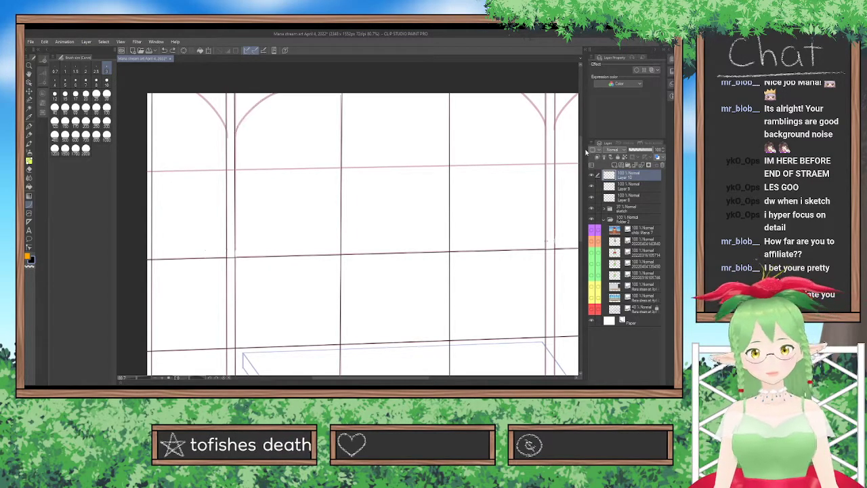
Add a new layer and trace the curved brace rising to the right from the first post up to the canvas top.
key("ctrl+shift+n")
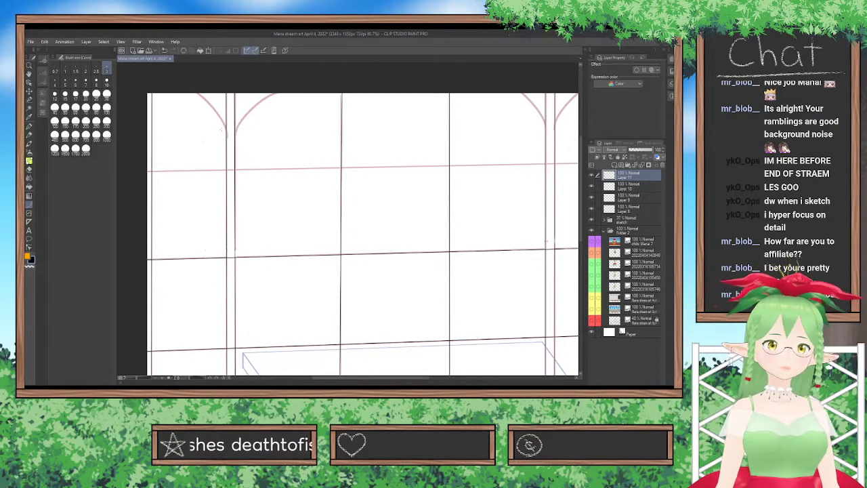
left_click_drag(234, 136, 277, 91)
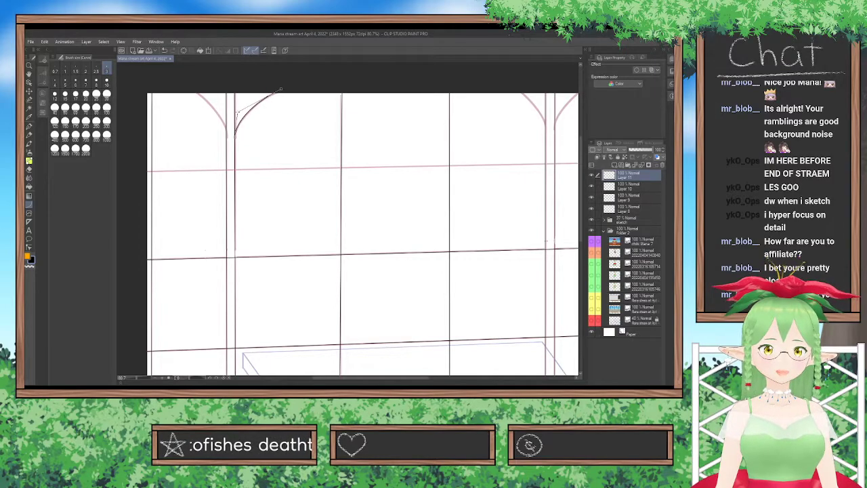
left_click(280, 90)
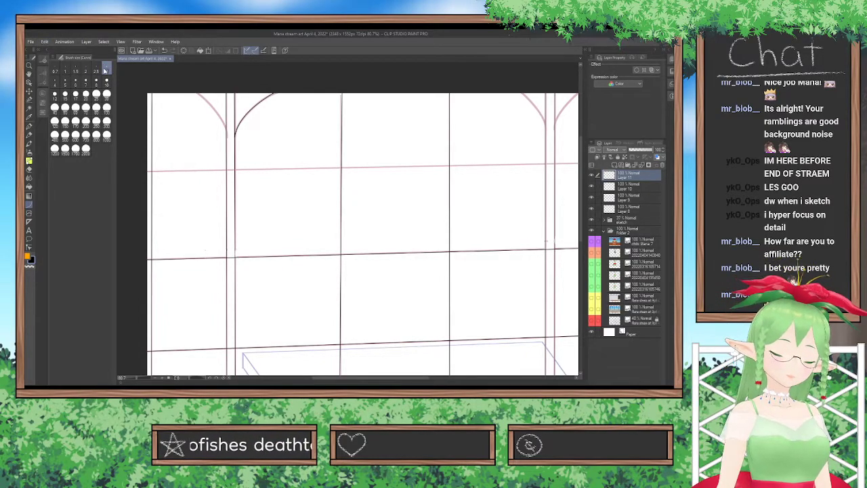
Duplicate the traced brace's layer, flip the copy horizontally and place it on the opposite side of the first post.
key("ctrl+v")
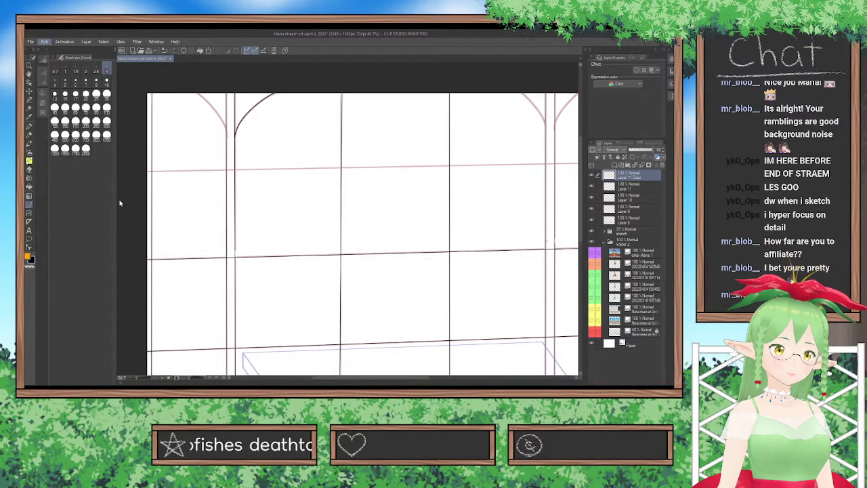
left_click(191, 272)
left_click_drag(258, 126, 210, 124)
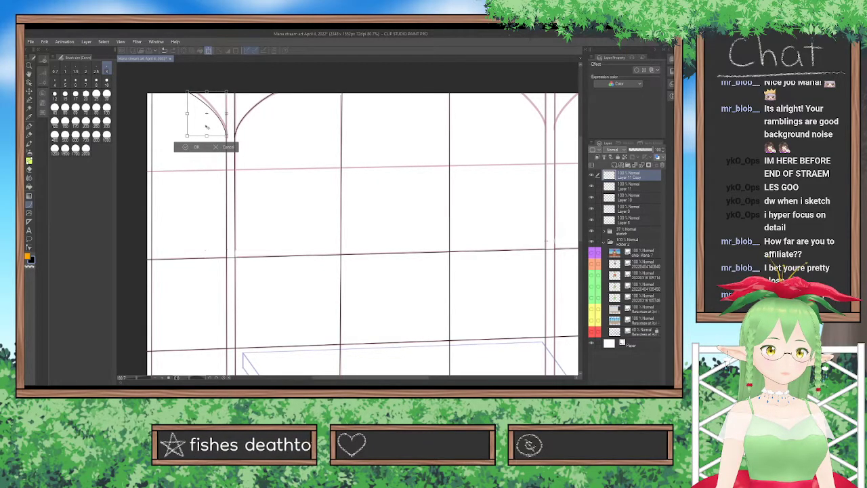
left_click(196, 147)
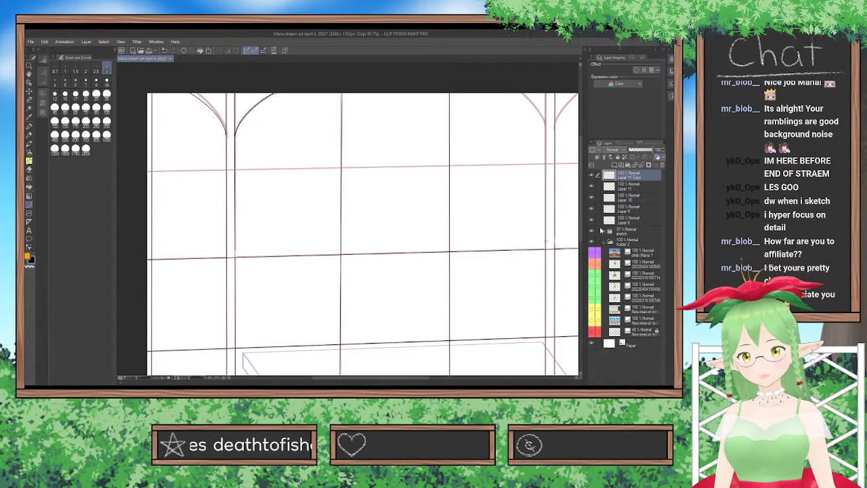
Review the lineart with the sketch folder hidden and try merging the mirrored brace layer into the one below.
scroll(403, 198, "down", 3)
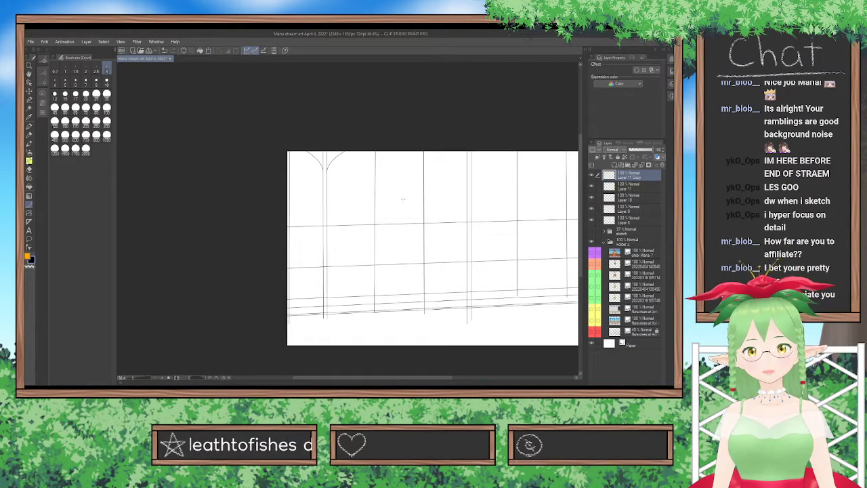
scroll(402, 198, "up", 1)
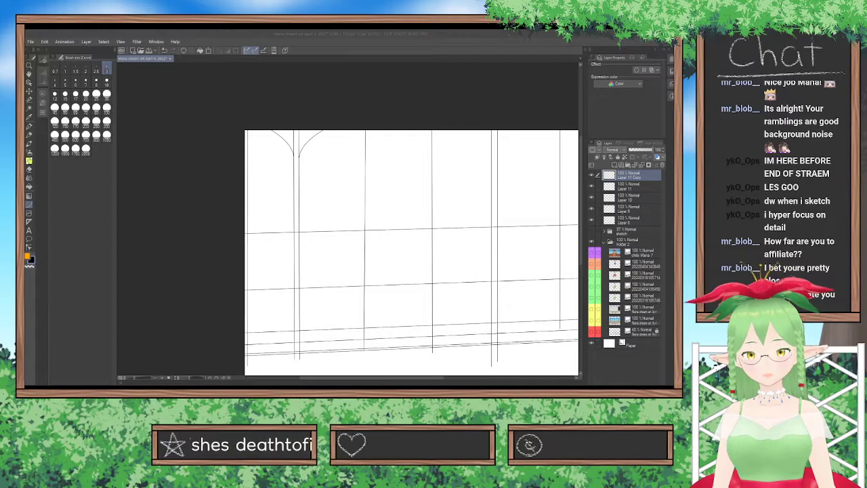
left_click(310, 275)
scroll(333, 203, "up", 3)
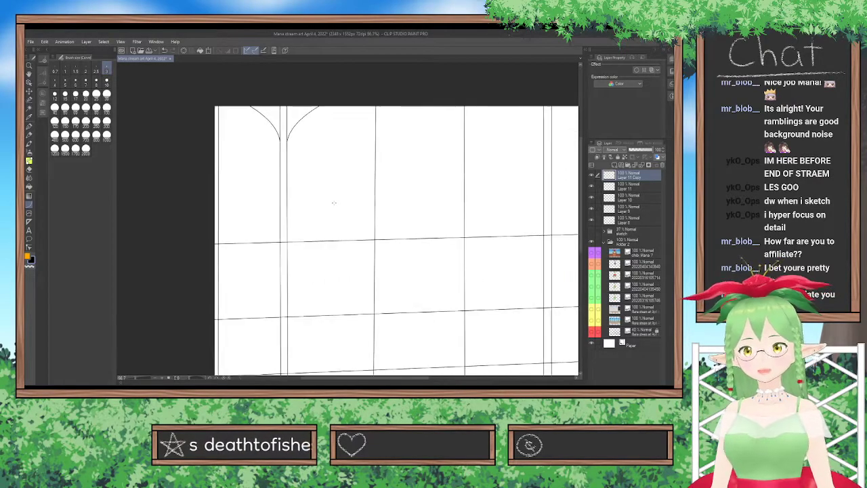
left_click(645, 165)
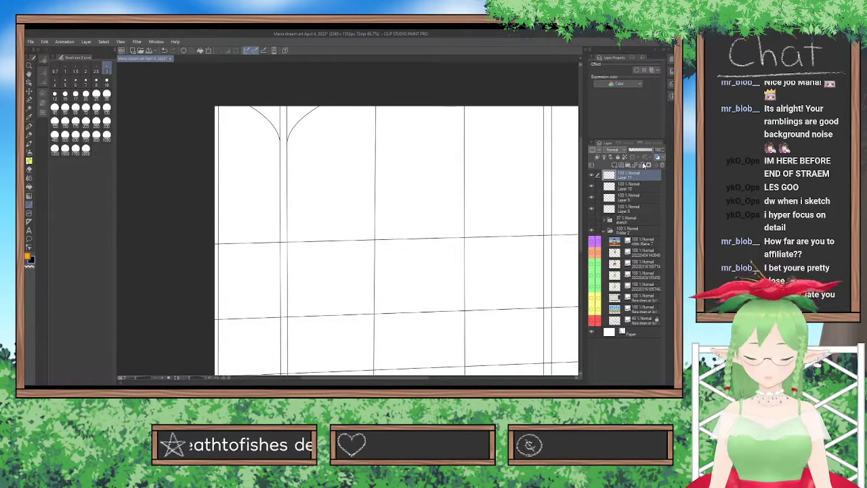
key("ctrl+z")
Show the sketch folder again and try moving traced brace curves onto the second post.
mouse_move(414, 378)
left_mouse_down()
mouse_move(484, 368)
mouse_move(476, 369)
left_mouse_up()
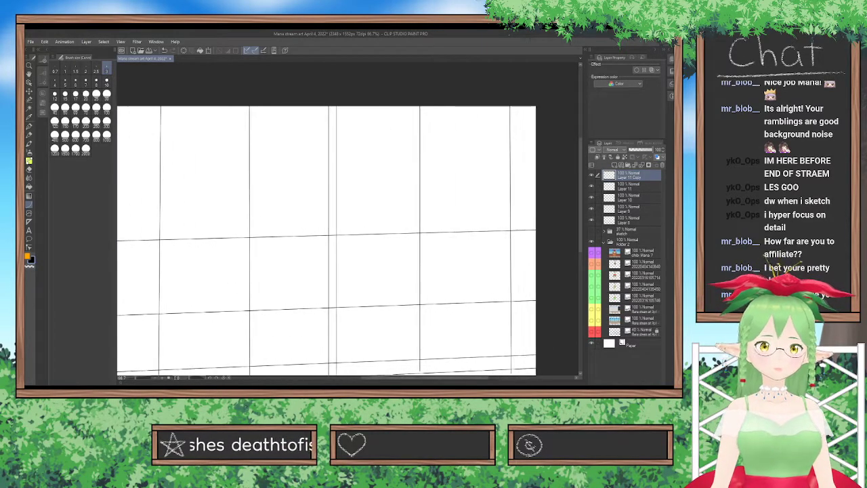
left_click(29, 91)
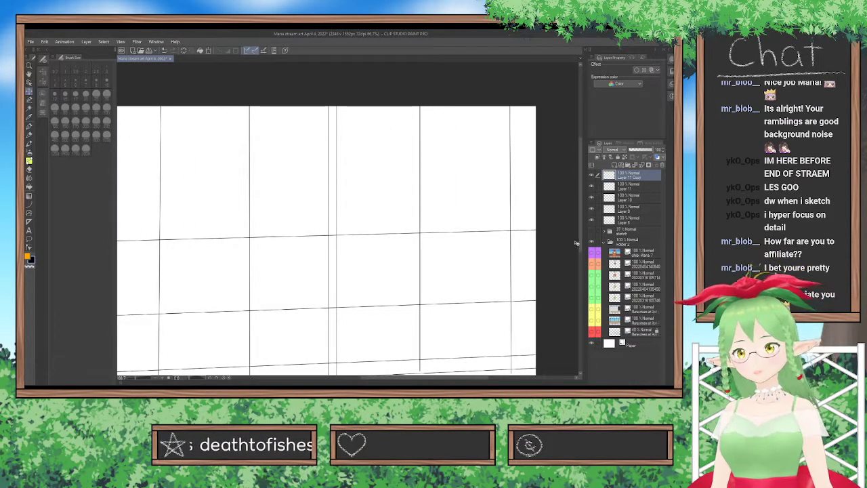
left_click(592, 232)
mouse_move(376, 196)
left_mouse_down()
mouse_move(350, 180)
mouse_move(409, 176)
left_mouse_up()
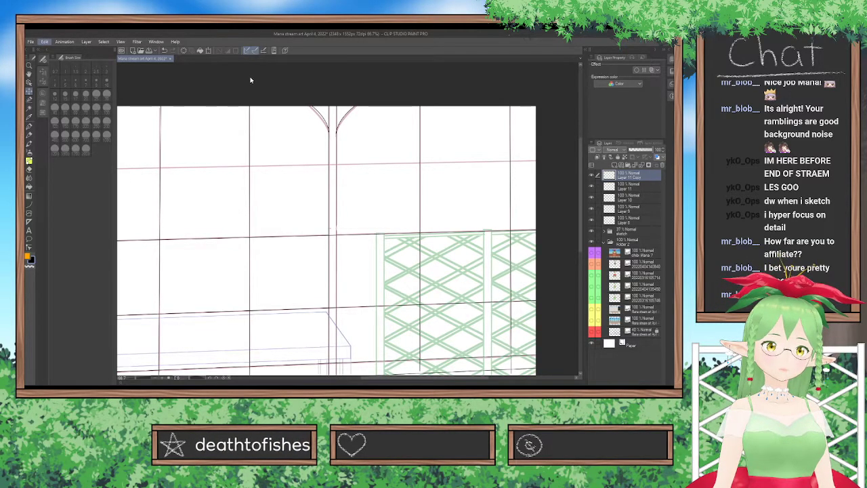
scroll(257, 81, "up", 1)
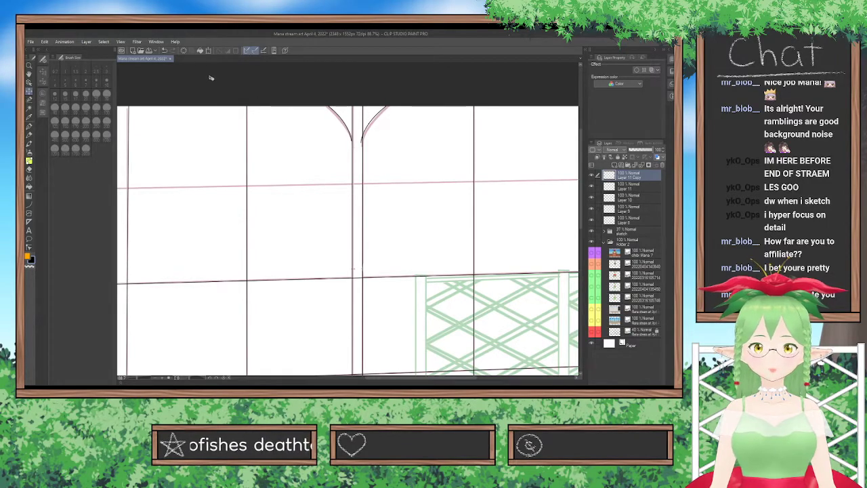
Trace the second post's right-hand curved brace up to the canvas top with the Curve tool, redoing the inaccurate stroke.
left_click(29, 204)
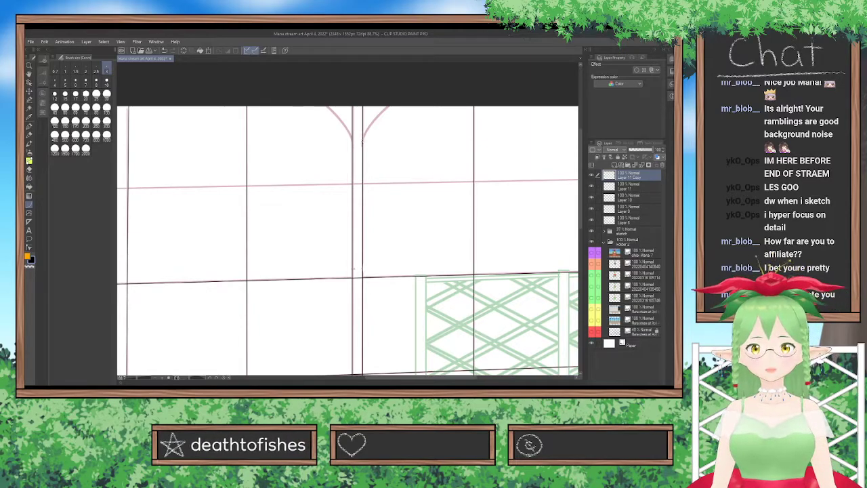
left_click_drag(363, 142, 388, 106)
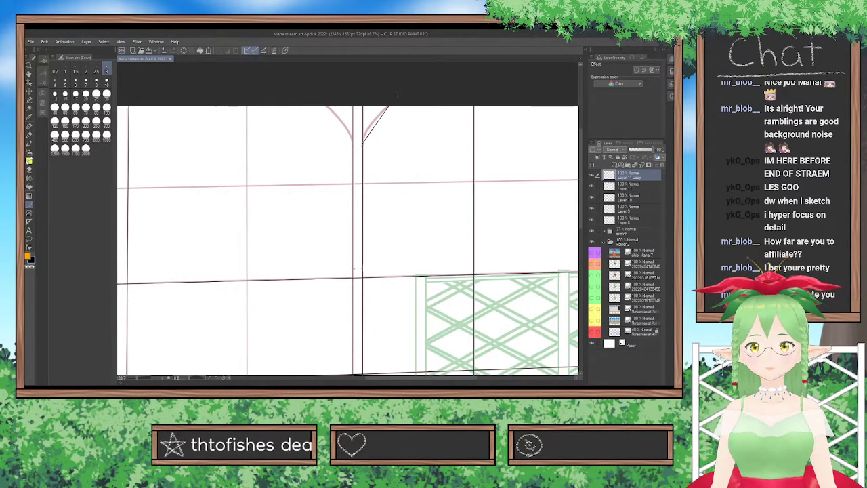
left_click(372, 114)
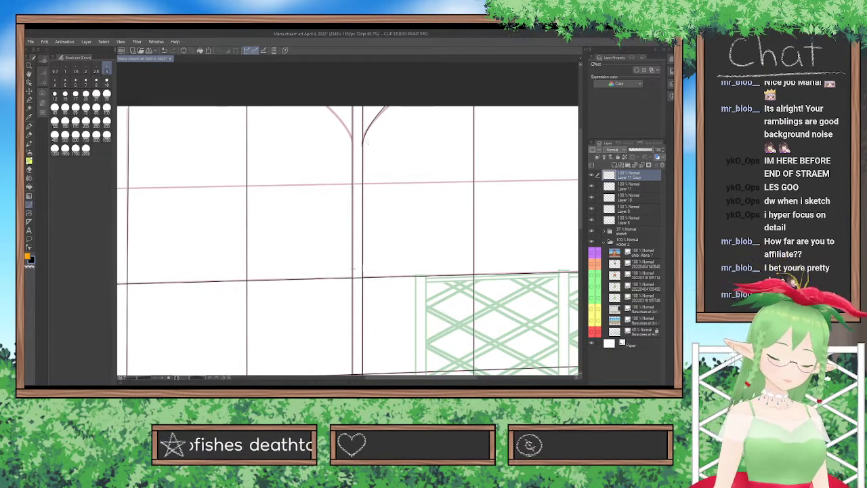
key("ctrl+z")
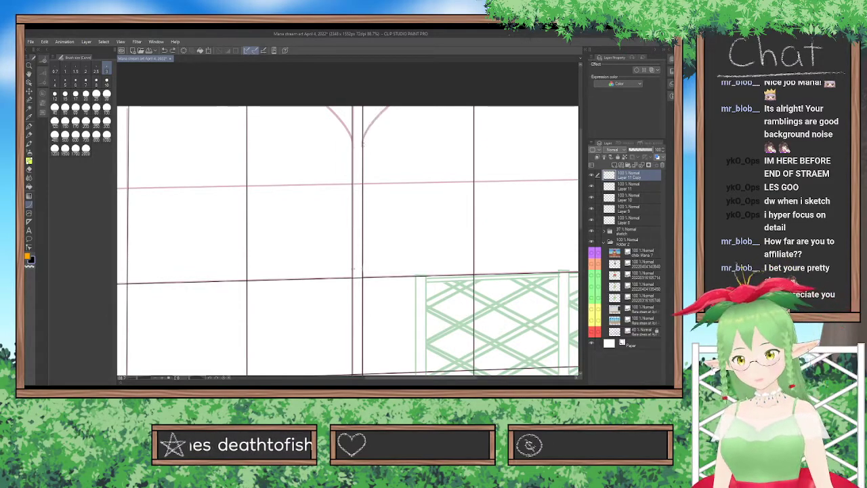
left_click_drag(362, 143, 396, 101)
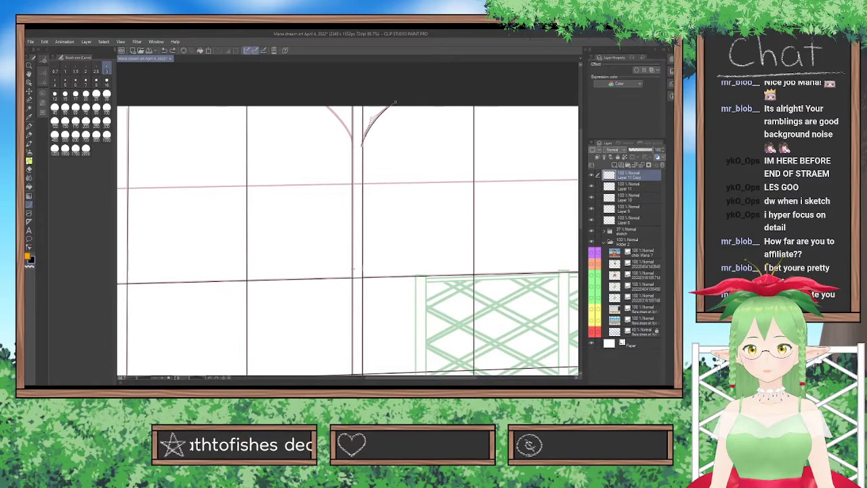
left_click(367, 120)
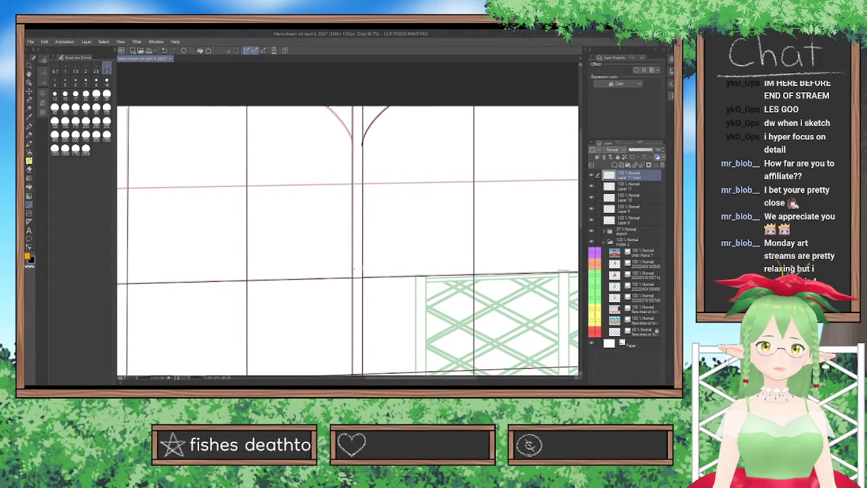
Trace the second post's left-hand curved brace from the canvas top down to the post, redoing it until it fits the sketch.
left_click_drag(324, 106, 353, 144)
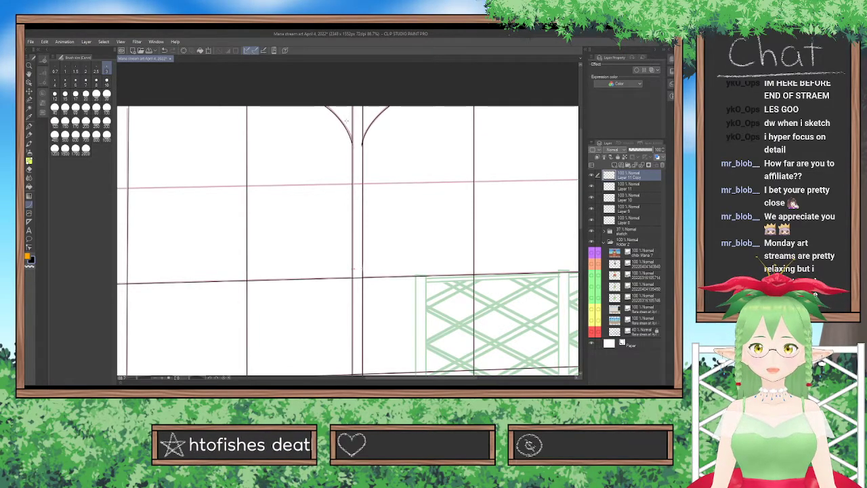
left_click(346, 119)
left_click_drag(325, 104, 353, 145)
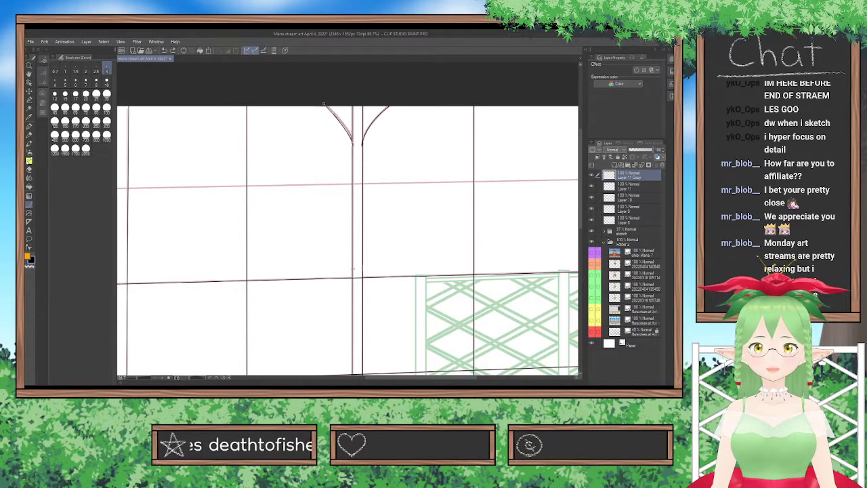
key("ctrl+z")
left_click_drag(324, 105, 353, 146)
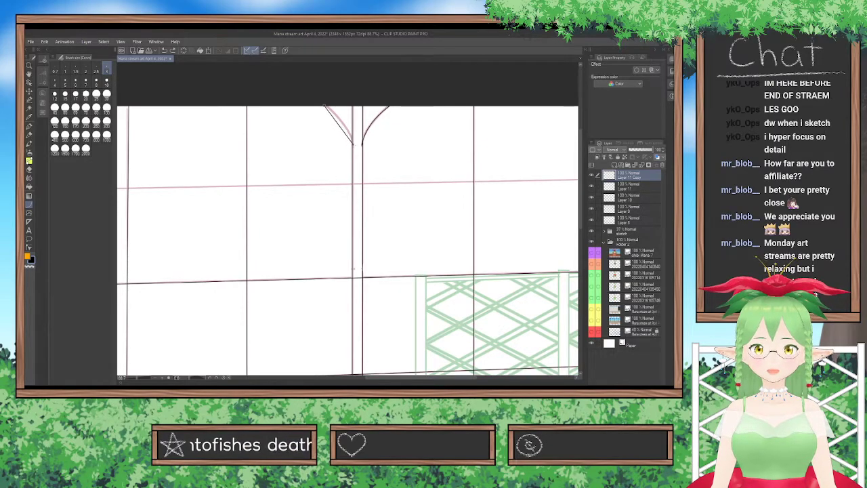
left_click(344, 117)
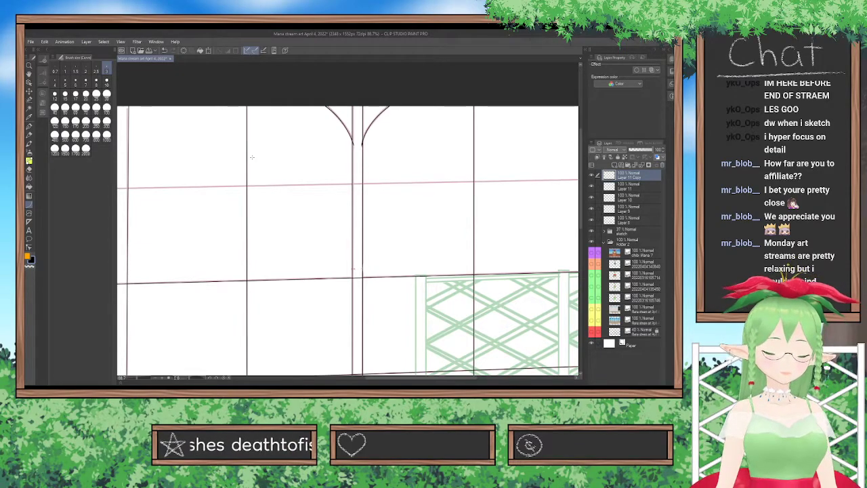
Pick the eraser and hide the sketch folder to check the curved braces on both posts.
left_click(29, 169)
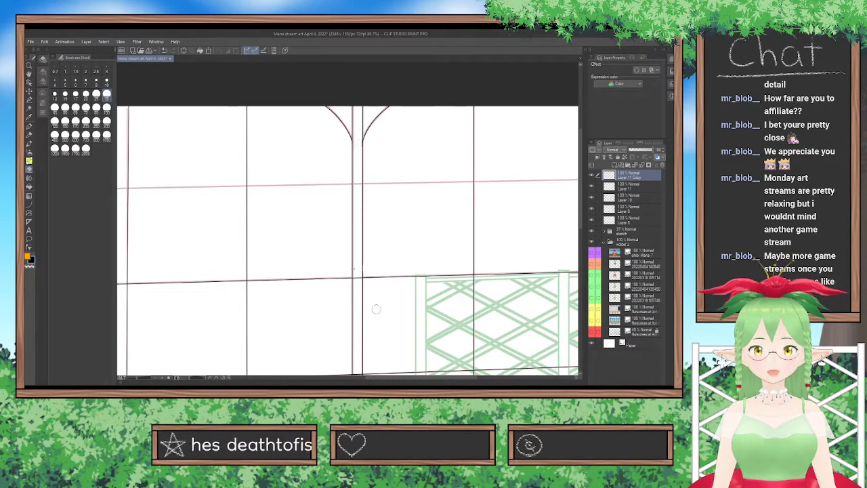
scroll(356, 91, "up", 2)
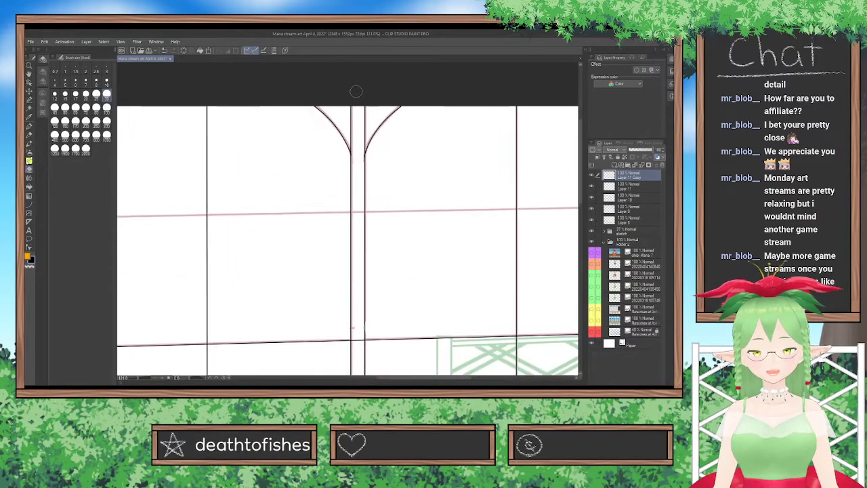
left_click(593, 233)
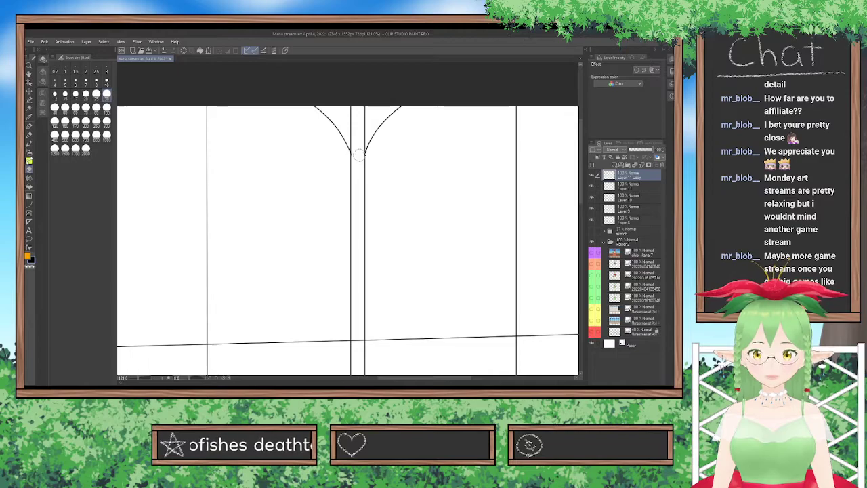
left_click_drag(439, 378, 350, 378)
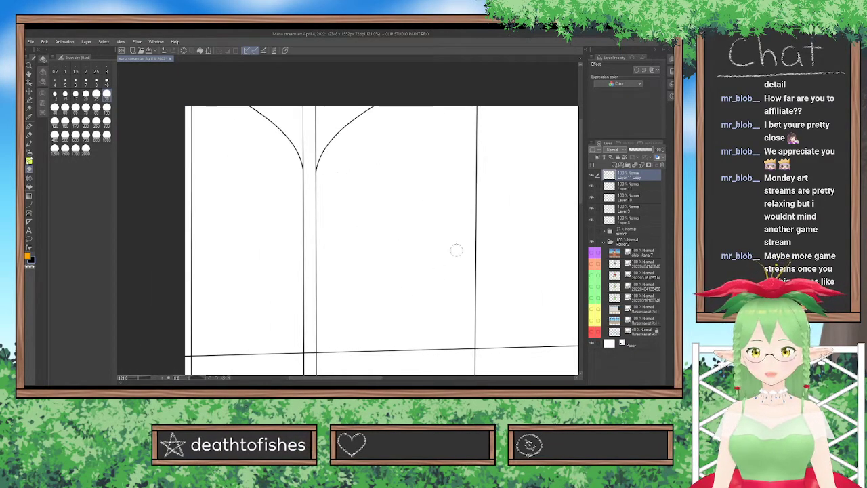
scroll(475, 155, "down", 3)
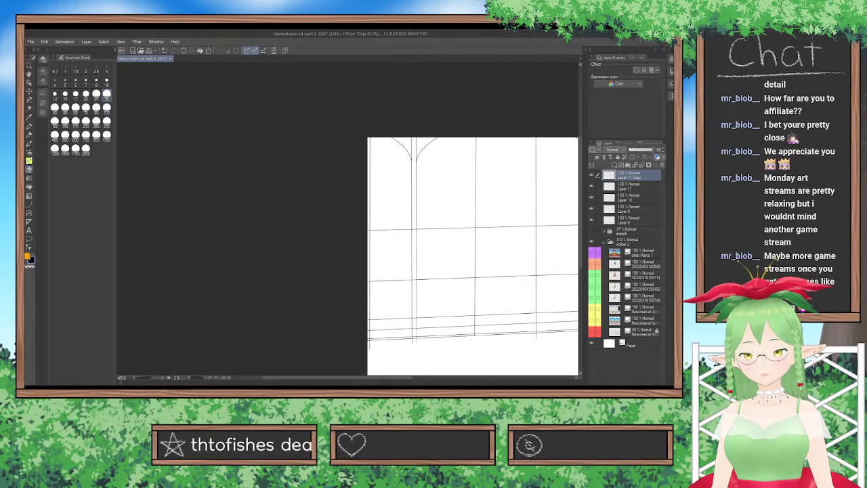
left_click_drag(409, 382, 463, 368)
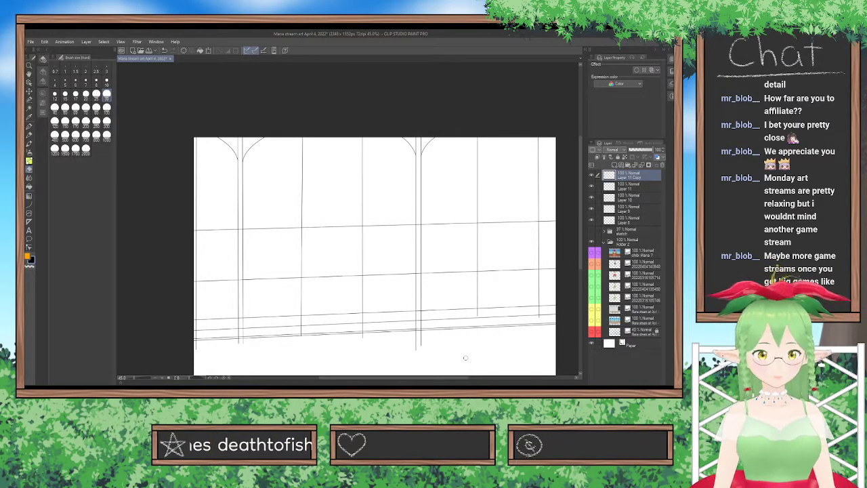
Transform the first post's braces on Layer 11, narrowing them and moving them up so both curves meet the post's edges.
left_click(635, 185)
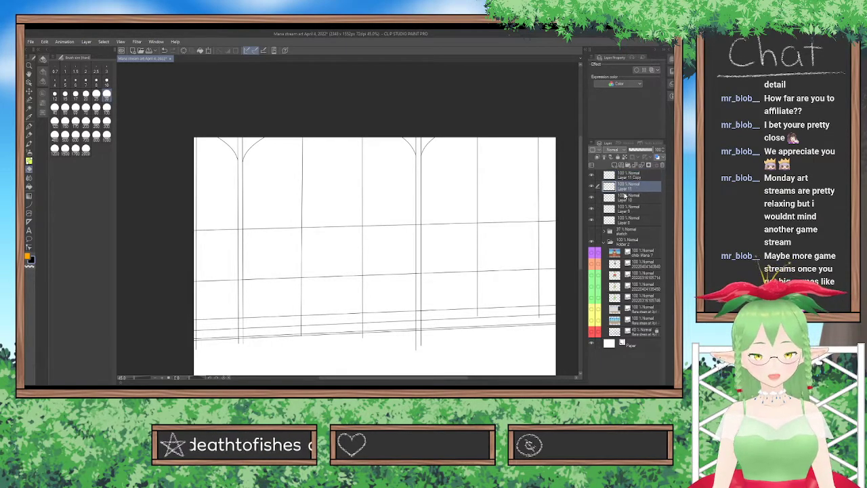
key("ctrl+t")
scroll(306, 170, "up", 2)
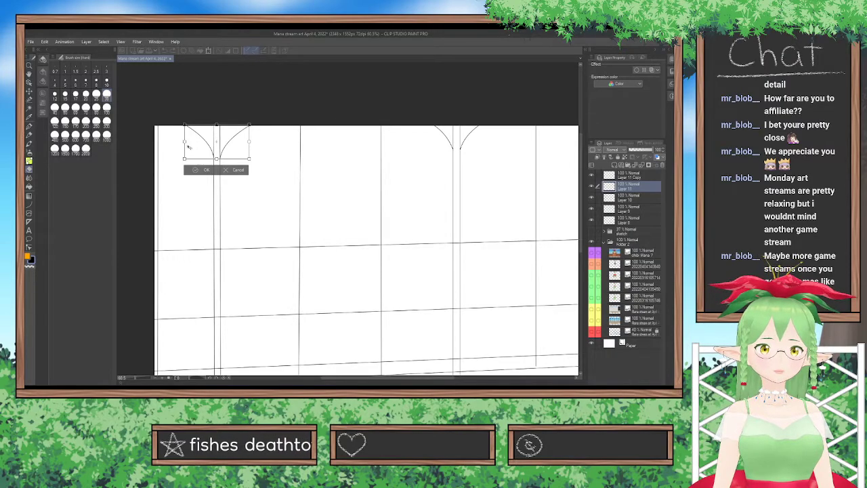
left_click_drag(187, 142, 189, 143)
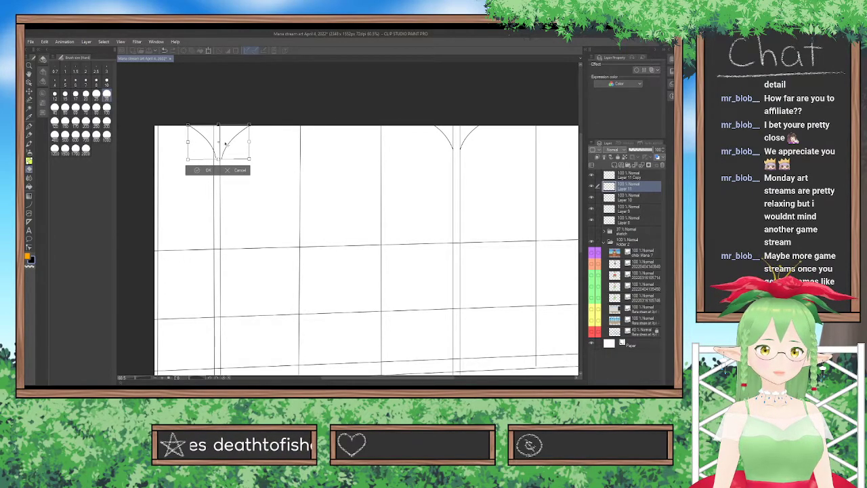
left_click_drag(249, 143, 228, 143)
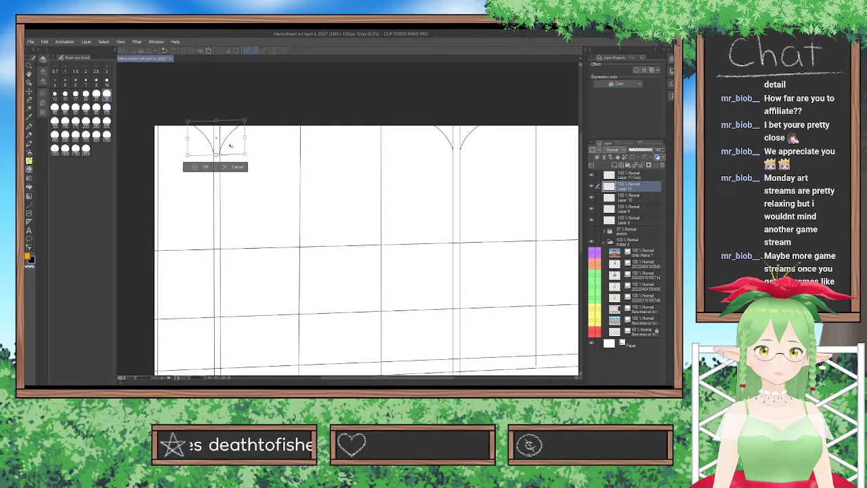
left_click(207, 167)
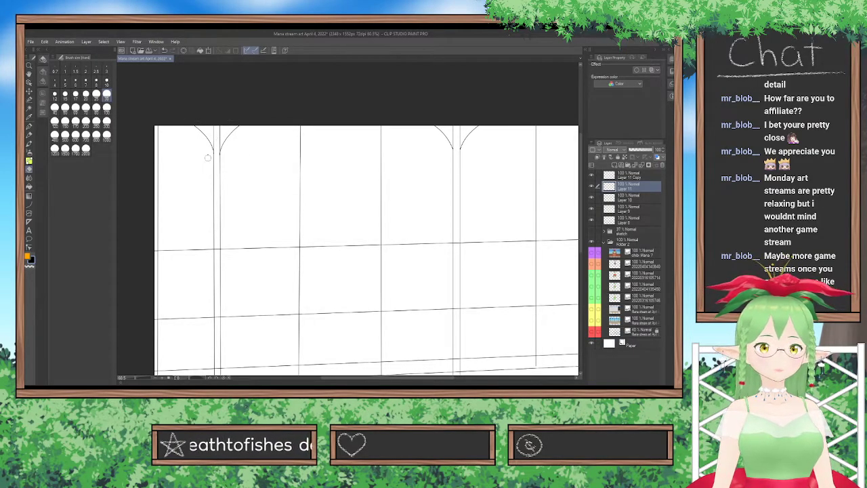
scroll(208, 157, "up", 4)
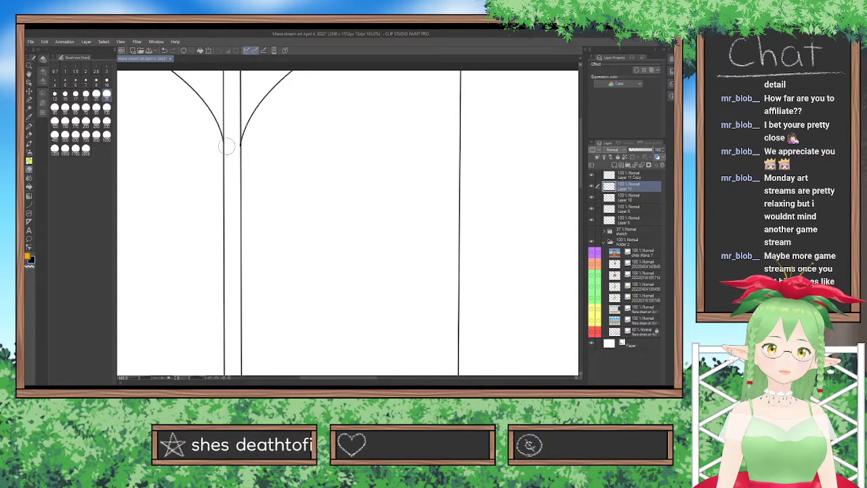
Merge Layer 11 Copy and Layer 11 down into Layer 10.
scroll(242, 111, "down", 8)
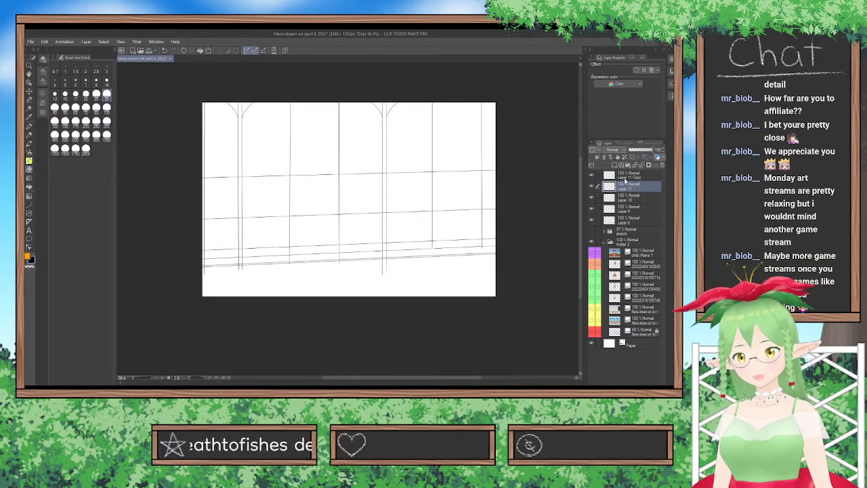
left_click(635, 175)
left_click(642, 165)
left_click(641, 166)
left_click(592, 187)
left_click(592, 187)
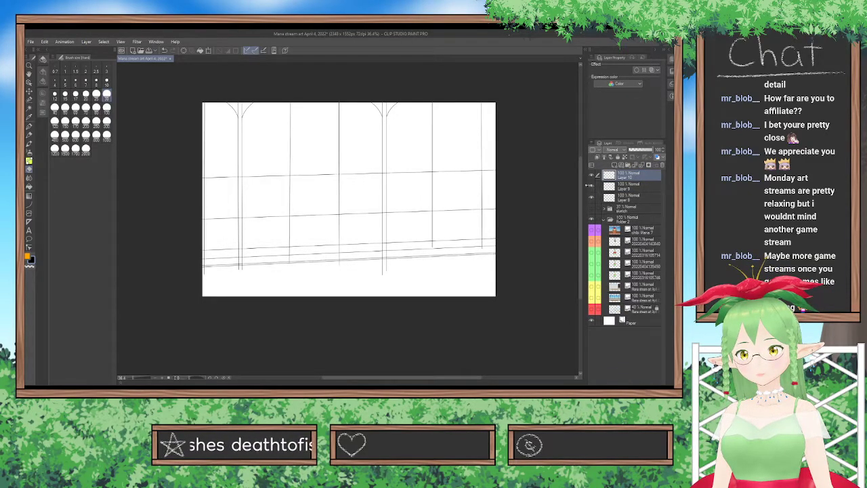
Turn on the blue layer color for Layer 10 and change the paper color to grey.
scroll(409, 182, "up", 2)
left_click(653, 71)
scroll(514, 240, "up", 2)
left_click(629, 324)
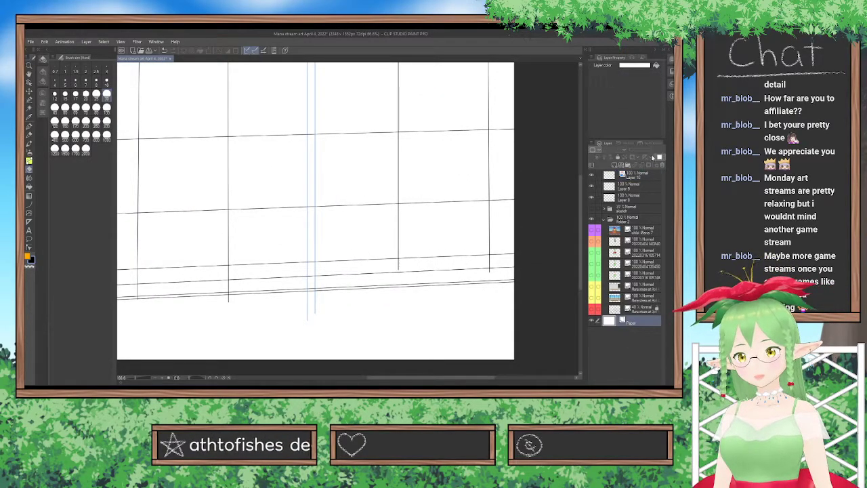
left_click(504, 156)
left_click(573, 145)
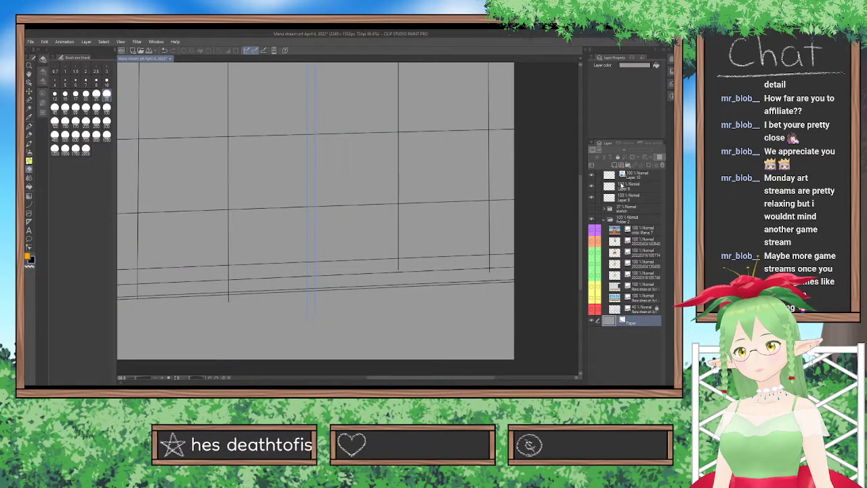
Erase the second post's line ends on Layer 10 below the uppermost baseboard line.
left_click(623, 185)
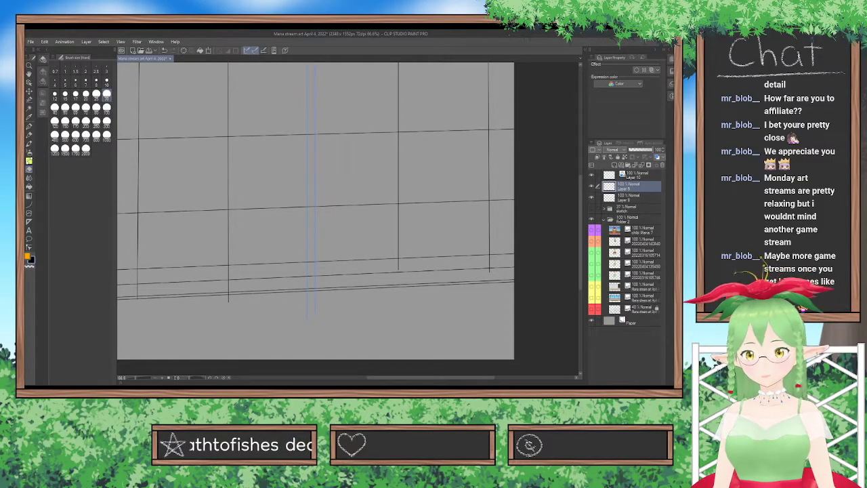
key("alt+bracketright")
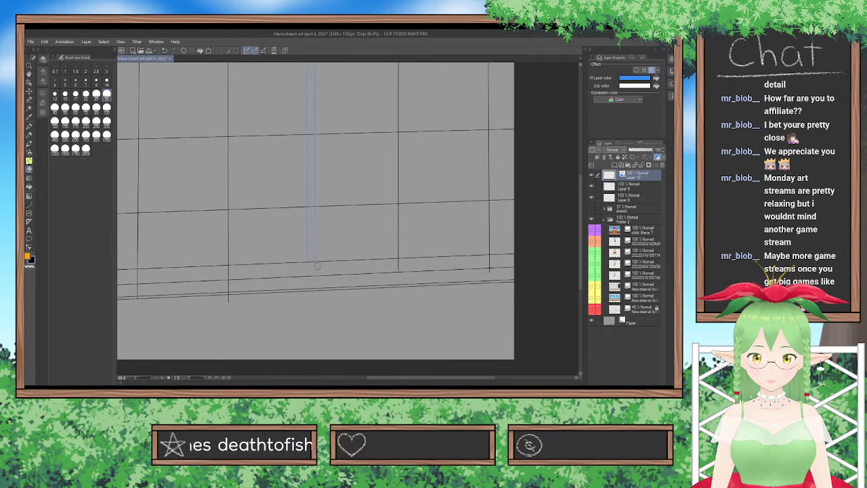
scroll(311, 266, "up", 2)
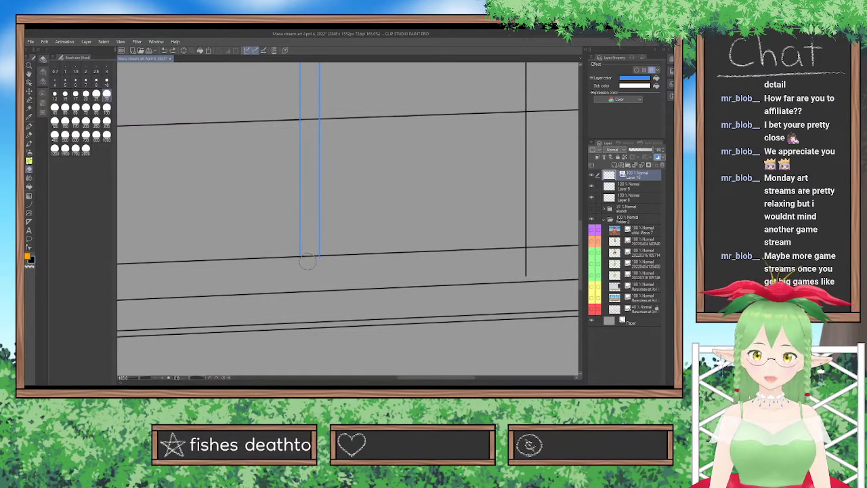
scroll(254, 216, "up", 2)
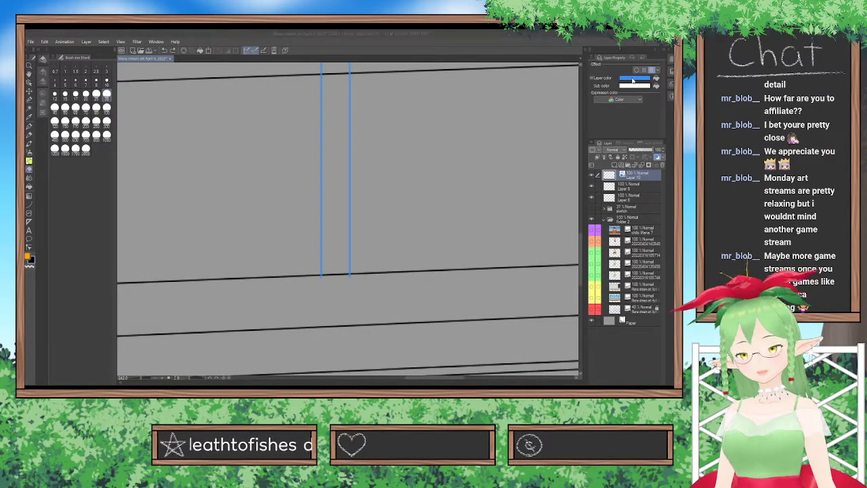
Change Layer 10's layer color to purple and erase the first post's line ends below the uppermost baseboard line.
left_click(586, 136)
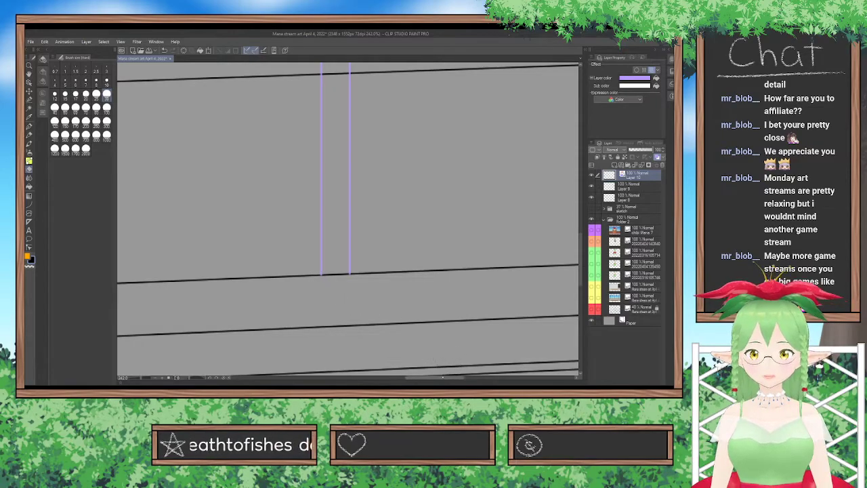
left_click_drag(428, 377, 322, 377)
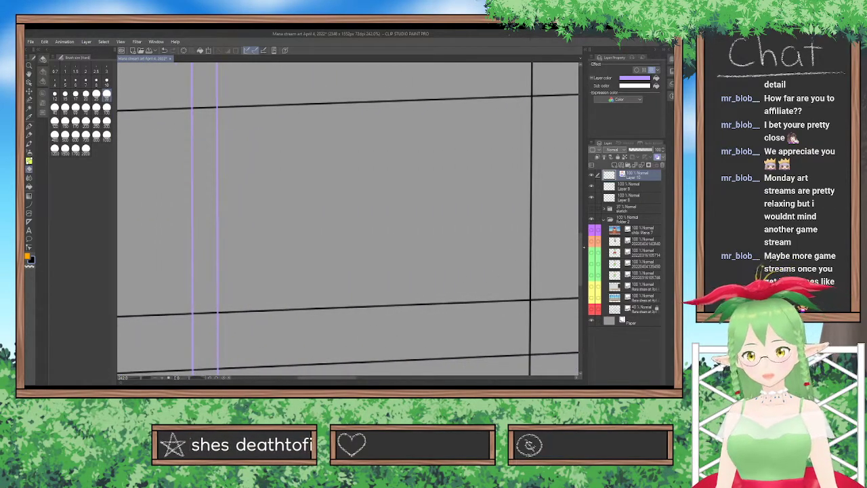
left_click_drag(581, 249, 581, 273)
mouse_move(192, 186)
left_mouse_down()
mouse_move(190, 179)
mouse_move(206, 180)
mouse_move(225, 271)
mouse_move(207, 316)
mouse_move(189, 268)
mouse_move(188, 198)
left_mouse_up()
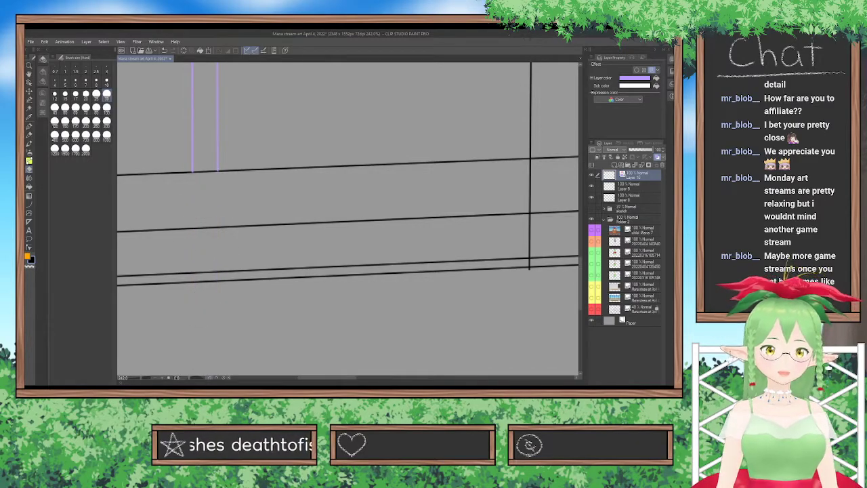
scroll(210, 381, "down", 5)
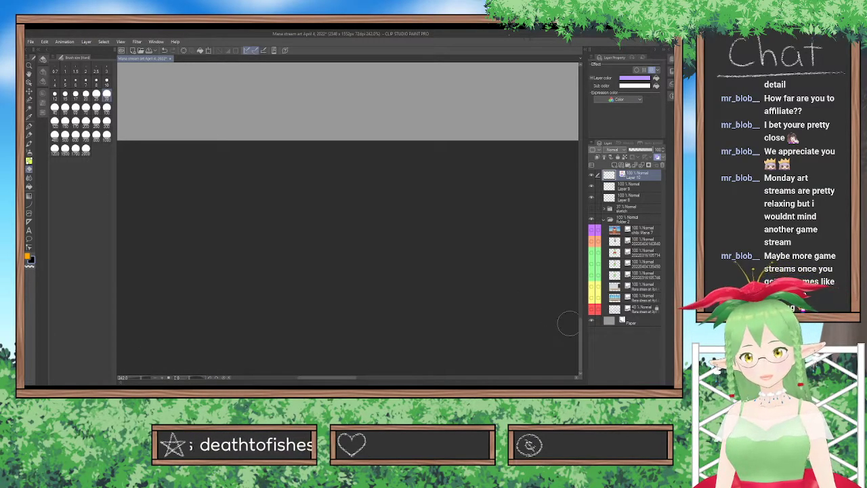
Turn off Layer 10's layer color and briefly highlight Layer 8's lines to identify them.
left_click_drag(581, 332, 581, 227)
scroll(486, 225, "down", 6)
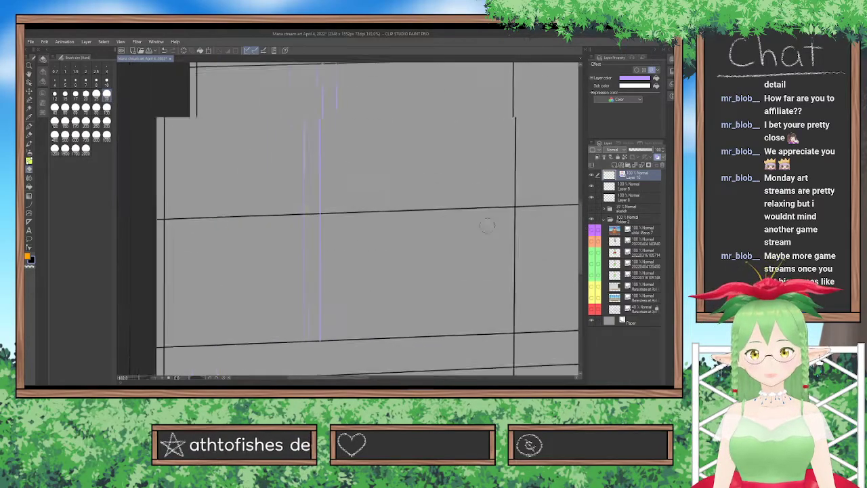
left_click_drag(379, 381, 416, 379)
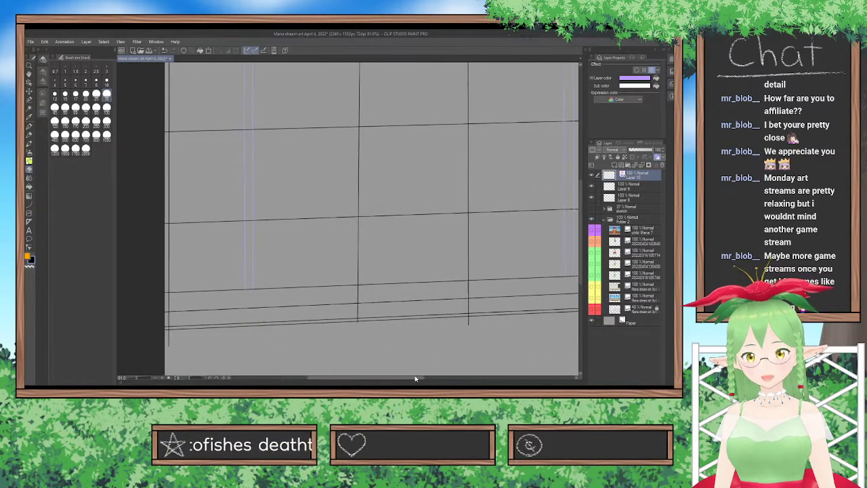
left_click(651, 70)
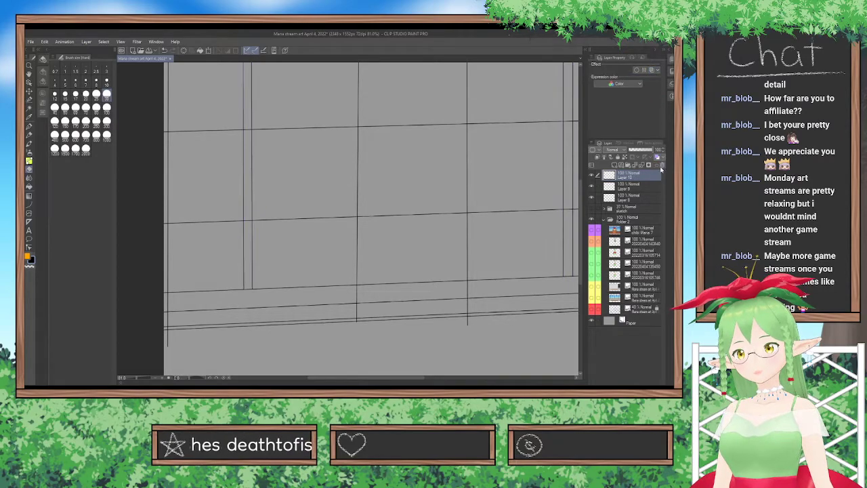
left_click(647, 196)
left_click(653, 71)
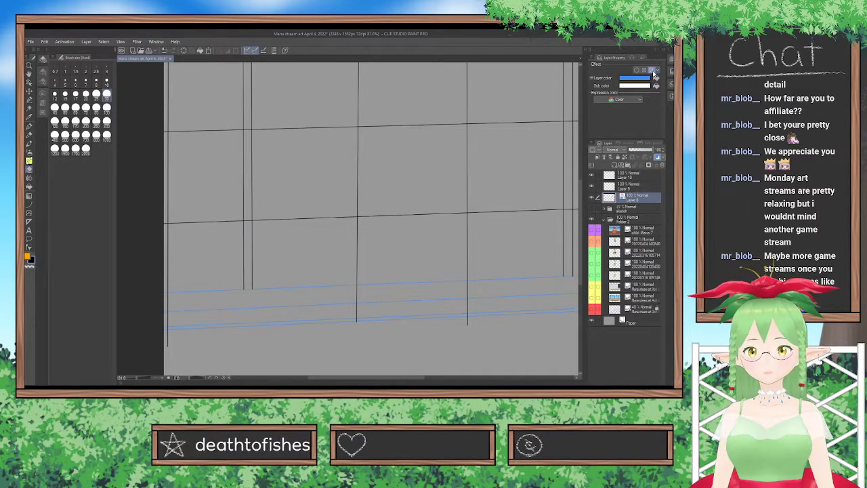
left_click(652, 72)
Turn on the layer color for Layer 9 and set it to pink.
left_click(640, 189)
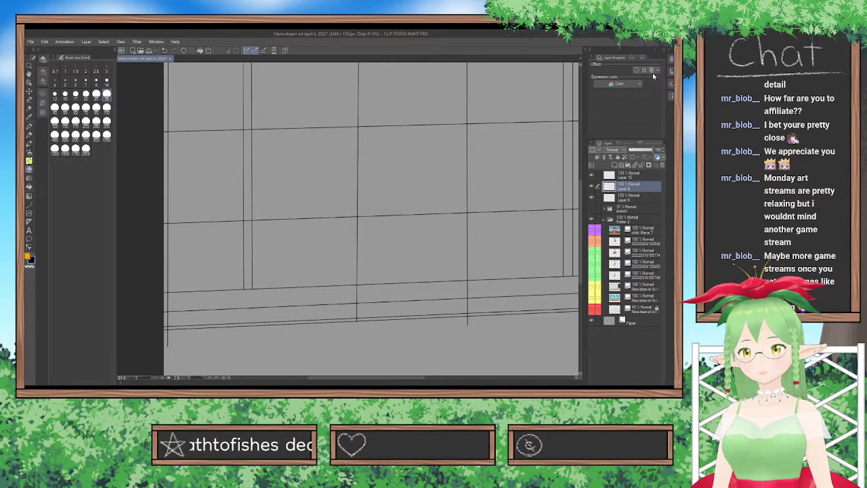
left_click(652, 72)
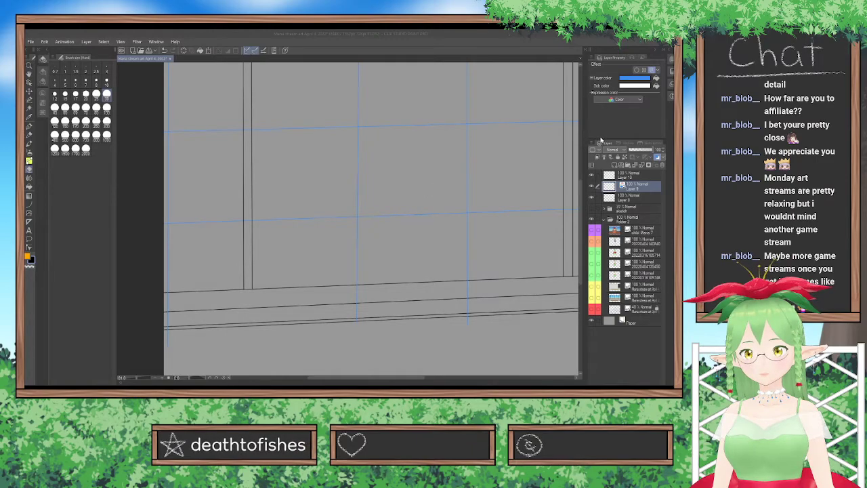
left_click(588, 140)
Erase the ends of Layer 9's vertical wall lines that extend below the uppermost baseboard line across the whole wall.
scroll(411, 318, "up", 3)
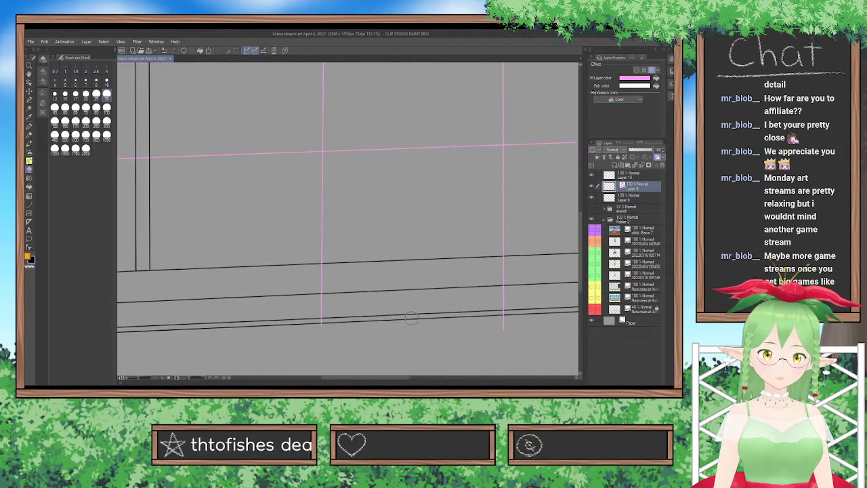
mouse_move(325, 324)
left_mouse_down()
mouse_move(314, 304)
mouse_move(324, 299)
mouse_move(317, 269)
left_mouse_up()
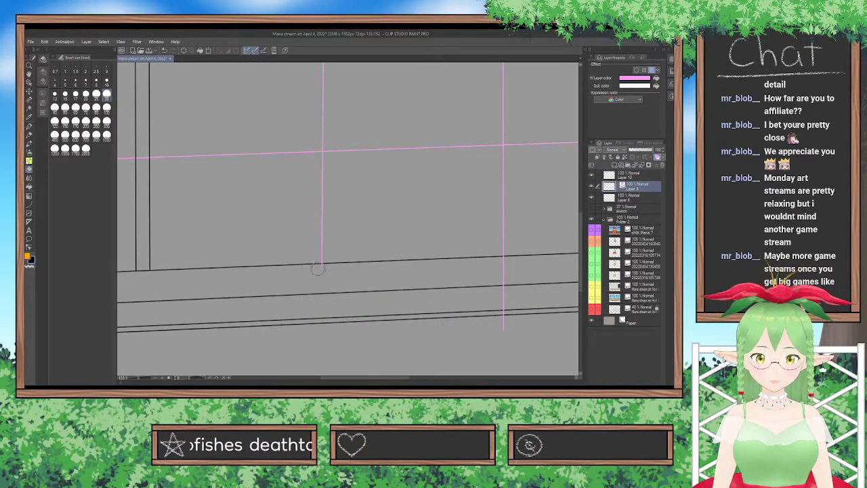
key("ctrl+z")
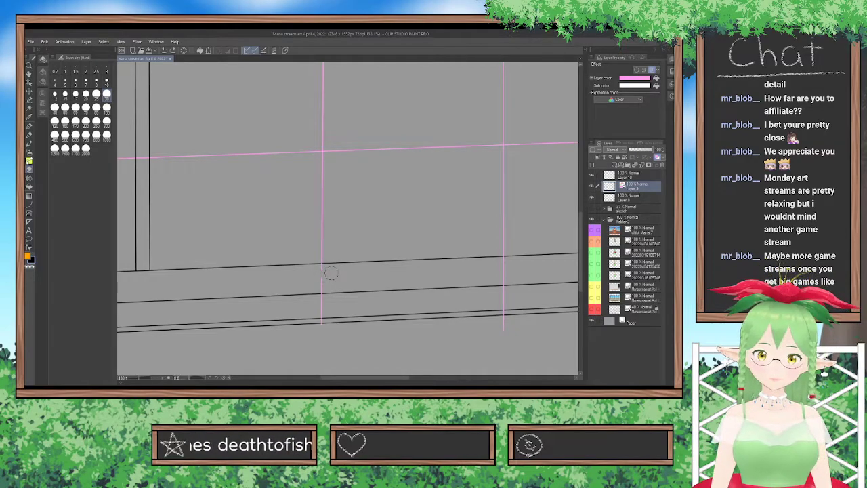
left_click_drag(327, 271, 323, 328)
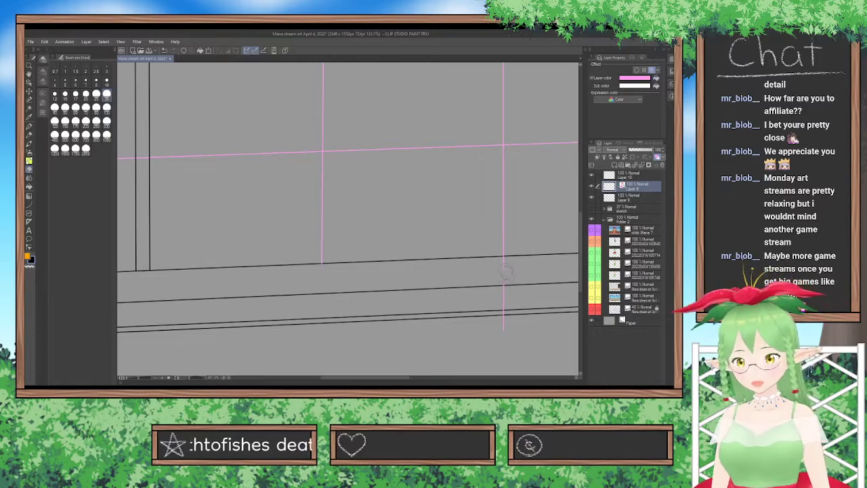
left_click_drag(505, 263, 500, 353)
left_click_drag(405, 378, 347, 378)
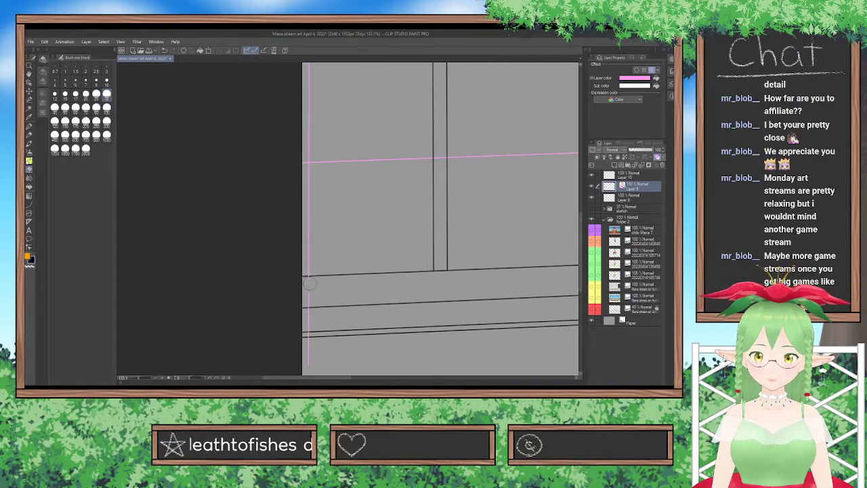
mouse_move(309, 283)
left_mouse_down()
mouse_move(308, 373)
mouse_move(493, 384)
left_mouse_up()
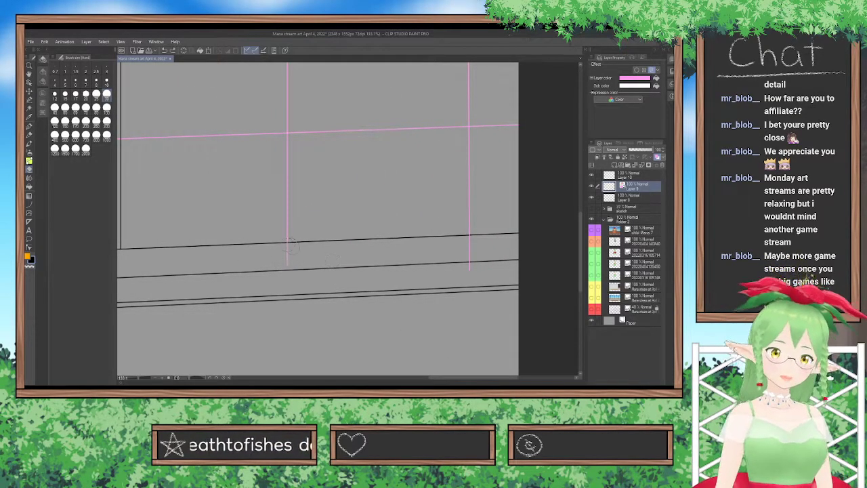
left_click_drag(292, 253, 287, 268)
left_click_drag(471, 271, 471, 242)
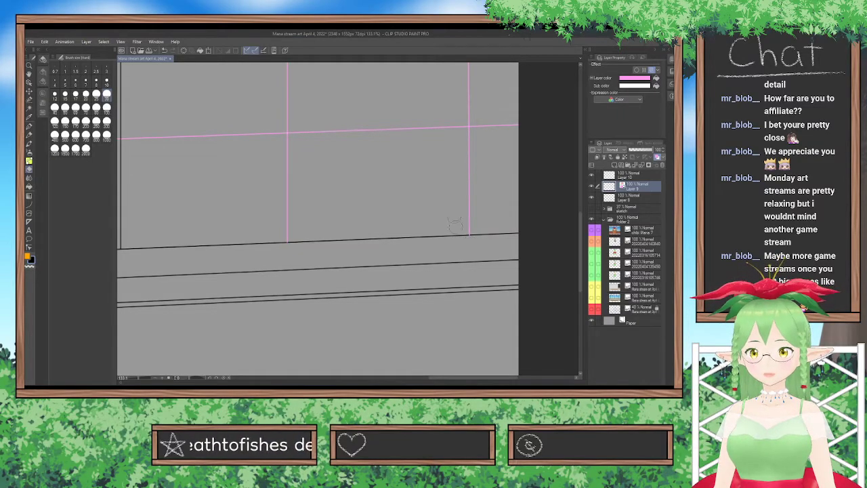
Erase the segments of Layer 9's two horizontal wall lines that cross the inside of both posts.
scroll(453, 217, "down", 5)
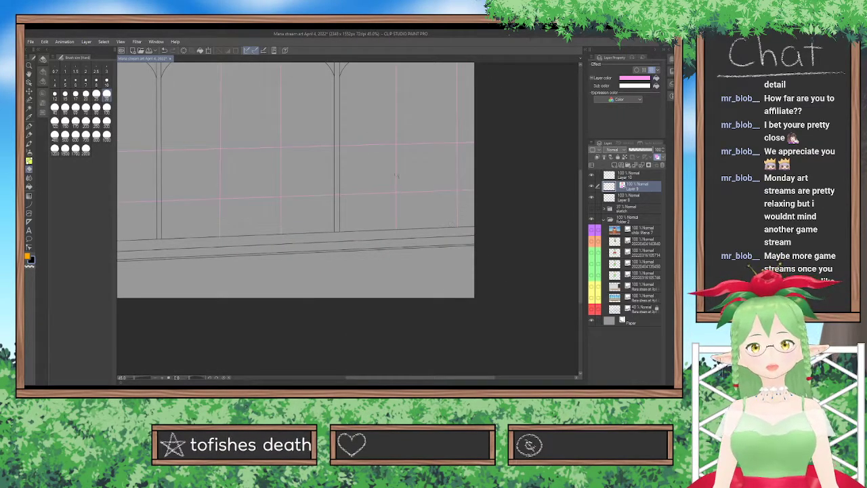
scroll(398, 177, "up", 5)
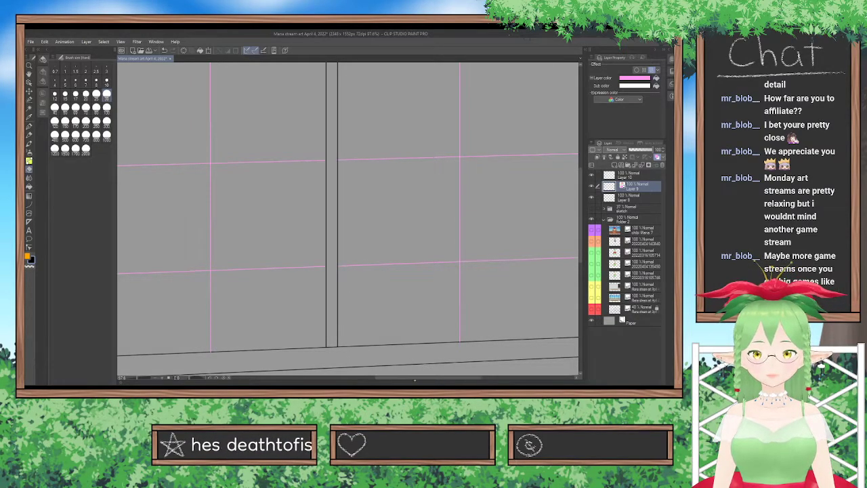
left_click_drag(399, 377, 290, 377)
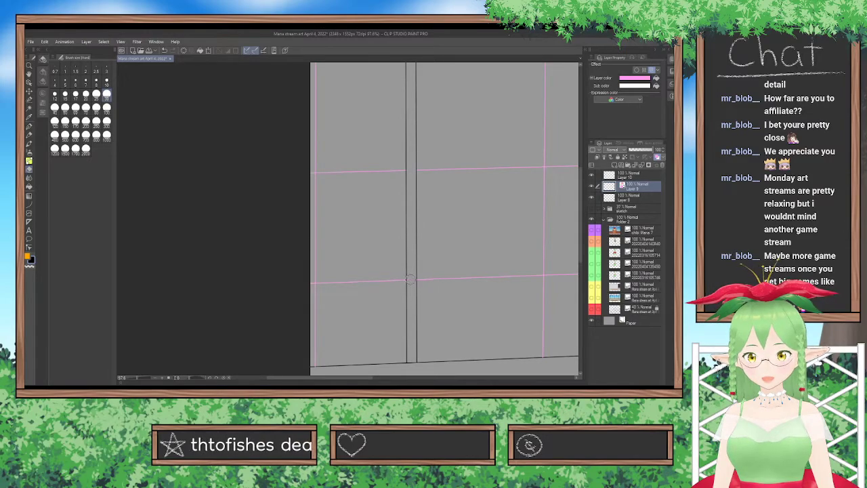
scroll(466, 225, "down", 5)
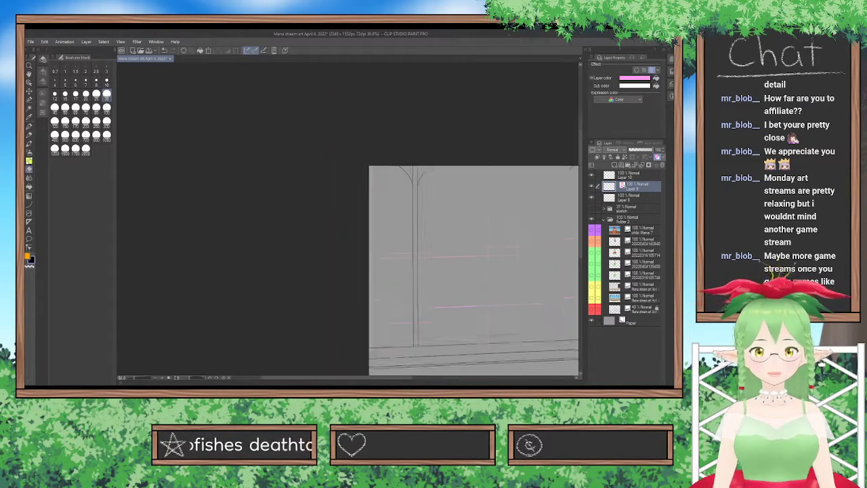
left_click_drag(410, 380, 461, 378)
left_click_drag(581, 234, 581, 246)
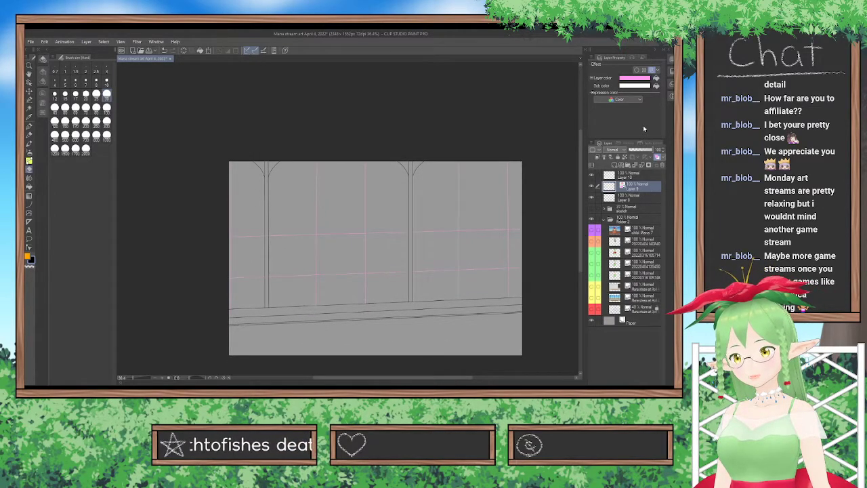
Show the sketch folder and draw a straight line across the wall on a new layer, tracing the sketch's uppermost horizontal grid line.
left_click(615, 166)
left_click(591, 221)
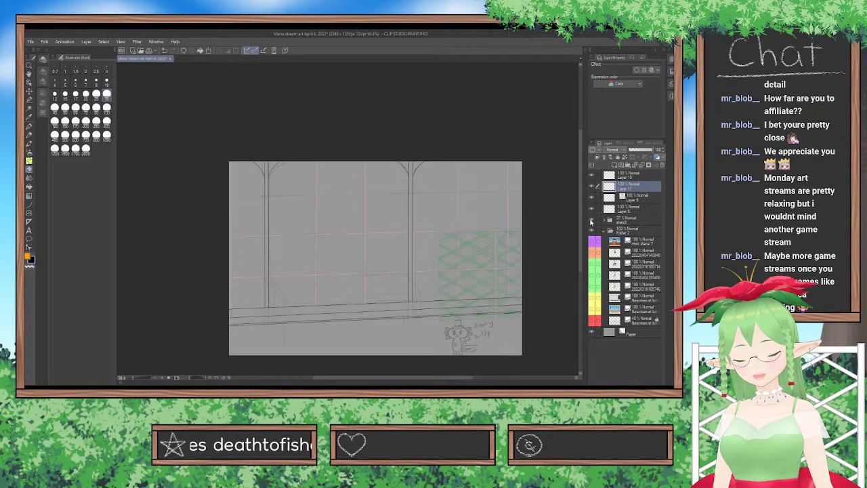
left_click(591, 221)
left_click(591, 221)
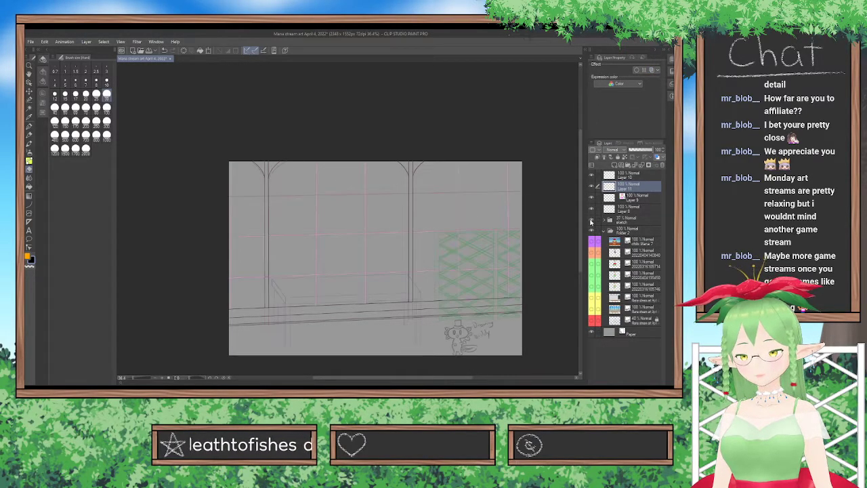
scroll(342, 187, "up", 3)
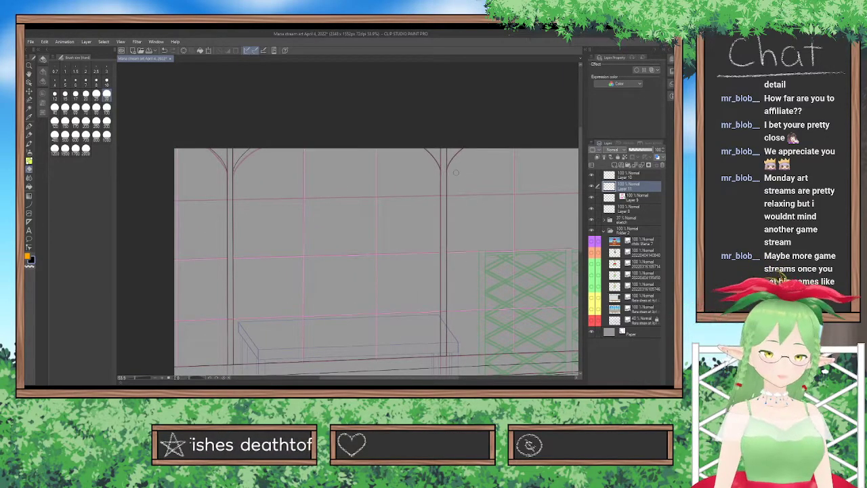
key("e")
key("u")
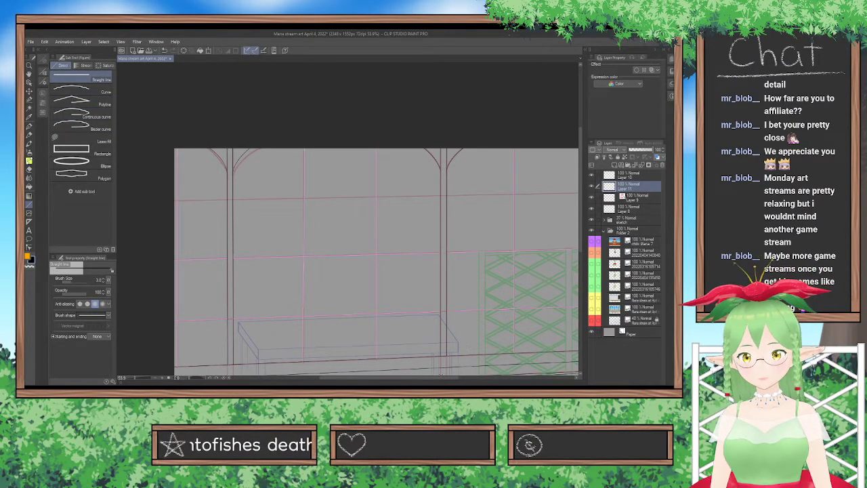
left_click_drag(414, 378, 426, 377)
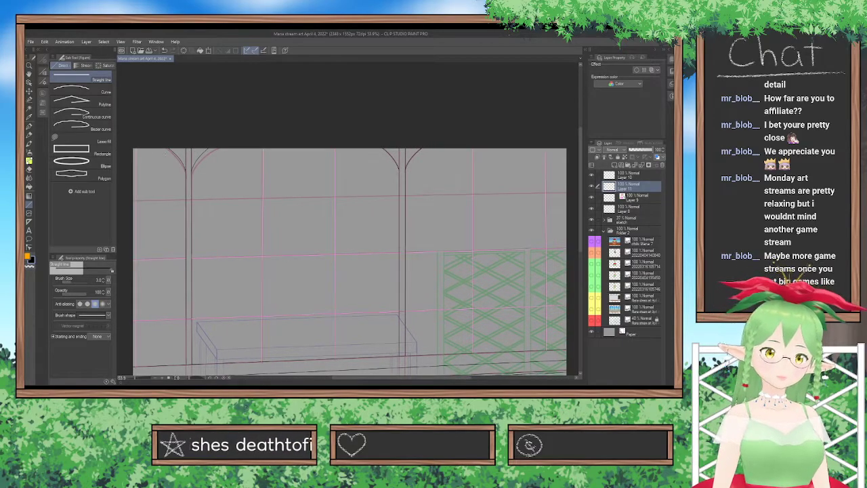
mouse_move(131, 200)
left_mouse_down()
mouse_move(561, 207)
mouse_move(571, 192)
left_mouse_up()
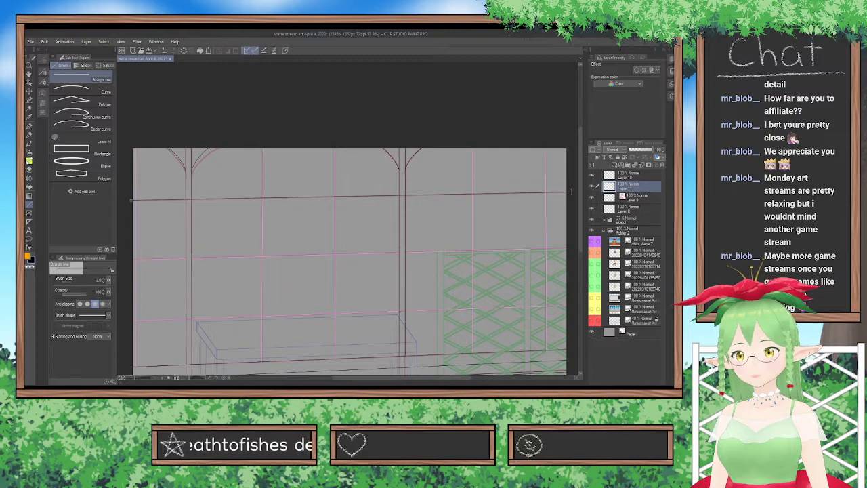
Hide the sketch folder and turn off Layer 9's layer color.
left_click(591, 220)
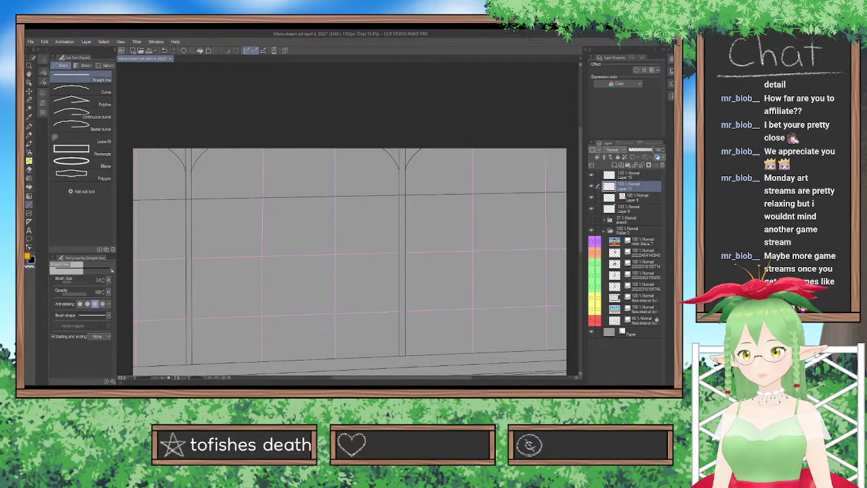
left_click(633, 197)
left_click(657, 157)
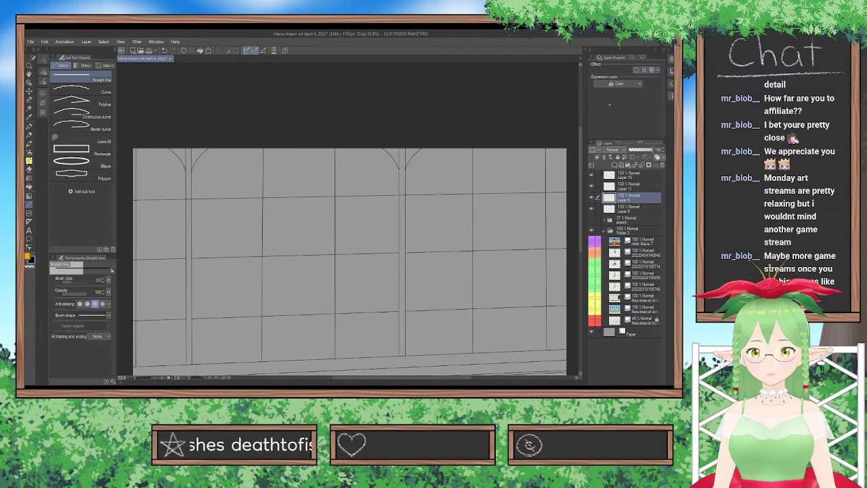
Move Layer 11's horizontal line slightly upward and merge it into Layer 9.
left_click(30, 90)
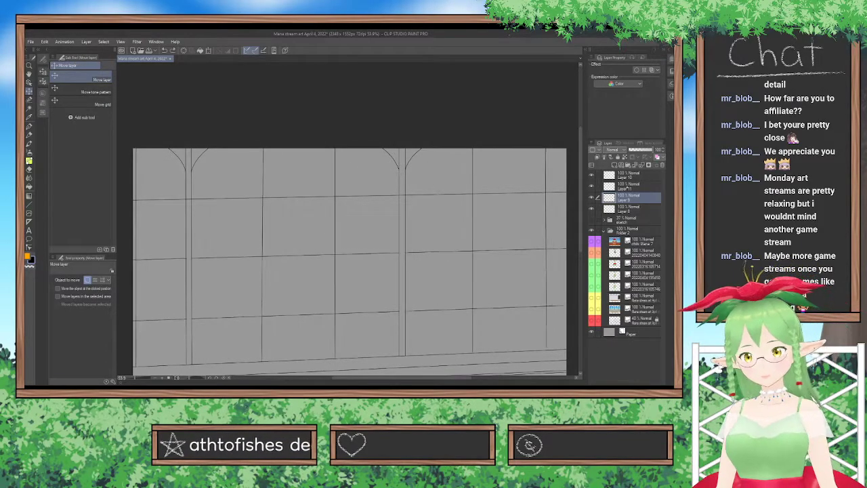
left_click(628, 185)
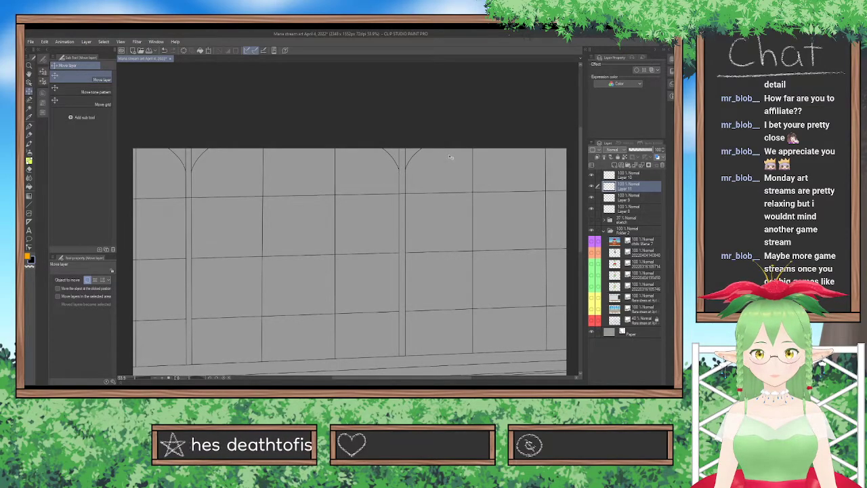
left_click(642, 165)
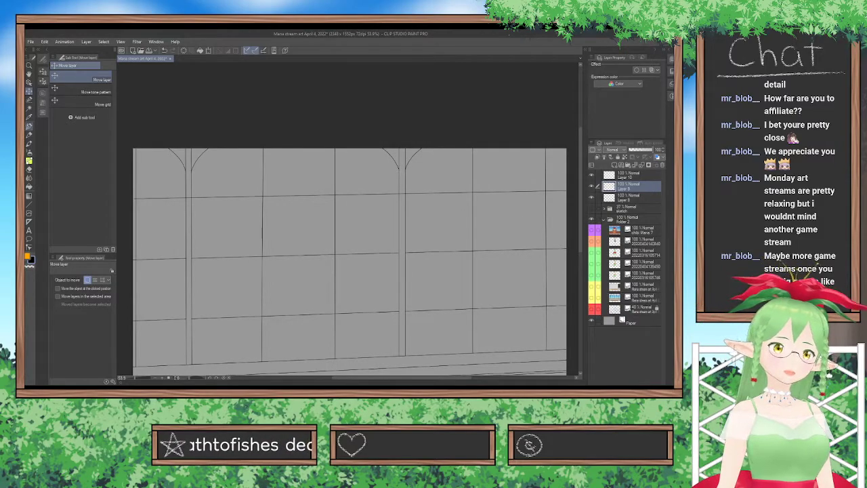
Erase the segments of the uppermost horizontal wall line inside both posts with the Hard eraser.
left_click(30, 169)
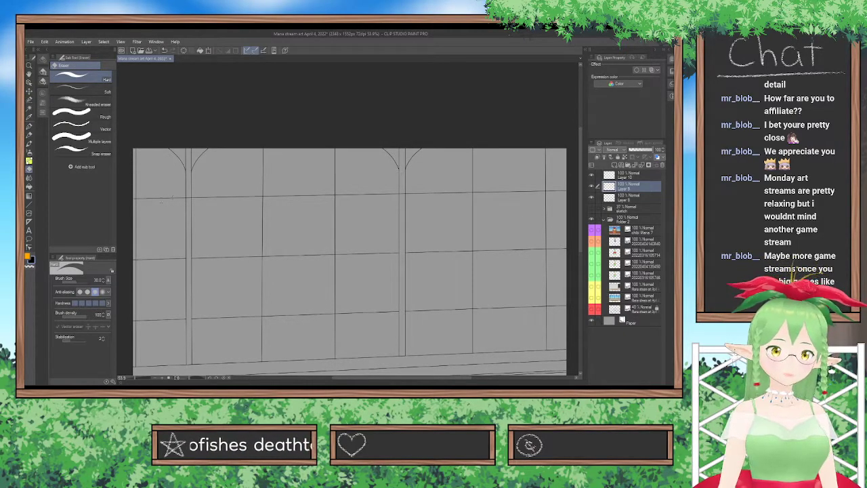
scroll(195, 197, "up", 3)
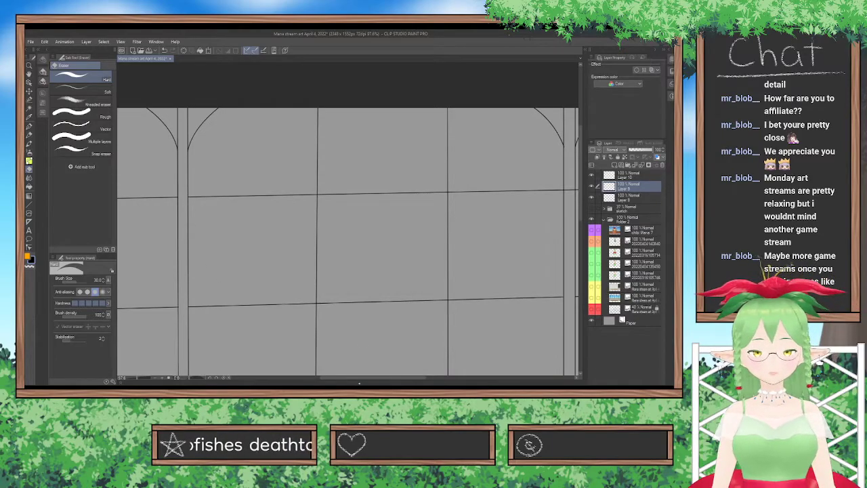
left_click_drag(363, 377, 413, 378)
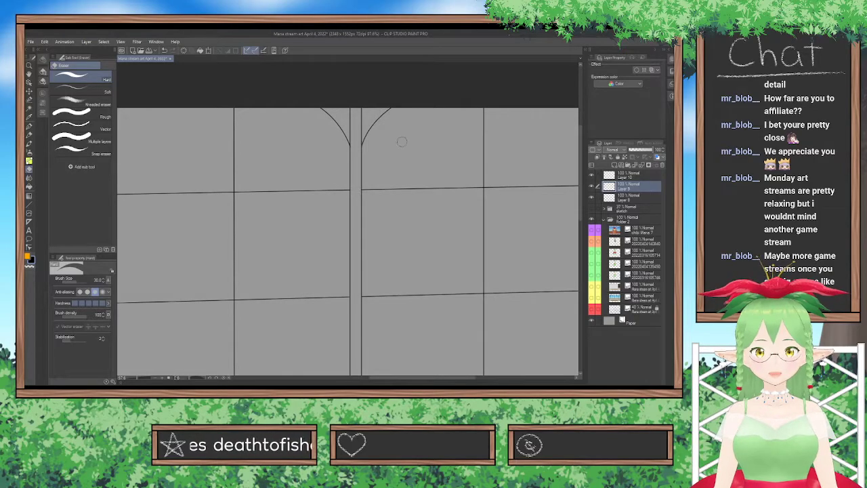
scroll(402, 141, "down", 3)
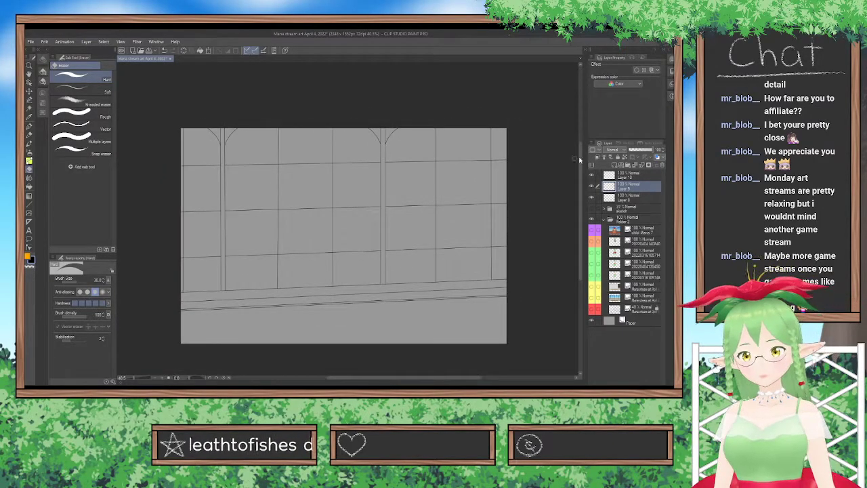
Group Layers 10, 9 and 8 in a new folder and collapse it.
left_click(612, 177)
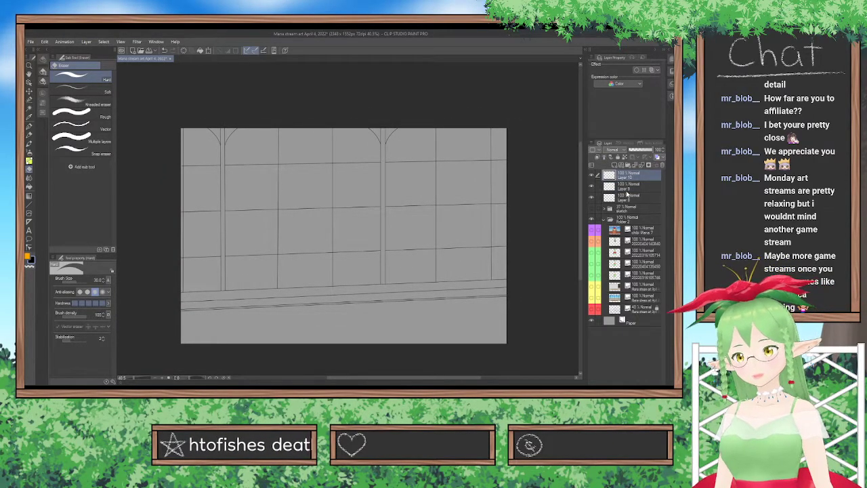
key("ctrl+g")
mouse_move(635, 200)
left_mouse_down()
mouse_move(636, 190)
mouse_move(634, 200)
left_mouse_up()
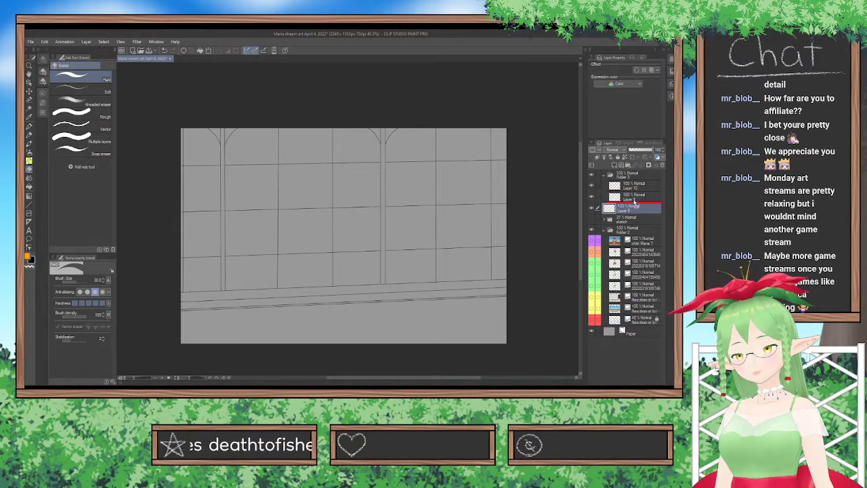
left_click(604, 175)
Add a new layer between the lineart folder and the sketch folder, and hide Layer 9's wall grid lines.
left_click(607, 184)
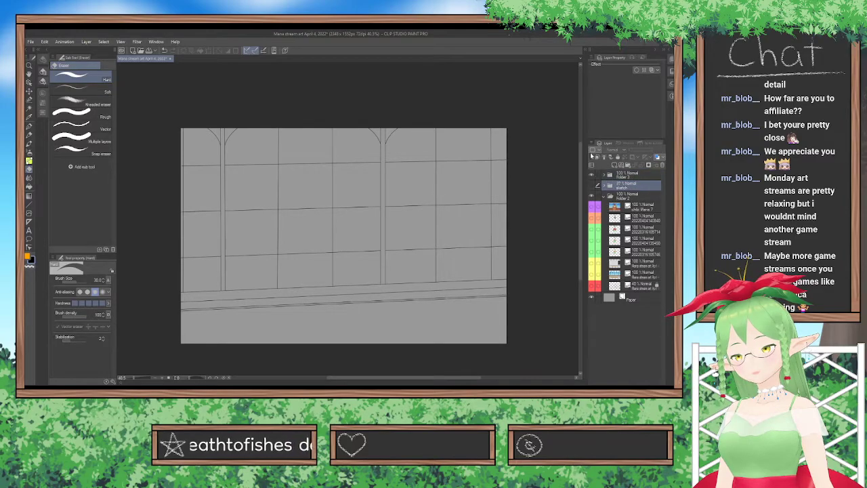
key("ctrl+shift+n")
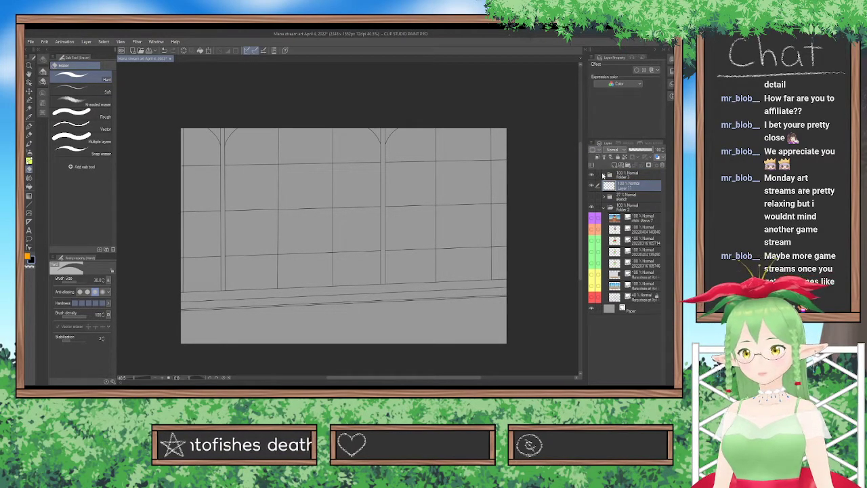
left_click(604, 175)
left_click(591, 195)
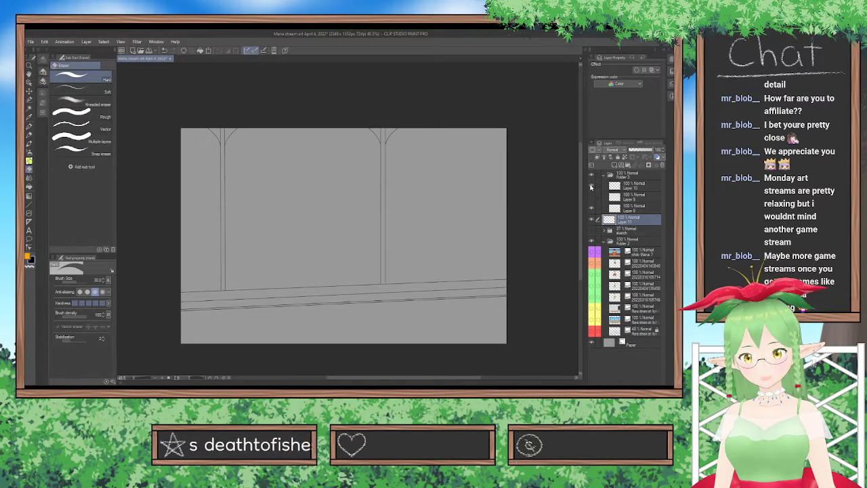
Select the wall section beside the first post's outer edge with Auto select, referring to all layers.
left_click(29, 109)
left_click(184, 199)
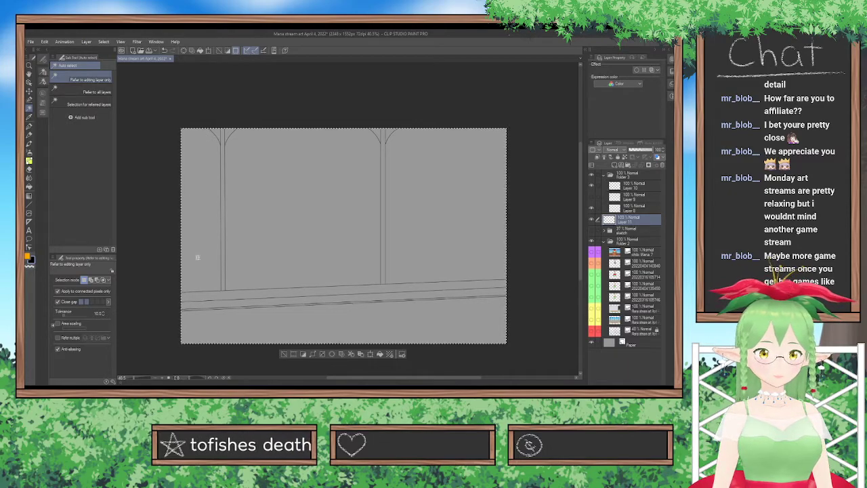
left_click(298, 350)
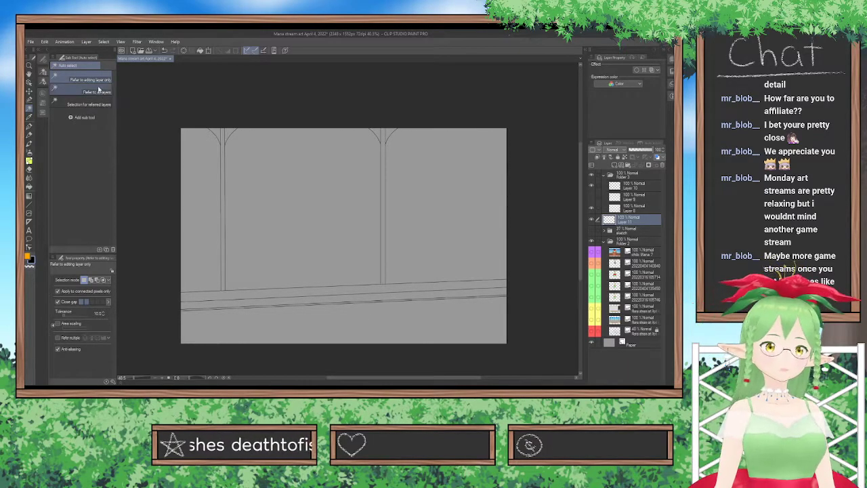
left_click(95, 91)
left_click(204, 197)
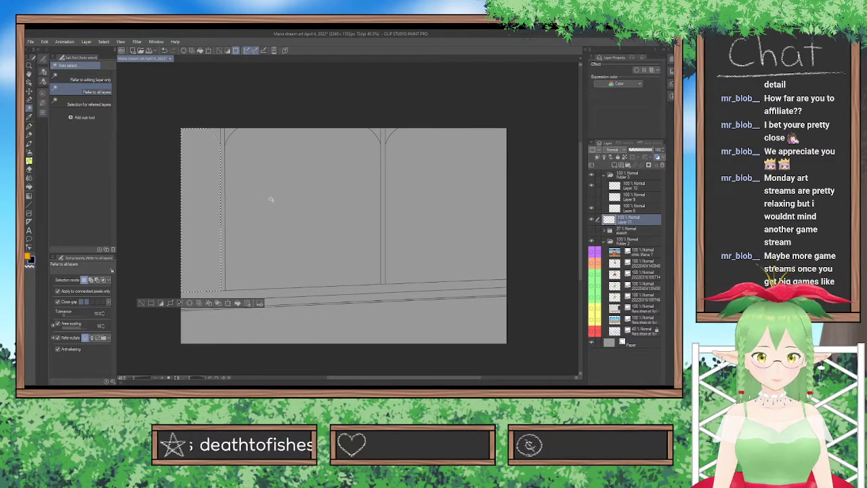
Add the middle and far wall sections to the selection, fill all three with turquoise on Layer 11, and deselect.
left_click(300, 194, "shift")
left_click(449, 201, "shift")
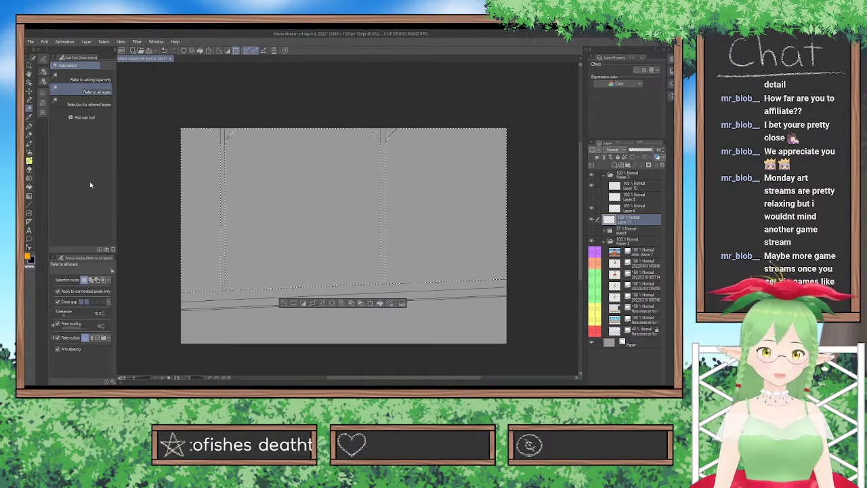
left_click(43, 103)
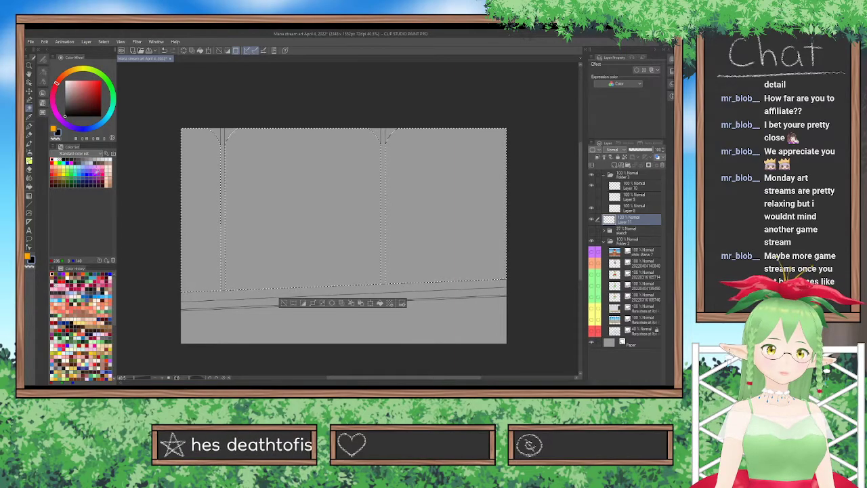
left_click(75, 173)
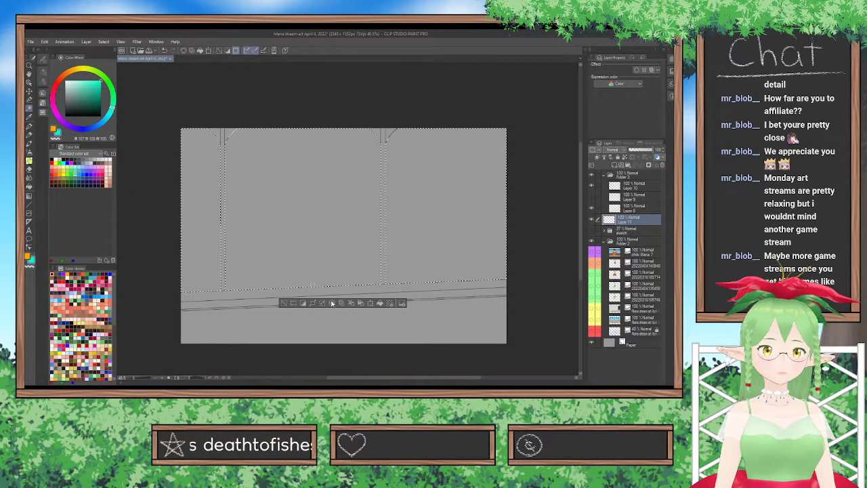
left_click(380, 303)
key("ctrl+d")
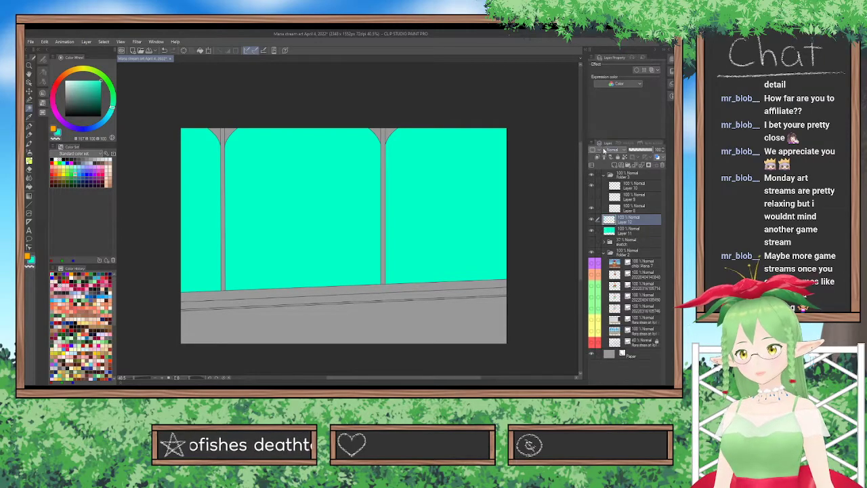
Clip Layer 12 to the turquoise fill and draw a vertical Midday sky gradient from the canvas's upper edge down to the ledge.
left_click(598, 157)
left_click(29, 196)
left_click(42, 81)
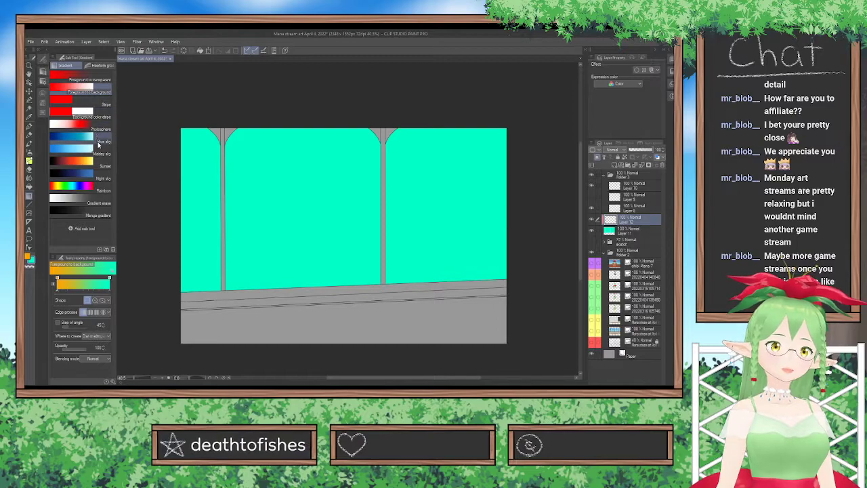
left_click(99, 150)
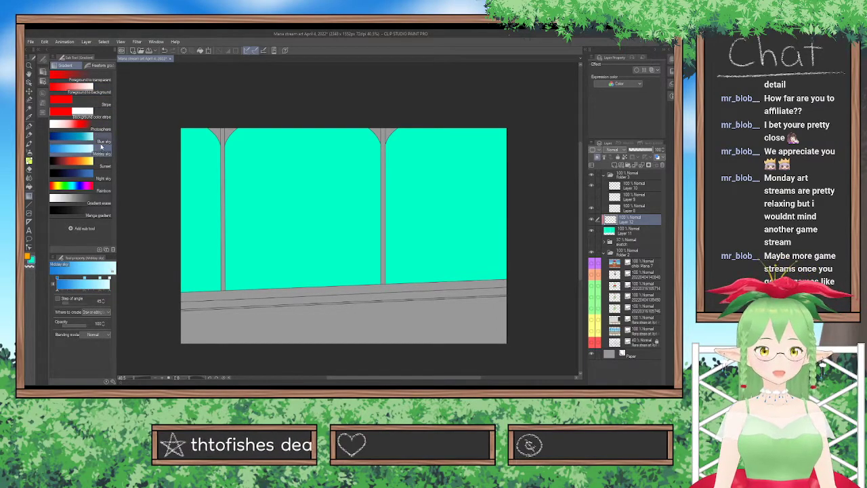
left_click_drag(313, 126, 317, 180)
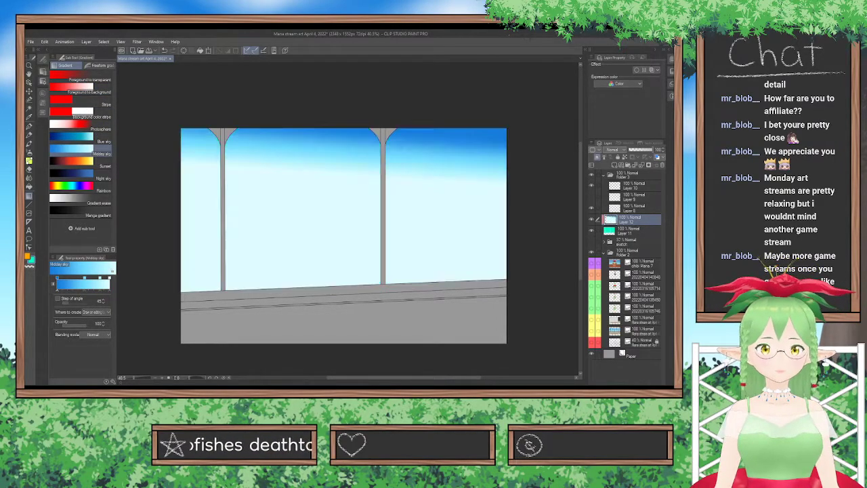
key("ctrl+z")
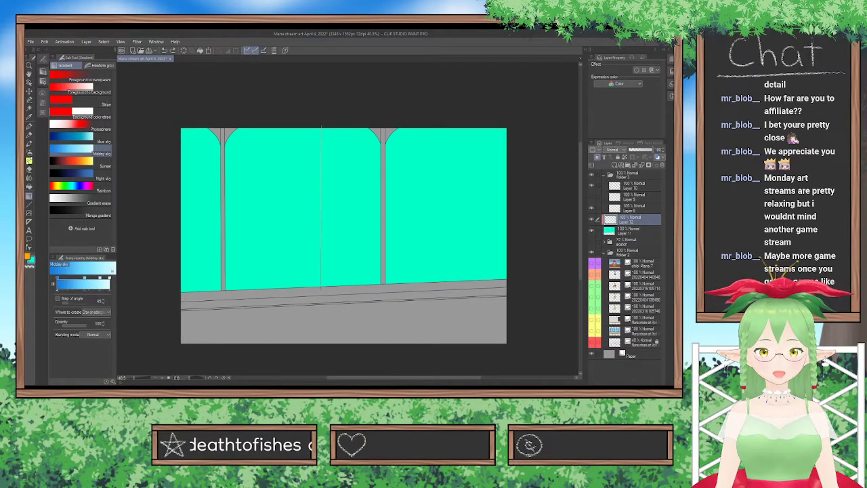
left_click_drag(322, 290, 322, 290)
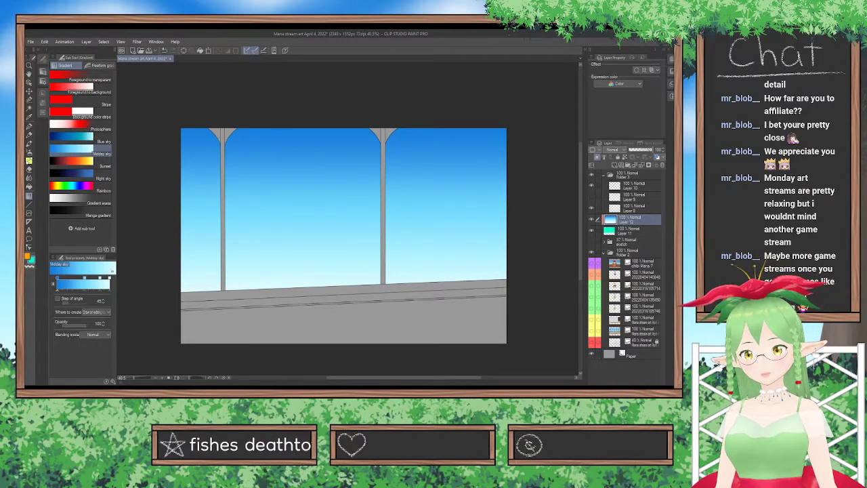
left_click(591, 230)
left_click(591, 219)
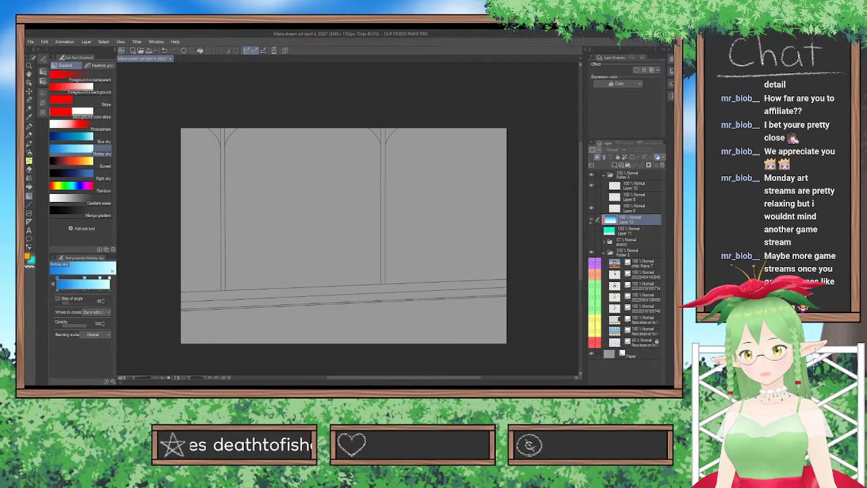
left_click_drag(591, 220, 593, 228)
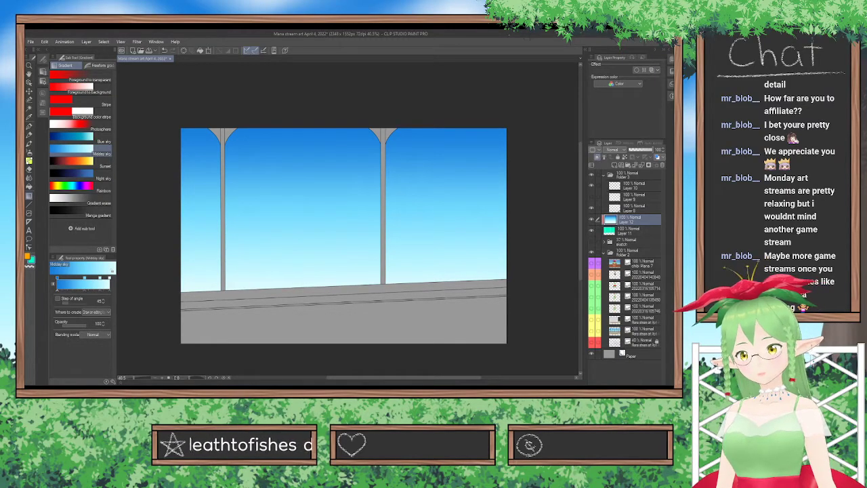
Select the three filled sections of Layer 11 with Auto select, clear Layer 12's sky gradient outside them, and deselect.
left_click(624, 229)
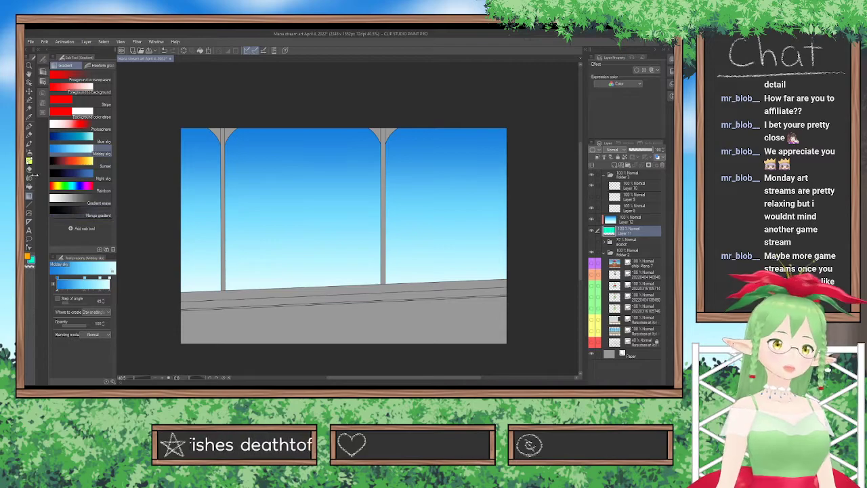
left_click(30, 109)
left_click(201, 205)
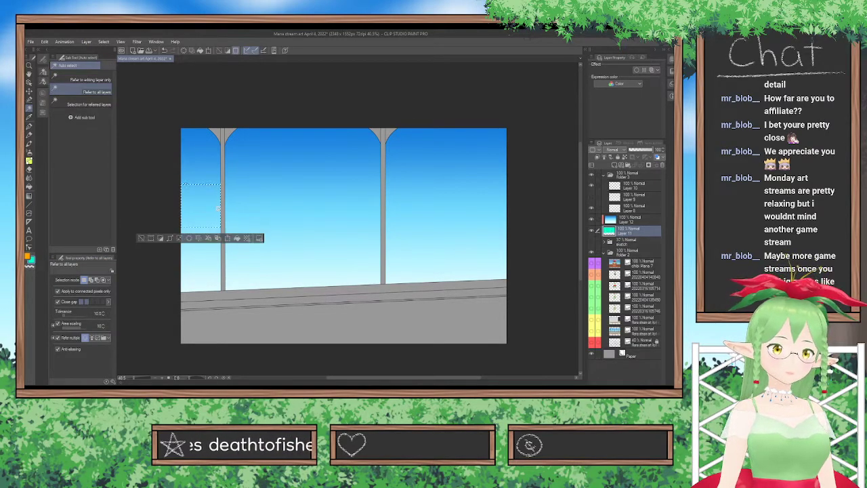
left_click(101, 77)
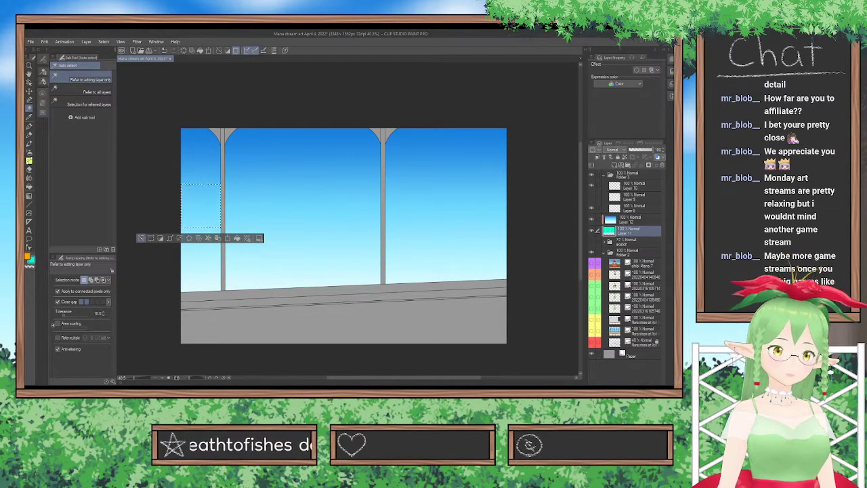
left_click(141, 239)
left_click(200, 211)
left_click(284, 233, "shift")
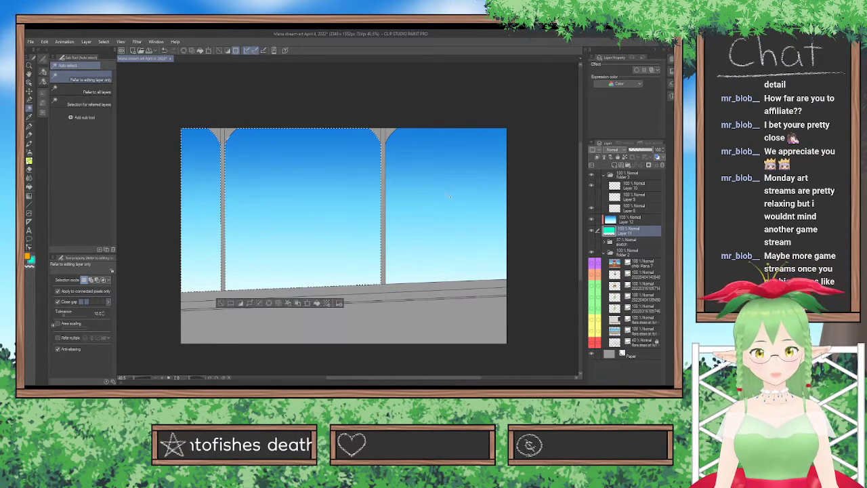
left_click(433, 227, "shift")
left_click(616, 220)
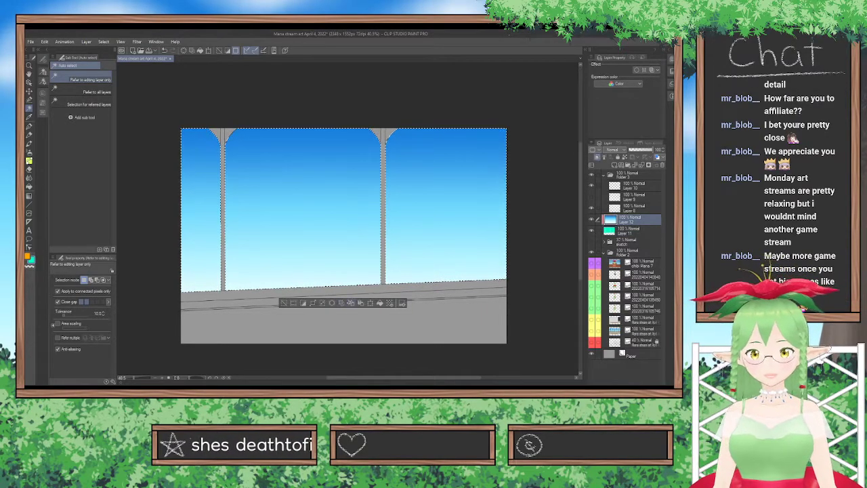
left_click(284, 303)
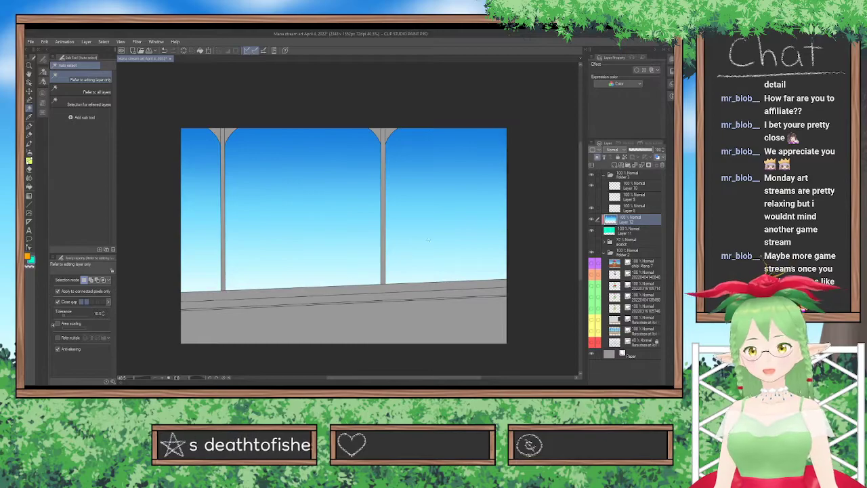
Unclip the sky gradient on Layer 12 and delete the turquoise fill layer beneath it.
left_click(592, 231)
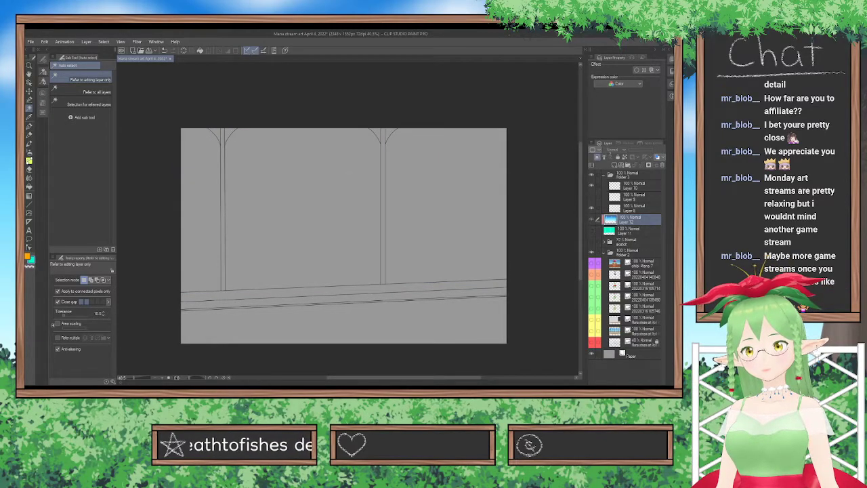
left_click(592, 231)
left_click(630, 231)
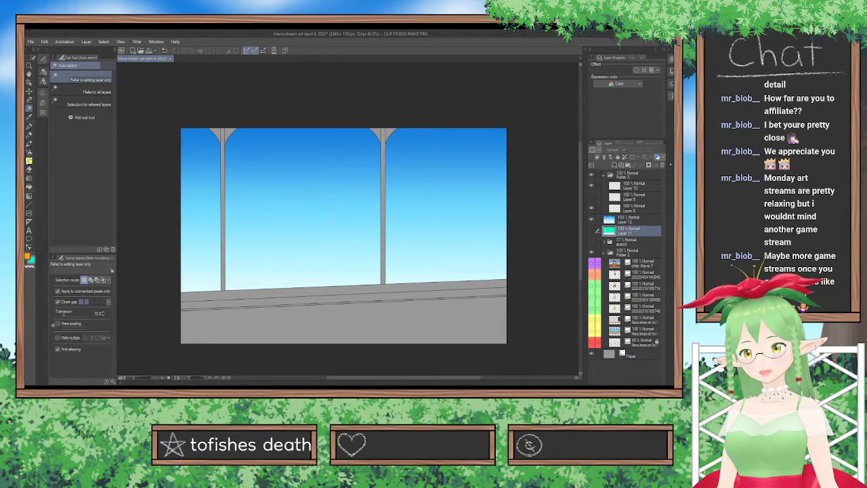
left_click(422, 174)
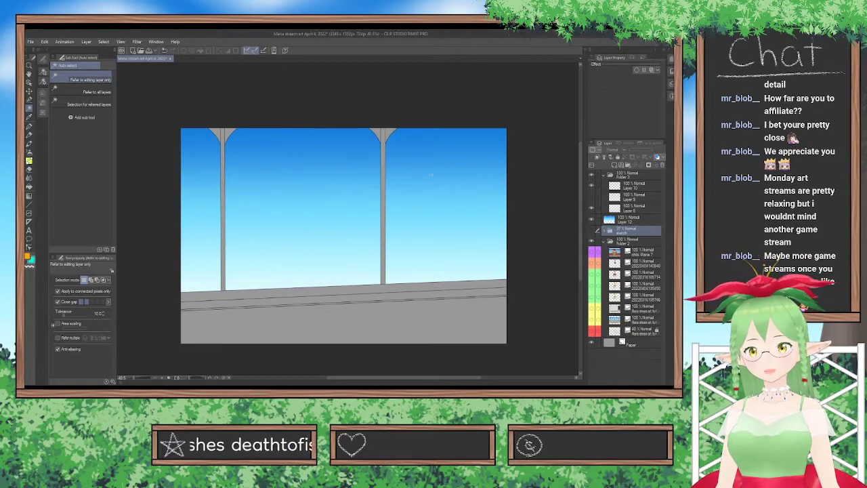
Lower the sky gradient layer's opacity to about 79% and show Layer 9's grid lines again.
left_click(638, 219)
left_click_drag(653, 150, 649, 149)
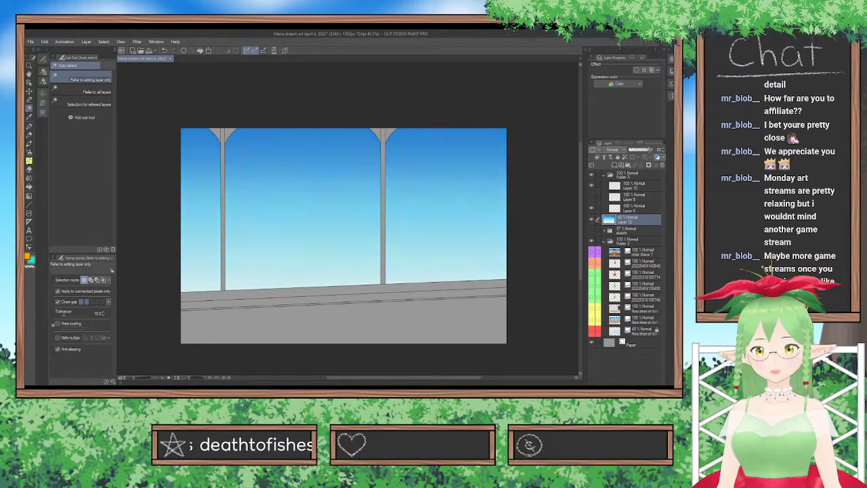
left_click(626, 187)
left_click(592, 198)
left_click(625, 199)
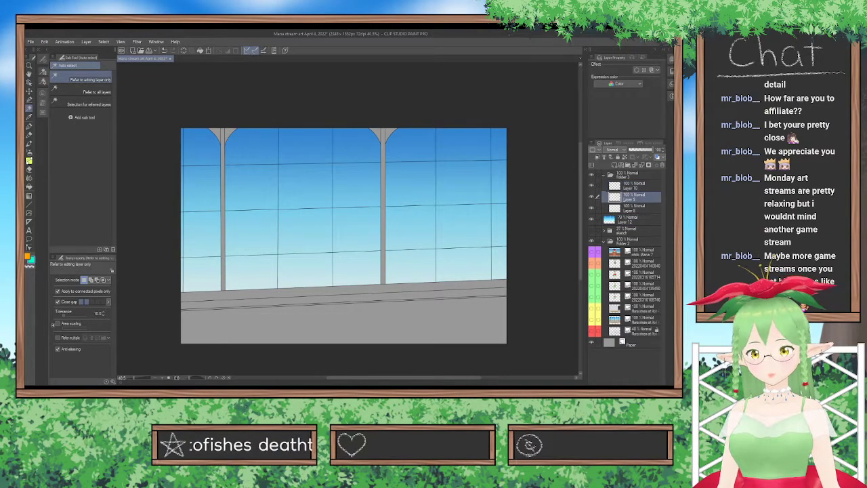
Add a new layer directly above the sky gradient layer and save the file.
left_click(627, 220)
left_click(615, 165)
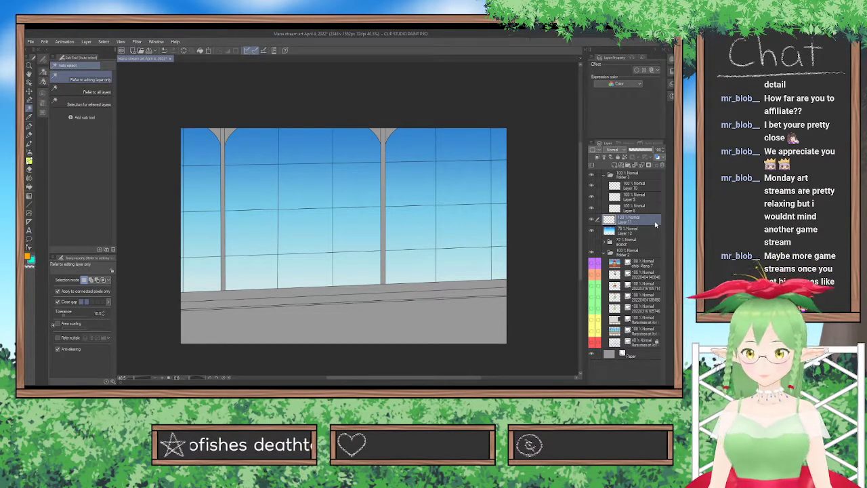
key("ctrl+s")
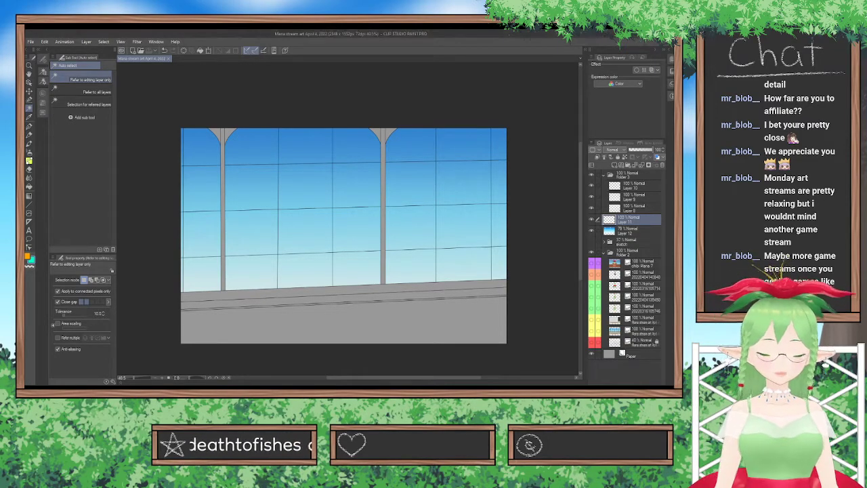
Draw a white diagonal reflection streak with the Straight line tool at size 30, crossing the first post up to the canvas's upper edge.
left_click(29, 204)
left_click(43, 103)
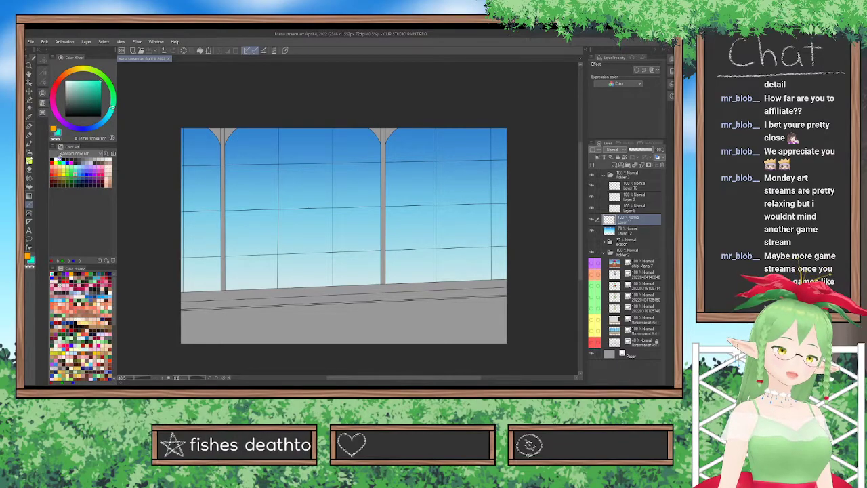
left_click(55, 160)
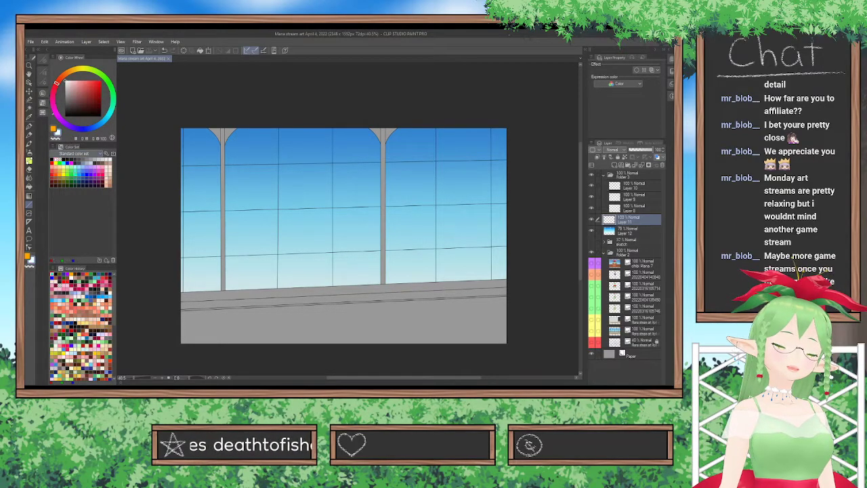
left_click(43, 71)
left_click(43, 60)
left_click(106, 96)
mouse_move(181, 261)
left_mouse_down()
mouse_move(273, 219)
mouse_move(339, 159)
mouse_move(336, 129)
left_mouse_up()
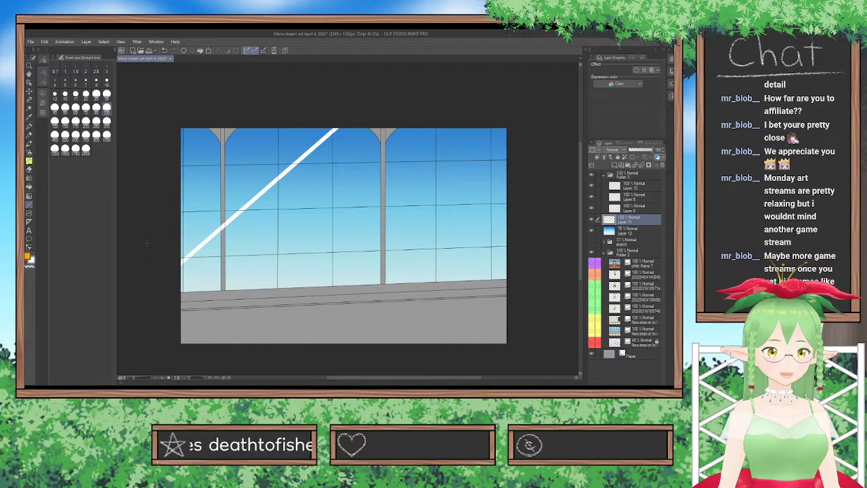
Draw a wide white diagonal band just below the first streak, plus a thin parallel line of size 10 below the band.
left_click_drag(190, 272, 351, 151)
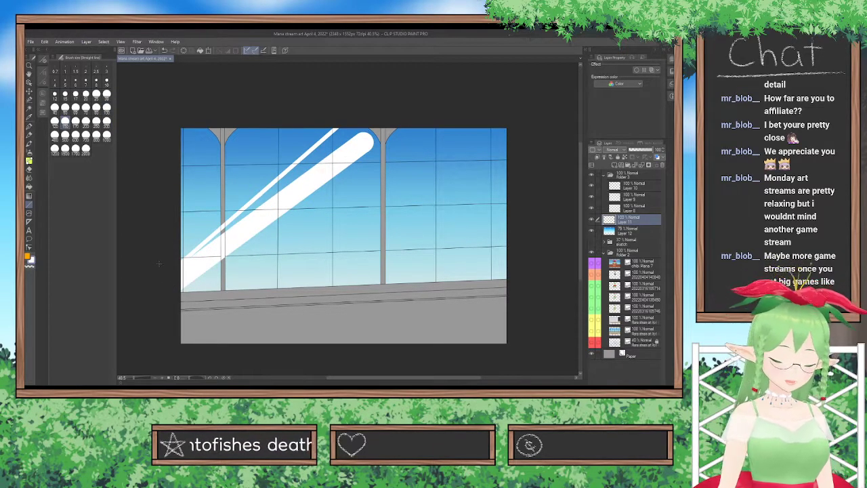
key("ctrl+z")
mouse_move(187, 283)
left_mouse_down()
mouse_move(373, 128)
mouse_move(373, 115)
left_mouse_up()
left_click(106, 81)
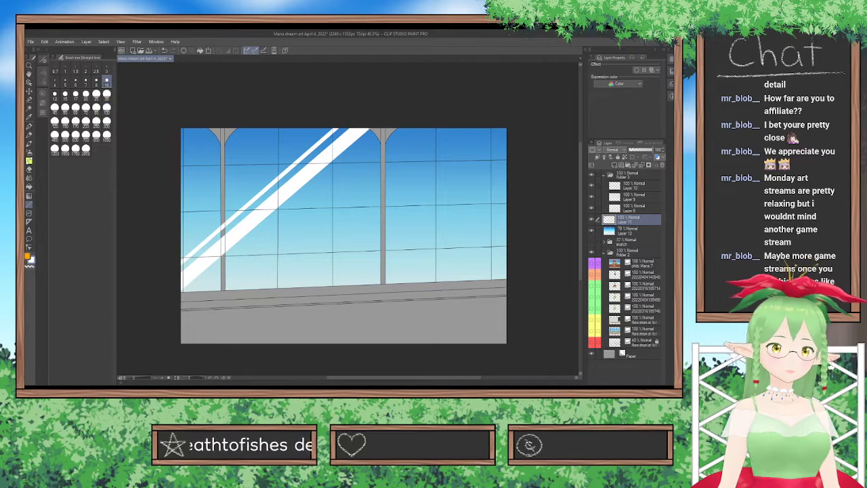
left_click_drag(184, 299, 393, 115)
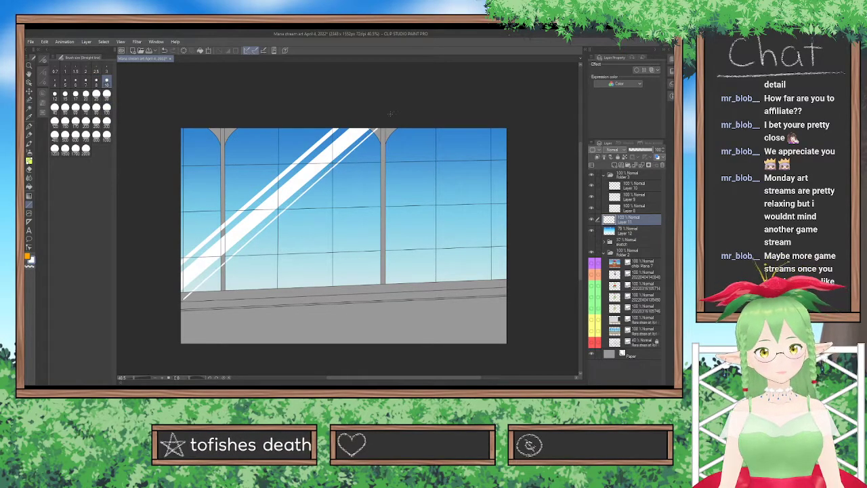
Draw a size 60 white streak across the second post, a size 8 line beside it, and thin diagonals near two opposite corners.
left_click(76, 96)
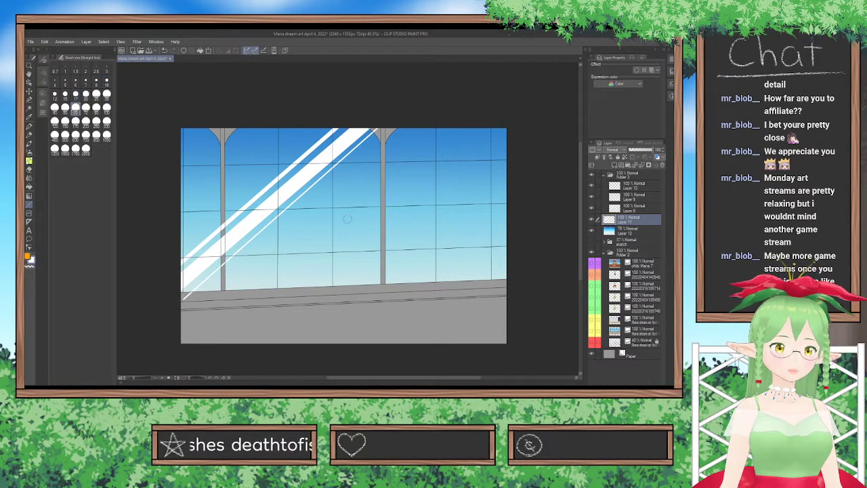
left_click_drag(331, 288, 508, 120)
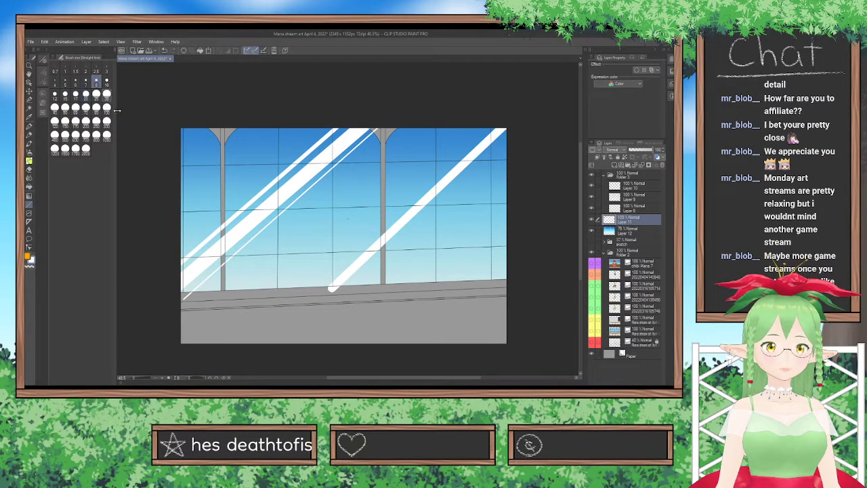
left_click_drag(317, 289, 495, 127)
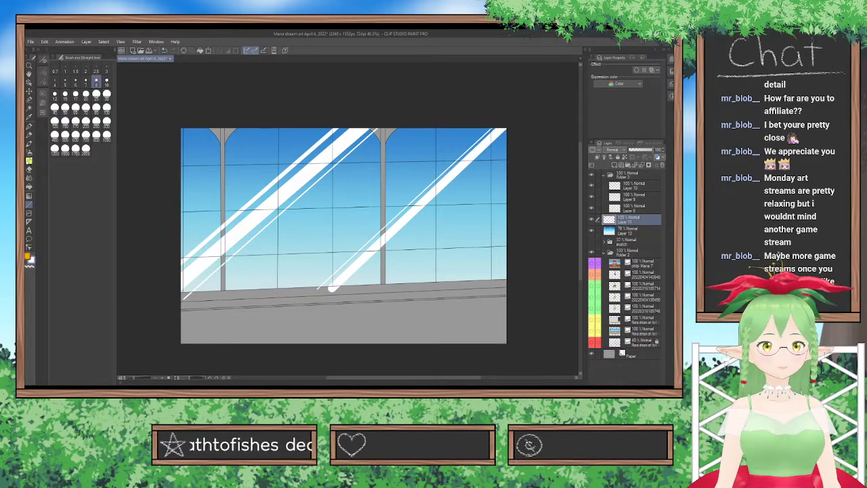
left_click_drag(409, 286, 537, 182)
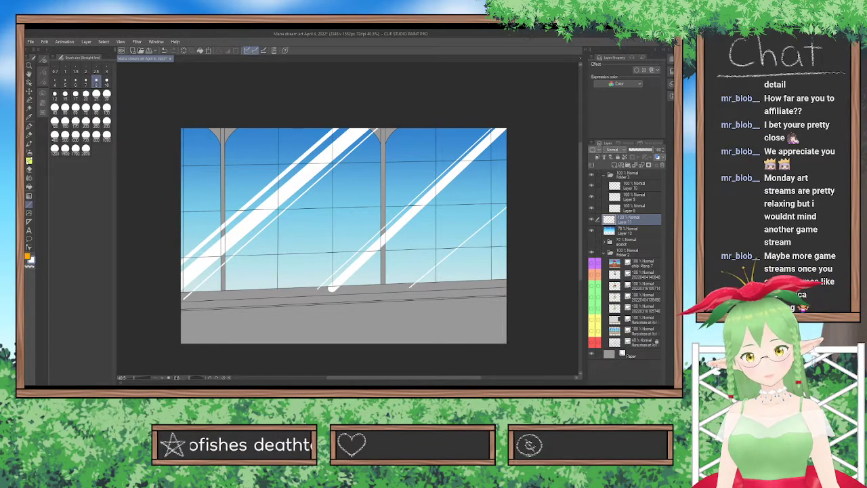
left_click_drag(172, 163, 274, 99)
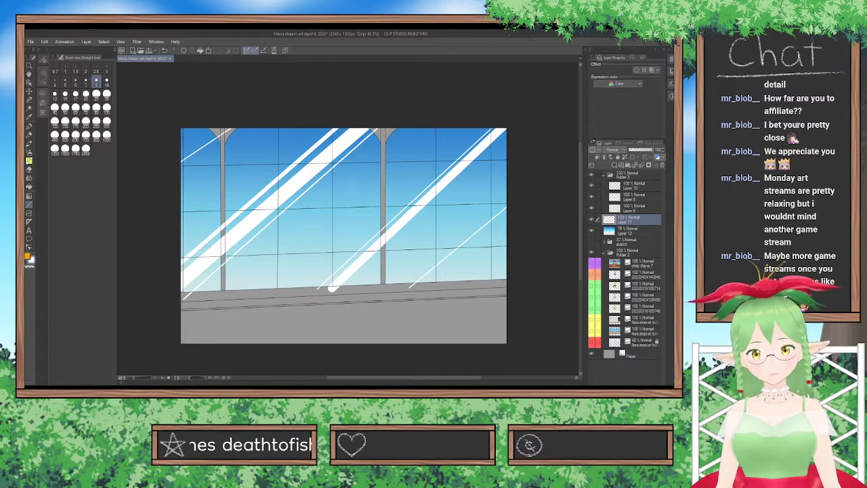
Clip the reflection streaks to the sky gradient and restore the gradient layer's opacity to 100%.
left_click(598, 156)
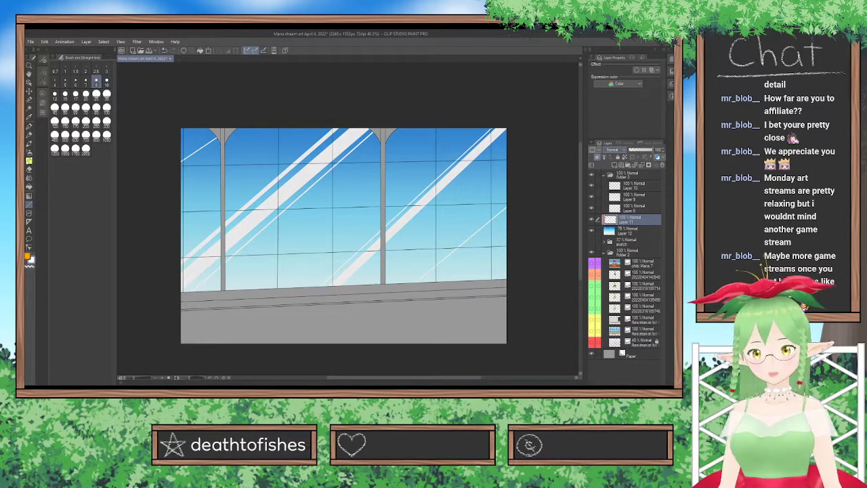
mouse_move(648, 150)
left_mouse_down()
mouse_move(636, 150)
mouse_move(647, 150)
left_mouse_up()
left_click(635, 231)
Lower the reflection streak layer's opacity to 37% and save the file.
left_click(632, 221)
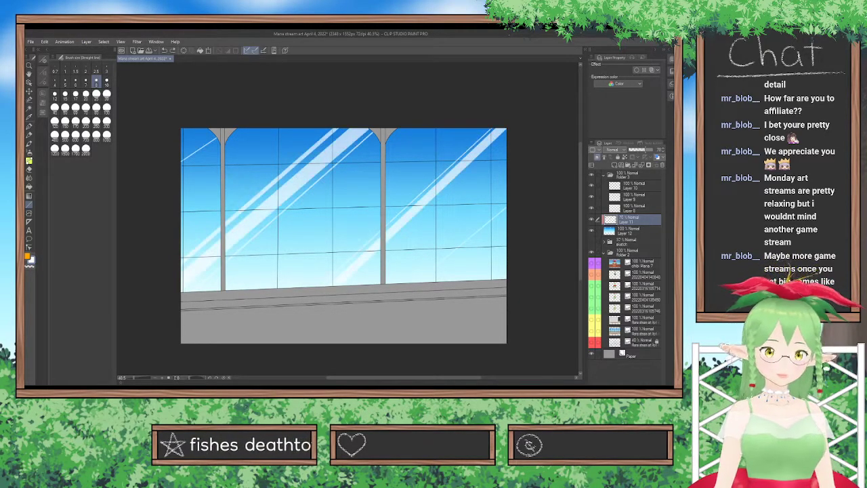
key("ctrl+z")
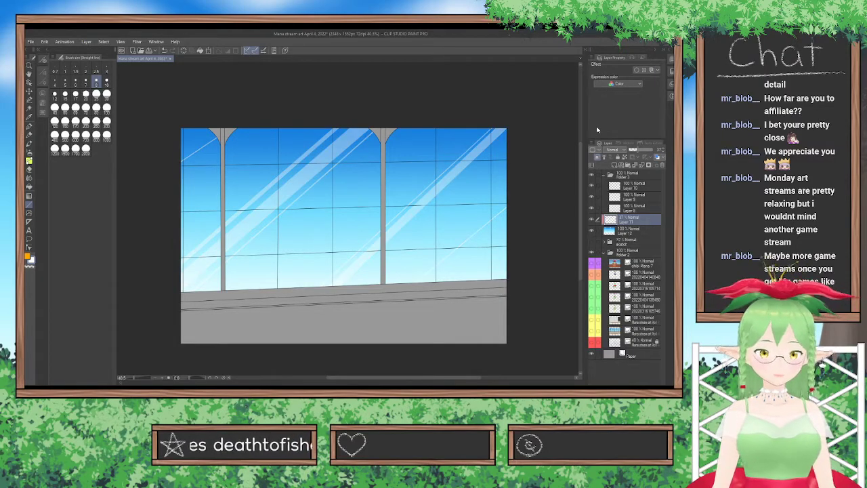
key("ctrl+s")
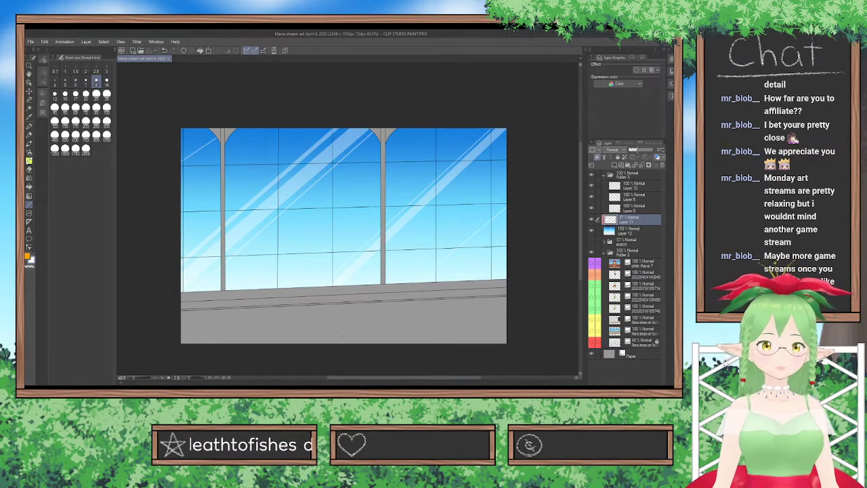